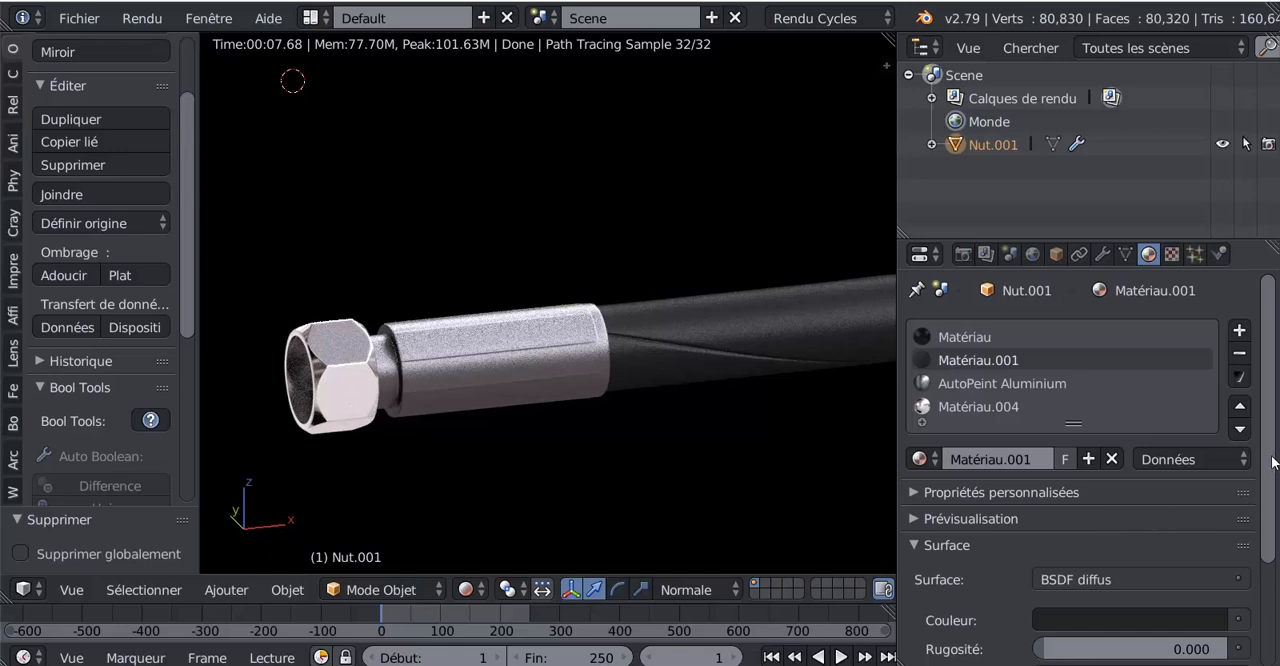
Step: Examine the finished rendered hose, its metal sleeves and hex nuts up close and as a whole, and widen the 3D view
scroll(1270, 486, "down", 3)
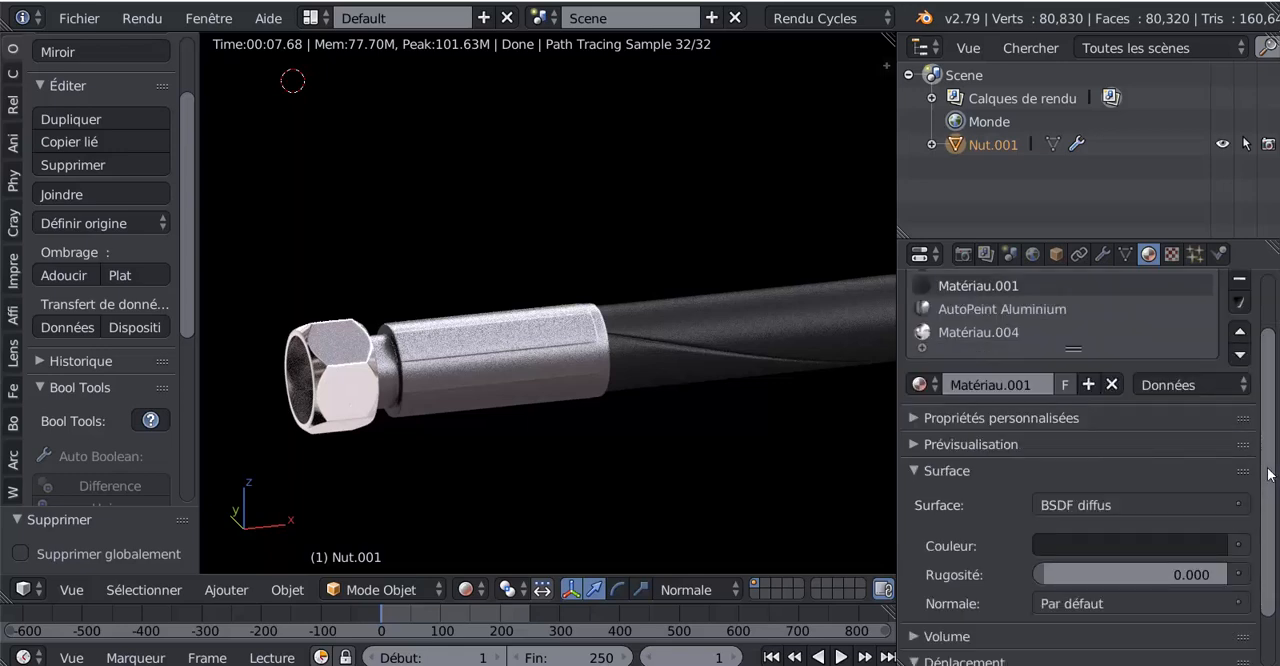
scroll(1271, 476, "up", 3)
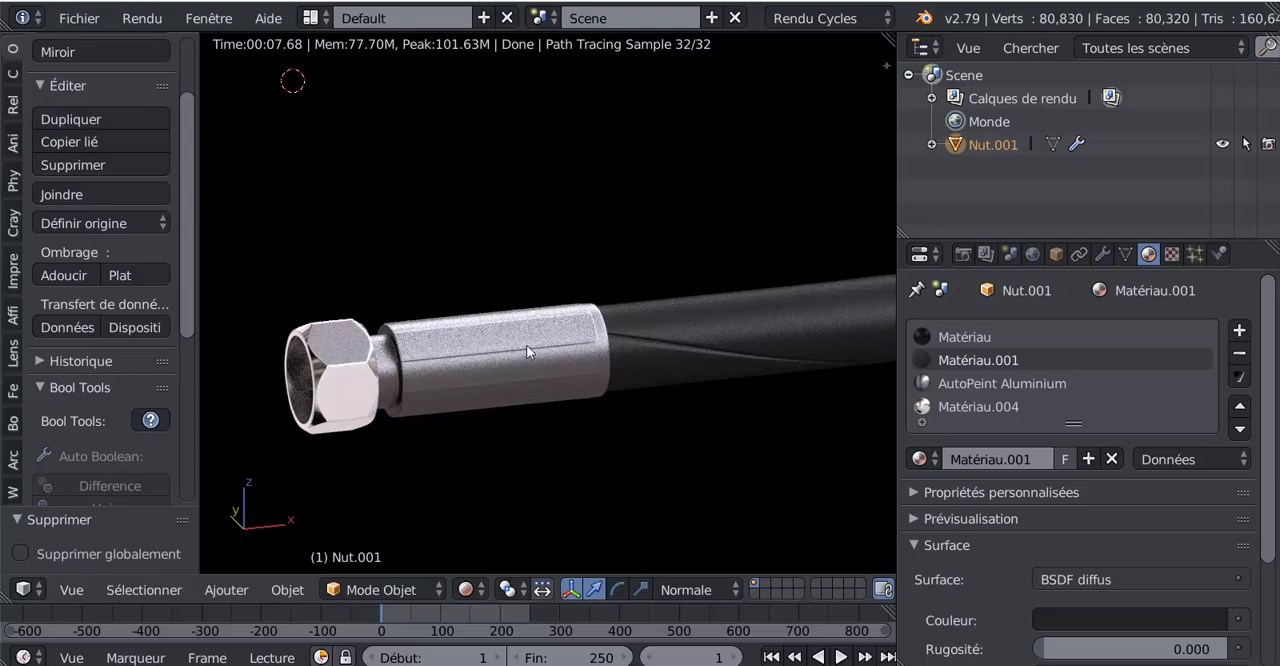
scroll(654, 350, "down", 8)
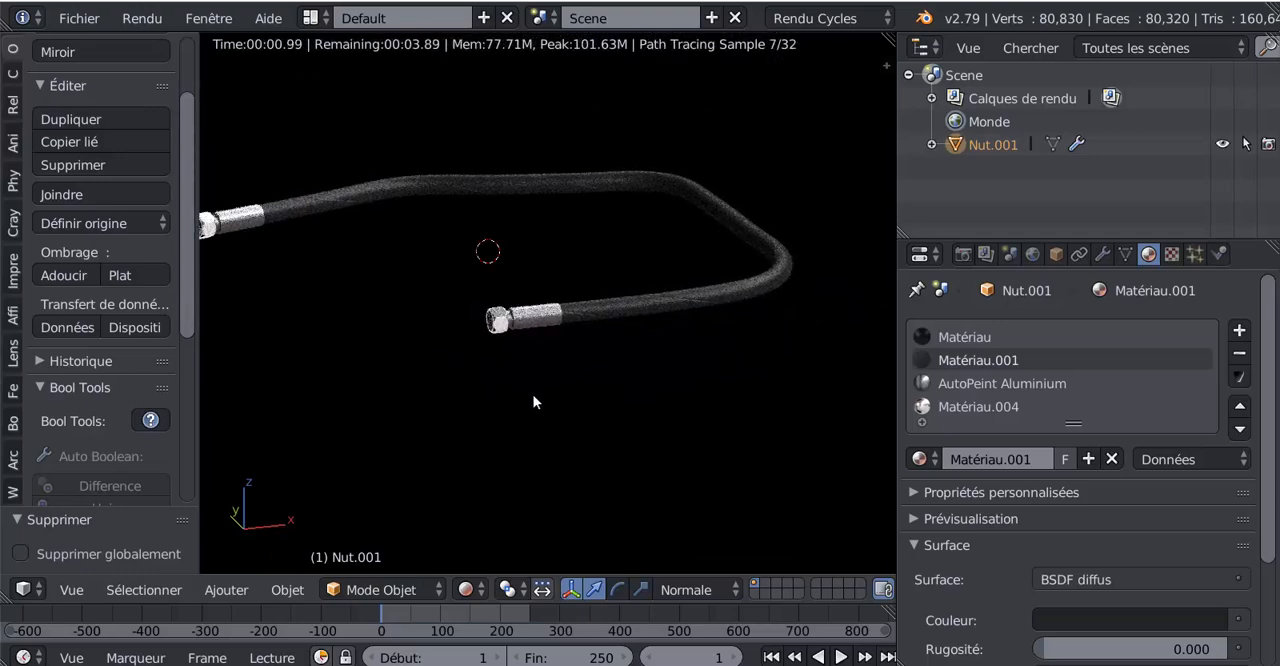
middle_click_drag(534, 317, 607, 310)
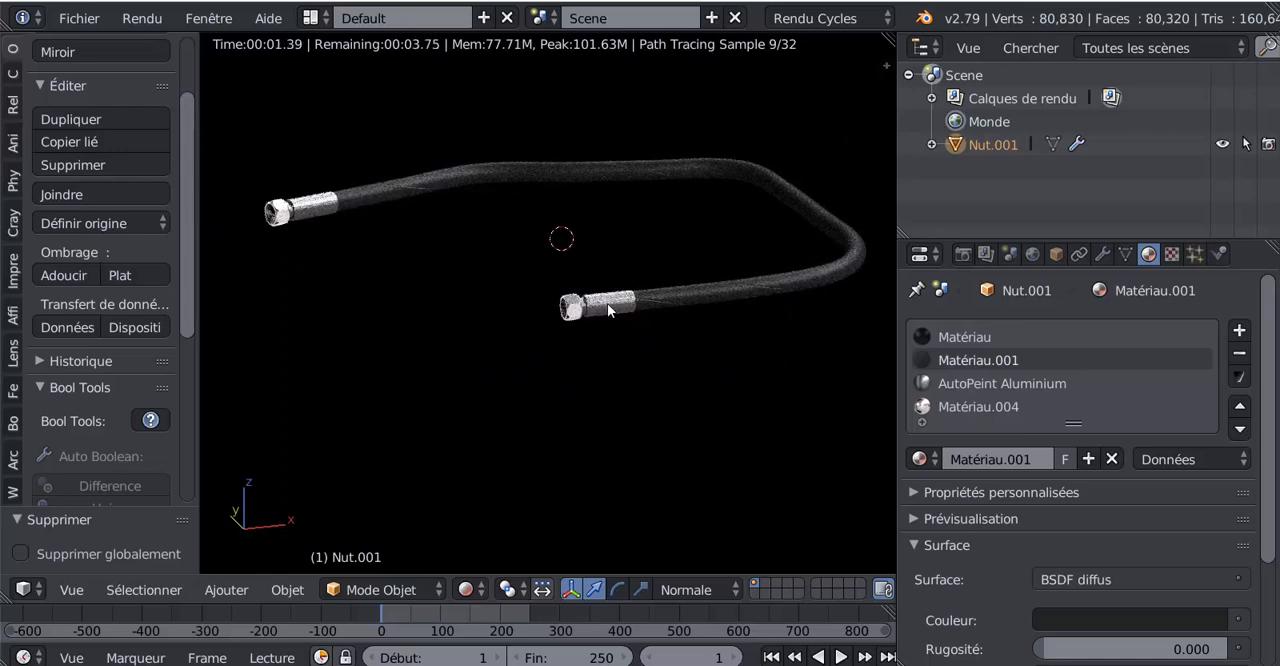
middle_click_drag(695, 300, 622, 285, "shift")
scroll(622, 285, "up", 3)
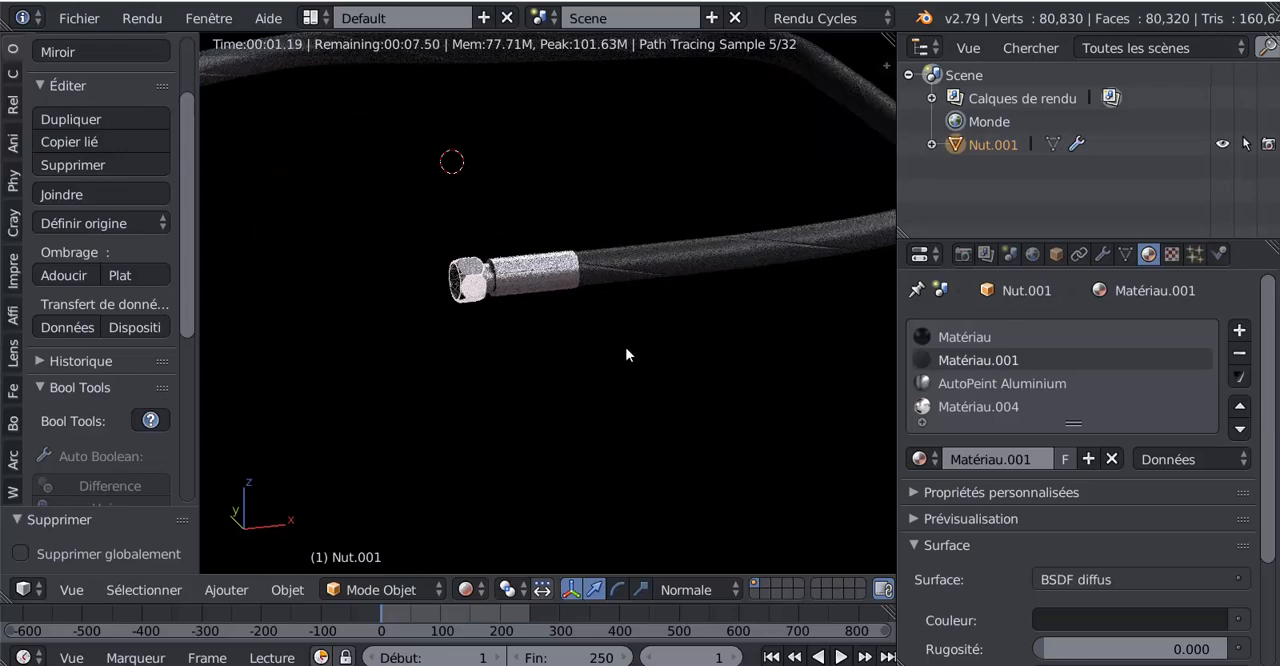
scroll(640, 346, "down", 3)
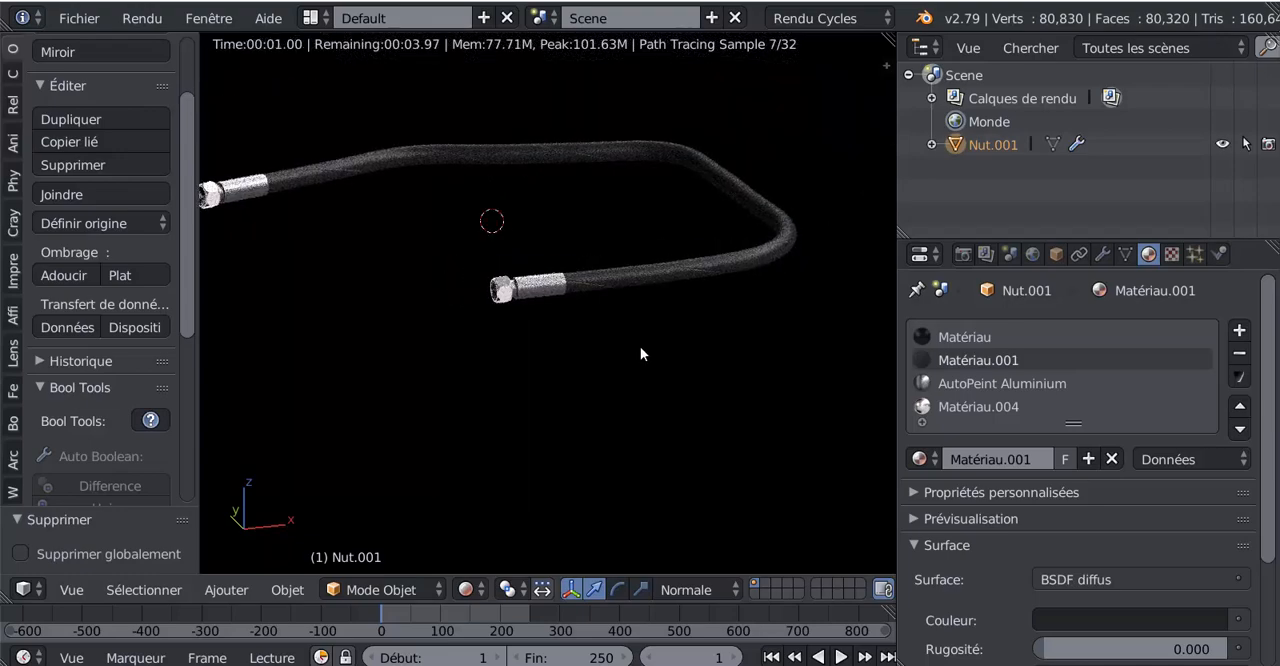
middle_click_drag(706, 396, 725, 412, "shift")
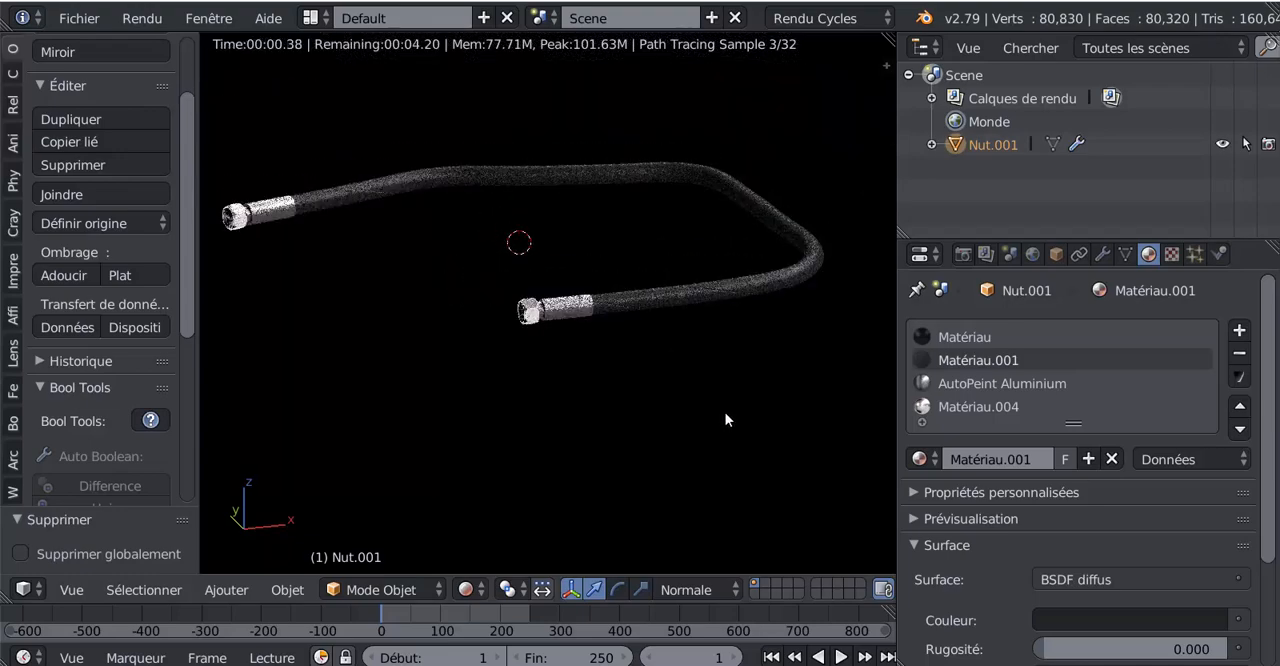
scroll(576, 391, "up", 2)
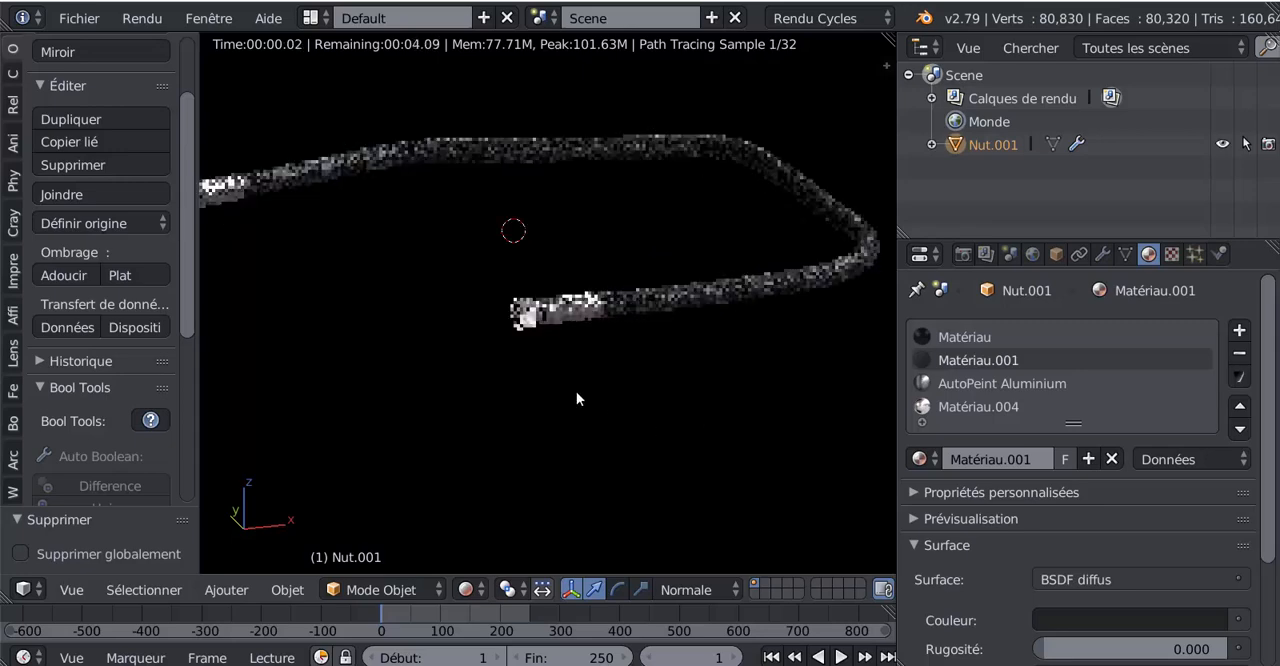
scroll(636, 406, "down", 2)
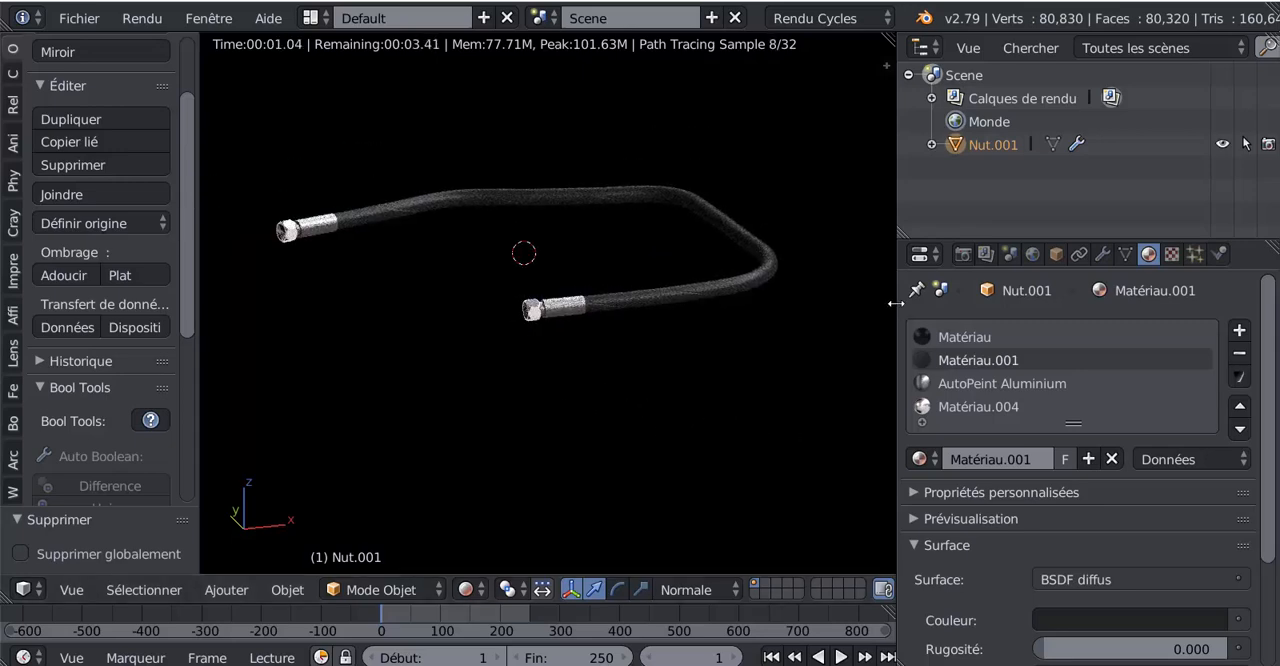
left_click_drag(896, 301, 1066, 295)
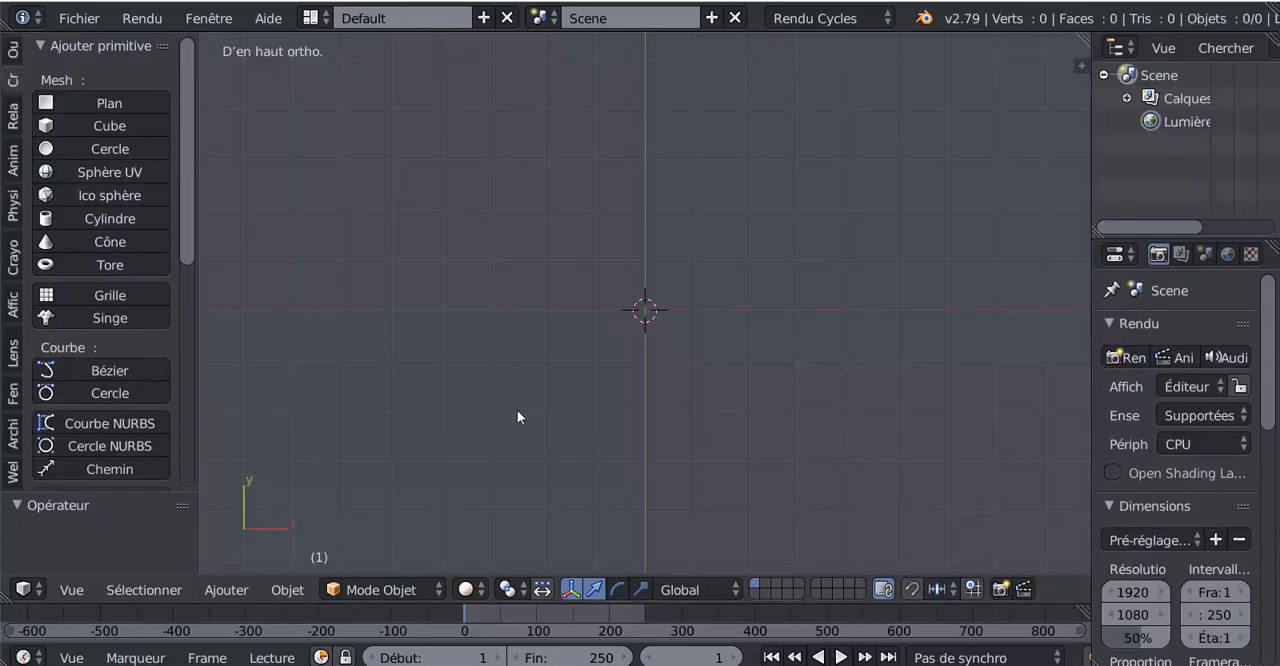
scroll(189, 225, "down", 4)
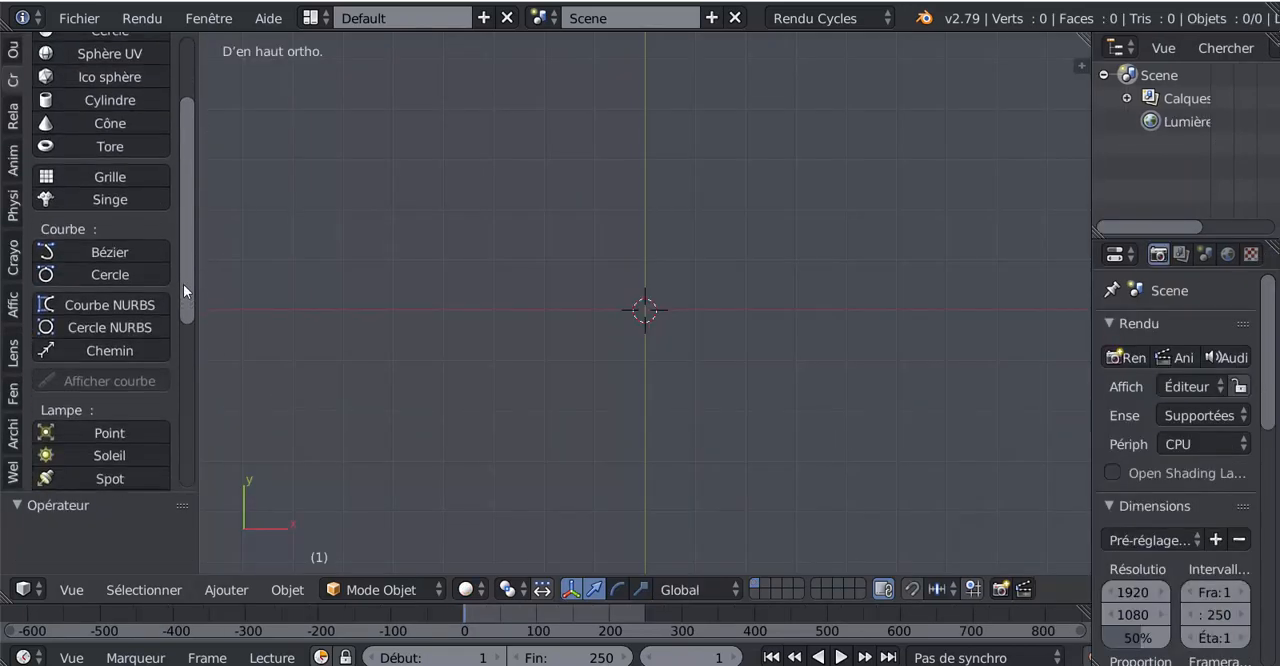
scroll(183, 284, "up", 4)
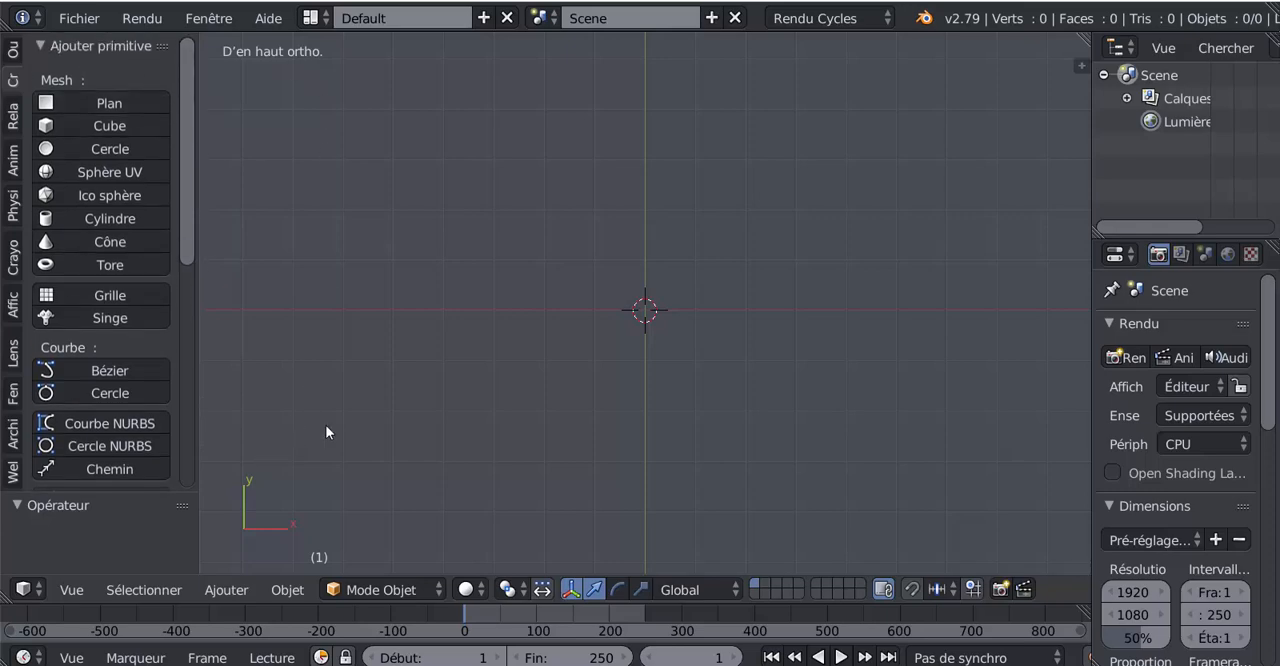
left_click(279, 592)
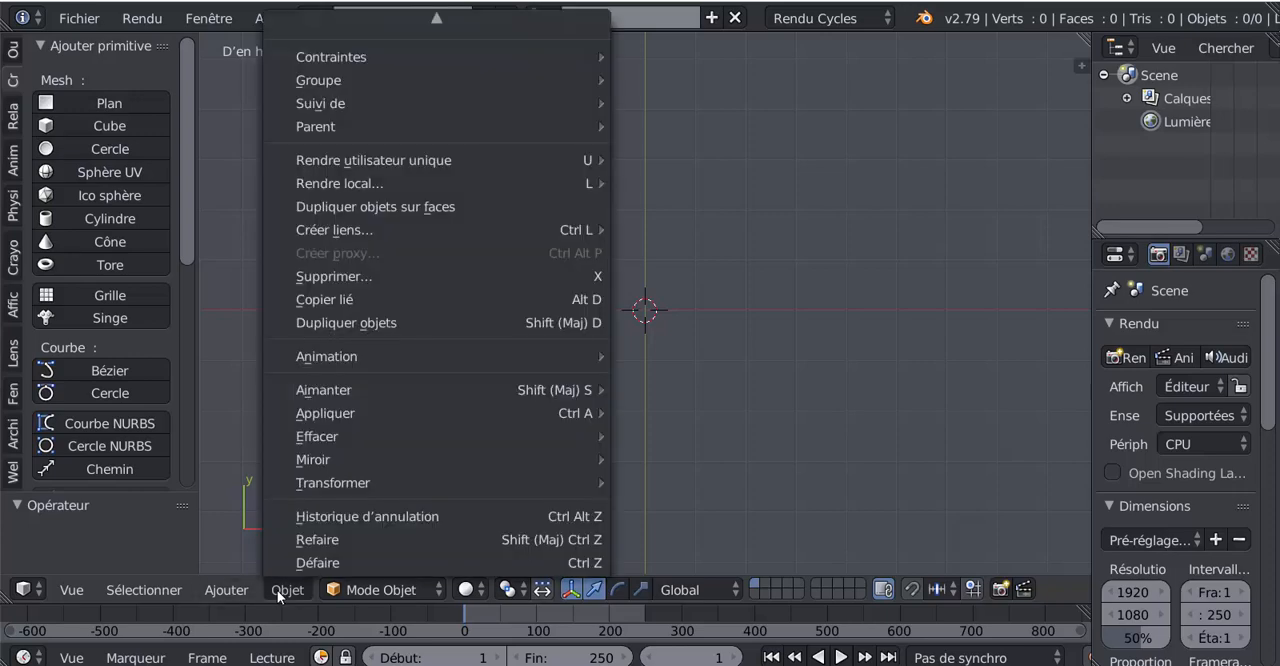
mouse_move(235, 590)
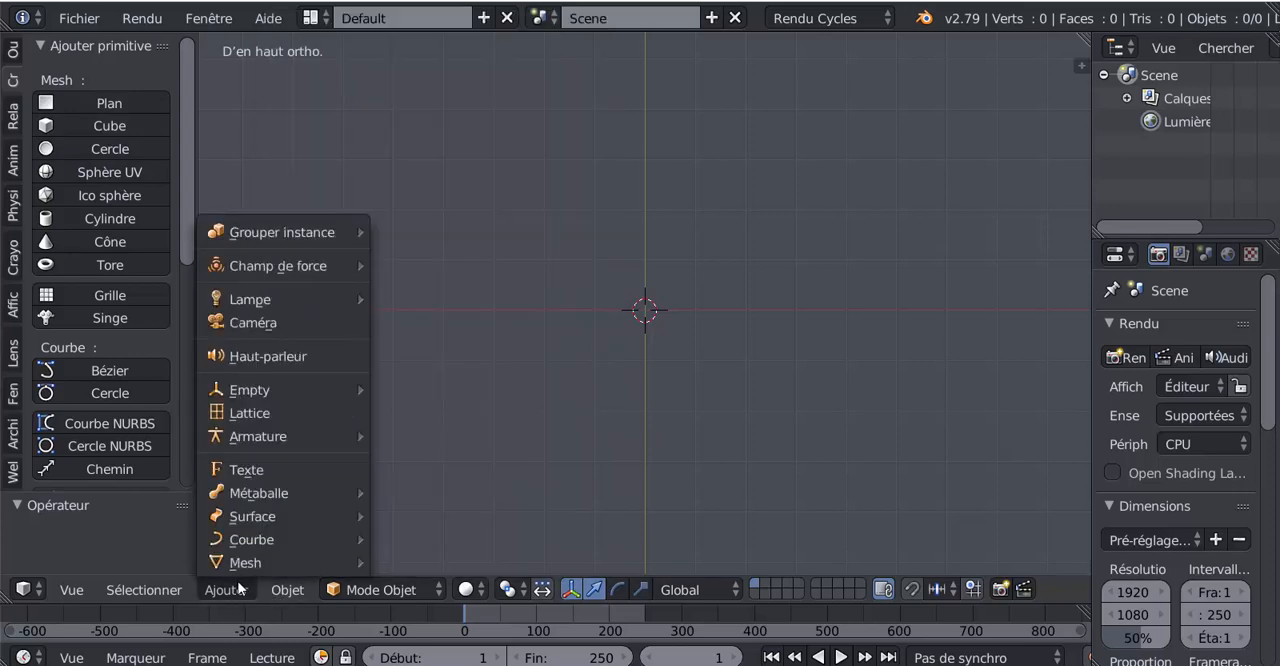
mouse_move(240, 563)
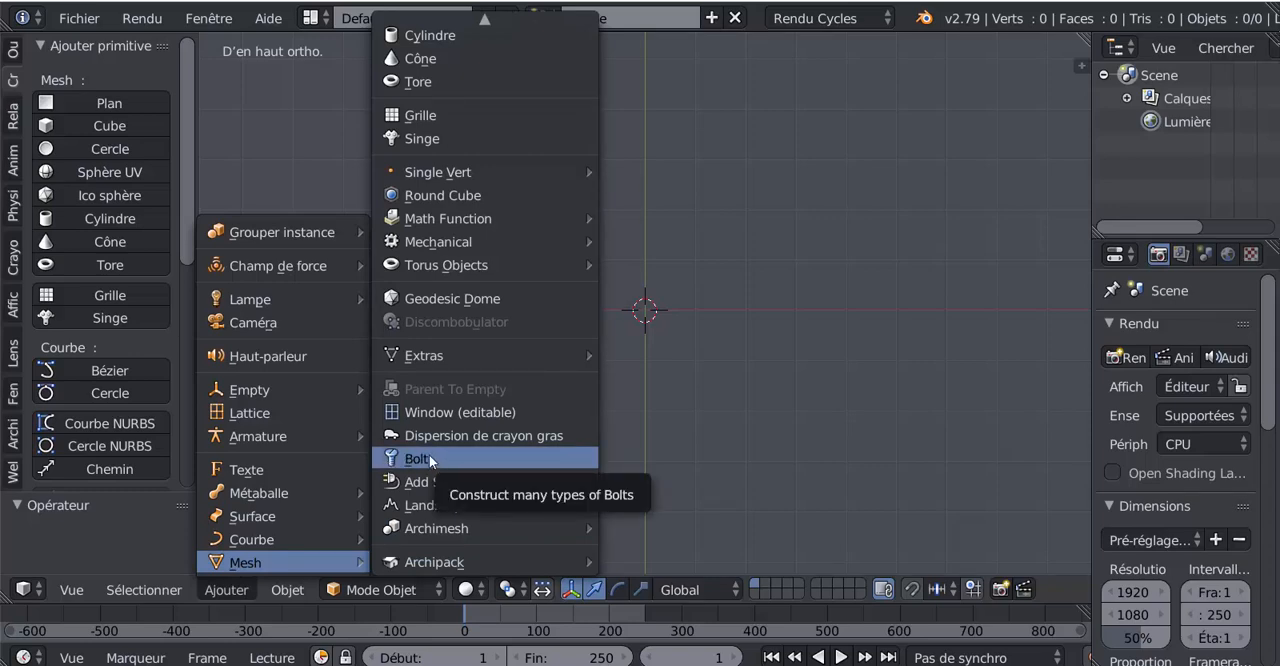
Step: Enable the Add Mesh: BoltFactory add-on in the user preferences, save the preferences and close them
left_click(78, 19)
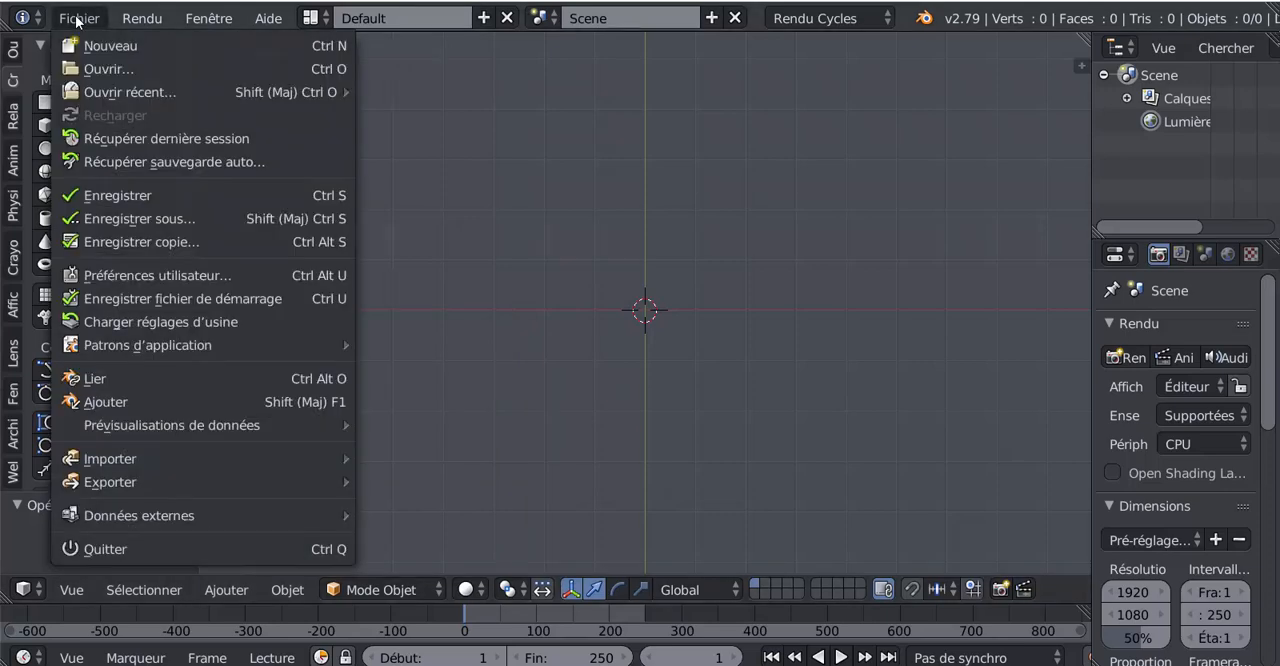
left_click(134, 285)
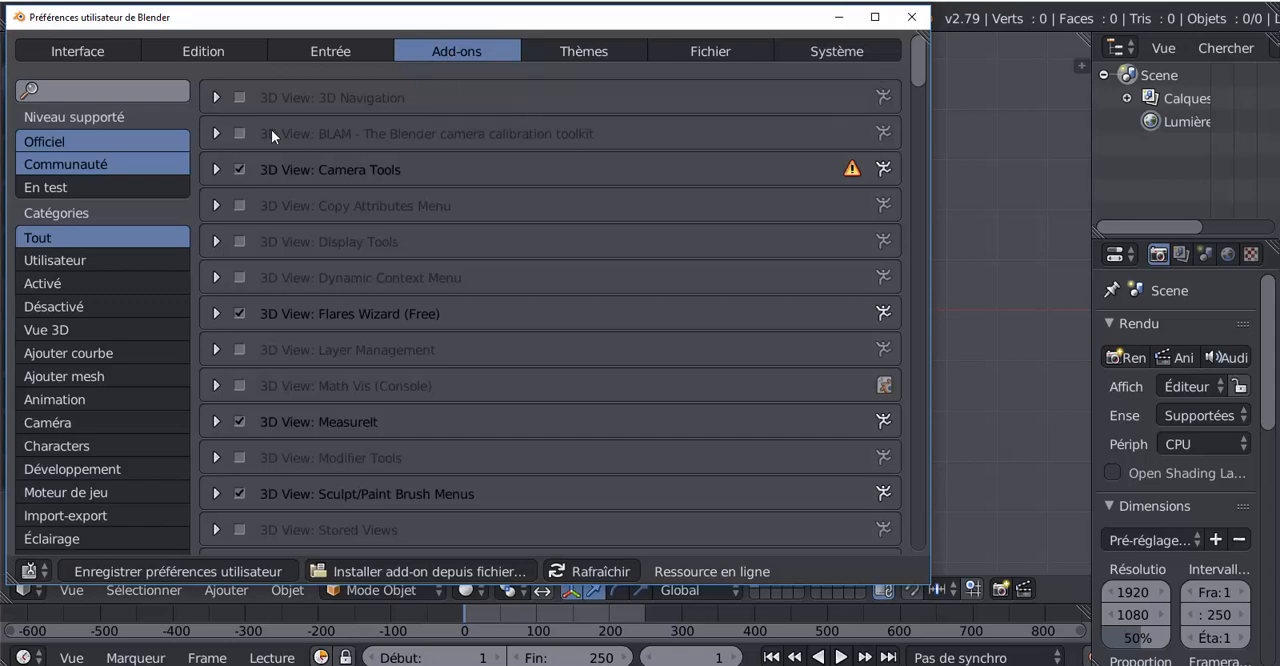
left_click(86, 92)
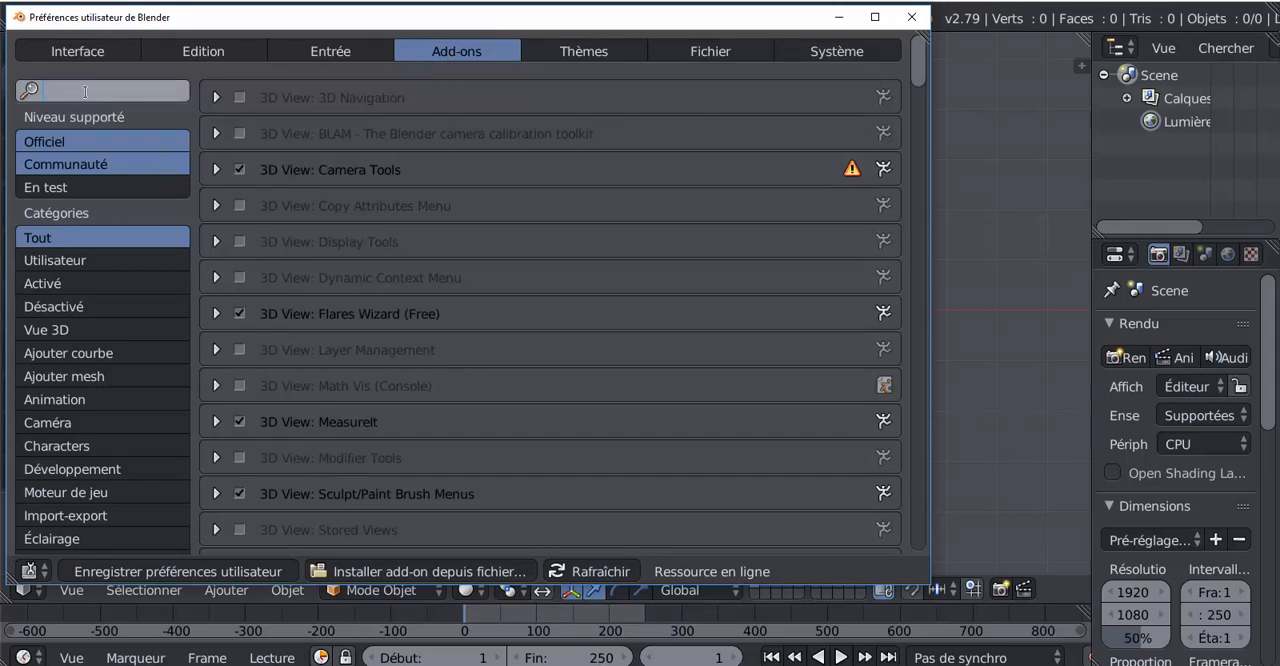
type("bol")
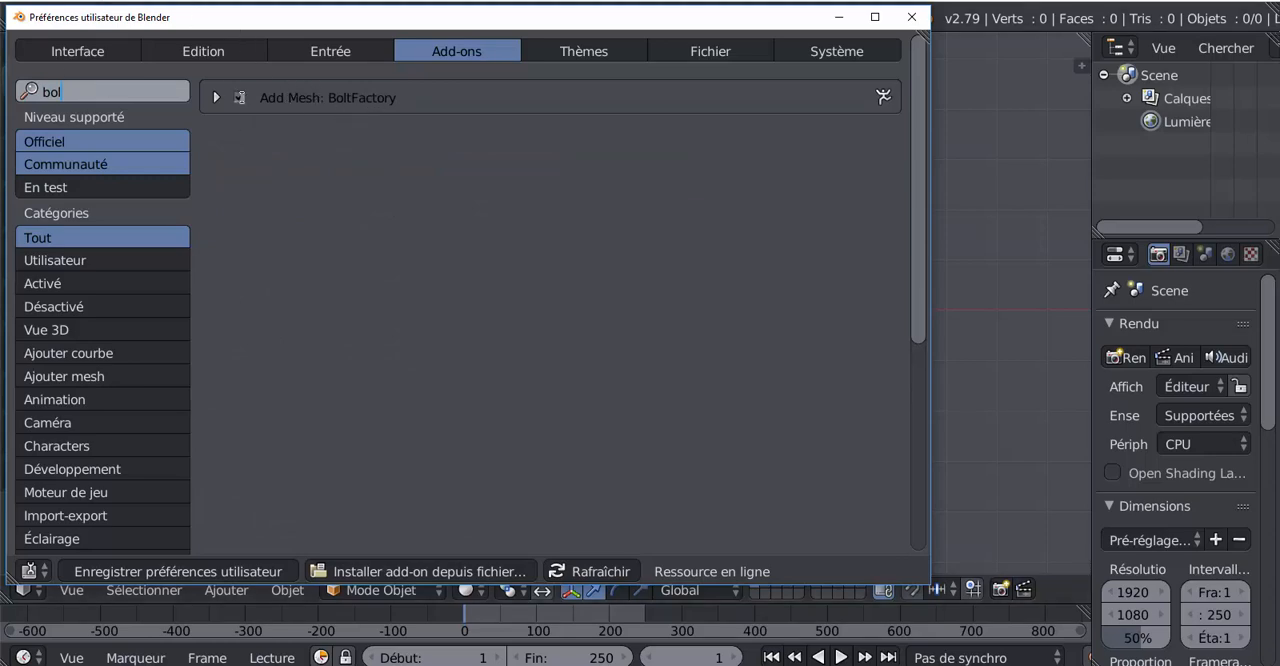
left_click(240, 97)
left_click(179, 567)
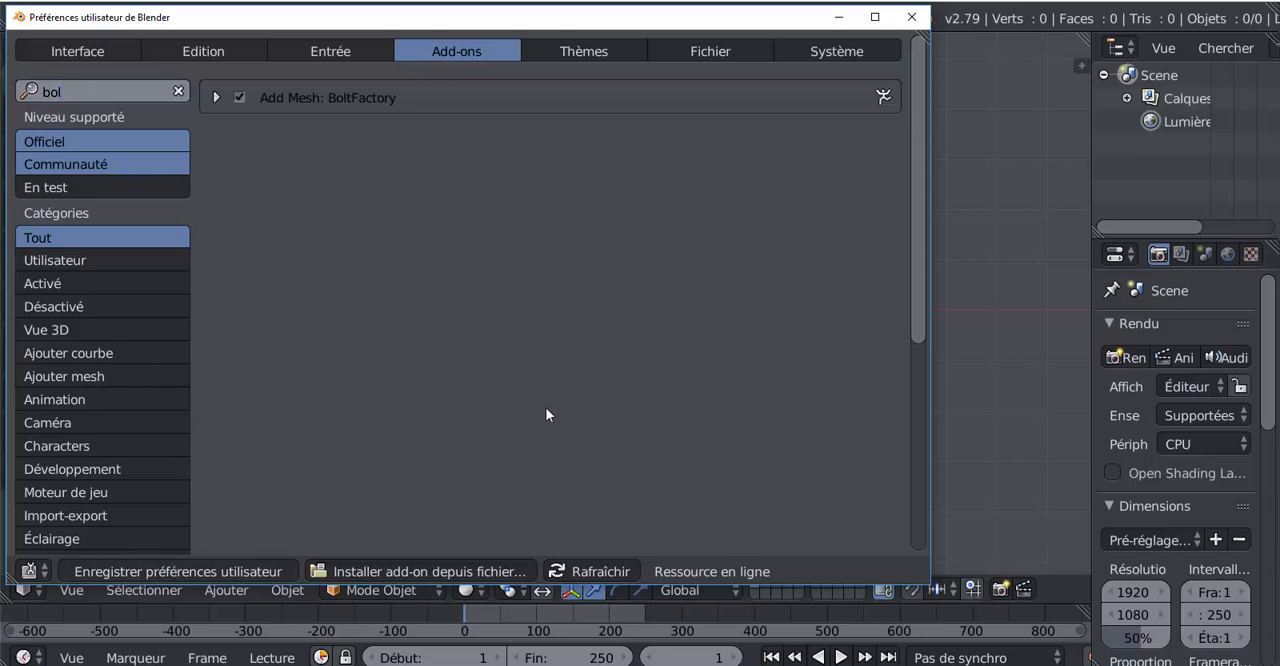
left_click(913, 18)
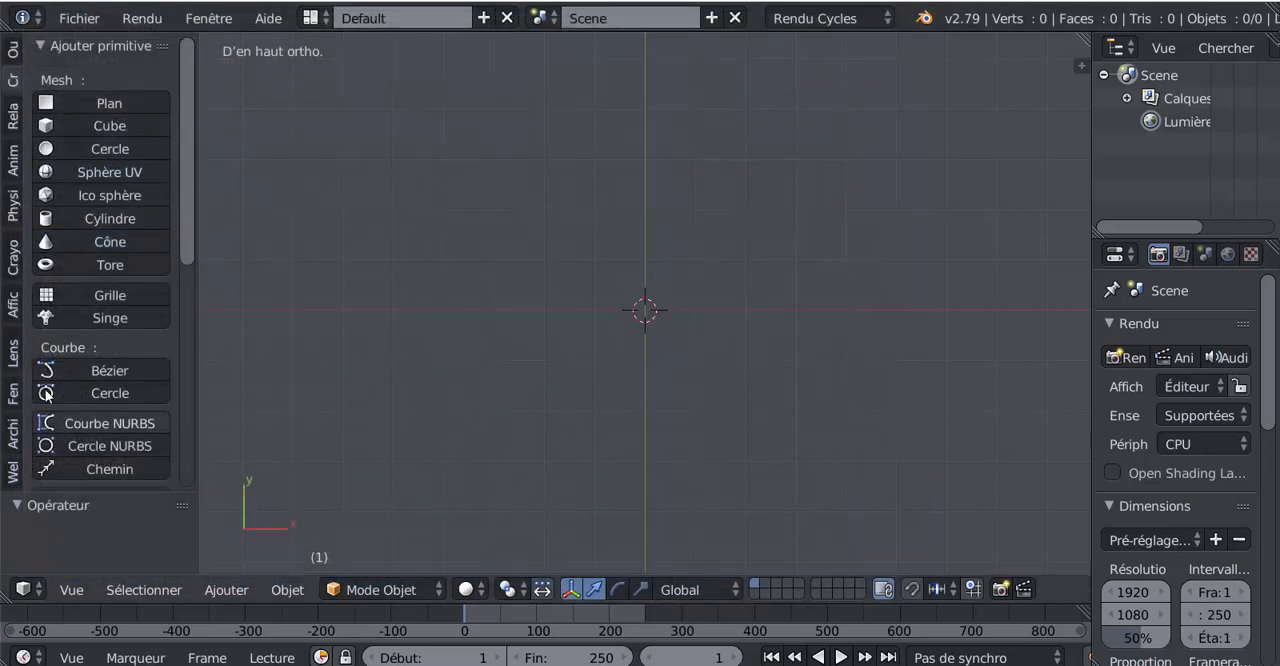
Step: Add a Bolt mesh at the scene's origin
left_click(224, 590)
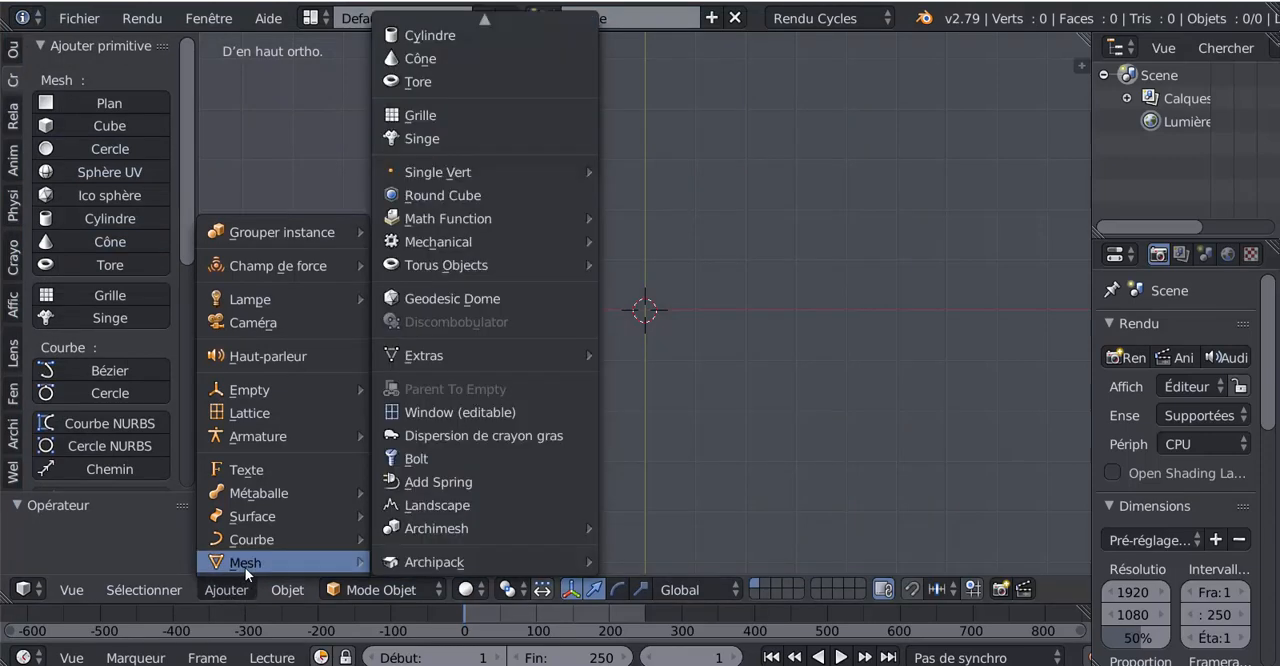
left_click(421, 459)
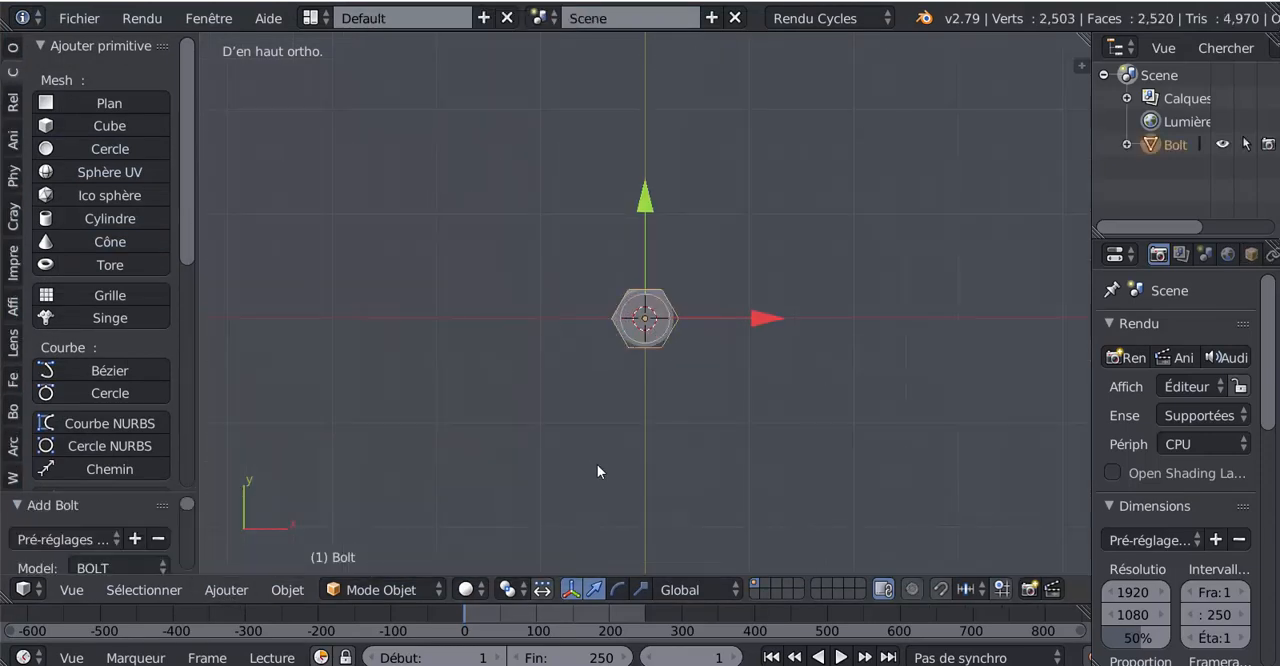
middle_click_drag(597, 464, 609, 337)
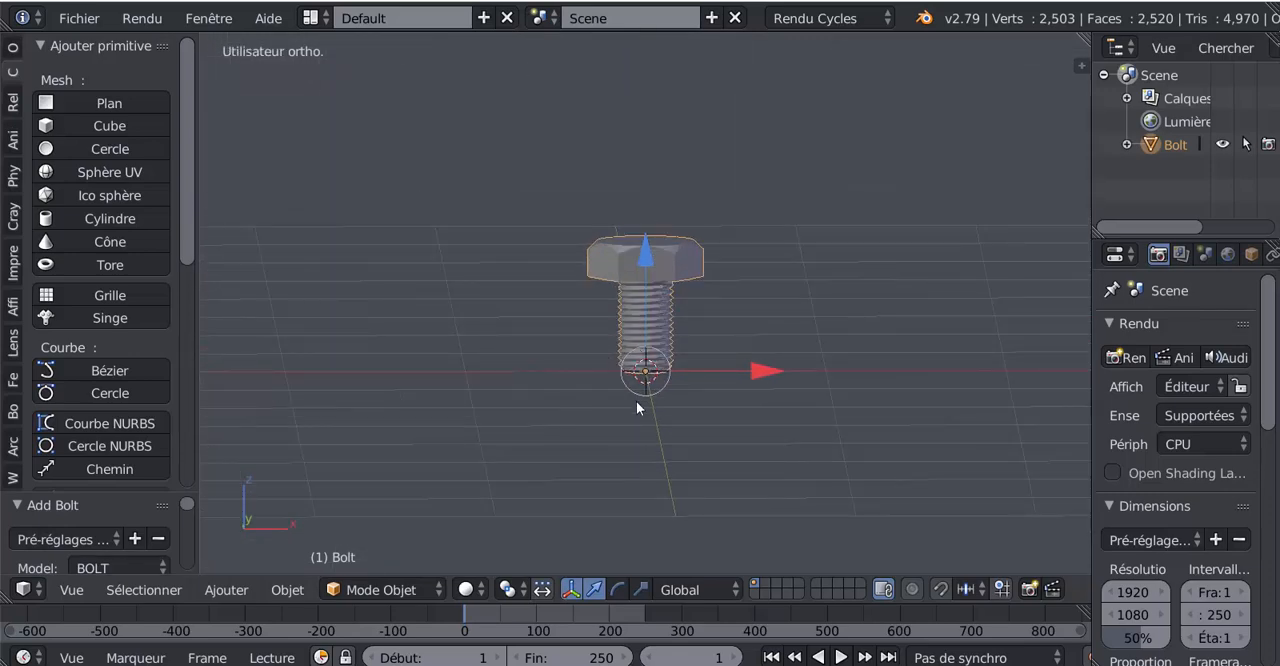
Step: Enlarge the Add Bolt settings area and change the model type to NUT
left_click_drag(183, 262, 240, 313)
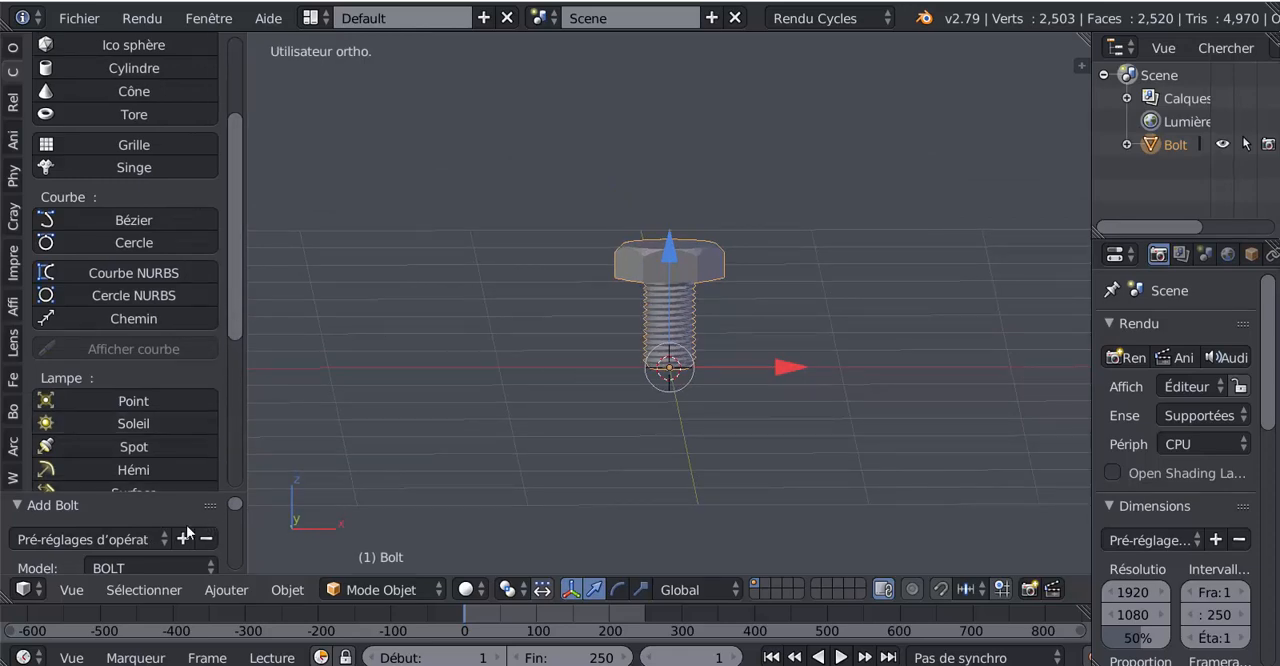
left_click_drag(171, 436, 202, 199)
left_click_drag(233, 252, 243, 230)
mouse_move(157, 196)
left_mouse_down()
mouse_move(160, 222)
mouse_move(162, 211)
left_mouse_up()
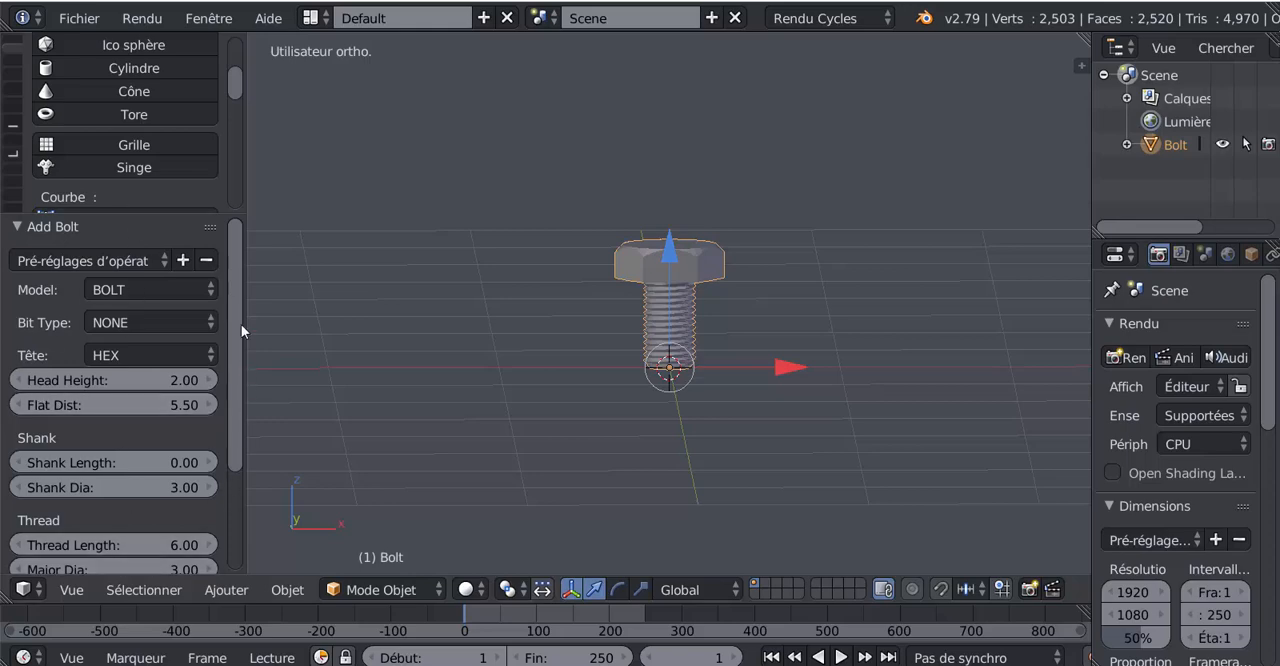
left_click_drag(229, 332, 206, 345)
left_click(119, 292)
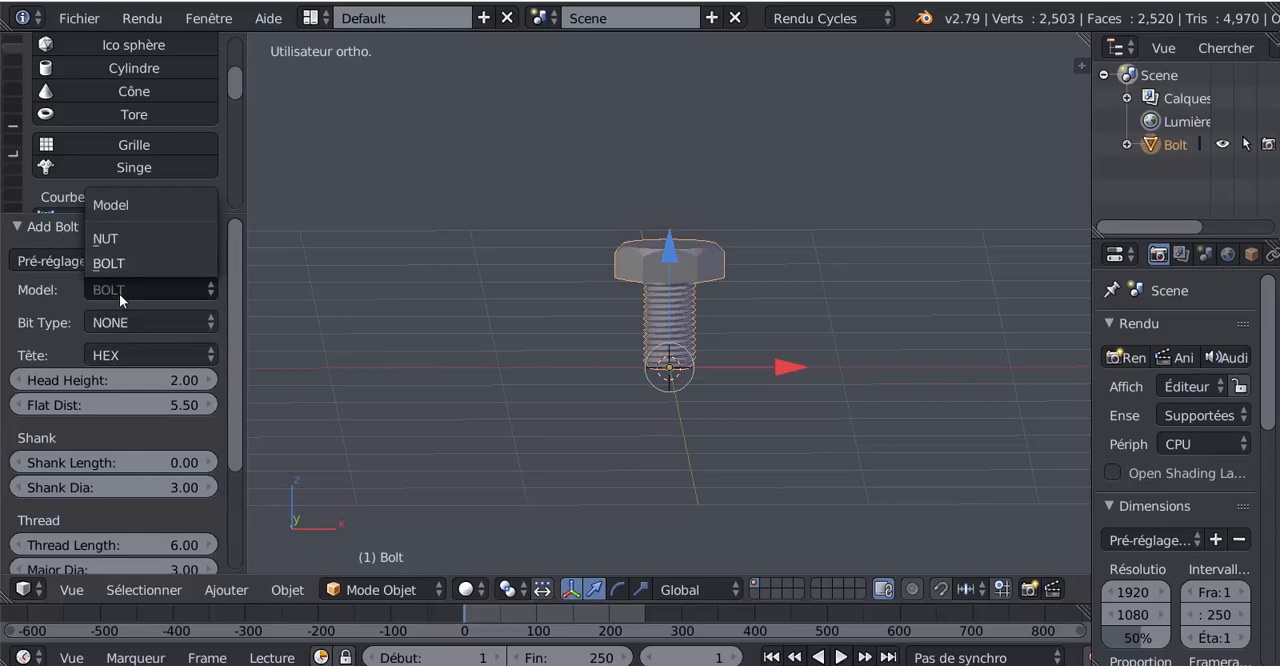
left_click(154, 238)
Step: Examine the hex nut's shape and threaded hole from above, from the front and at an angle
scroll(690, 420, "up", 5)
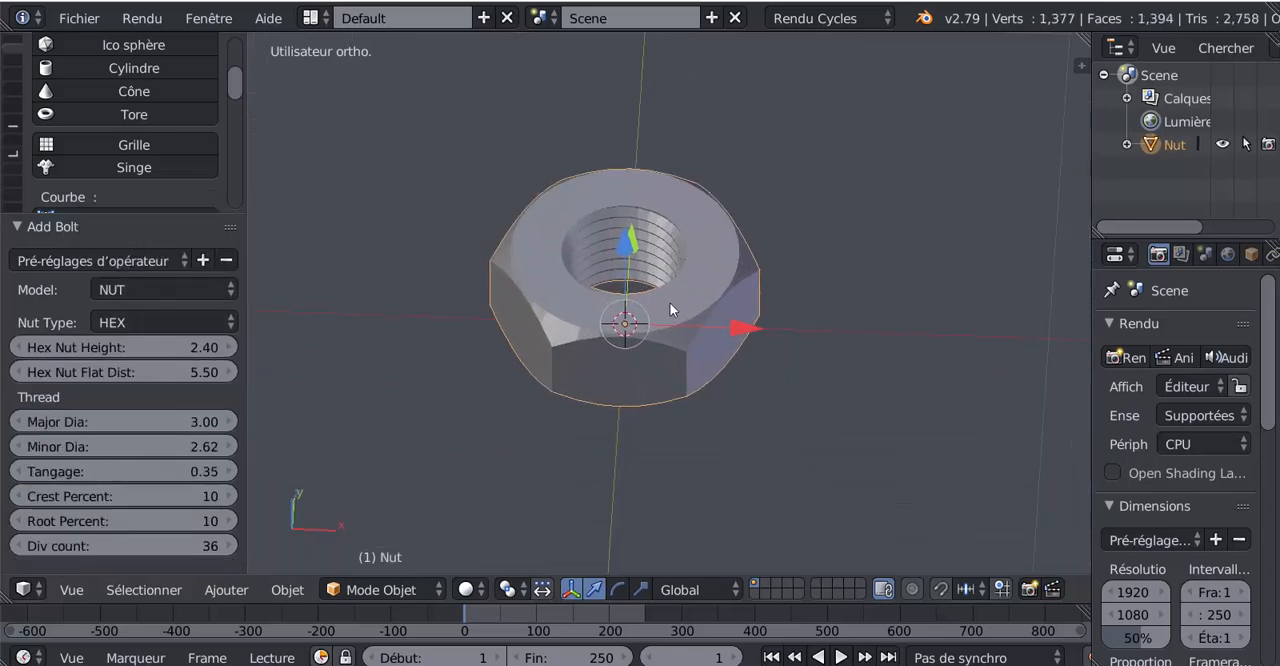
scroll(669, 305, "up", 4)
key("KP_7")
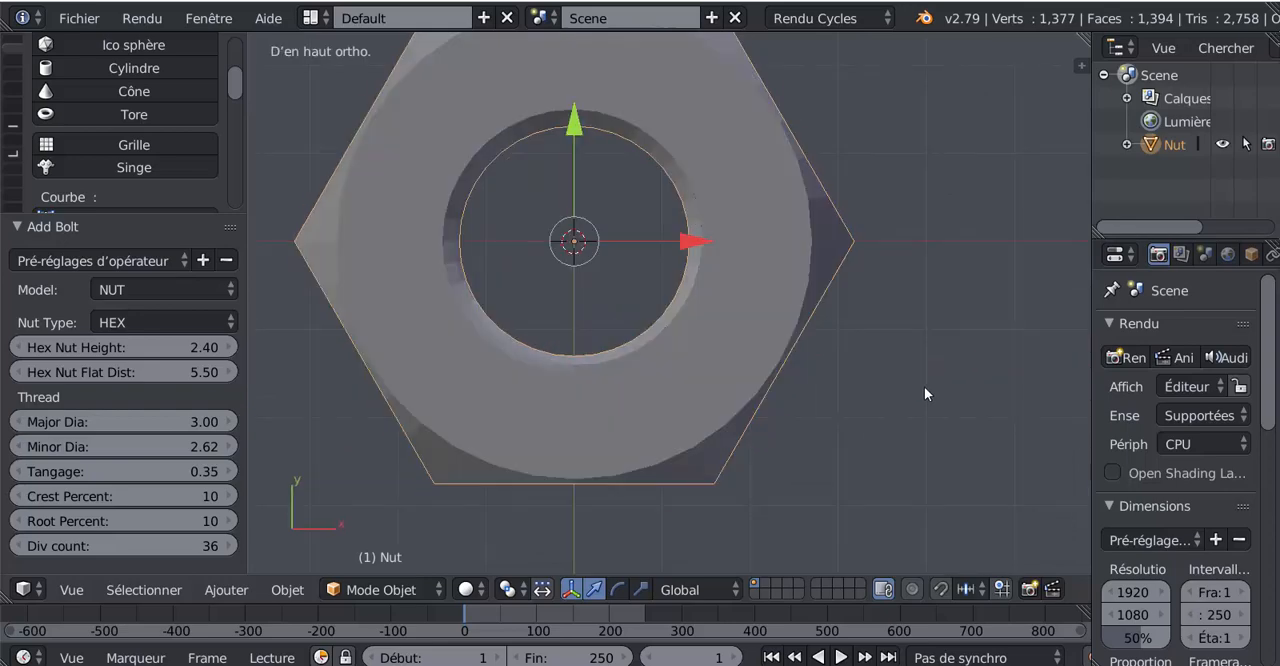
scroll(973, 357, "down", 3)
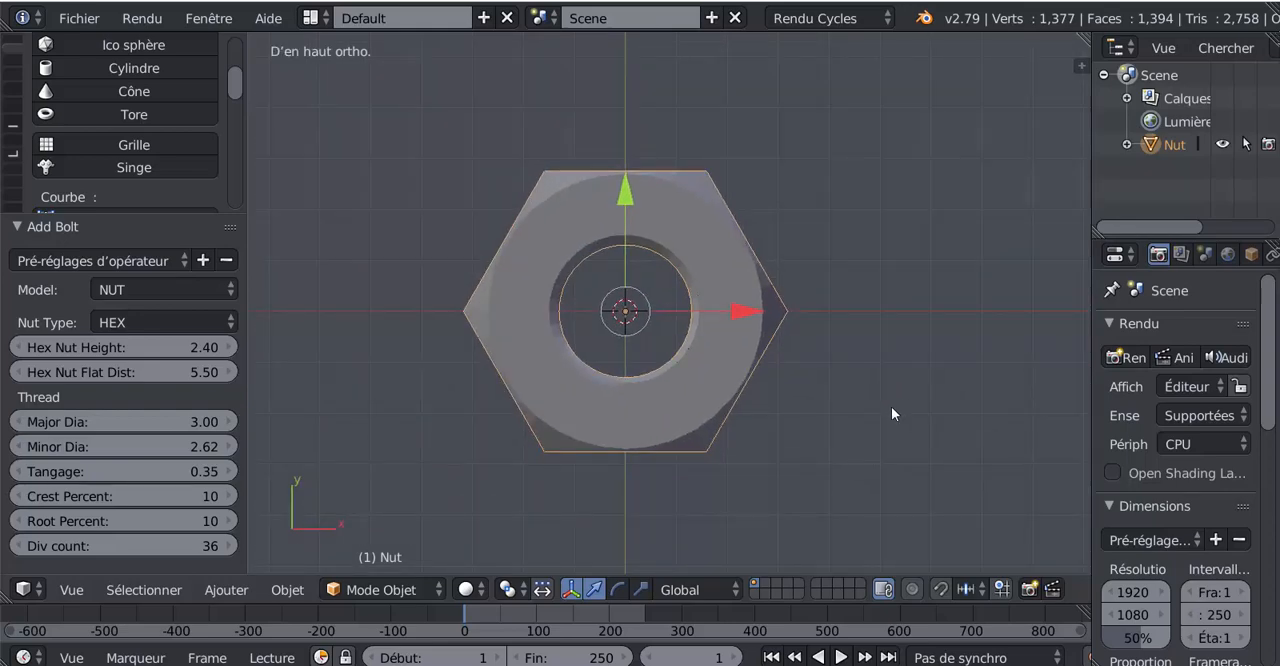
scroll(712, 416, "up", 1)
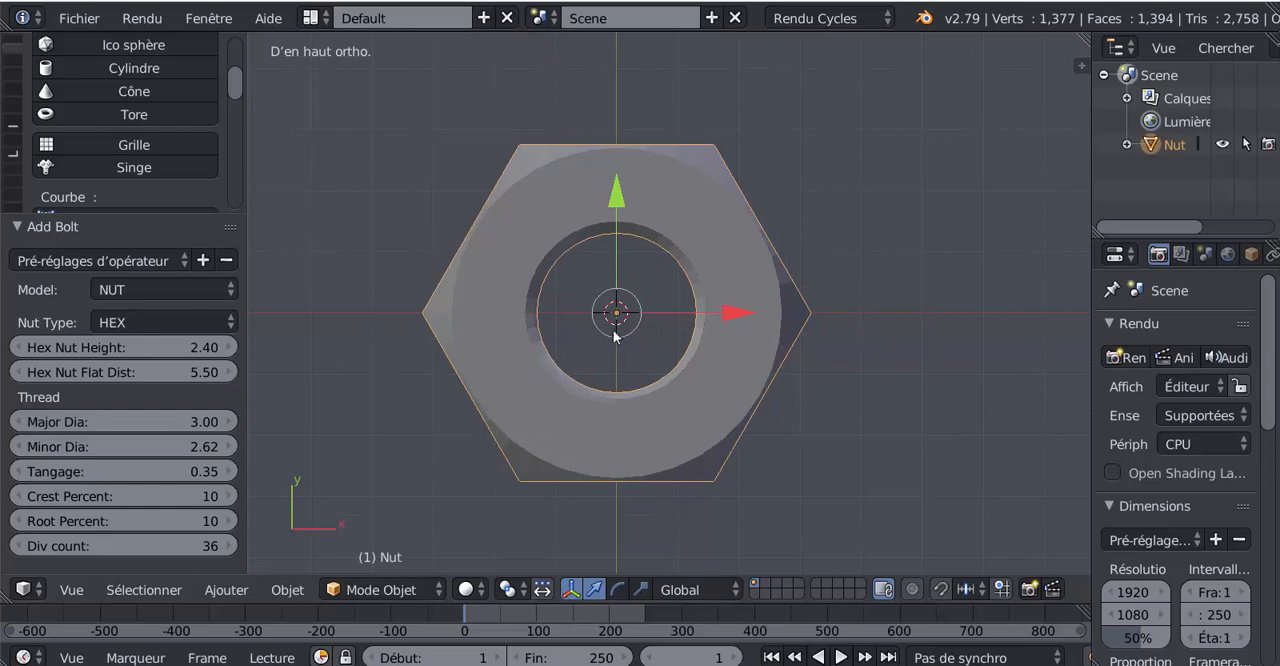
middle_click_drag(675, 458, 681, 309)
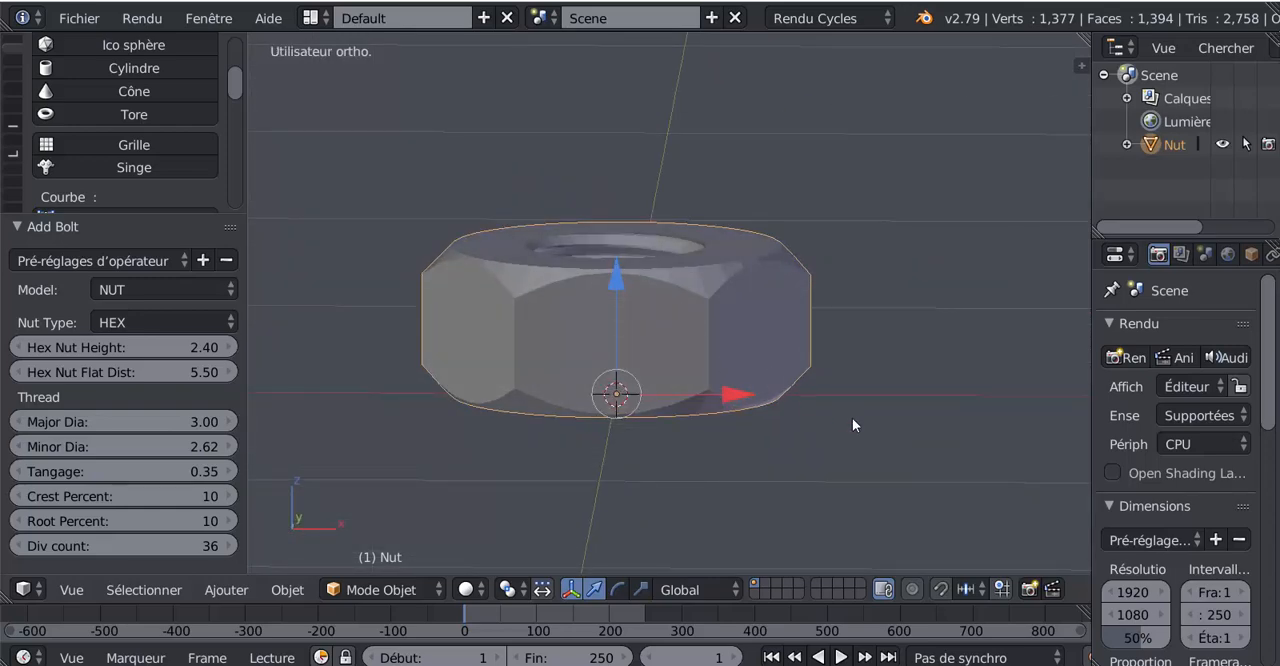
key("KP_1")
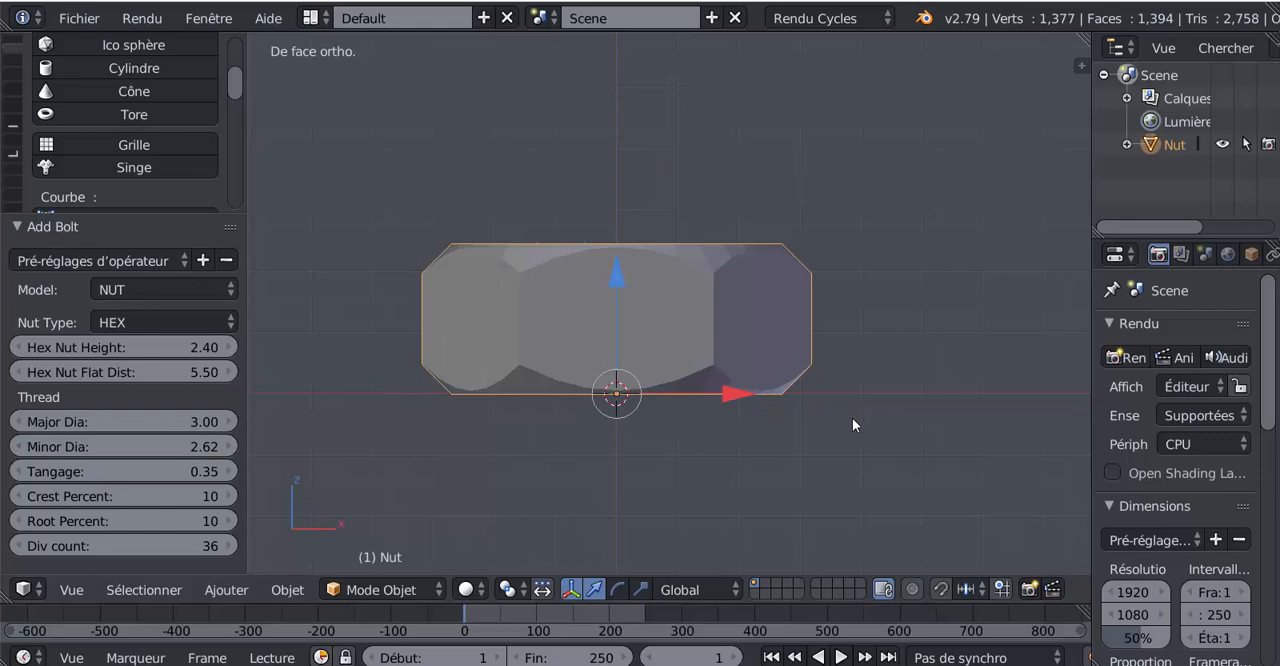
middle_click_drag(652, 502, 640, 355)
middle_click_drag(683, 258, 733, 427)
key("KP_1")
key("KP_7")
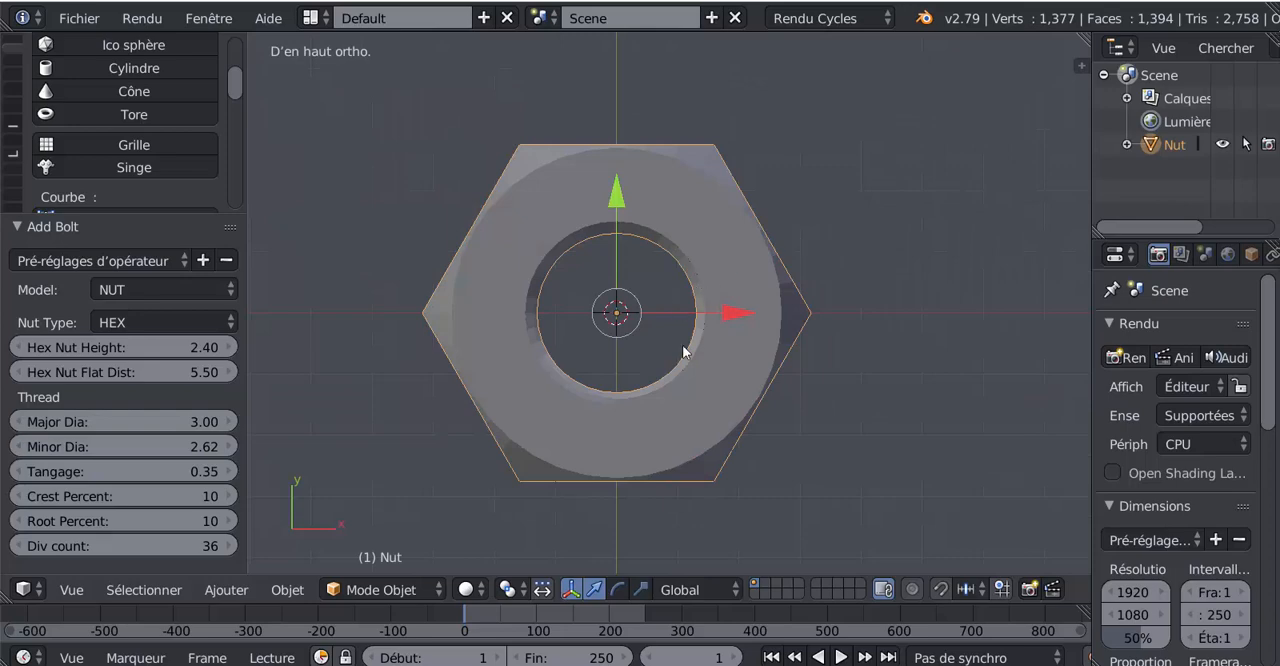
middle_click_drag(737, 463, 695, 447)
Step: Open the nut's mesh for editing in a top wireframe view with all vertices deselected
key("KP_7")
scroll(861, 445, "up", 2)
scroll(711, 411, "down", 2)
key("Tab")
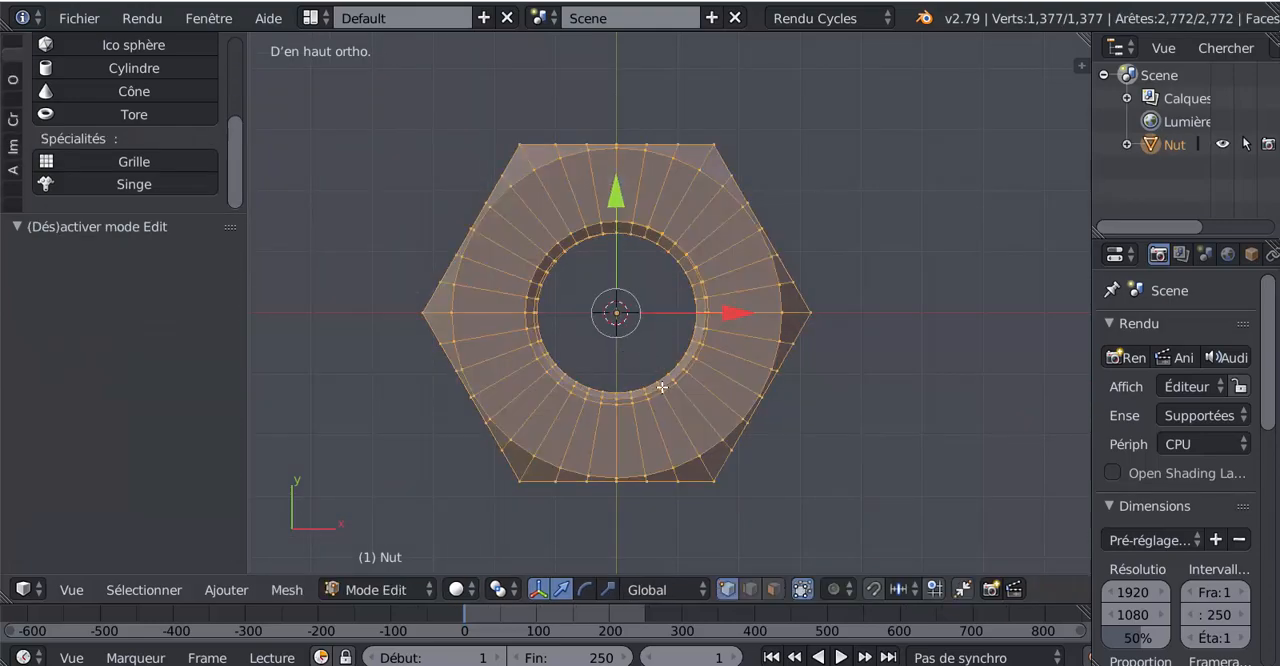
middle_click_drag(673, 374, 695, 360)
key("KP_7")
key("z")
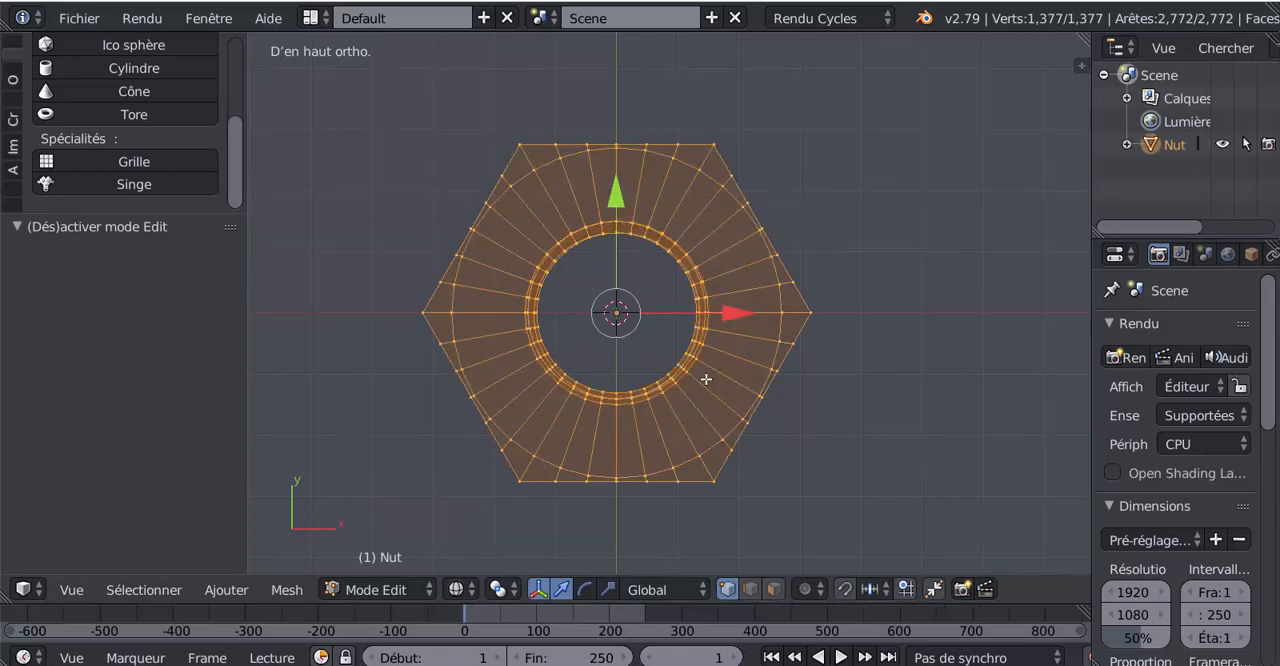
key("a")
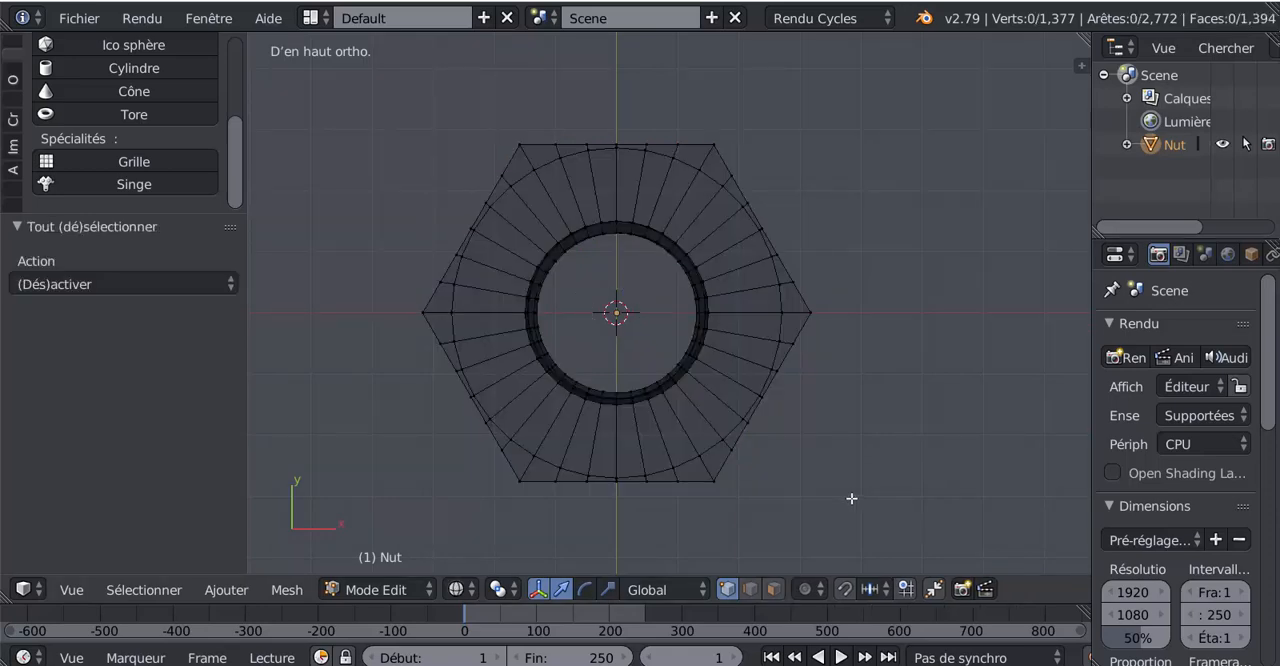
Step: Circle-select all the thread vertices around the nut's central hole and delete them
key("c")
scroll(608, 375, "down", 5)
key("Escape")
key("c")
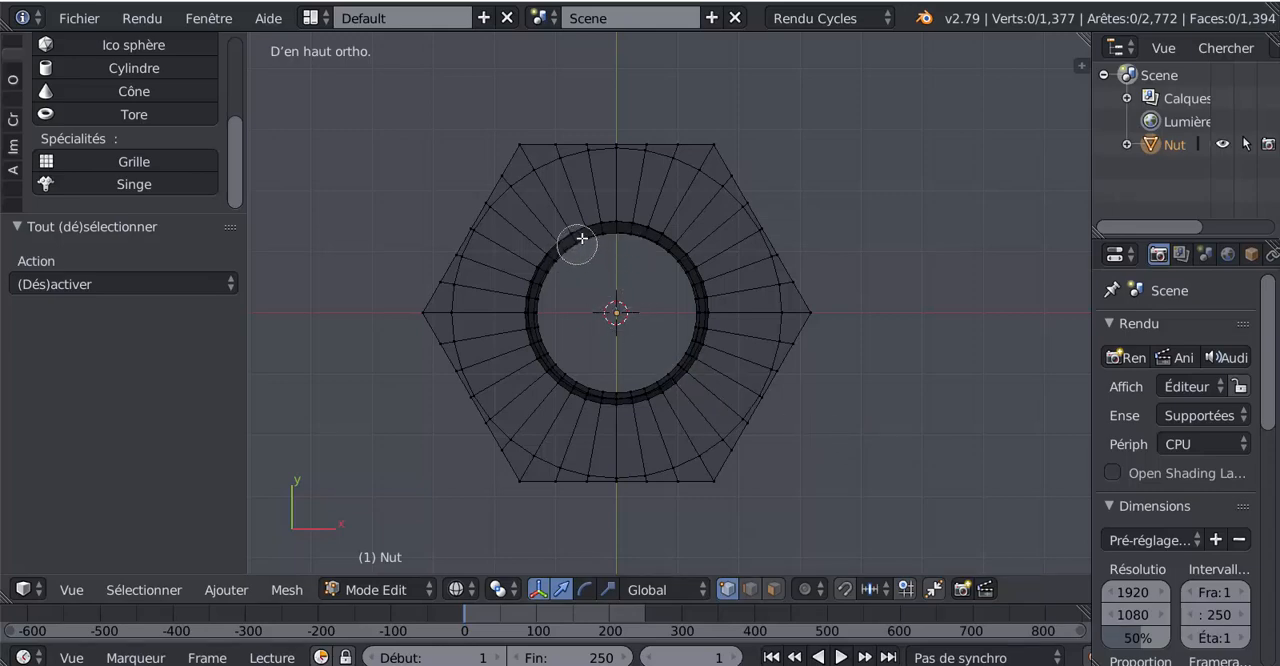
mouse_move(578, 245)
left_mouse_down()
mouse_move(667, 249)
mouse_move(703, 300)
mouse_move(680, 385)
mouse_move(575, 395)
mouse_move(530, 288)
mouse_move(585, 234)
mouse_move(669, 257)
mouse_move(675, 373)
mouse_move(543, 316)
left_mouse_up()
right_click(658, 320)
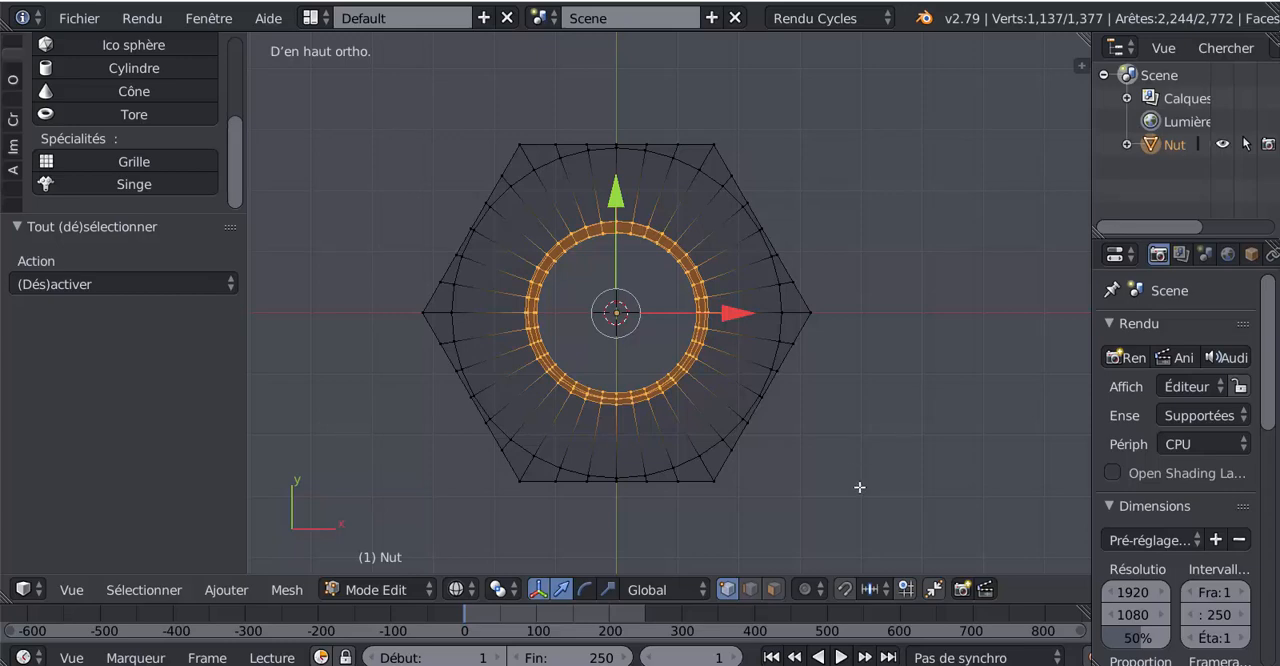
key("x")
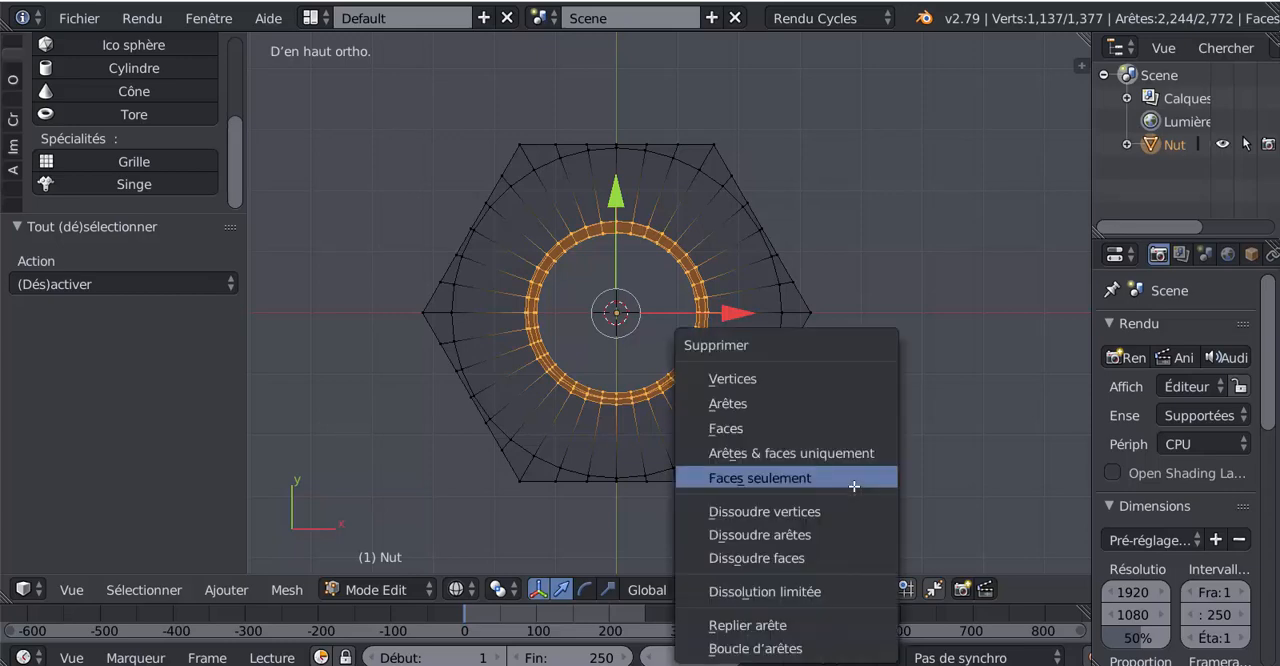
left_click(803, 381)
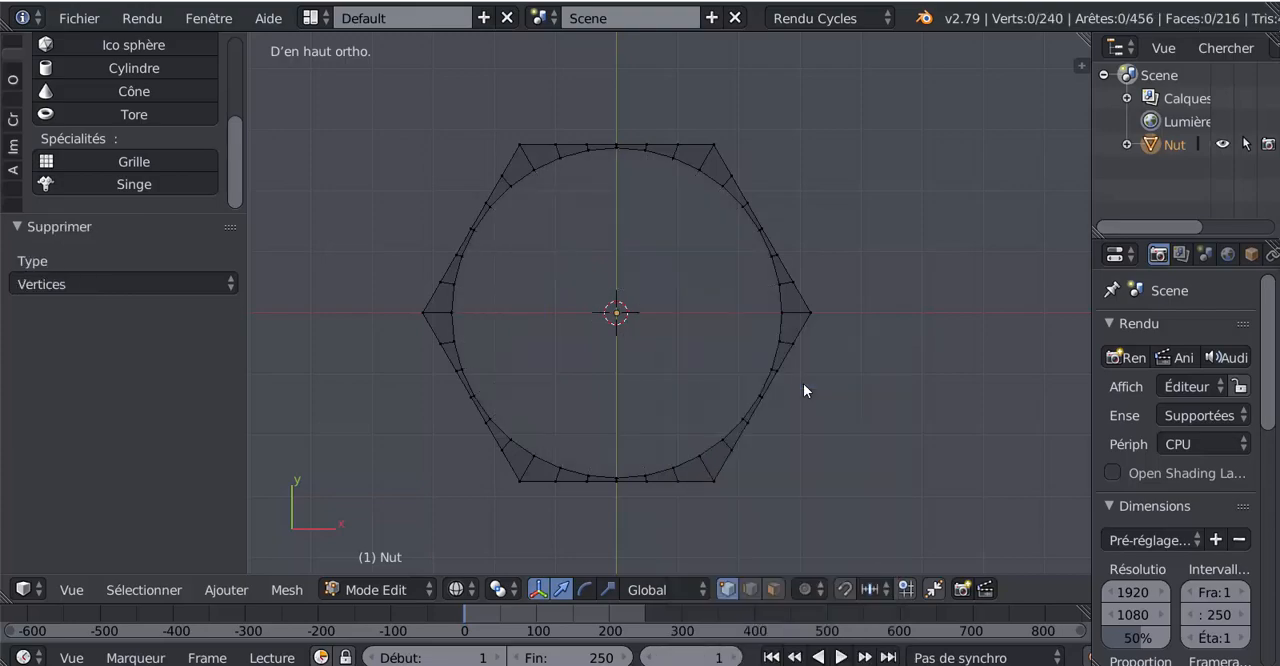
Step: Extrude the nut's upper circular edge loop inward at a scale of 0.838 to form a flat rim
right_click(776, 296, "alt")
middle_click_drag(806, 453, 915, 507)
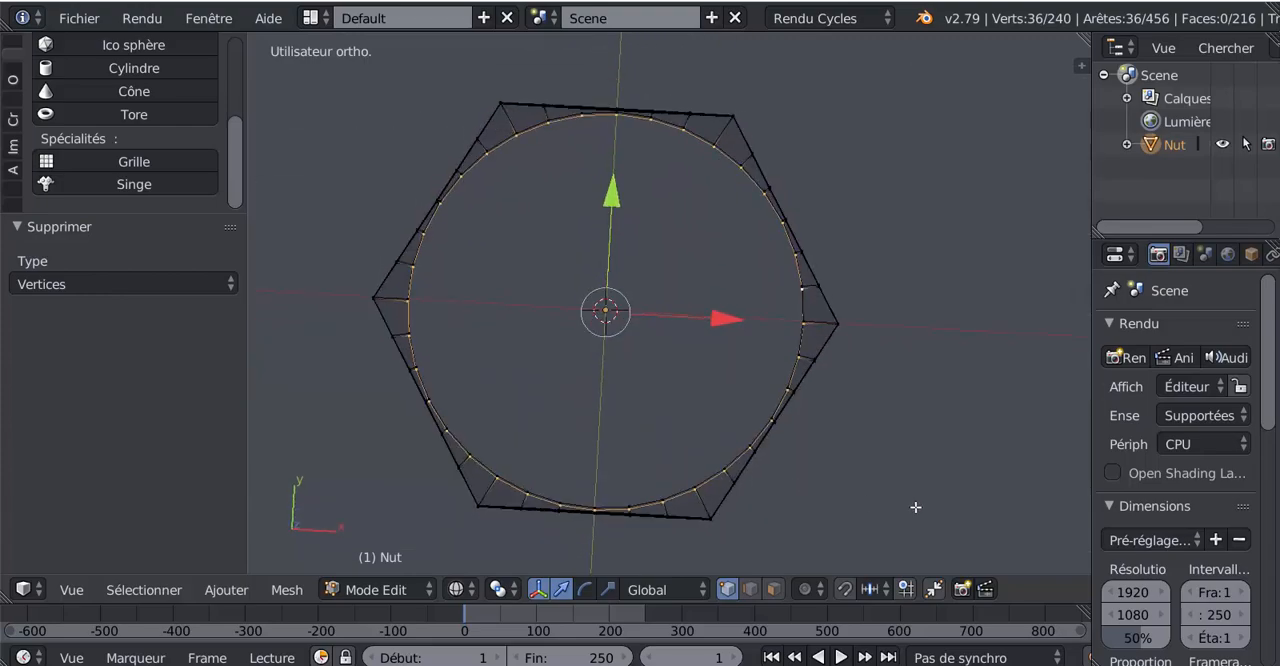
key("KP_7")
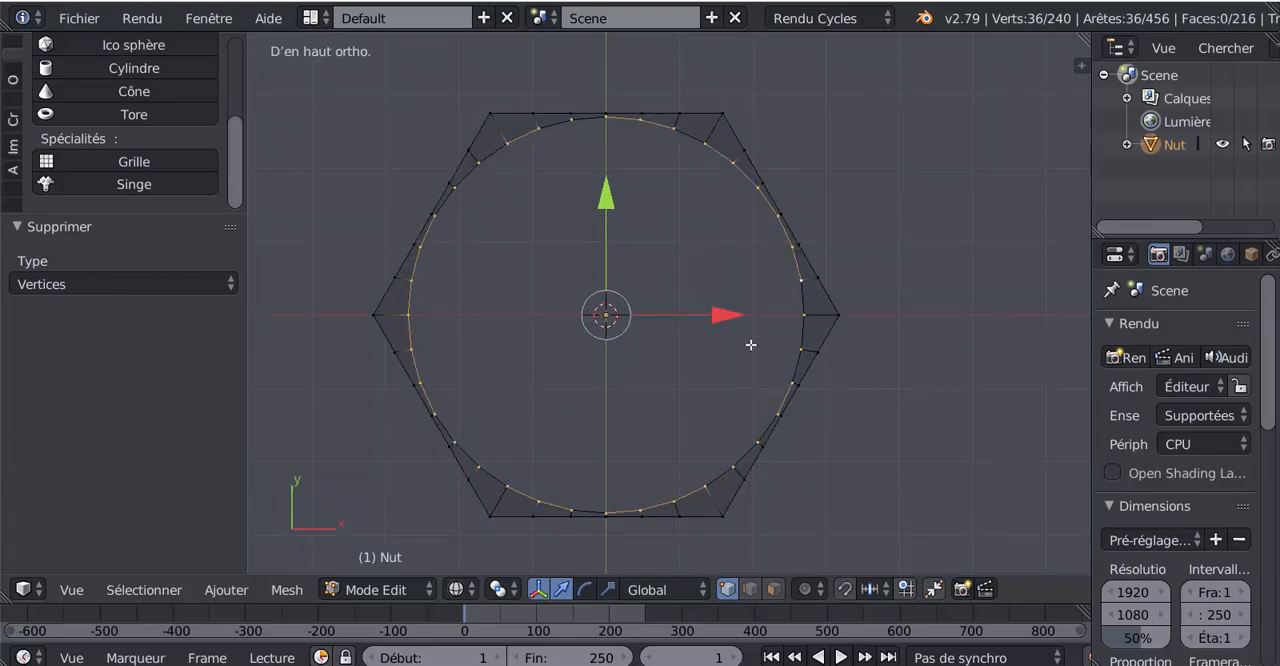
middle_click_drag(739, 397, 768, 285)
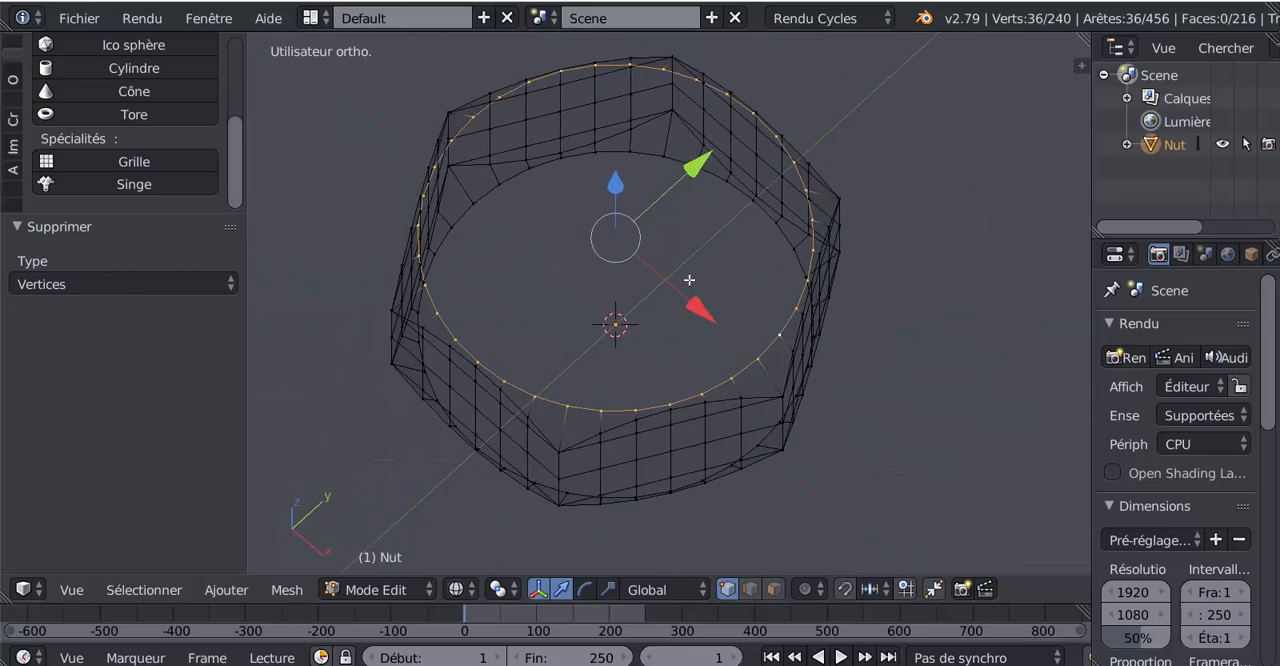
middle_click_drag(869, 360, 966, 369)
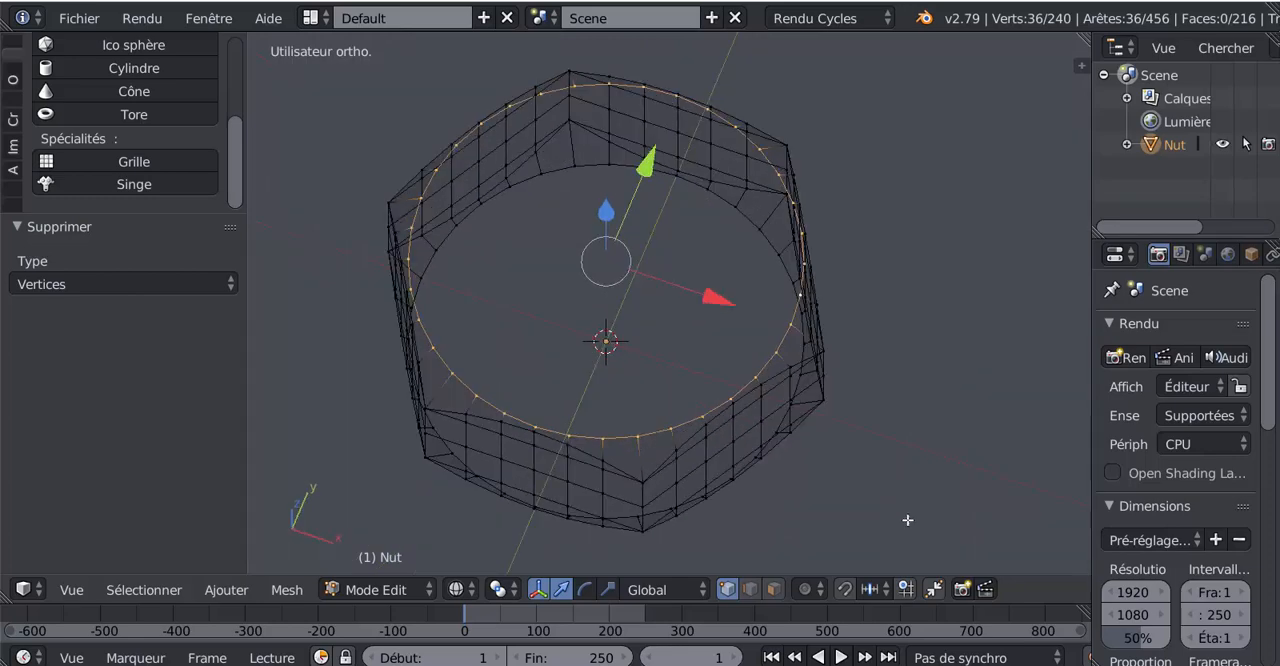
key("e")
key("s")
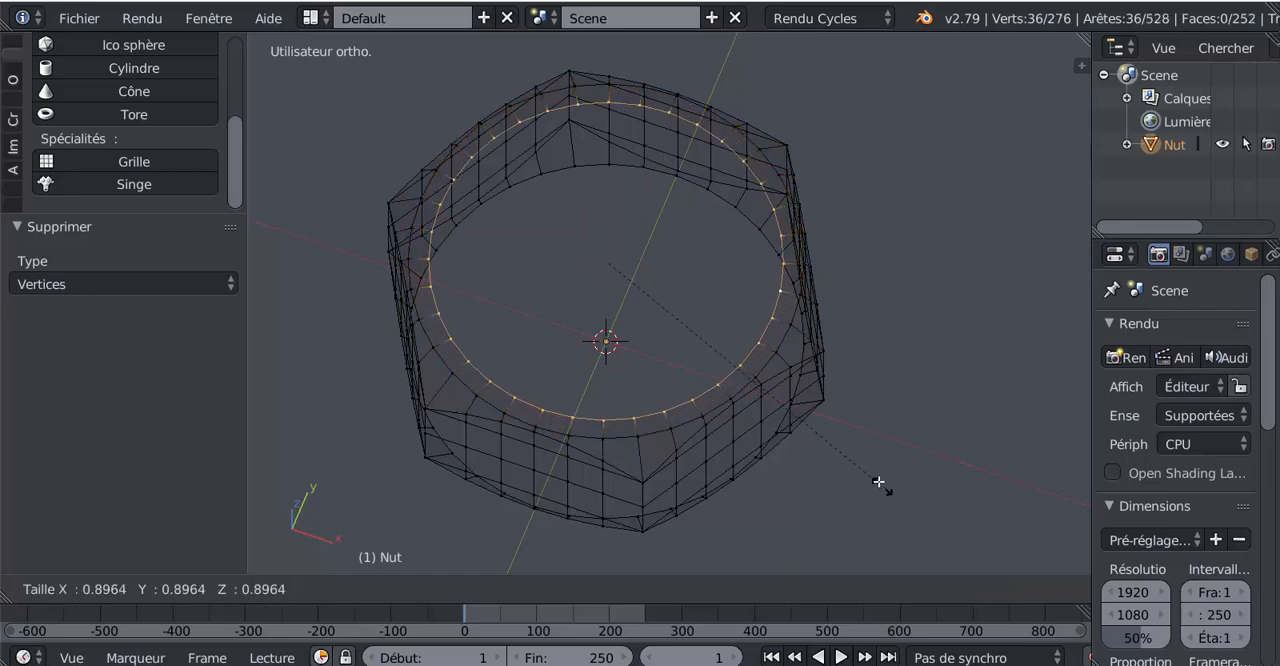
left_click(866, 465)
key("z")
middle_click_drag(846, 474, 840, 451)
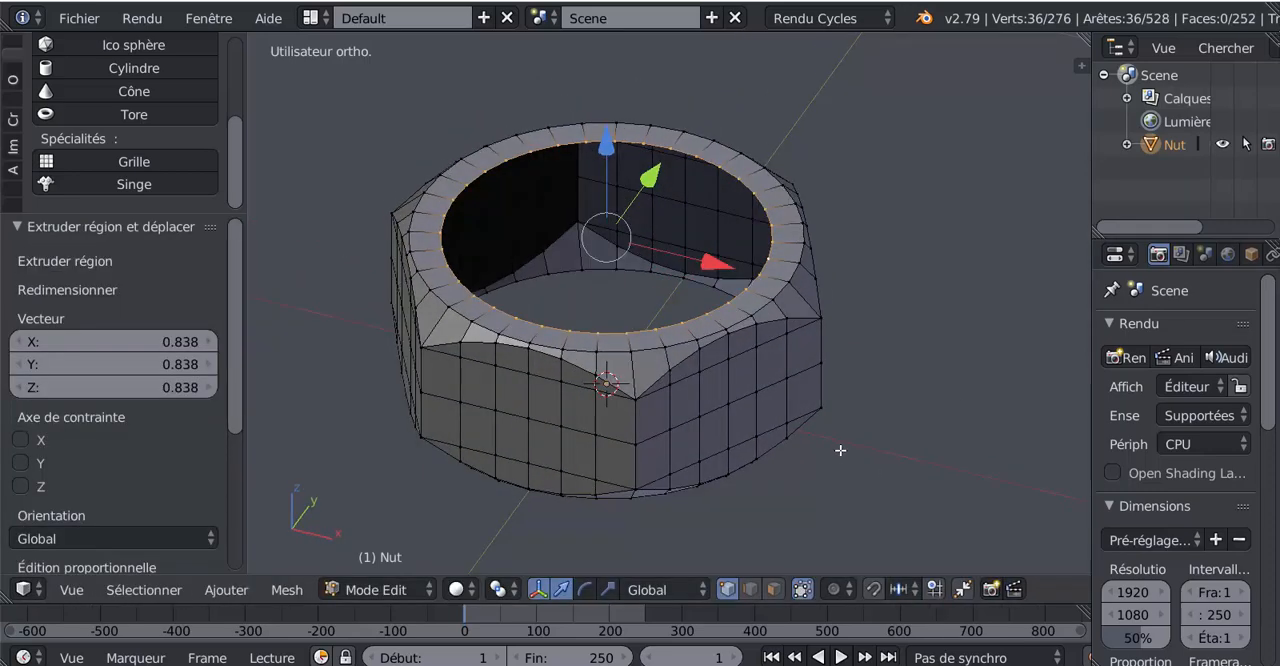
scroll(772, 356, "up", 2)
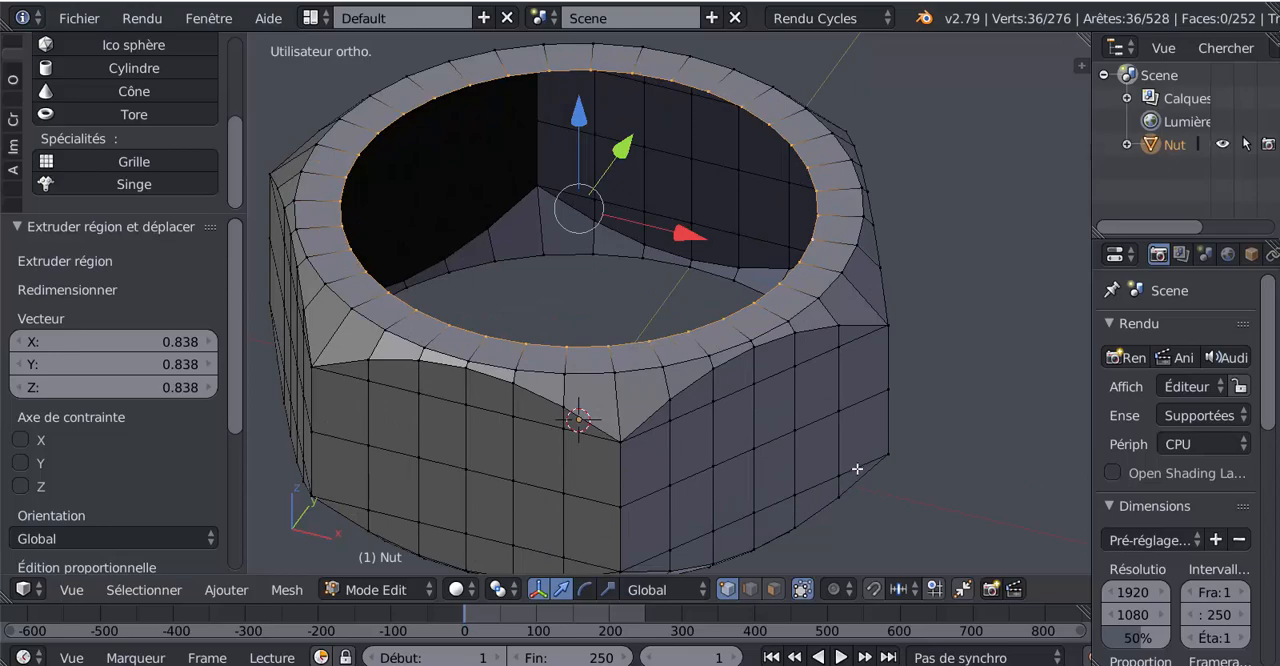
Step: Extrude the nut's lower circular edge loop inward to form a matching flat rim and leave Edit Mode
middle_click_drag(794, 380, 749, 333)
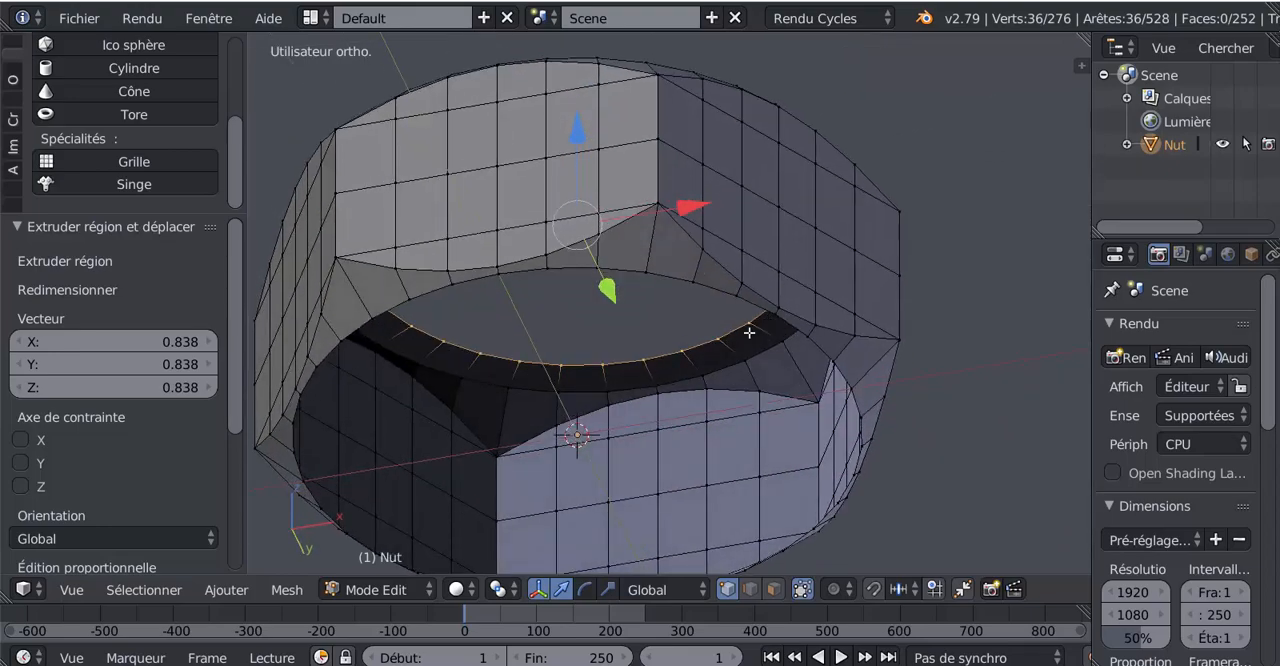
middle_click_drag(688, 277, 886, 497)
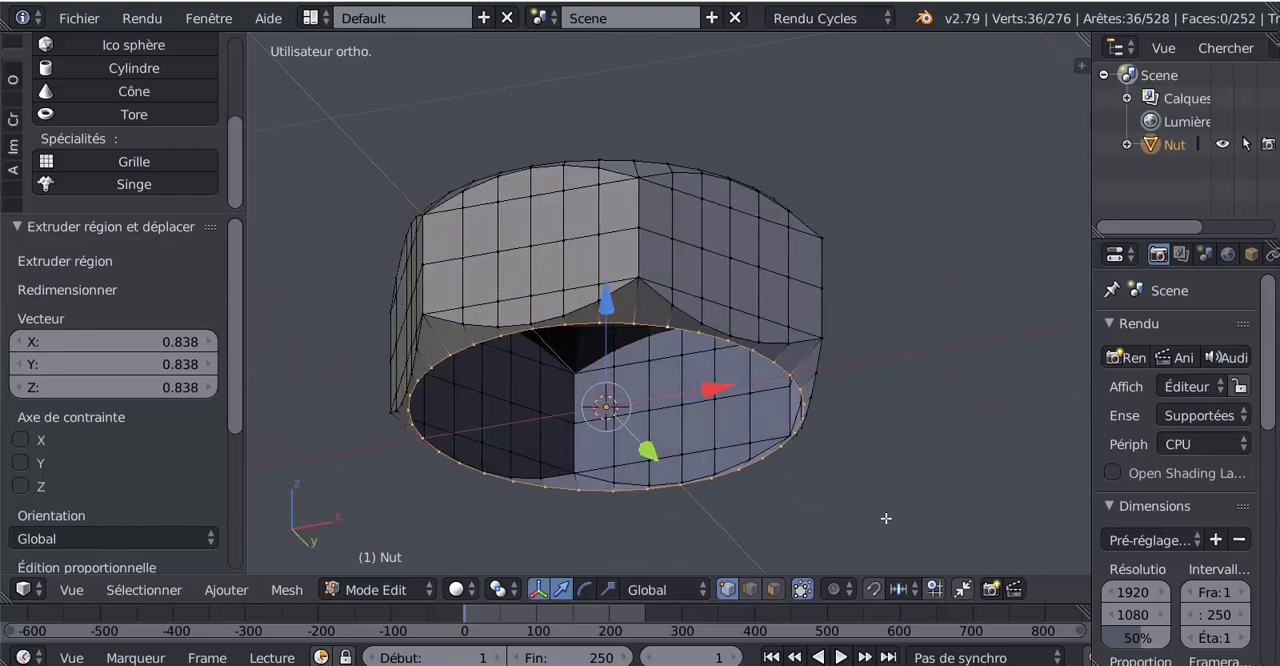
key("e")
key("s")
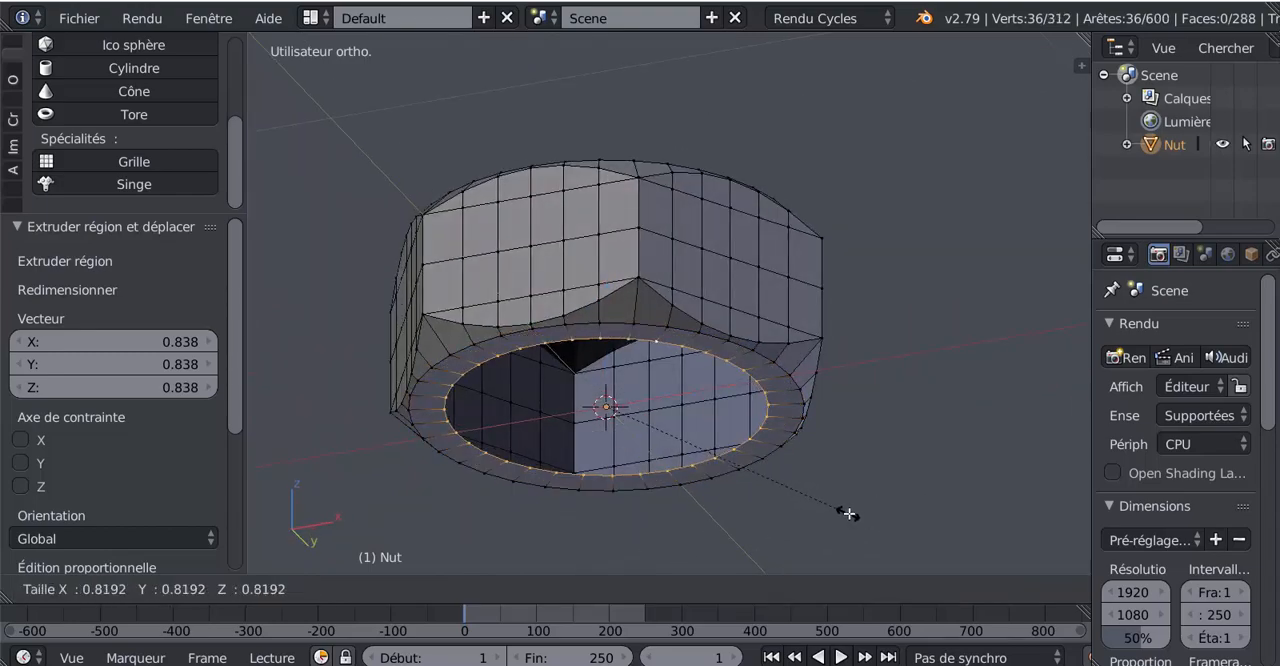
left_click(857, 516)
key("Tab")
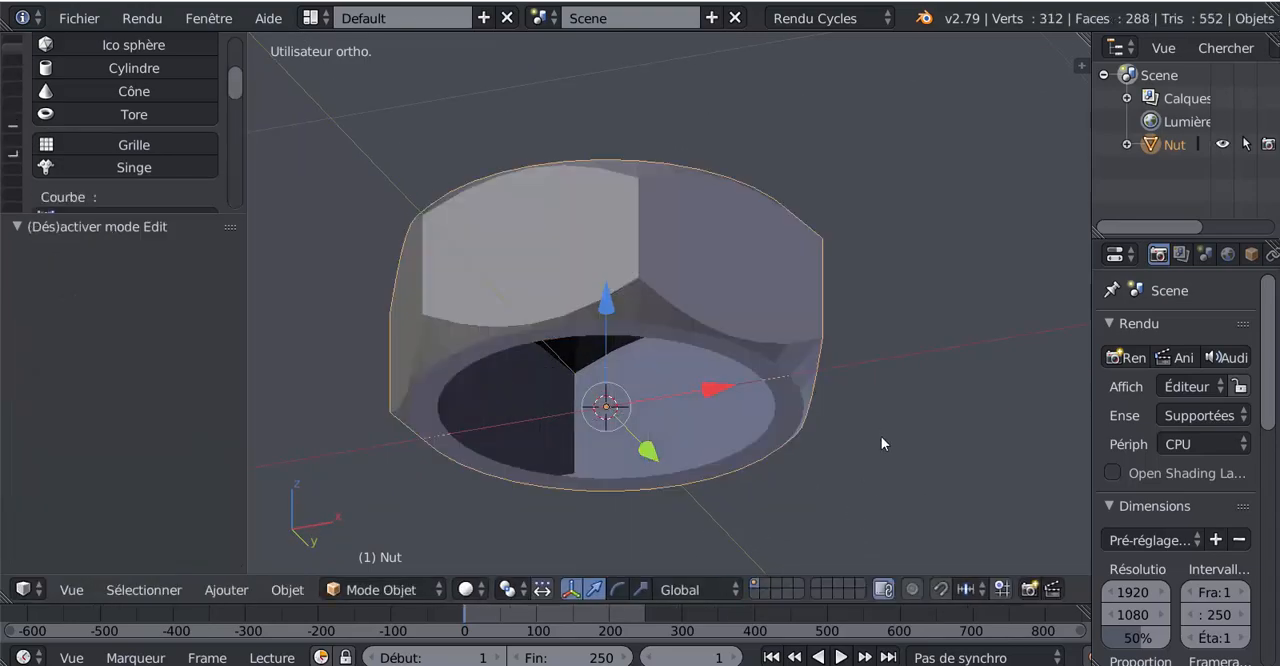
Step: Examine the hollow nut's rims and interior from several angles in solid and wireframe display
middle_click_drag(880, 440, 869, 480)
key("Tab")
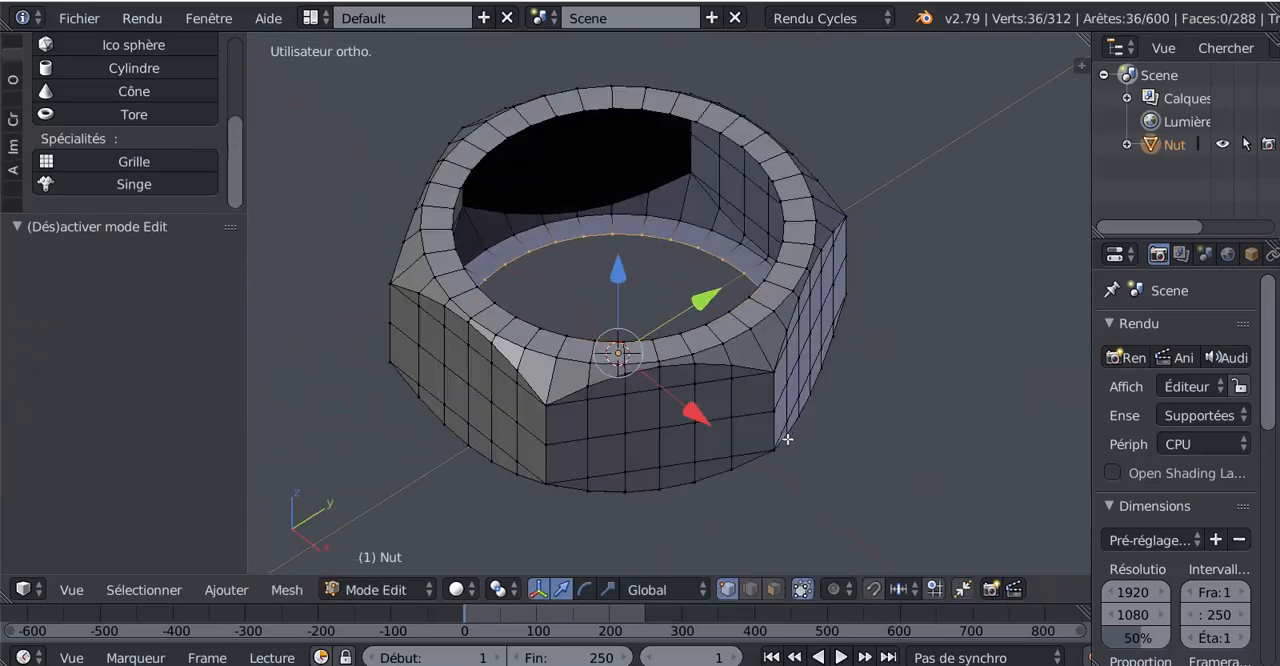
middle_click_drag(786, 437, 814, 394)
middle_click_drag(805, 427, 791, 514, "shift")
scroll(790, 514, "up", 2)
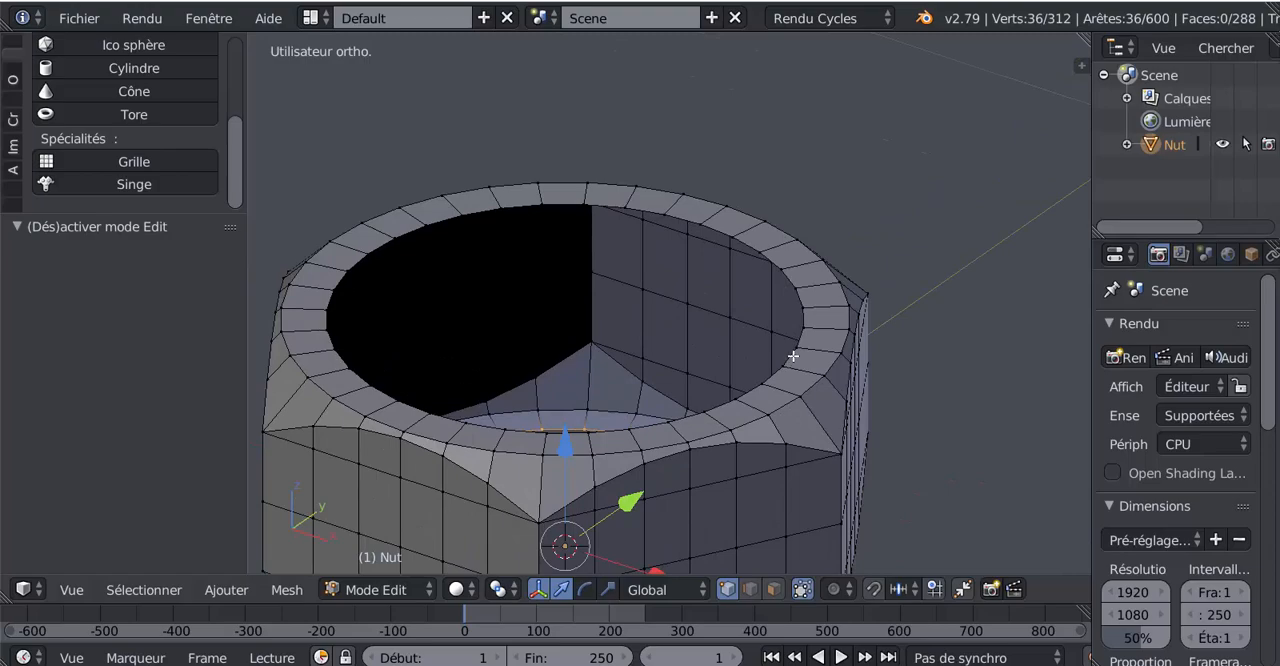
scroll(796, 383, "down", 3)
middle_click_drag(690, 434, 720, 457)
scroll(709, 409, "up", 2)
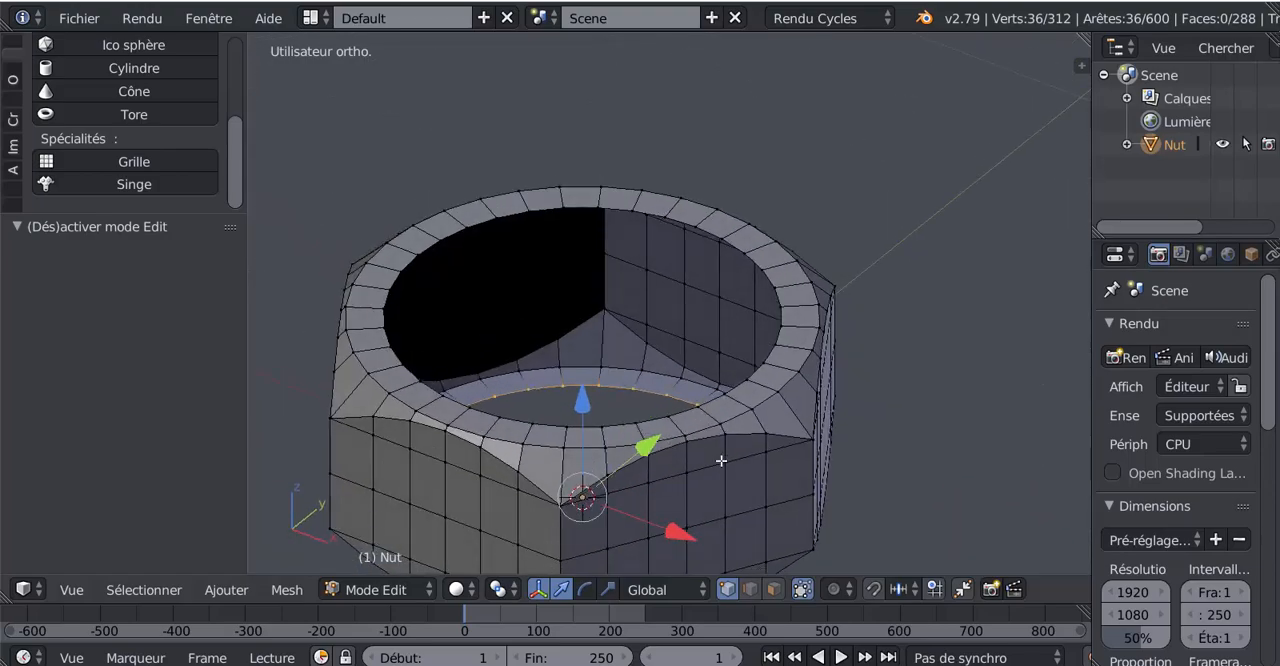
key("Tab")
key("Tab")
middle_click_drag(723, 425, 723, 406)
key("z")
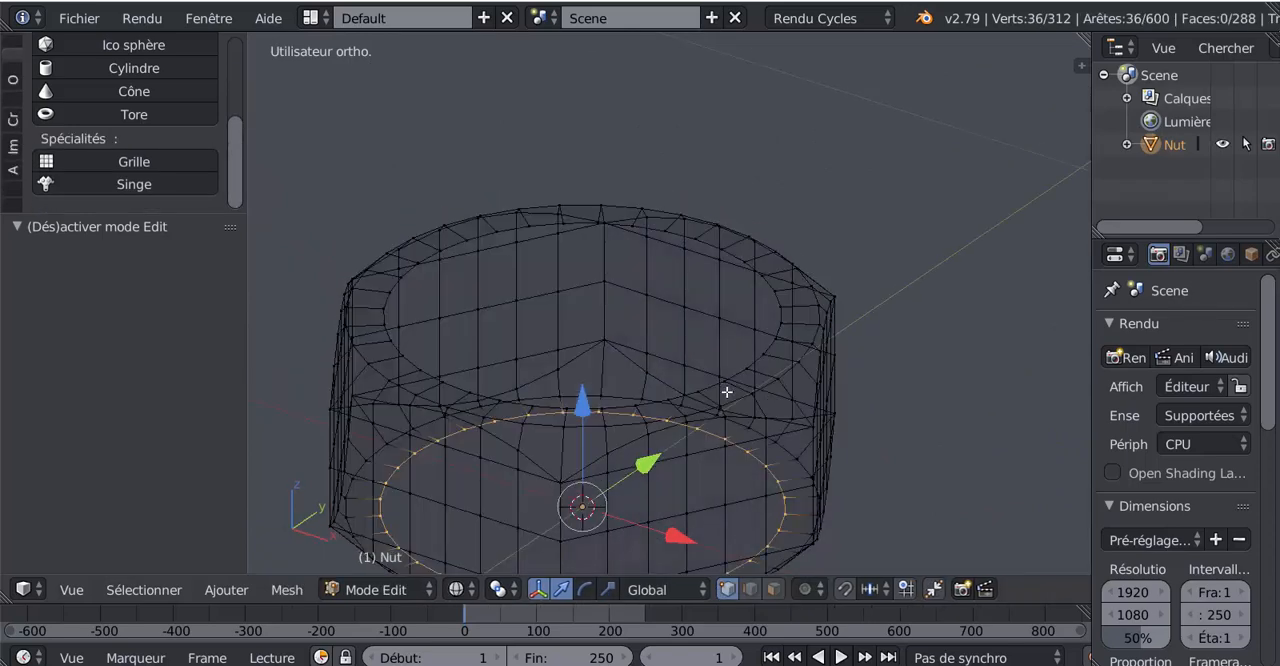
key("z")
Step: Select the inner edge loop of the nut's upper rim and scale it to 0.910
right_click(740, 373)
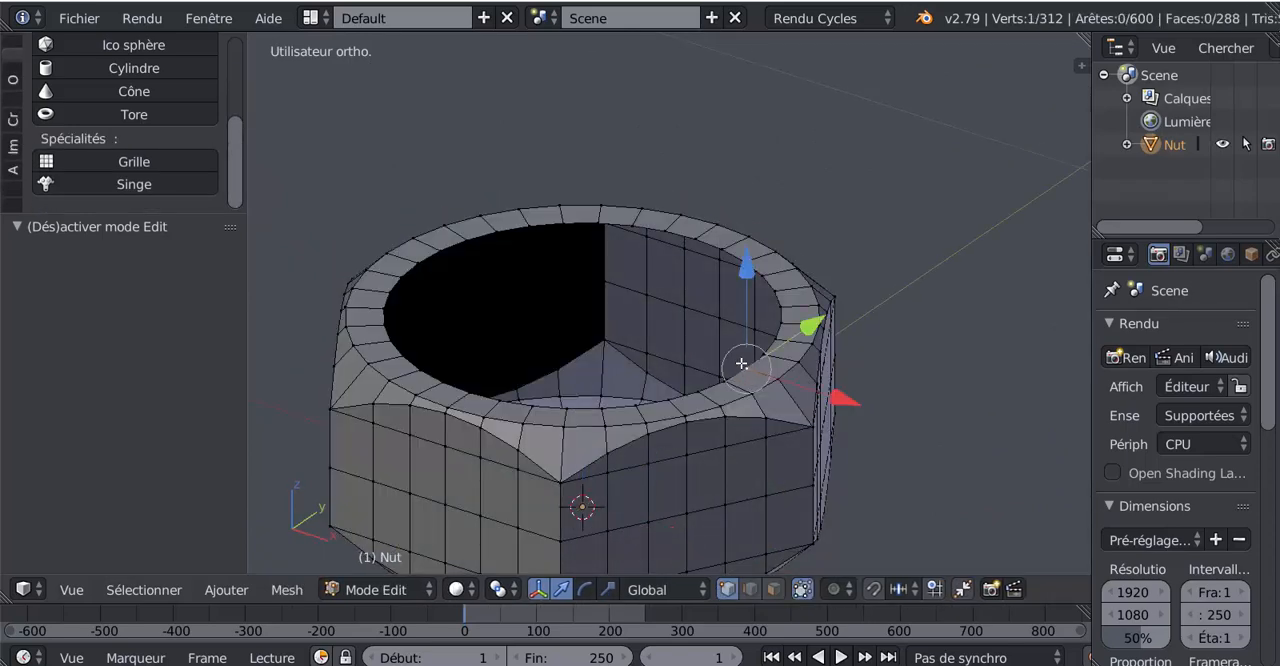
right_click(741, 363, "alt")
scroll(726, 429, "down", 3)
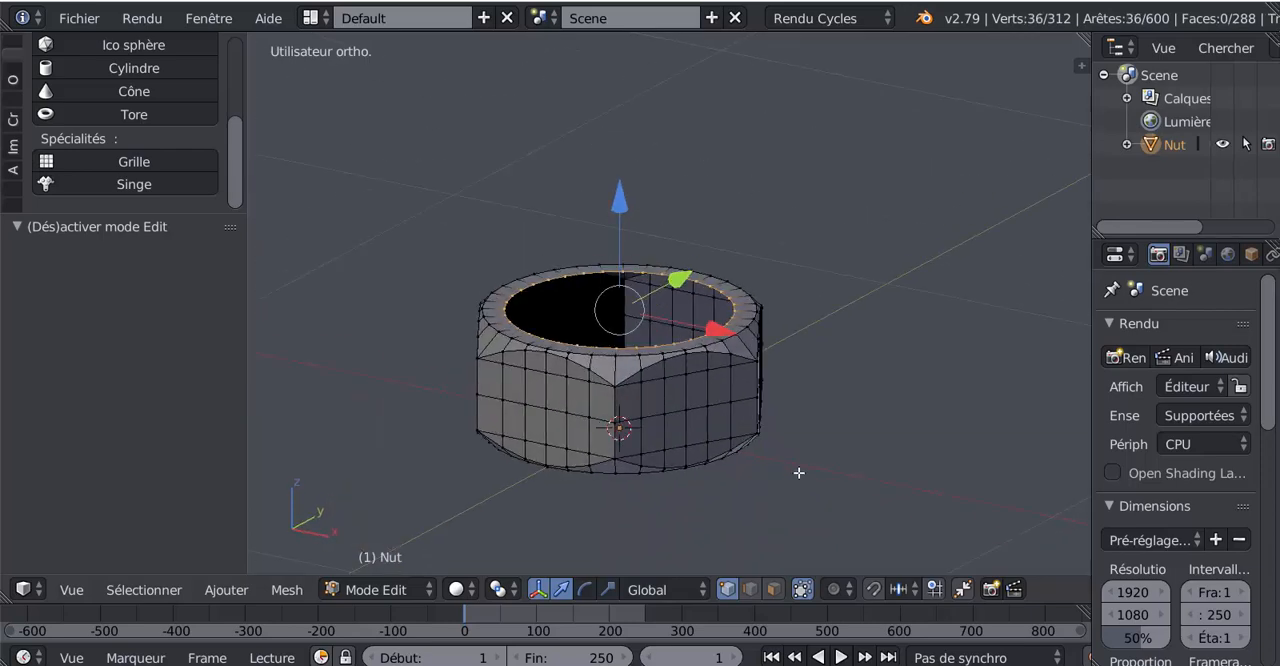
middle_click_drag(847, 483, 822, 511)
key("s")
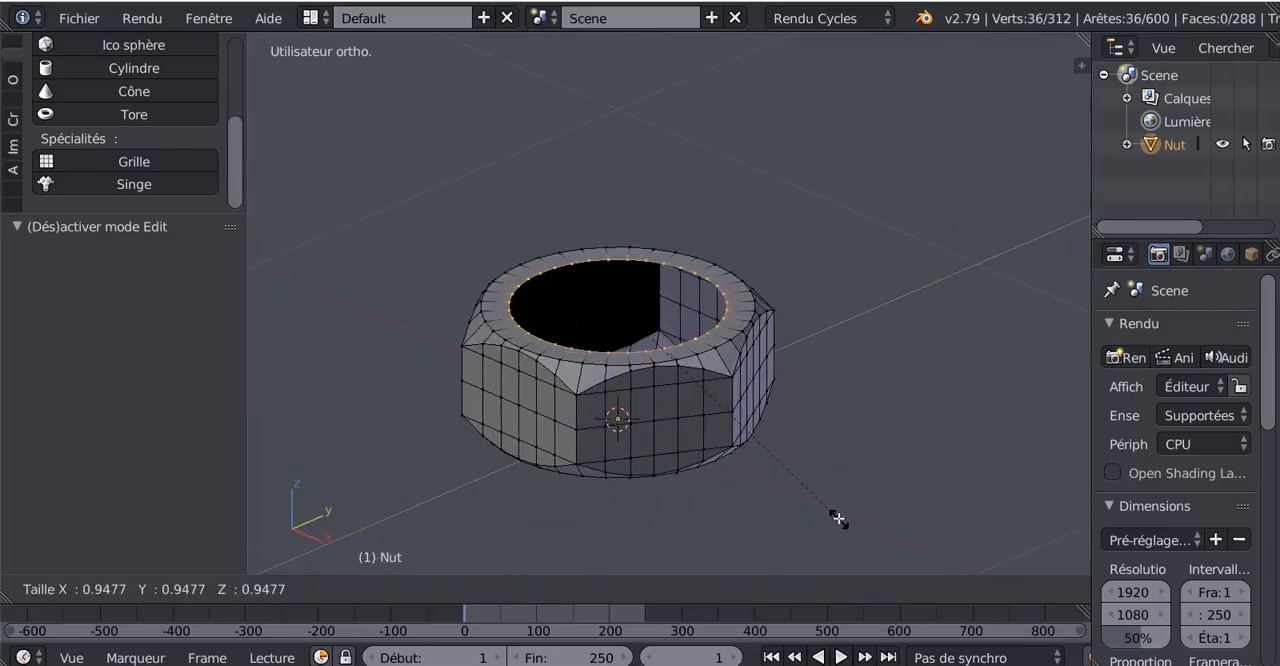
left_click(834, 508)
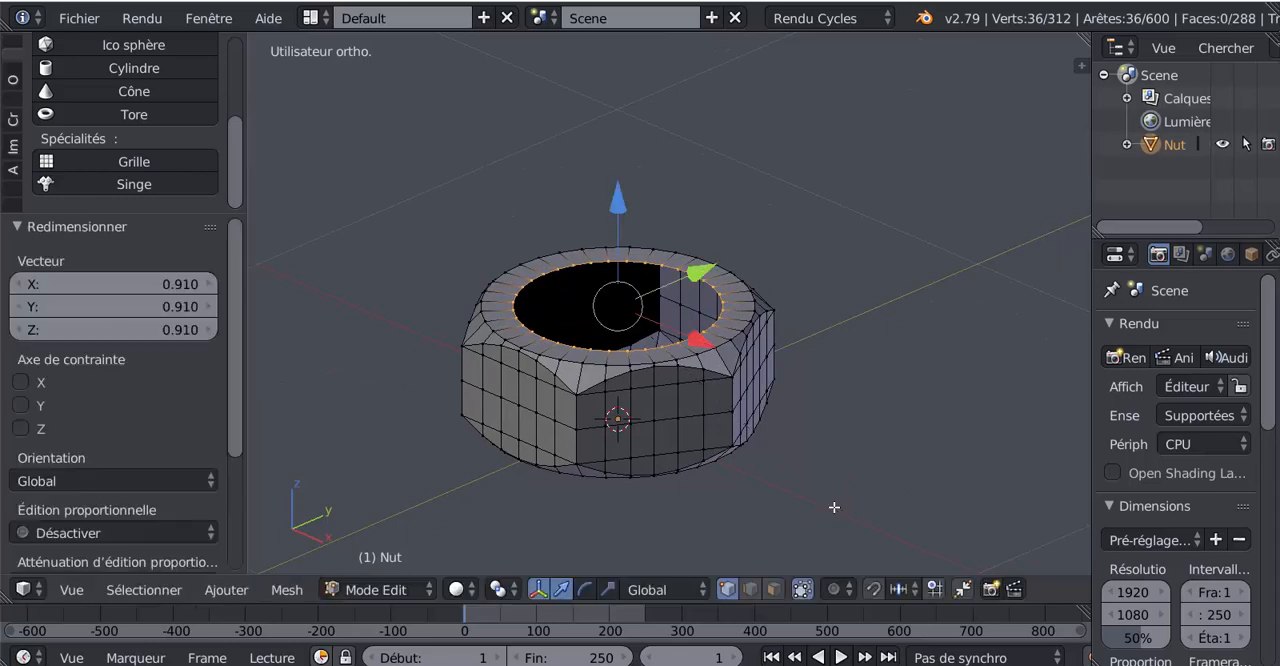
Step: Extrude the upper rim's inner edge loop and raise it 0.089 along Z to form a short neck
key("e")
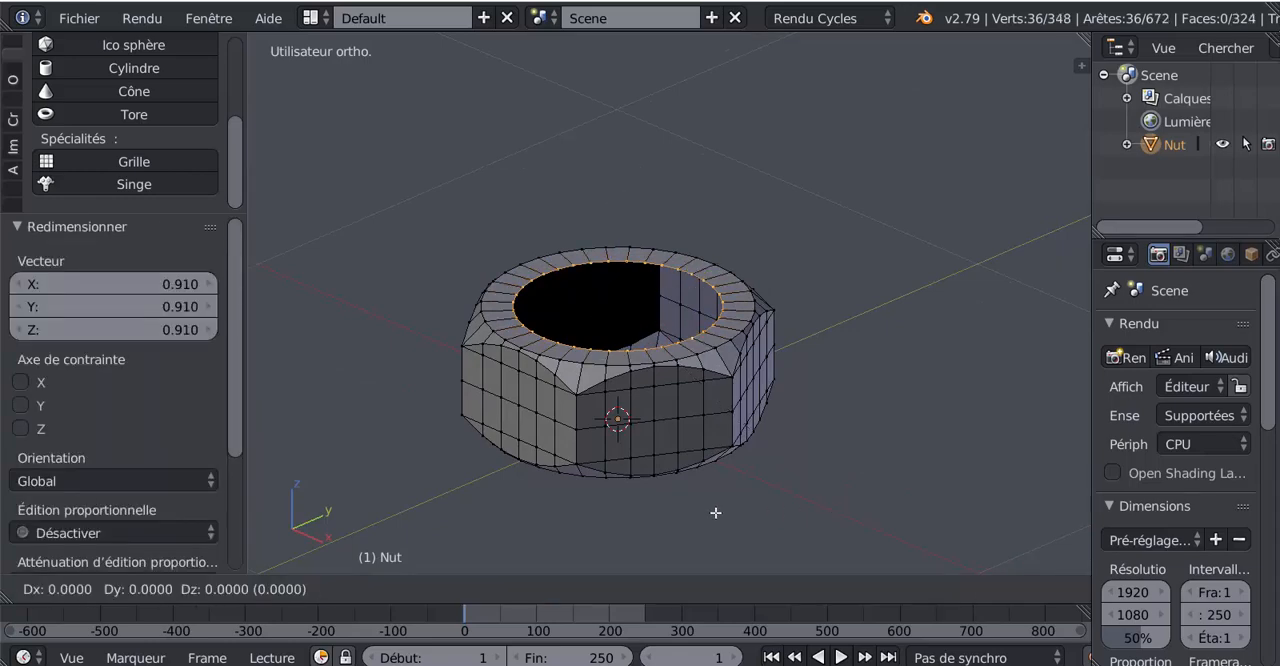
right_click(714, 508)
left_click_drag(619, 212, 620, 170)
middle_click_drag(648, 272, 680, 320)
scroll(680, 320, "up", 2)
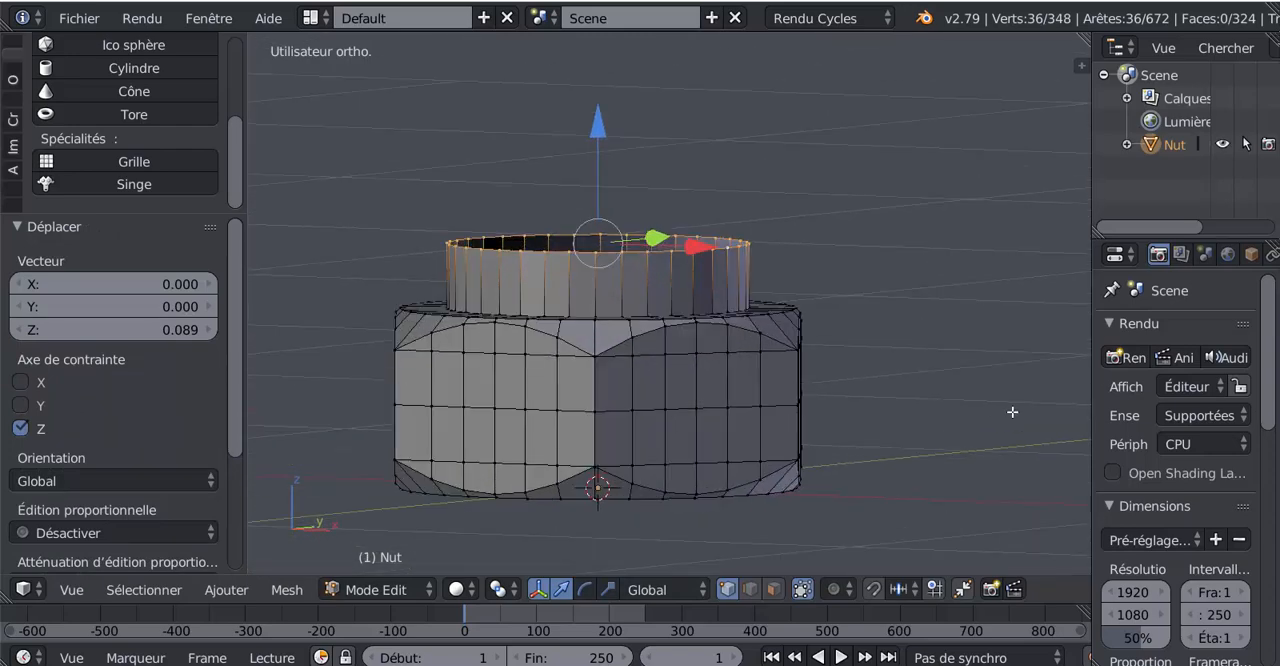
Step: Extrude the neck's top edge loop outward at a scale of 1.351 to form a flange
key("KP_1")
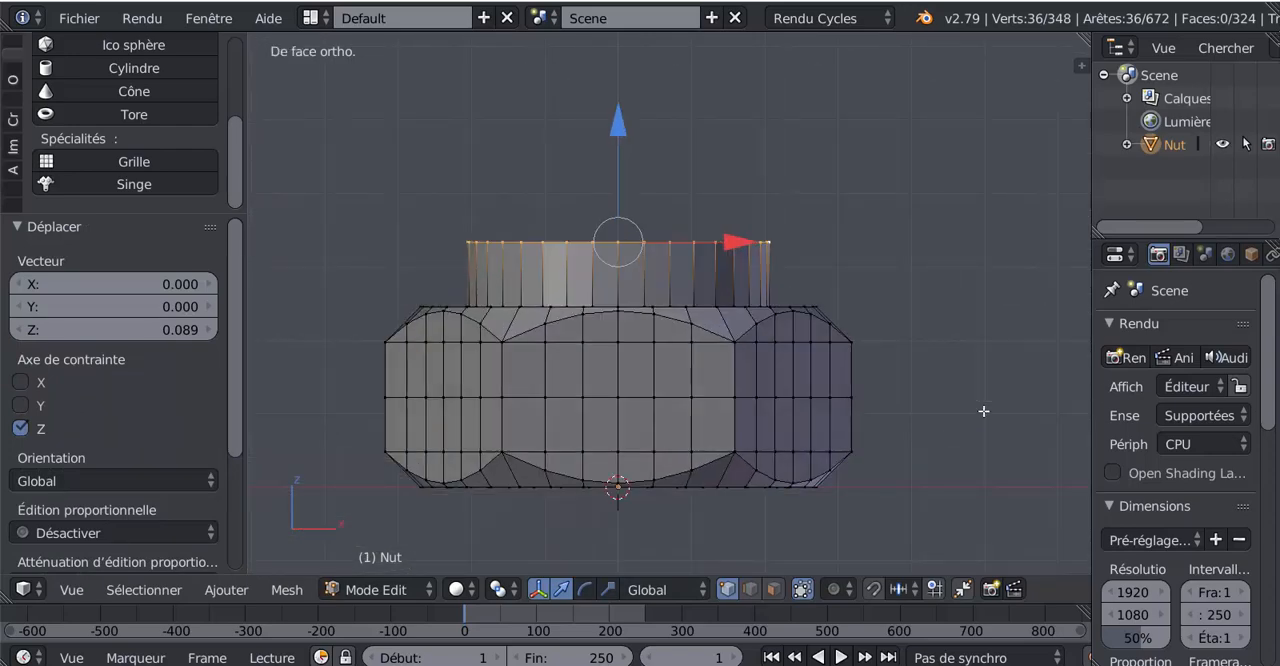
key("e")
key("s")
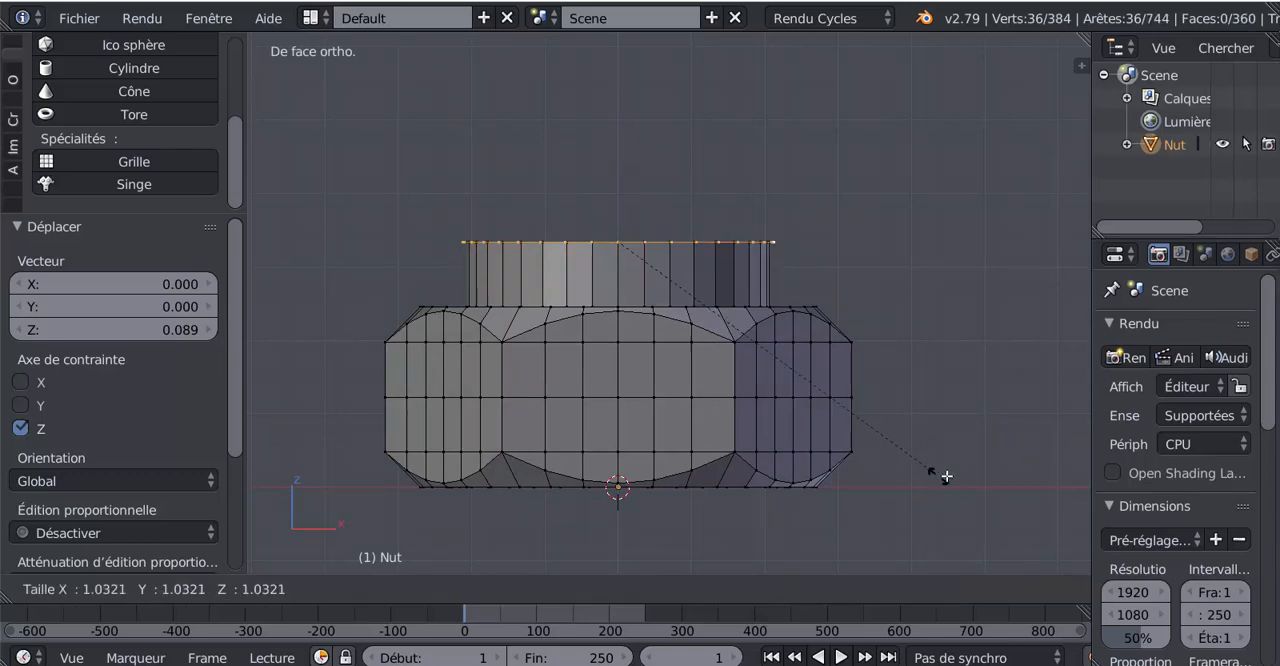
left_click(1067, 503)
middle_click_drag(981, 429, 963, 470)
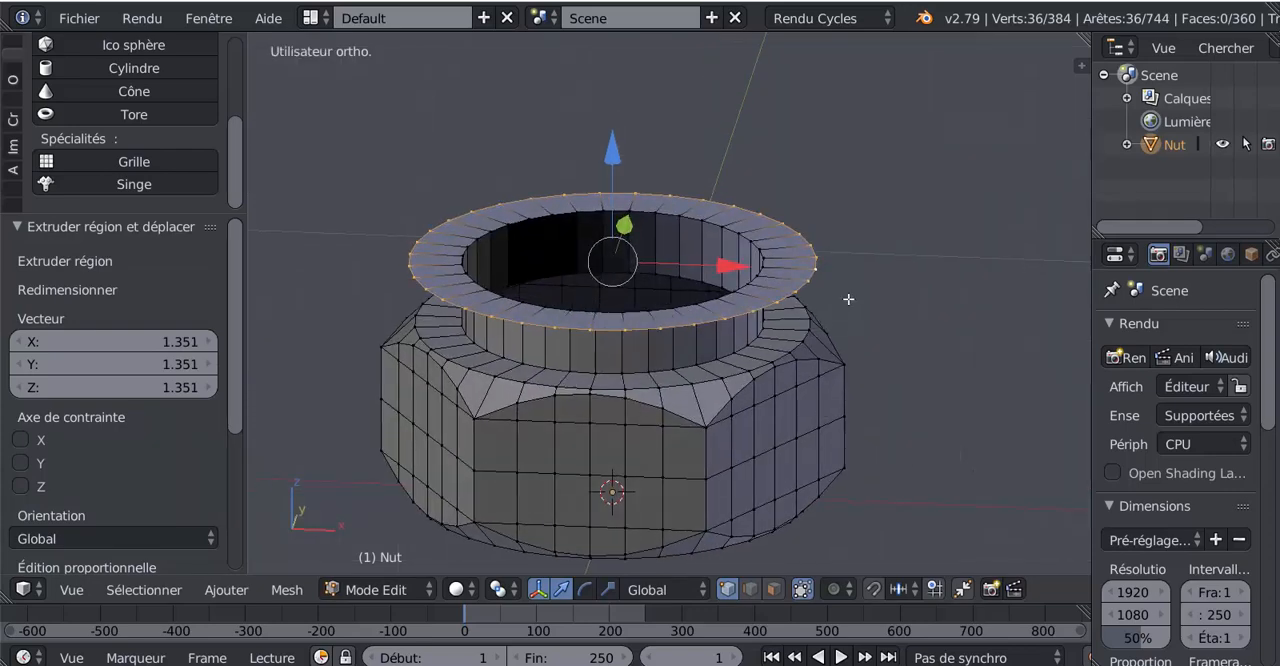
scroll(835, 331, "down", 2)
Step: Extrude the flange's outer edge loop far up along Z to form a long cylindrical sleeve
middle_click_drag(835, 331, 839, 311)
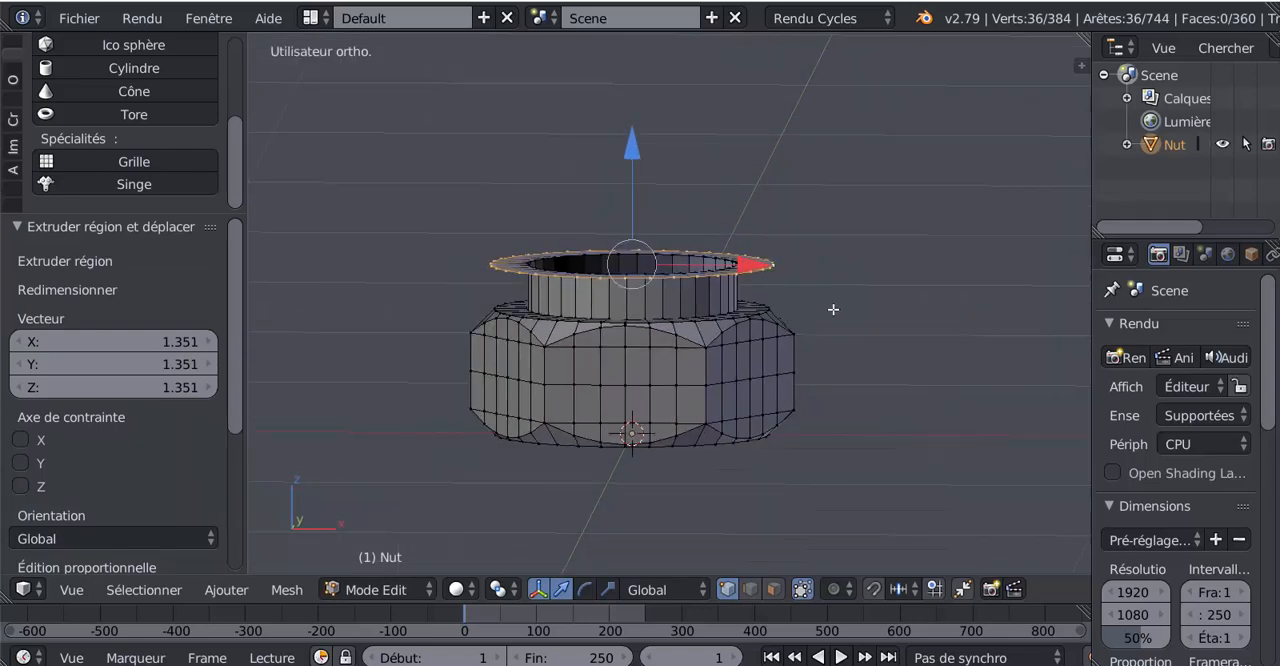
key("e")
key("Escape")
left_click_drag(629, 178, 656, 34)
scroll(660, 214, "down", 4)
left_click_drag(666, 277, 675, 102)
Step: Examine the sleeve, neck and nut from several angles in Object Mode and Edit Mode
key("Tab")
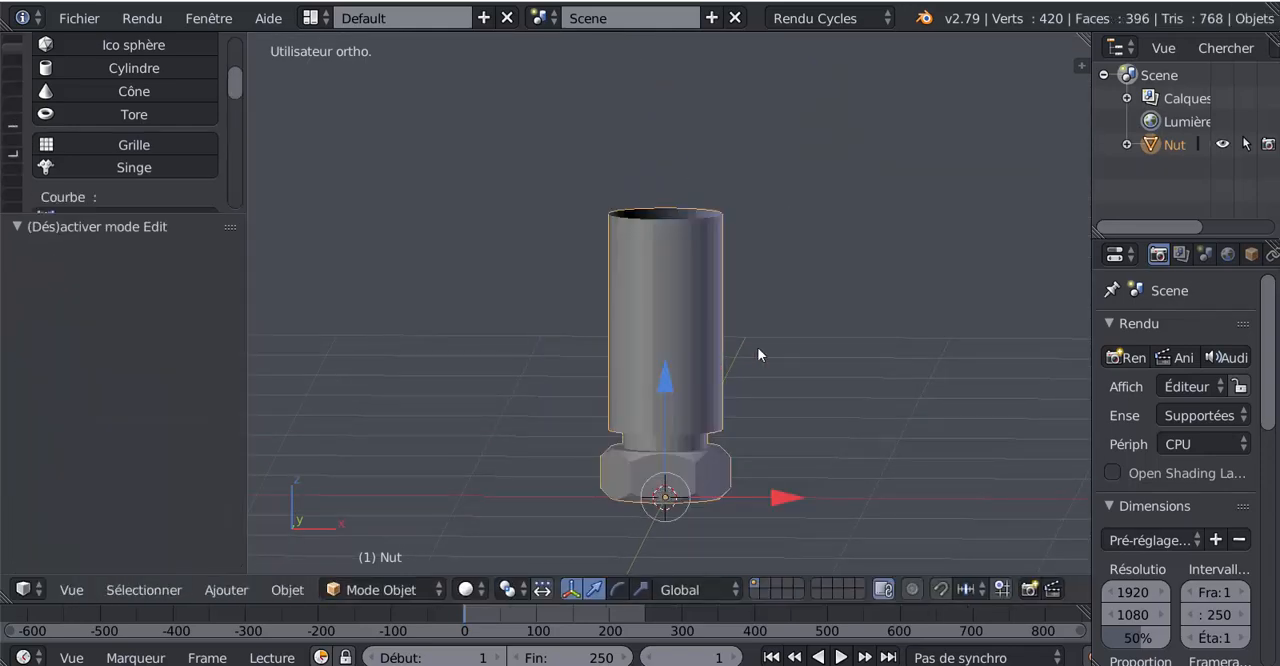
middle_click_drag(757, 347, 638, 278)
scroll(638, 280, "up", 3)
middle_click_drag(642, 324, 592, 515)
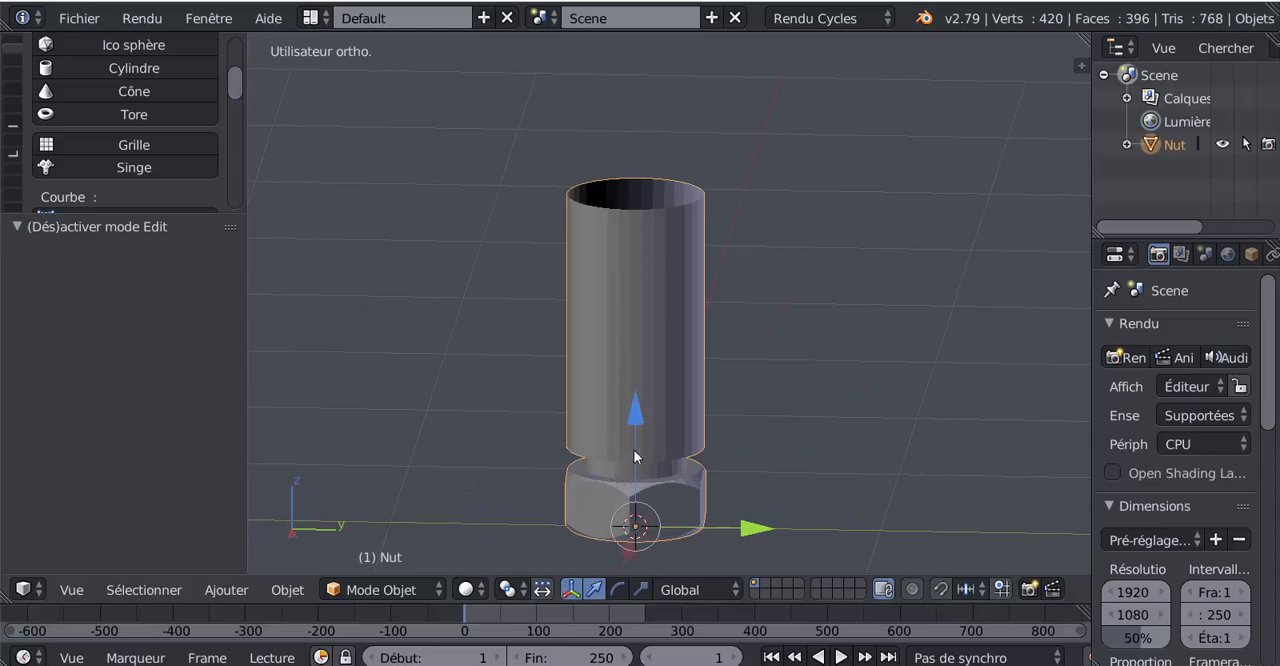
key("Tab")
middle_click_drag(634, 457, 531, 425)
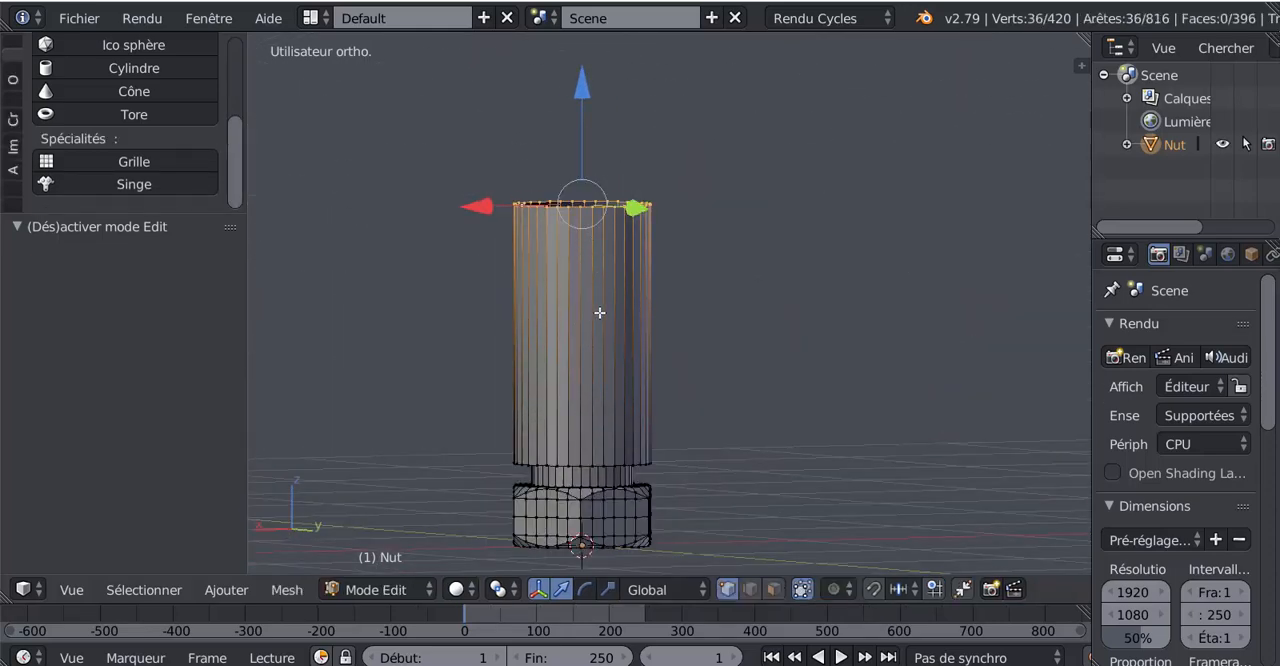
Step: Examine the sleeve from several angles and compare it with the reference photo of the hose fitting
middle_click_drag(648, 444, 623, 319)
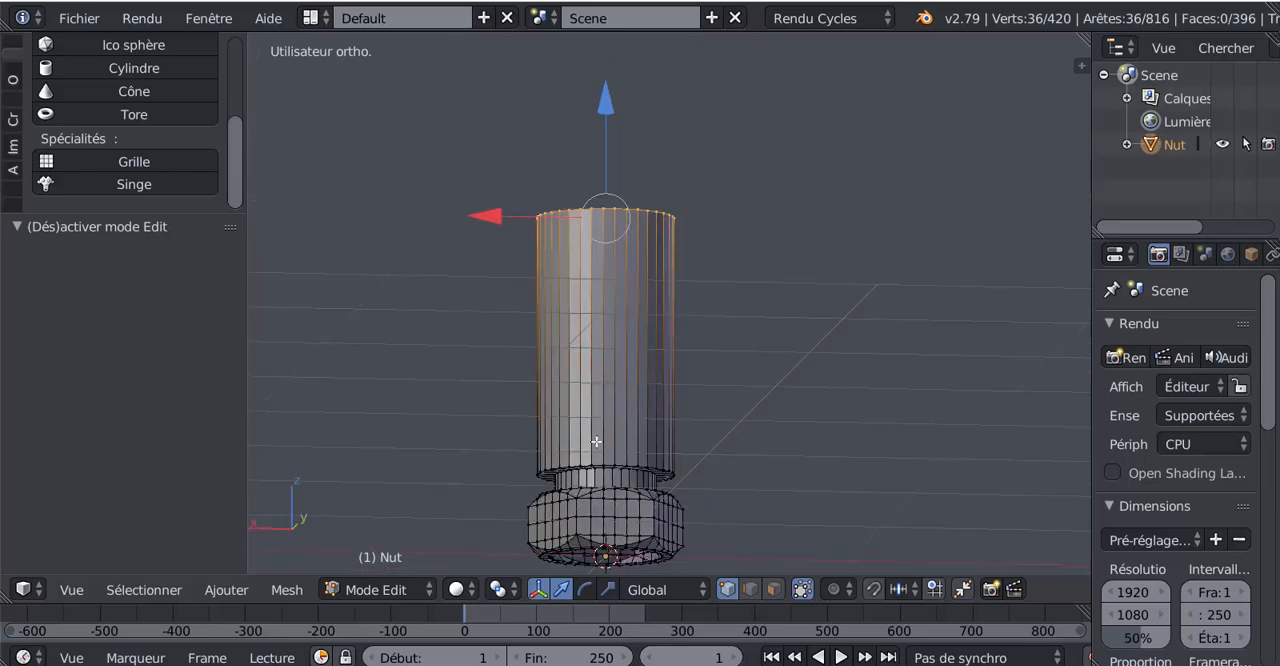
middle_click_drag(596, 441, 668, 405)
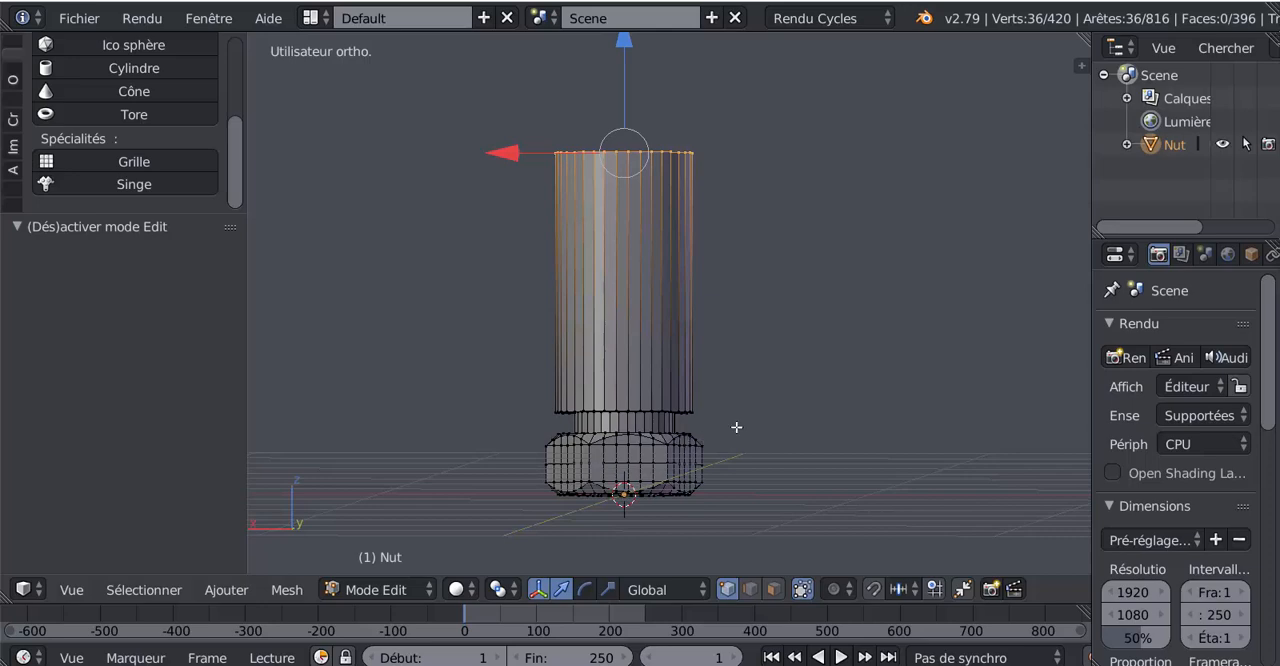
middle_click_drag(737, 426, 700, 449)
middle_click_drag(686, 383, 673, 409)
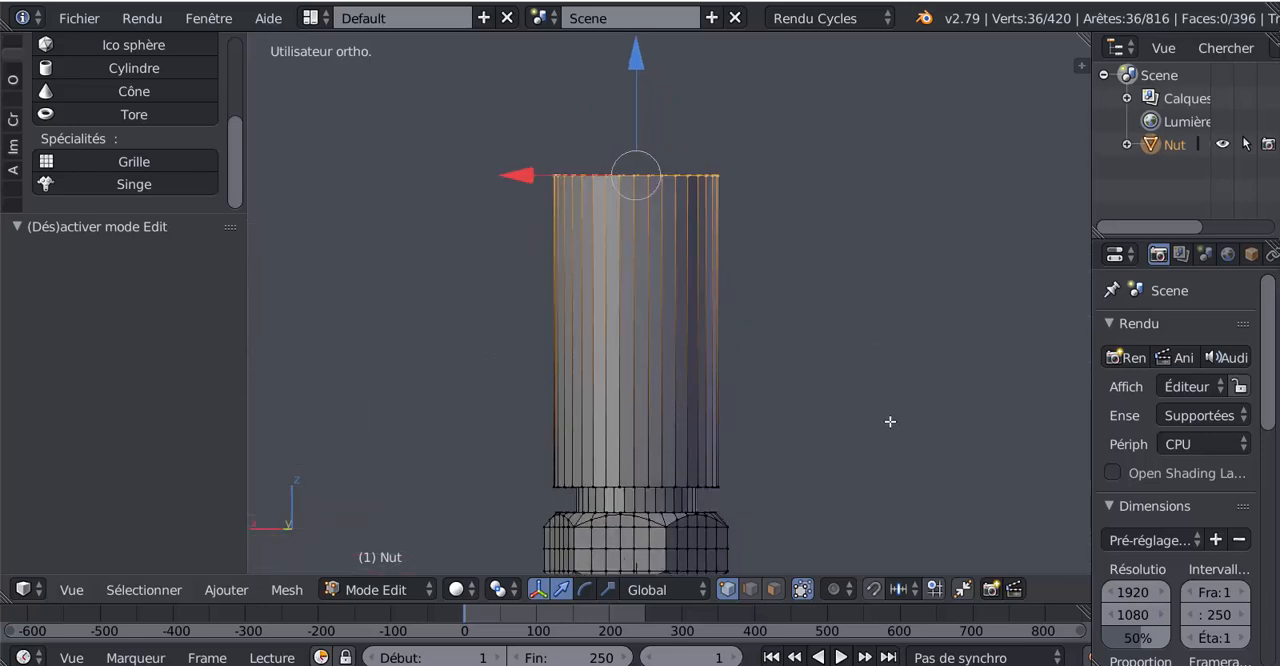
middle_click_drag(843, 381, 829, 409)
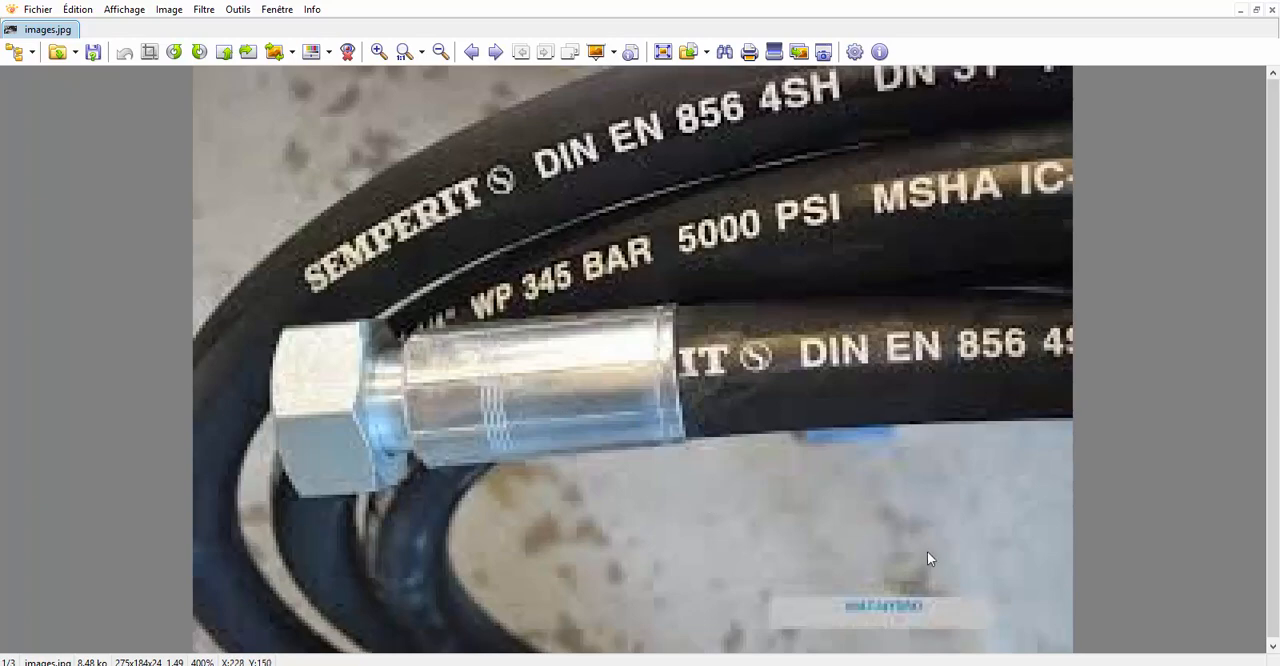
left_click(1071, 645)
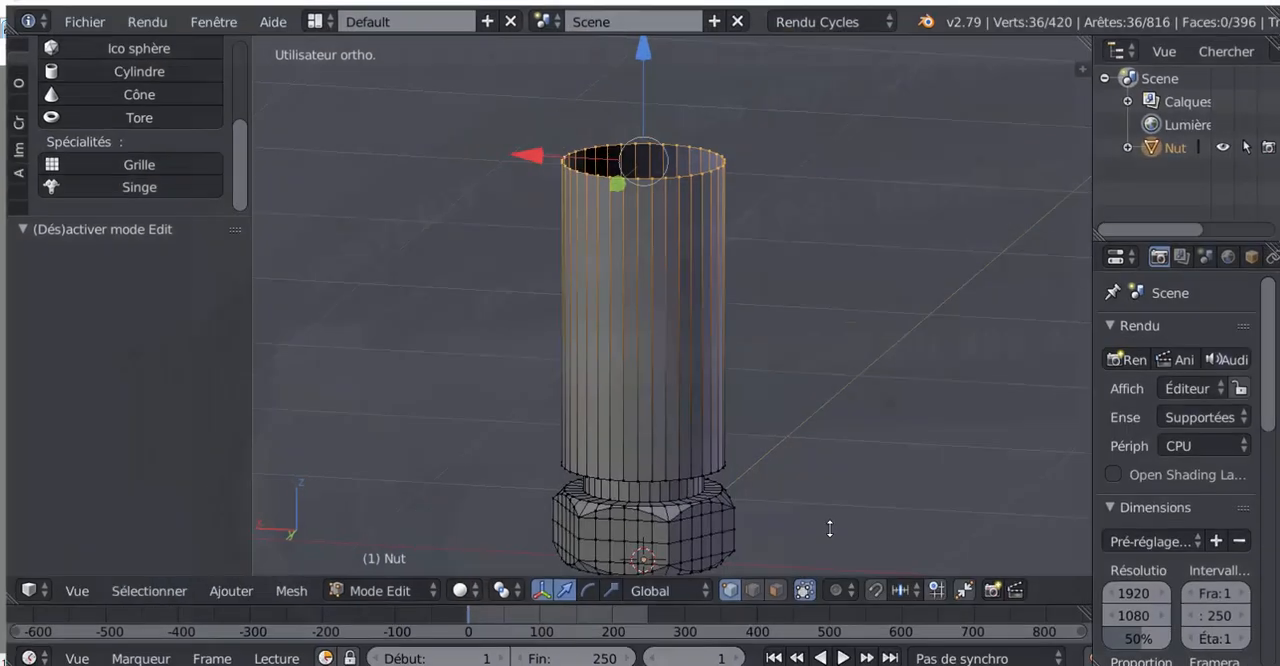
scroll(757, 467, "up", 1)
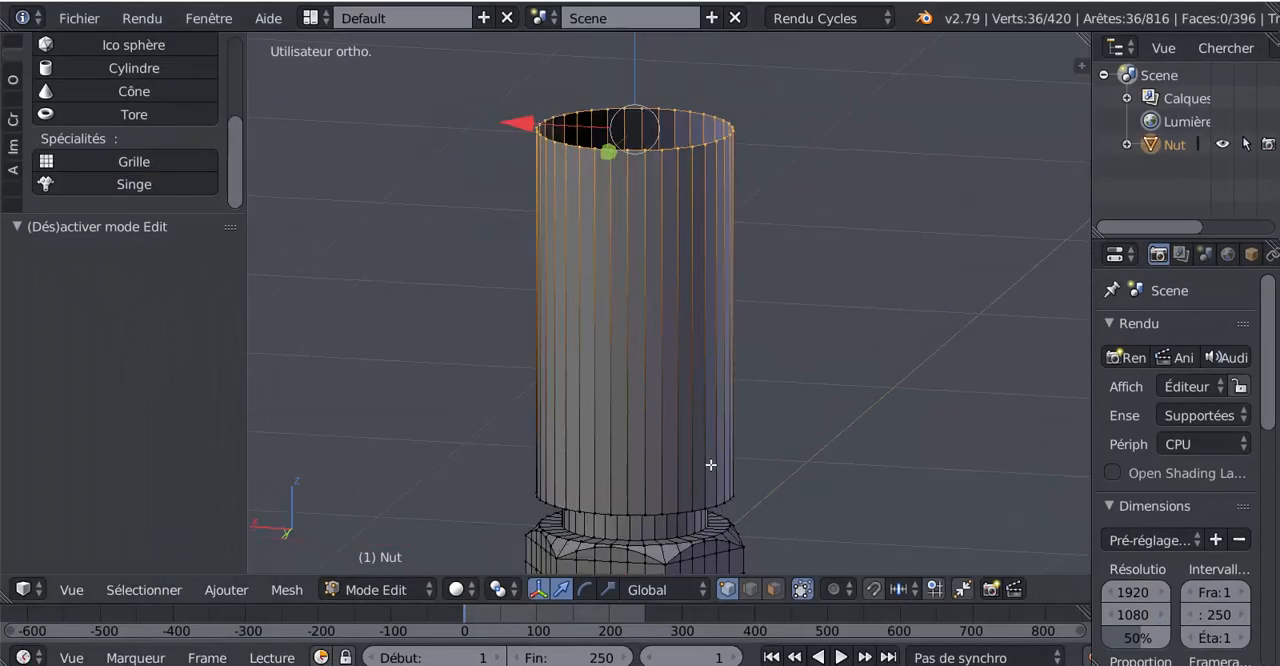
Step: Circle-select all the vertical edges of the sleeve in edge mode, using the front view in wireframe
key("KP_1")
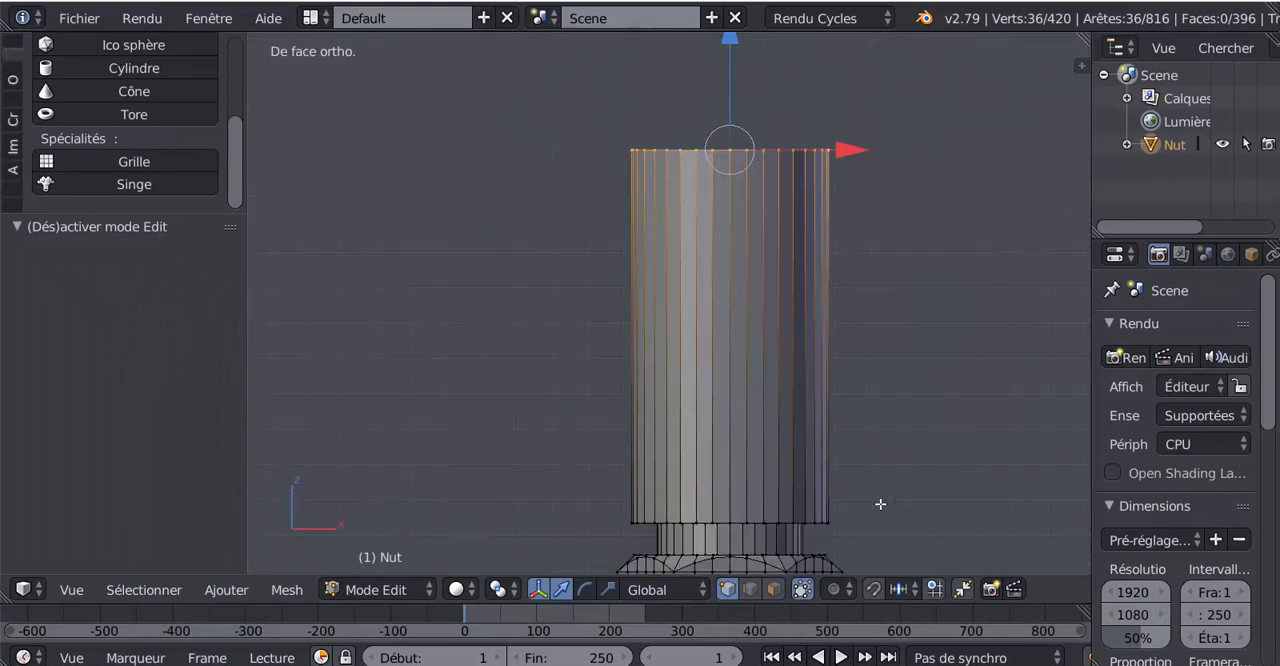
middle_click_drag(877, 420, 792, 345, "shift")
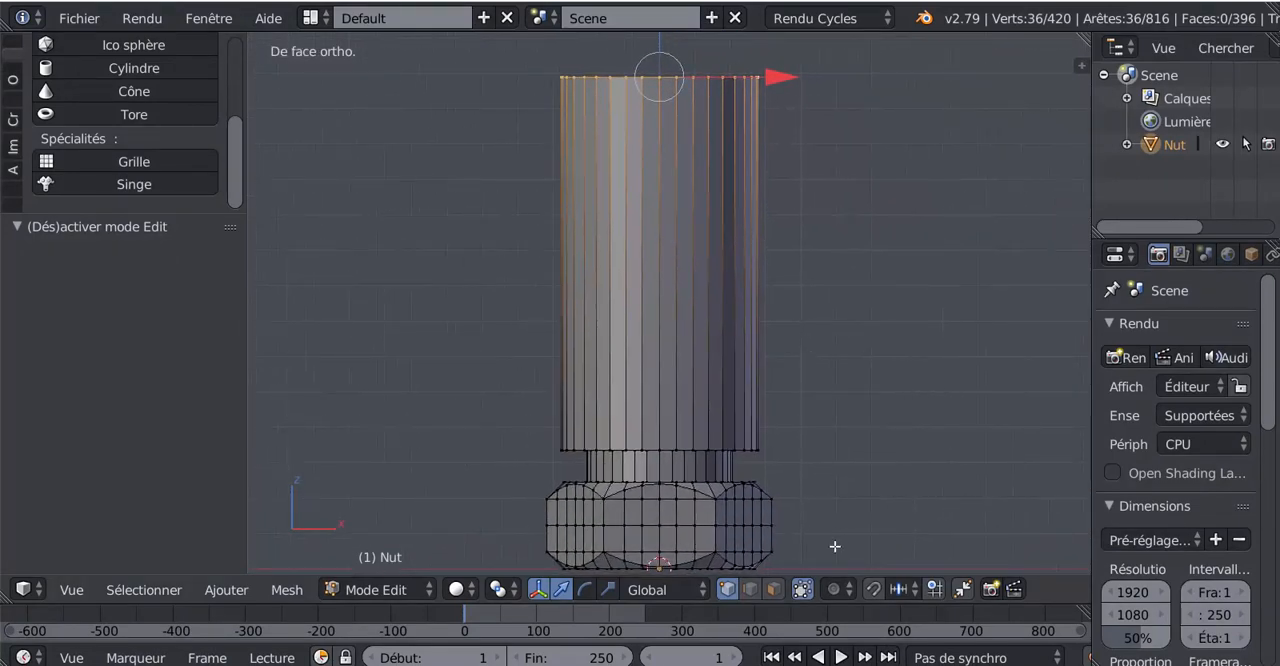
left_click(749, 589)
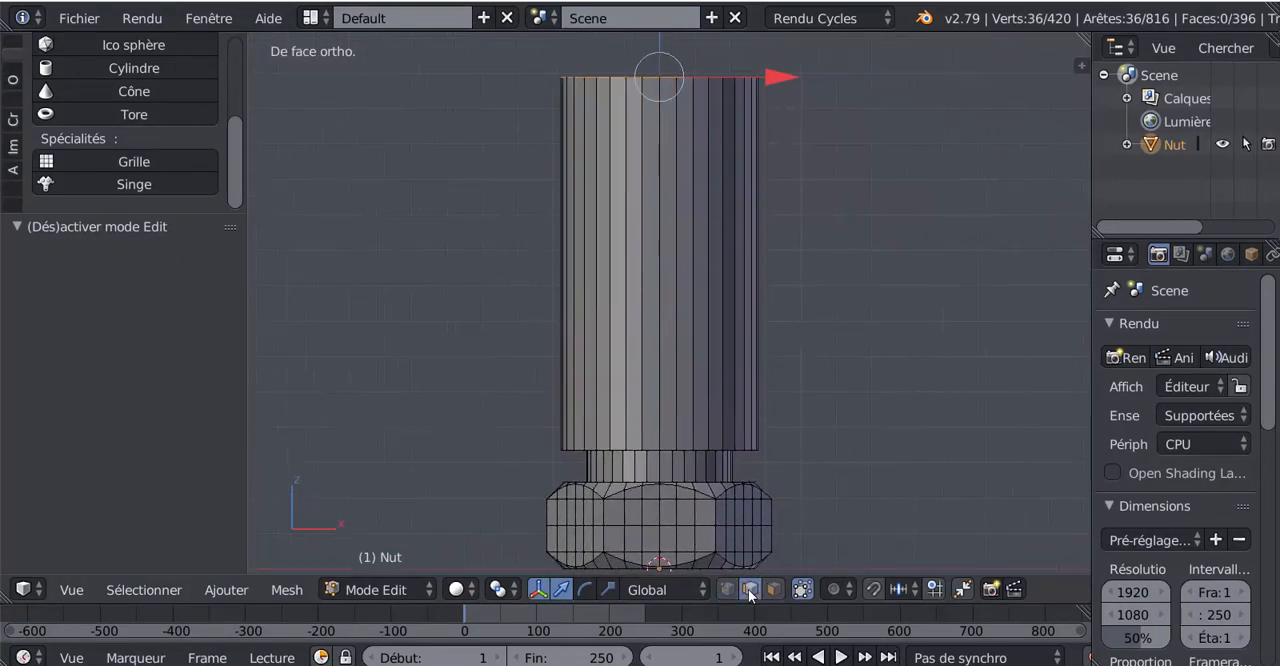
key("z")
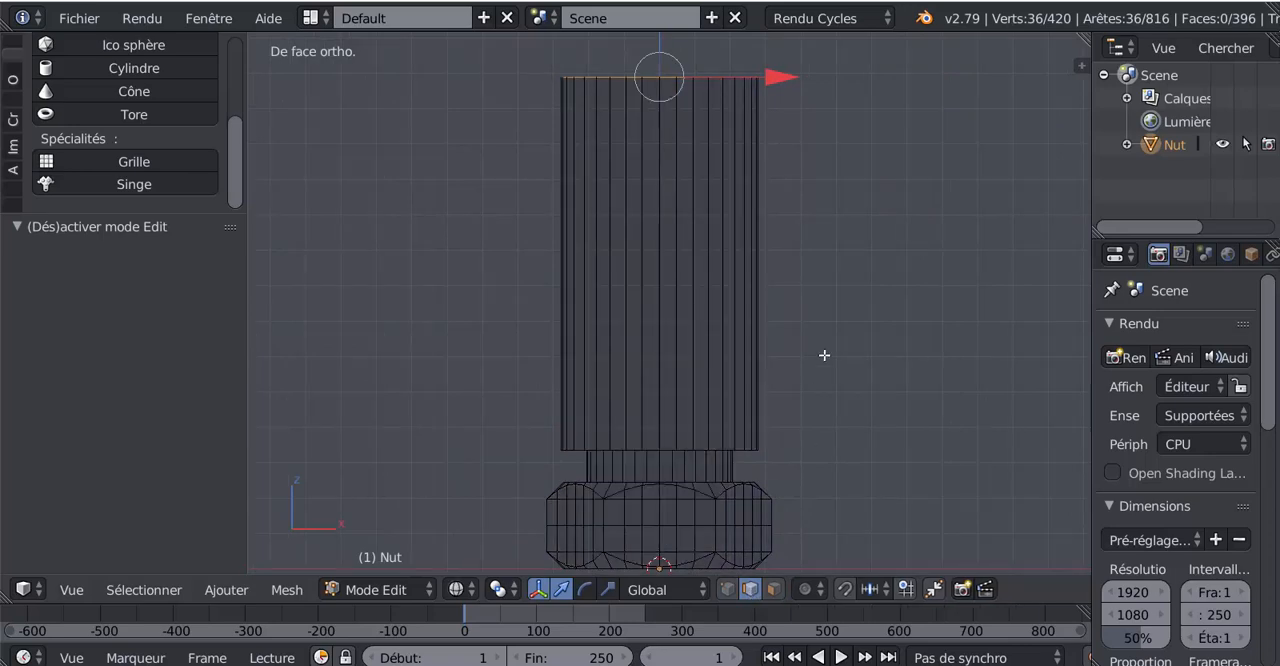
key("a")
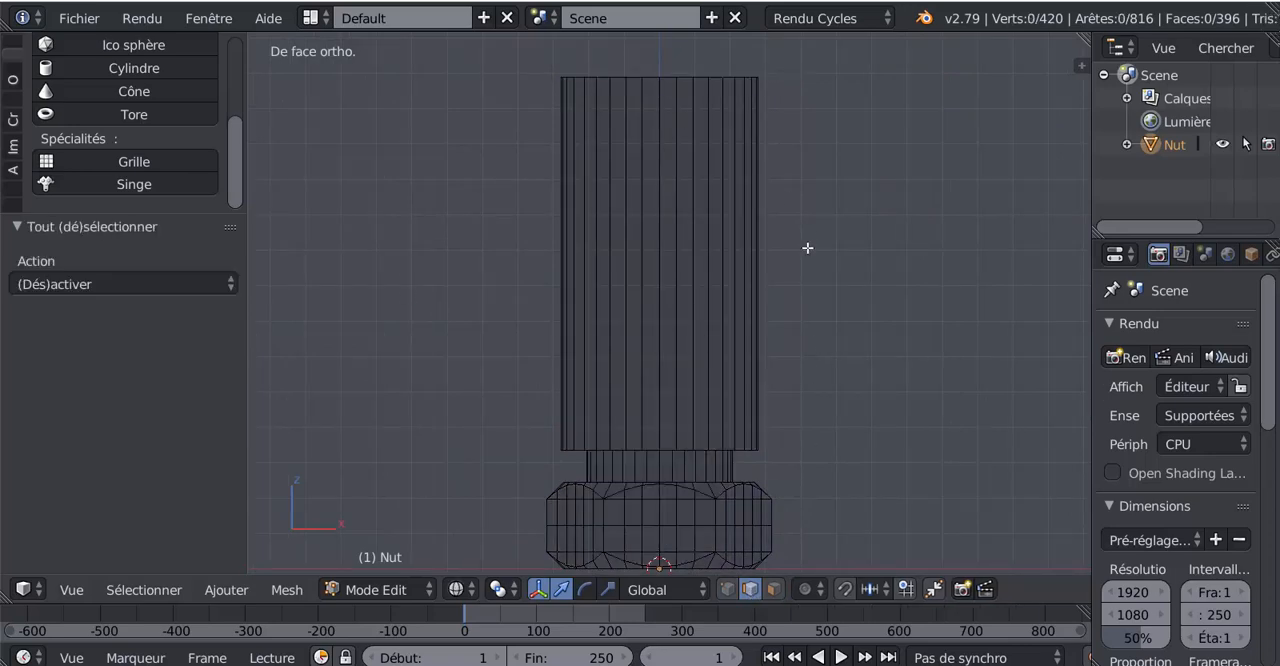
key("b")
left_click_drag(484, 278, 484, 278)
key("b")
key("Escape")
key("c")
mouse_move(437, 271)
left_mouse_down()
mouse_move(617, 251)
mouse_move(857, 266)
left_mouse_up()
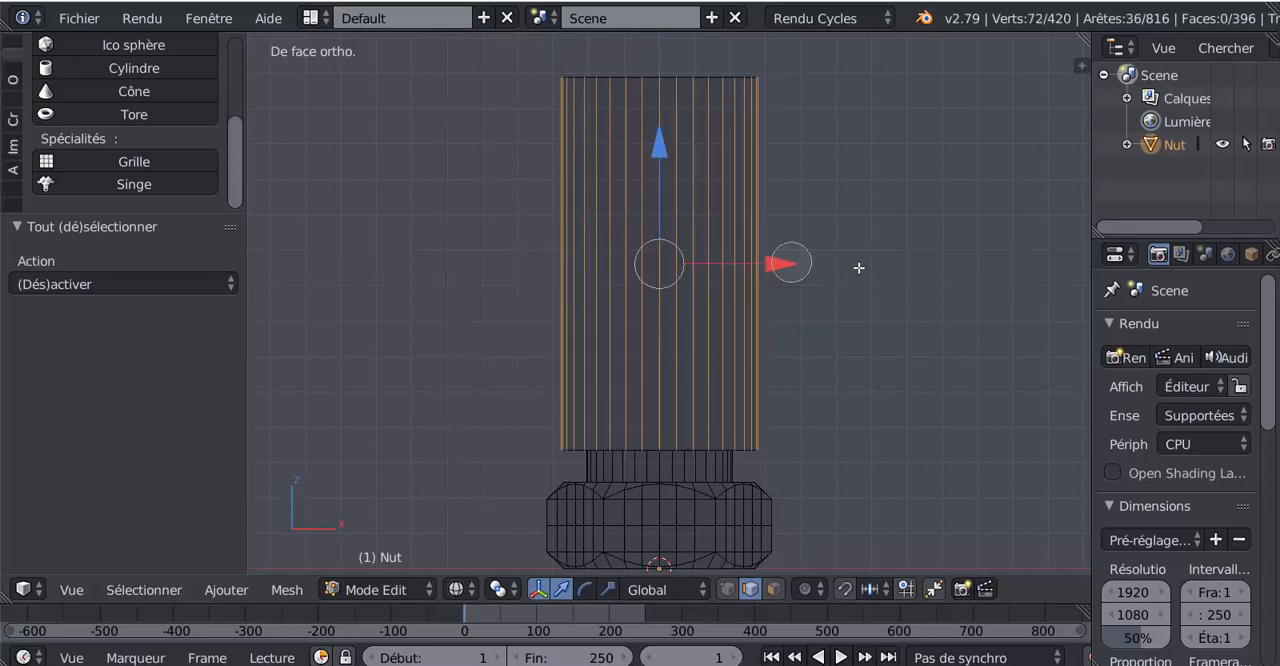
right_click(858, 267)
Step: Return to solid shading and apply Checker Deselect to the sleeve's vertical edges, keeping every second one
mouse_move(876, 291)
middle_mouse_down()
mouse_move(894, 314)
mouse_move(837, 309)
mouse_move(540, 414)
middle_mouse_up()
key("z")
left_click(156, 594)
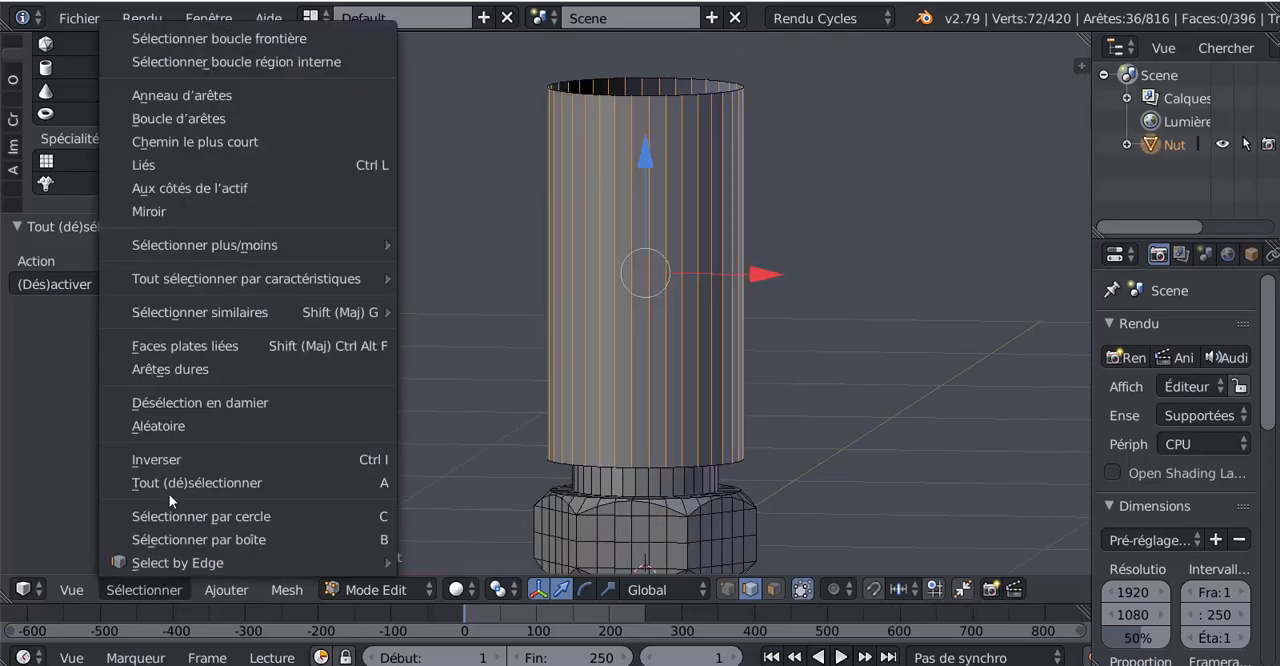
left_click(180, 405)
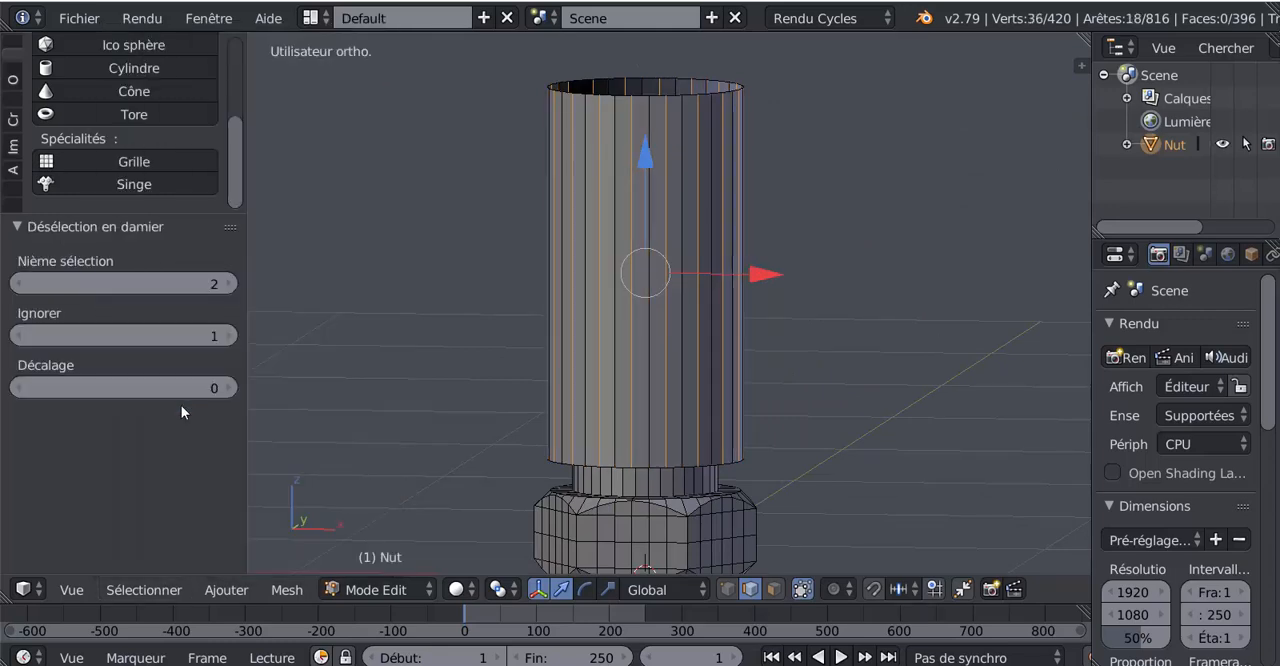
Step: Deselect every other highlighted edge around the sleeve, keeping only every fourth vertical edge in the selection
middle_click_drag(726, 403, 679, 431)
scroll(678, 339, "up", 1)
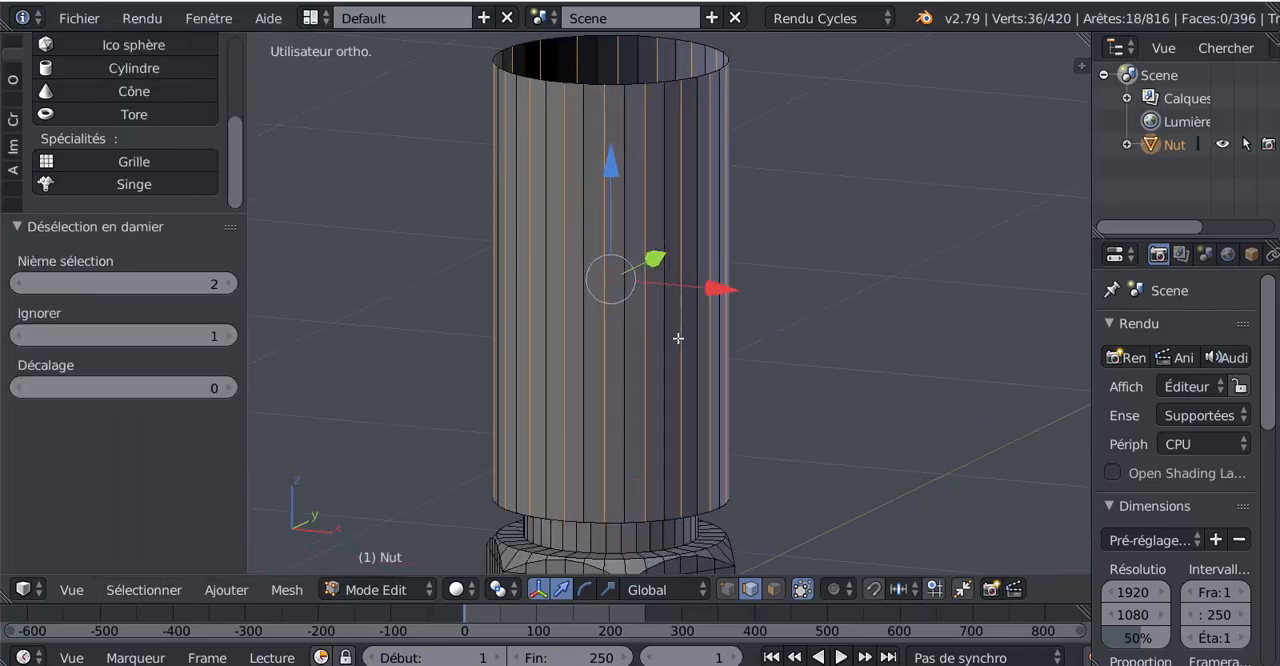
right_click(629, 372, "shift")
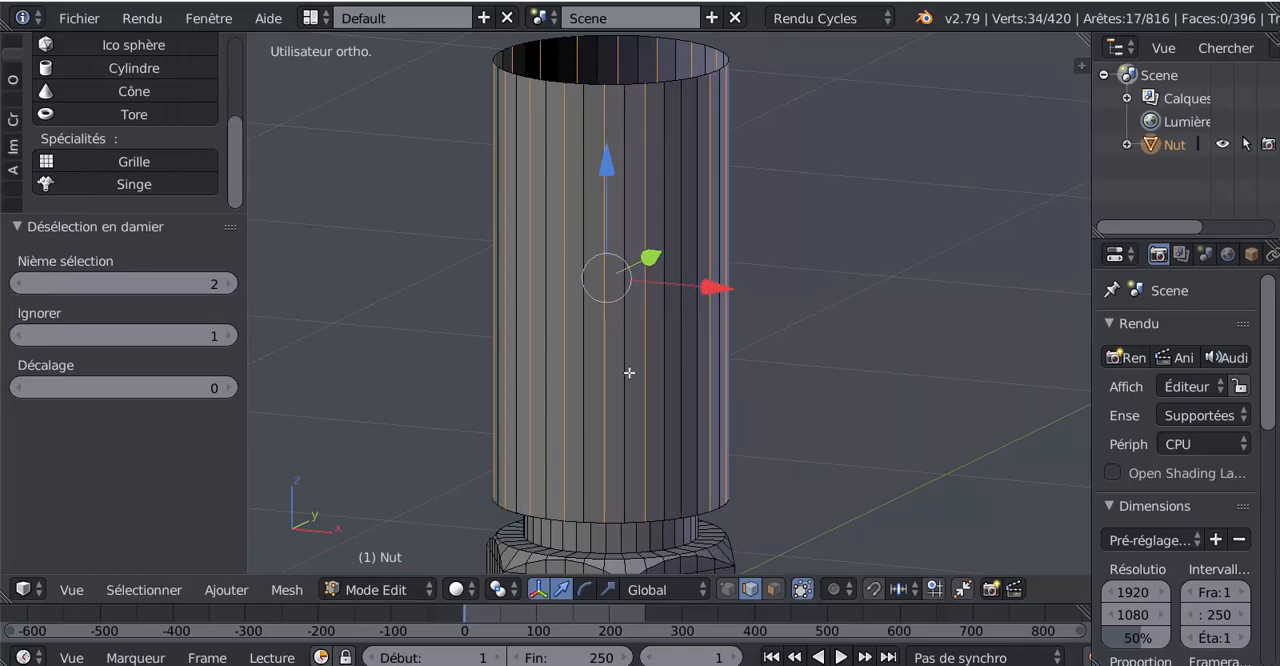
right_click(604, 342, "shift")
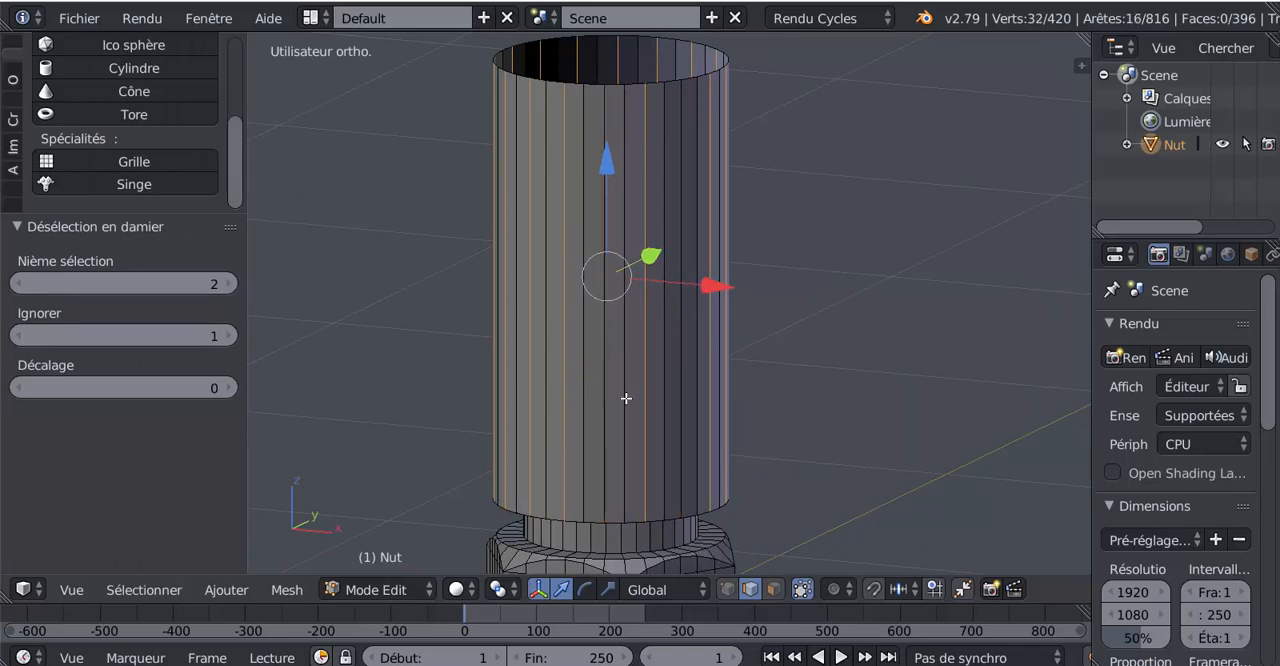
middle_click_drag(626, 397, 654, 371)
right_click(654, 371, "shift")
middle_click_drag(630, 409, 785, 322)
right_click(689, 345, "shift")
right_click(740, 350, "shift")
right_click(749, 314, "shift")
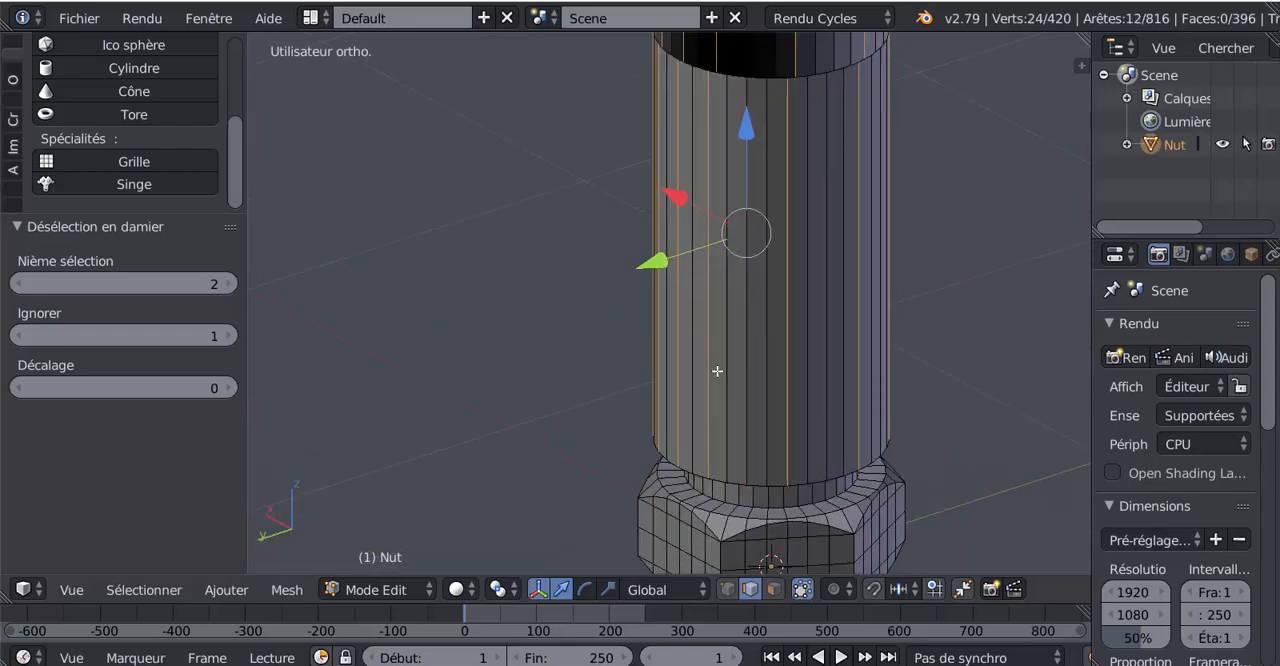
middle_click_drag(717, 371, 739, 353)
right_click(686, 304, "shift")
right_click(595, 328, "shift")
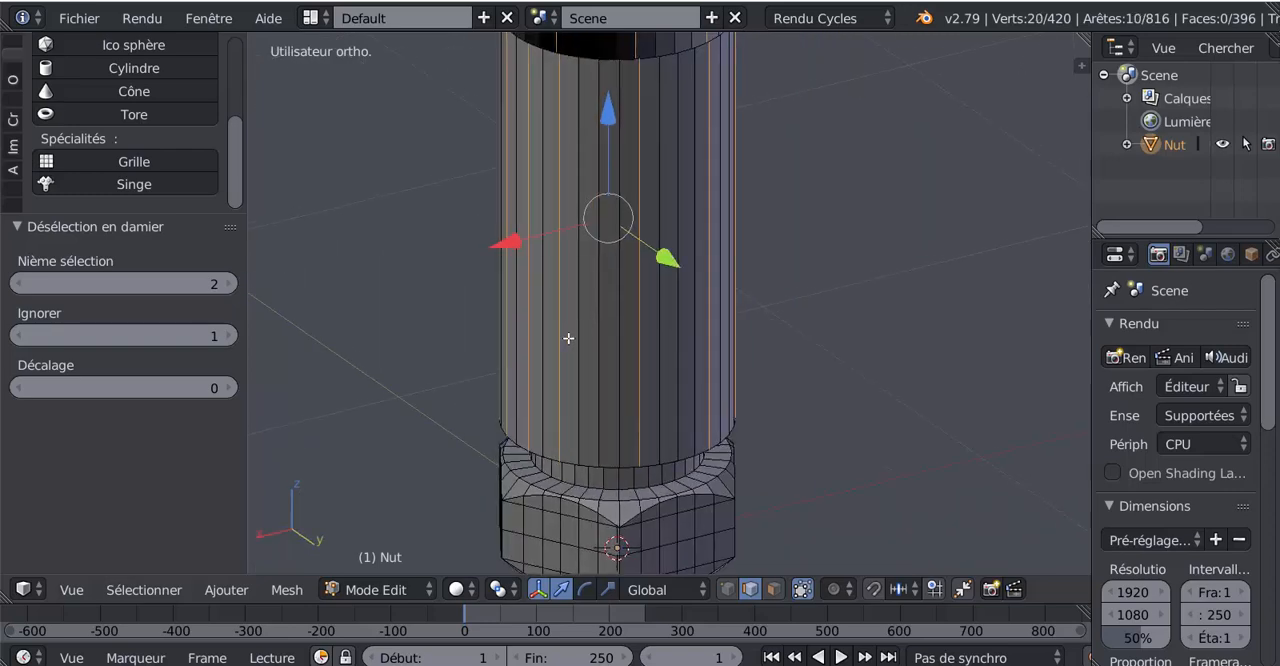
middle_click_drag(566, 337, 651, 352)
right_click(521, 299, "shift")
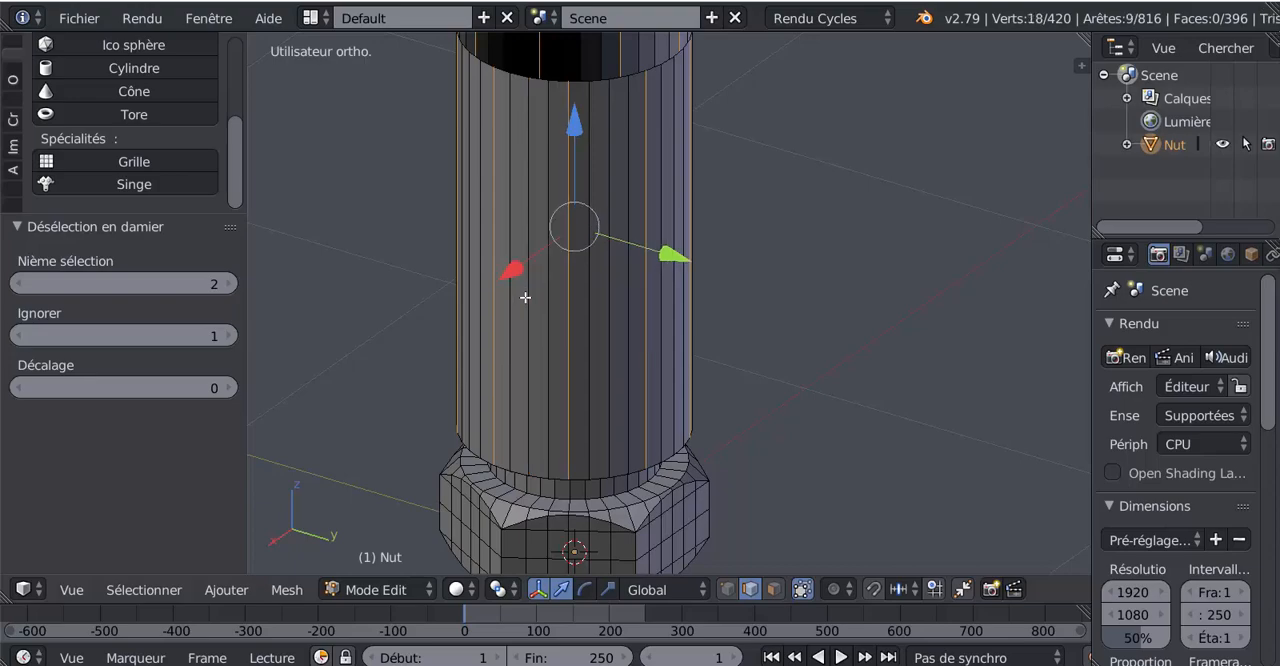
middle_click_drag(600, 366, 617, 346)
scroll(617, 346, "up", 1)
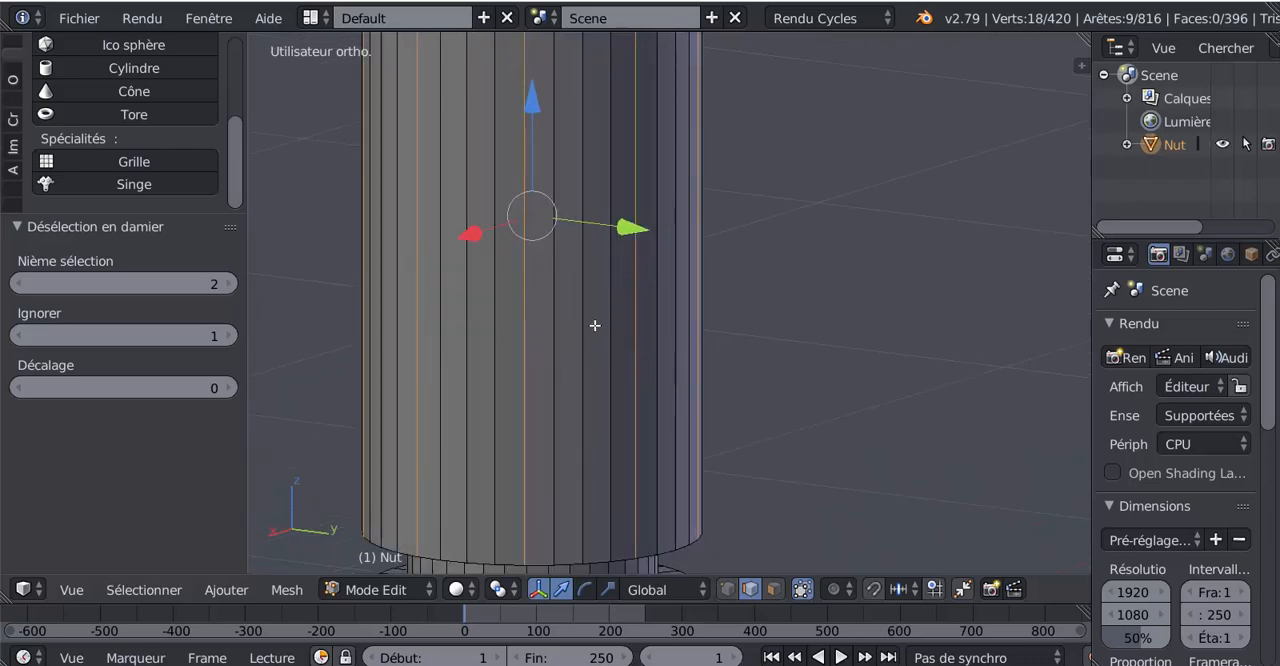
middle_click_drag(586, 326, 682, 366)
scroll(720, 386, "down", 3)
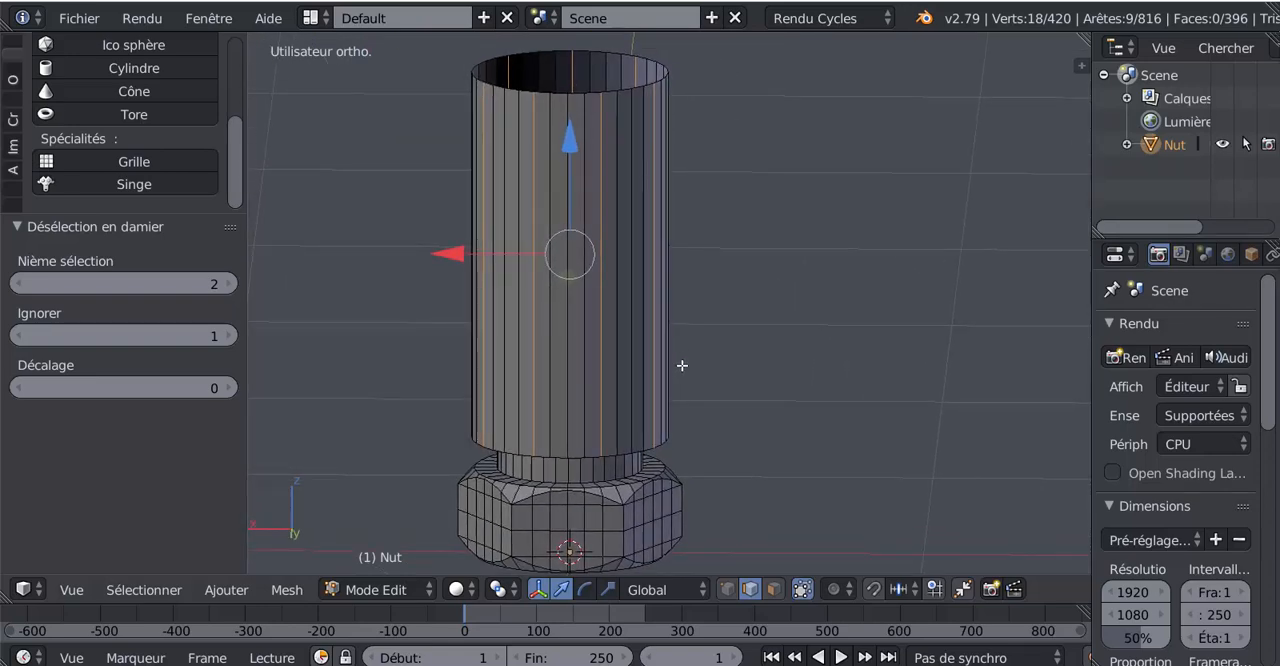
scroll(706, 372, "up", 1)
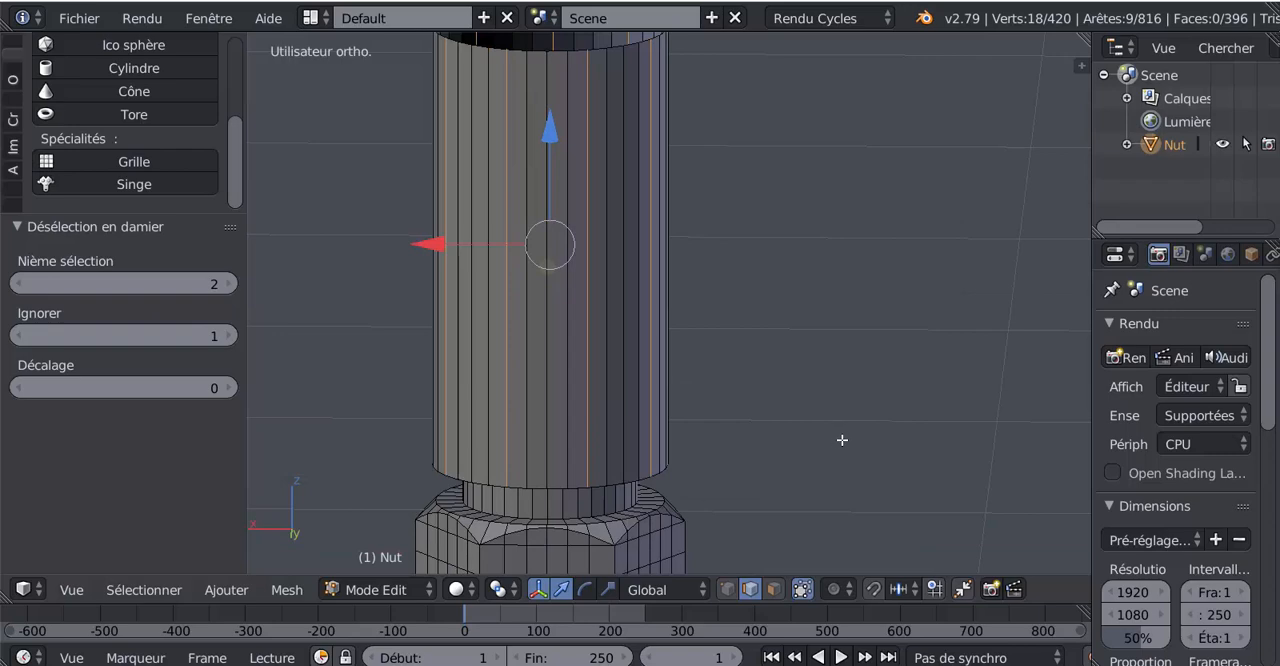
key("ctrl+b")
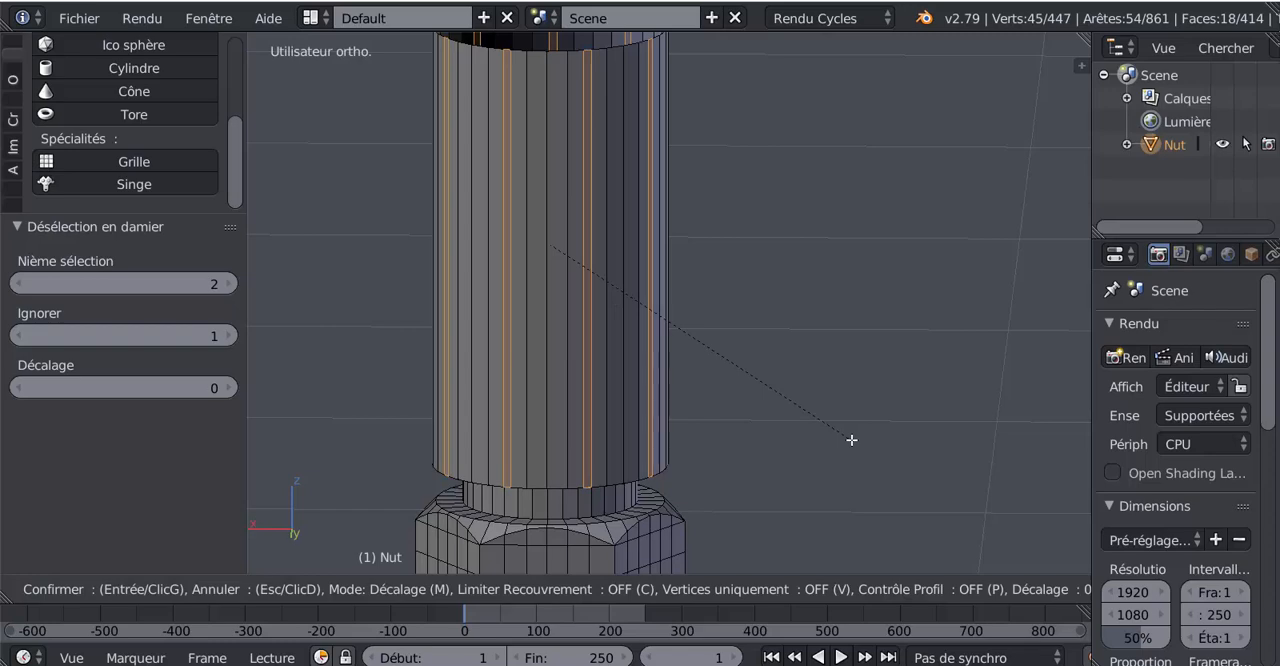
scroll(851, 440, "up", 1)
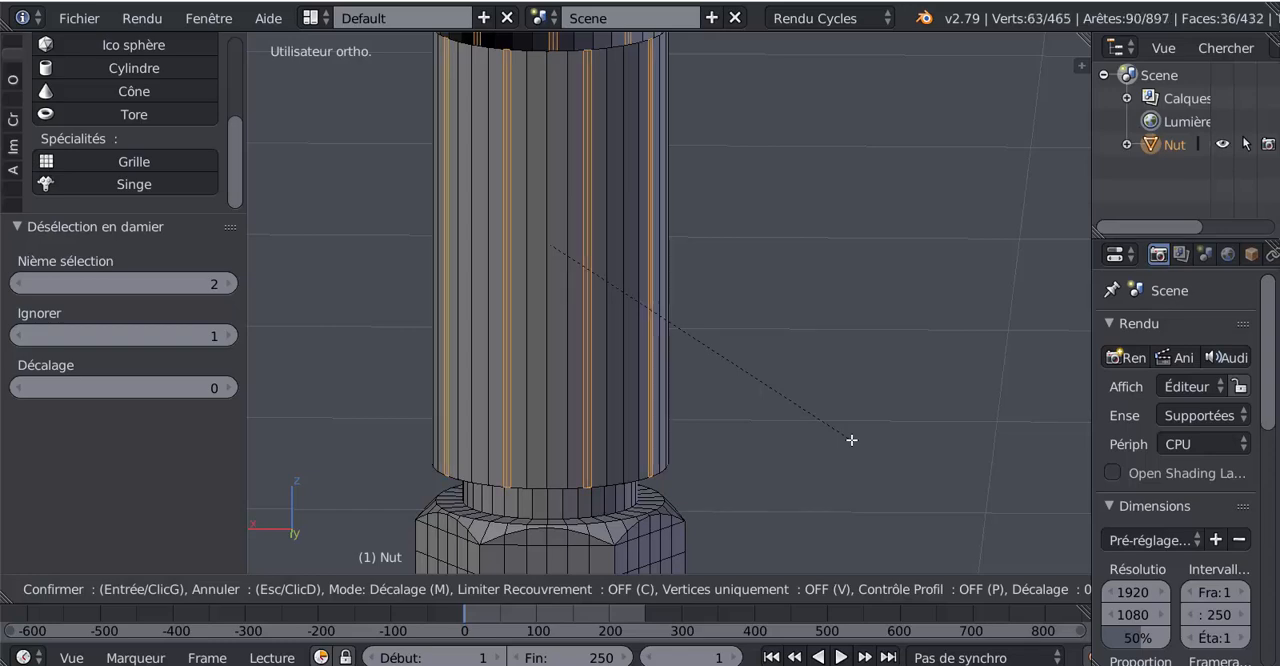
key("Escape")
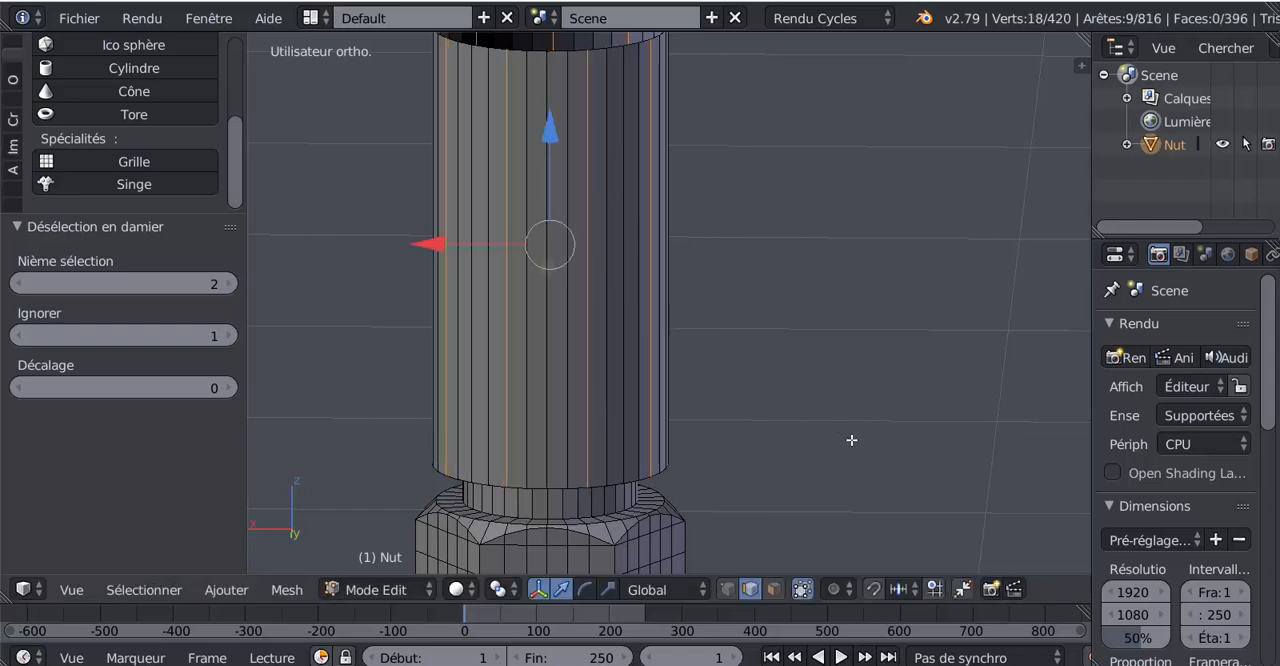
Step: Bevel the sleeve's selected vertical edges with an amount of 0.004 and 2 segments
scroll(851, 440, "up", 5)
scroll(920, 396, "down", 1, "ctrl")
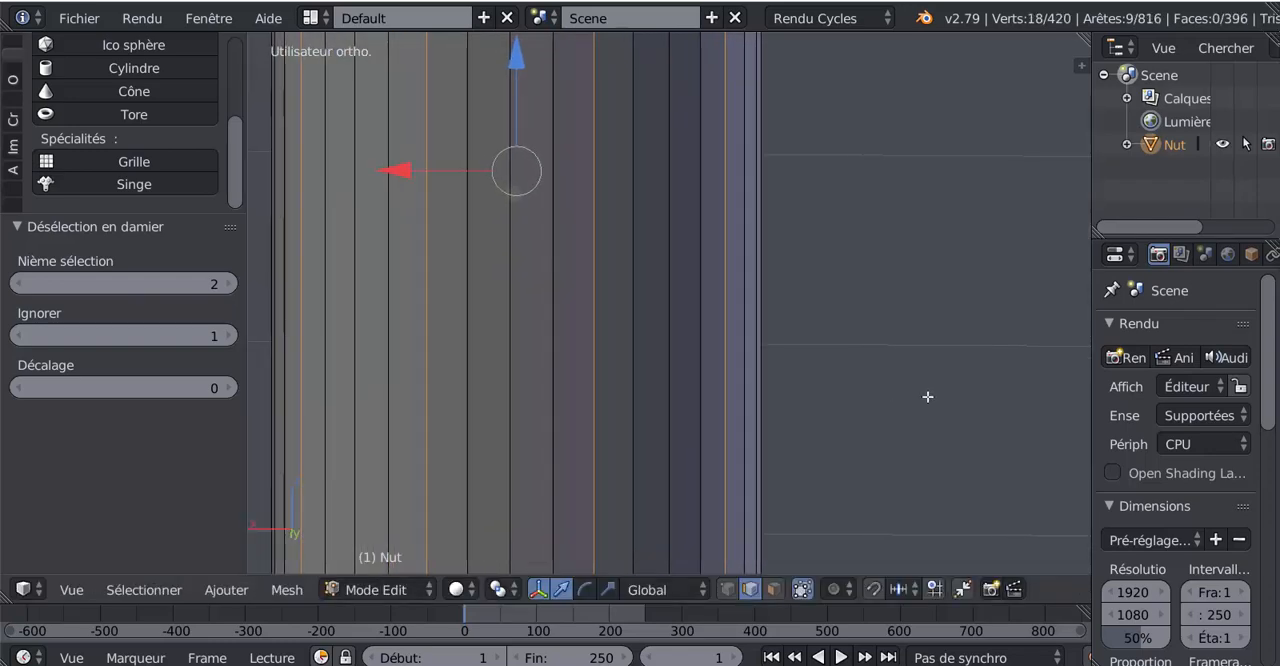
key("ctrl+b")
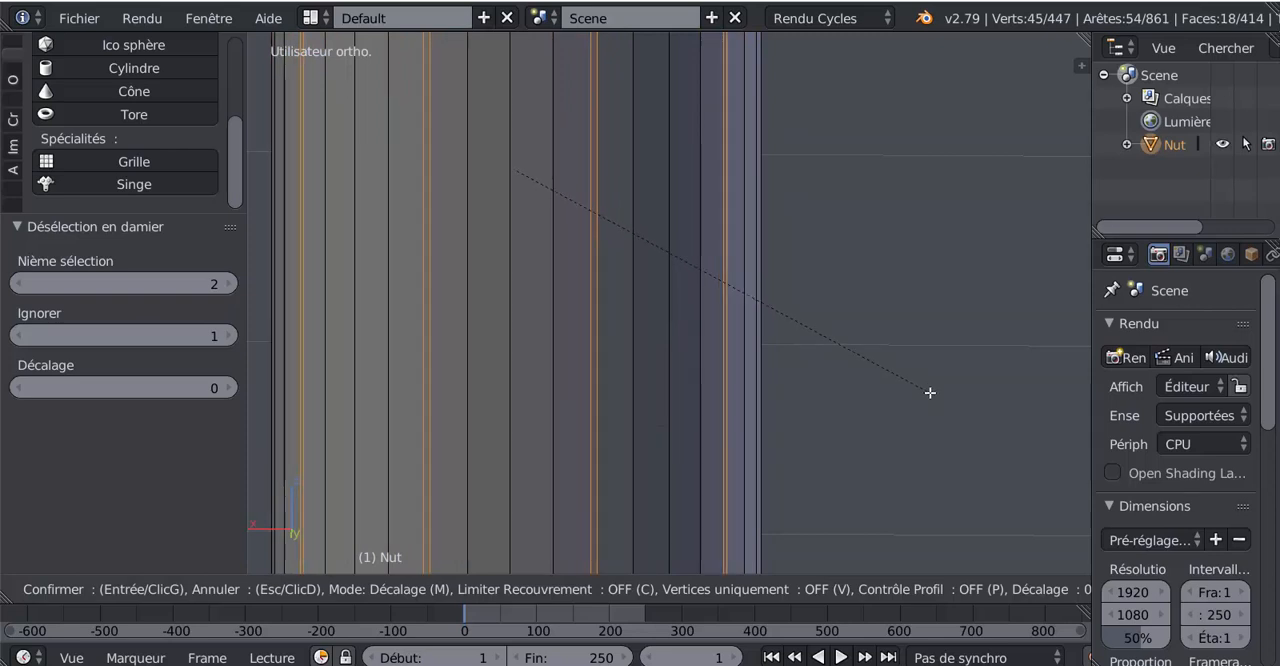
scroll(930, 393, "up", 1)
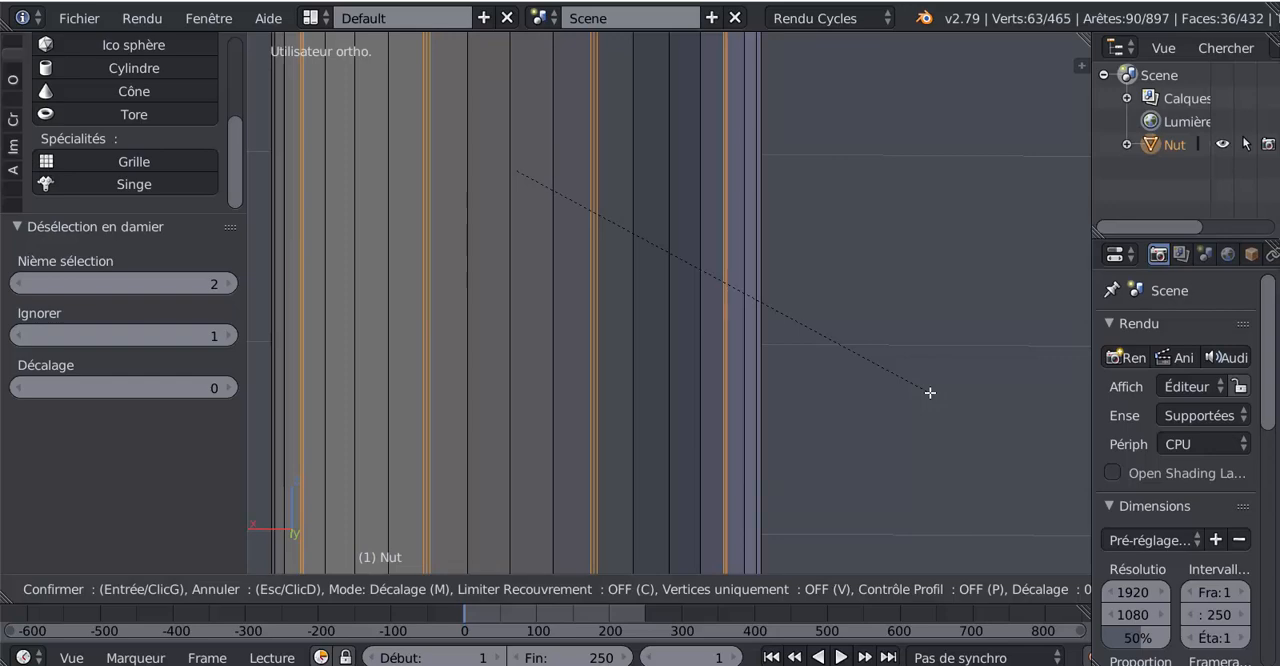
left_click(930, 393)
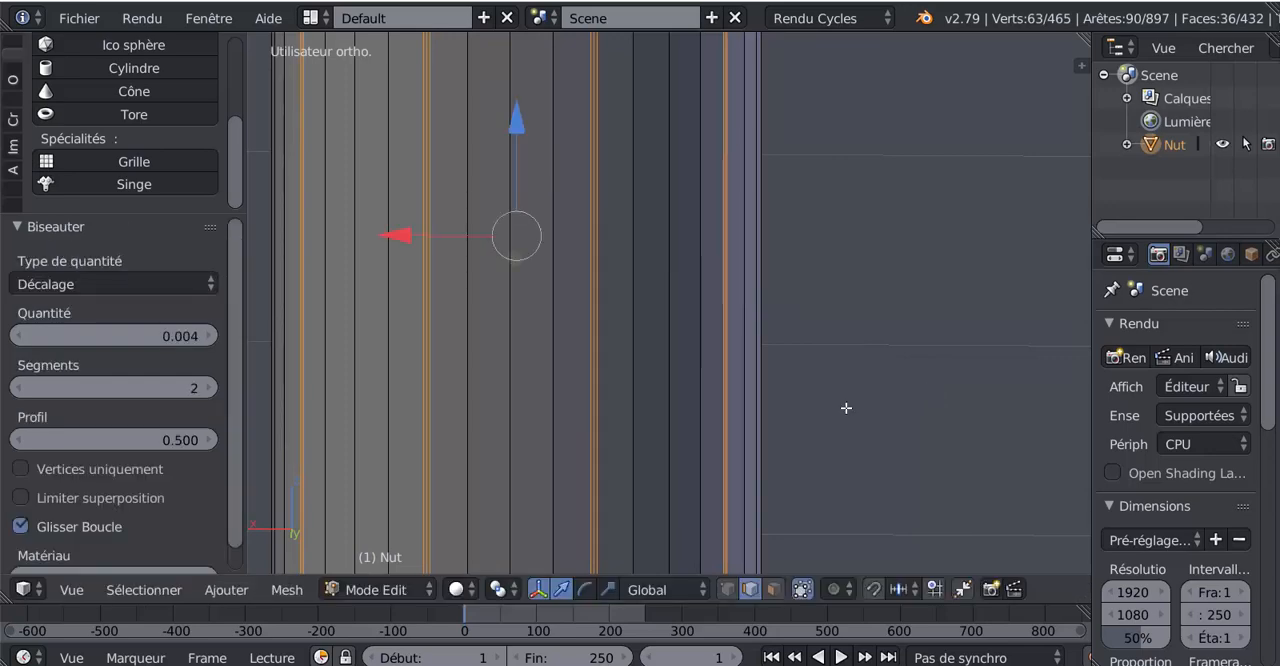
scroll(846, 406, "down", 5)
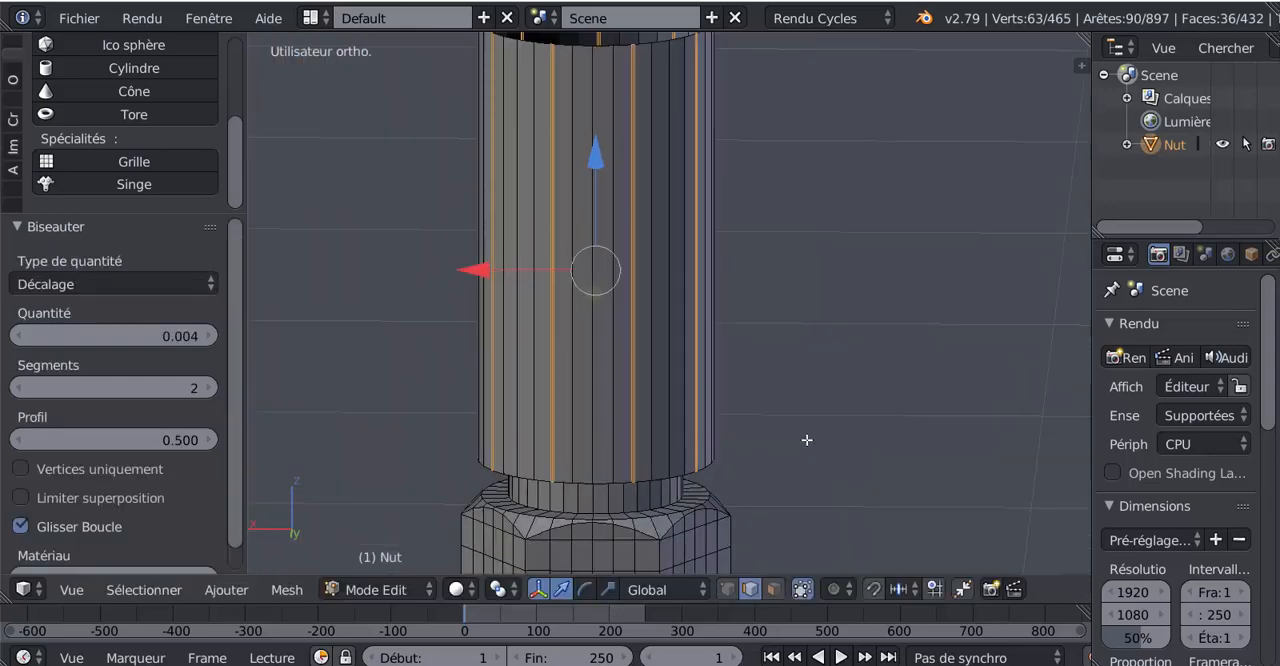
middle_click_drag(807, 440, 799, 456, "shift")
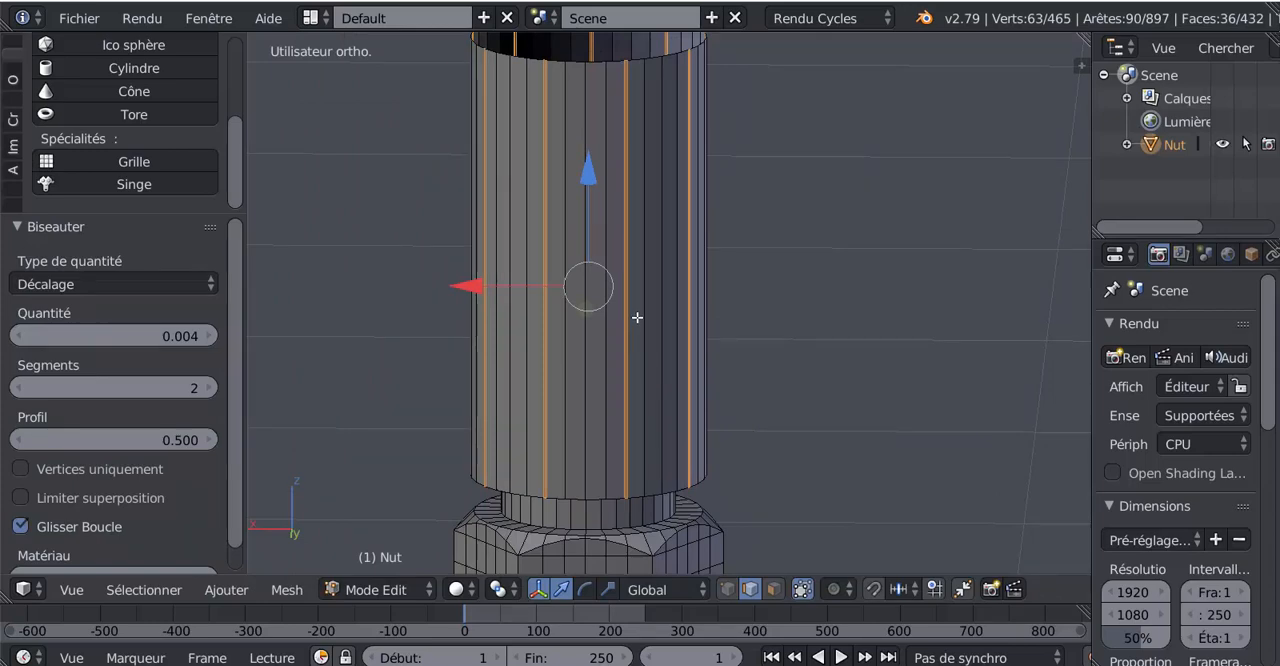
scroll(635, 315, "up", 4)
scroll(587, 331, "down", 1)
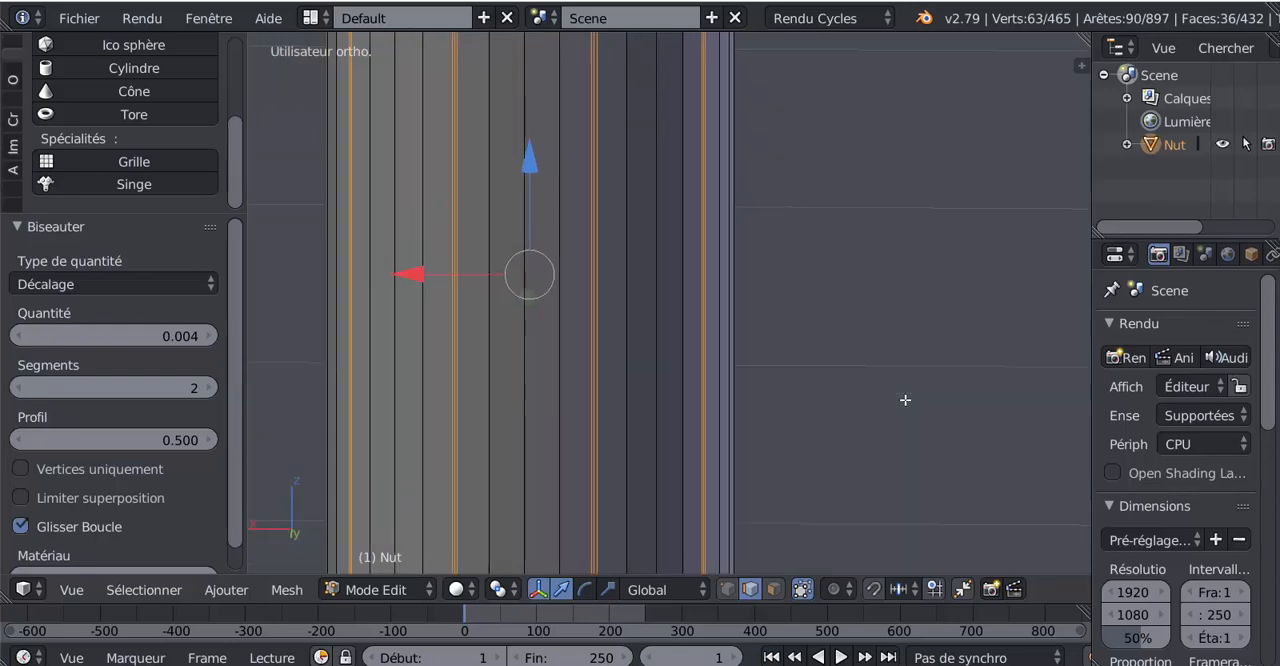
scroll(590, 370, "up", 2)
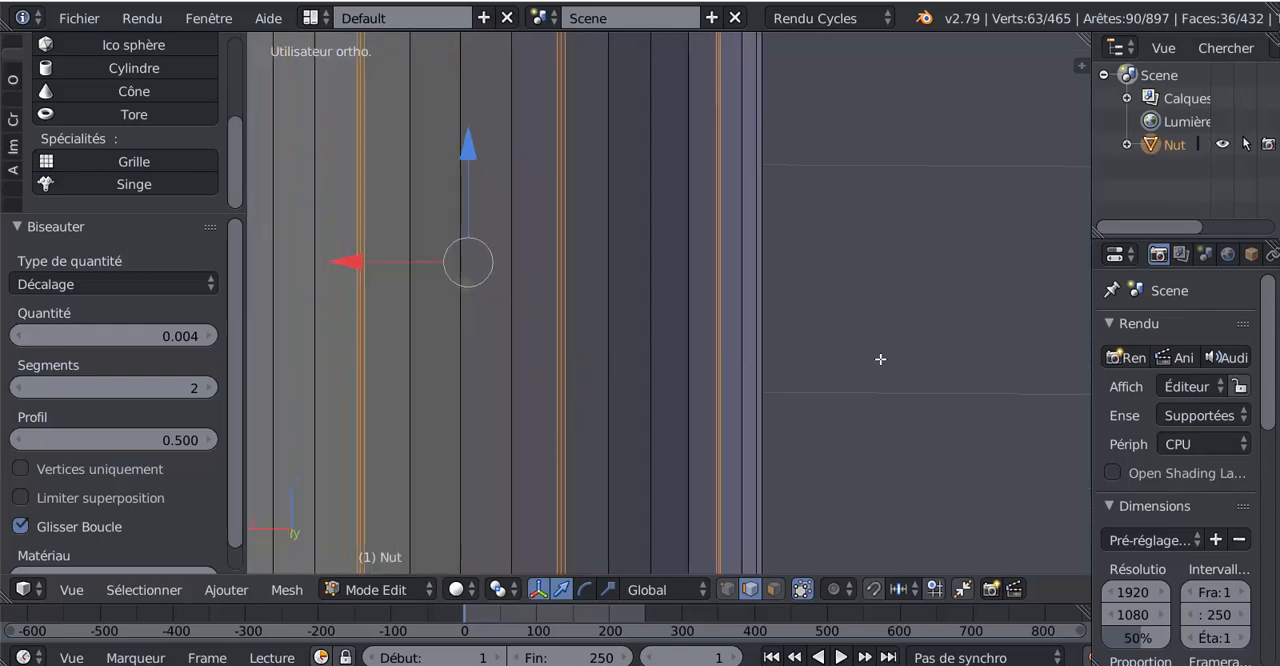
scroll(880, 359, "down", 4)
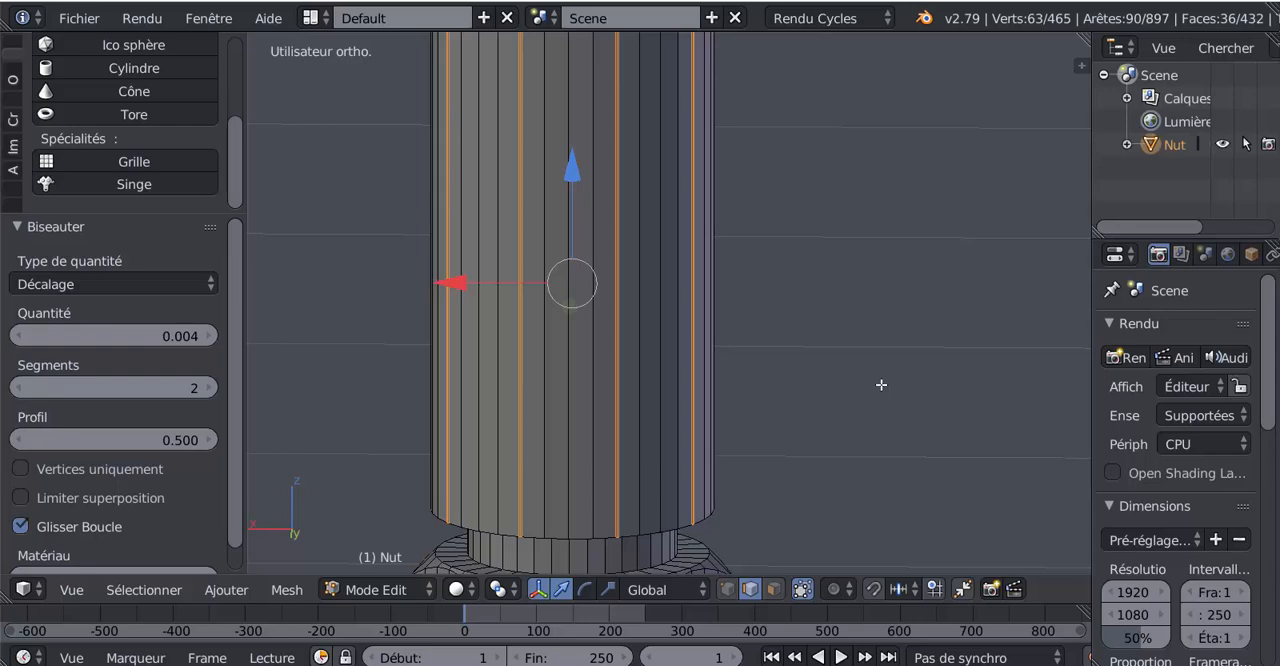
Step: Shrink the sleeve's bevel selection with Select Less so only each bevel's middle edge stays selected
scroll(881, 385, "up", 5)
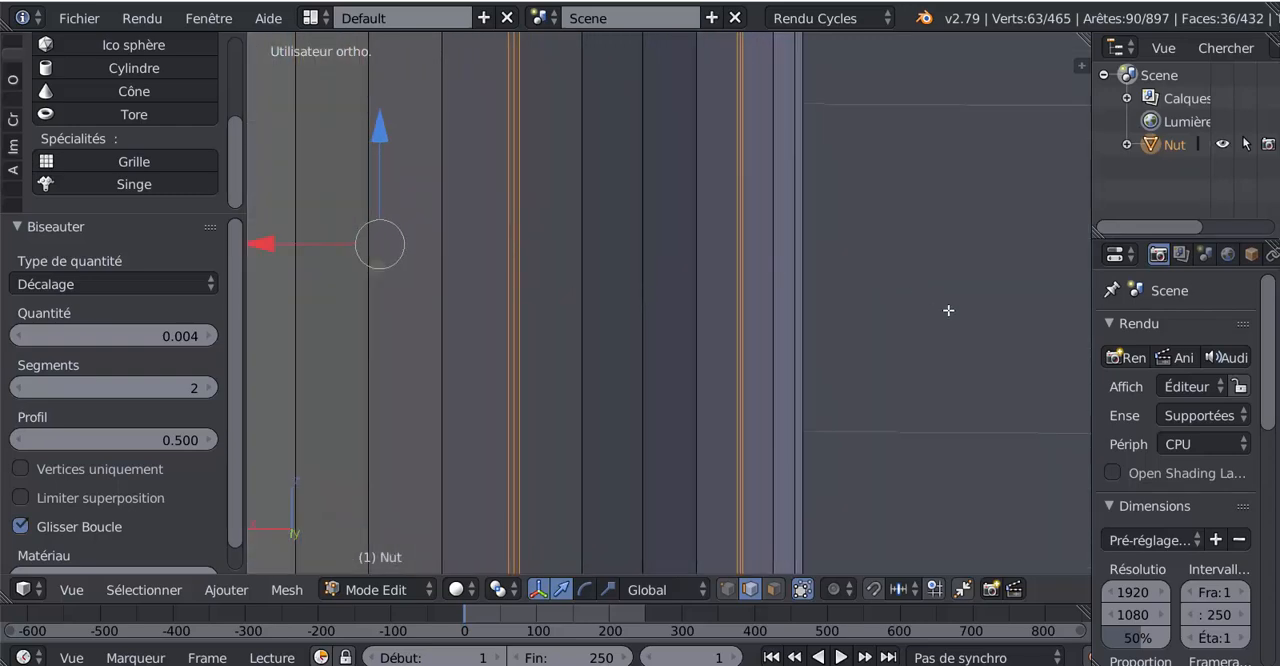
scroll(942, 312, "down", 4)
scroll(938, 322, "down", 3)
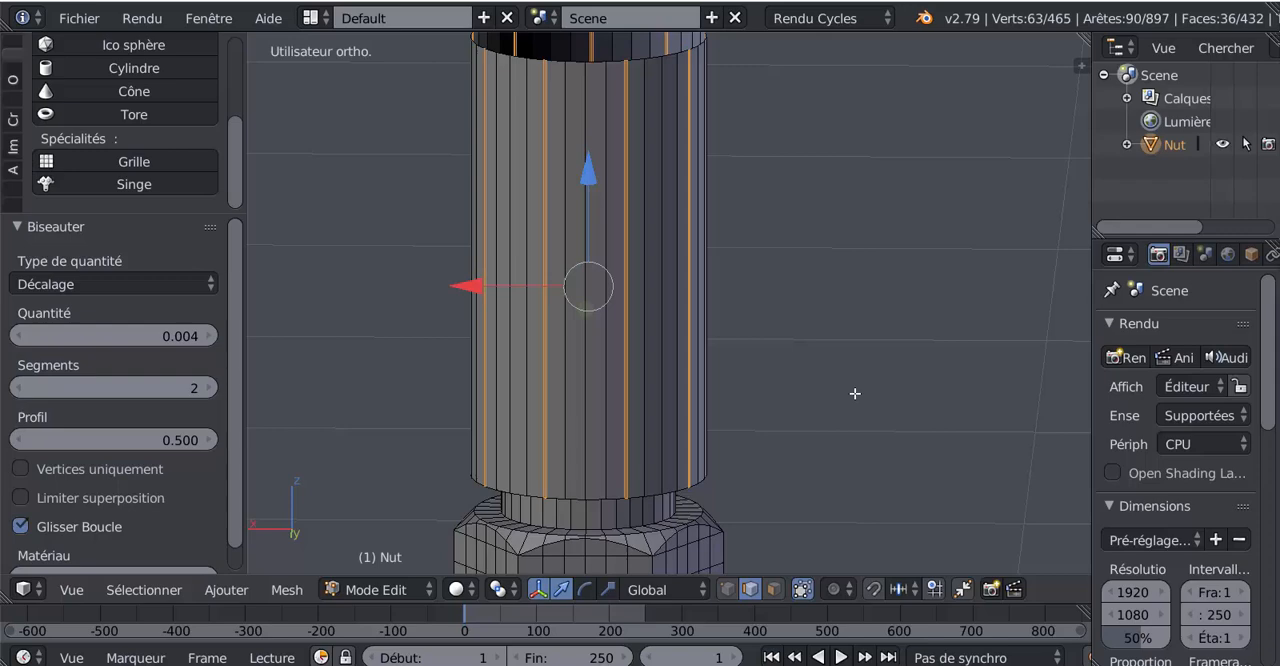
key("ctrl+KP_Subtract")
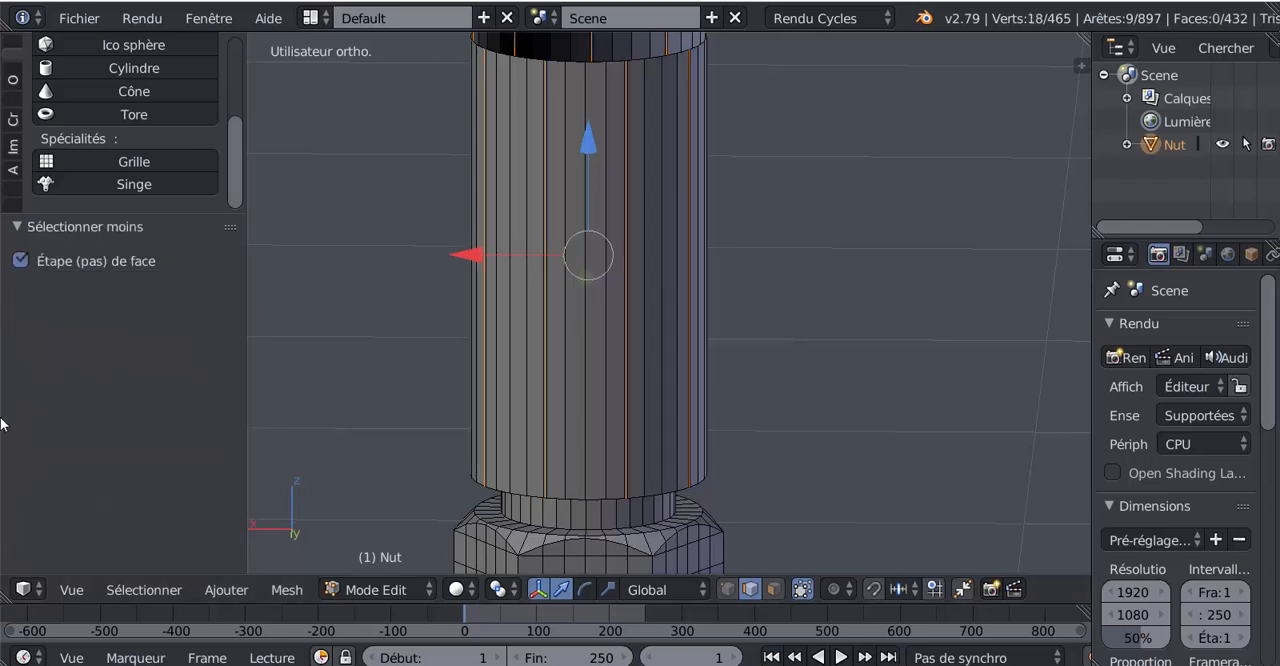
scroll(549, 397, "up", 5)
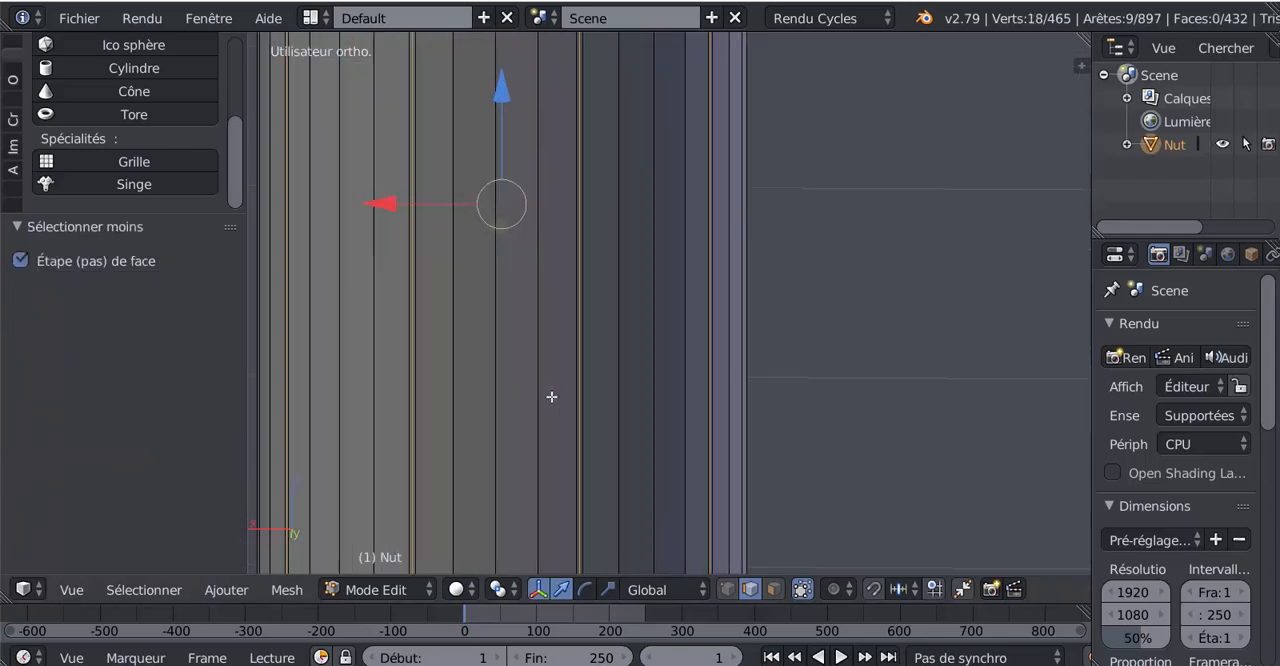
scroll(528, 363, "down", 5)
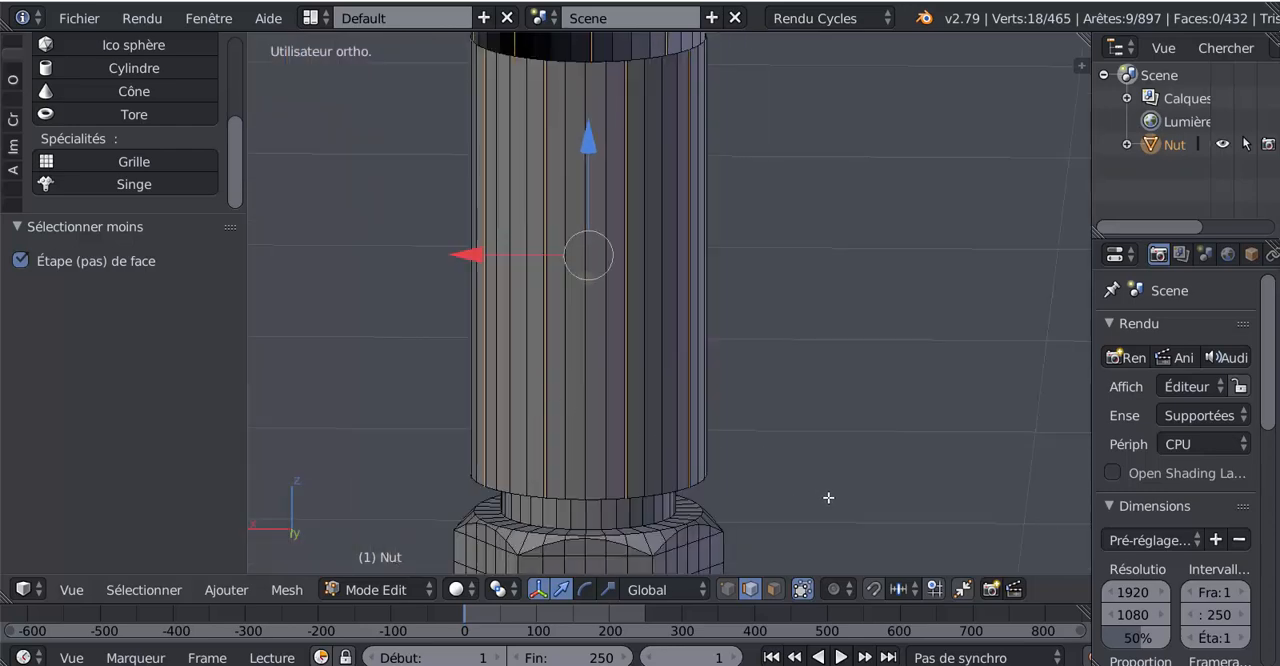
Step: Scale the sleeve's selected middle edges outward by a factor of 1.025
key("s")
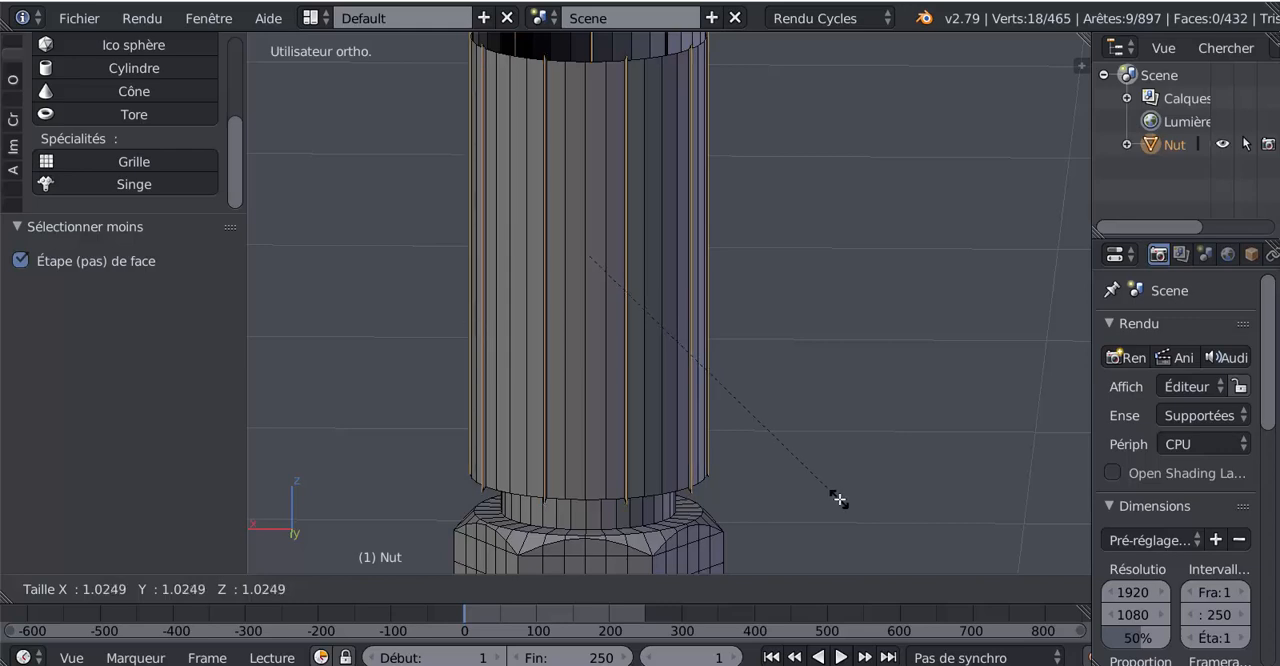
left_click(839, 500)
middle_click_drag(773, 431, 789, 420)
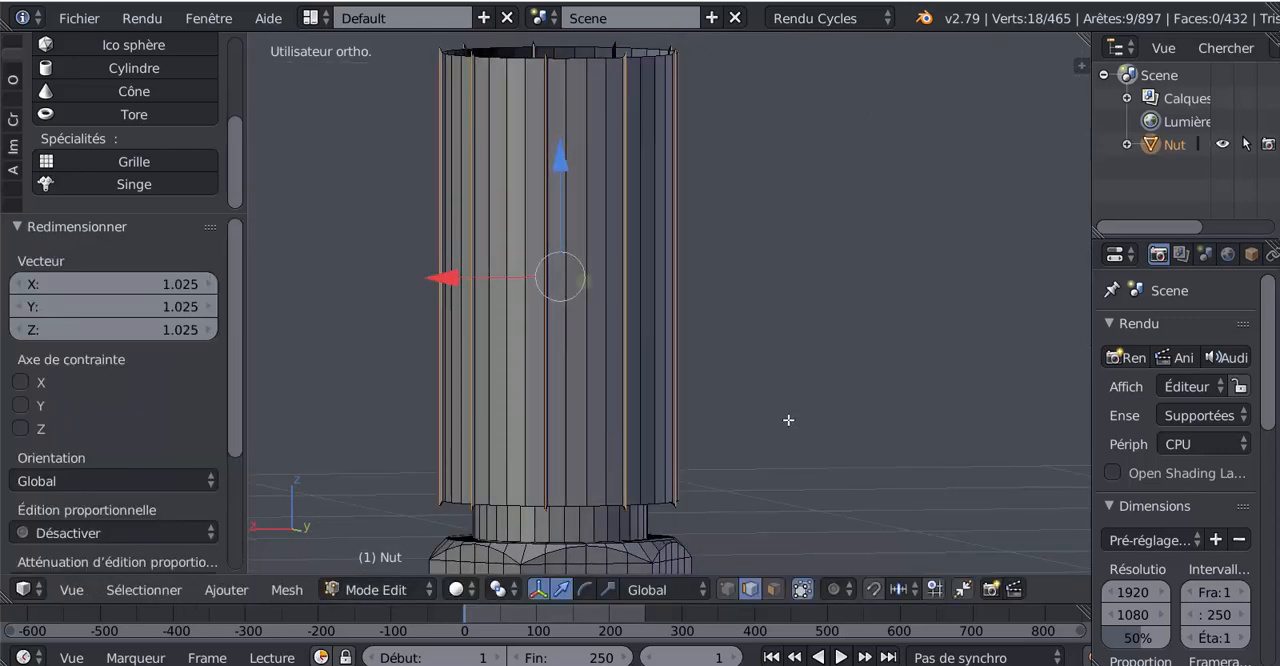
middle_click_drag(762, 376, 783, 431, "shift")
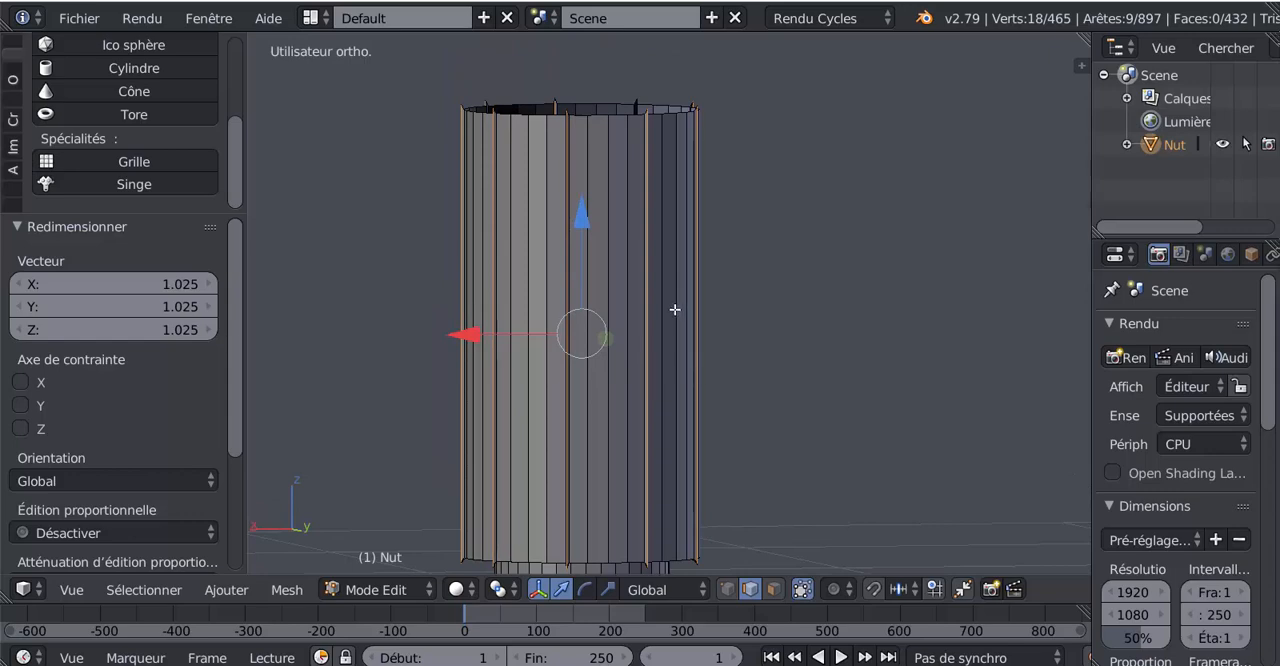
middle_click_drag(674, 309, 675, 303)
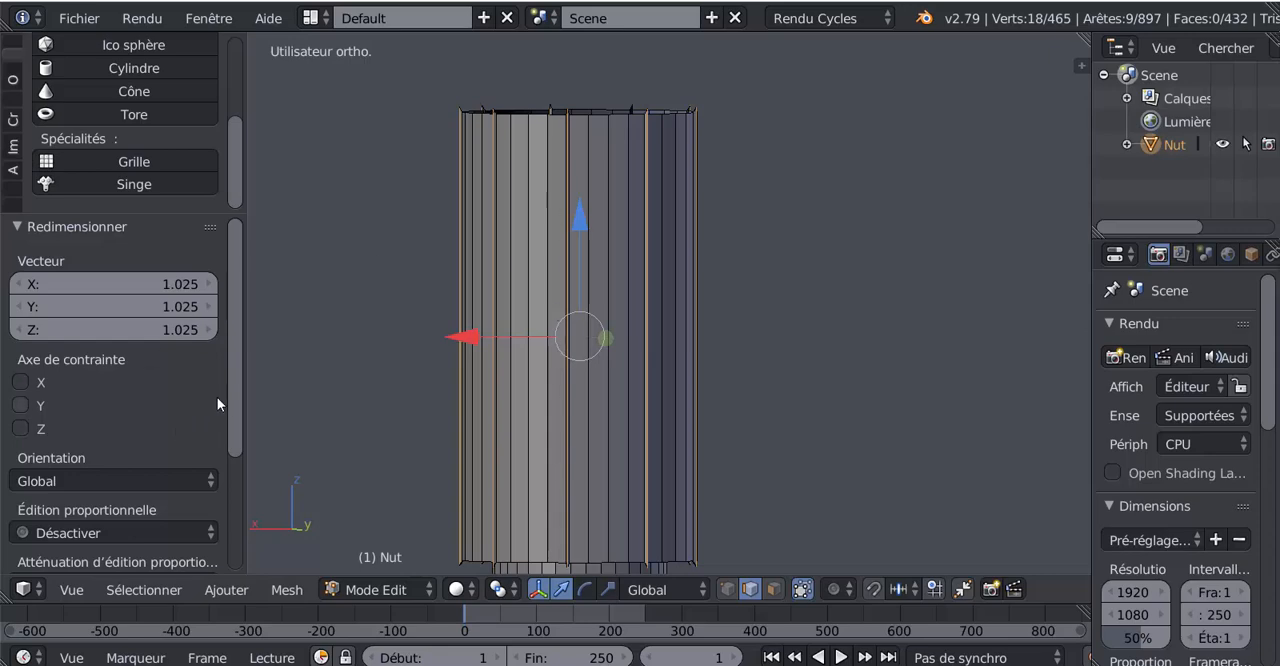
Step: Enlarge the operator settings area and constrain the edge scaling to the X and Y axes
scroll(237, 406, "down", 1)
left_click_drag(247, 404, 329, 400)
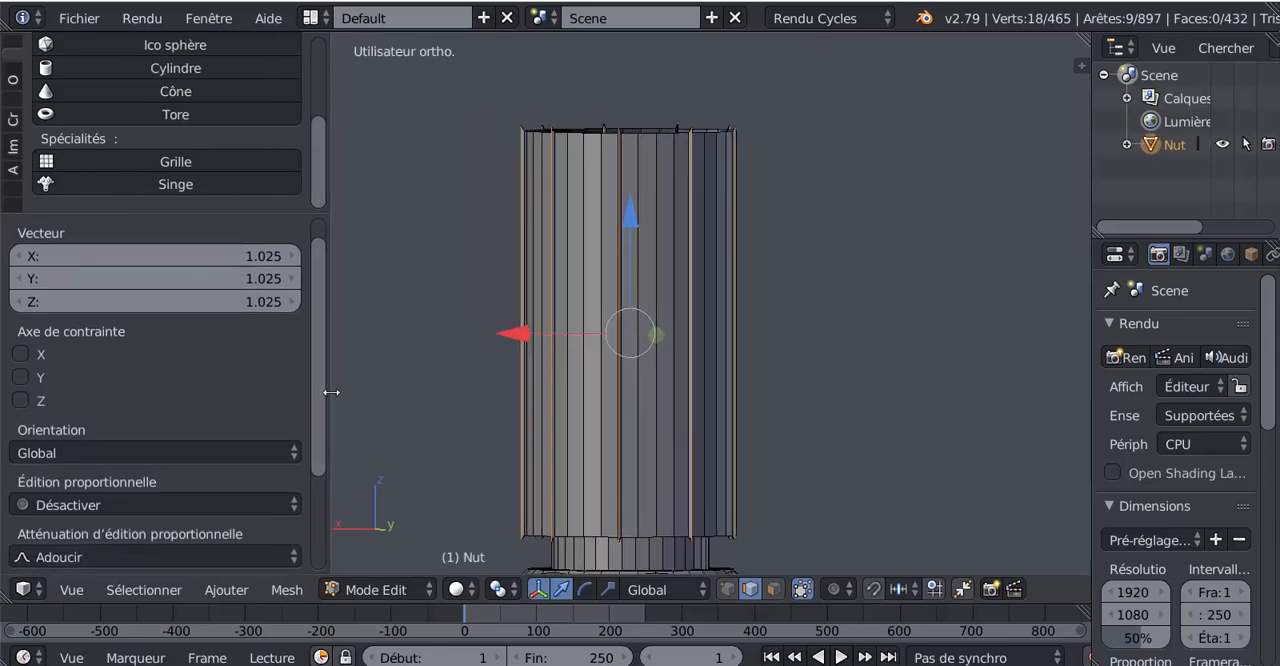
left_click_drag(232, 213, 232, 142)
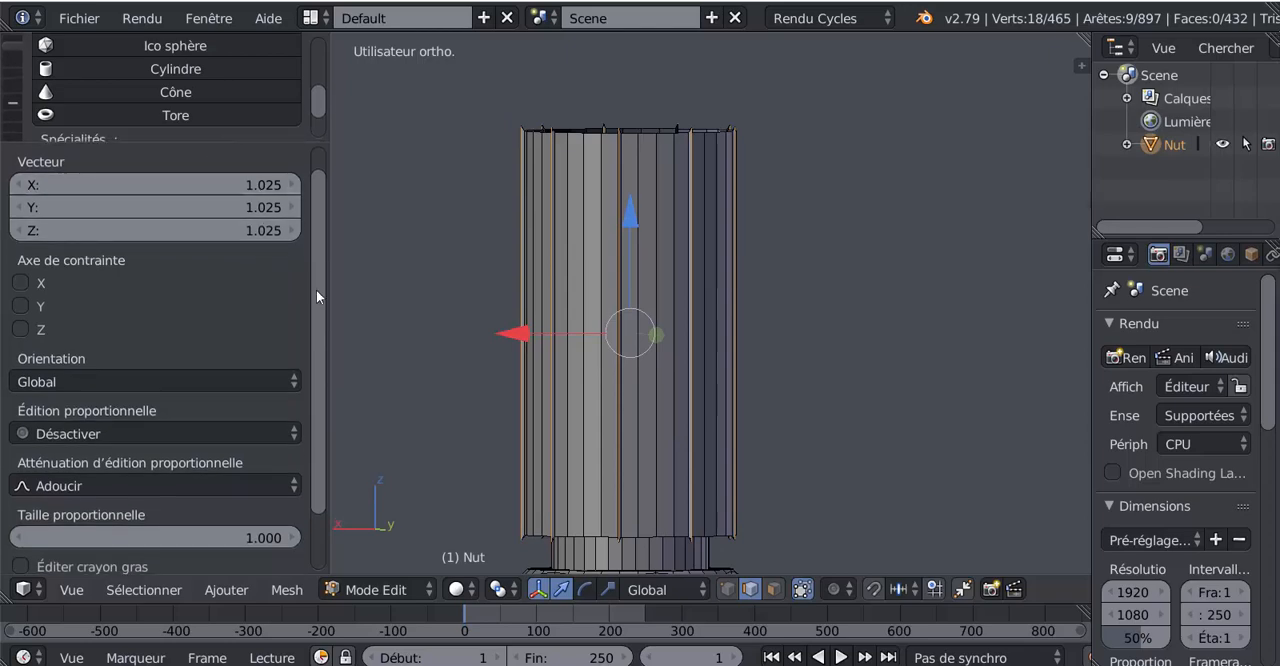
scroll(316, 289, "up", 1)
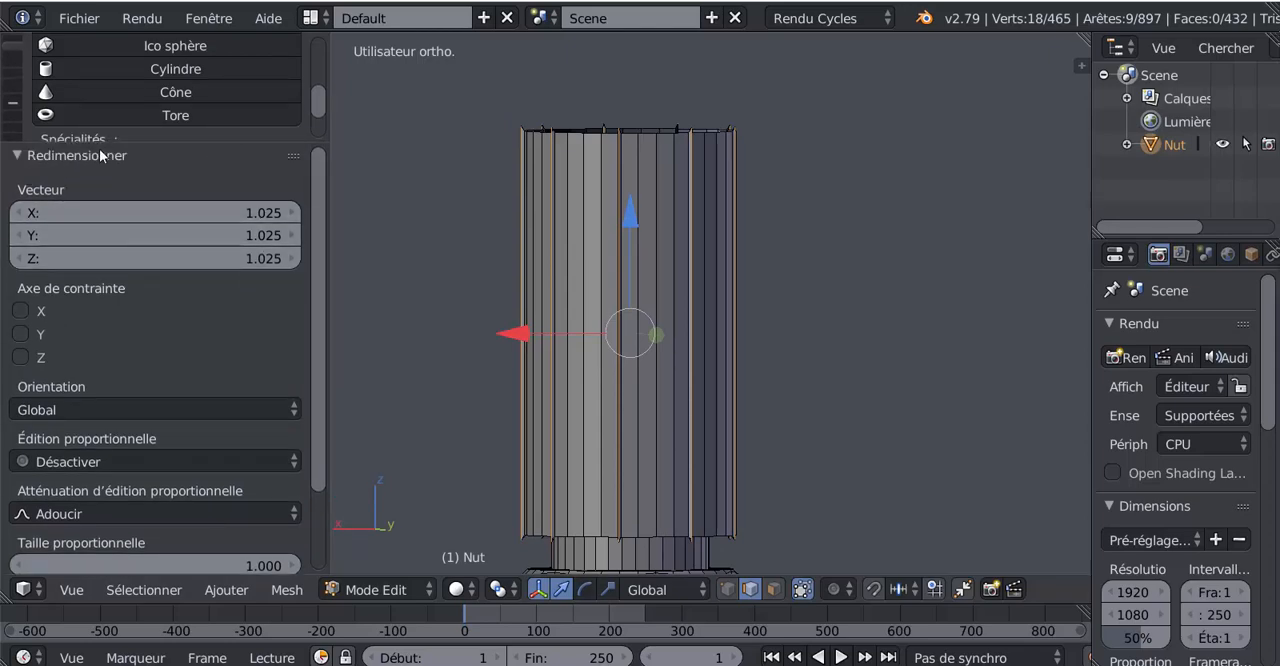
left_click(20, 335)
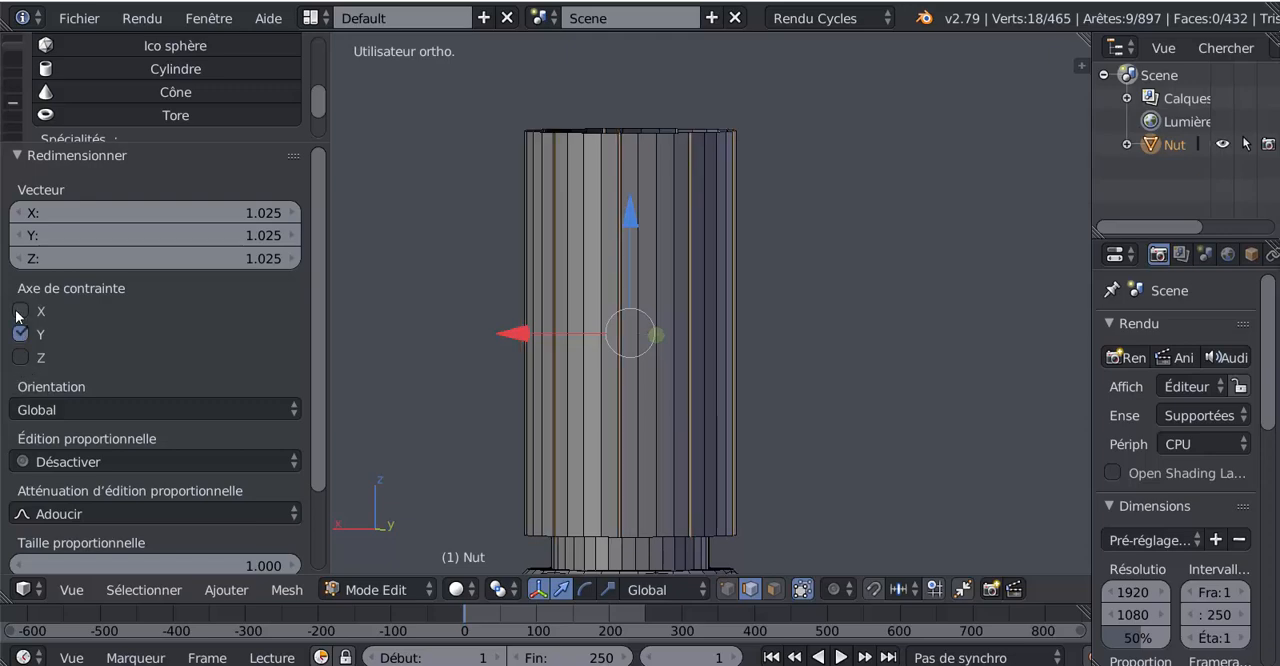
left_click(20, 312)
Step: Examine the raised ridges around the sleeve from several angles, in both object and edit mode
middle_click_drag(651, 315, 551, 360)
middle_click_drag(632, 358, 500, 423, "shift")
middle_click_drag(594, 369, 561, 370)
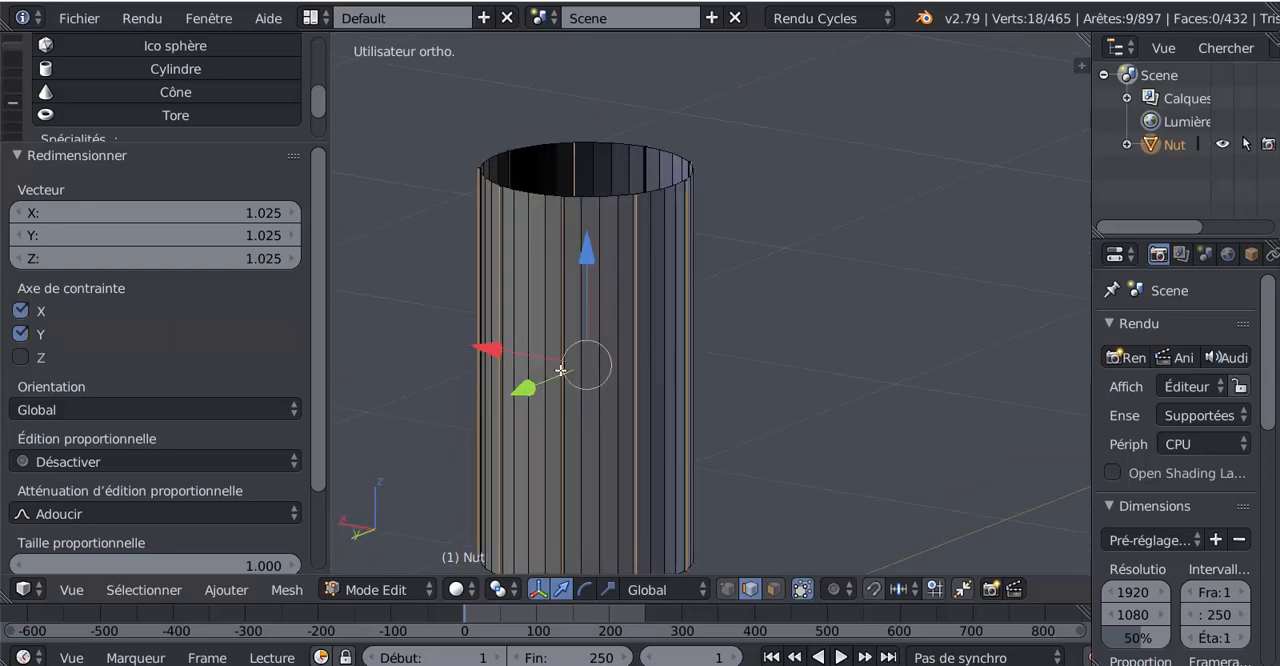
scroll(600, 366, "up", 1)
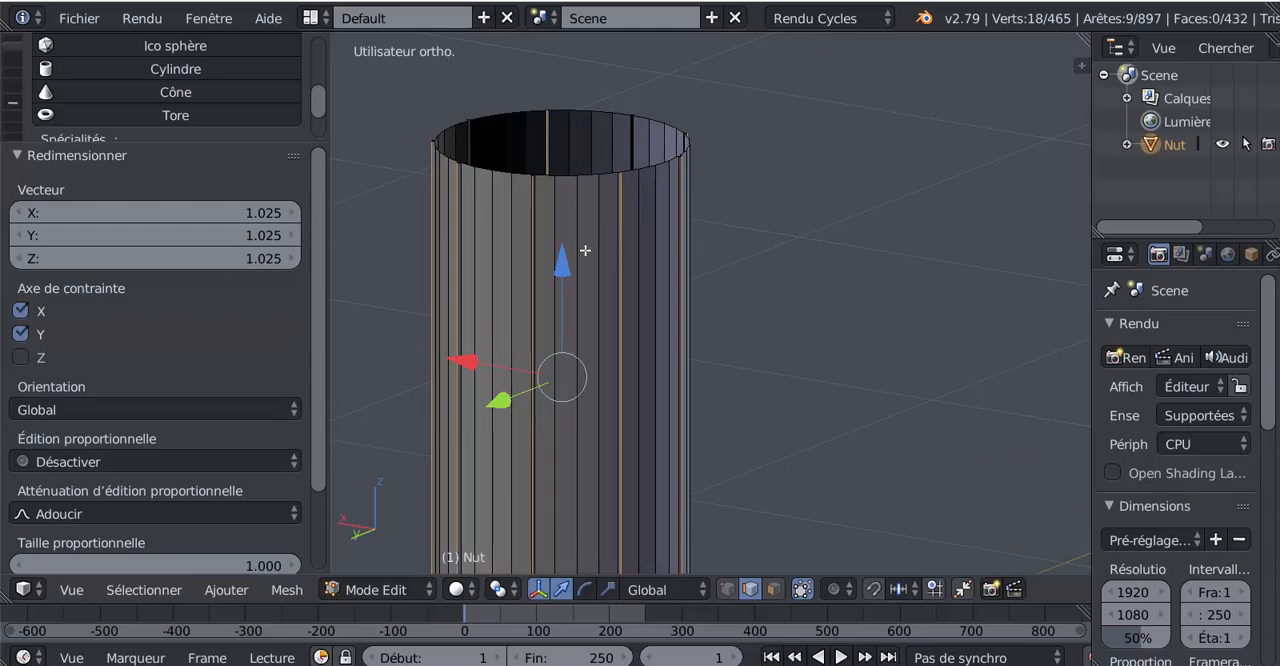
key("Tab")
middle_click_drag(659, 326, 601, 365)
scroll(603, 355, "up", 6)
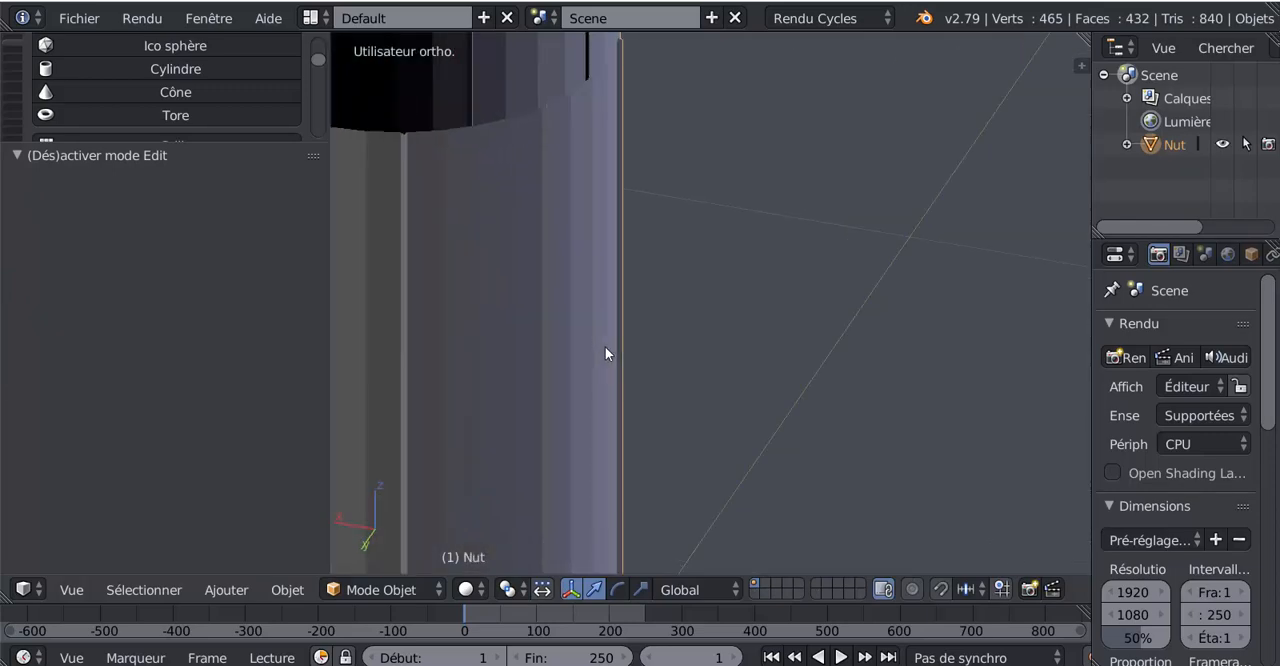
key("Tab")
scroll(580, 346, "down", 3)
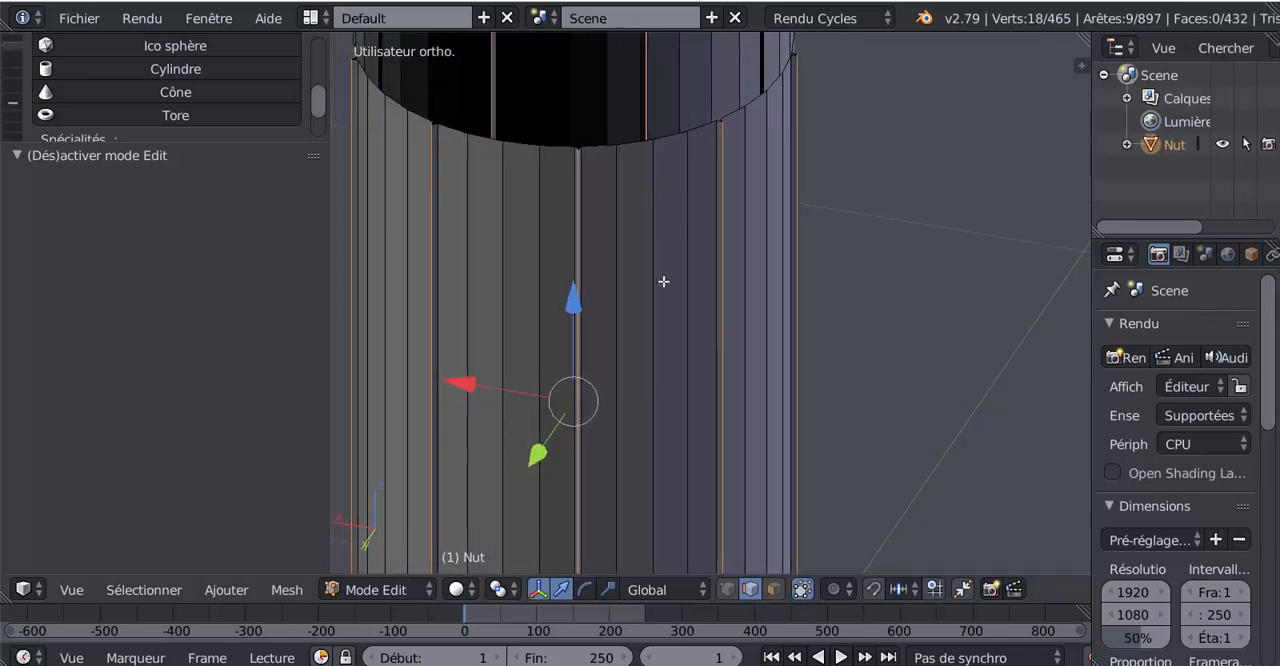
scroll(663, 281, "down", 3)
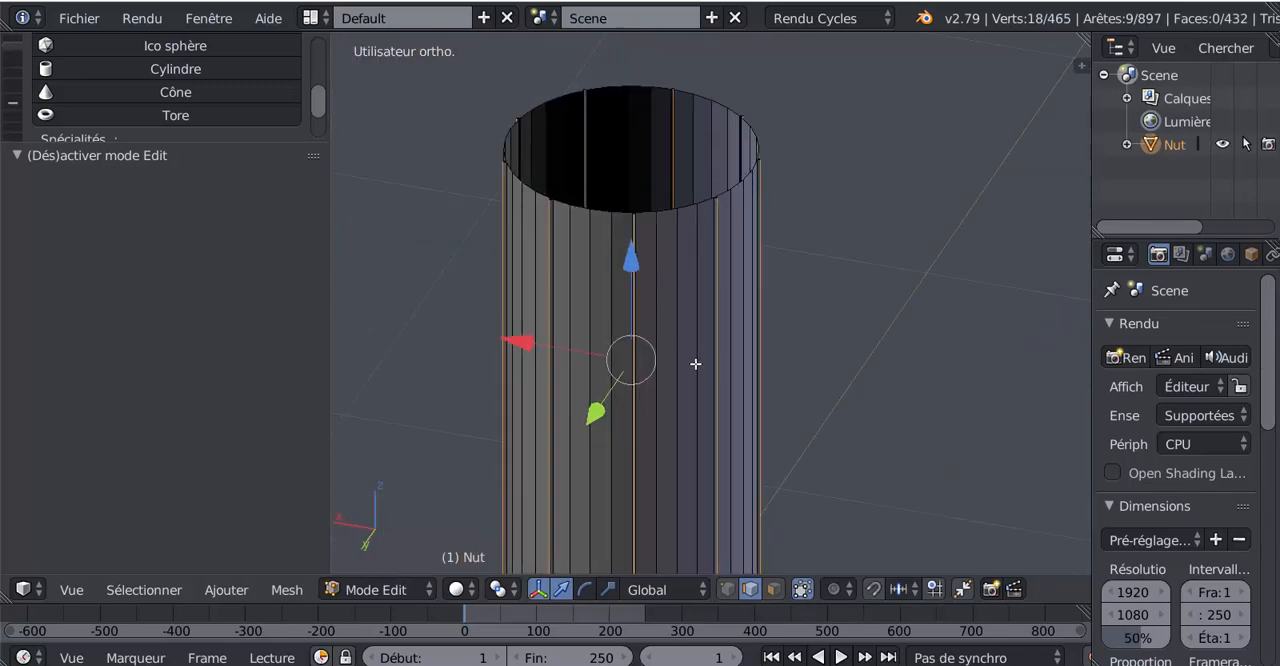
Step: Undo the edge scaling, the selection reduction and the bevel on the sleeve's vertical edges
key("ctrl+z")
key("ctrl+z")
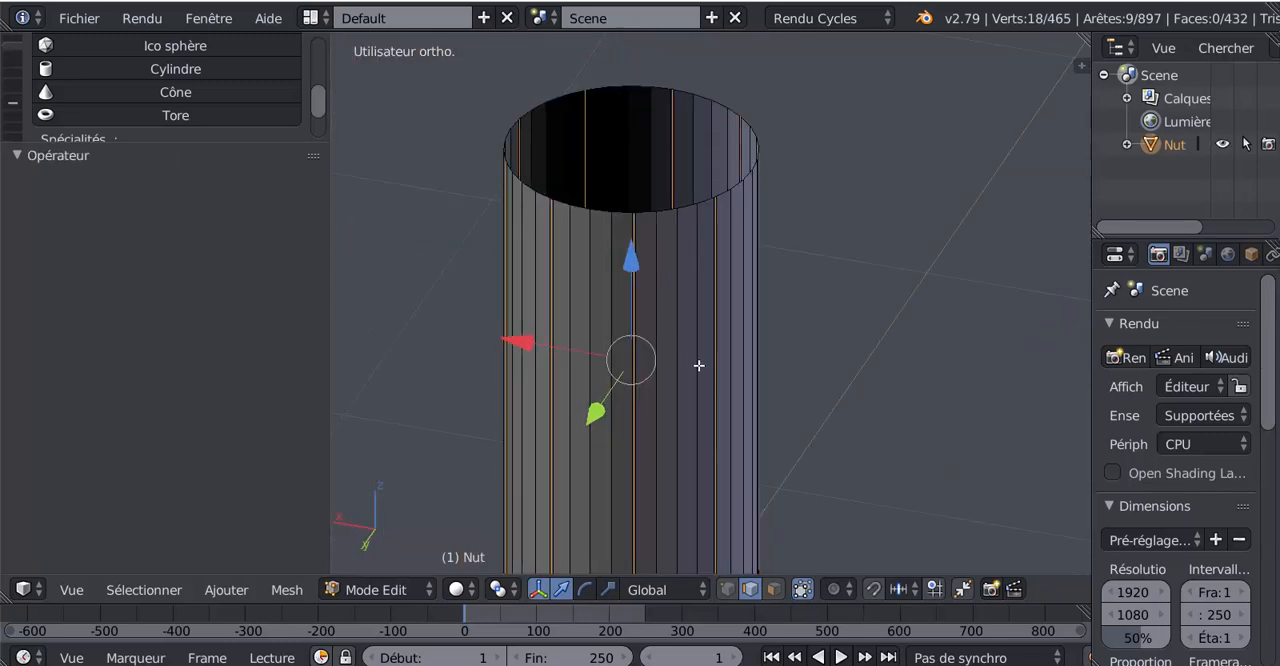
key("ctrl+z")
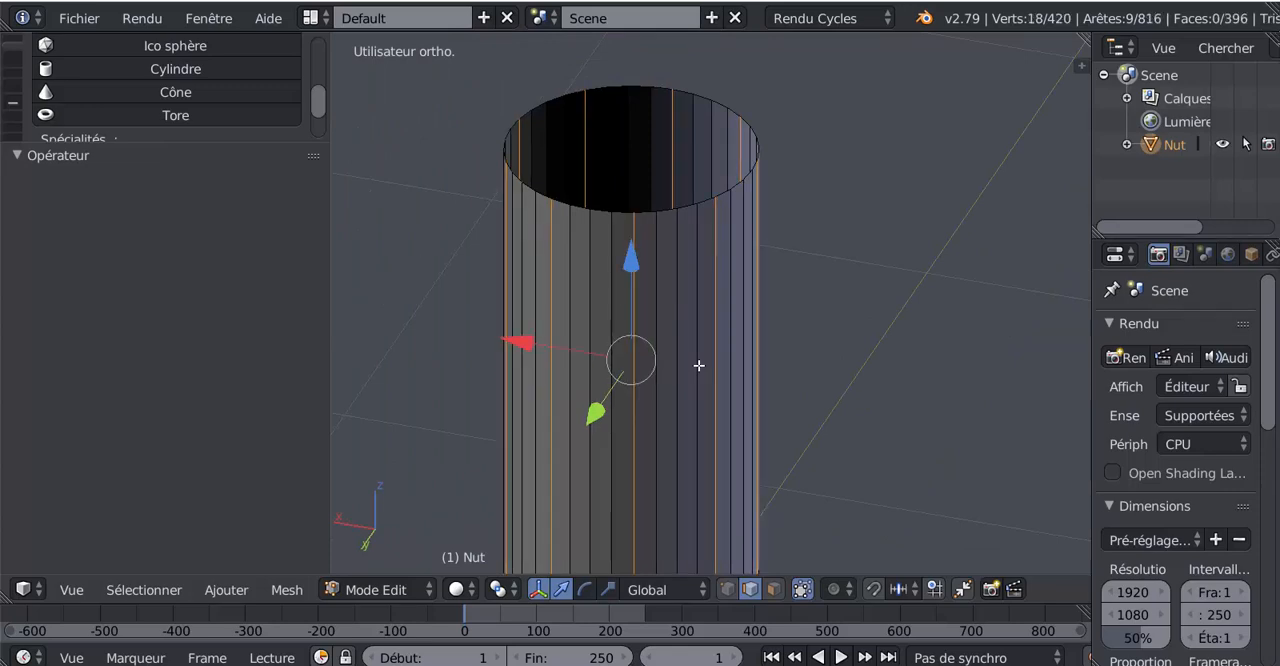
Step: Bevel the sleeve's selected vertical edges again, wider, with an amount of 0.010 and 2 segments
mouse_move(820, 363)
middle_mouse_down("shift")
mouse_move(761, 315)
mouse_move(805, 354)
middle_mouse_up("shift")
scroll(763, 315, "up", 1)
scroll(767, 317, "down", 1)
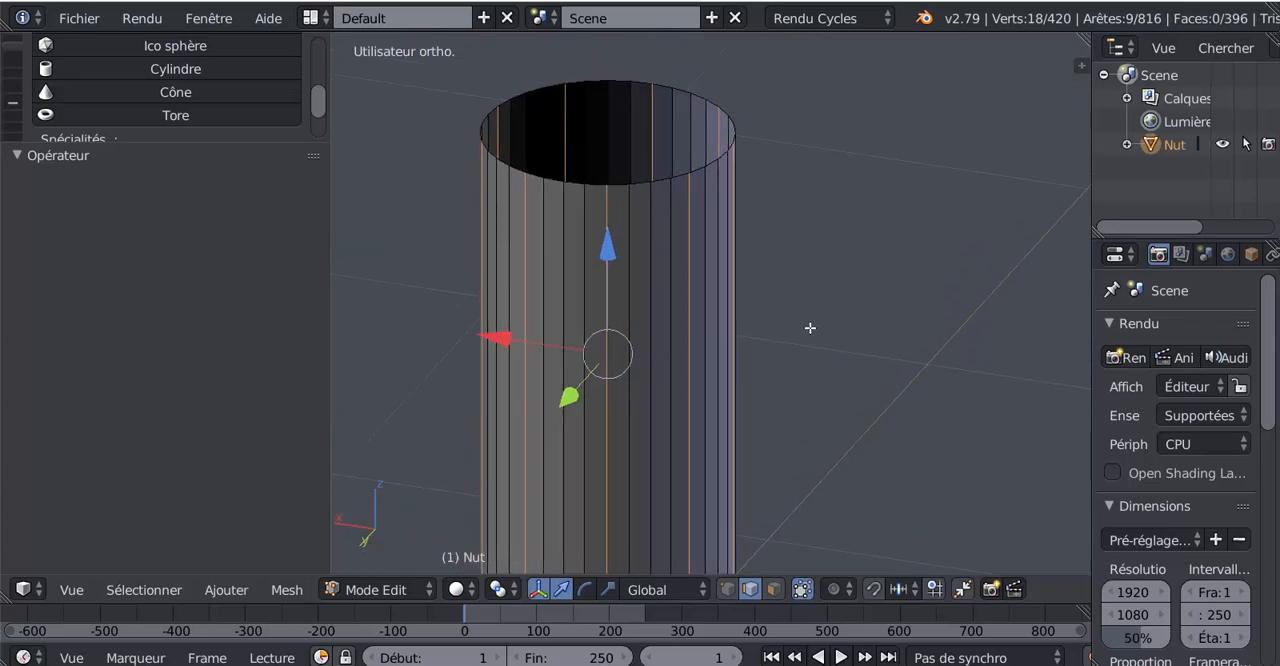
middle_click_drag(813, 359, 817, 346)
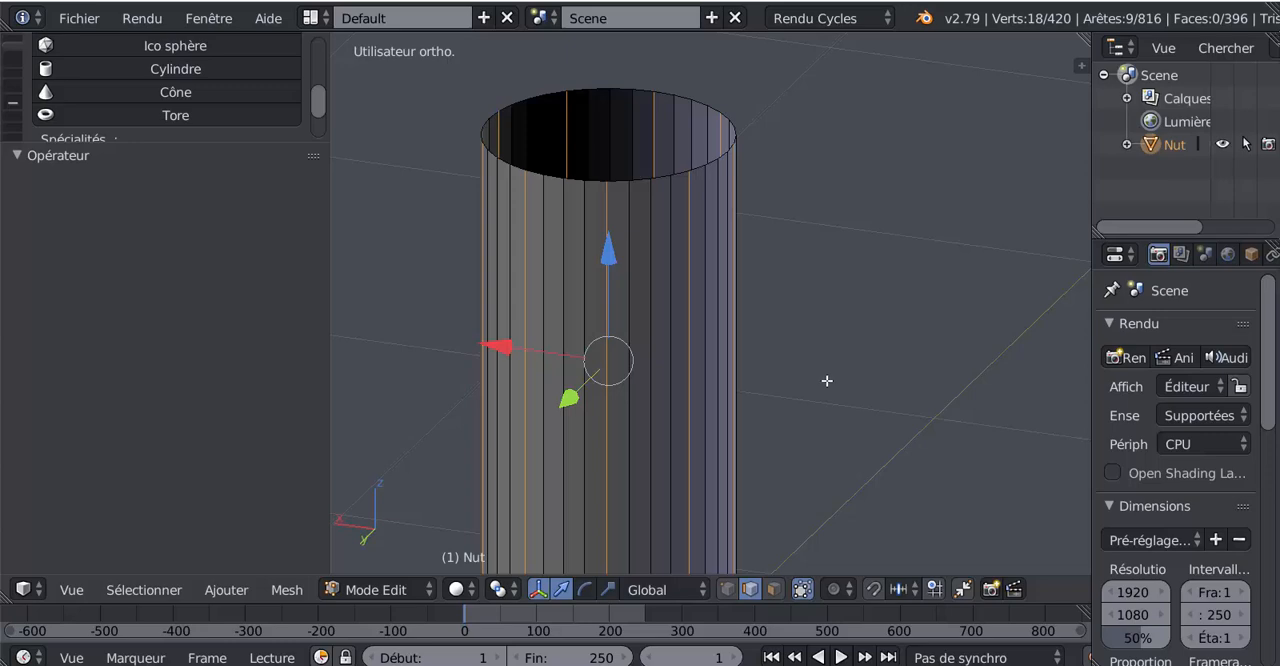
key("ctrl+b")
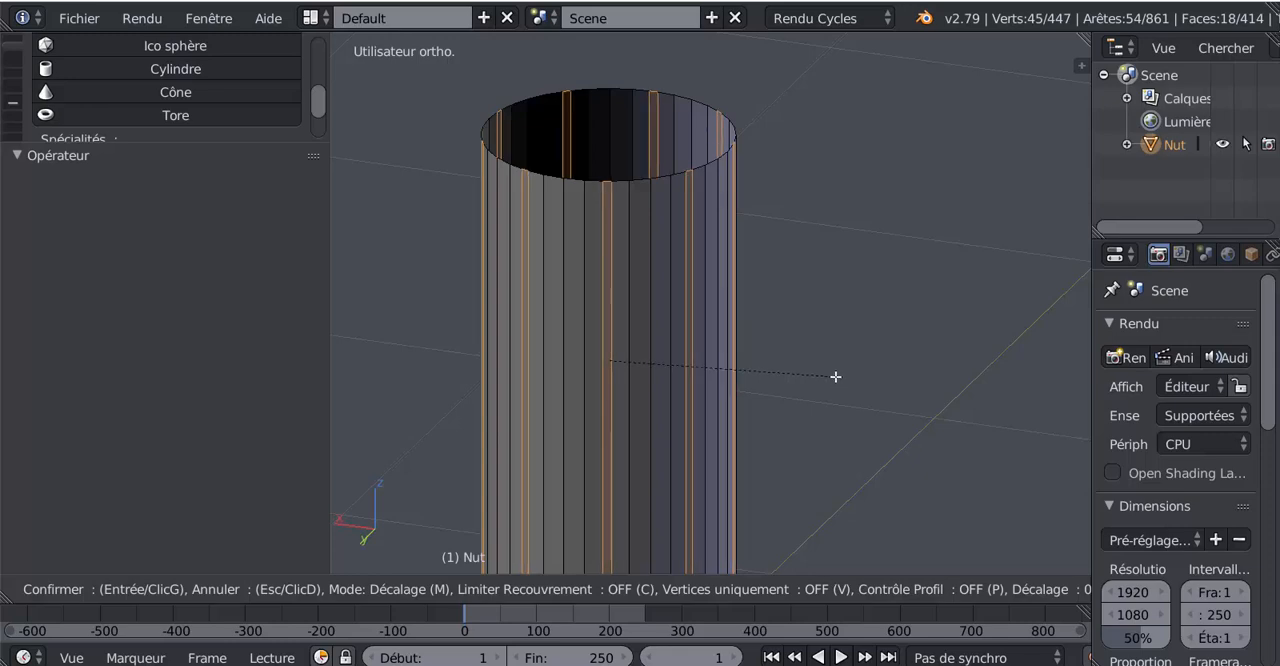
scroll(836, 376, "up", 1)
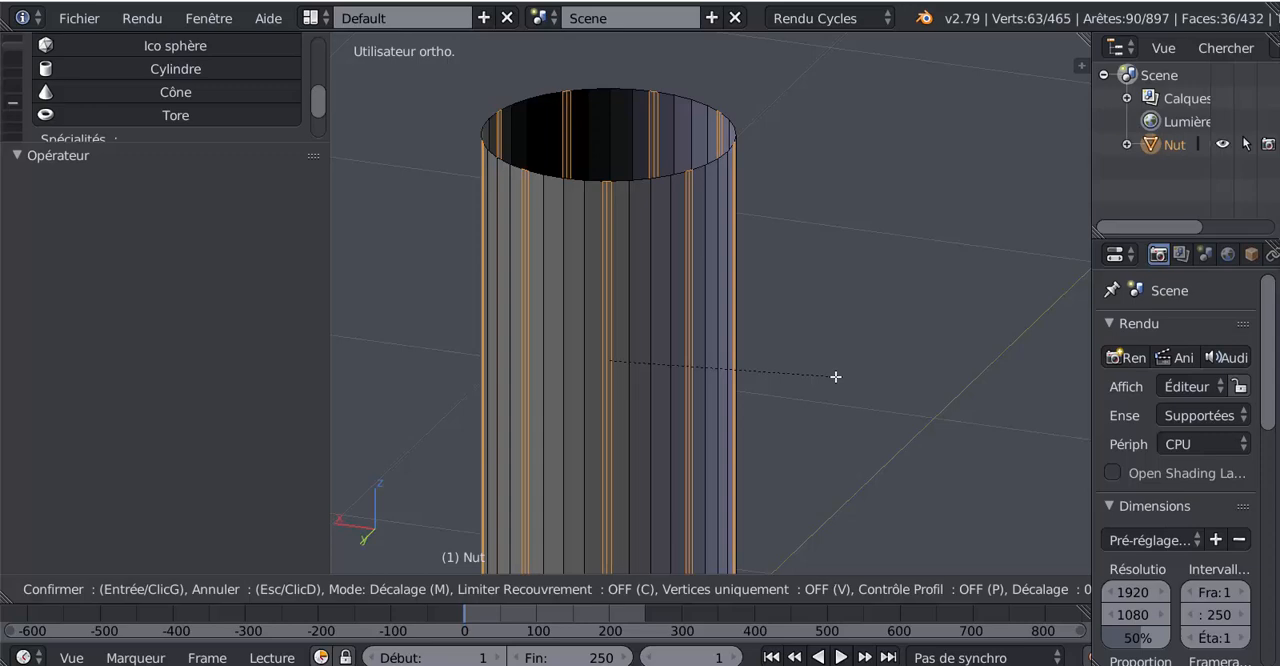
left_click(836, 376)
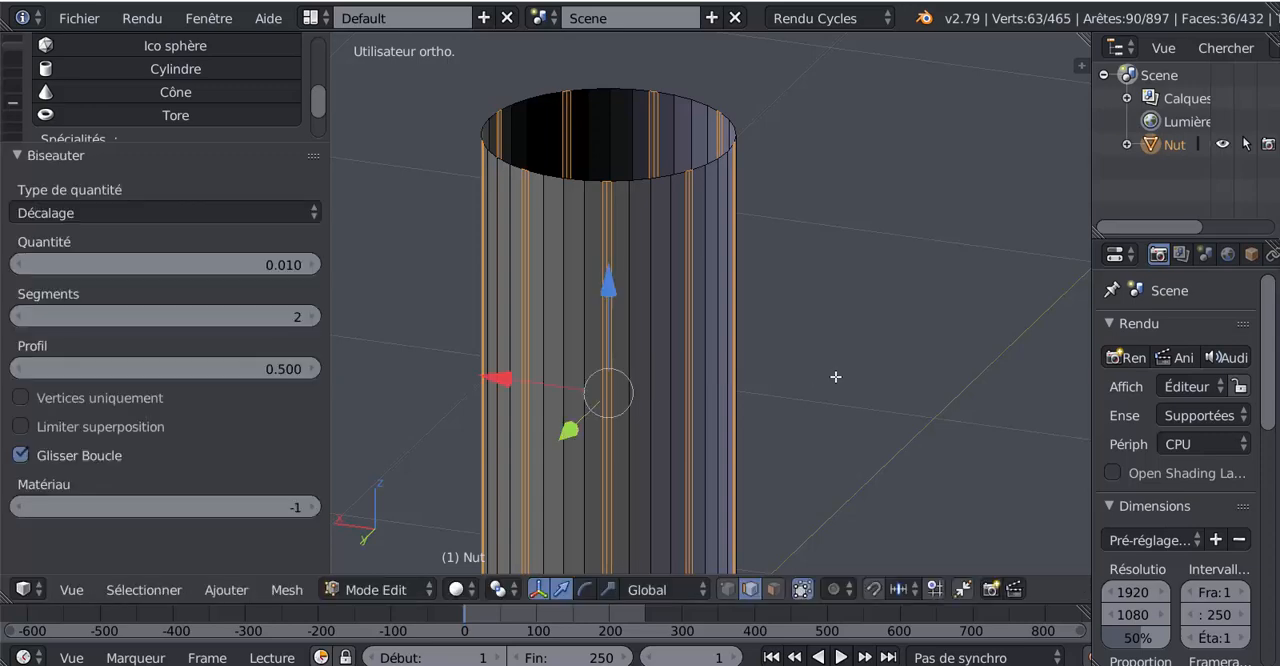
Step: Reduce the selection to each bevel's middle edge and scale these edges by 1.029 on X and Y only, checking the ridges in object mode
key("ctrl+KP_Subtract")
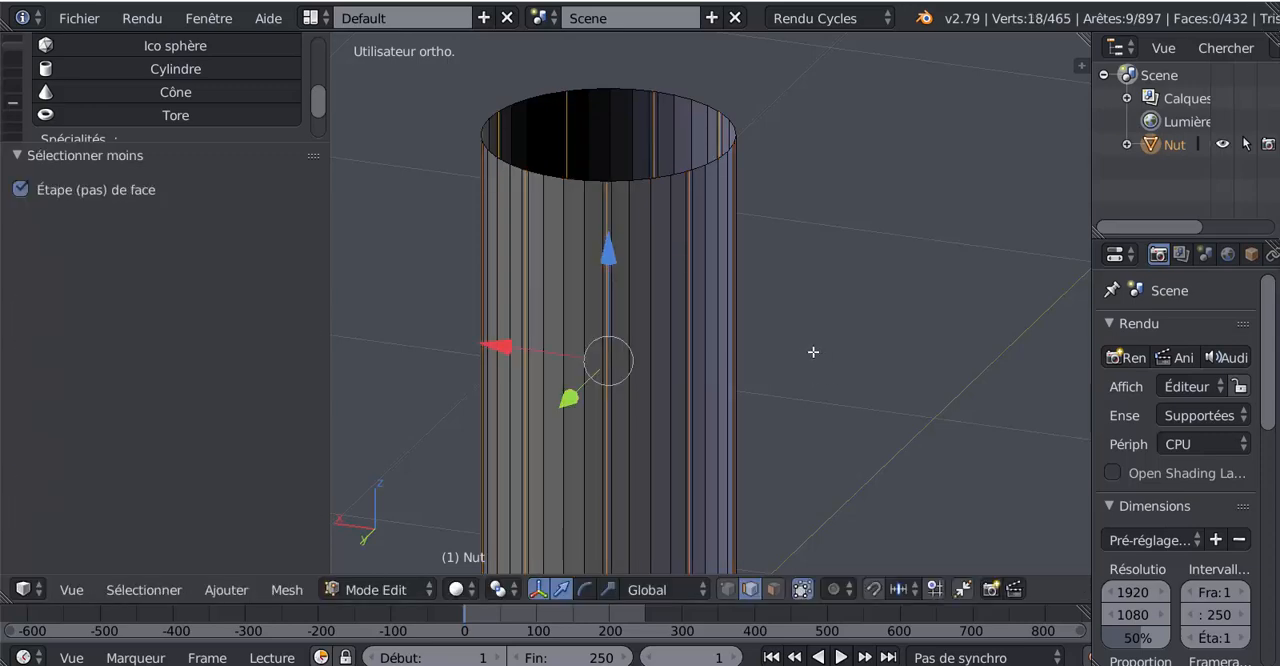
key("s")
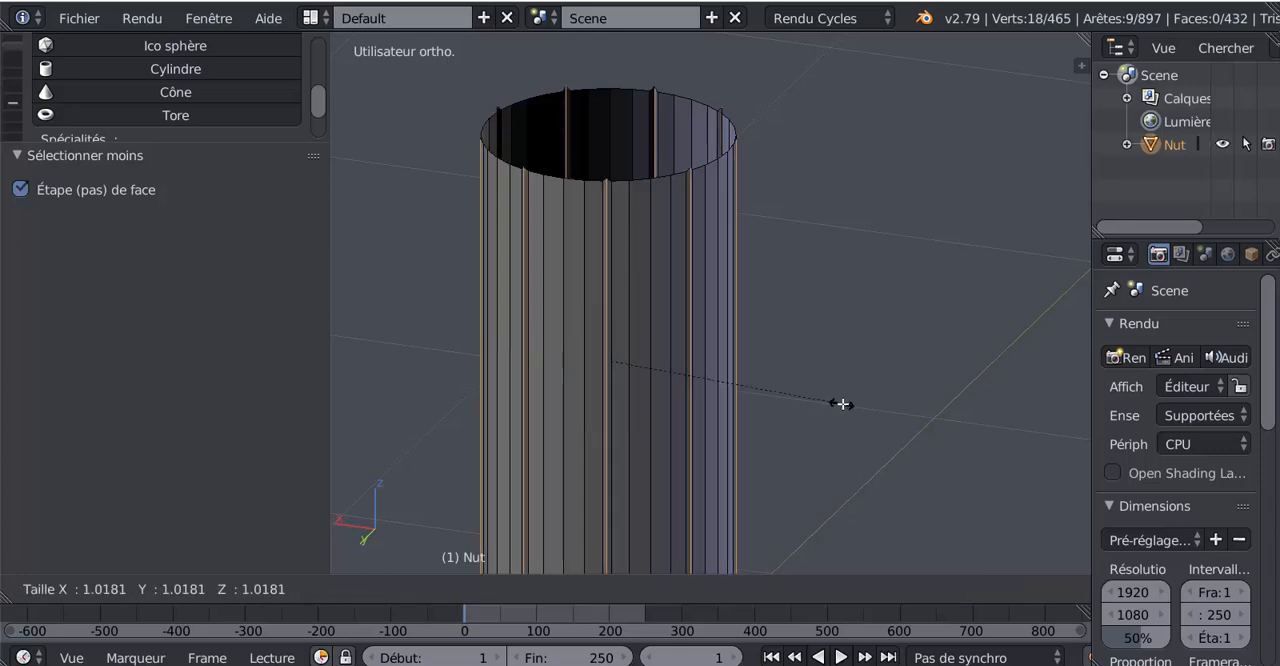
left_click(843, 405)
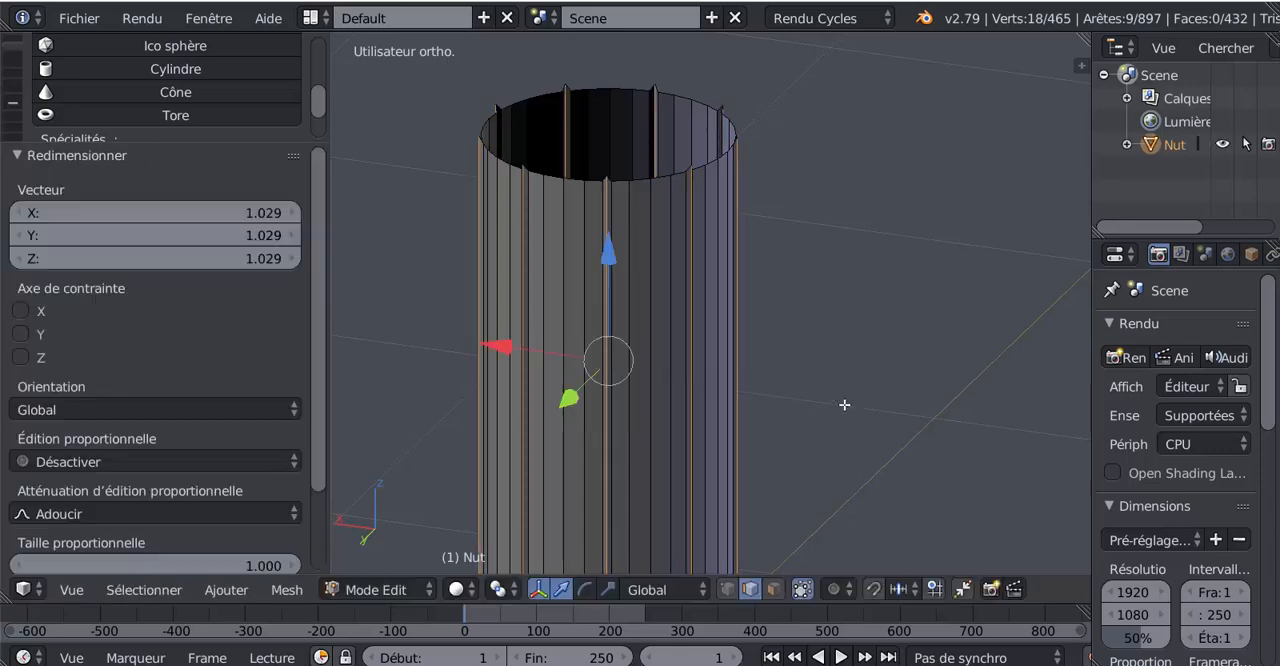
left_click(22, 335)
left_click(21, 312)
key("Tab")
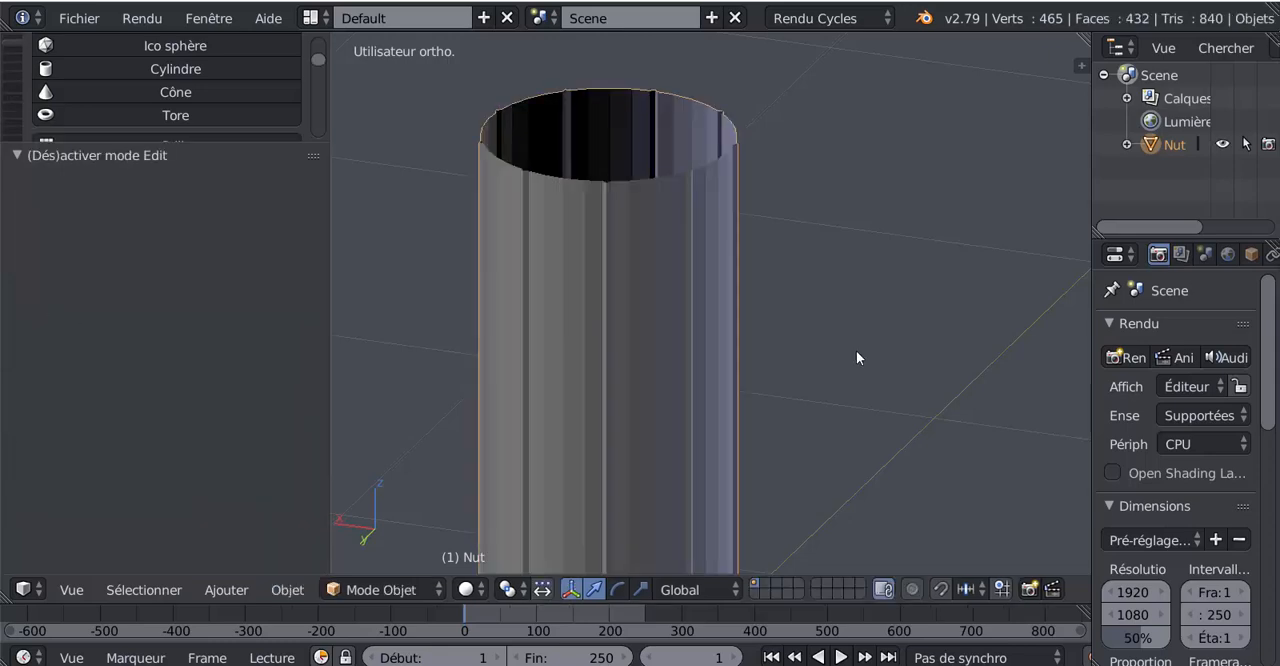
middle_click_drag(857, 352, 706, 305)
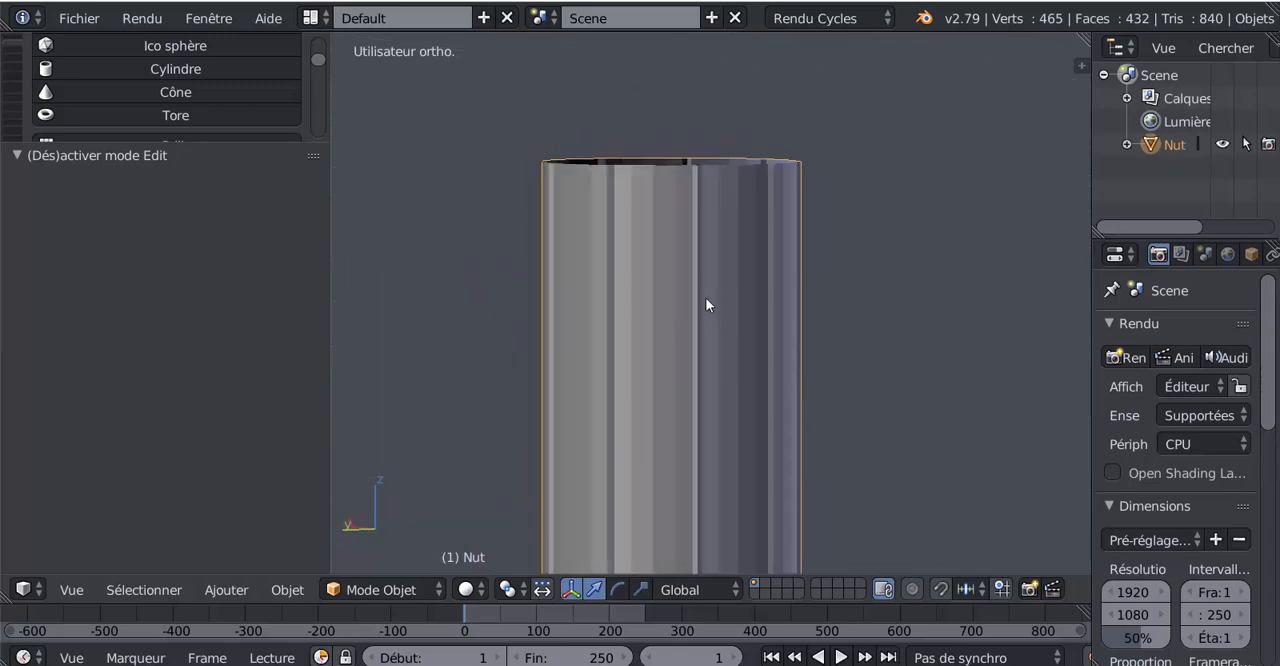
key("Tab")
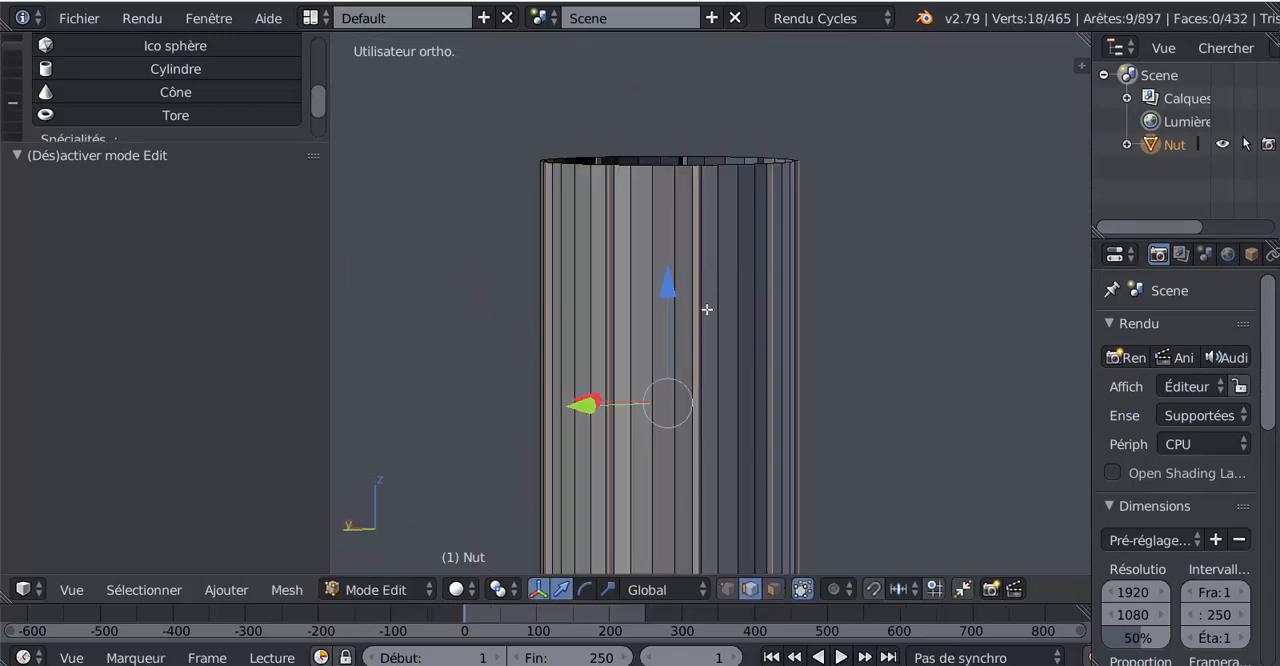
Step: Add one horizontal loop cut around the sleeve and slide it close to the open upper rim, with a factor of about -0.768
scroll(706, 309, "down", 3)
scroll(727, 294, "up", 2)
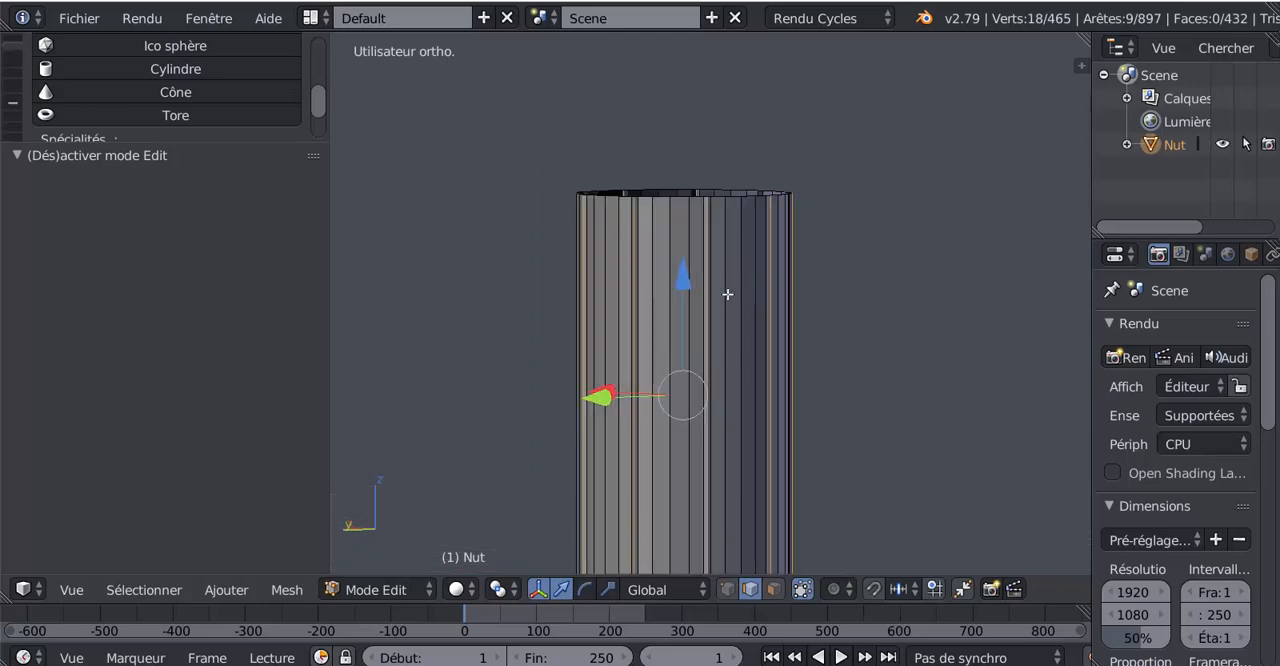
scroll(727, 294, "up", 1)
key("ctrl+r")
left_click(712, 306)
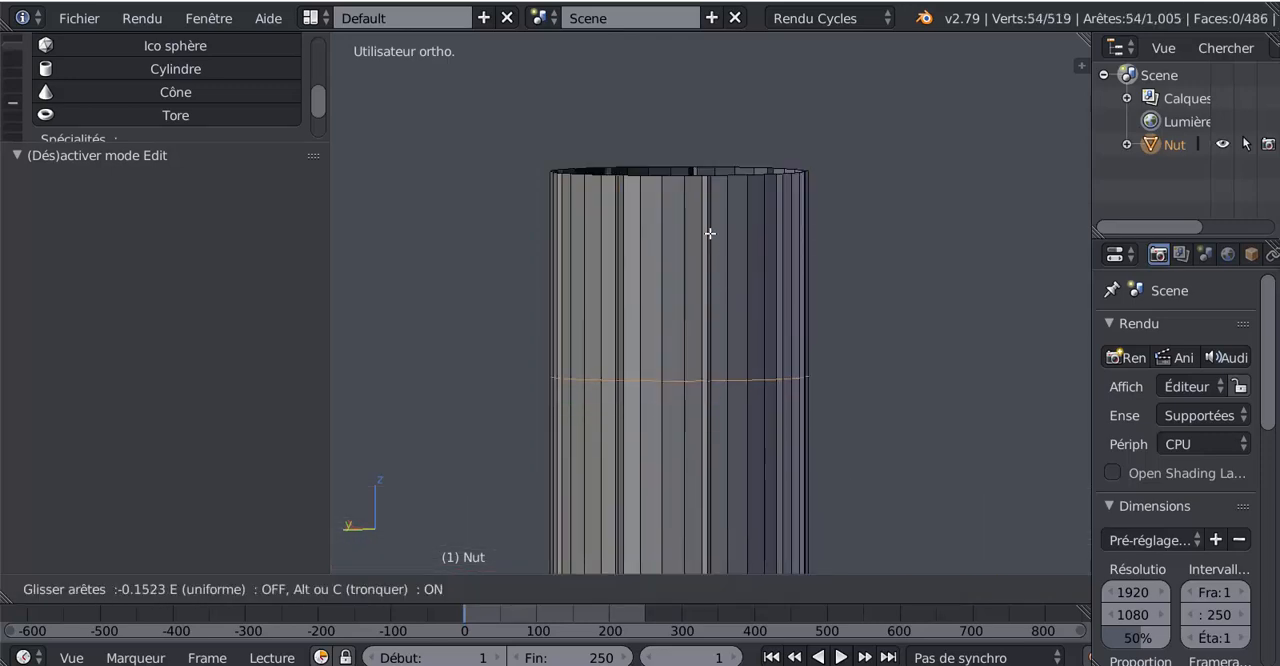
left_click(724, 120)
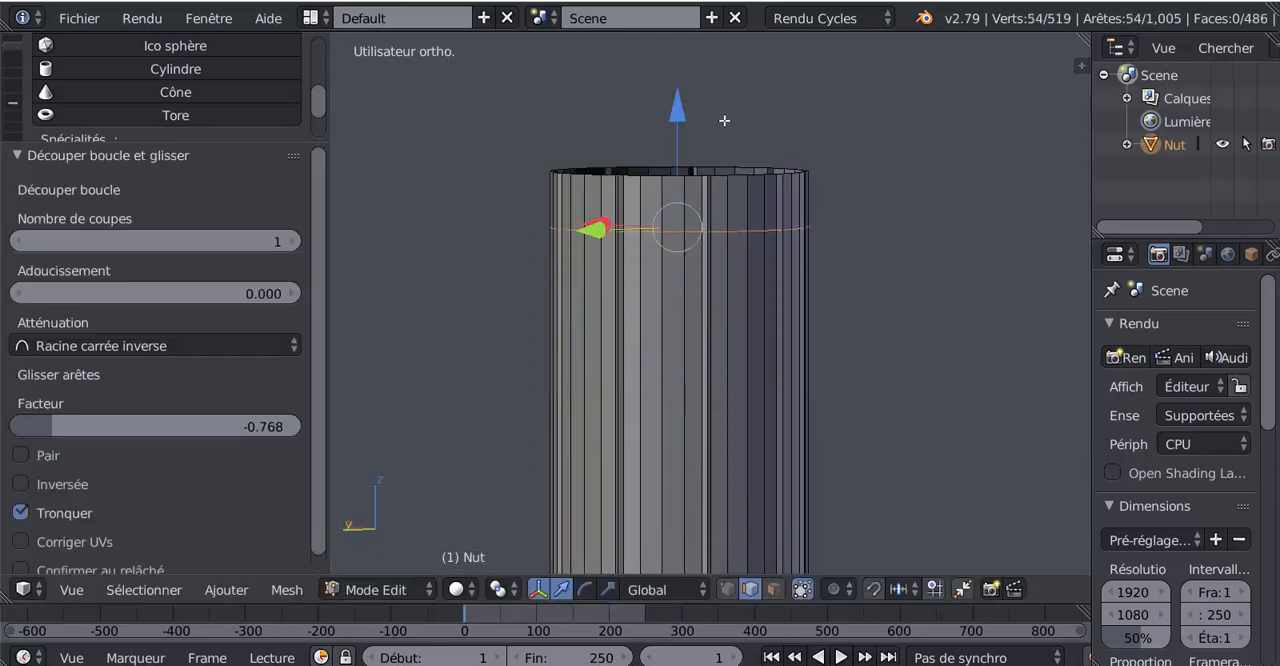
middle_click_drag(748, 221, 627, 235)
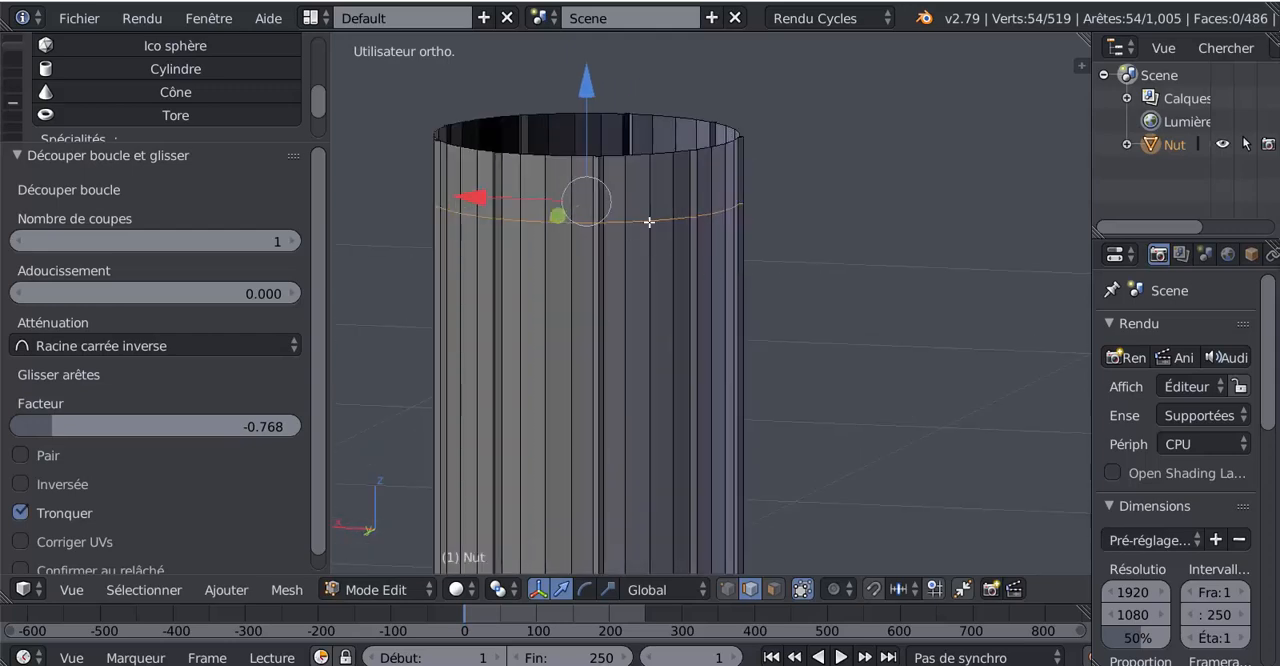
Step: Bevel the new edge loop near the sleeve's open rim with an amount of 0.013 and 2 segments
middle_click_drag(753, 277, 786, 270, "shift")
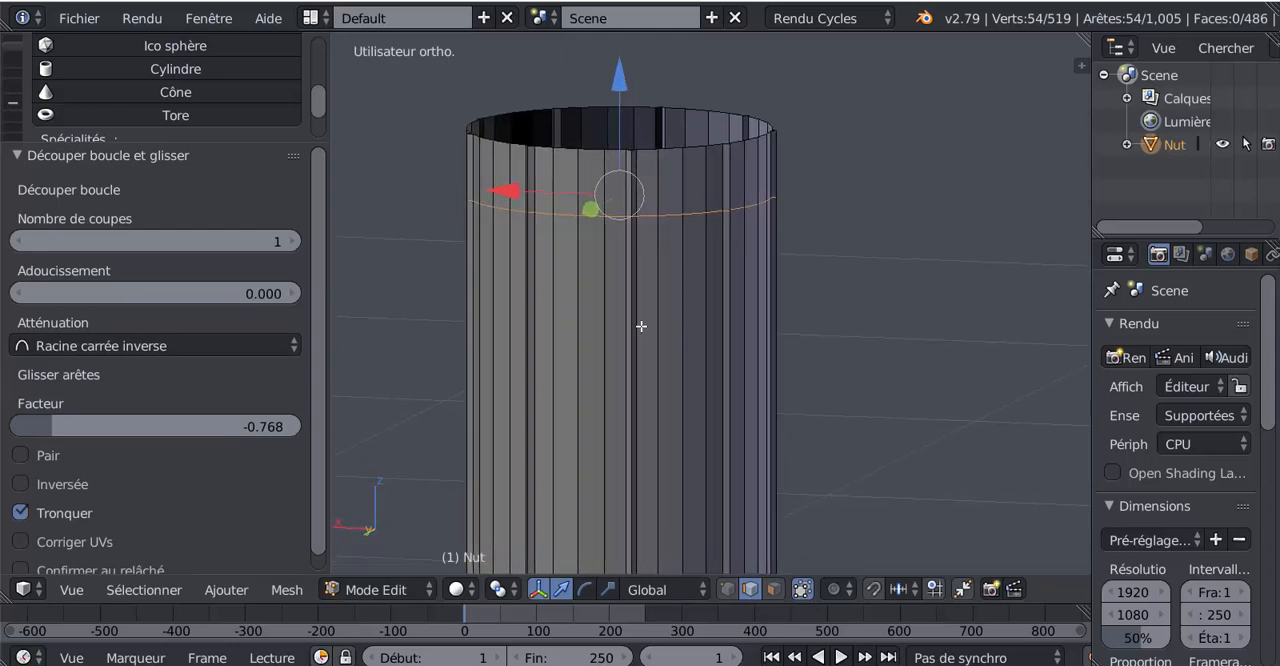
key("ctrl+b")
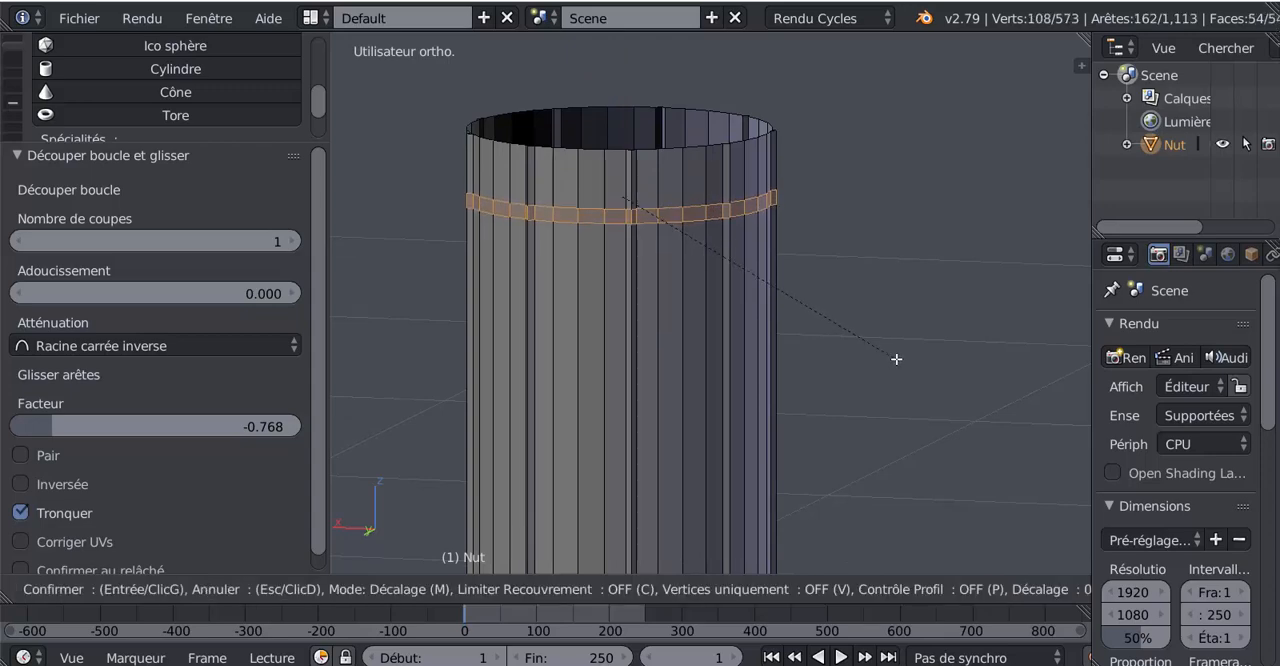
scroll(896, 359, "up", 1)
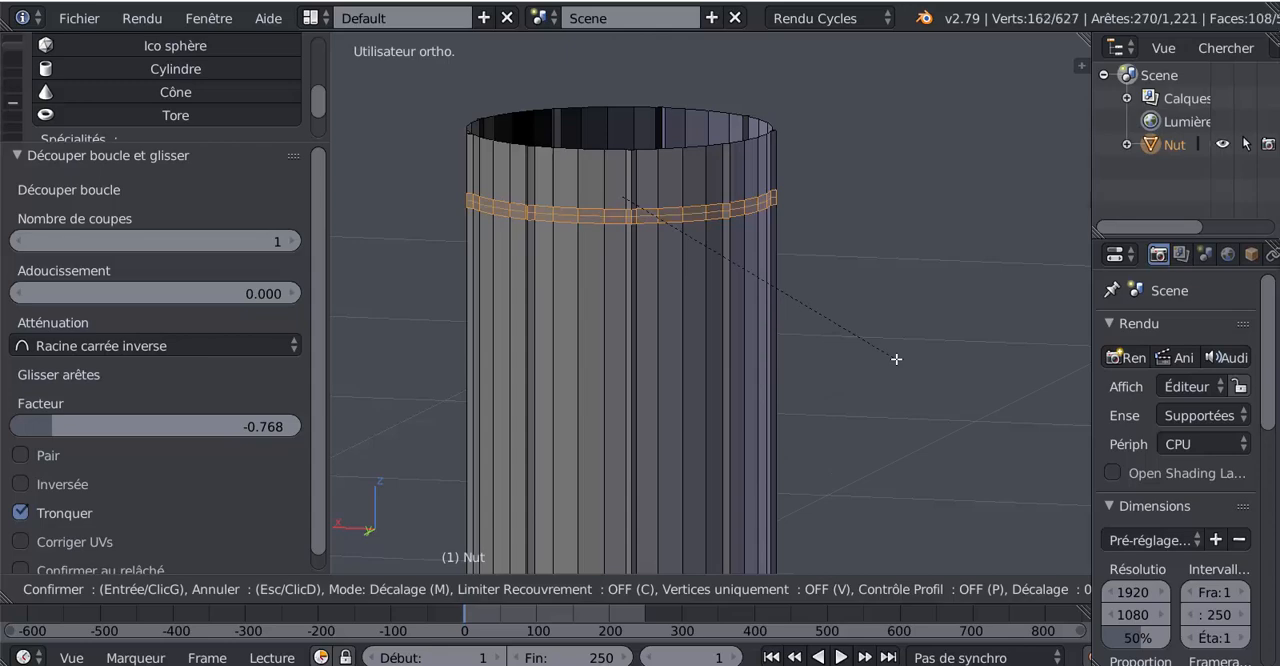
left_click(896, 359)
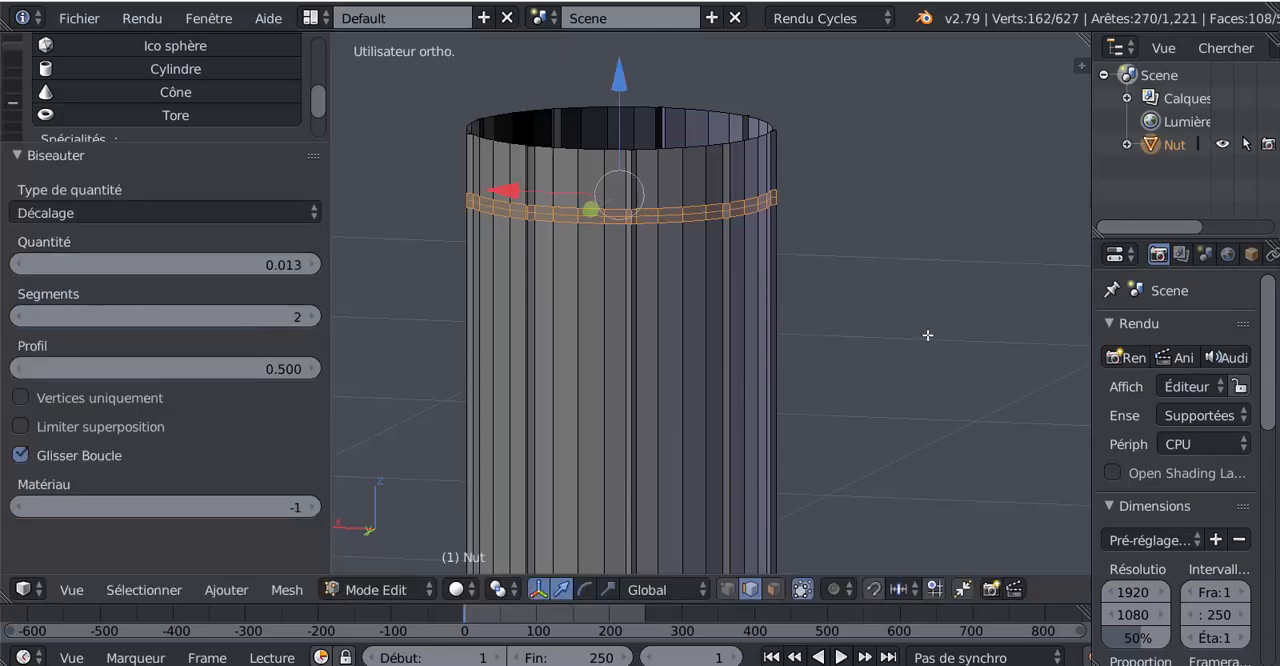
Step: Reduce the selection to the bevel's middle loop and scale it by 1.044, checking the raised ring in object mode
key("ctrl+KP_Subtract")
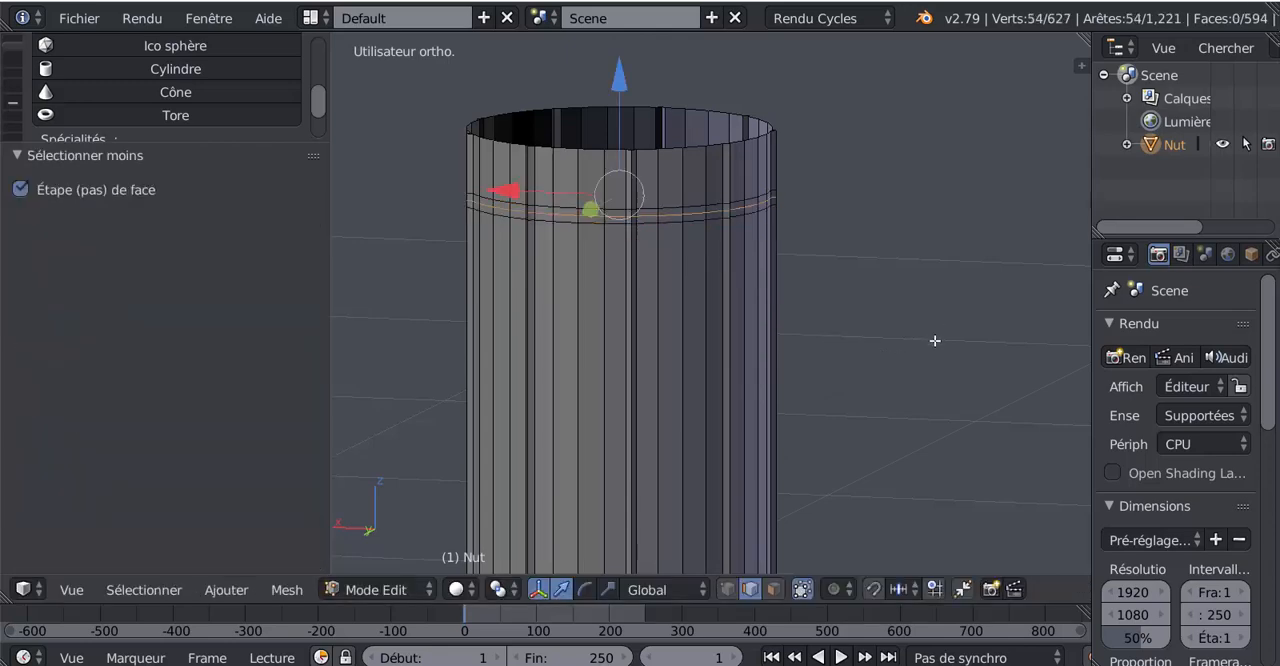
key("s")
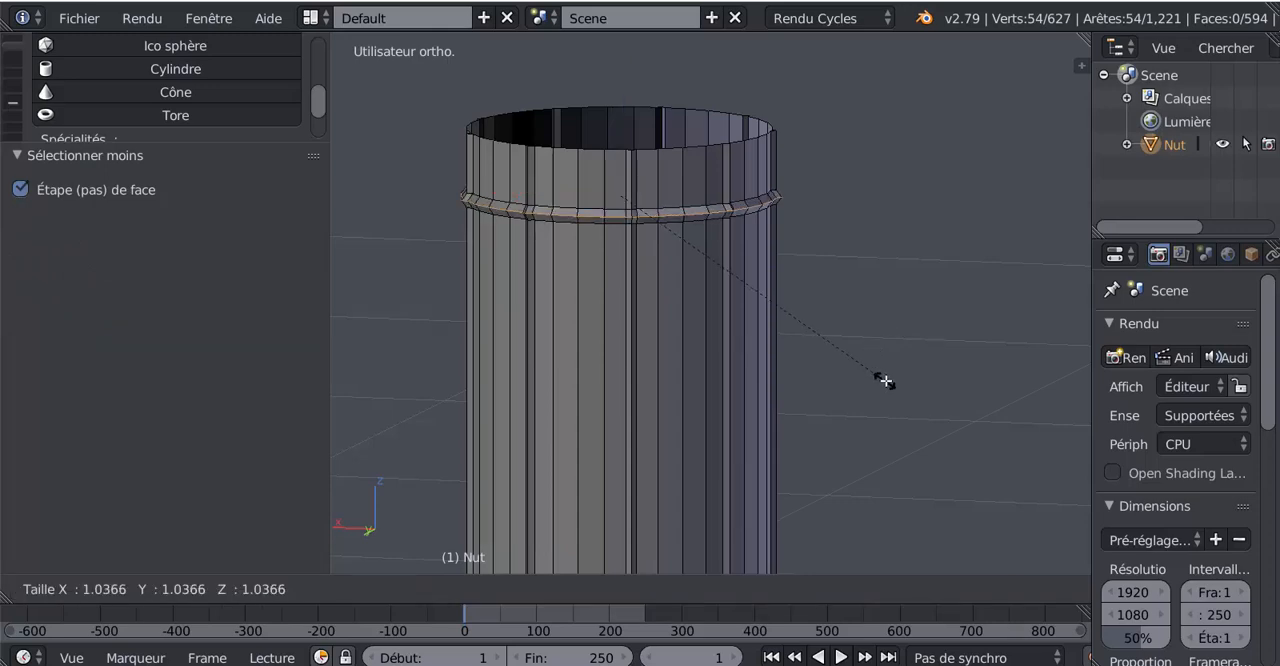
left_click(889, 380)
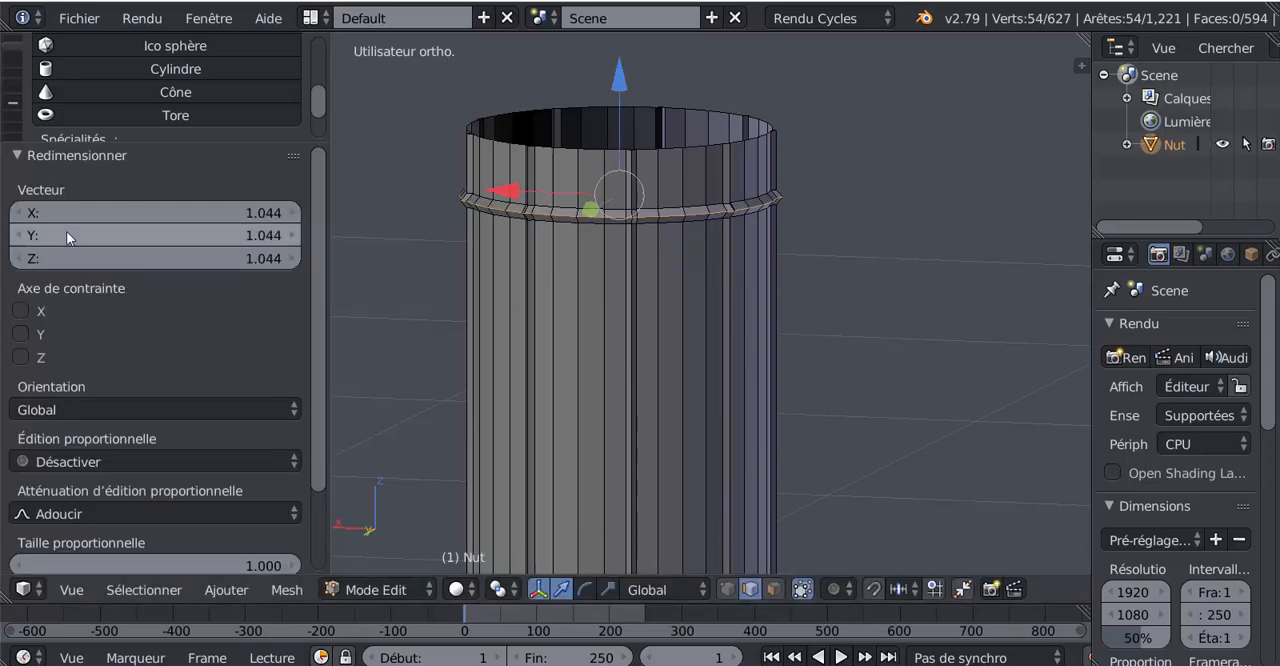
scroll(876, 322, "down", 2)
middle_click_drag(877, 323, 775, 360)
key("Tab")
scroll(773, 286, "down", 2)
scroll(777, 297, "up", 2)
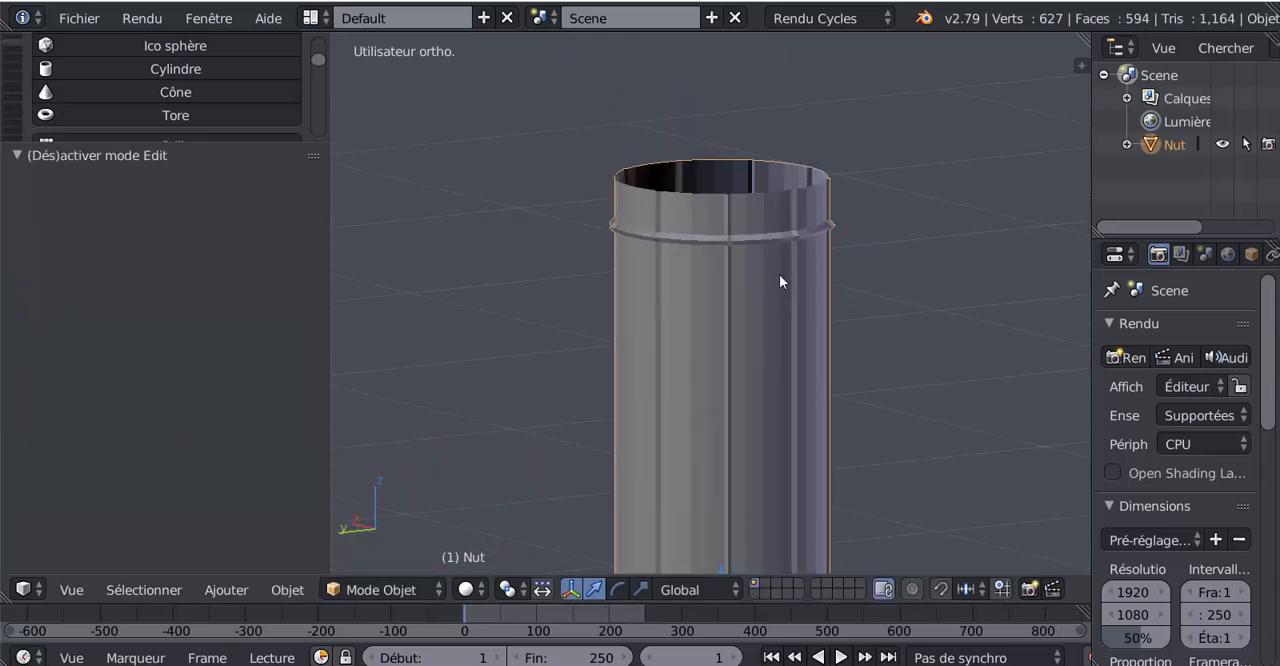
Step: Extrude the sleeve's open rim loop in edit mode, raise it 0.019 on Z and scale it by 1.031
key("Tab")
scroll(870, 312, "up", 3)
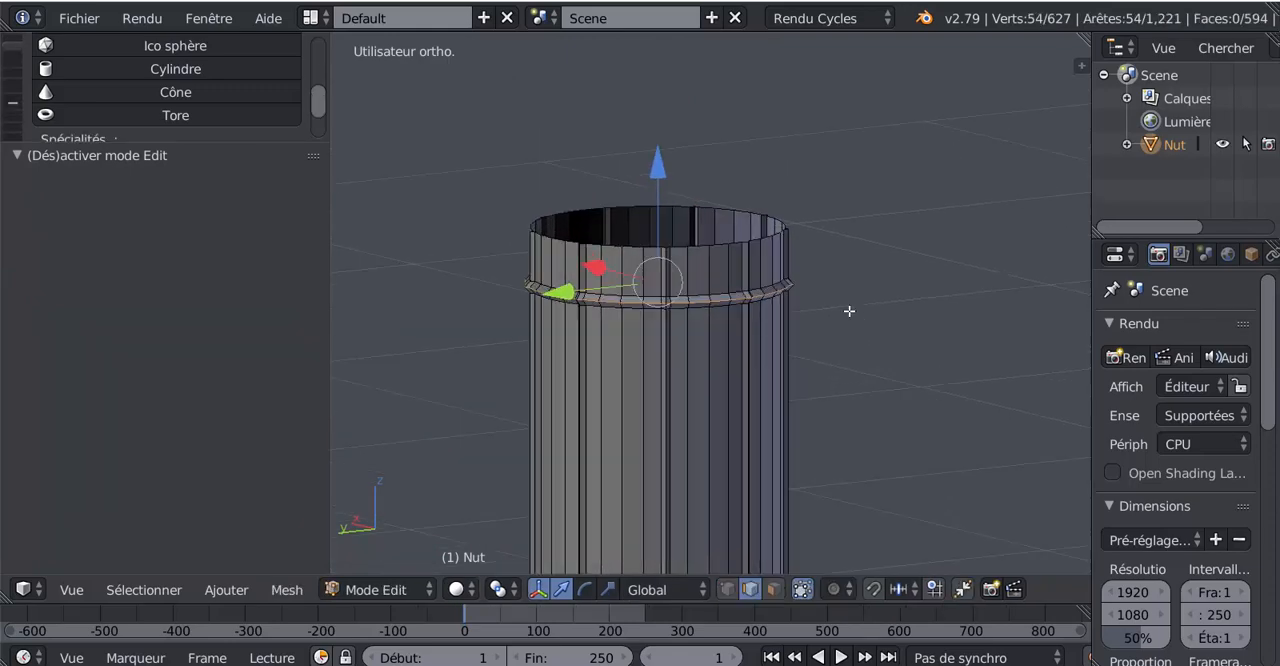
right_click(790, 212, "alt")
middle_click_drag(846, 297, 920, 374)
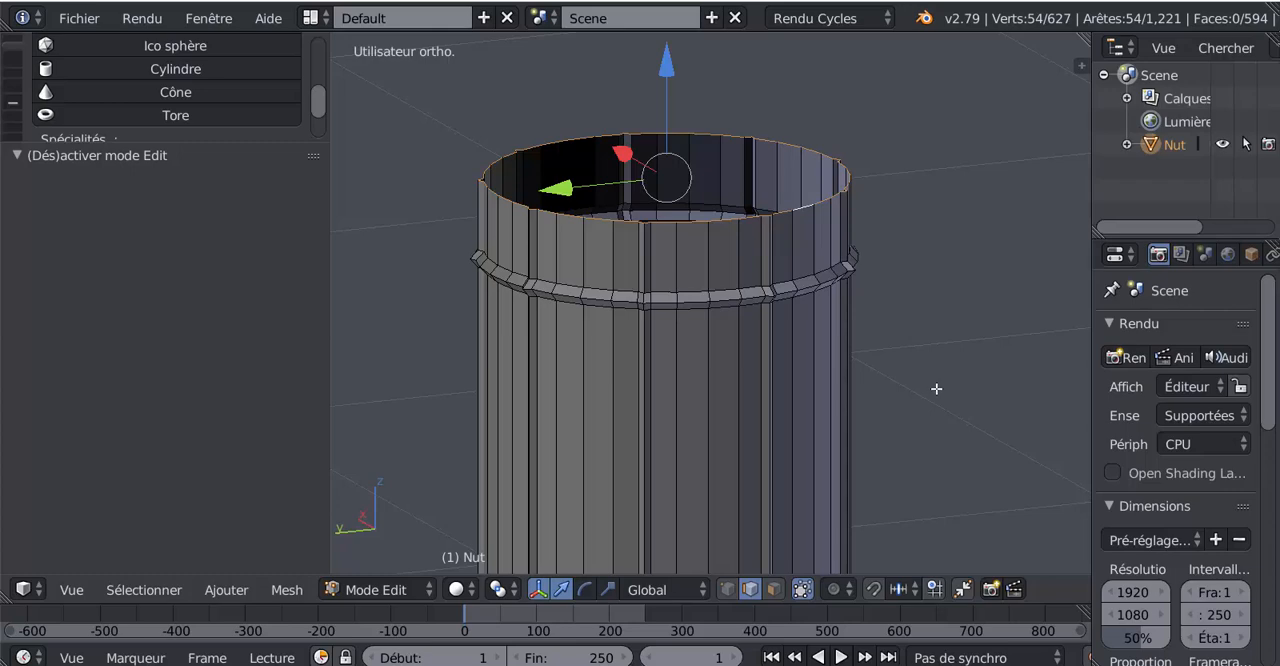
key("e")
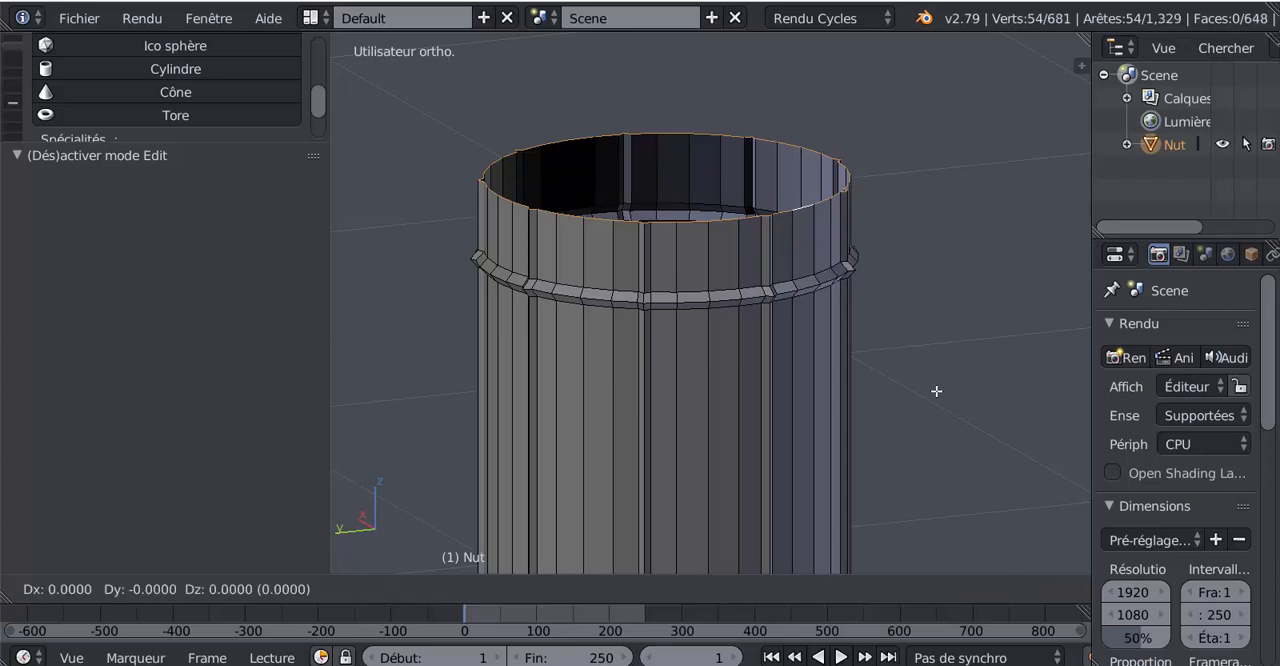
right_click(936, 391)
left_click_drag(665, 74, 668, 68)
scroll(903, 303, "down", 2)
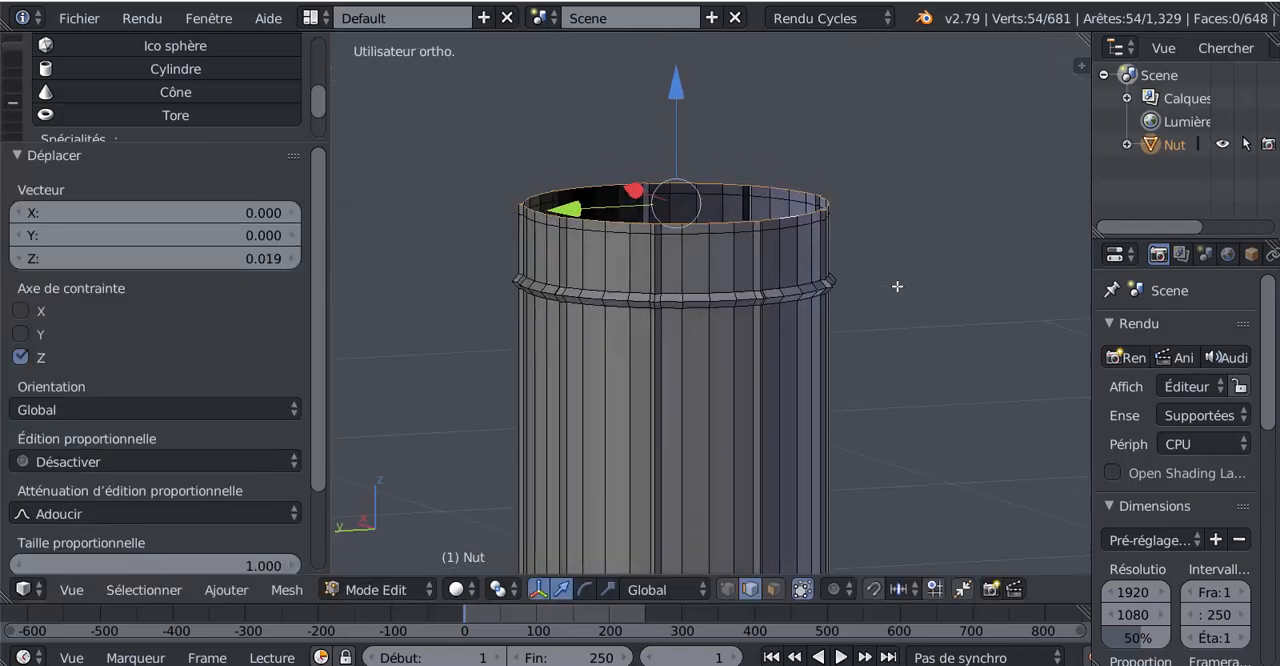
key("s")
left_click(966, 437)
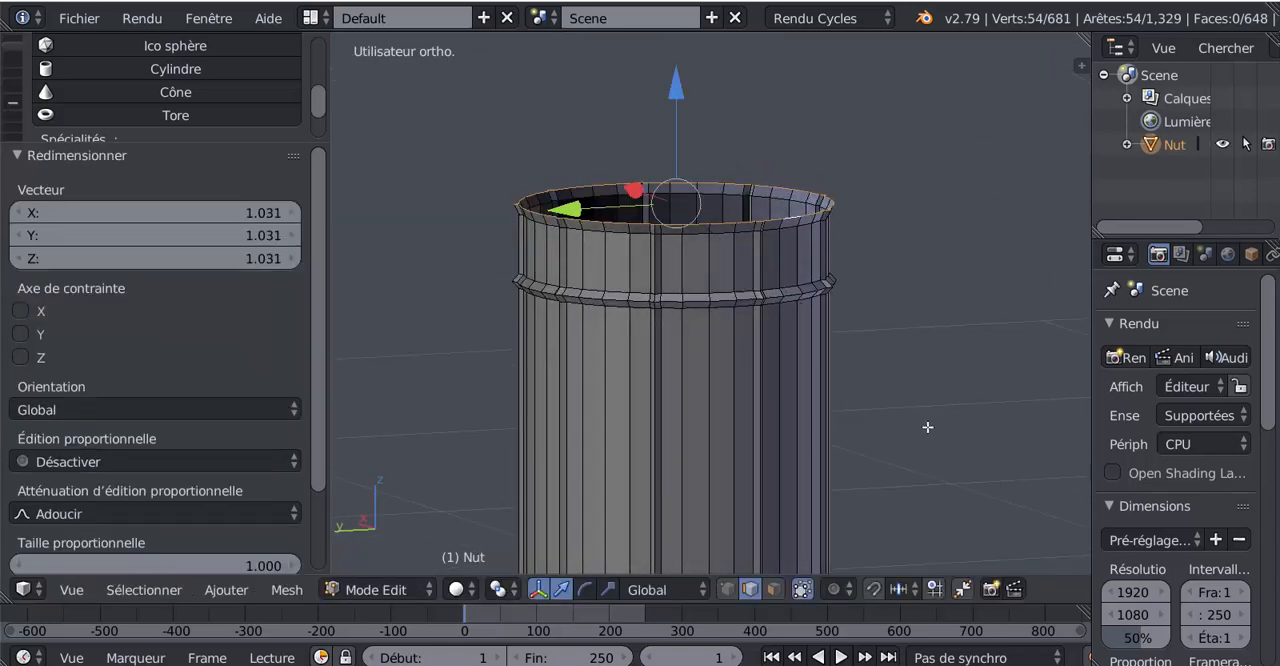
Step: Extrude the flared rim loop again and raise it 0.019 on Z
key("e")
right_click(908, 414)
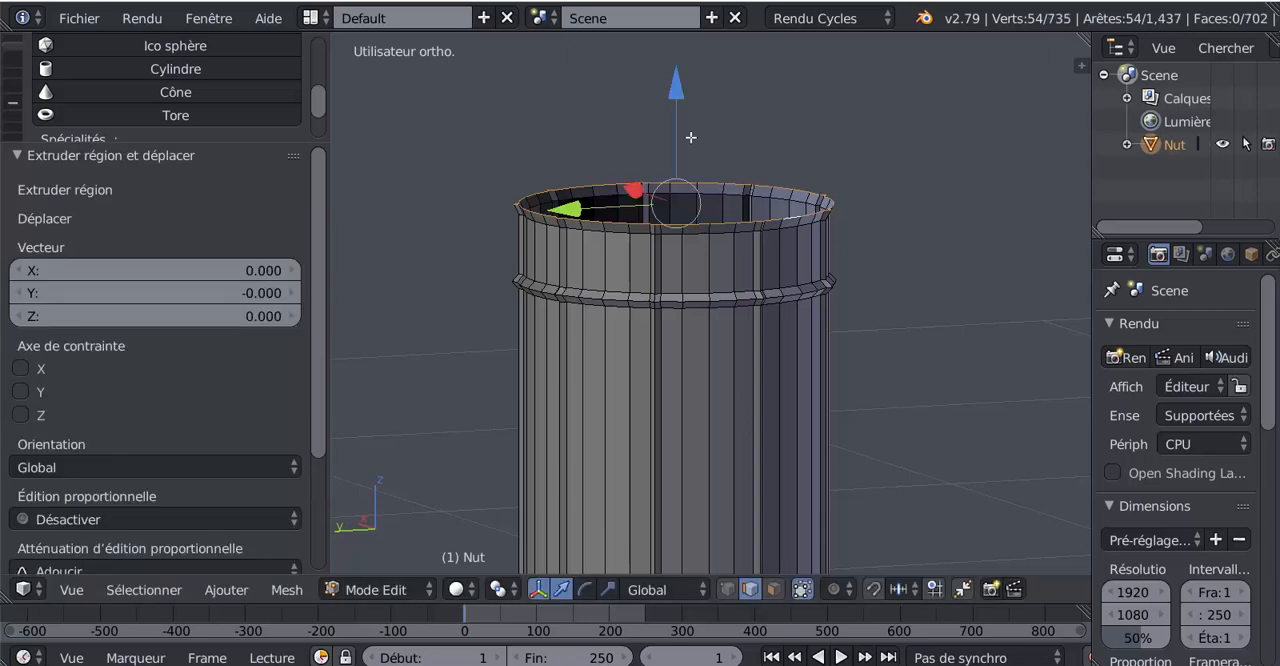
left_click_drag(672, 100, 674, 95)
scroll(675, 167, "up", 1)
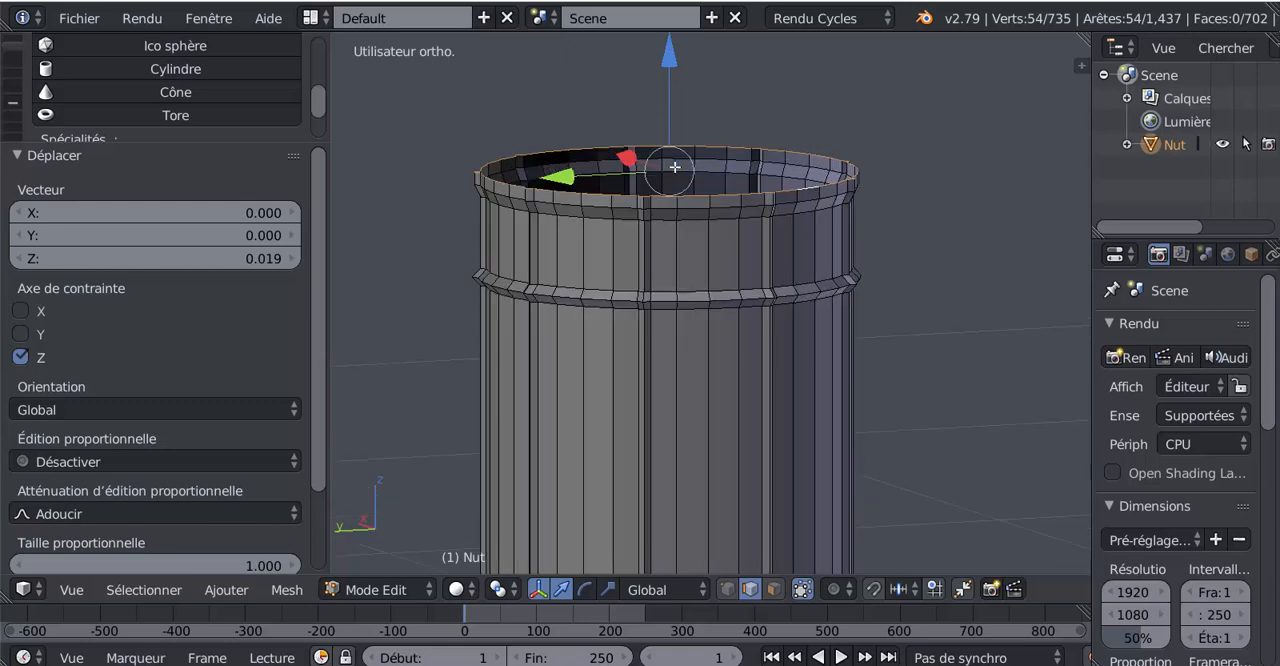
Step: Extrude the top rim loop inward by scaling it to 0.937, giving the sleeve's edge a thickness
middle_click_drag(830, 240, 850, 262)
key("e")
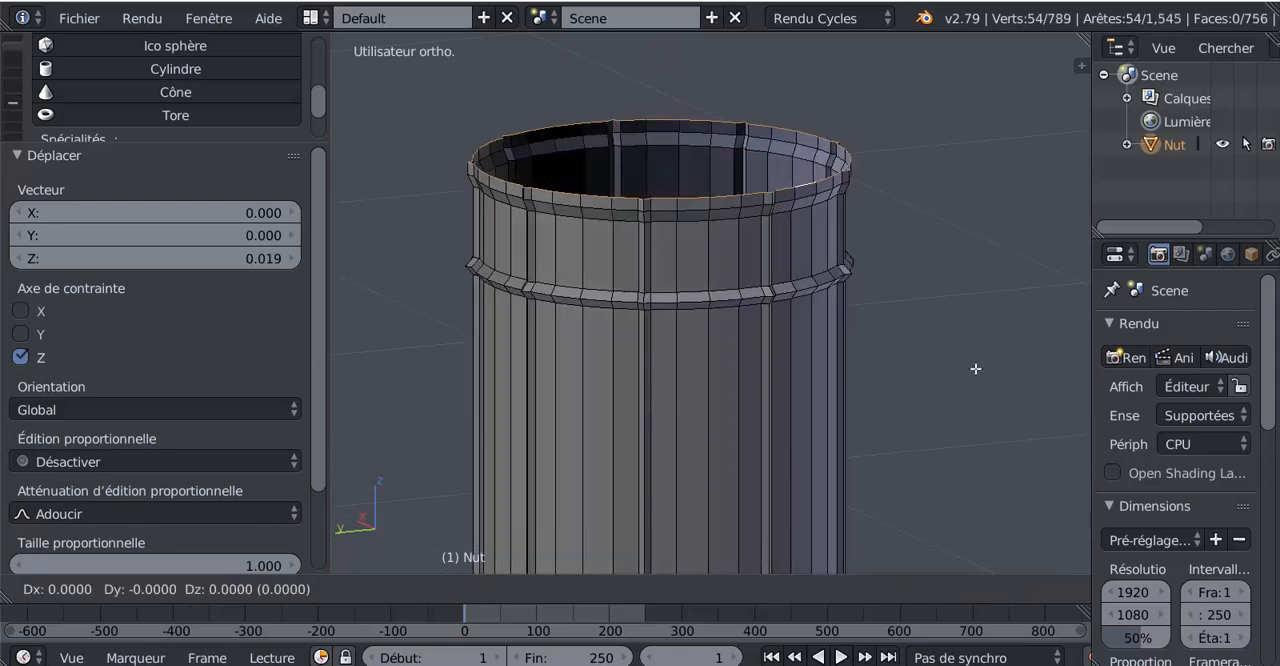
key("s")
left_click(959, 349)
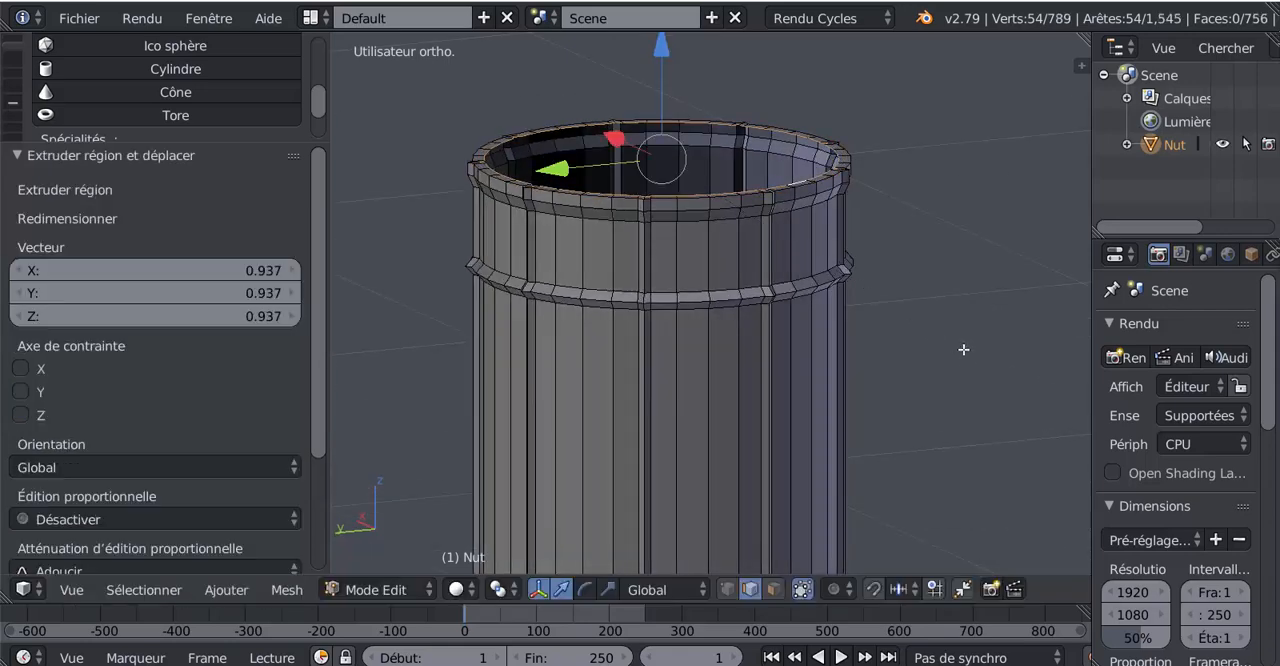
middle_click_drag(959, 349, 966, 510)
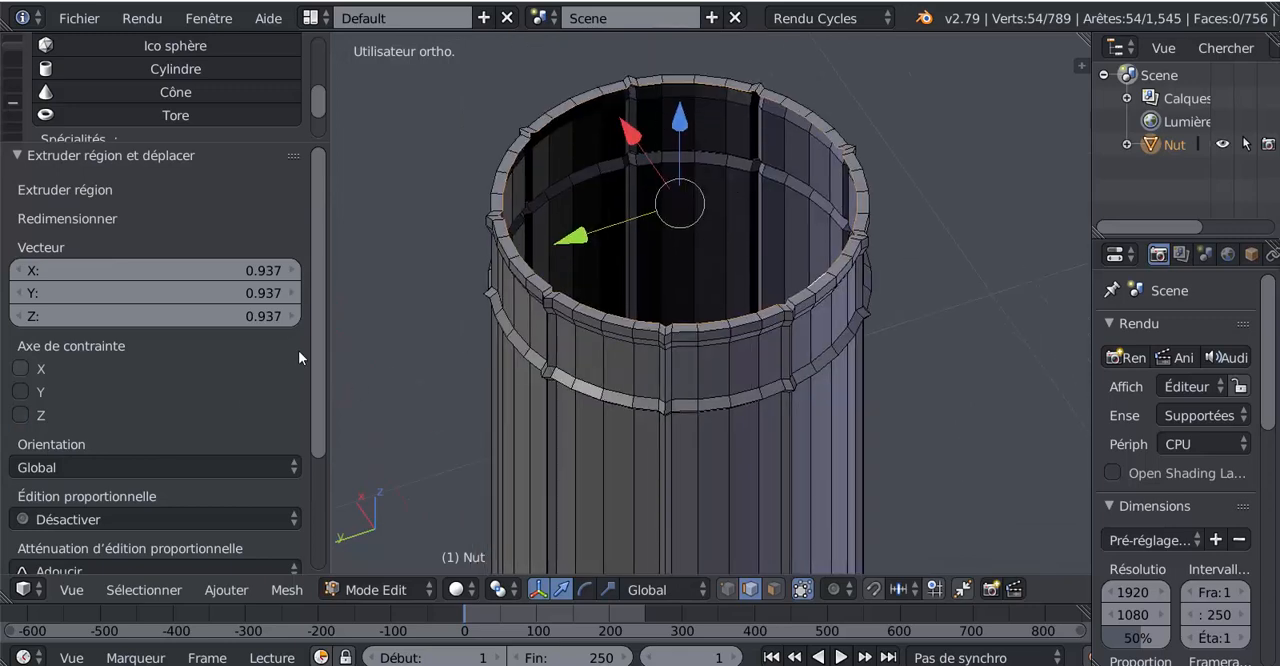
Step: Expand the LoopTools add-on's tools and apply its Circle operation to the selected inner rim loop
scroll(318, 120, "down", 3)
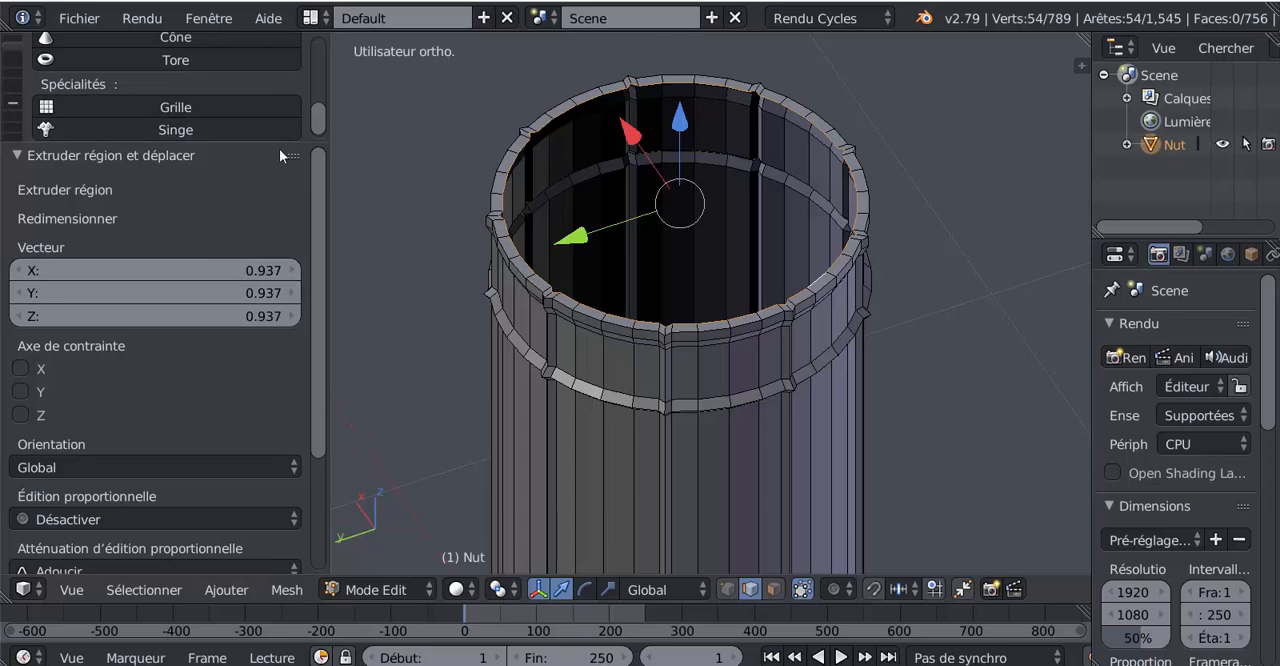
left_click_drag(280, 154, 280, 299)
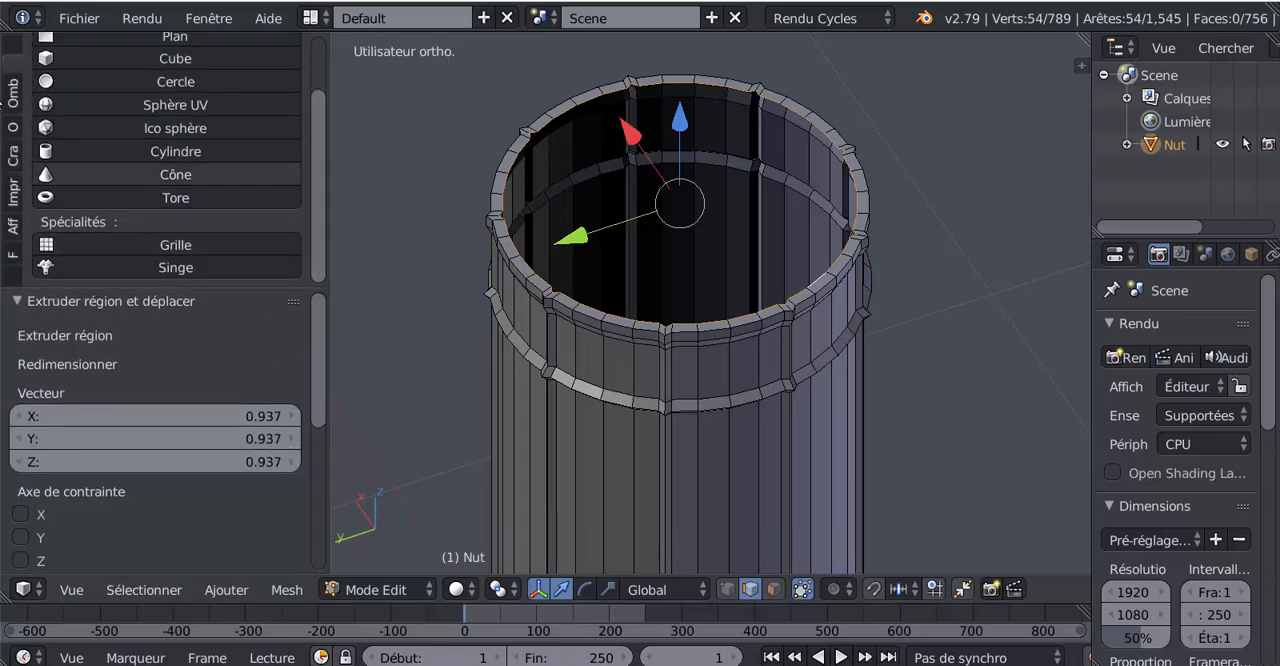
left_click(14, 52)
left_click_drag(322, 55, 318, 267)
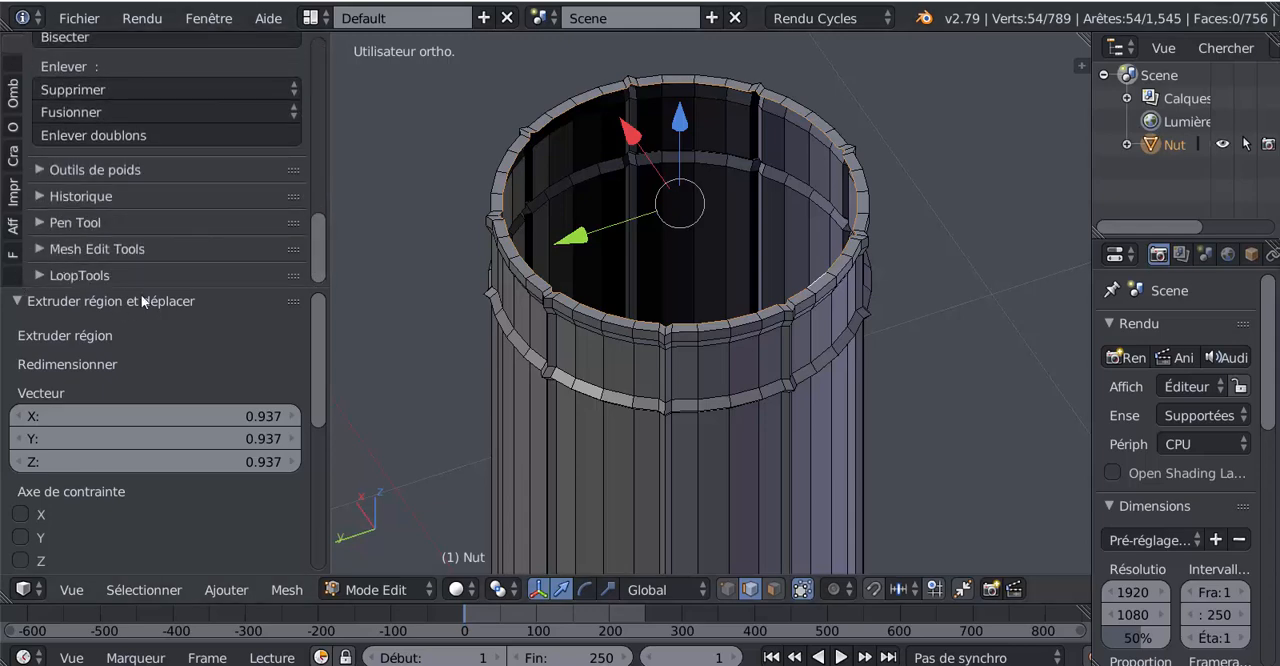
left_click_drag(154, 289, 154, 525)
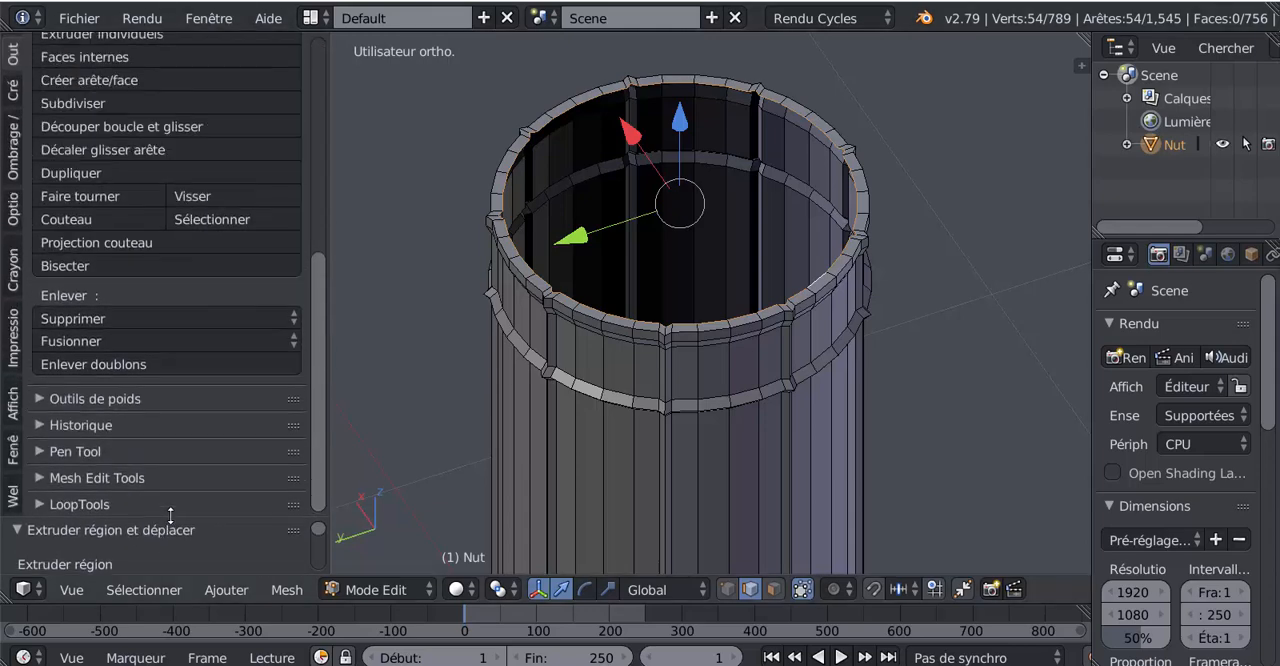
left_click(12, 52)
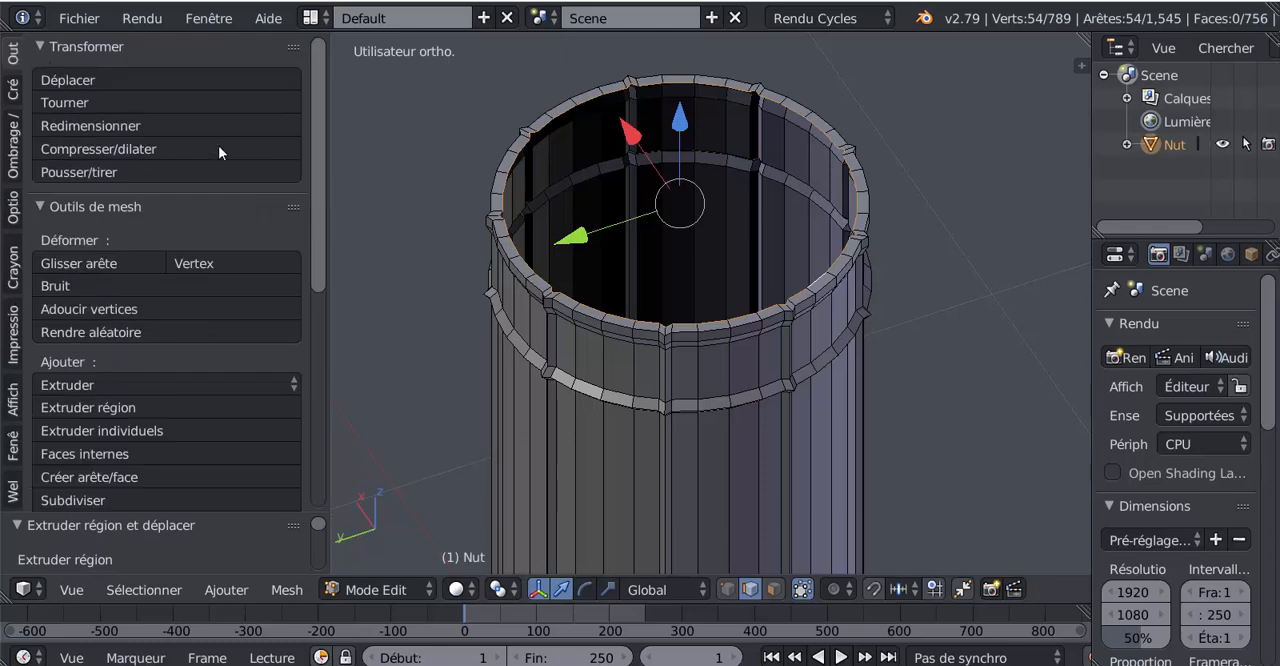
left_click_drag(322, 110, 318, 346)
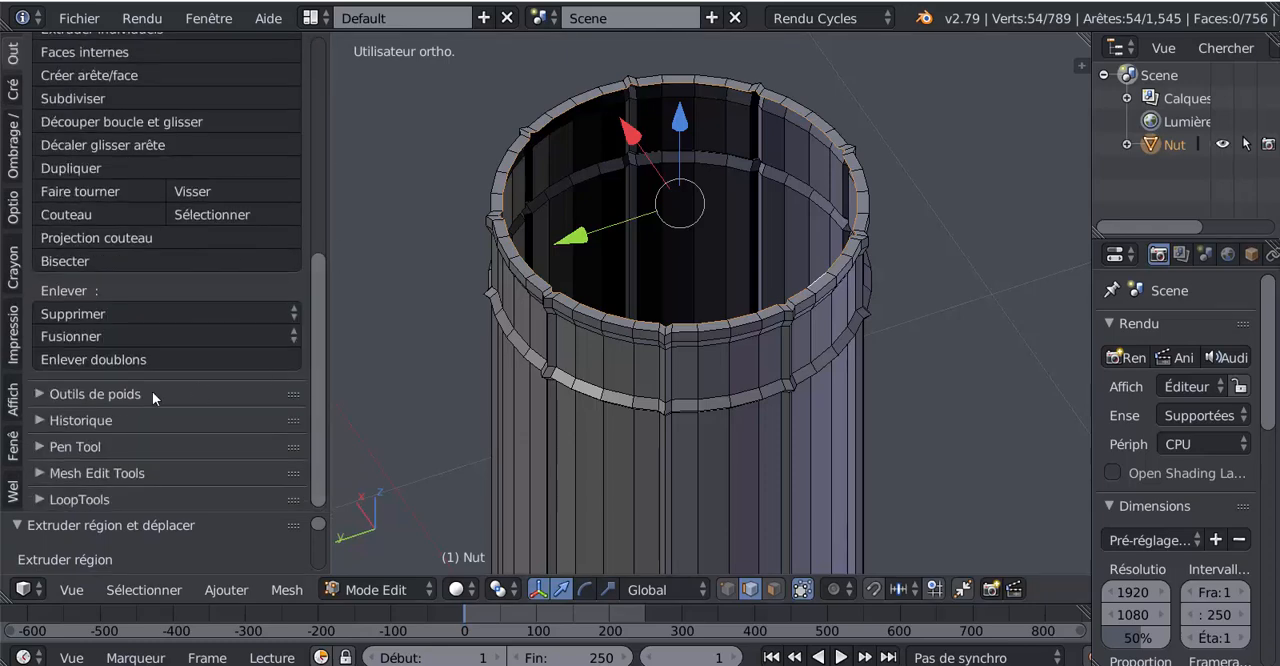
left_click(43, 500)
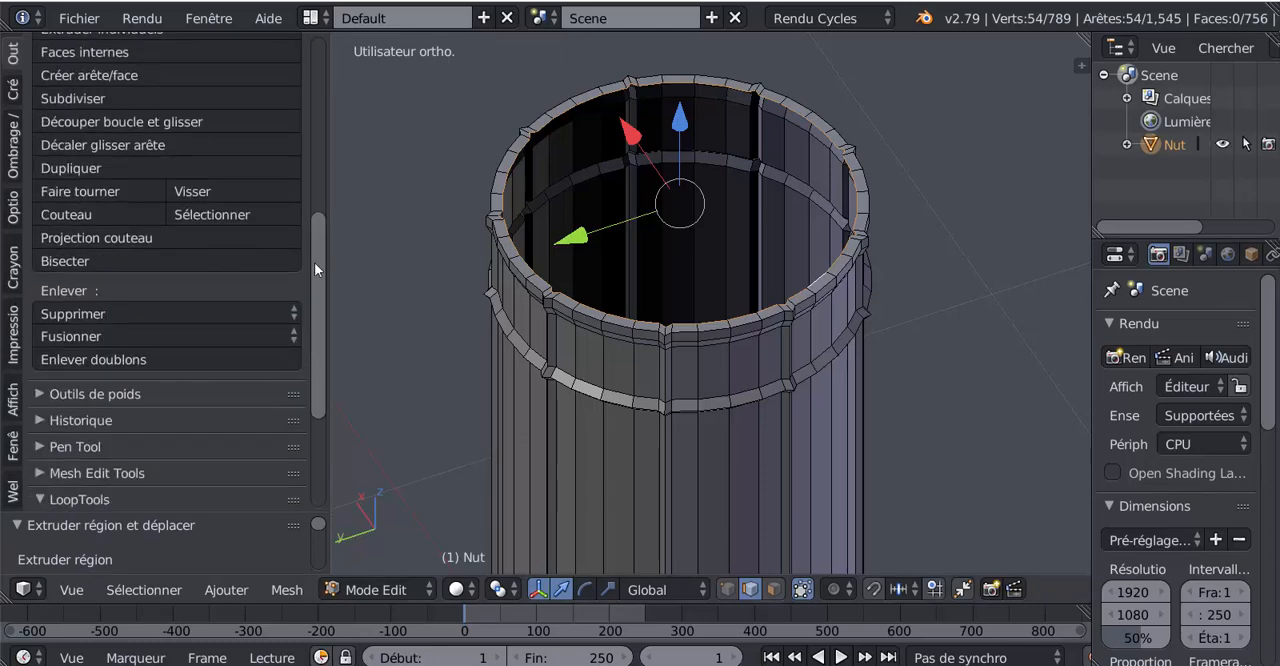
left_click_drag(314, 262, 315, 398)
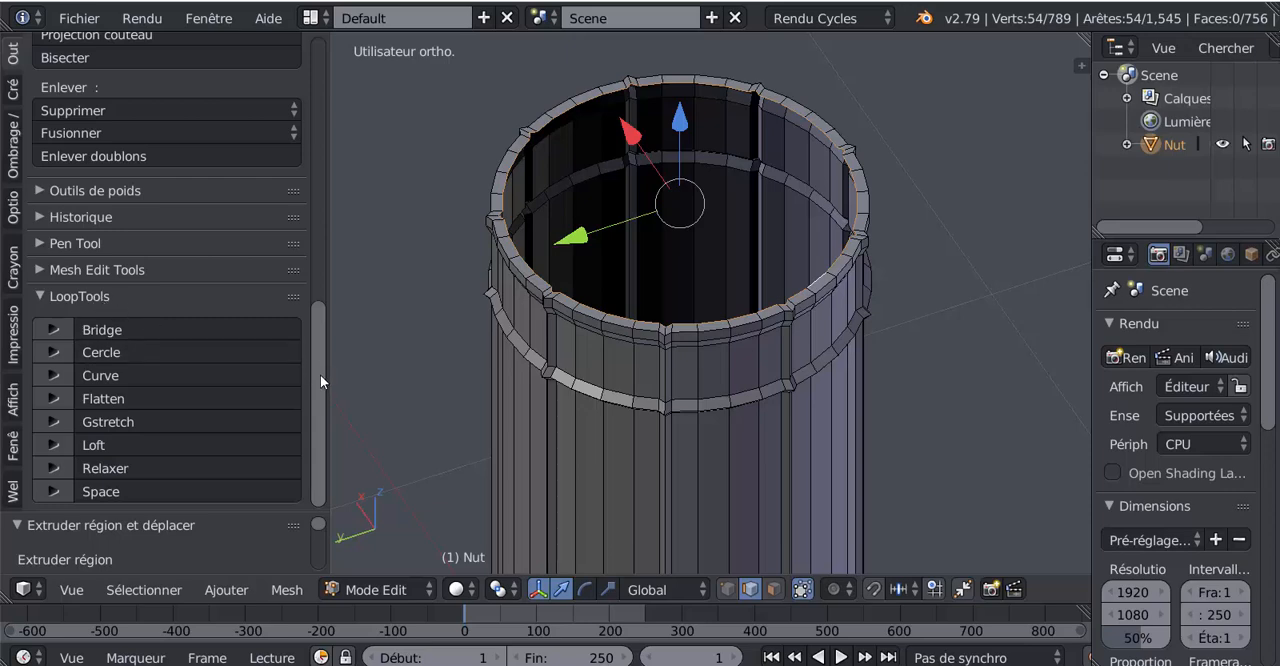
left_click(80, 20)
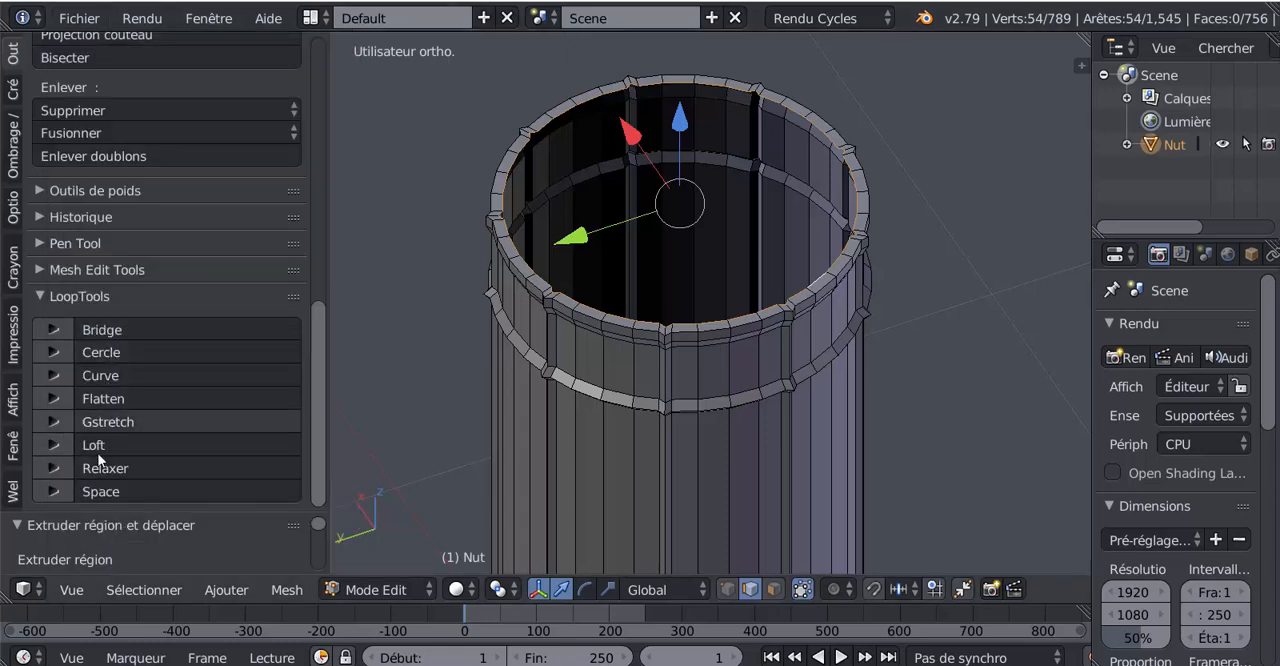
left_click(100, 354)
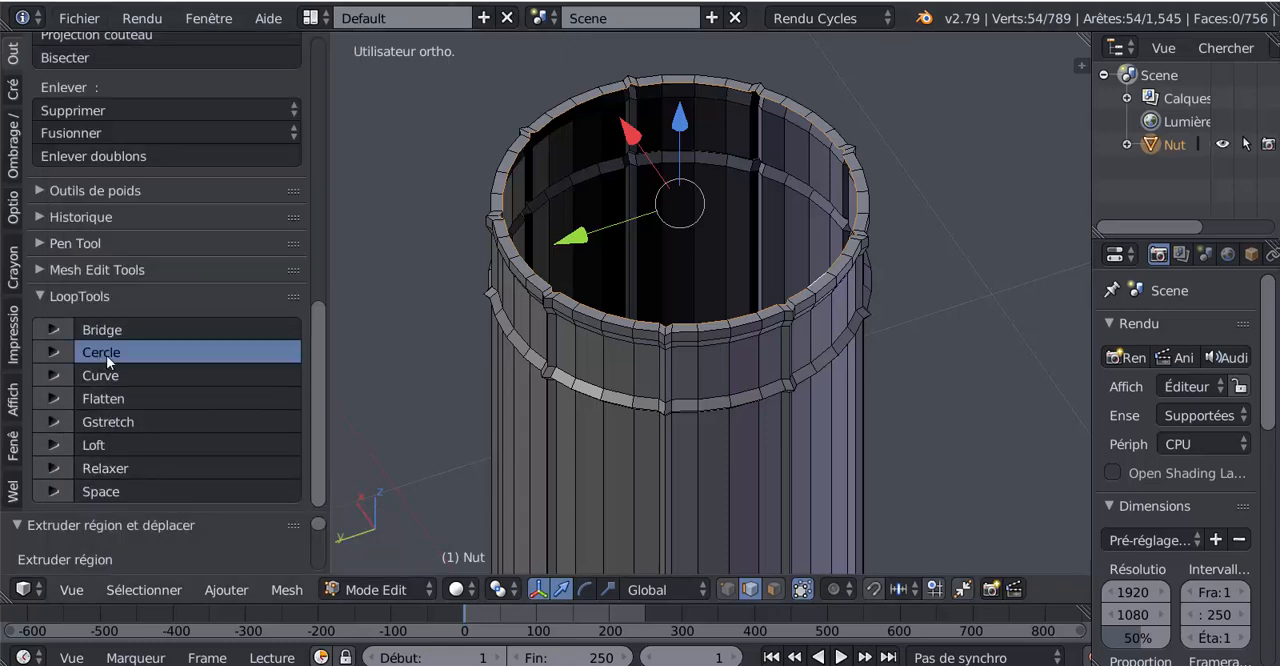
Step: Rotate the inner rim loop by about -6.25 degrees in top view to align it with the outer vertices
middle_click_drag(966, 349, 939, 471)
key("KP_7")
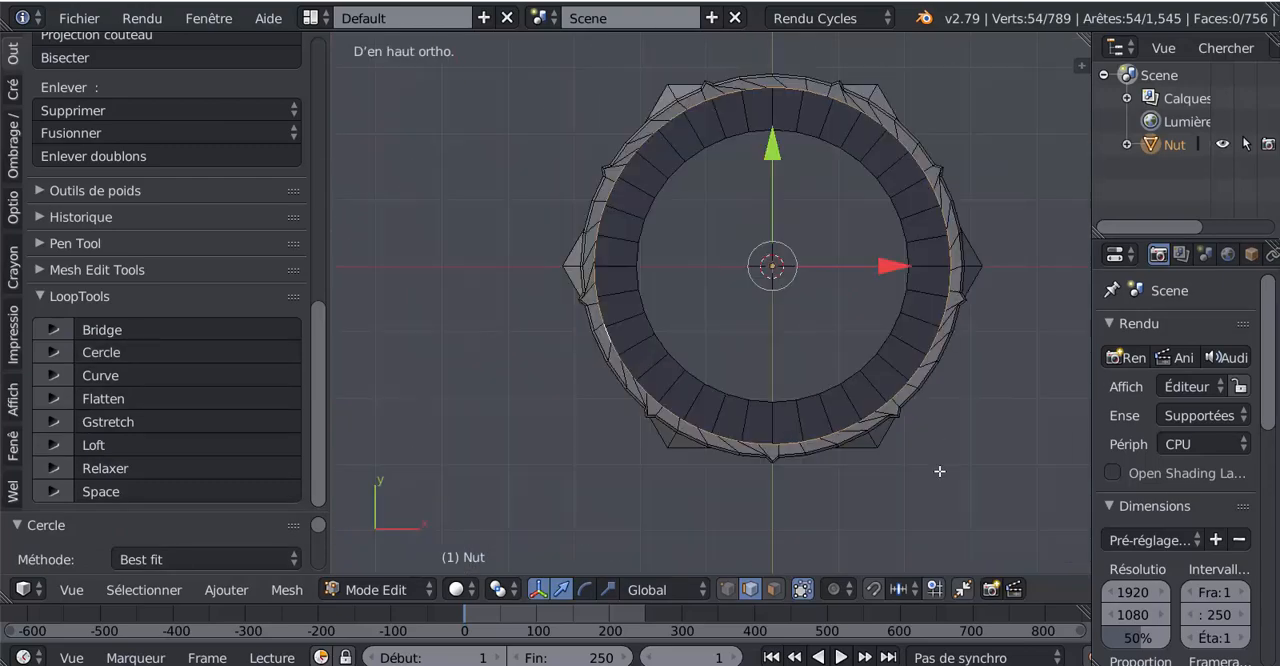
middle_click_drag(793, 454, 667, 438, "shift")
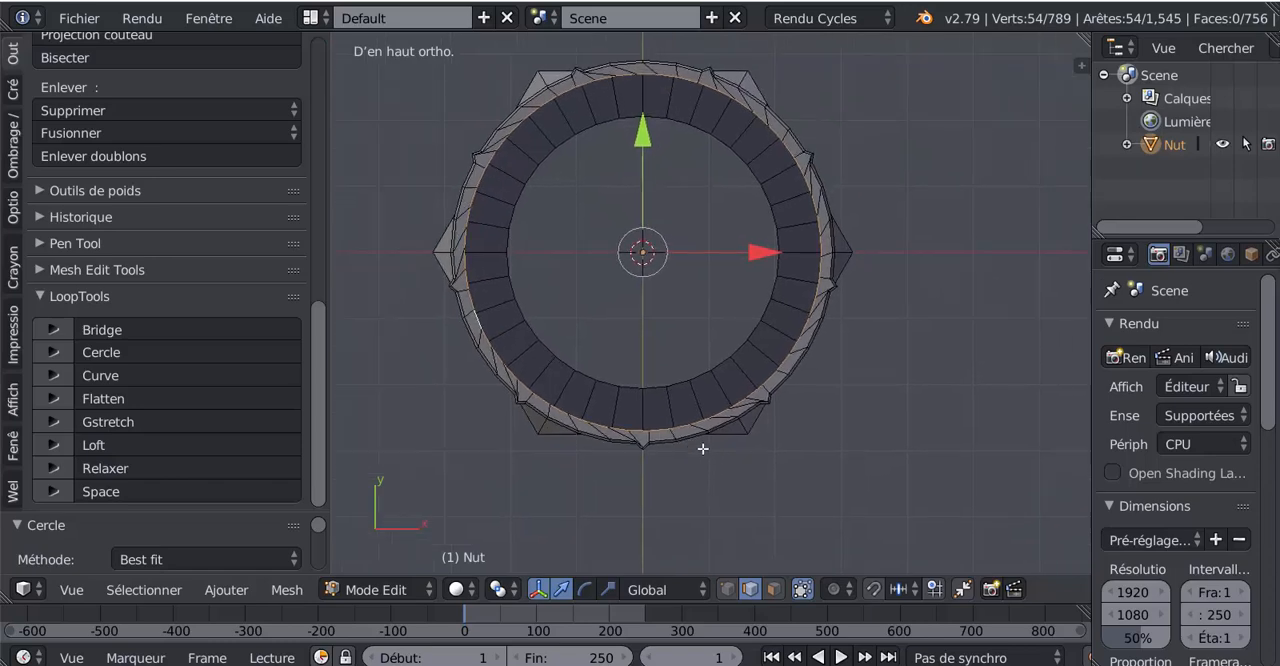
scroll(725, 425, "up", 2)
scroll(843, 157, "down", 2)
key("r")
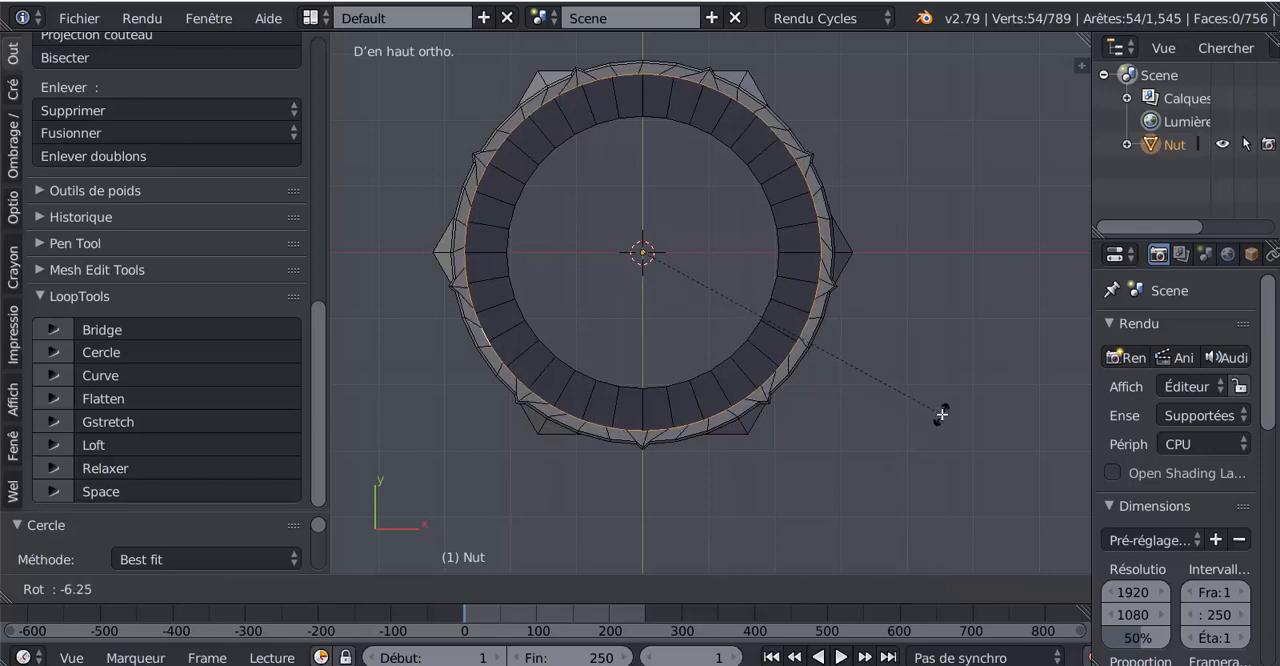
left_click(942, 415)
middle_click_drag(771, 503, 815, 278)
scroll(764, 251, "up", 1)
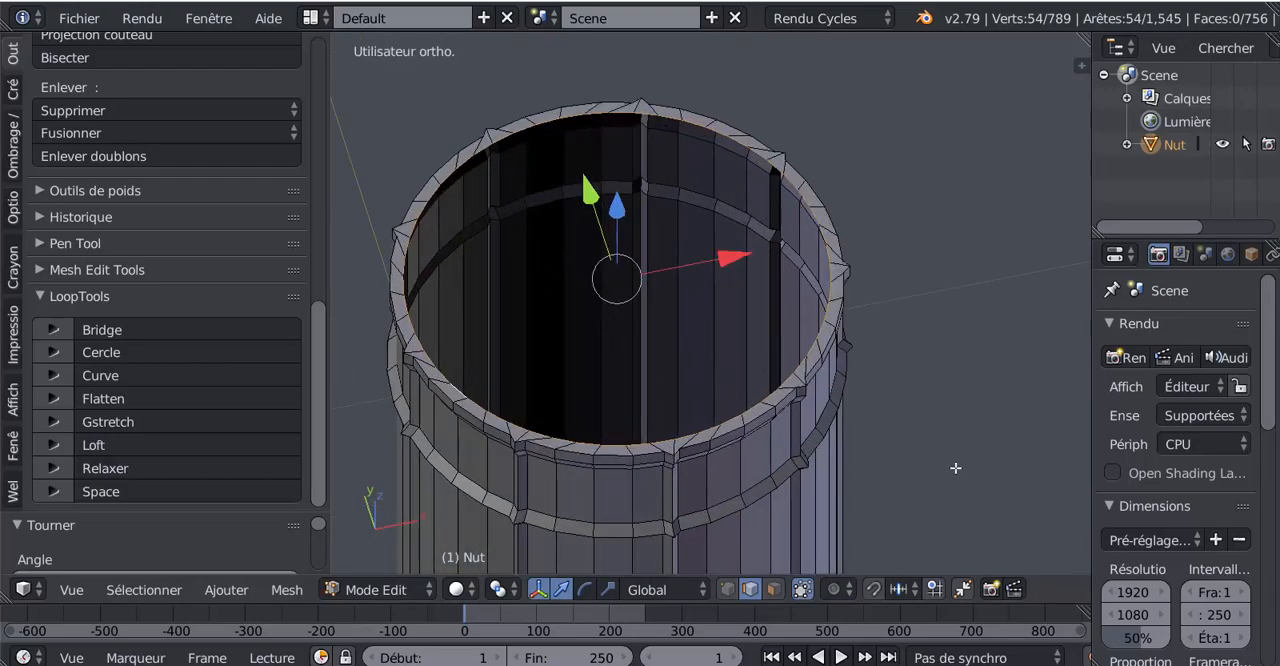
middle_click_drag(956, 468, 889, 475)
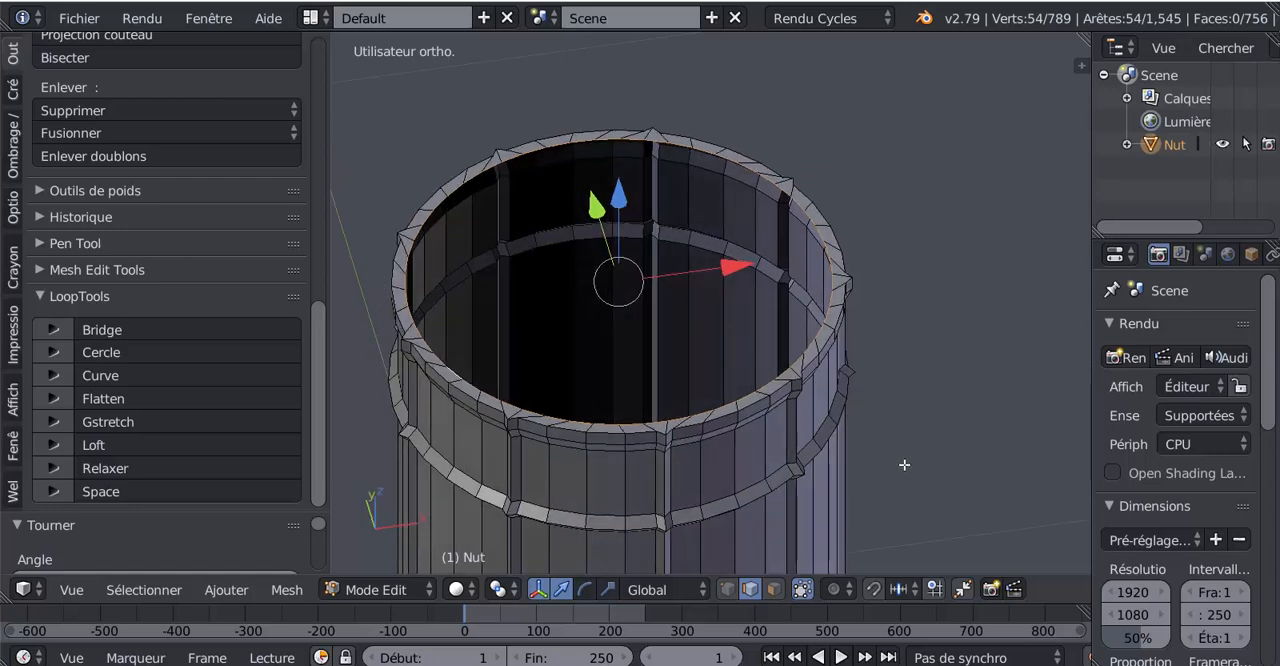
Step: Check the rim in object mode, return to edit mode and switch to vertex selection
key("Tab")
key("Tab")
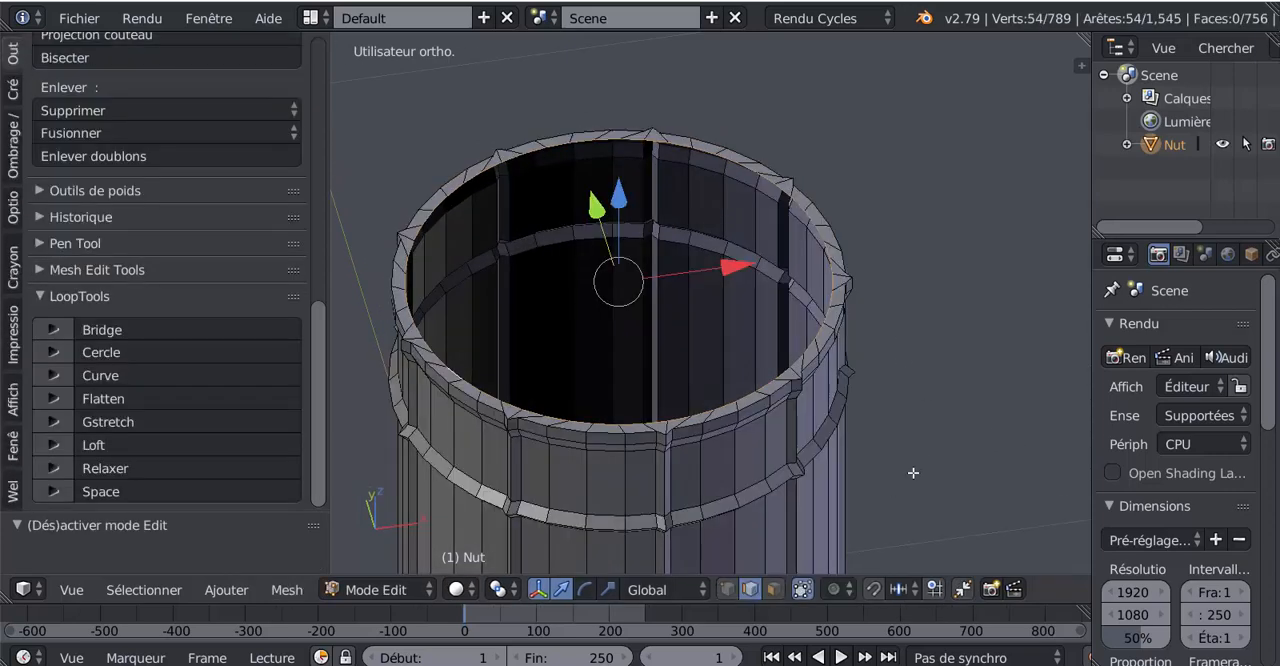
left_click(733, 589)
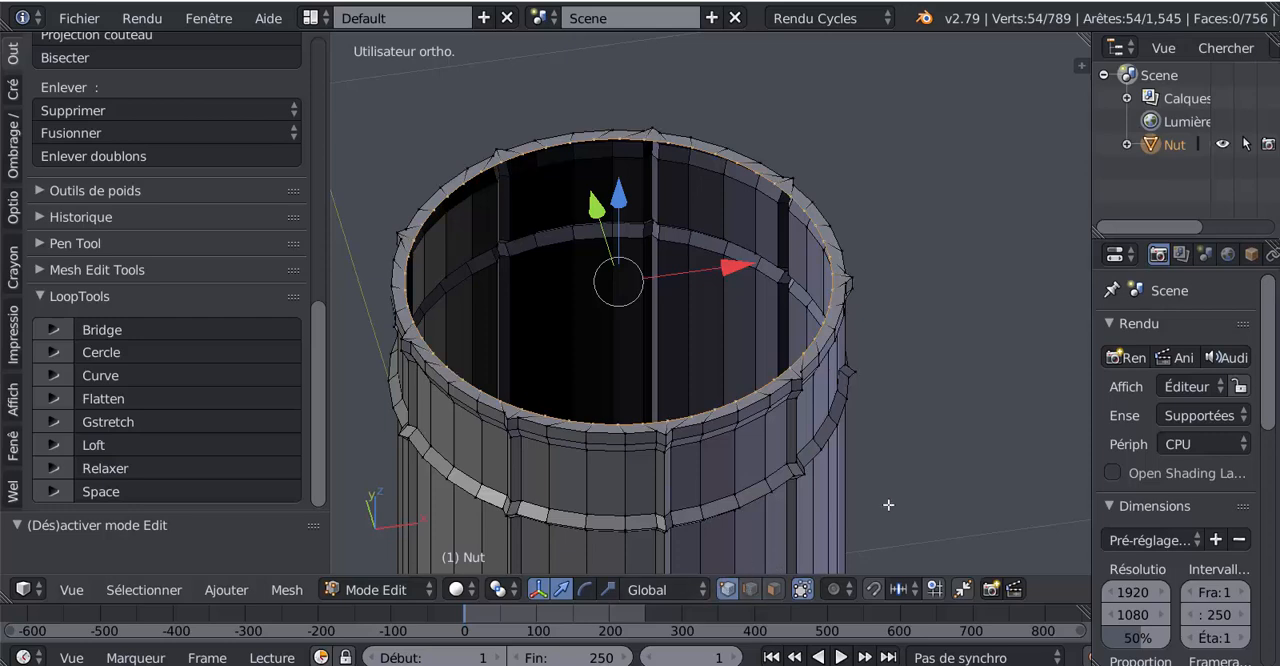
Step: Scale the inner rim loop slightly inward, then extrude it and move it down inside the sleeve to form the inner wall
key("s")
left_click(962, 483)
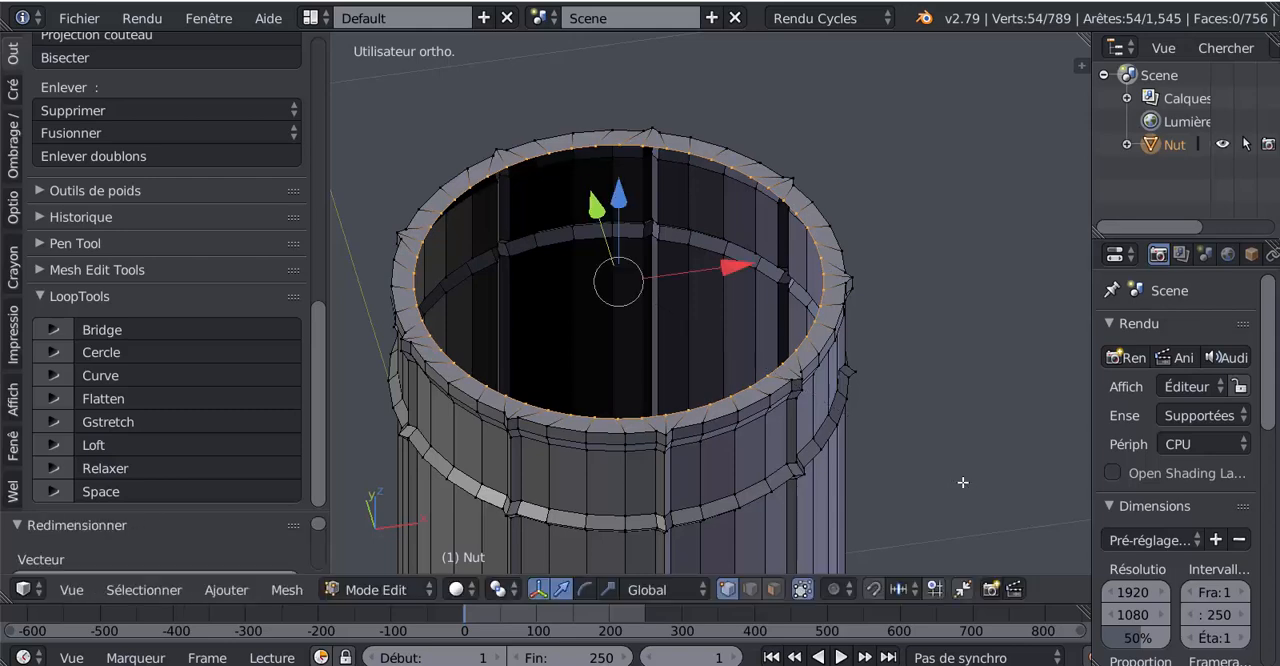
middle_click_drag(897, 464, 896, 430)
key("e")
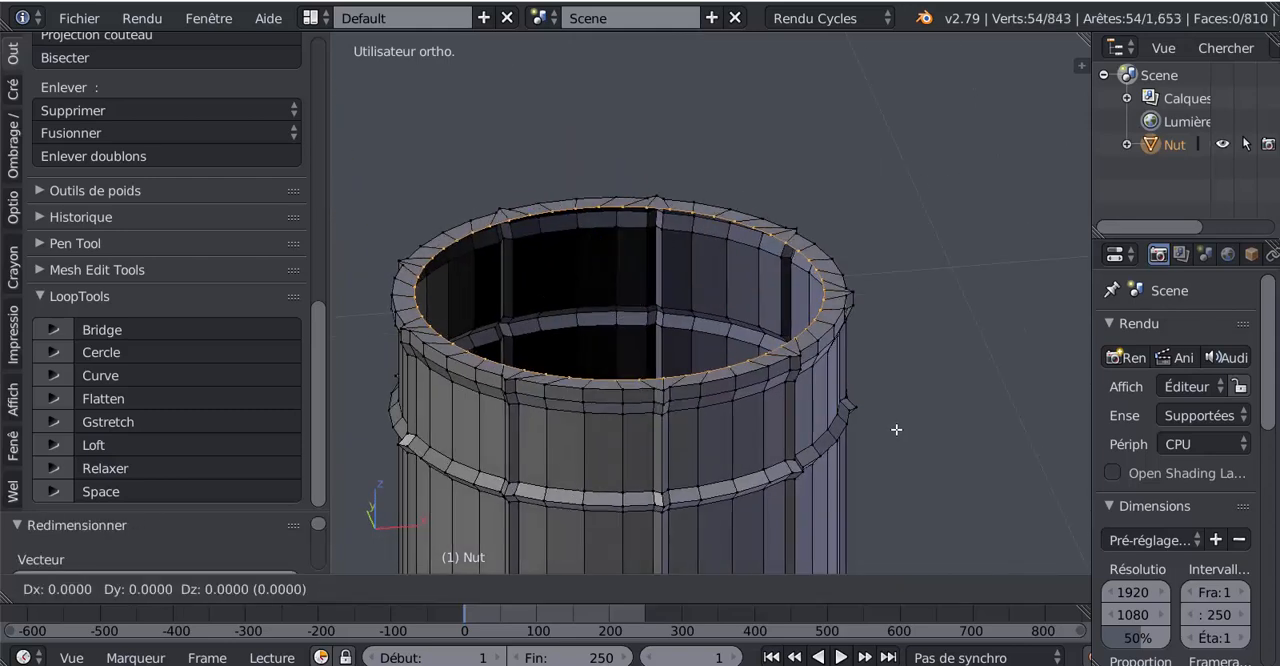
right_click(897, 429)
left_click_drag(621, 188, 613, 340)
Step: Select the sleeve's bottom outer edge loop above the nut and bevel it slightly with 3 segments
key("Tab")
scroll(623, 436, "down", 8)
middle_click_drag(697, 480, 646, 342)
scroll(646, 336, "up", 3)
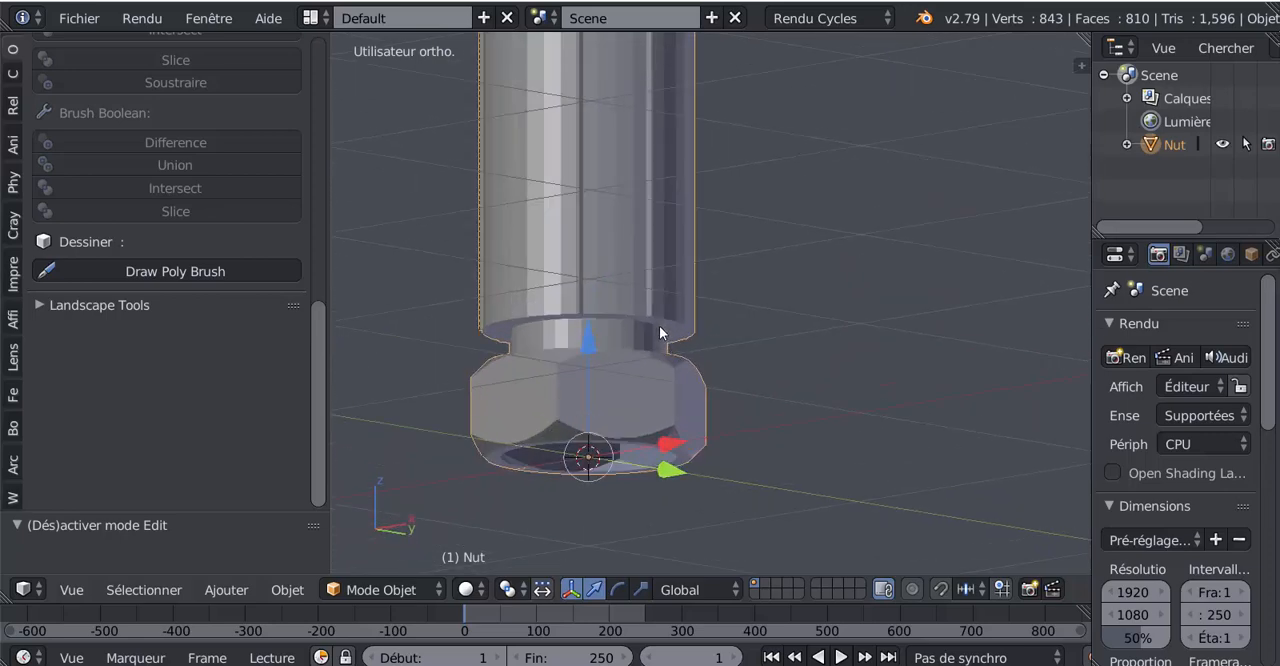
key("Tab")
scroll(625, 334, "up", 3)
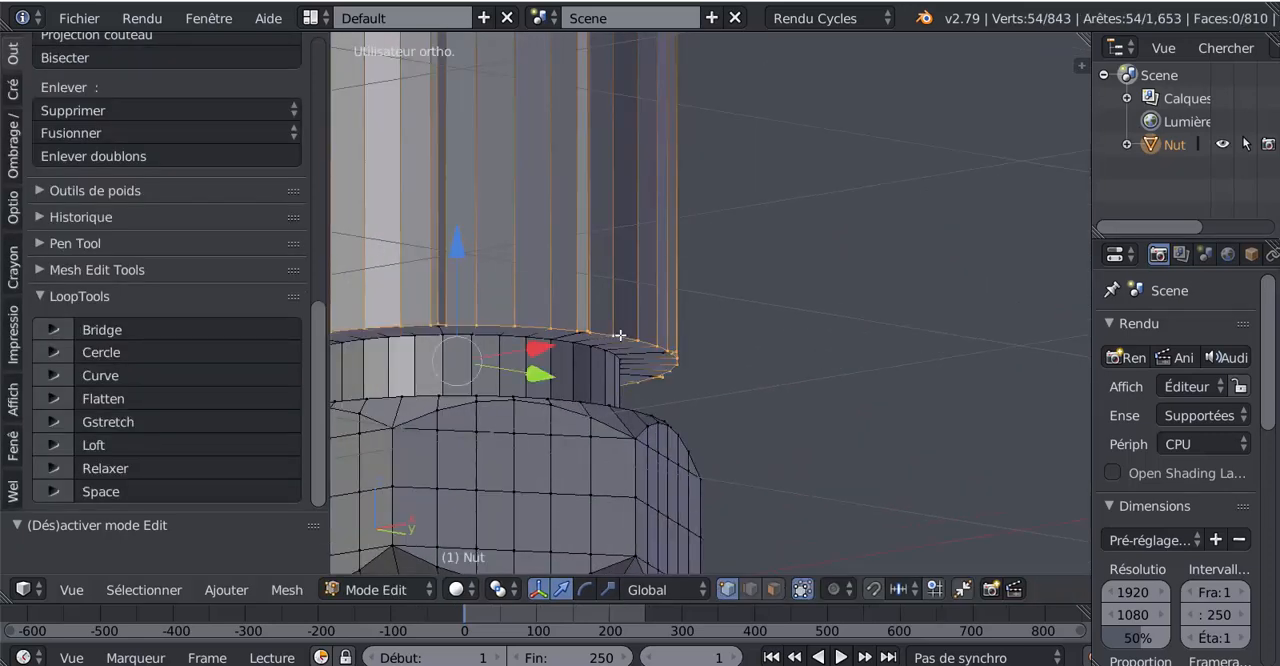
middle_click_drag(747, 365, 883, 351, "shift")
scroll(883, 351, "down", 2)
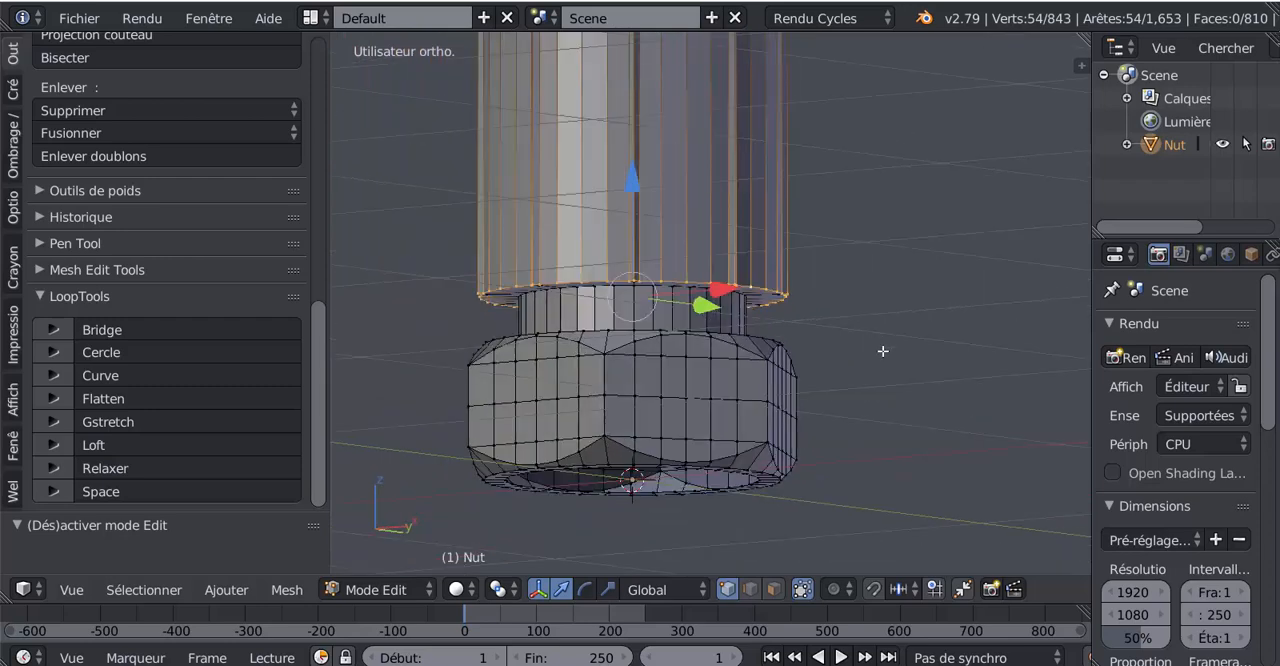
scroll(759, 359, "up", 2)
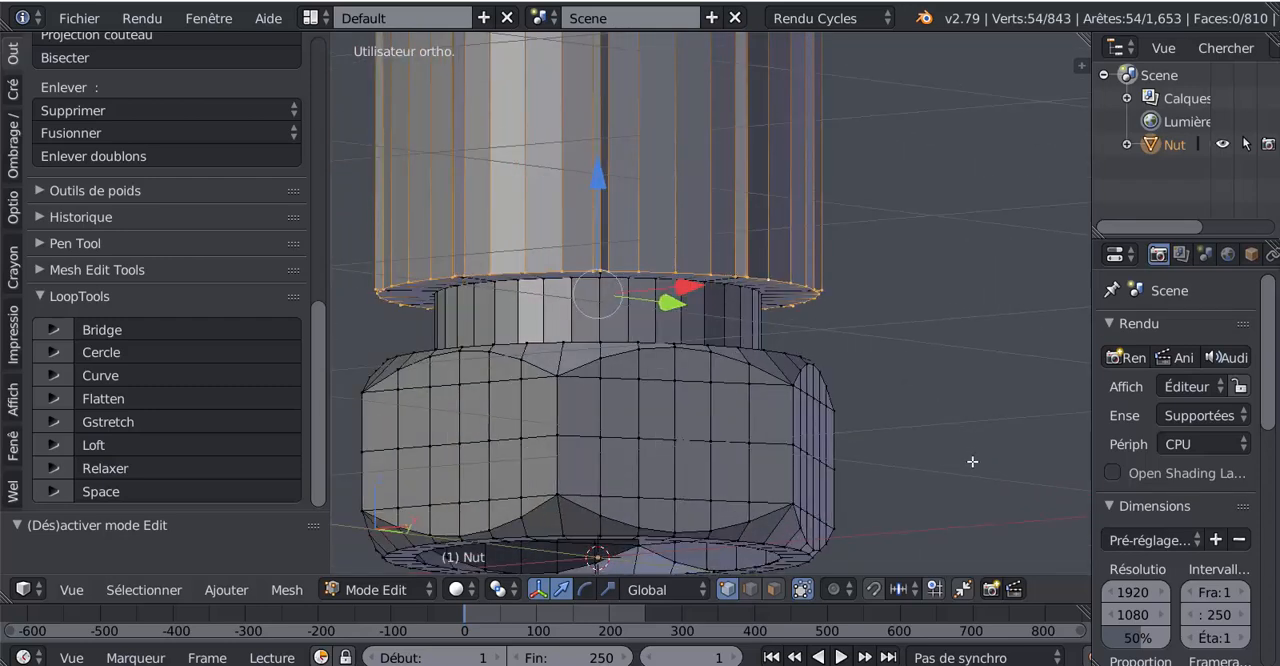
key("ctrl+b")
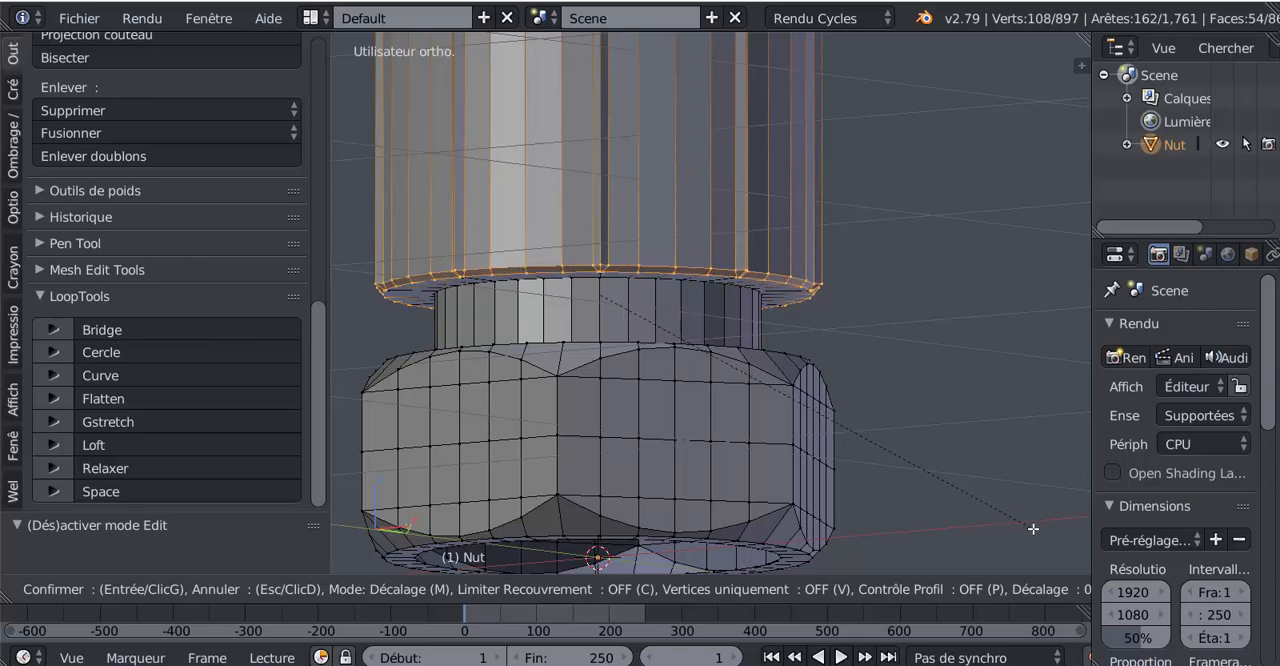
scroll(1033, 528, "up", 1)
scroll(1033, 528, "up", 1)
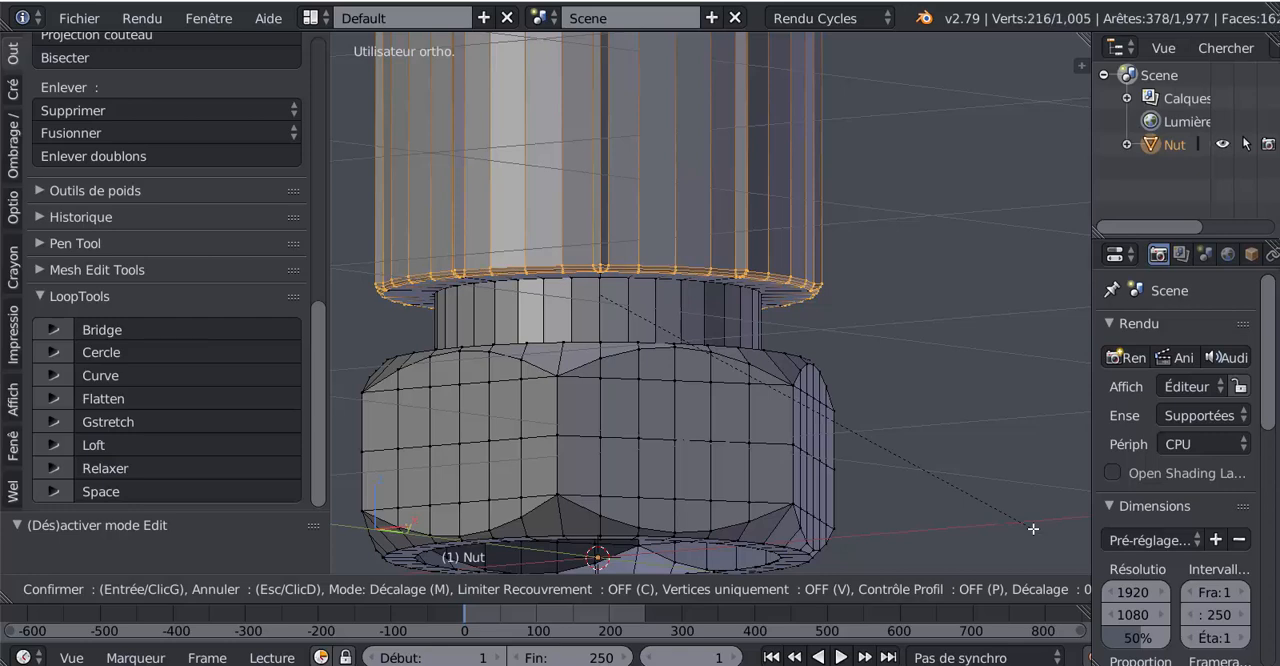
left_click(993, 481)
Step: Check the beveled lower edge and the whole fitting in object mode from the side
key("Tab")
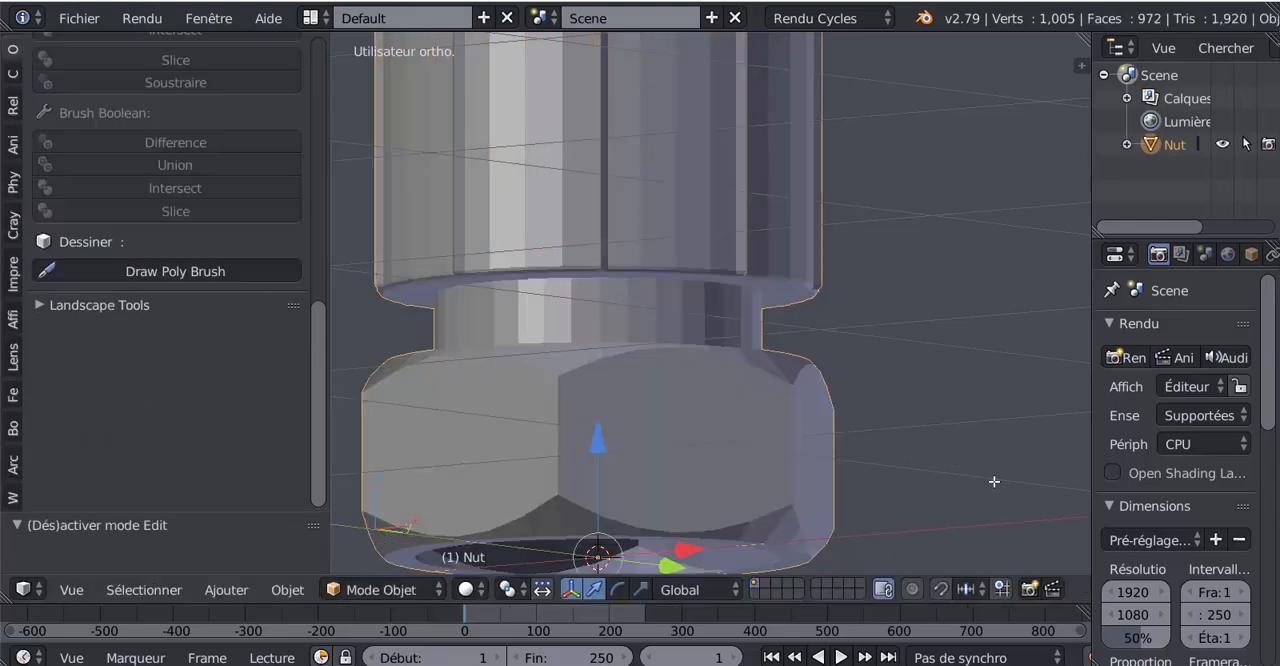
scroll(804, 366, "down", 3)
mouse_move(746, 386)
middle_mouse_down()
mouse_move(681, 397)
mouse_move(730, 400)
middle_mouse_up()
scroll(730, 400, "down", 1)
scroll(732, 399, "down", 4)
middle_click_drag(790, 364, 727, 423, "shift")
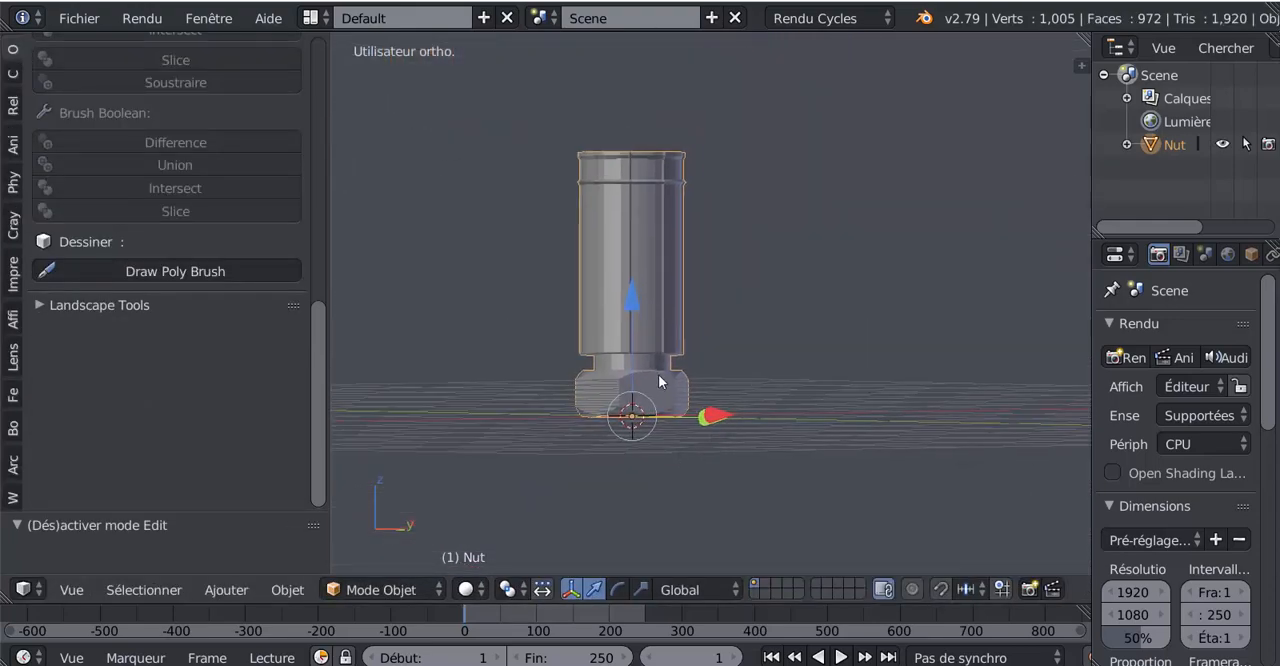
middle_click_drag(658, 376, 716, 398)
scroll(918, 409, "up", 2)
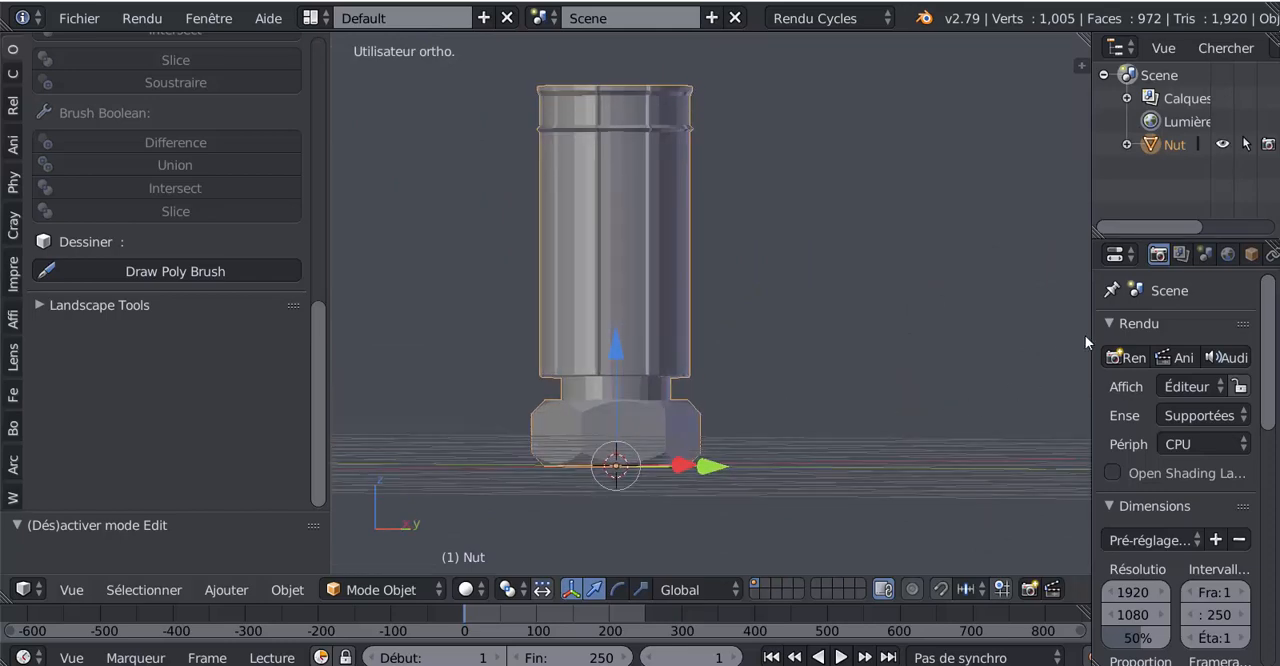
Step: Widen the properties area and add a Subdivision Surface modifier to the Nut object
left_click_drag(1088, 332, 903, 330)
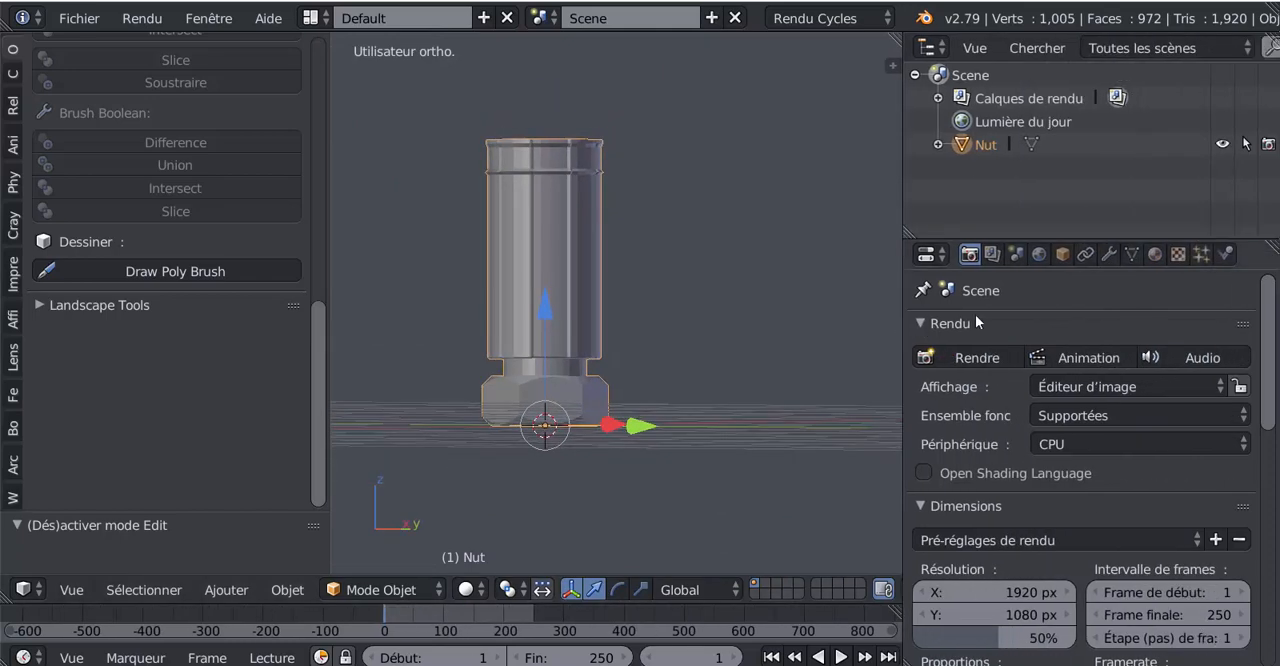
left_click(1109, 254)
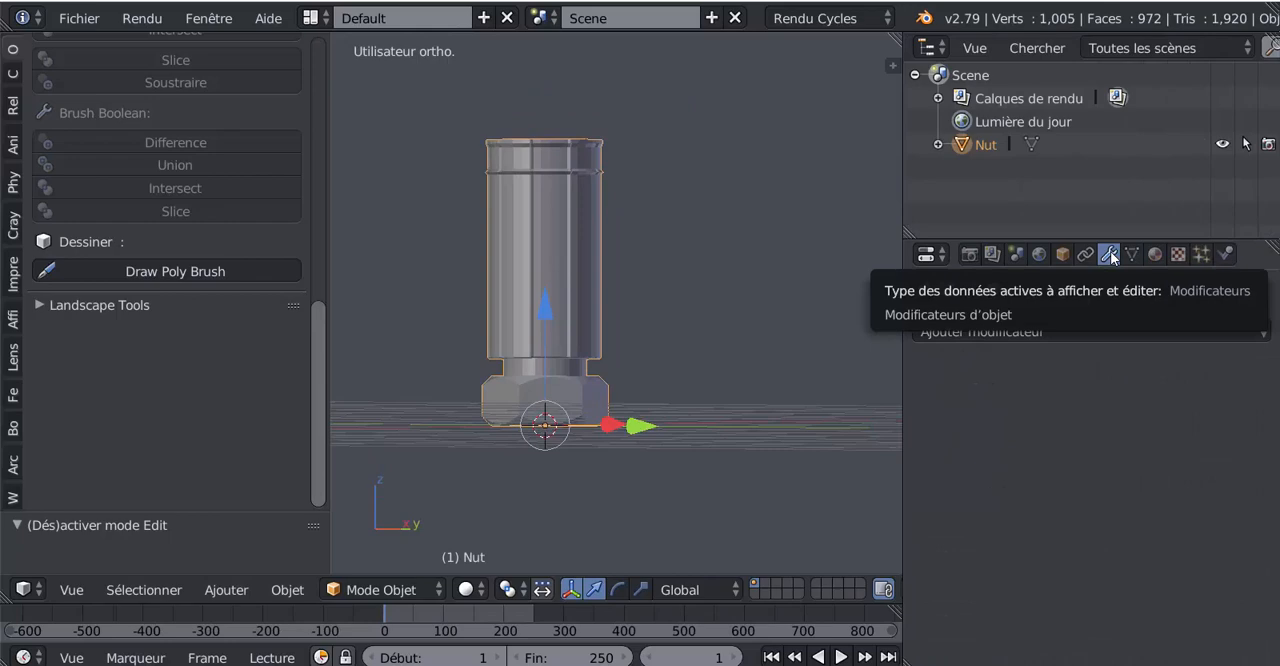
left_click(1069, 327)
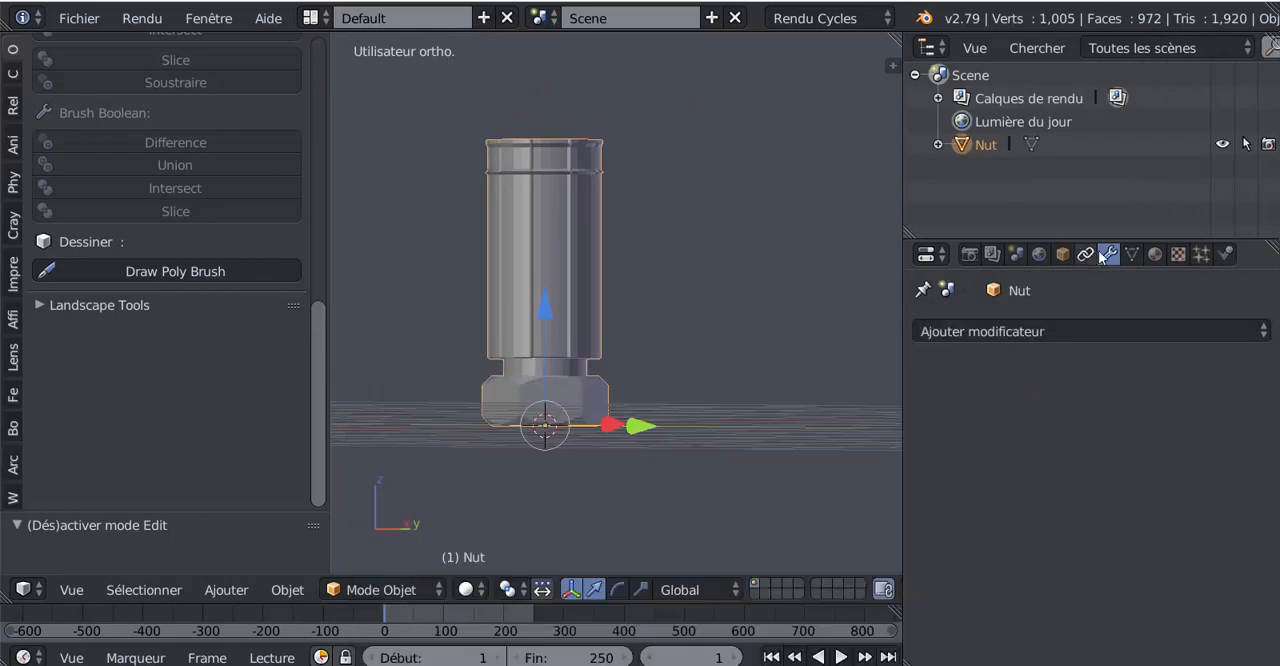
left_click(1065, 331)
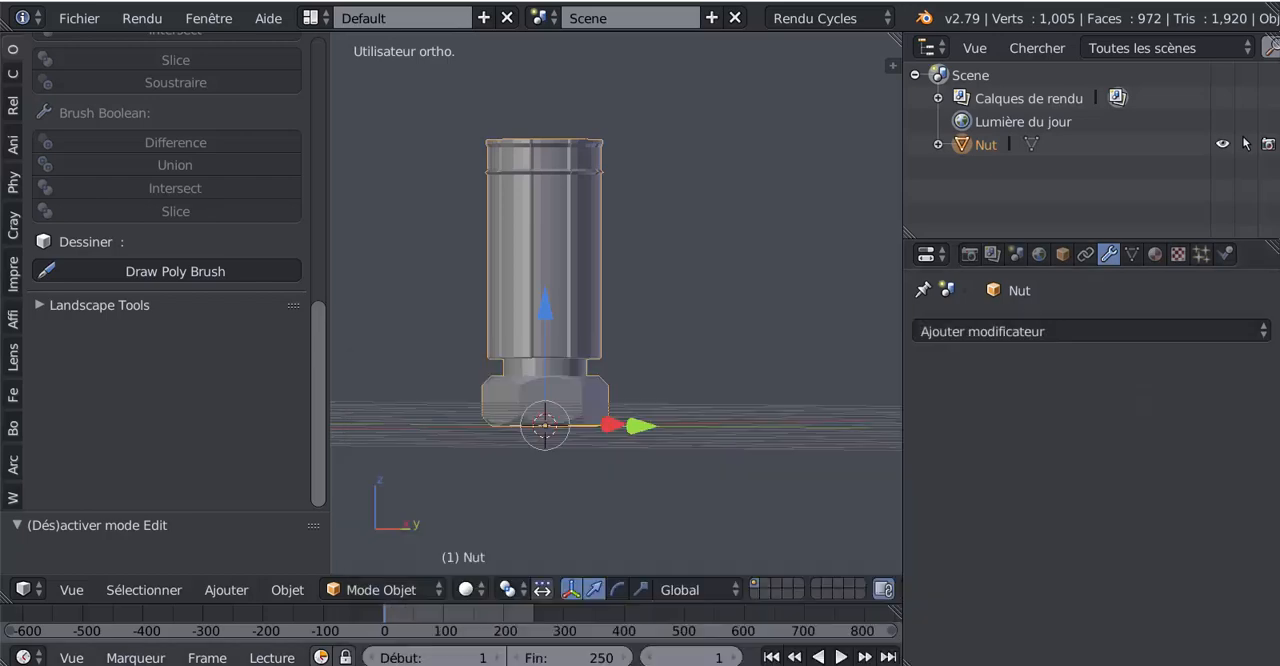
left_click(1063, 331)
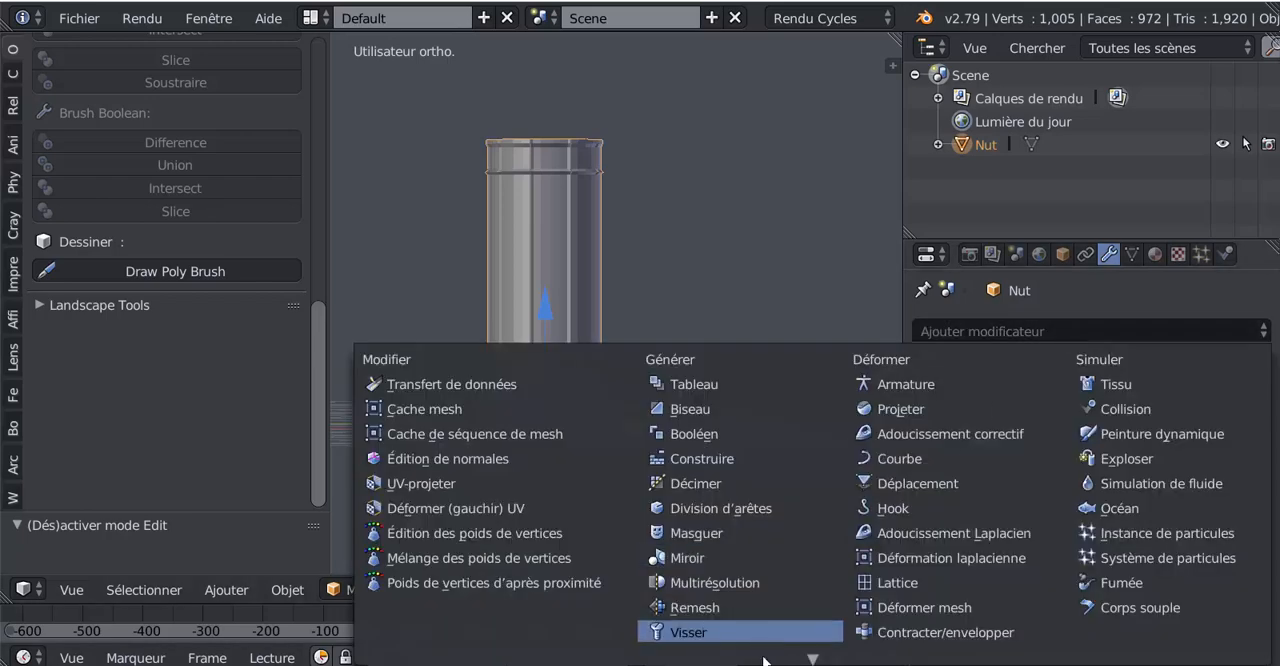
left_click(752, 597)
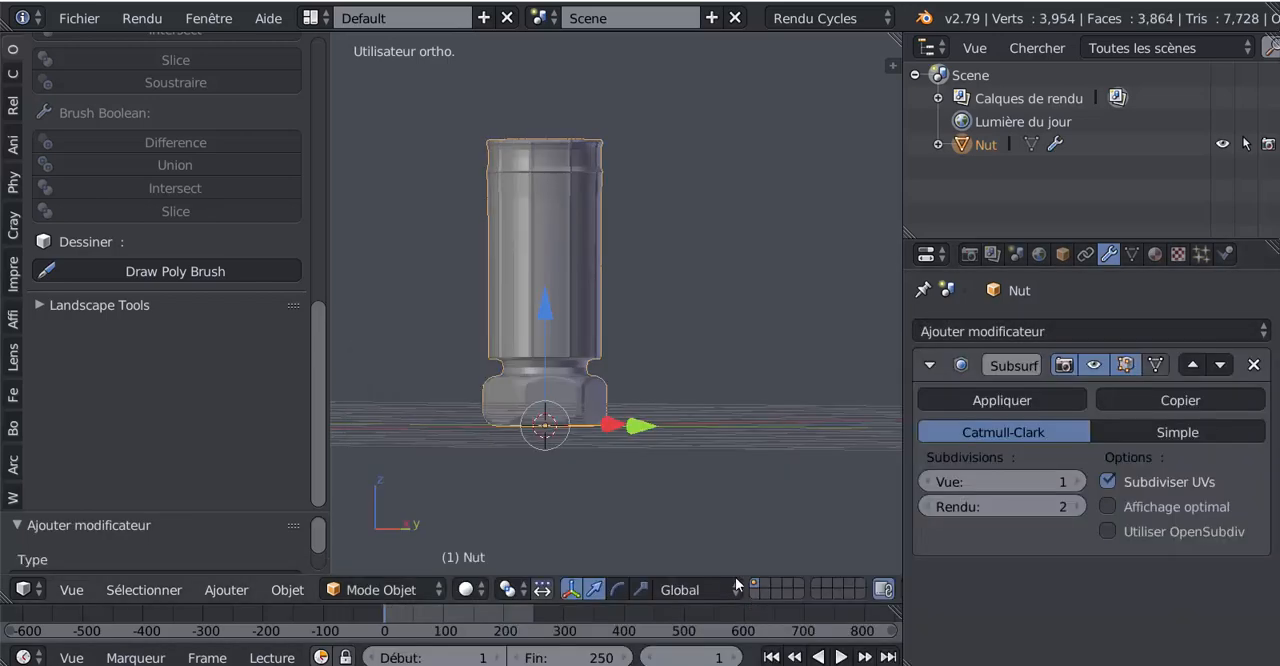
Step: Apply smooth shading to the Nut object and check the whole fitting
scroll(693, 478, "up", 3)
middle_click_drag(691, 467, 825, 534, "shift")
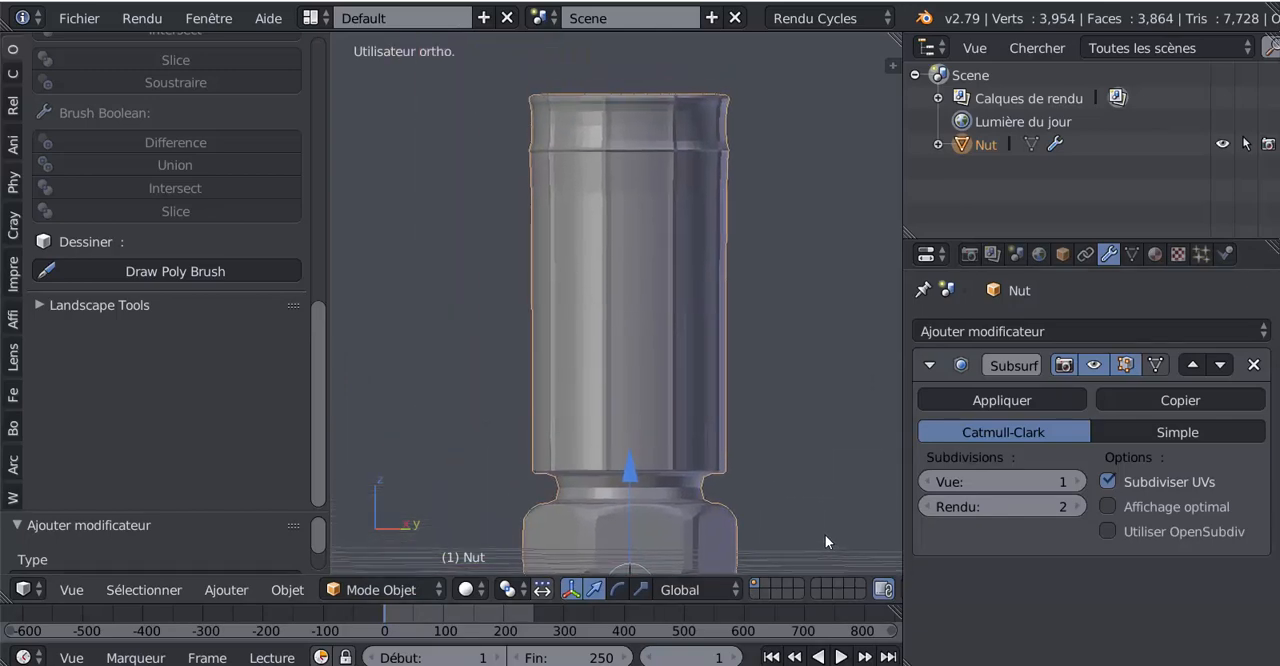
left_click(12, 50)
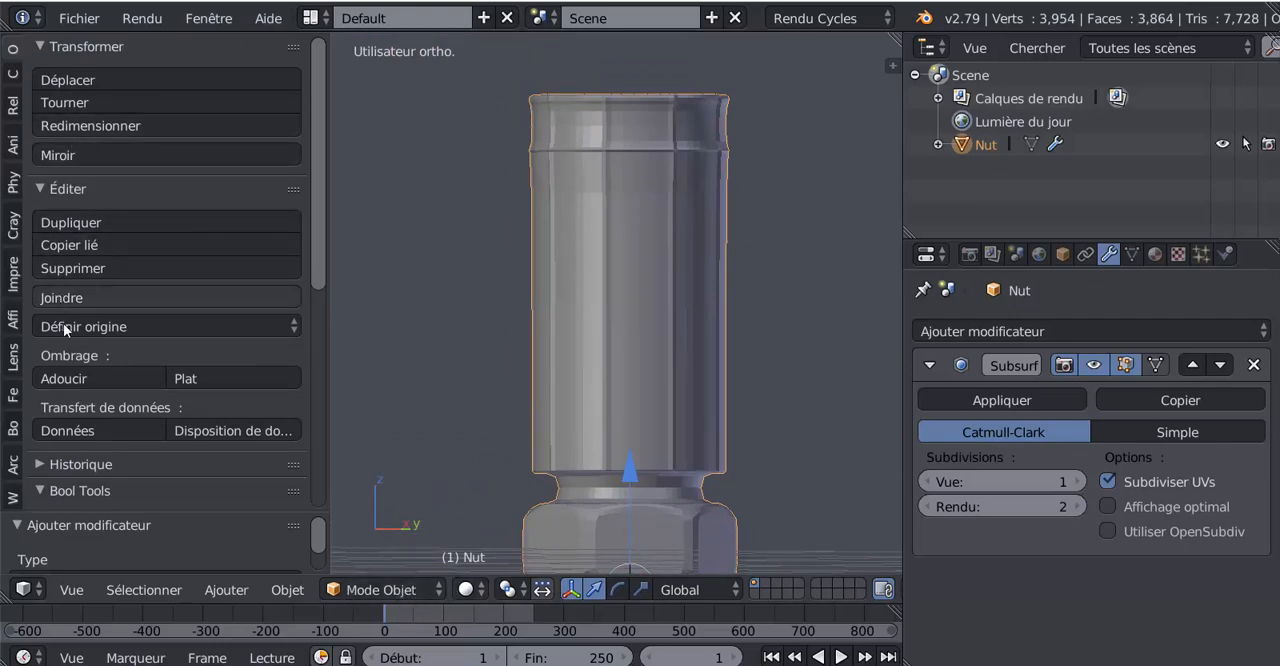
left_click(66, 378)
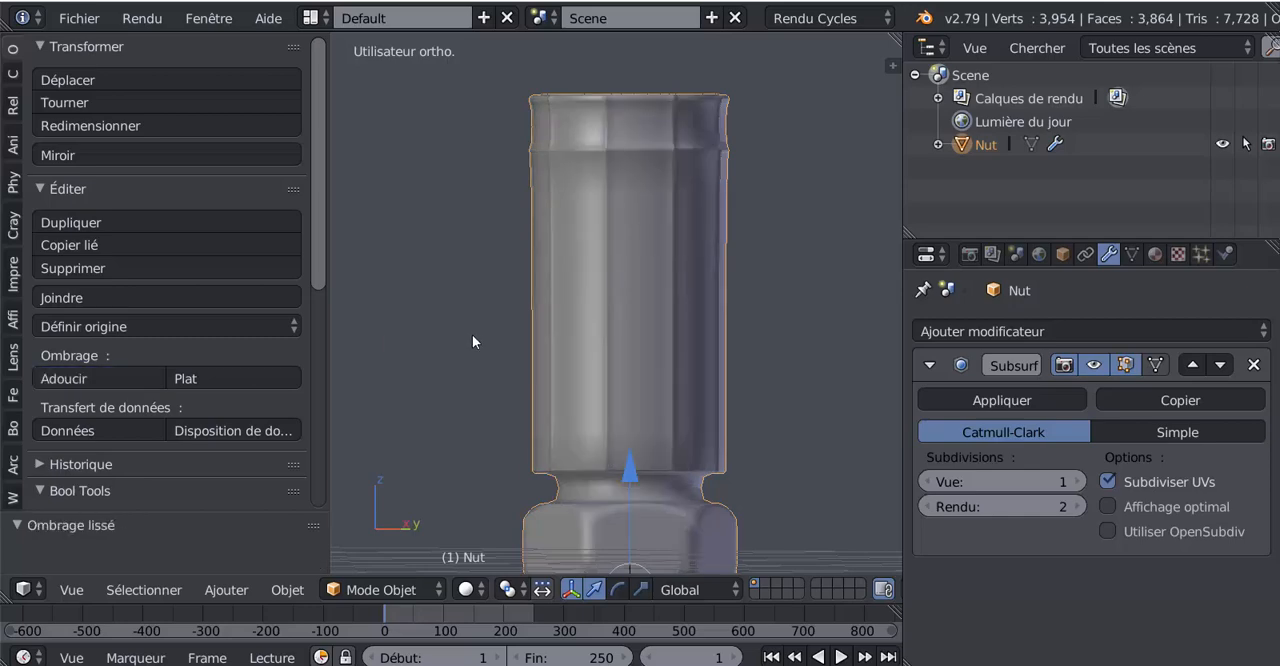
scroll(590, 344, "down", 3)
middle_click_drag(708, 353, 675, 246, "shift")
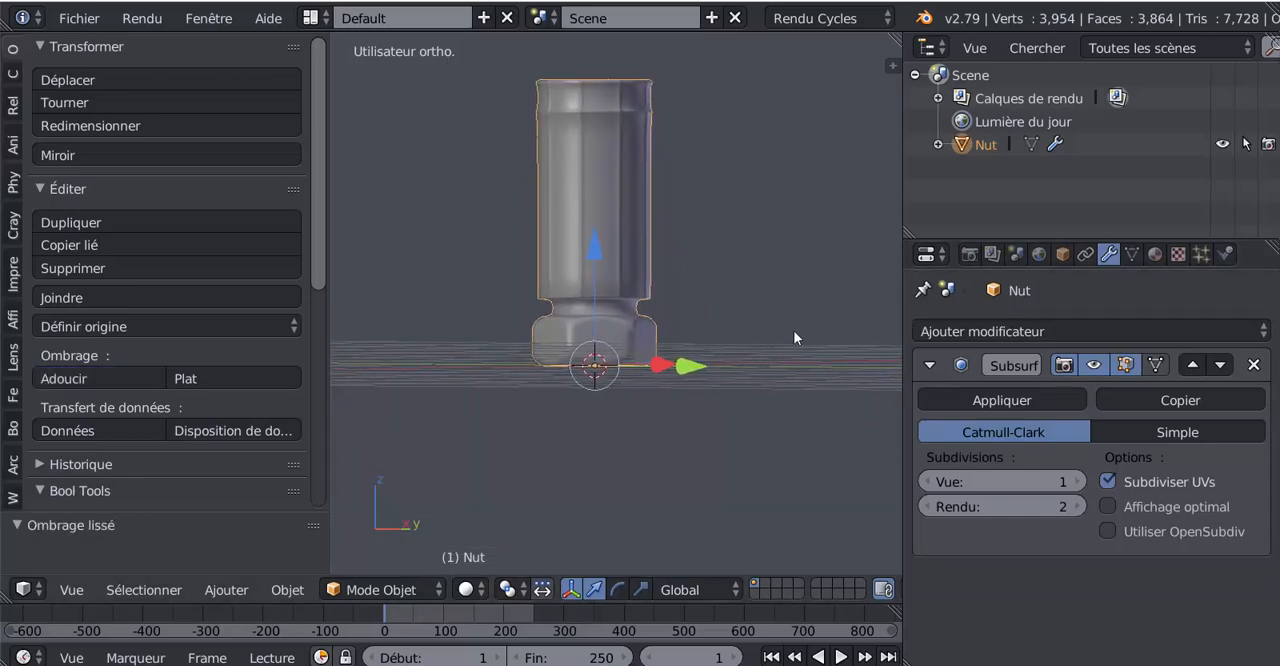
Step: Narrow the properties area slightly, then add a loop cut around the sleeve, slid close beneath the raised ring
scroll(760, 312, "up", 2)
key("Tab")
key("Tab")
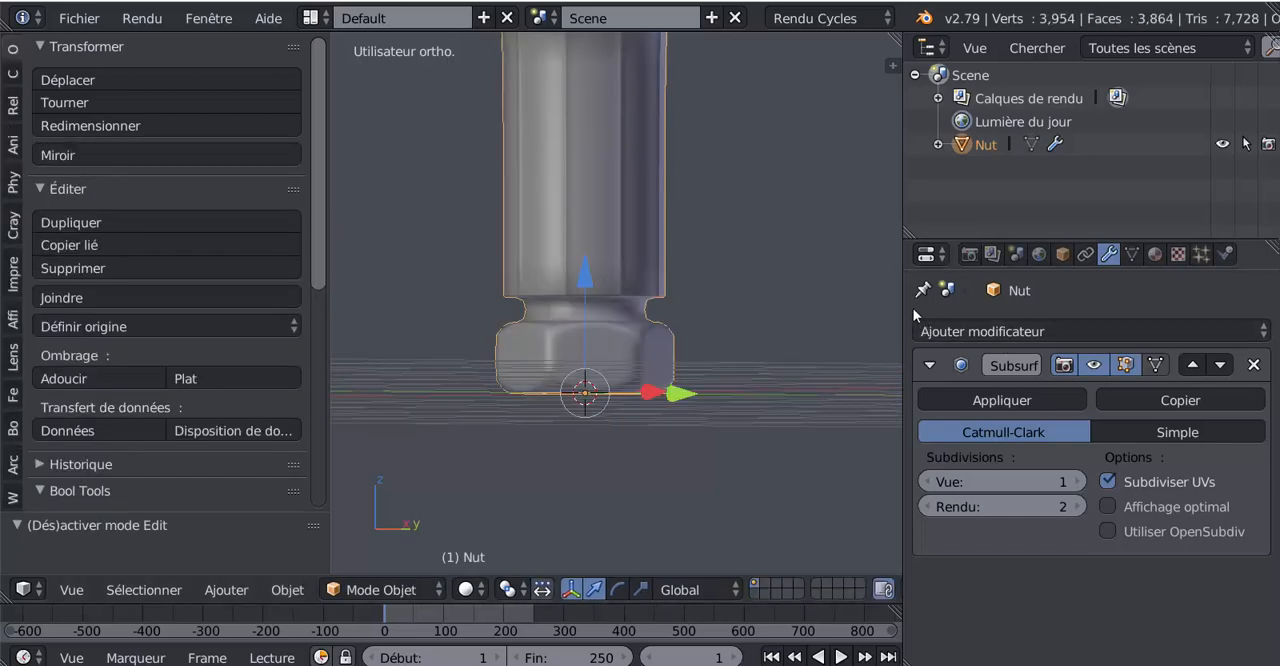
middle_click_drag(888, 313, 823, 437, "shift")
scroll(642, 226, "up", 2)
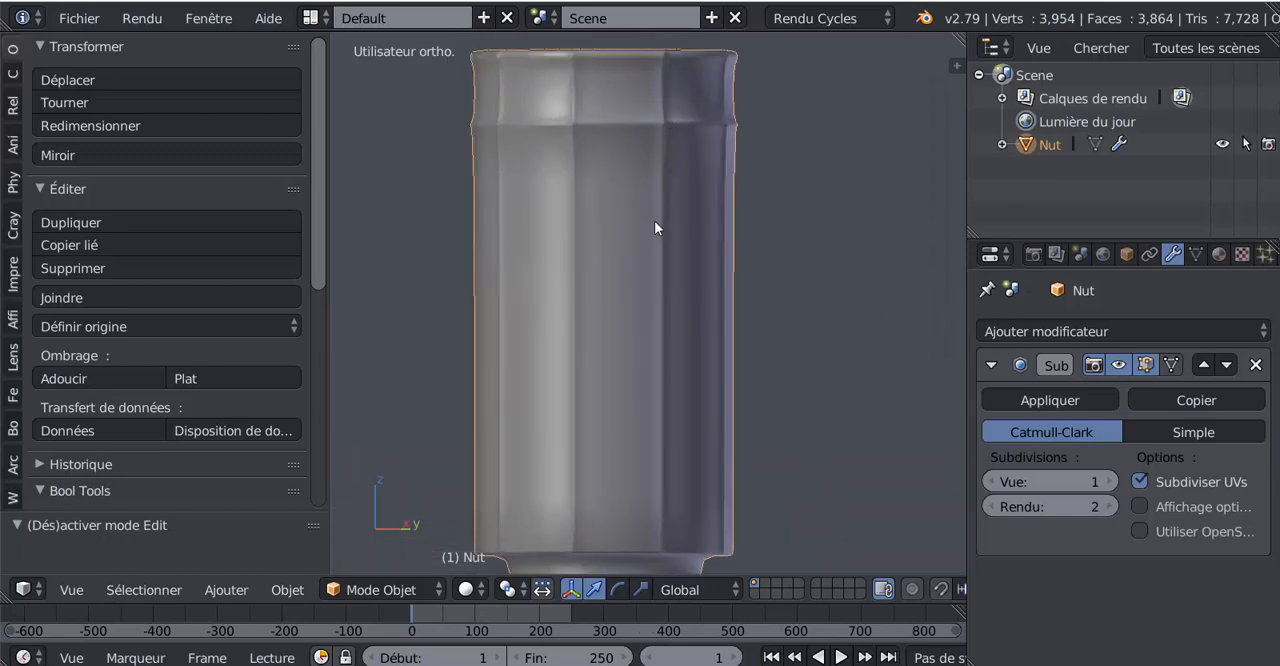
key("Tab")
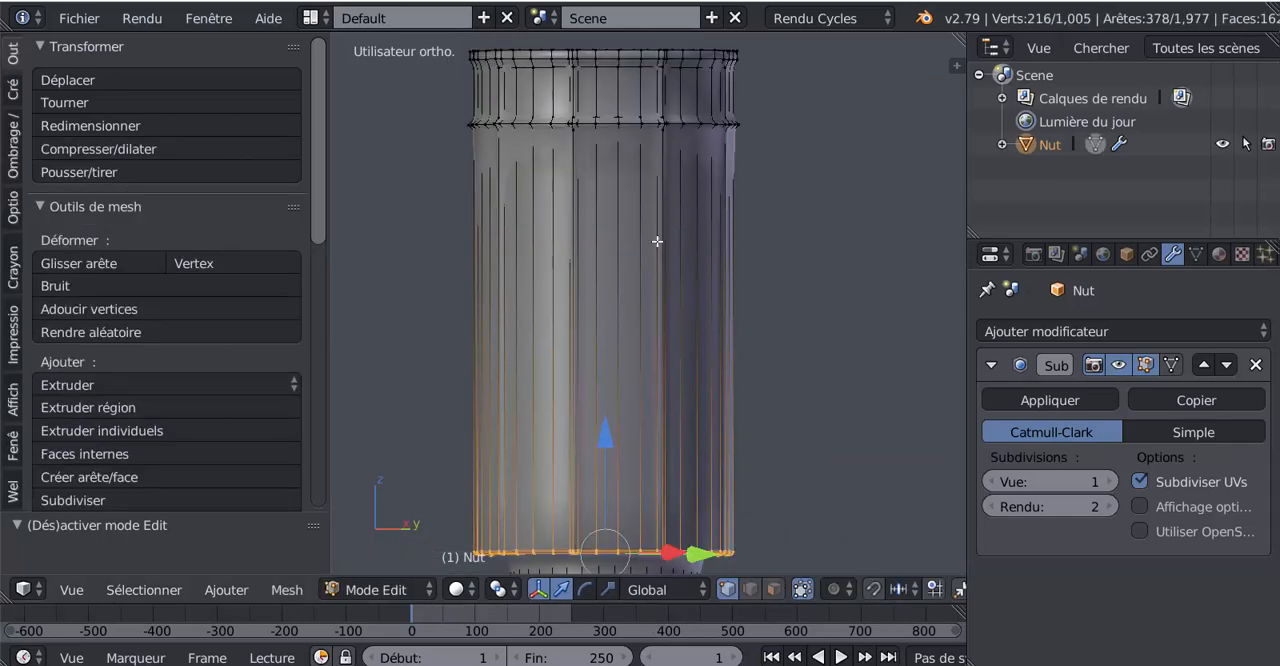
key("ctrl+r")
left_click(660, 270)
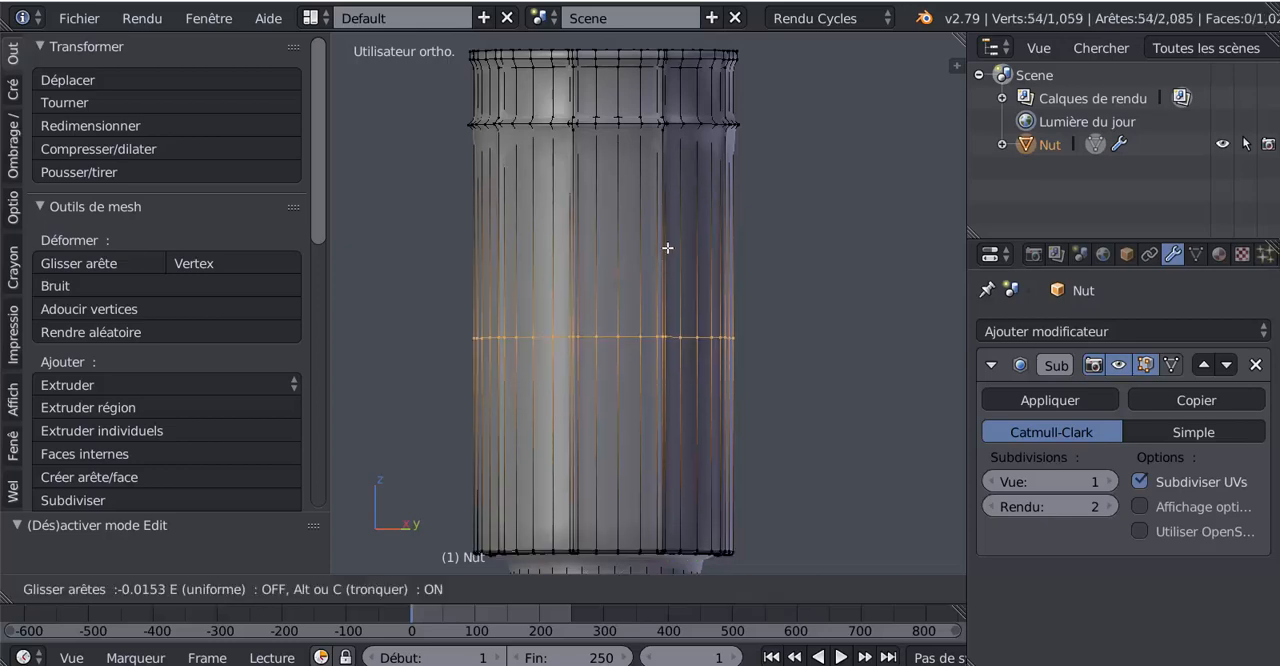
left_click(737, 64)
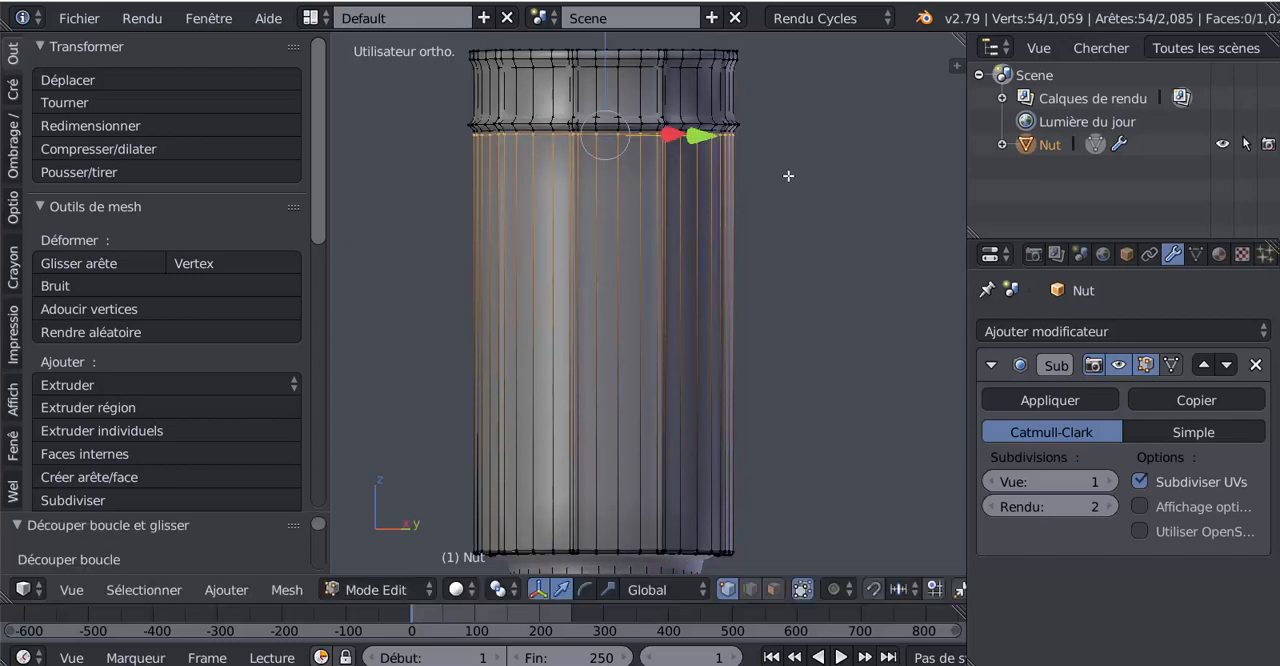
Step: Add two loop cuts between ring and rim, one tight above the ring and one just beneath the rim, and check them in object mode
scroll(791, 229, "up", 3)
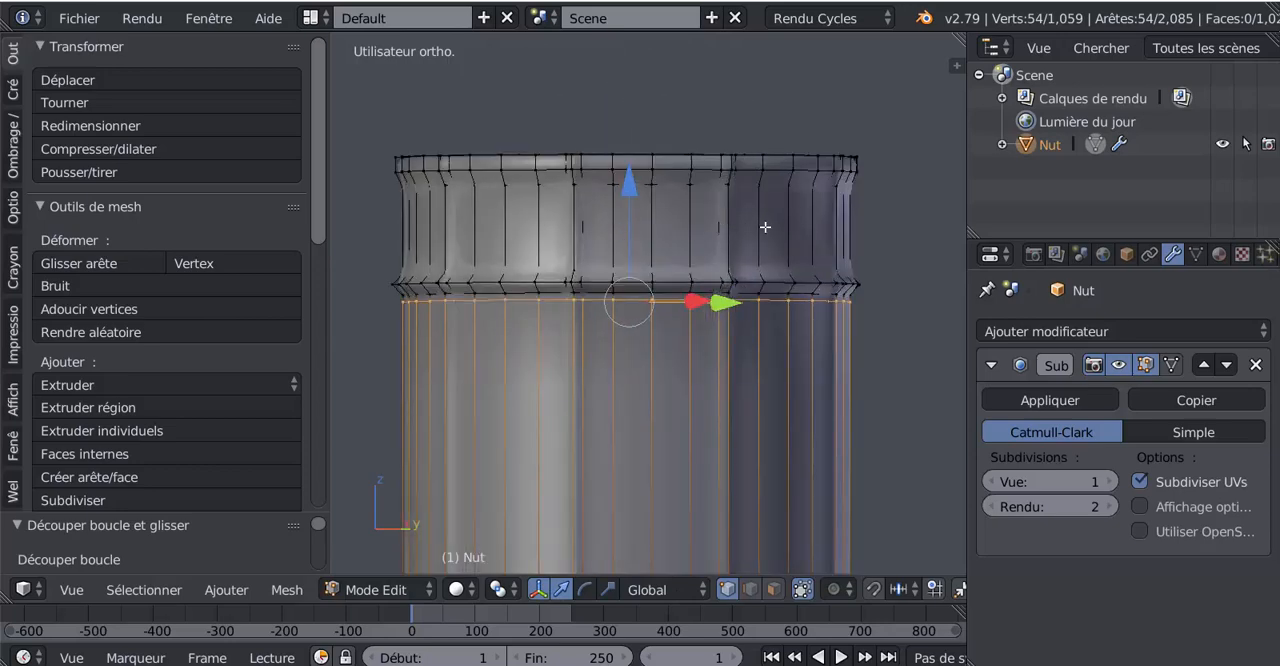
key("ctrl+r")
left_click(728, 231)
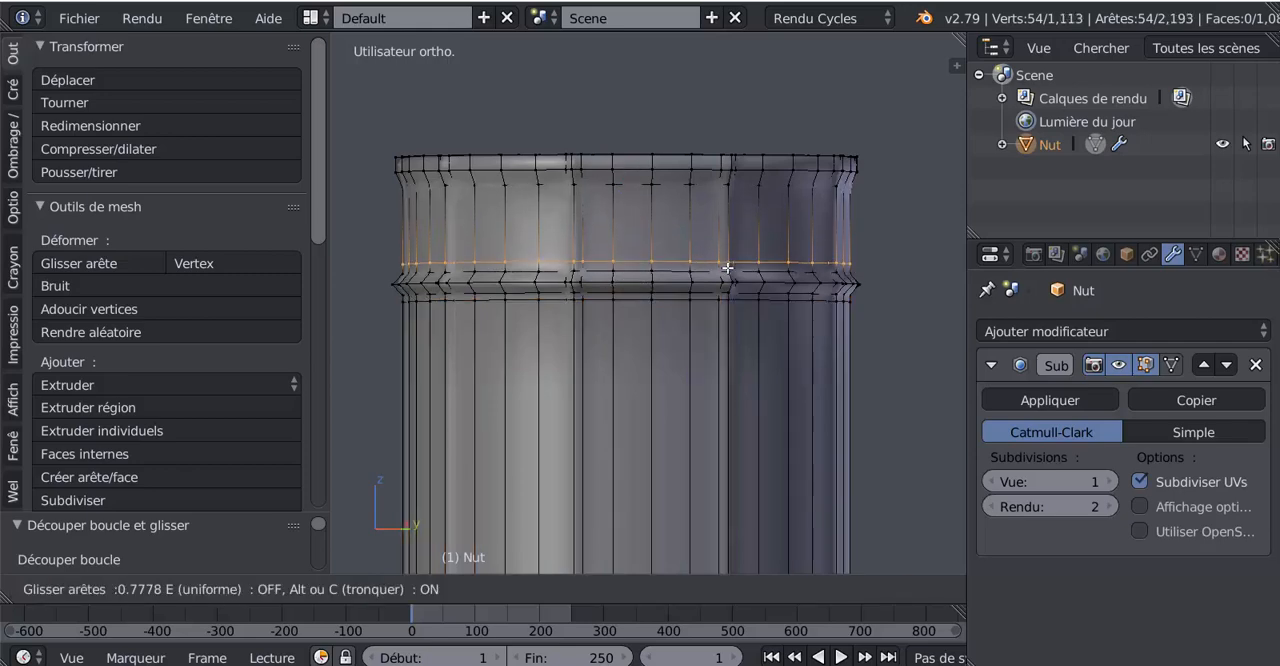
left_click(728, 271)
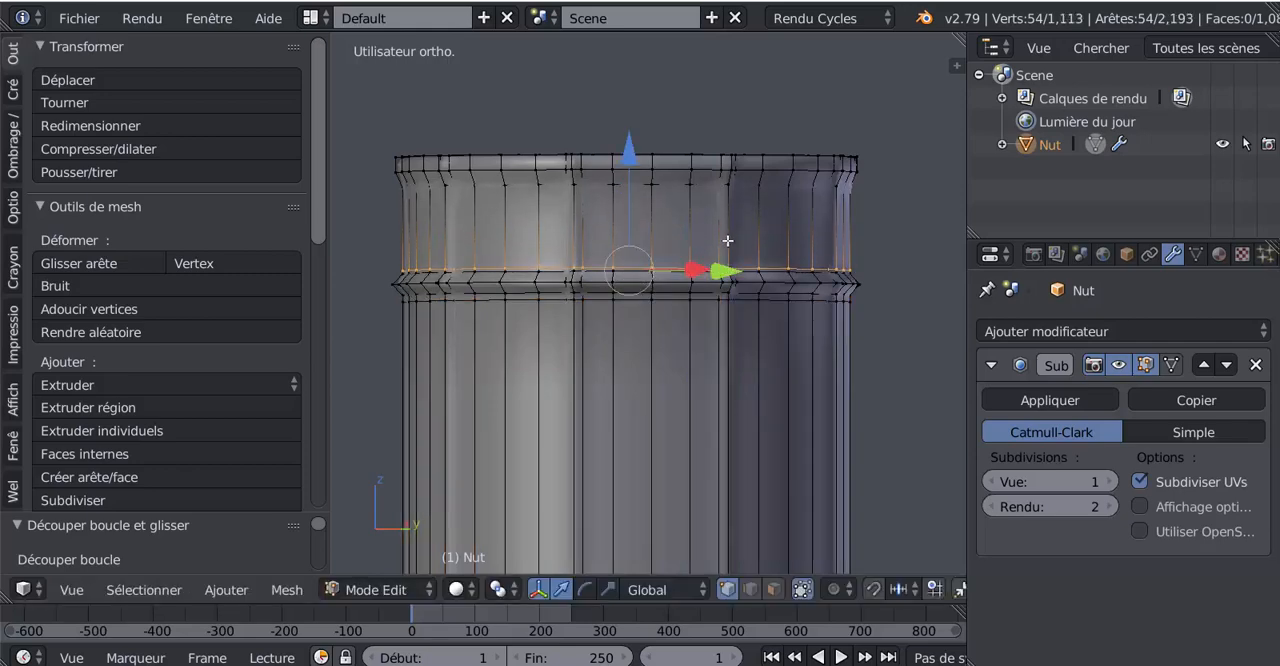
key("ctrl+r")
left_click(728, 241)
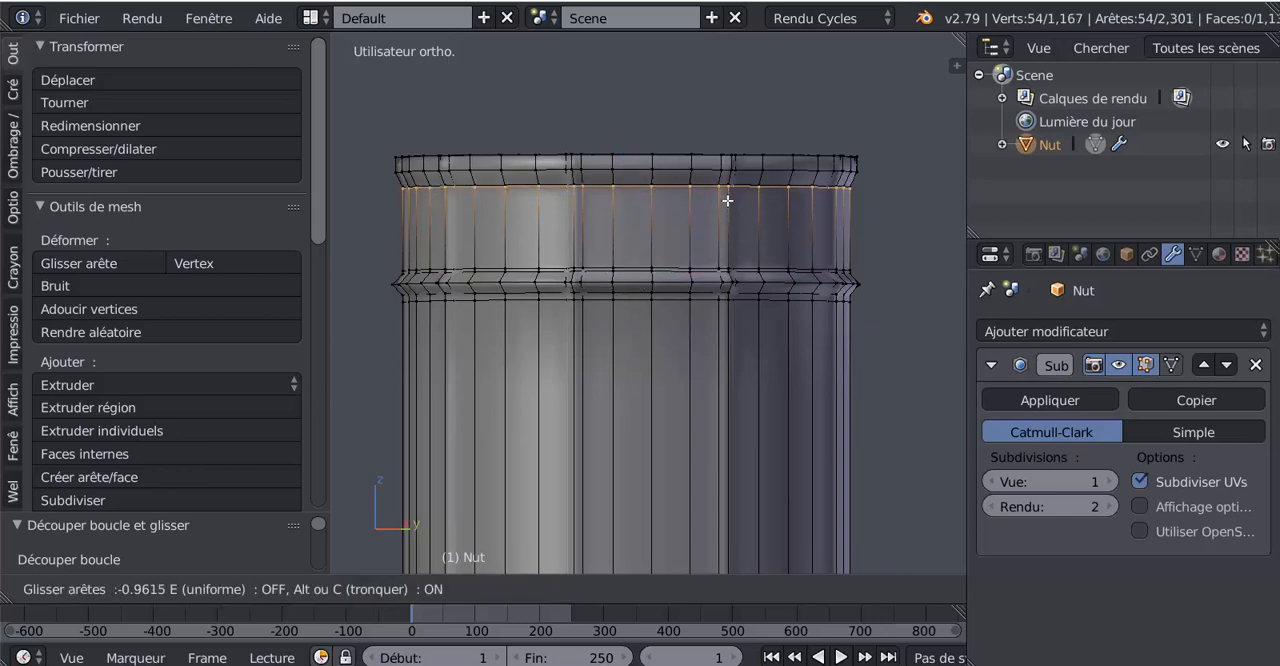
left_click(727, 201)
key("Tab")
scroll(677, 257, "down", 4)
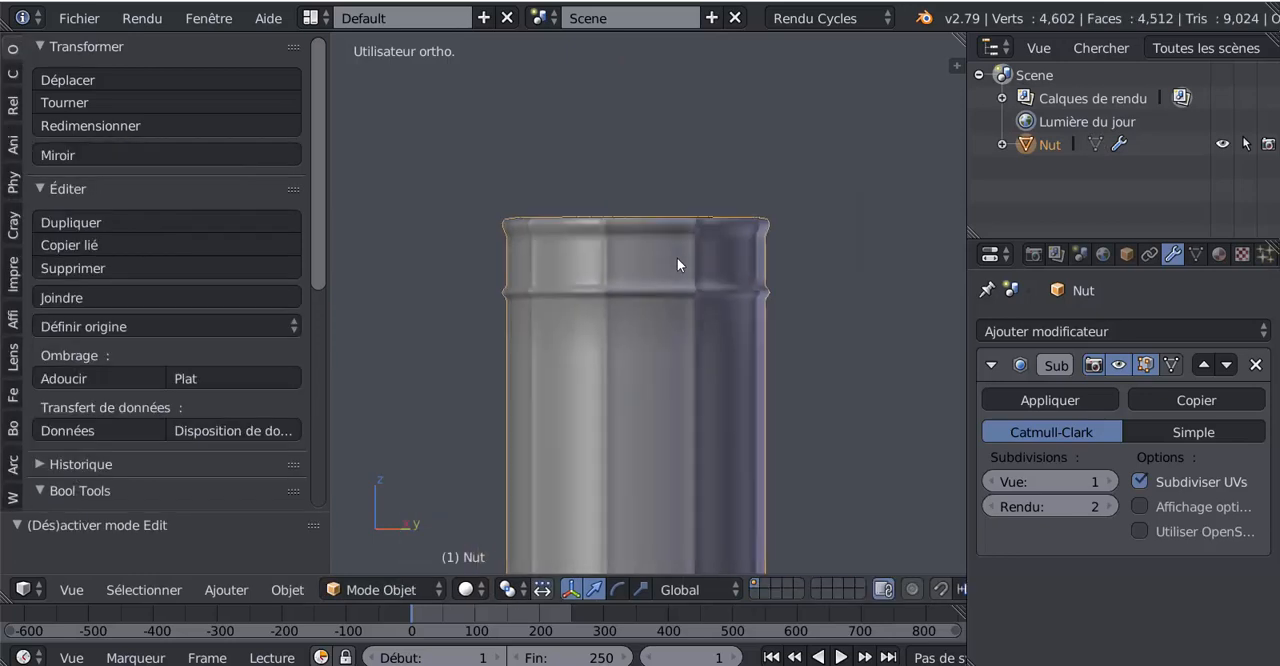
scroll(685, 246, "up", 5)
Step: Return to edit mode and add two evenly spaced loop cuts around the vertical band of the sleeve's top rim
key("Tab")
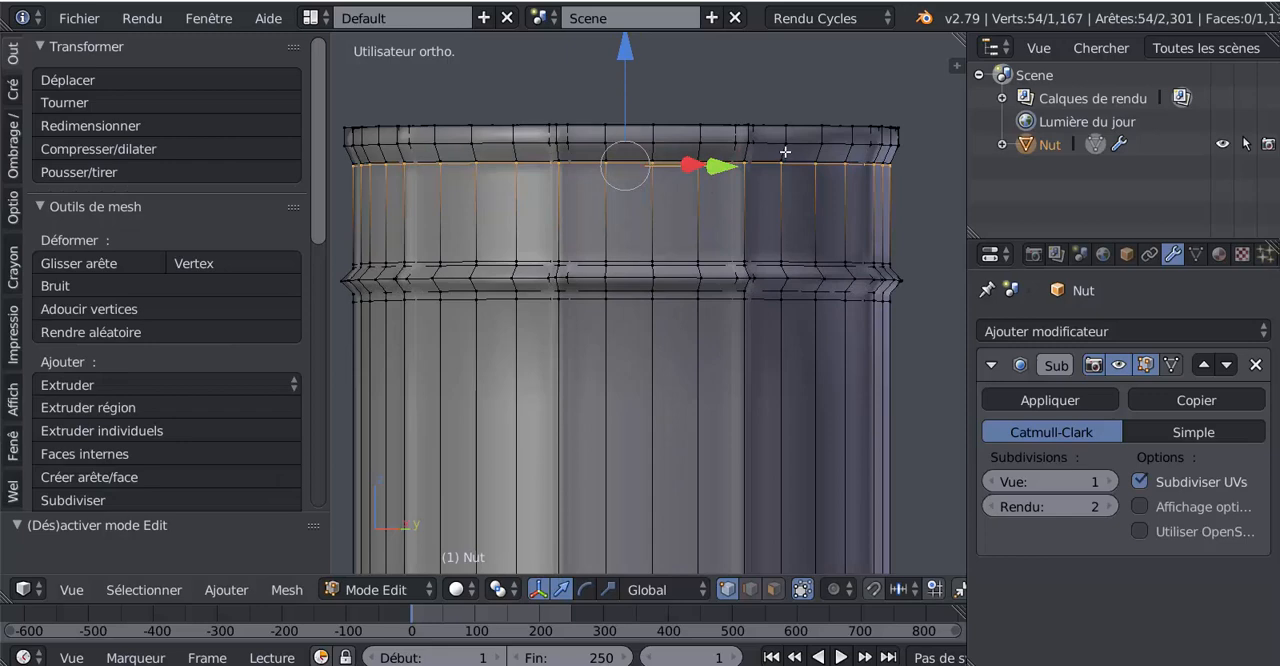
key("ctrl+t")
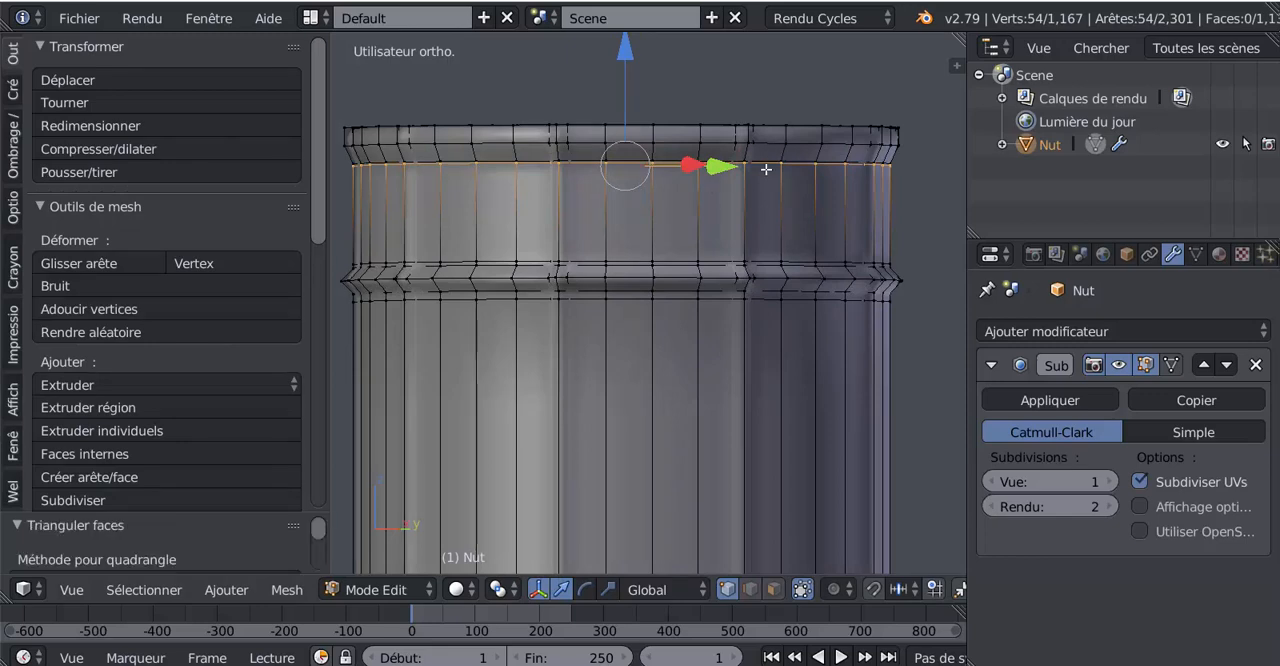
key("ctrl+r")
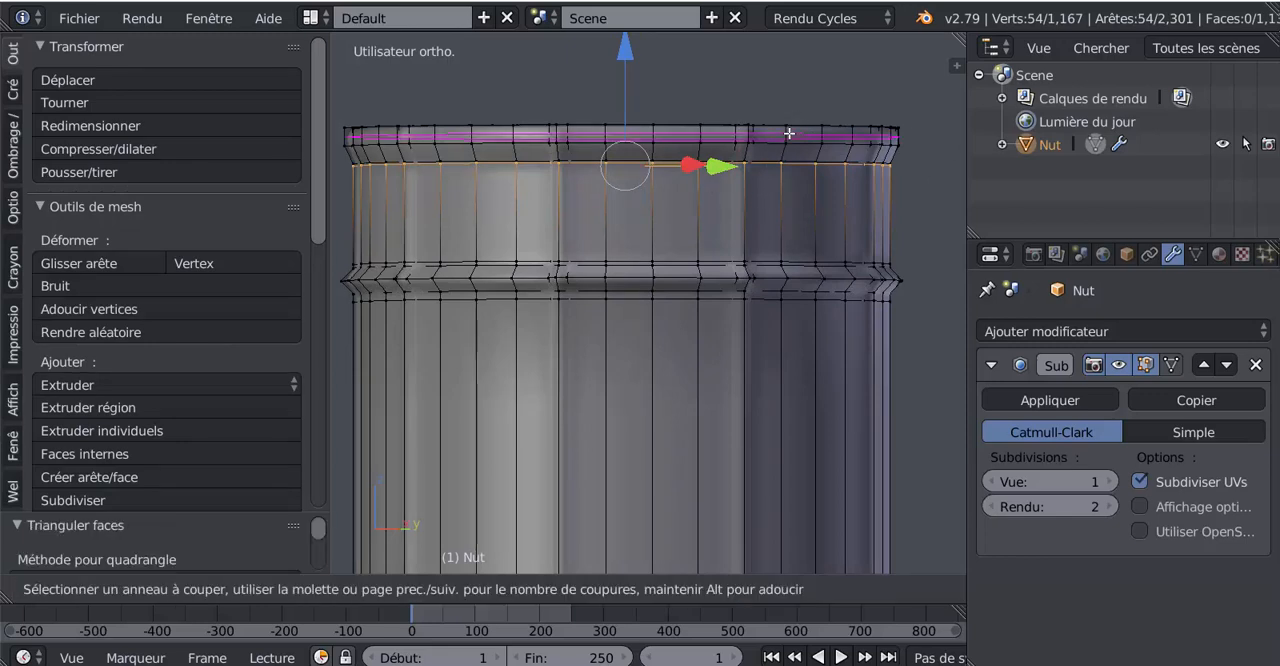
left_click(789, 133)
right_click(789, 133)
scroll(785, 180, "down", 3)
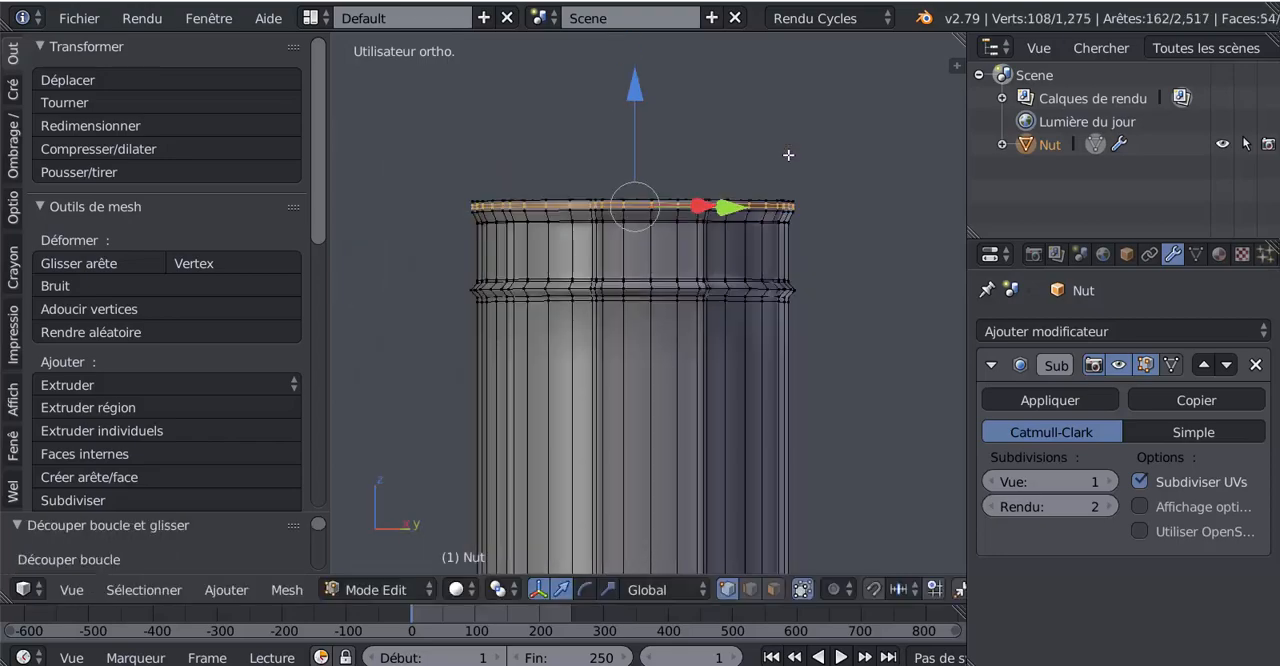
Step: Check the rim in object mode, return to edit mode, and add three evenly spaced loop cuts around the sleeve rim's flat top face
key("Tab")
middle_click_drag(780, 213, 785, 320)
scroll(690, 229, "up", 3)
middle_click_drag(835, 310, 725, 318, "shift")
key("Tab")
scroll(698, 197, "up", 1)
middle_click_drag(698, 180, 720, 268, "shift")
scroll(712, 210, "up", 1)
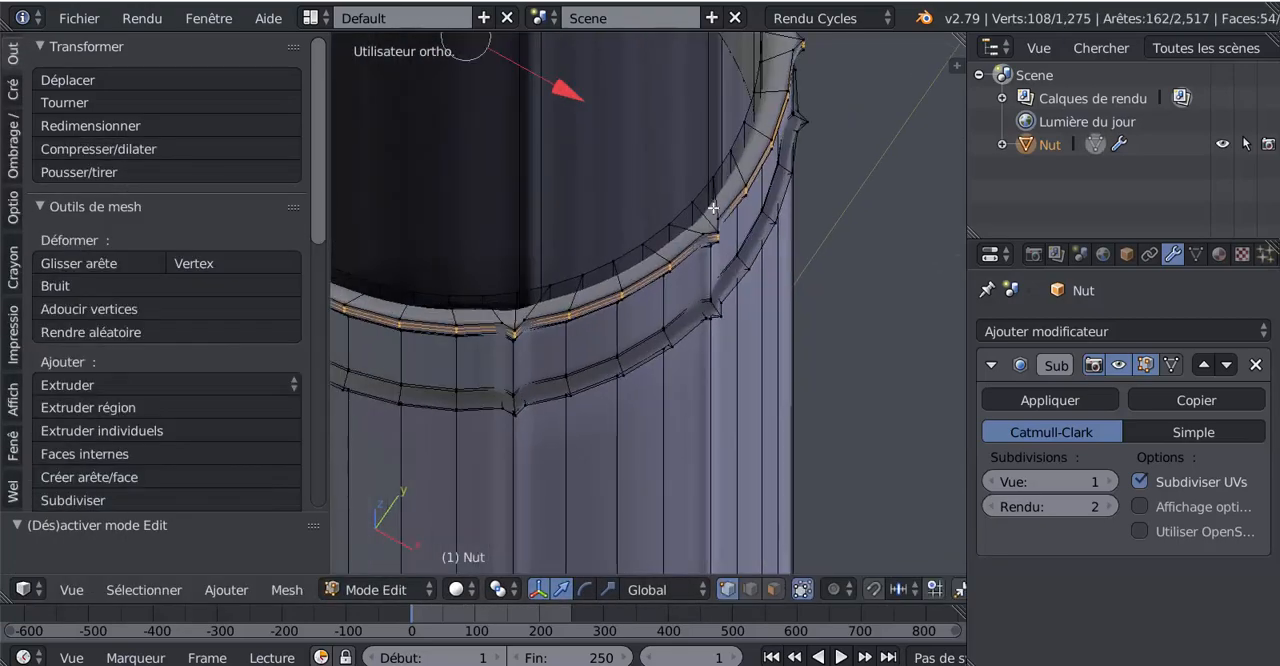
key("ctrl+r")
scroll(715, 204, "up", 2)
left_click(715, 204)
scroll(715, 204, "down", 1)
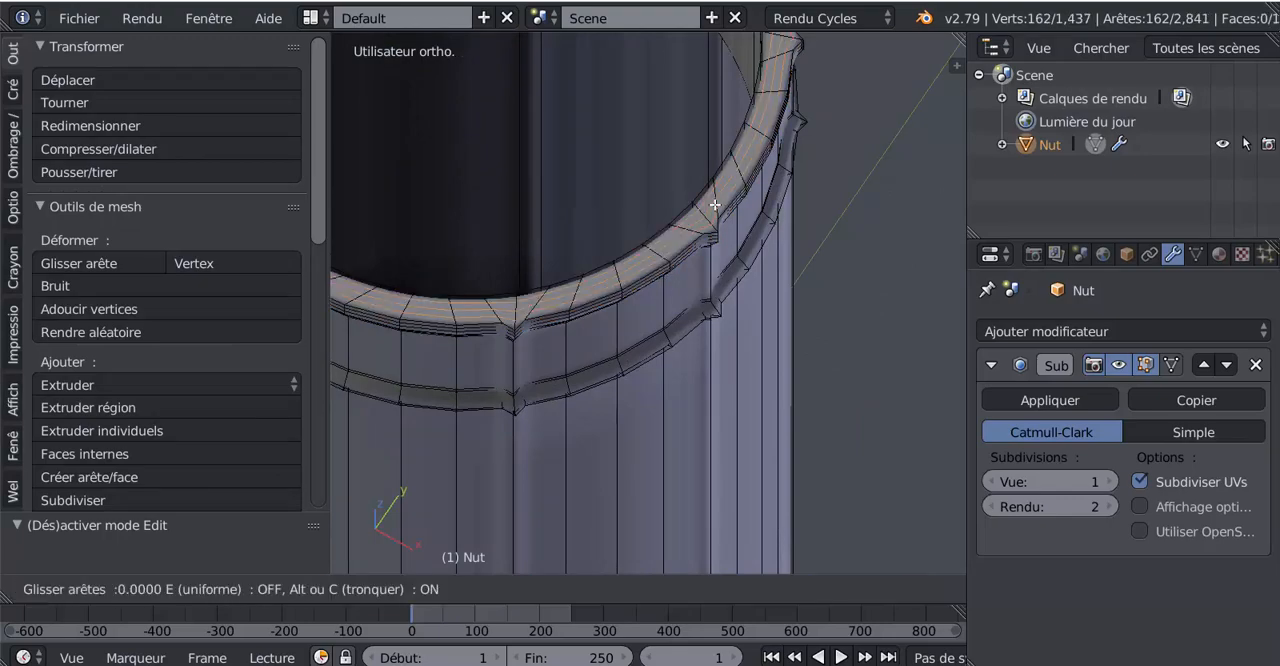
right_click(715, 204)
Step: Examine the smoothed sleeve in object mode, from the top rim down to the nut
key("Tab")
scroll(813, 254, "down", 4)
scroll(661, 337, "up", 4)
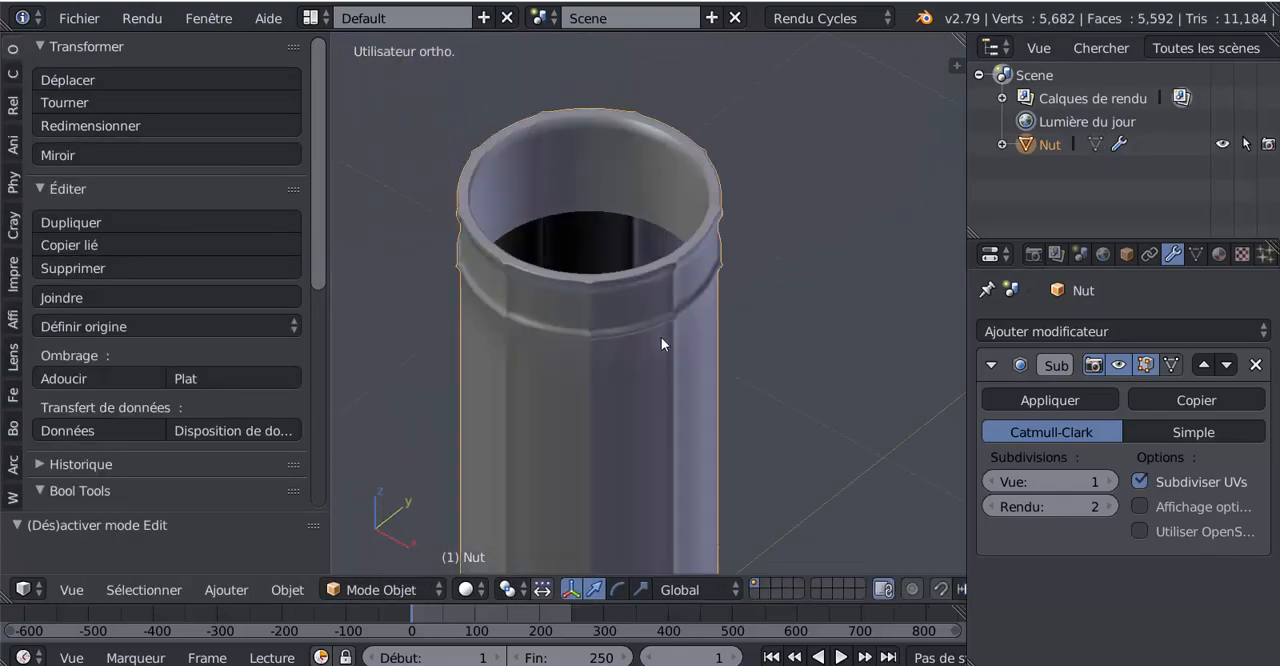
scroll(666, 342, "down", 1)
middle_click_drag(666, 342, 700, 125, "shift")
middle_click_drag(680, 375, 668, 240)
middle_click_drag(664, 286, 685, 128, "shift")
scroll(660, 232, "up", 1)
Step: In edit mode, add a loop cut around the sleeve body, slid close to its lower edge, and check it in object mode
key("Tab")
middle_click_drag(674, 229, 660, 298, "shift")
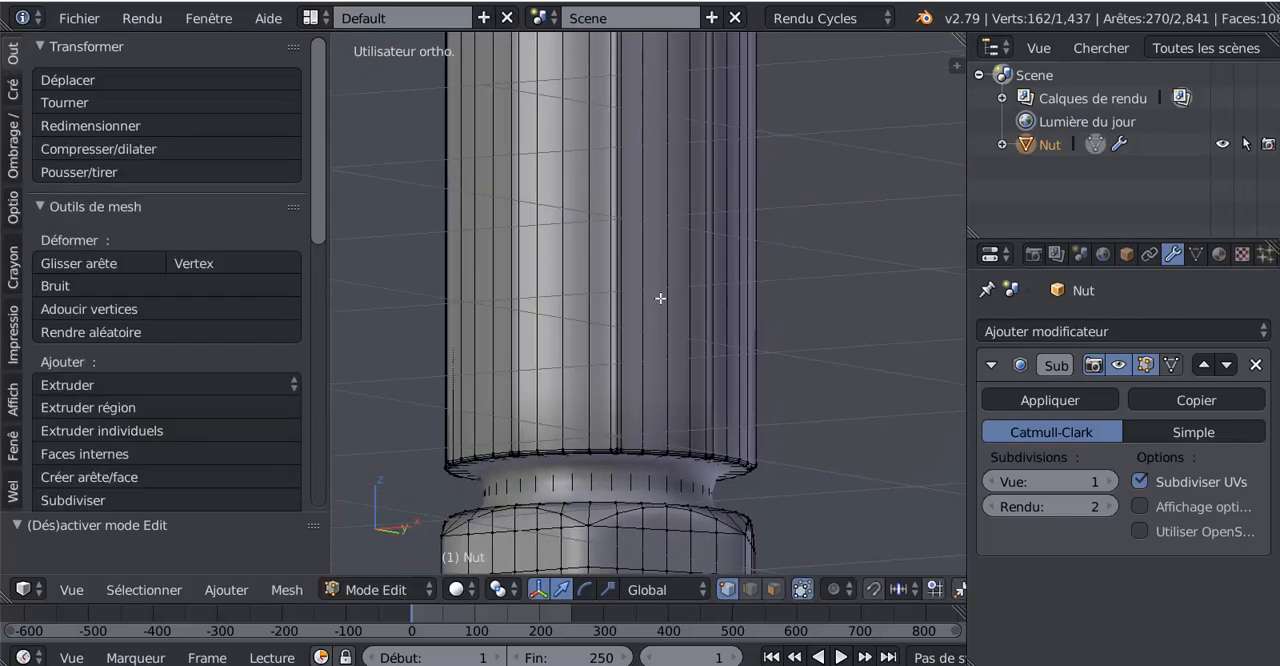
key("ctrl+r")
left_click(663, 168)
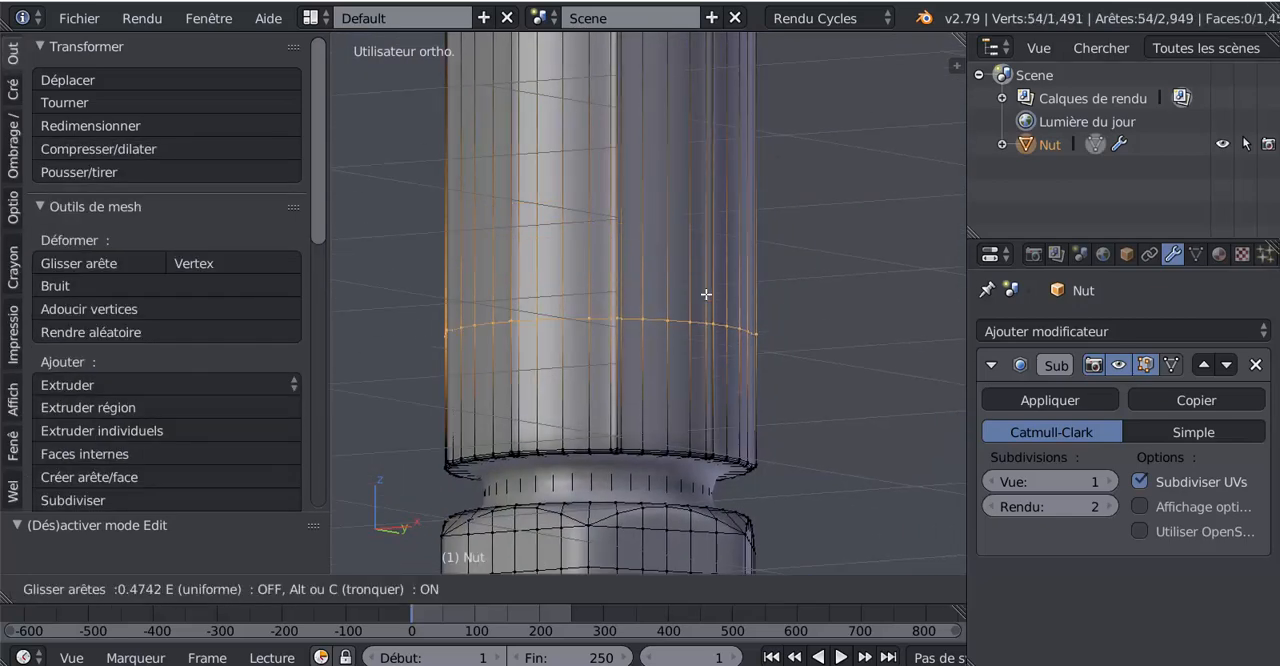
left_click(740, 407)
middle_click_drag(740, 407, 748, 245, "shift")
key("Tab")
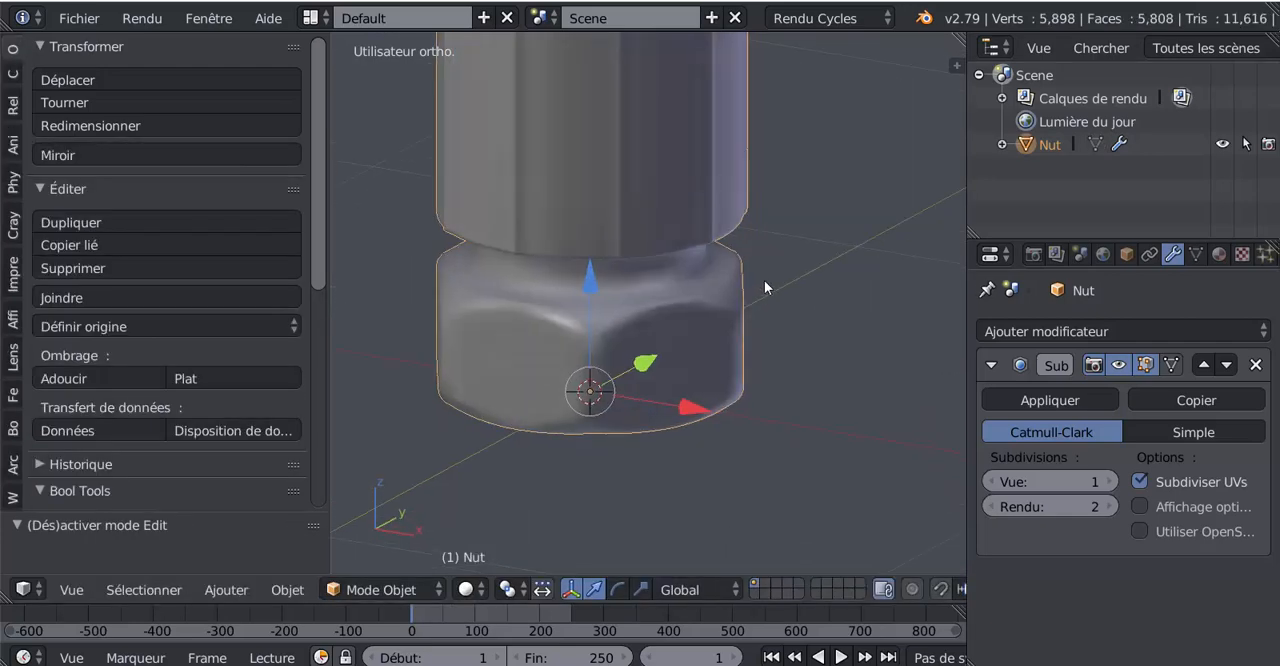
middle_click_drag(626, 300, 631, 272)
scroll(630, 345, "up", 2)
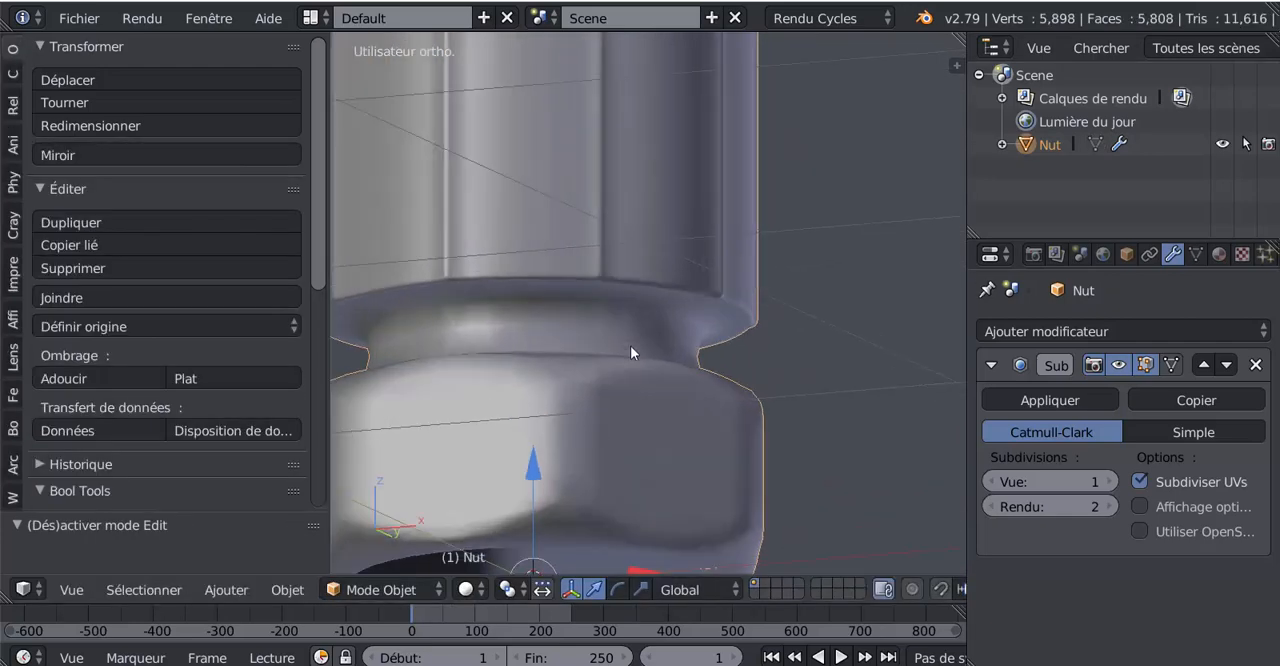
Step: Return to edit mode, widen the 3D view, and add a loop cut around the neck, slid tight beneath the sleeve
key("Tab")
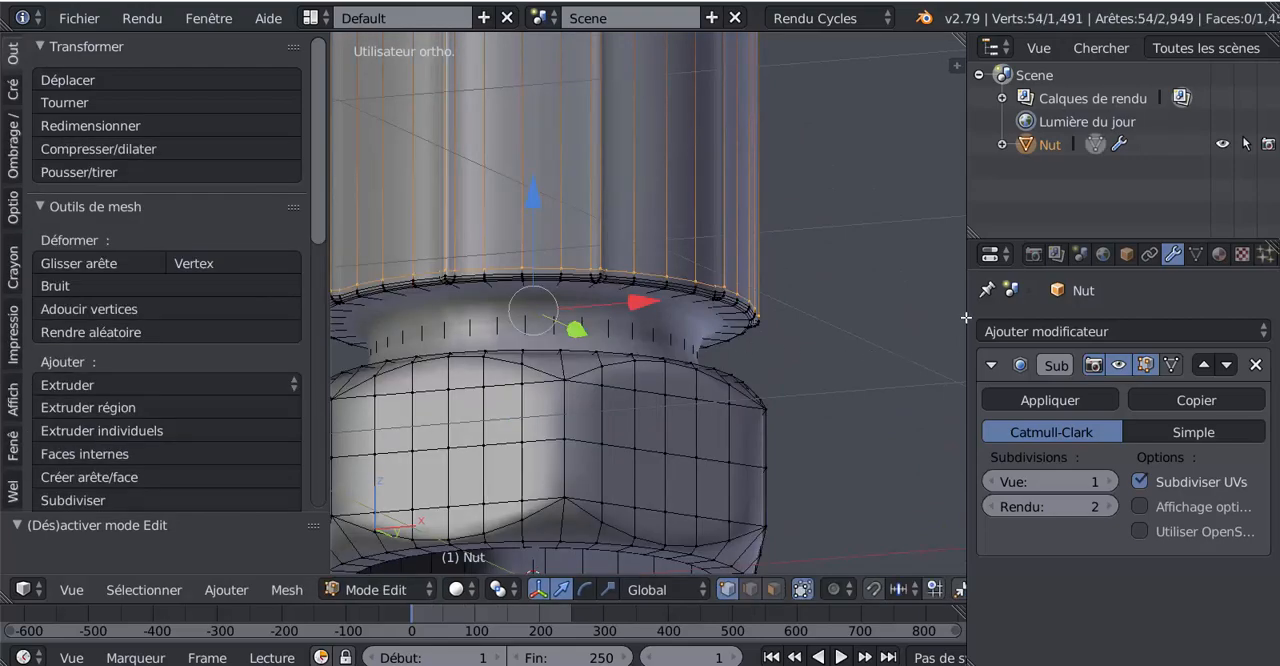
left_click_drag(966, 314, 1027, 311)
middle_click_drag(843, 252, 906, 205, "shift")
middle_click_drag(880, 208, 851, 253)
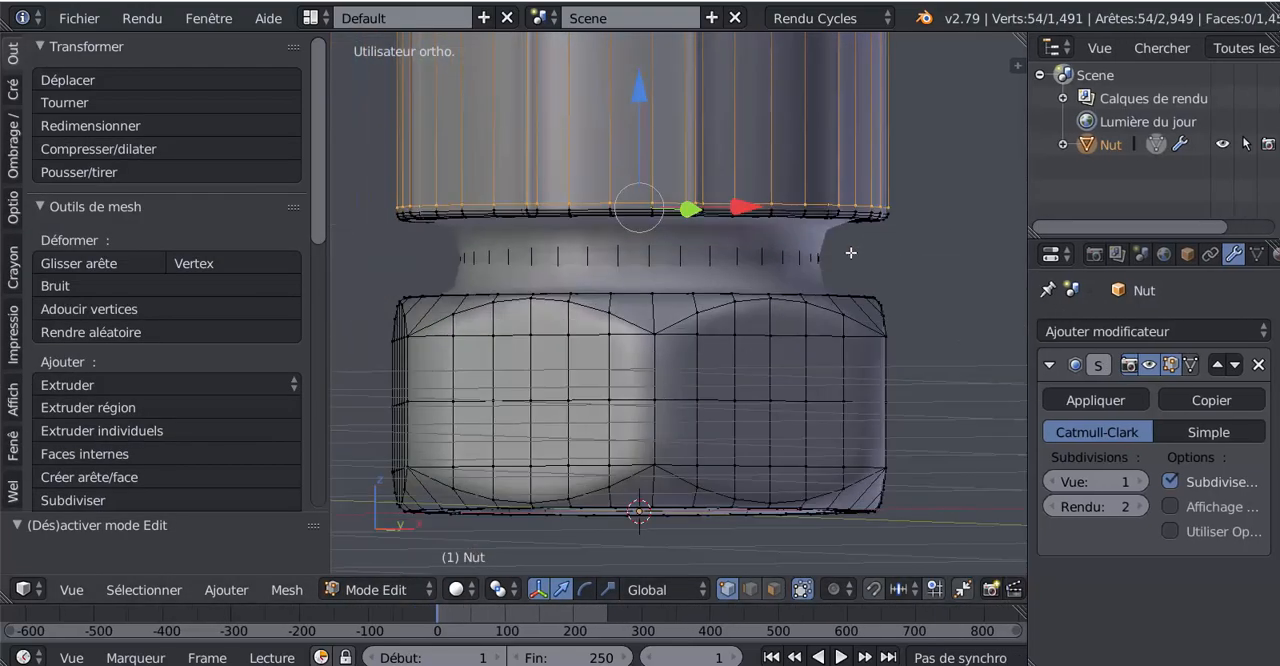
scroll(719, 272, "up", 1)
middle_click_drag(720, 271, 730, 241)
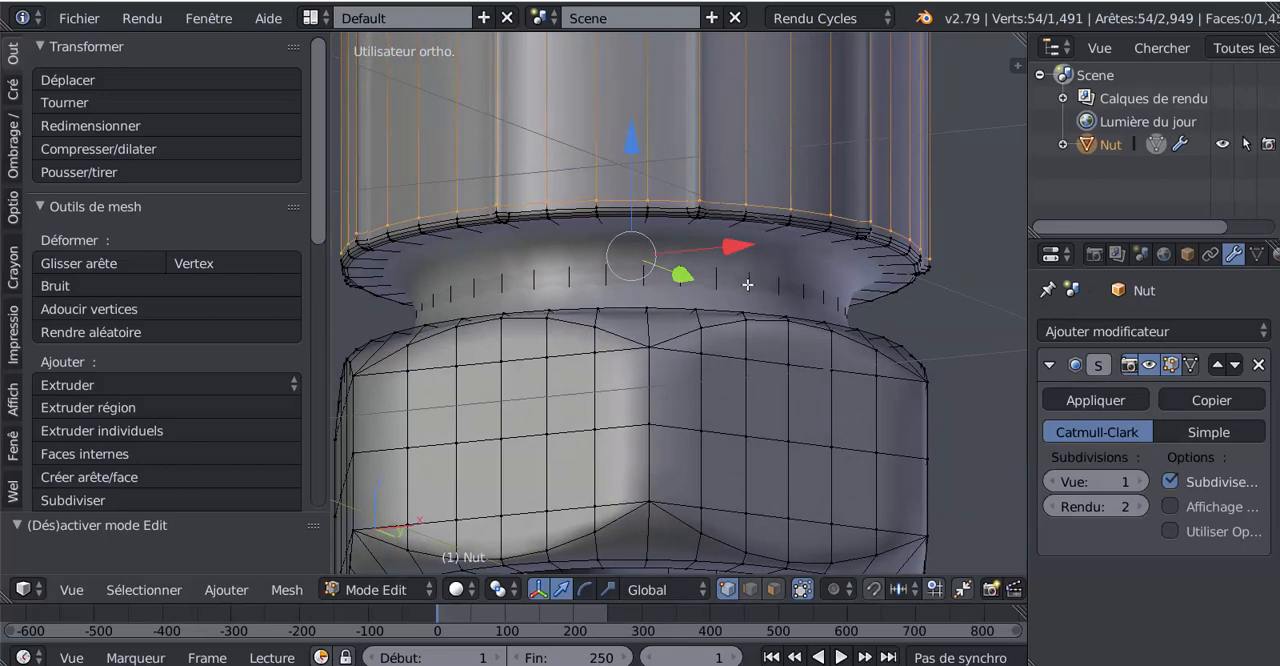
key("ctrl+r")
left_click(748, 282)
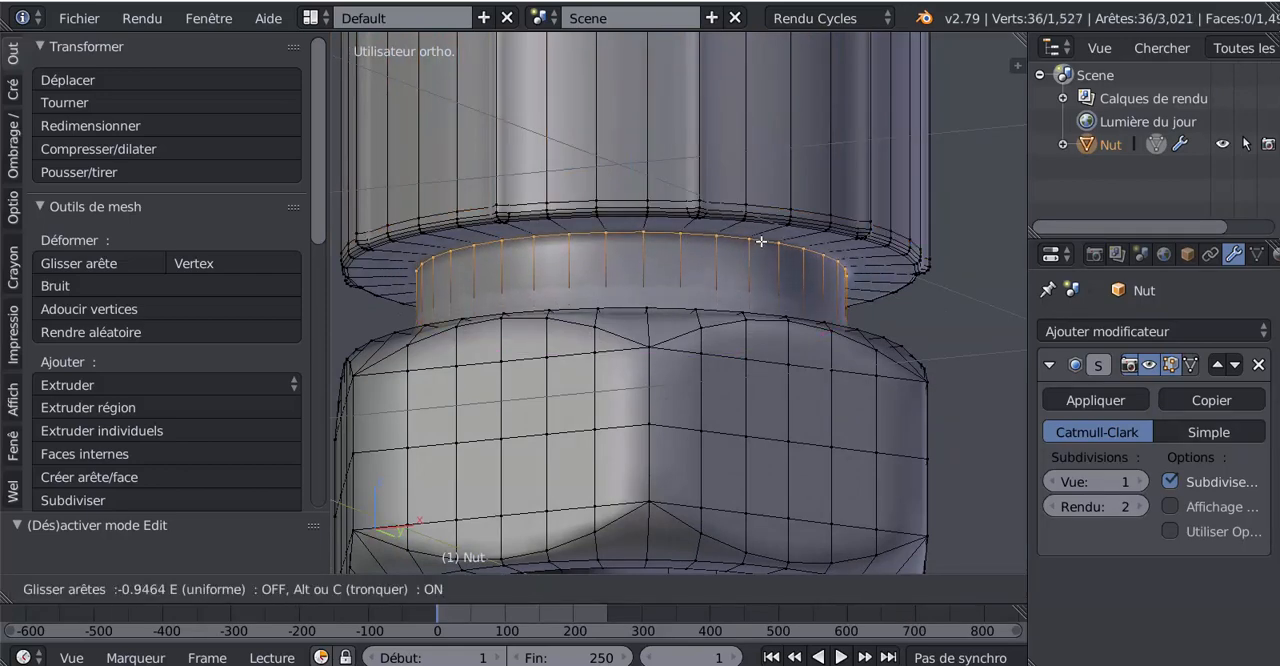
left_click(762, 250)
Step: Add a second loop cut low on the neck and move it down along Z until it sits just above the nut
key("ctrl+r")
left_click(752, 268)
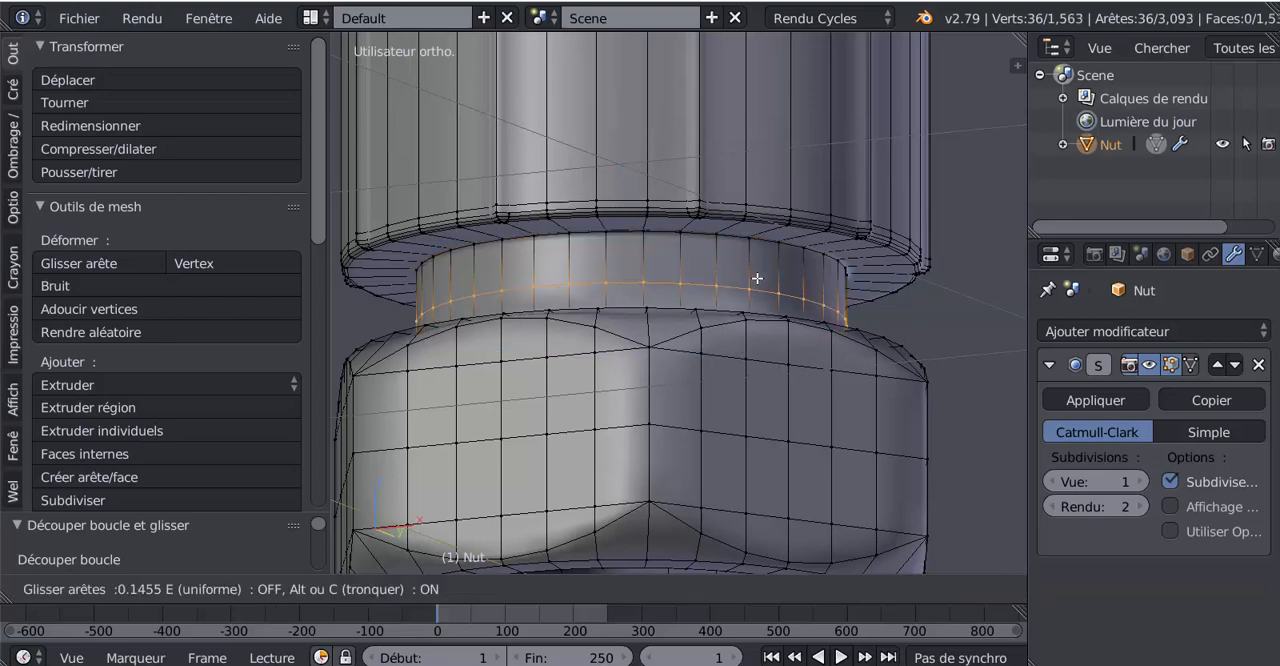
left_click(763, 297)
middle_click_drag(766, 325, 706, 266)
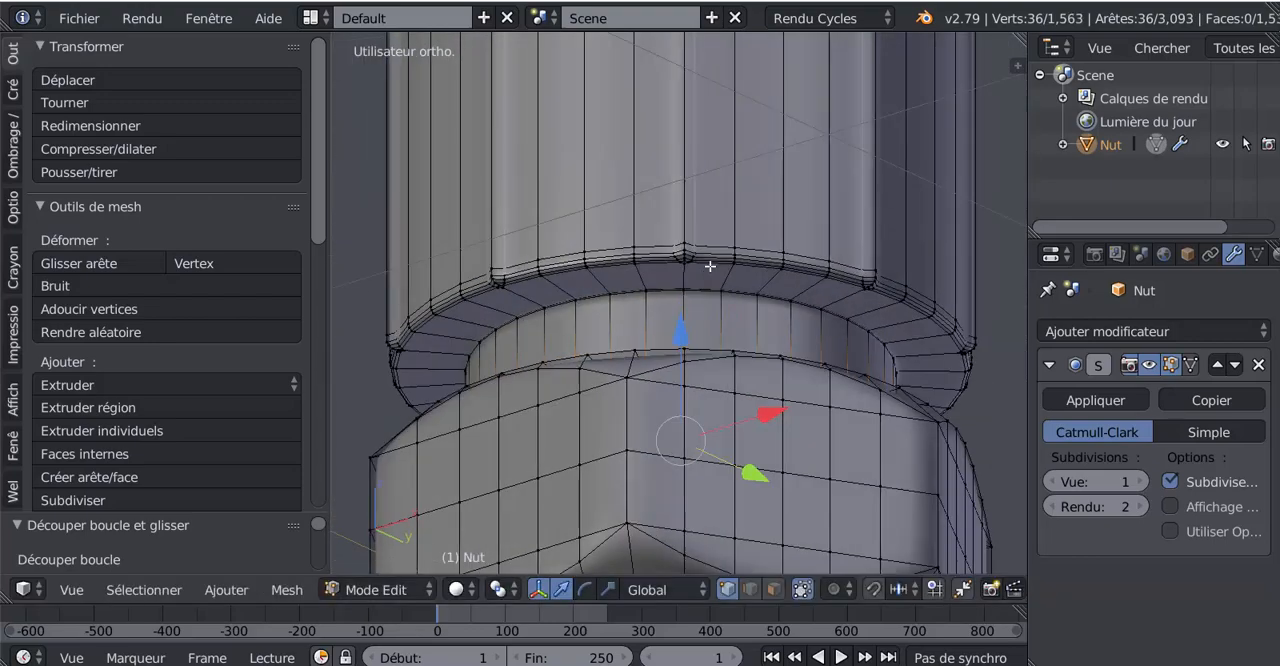
scroll(722, 304, "up", 3)
middle_click_drag(724, 306, 729, 386)
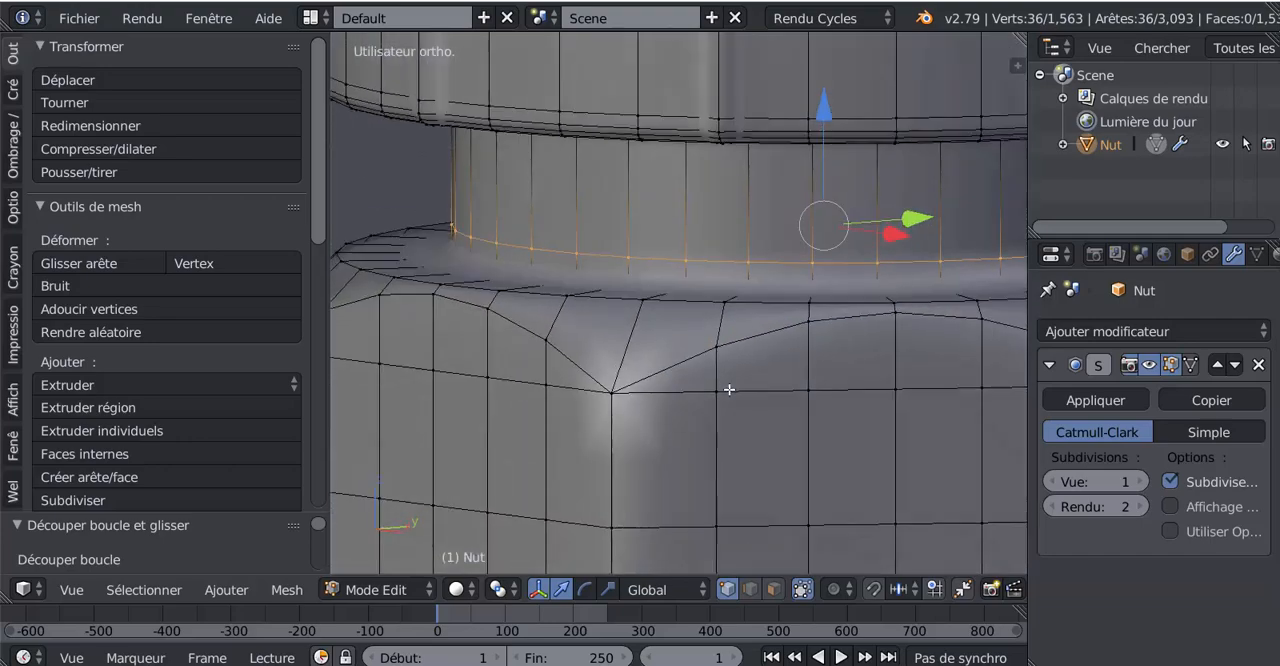
left_click_drag(825, 115, 827, 150)
Step: Add a loop cut around the nut's upper face, slid tight against the base of the neck, and check it in object mode
middle_click_drag(827, 150, 832, 201)
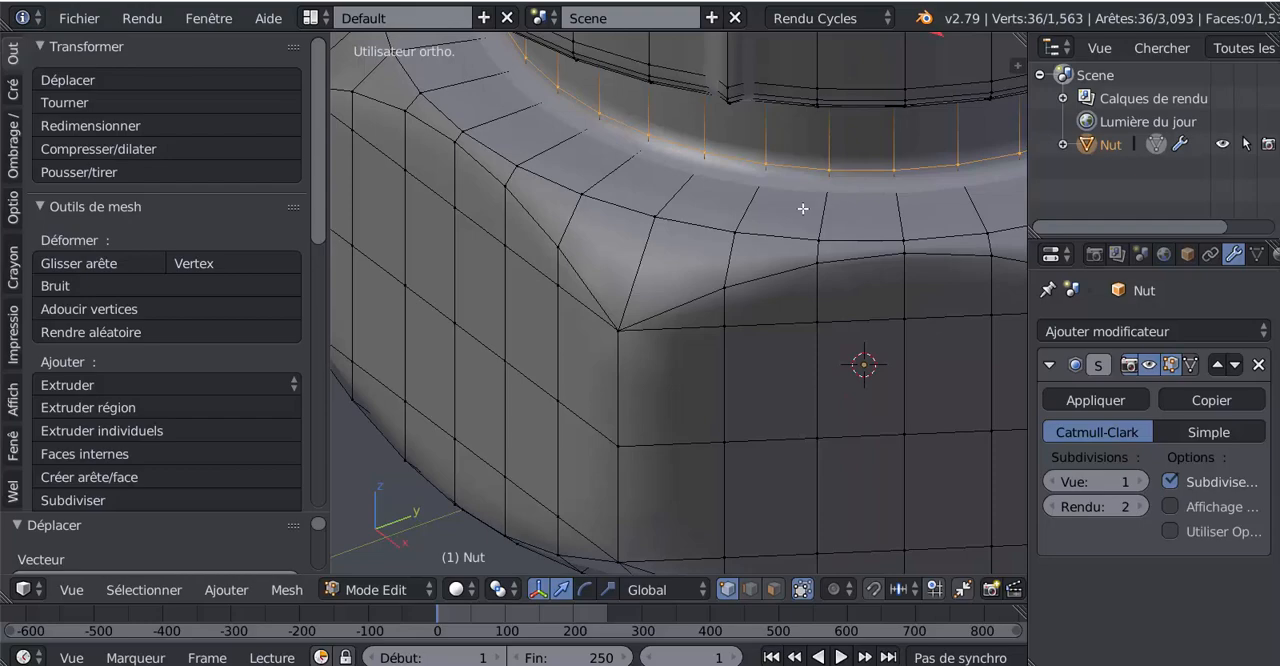
key("ctrl+r")
left_click(806, 200)
left_click(812, 191)
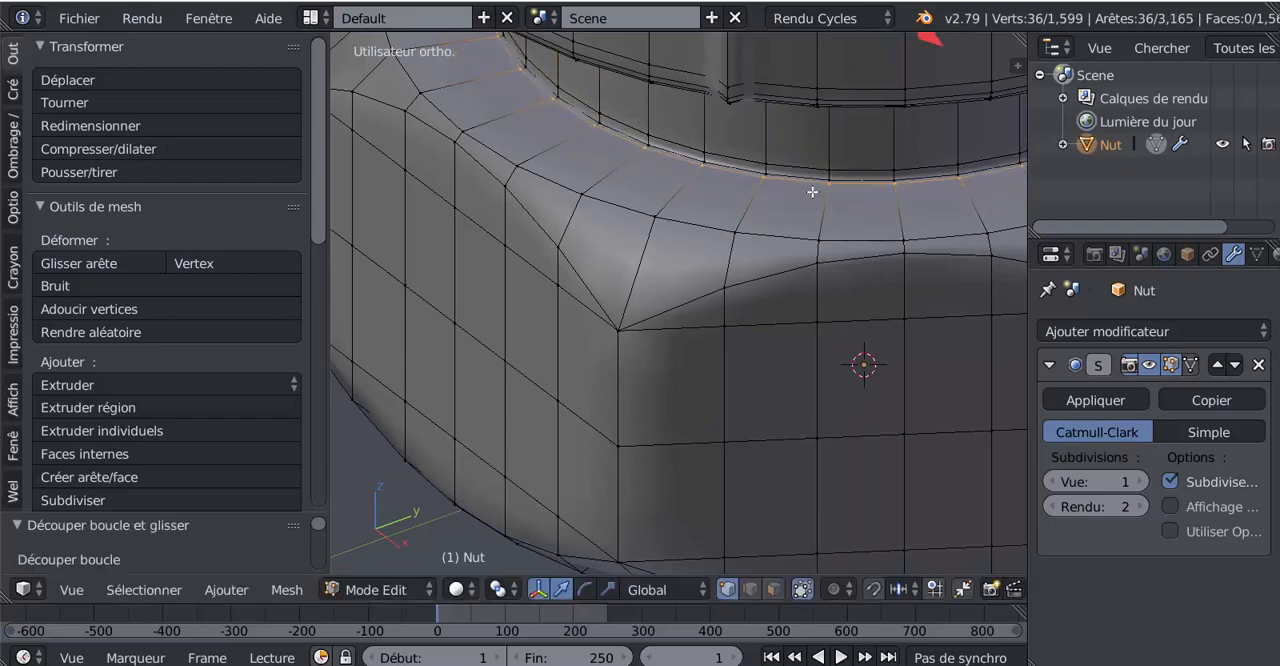
middle_click_drag(800, 239, 802, 298)
key("Tab")
scroll(800, 242, "down", 5)
scroll(800, 349, "up", 4)
Step: In edit mode, add two loop cuts on the nut's upper chamfer, one tight to the curved hex edges and one near the round edge
key("Tab")
scroll(606, 266, "up", 2)
middle_click_drag(790, 217, 635, 253)
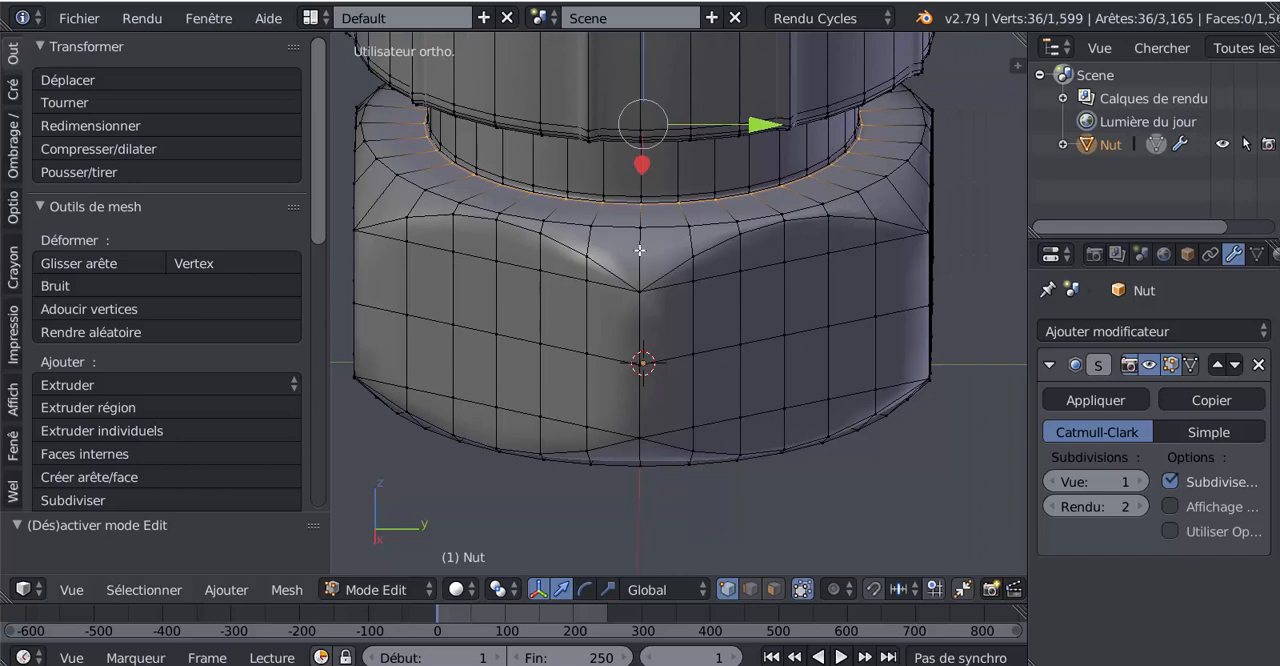
key("ctrl+r")
left_click(639, 251)
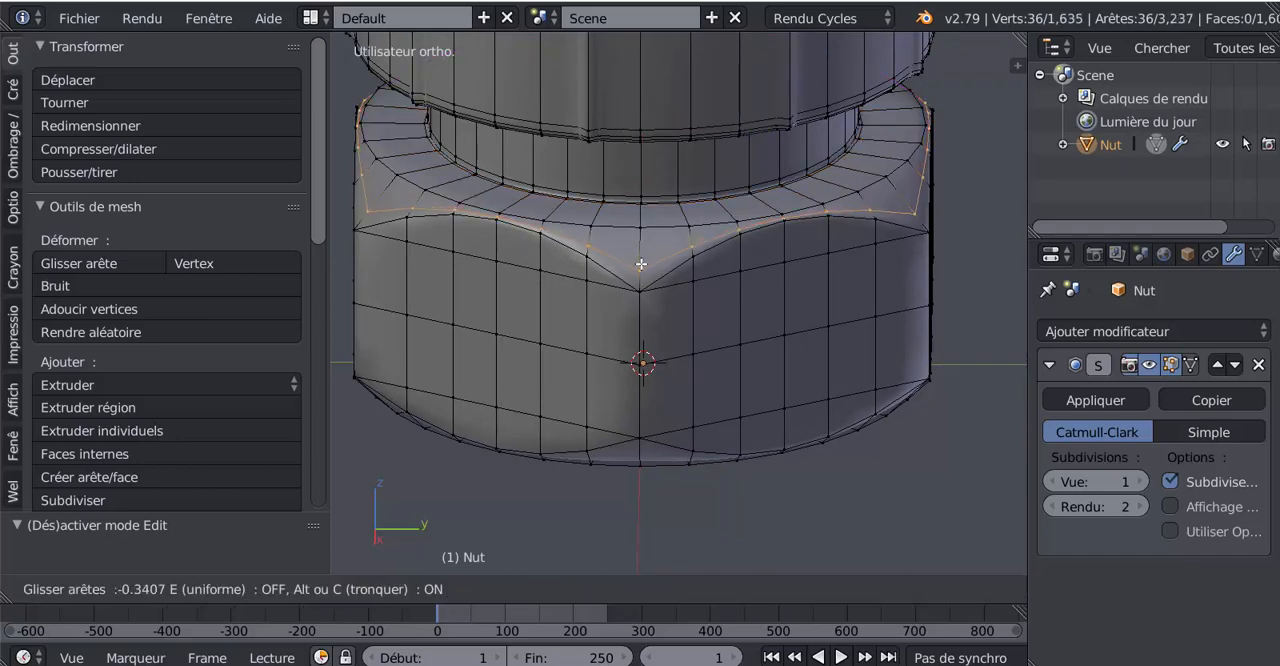
left_click(642, 279)
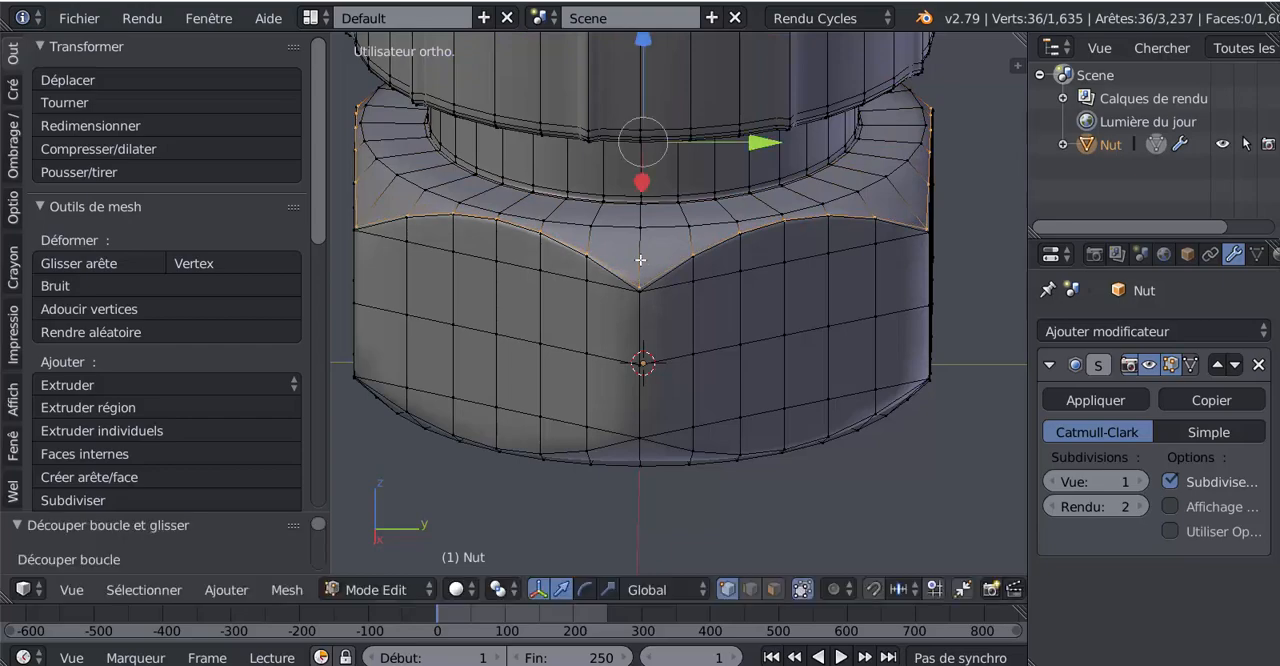
key("g")
key("g")
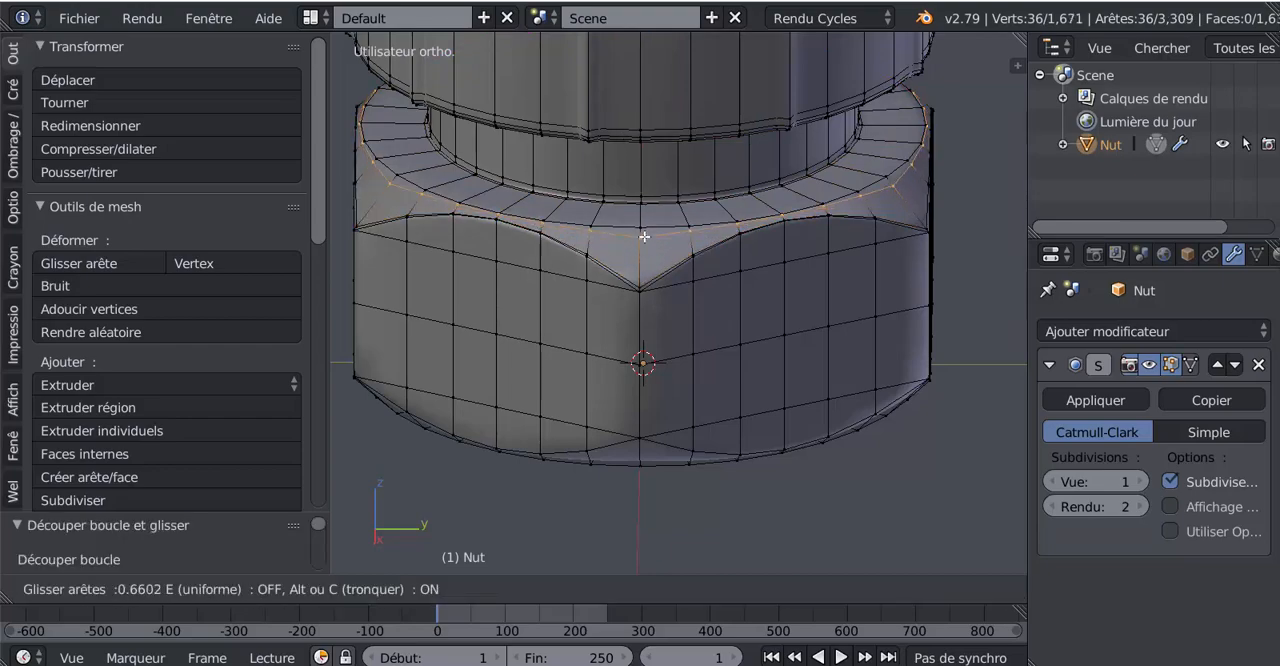
left_click(645, 232)
Step: Add two loop cuts on the nut's lower chamfer, one tight to the curved hex edges and one close to the round bottom edge
middle_click_drag(658, 382, 657, 300)
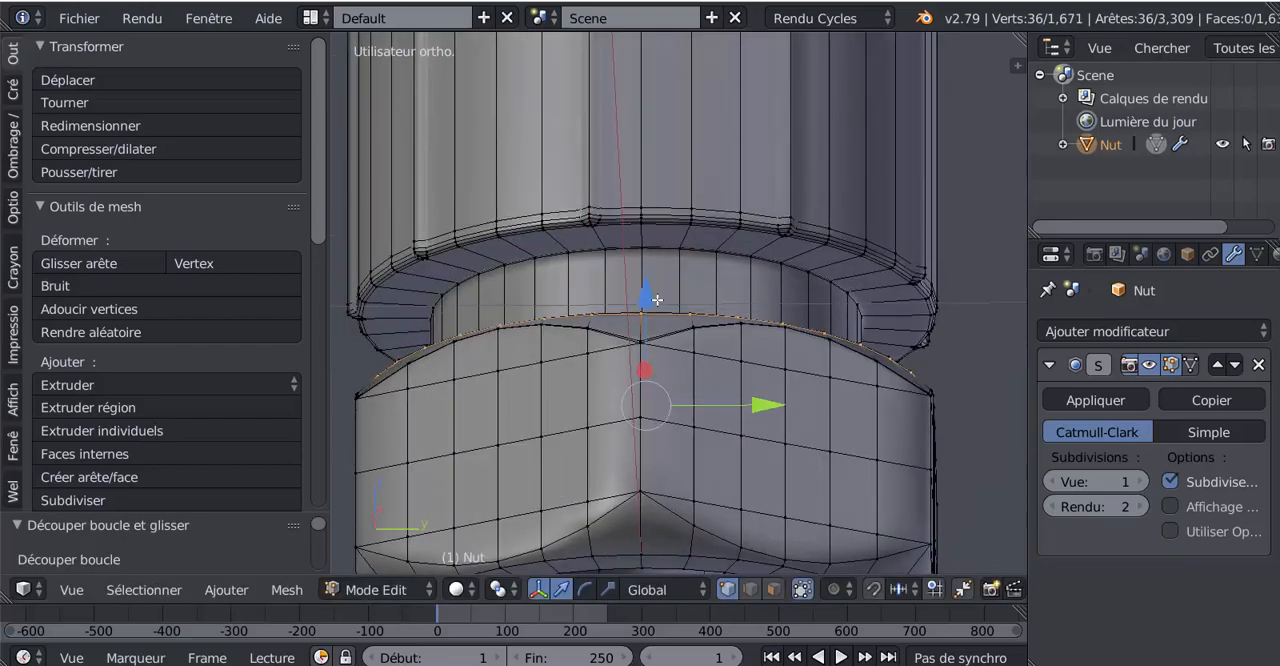
middle_click_drag(668, 427, 687, 196, "shift")
scroll(677, 314, "up", 2)
key("ctrl+r")
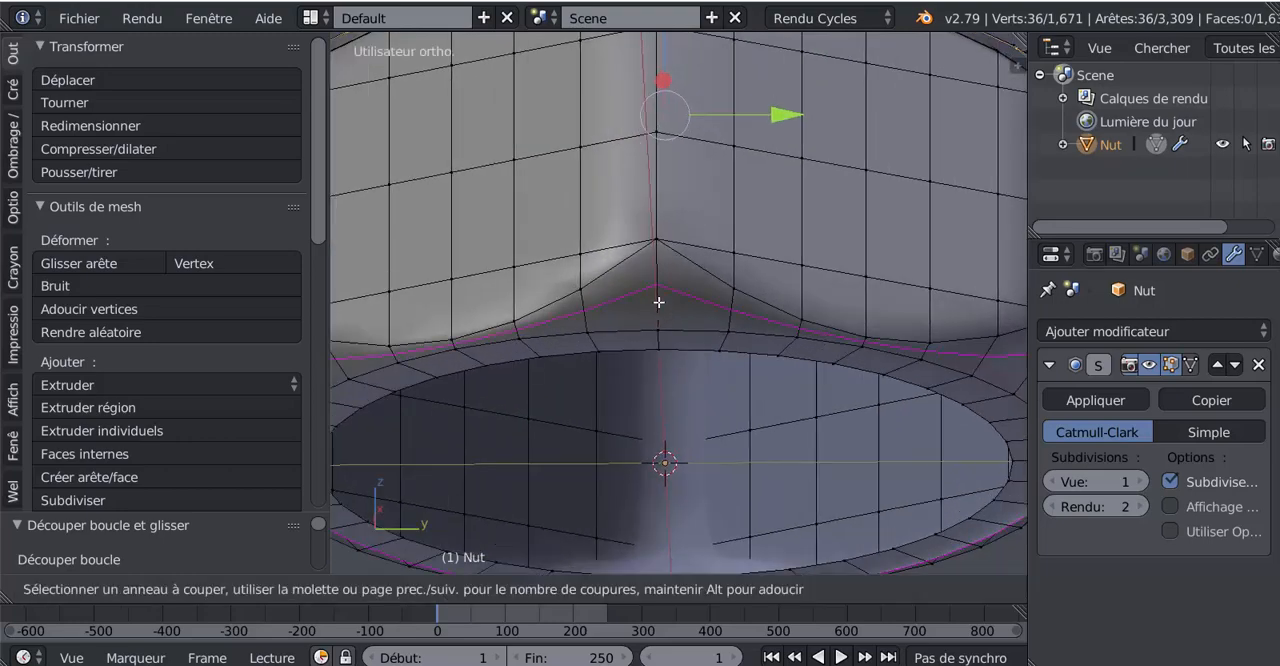
left_click(659, 298)
left_click(661, 265)
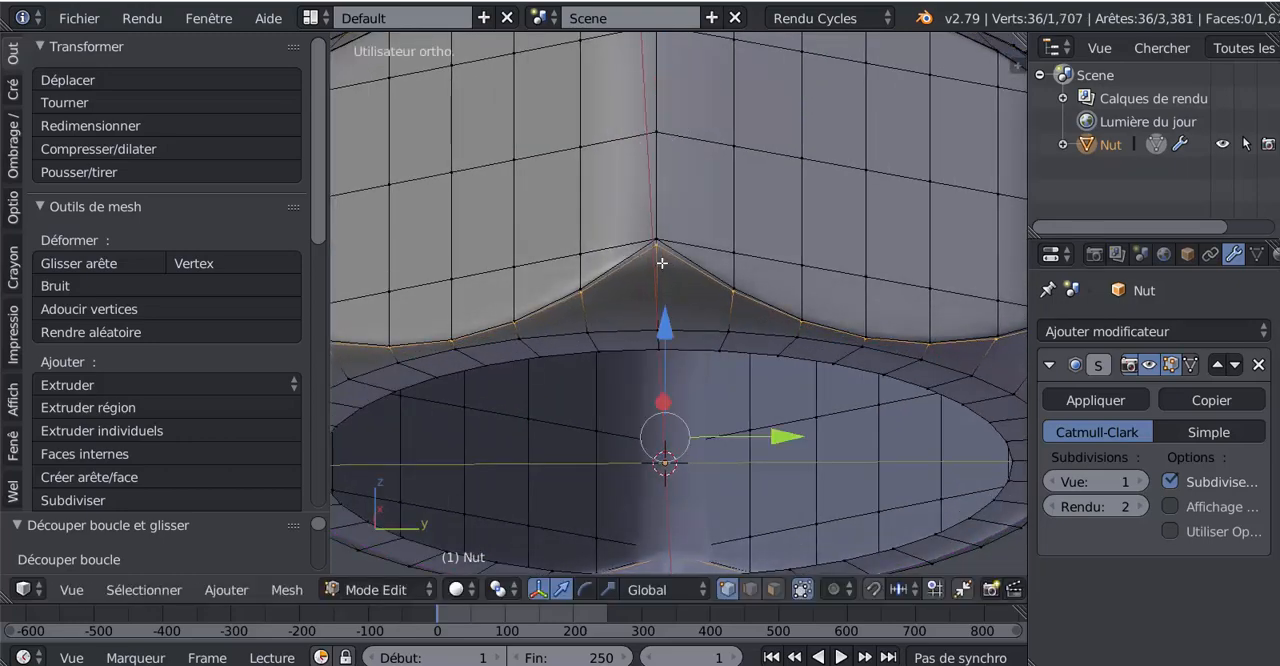
key("ctrl+r")
left_click(659, 288)
right_click(659, 288)
key("g")
key("g")
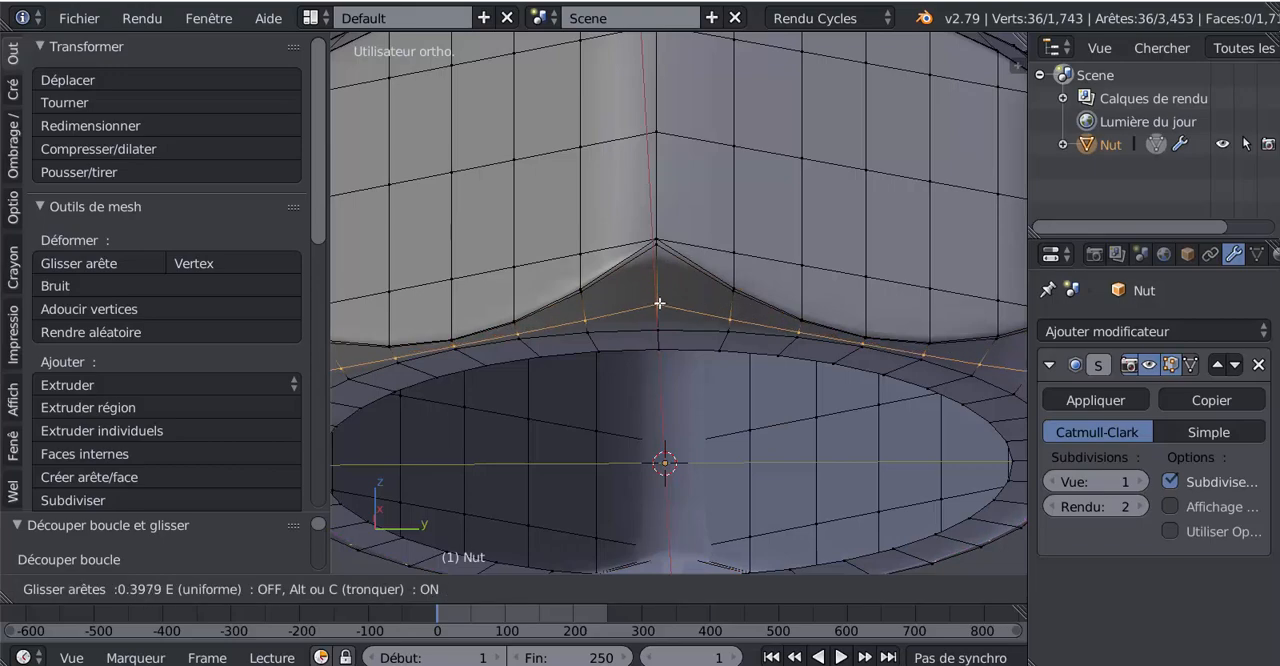
left_click(658, 322)
scroll(679, 354, "down", 7)
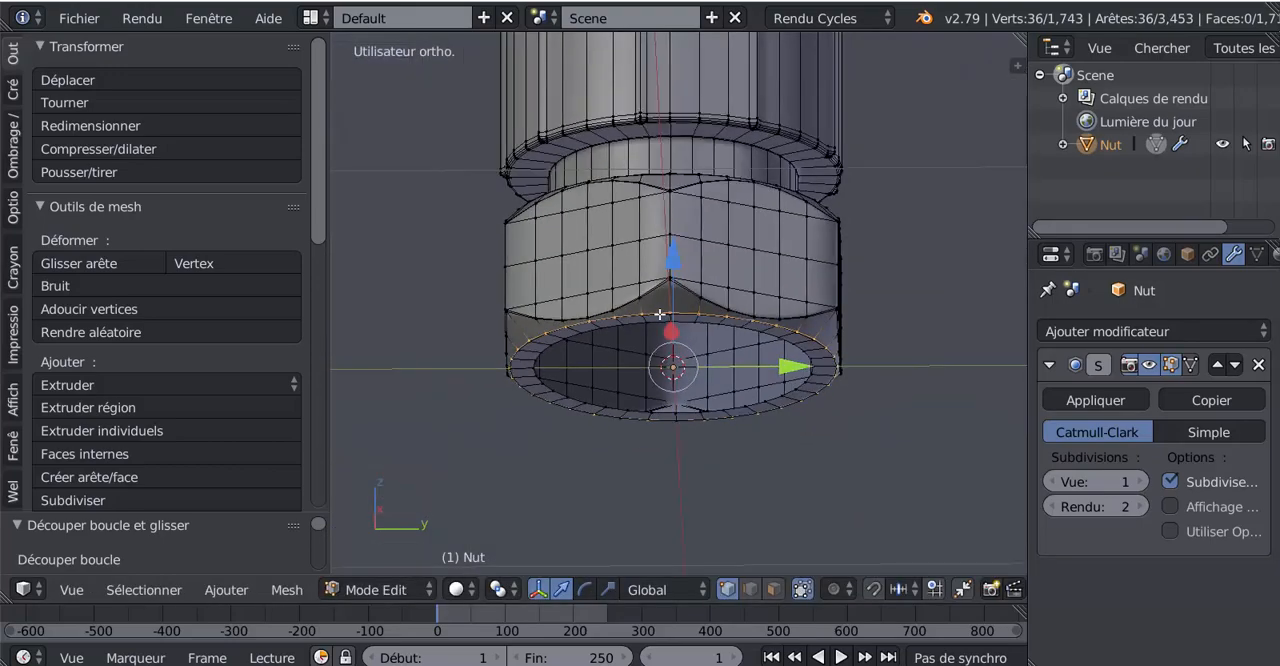
Step: Switch to edge selection, select both middle edge segments on each of the nut's six vertical corners, and start beveling them
left_click(750, 589)
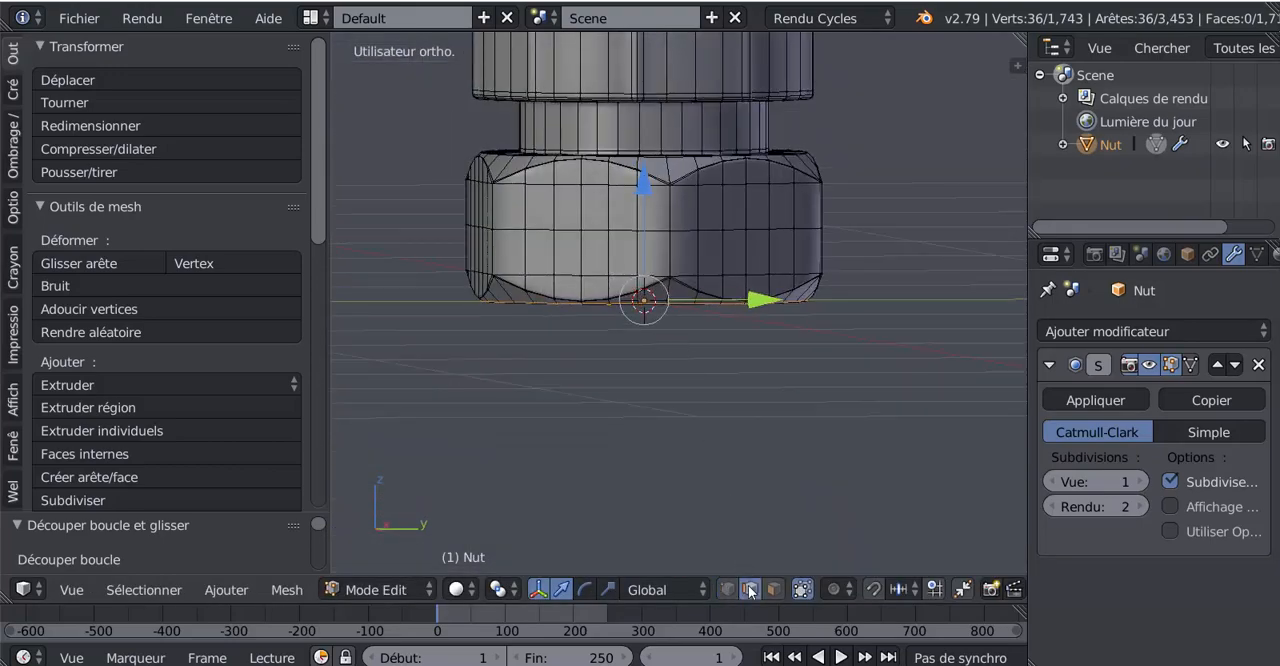
right_click(667, 218)
right_click(667, 255, "shift")
middle_click_drag(935, 298, 614, 267)
right_click(857, 218, "shift")
right_click(852, 250, "shift")
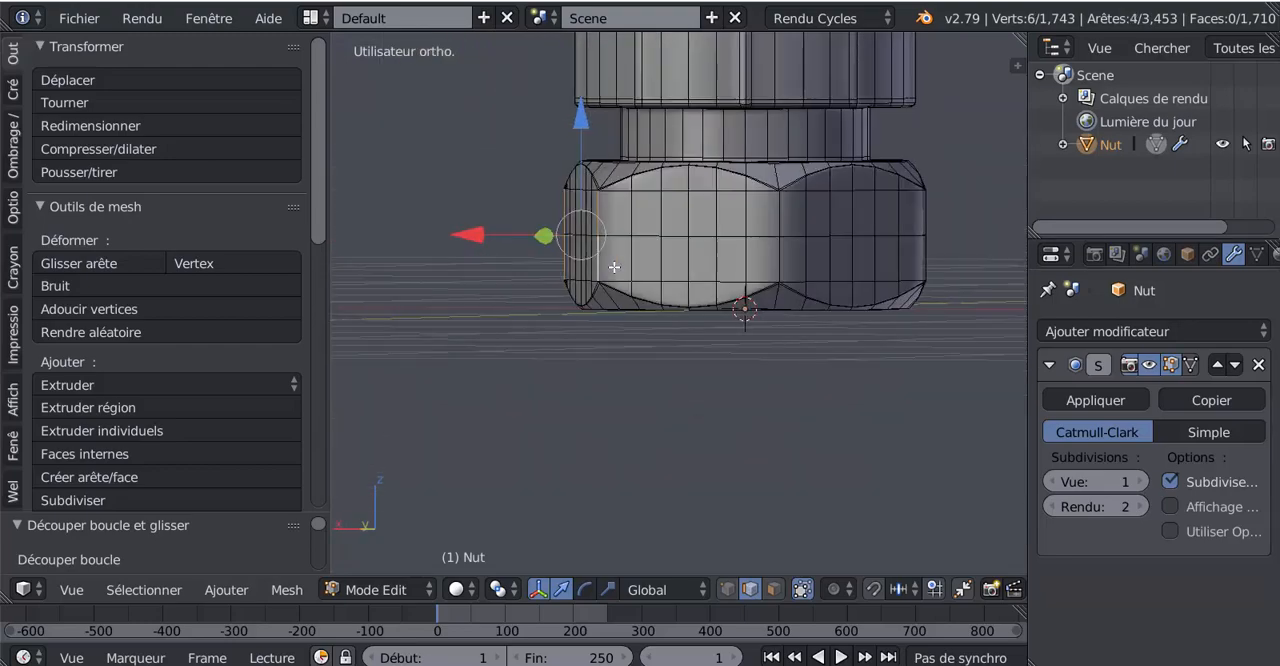
right_click(778, 224, "shift")
right_click(777, 266, "shift")
middle_click_drag(777, 266, 736, 230)
right_click(736, 230, "shift")
right_click(733, 276, "shift")
middle_click_drag(915, 280, 870, 312)
right_click(746, 220, "shift")
right_click(735, 266, "shift")
right_click(746, 240, "shift")
right_click(740, 280, "shift")
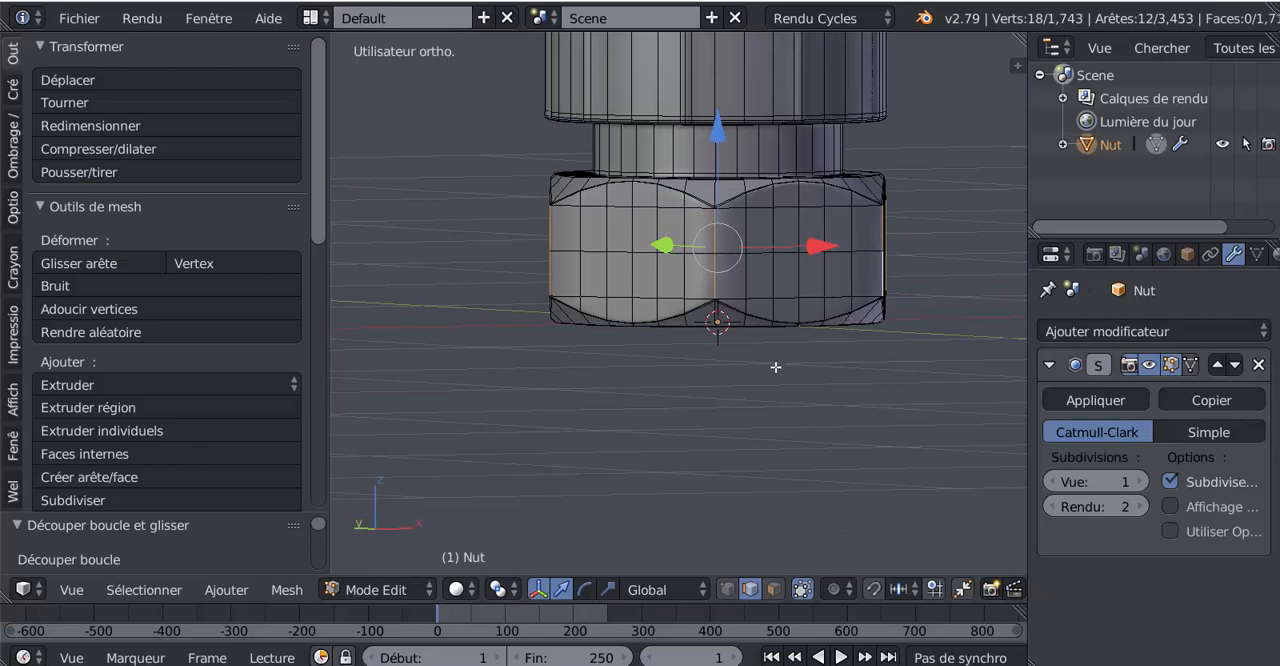
scroll(775, 367, "up", 3)
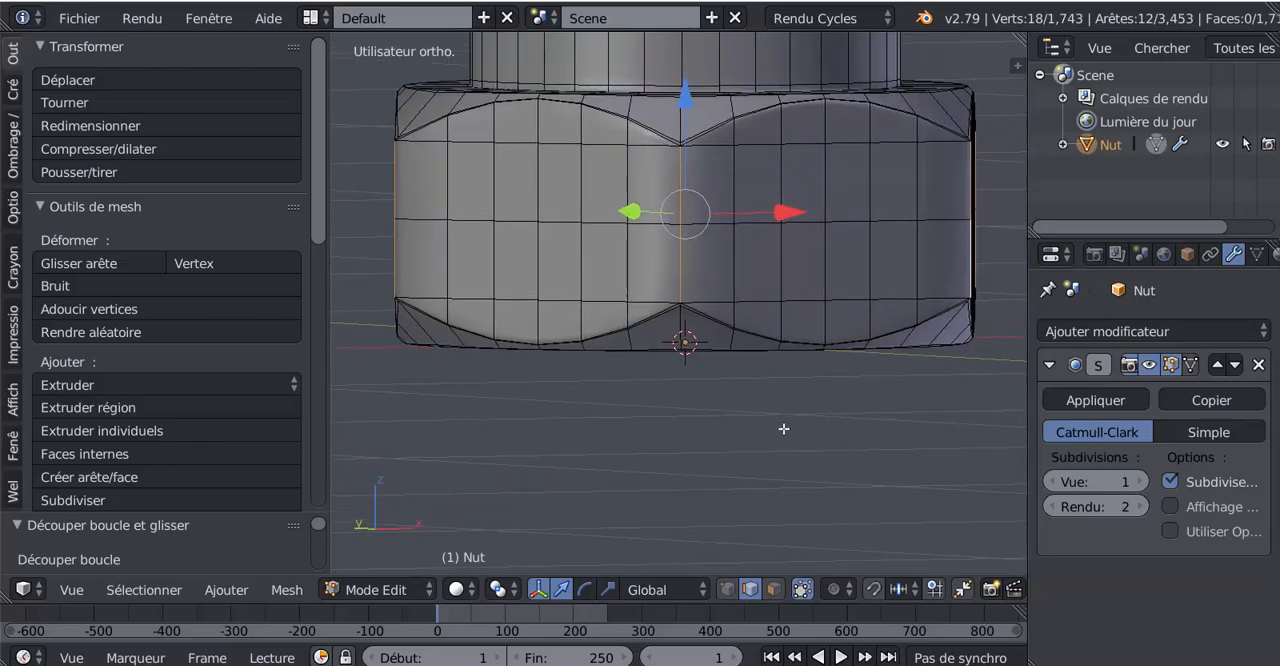
key("ctrl+b")
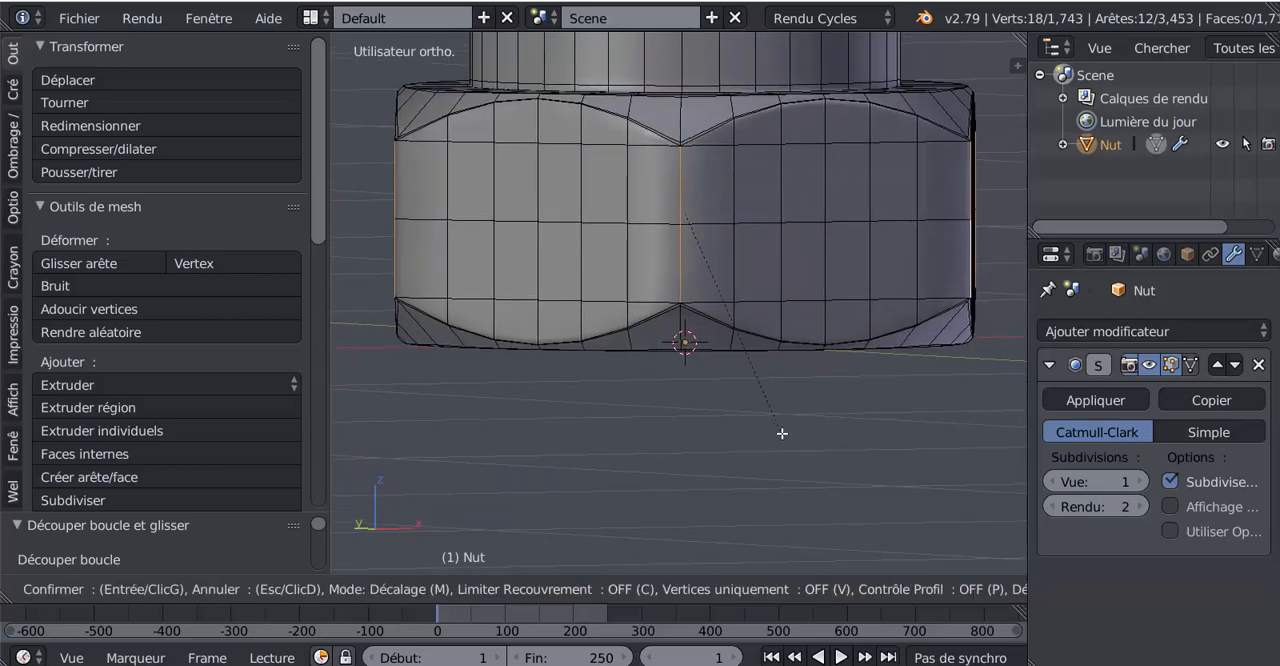
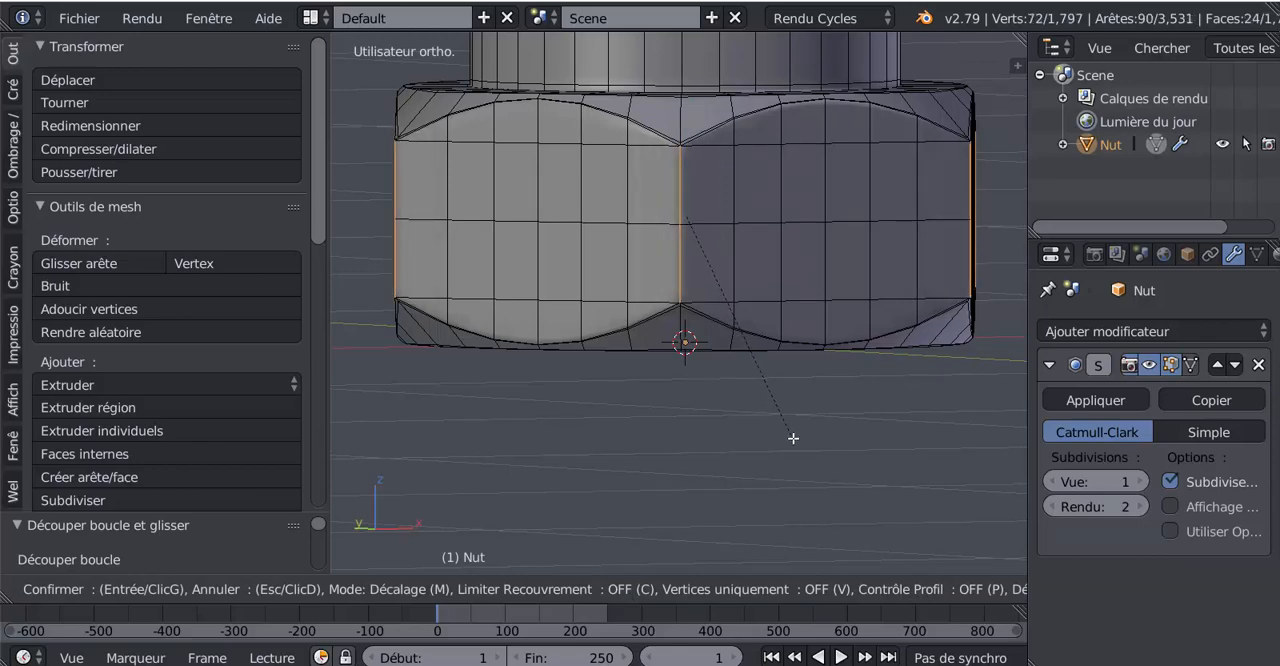
Step: Apply a narrow bevel to the selected vertical corner edges of the nut and return to object mode
left_click(797, 440)
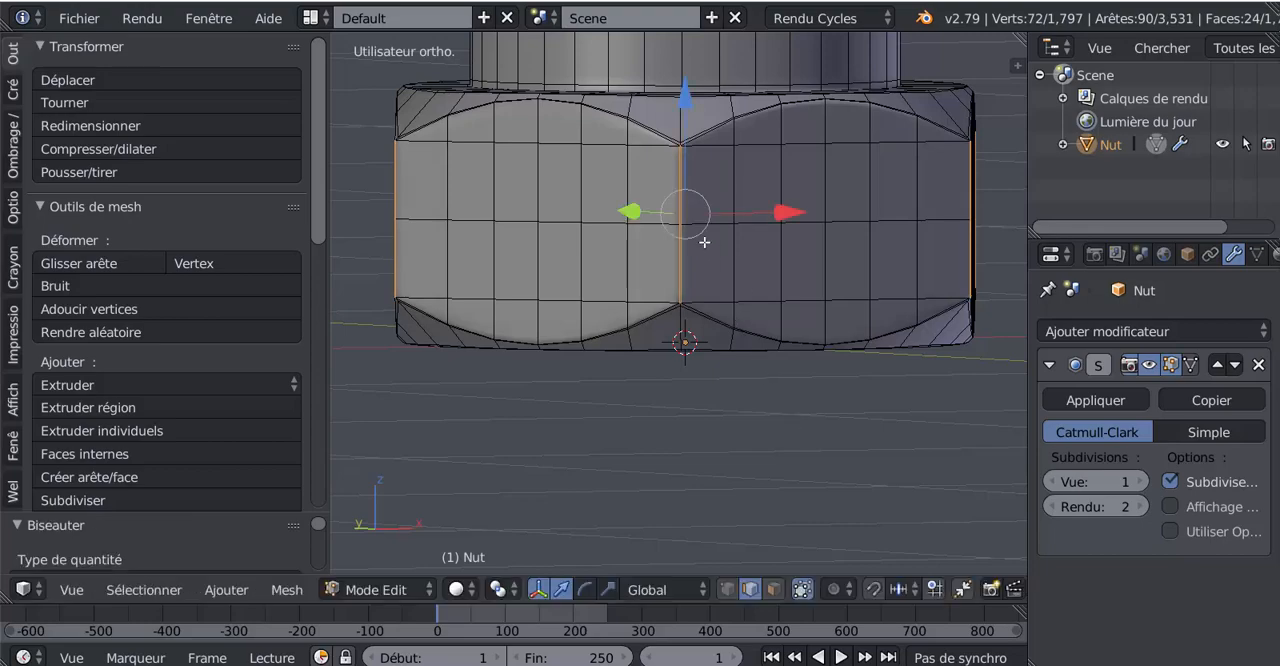
scroll(704, 242, "up", 6)
scroll(695, 437, "down", 8)
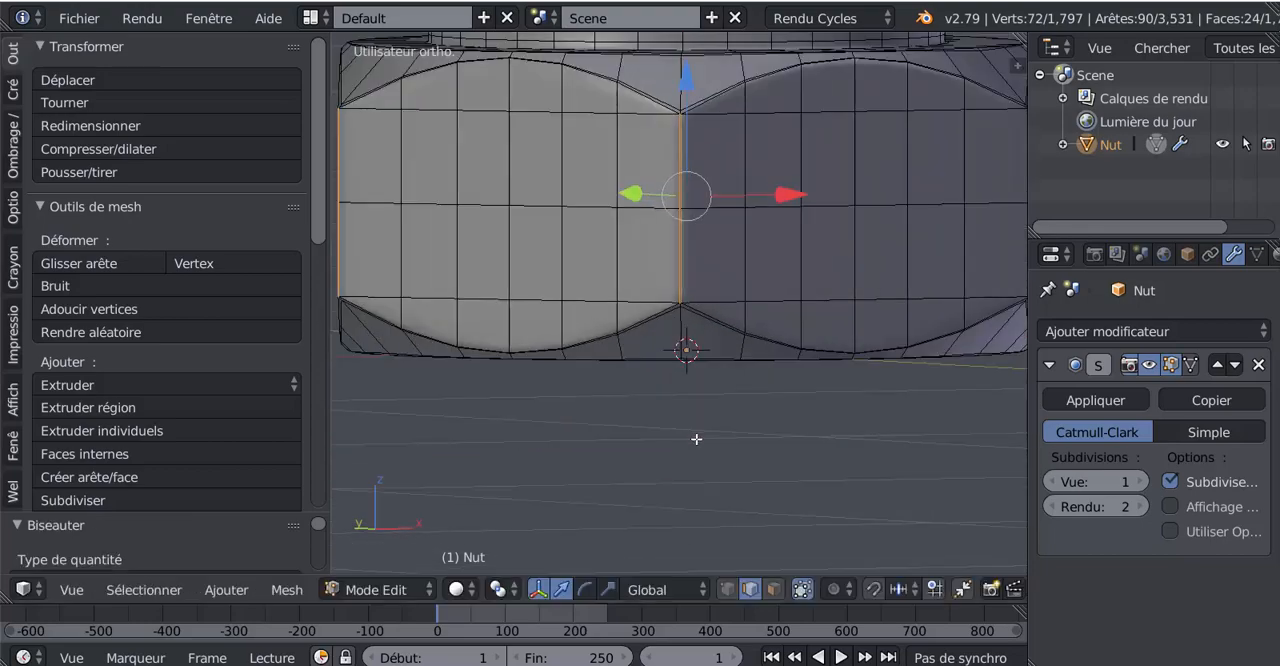
key("Tab")
Step: Examine the beveled nut, the neck and the sleeve's vertical corners in object and edit mode
middle_click_drag(839, 461, 858, 445)
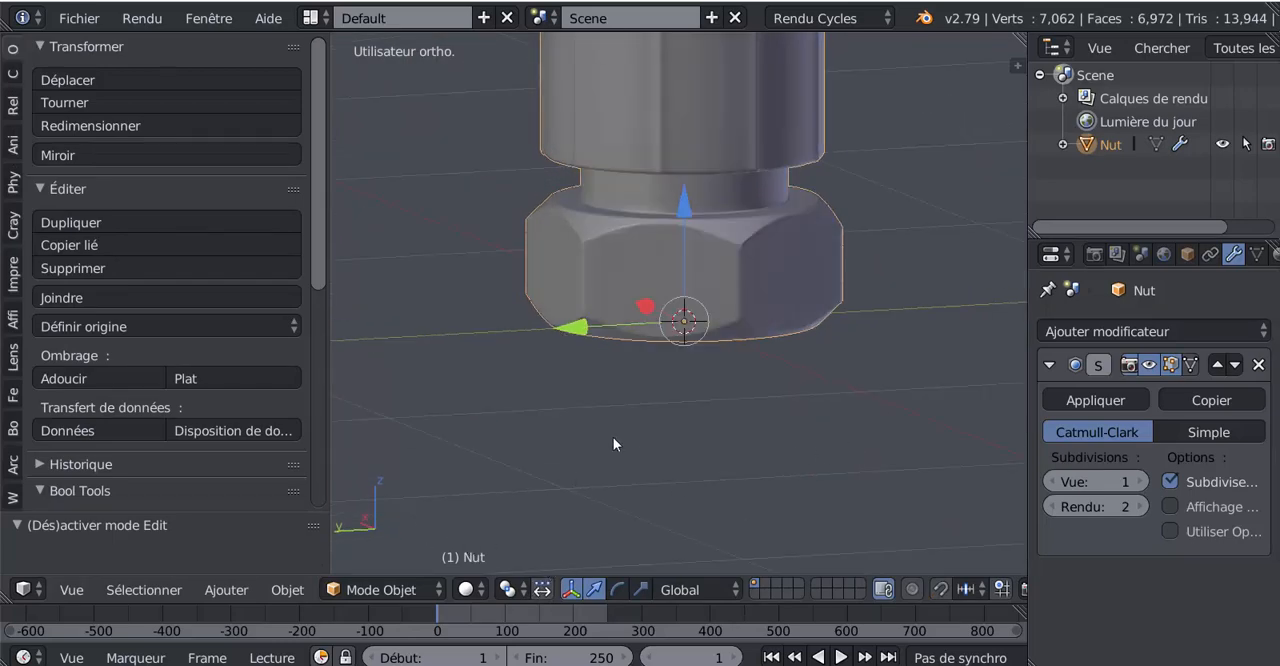
scroll(613, 437, "down", 3)
middle_click_drag(760, 400, 672, 473, "shift")
scroll(597, 419, "up", 4)
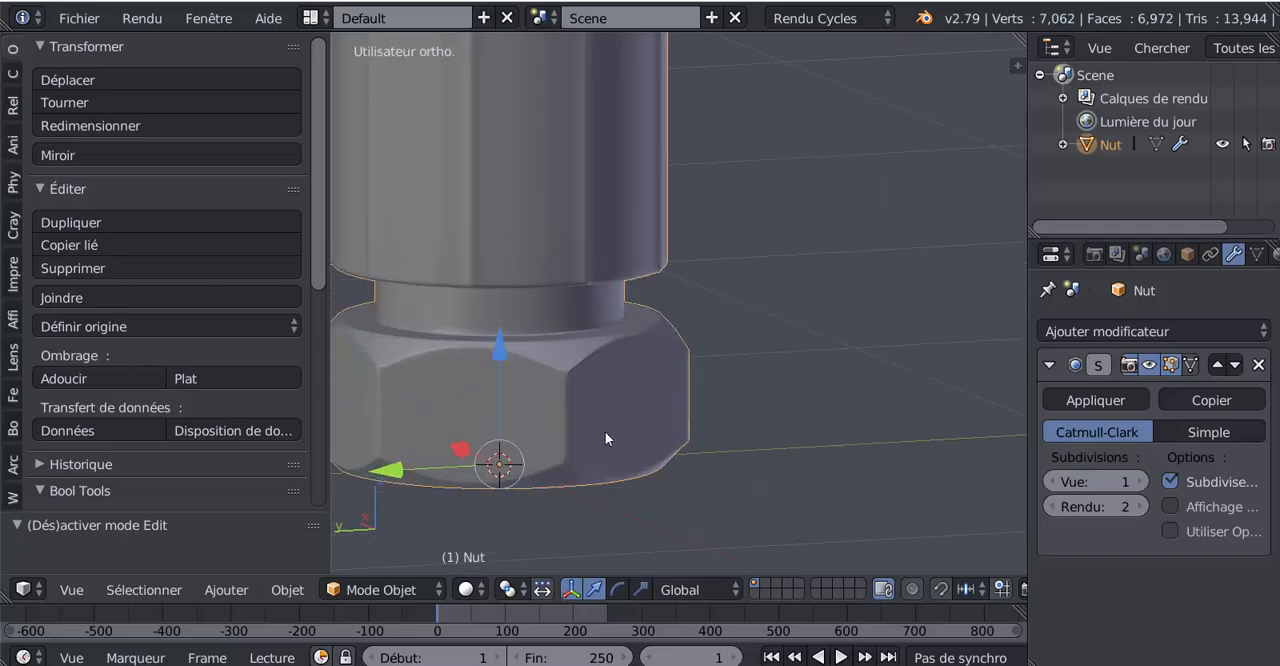
middle_click_drag(605, 431, 566, 419)
middle_click_drag(655, 432, 744, 551, "shift")
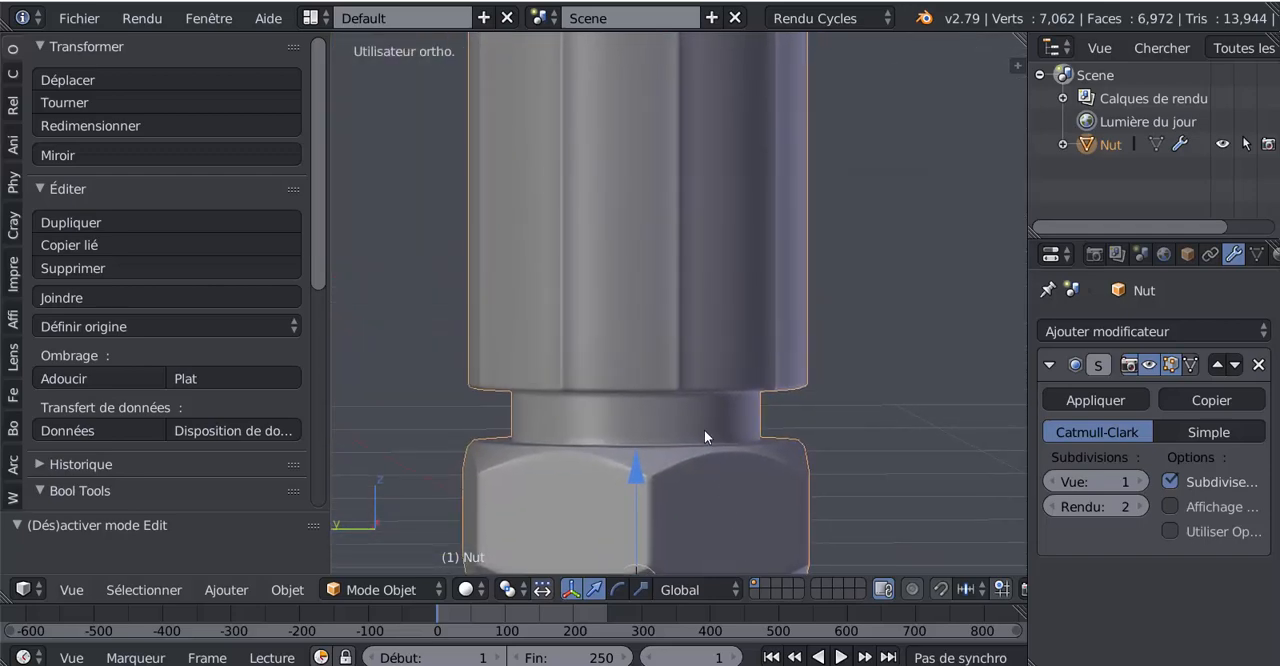
middle_click_drag(704, 430, 726, 417)
key("Tab")
scroll(730, 421, "up", 2)
scroll(717, 420, "down", 3)
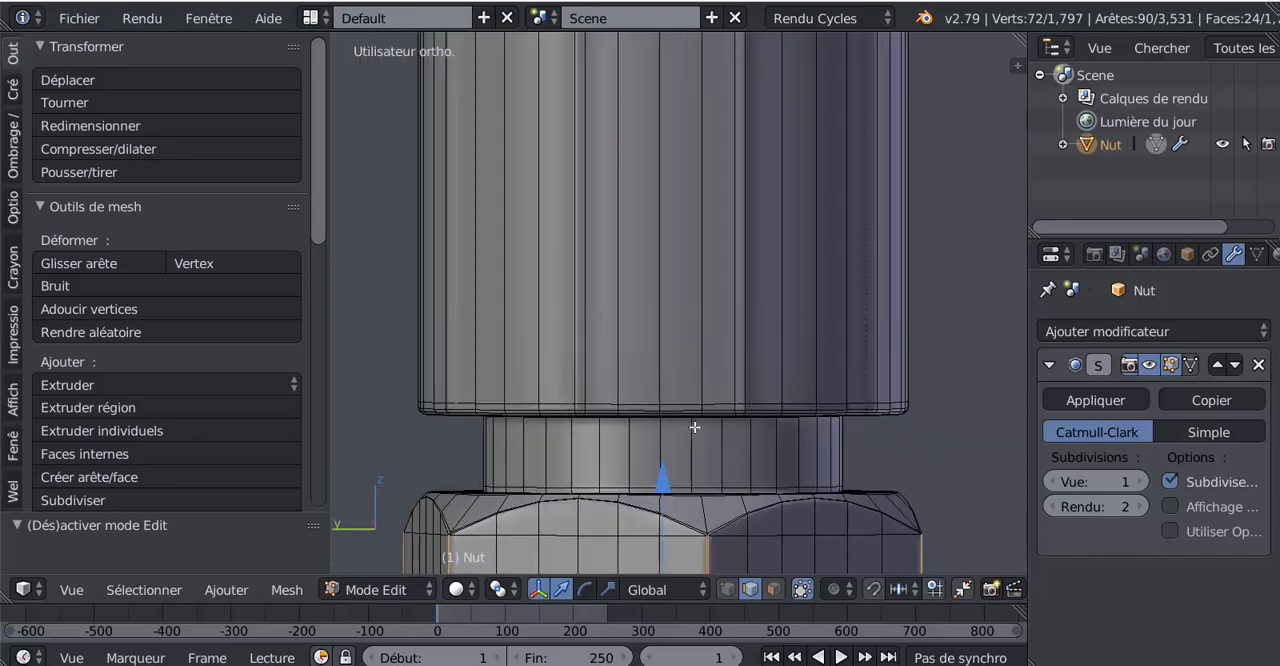
key("Tab")
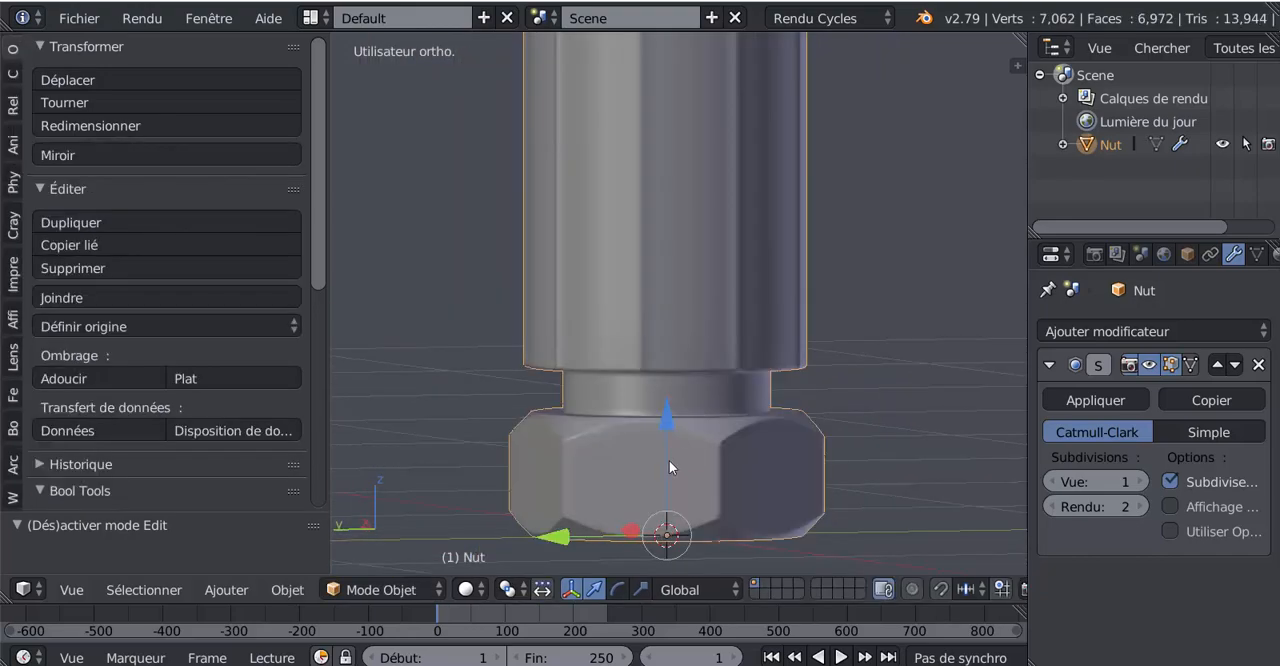
mouse_move(659, 484)
middle_mouse_down()
mouse_move(676, 357)
mouse_move(666, 343)
mouse_move(665, 486)
middle_mouse_up()
scroll(696, 449, "up", 2)
Step: In edit mode, select six neighbouring long vertical corner edges of the sleeve, working around it
key("Tab")
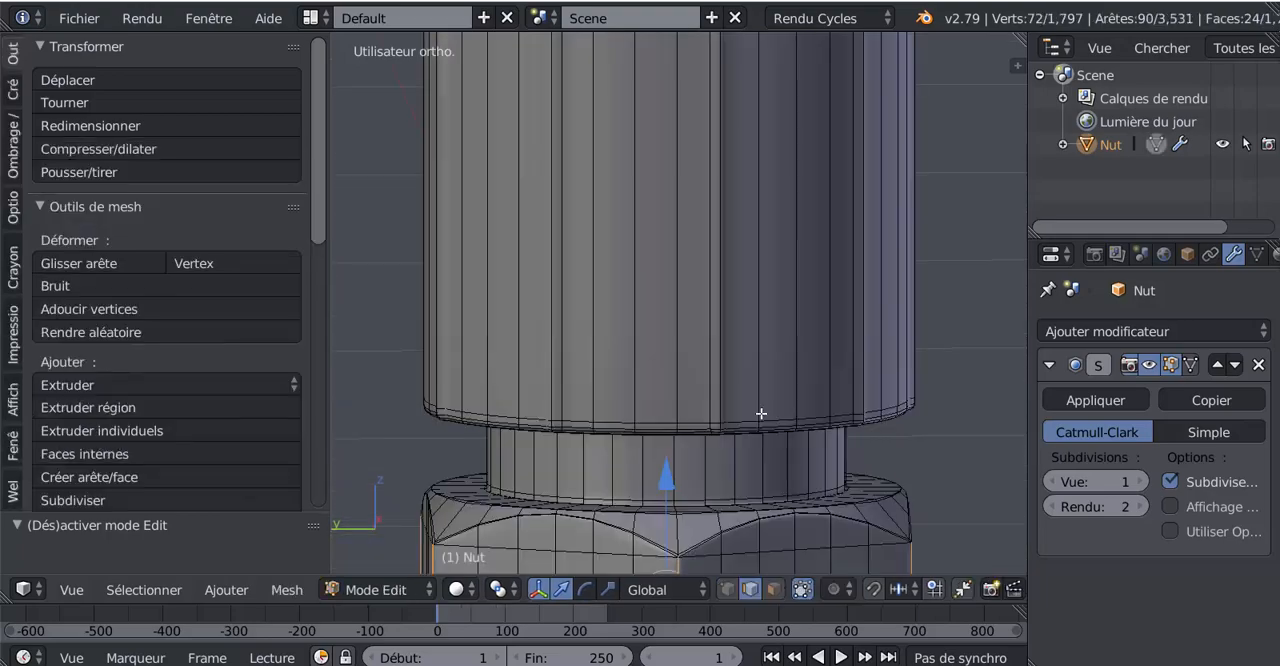
scroll(762, 411, "up", 3)
right_click(738, 369, "alt")
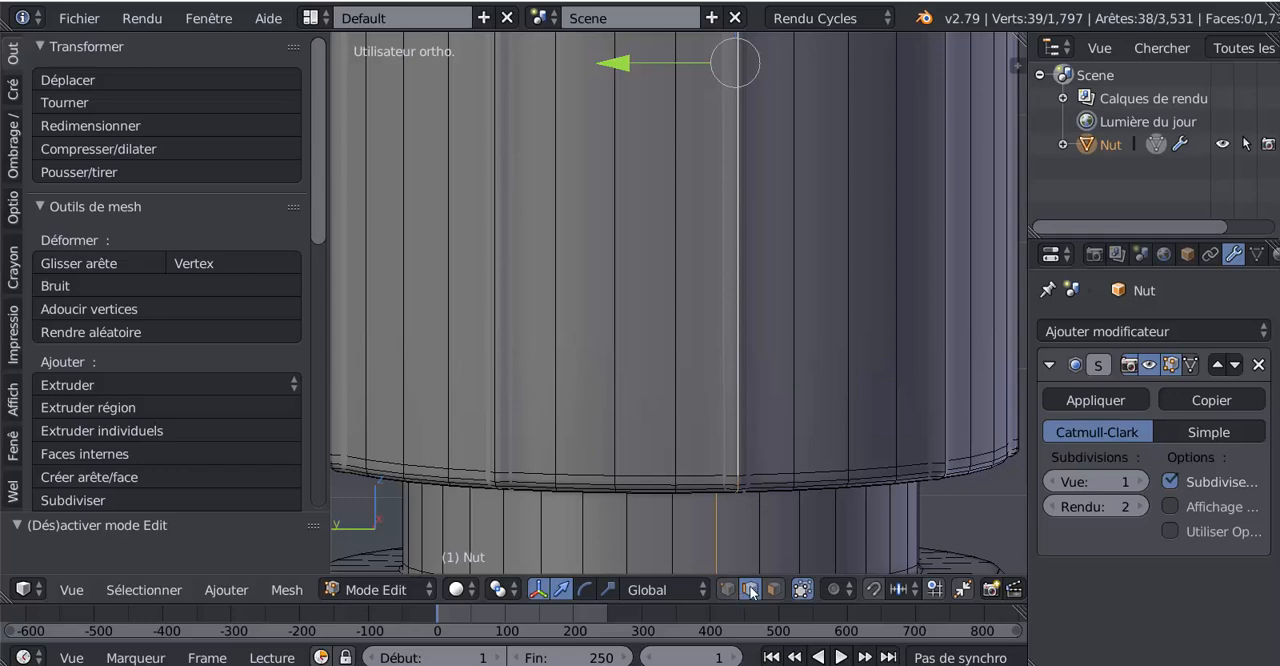
right_click(730, 372)
right_click(498, 339, "shift")
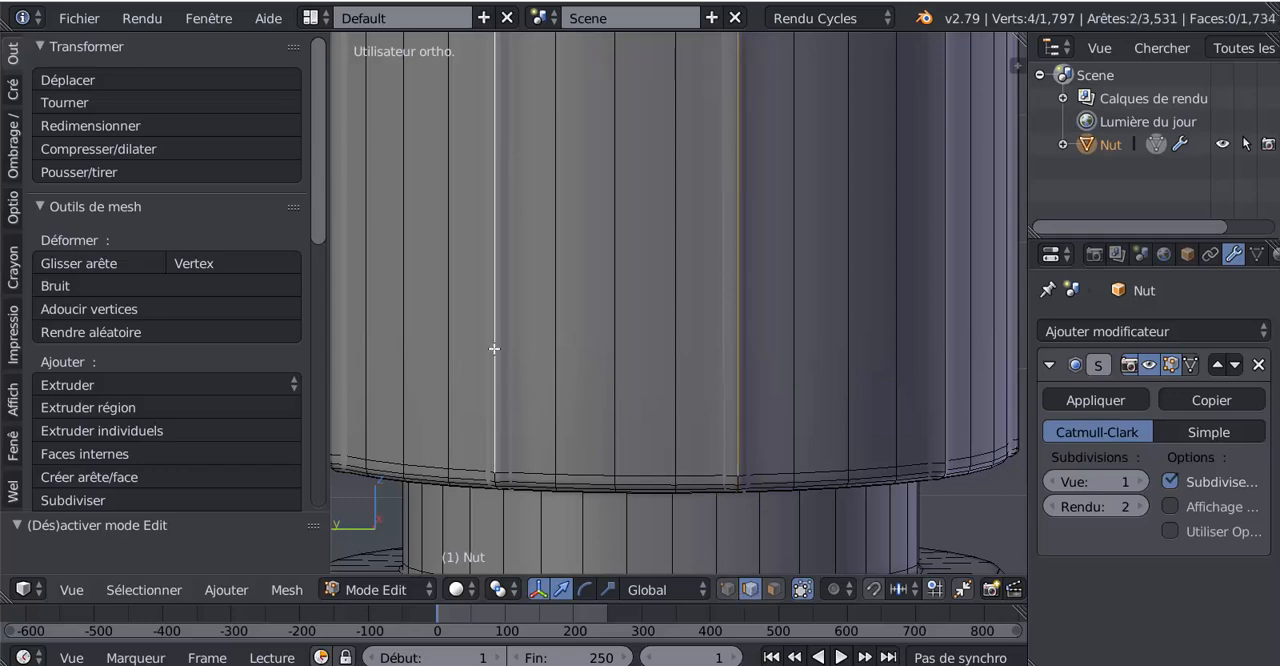
middle_click_drag(503, 405, 624, 405)
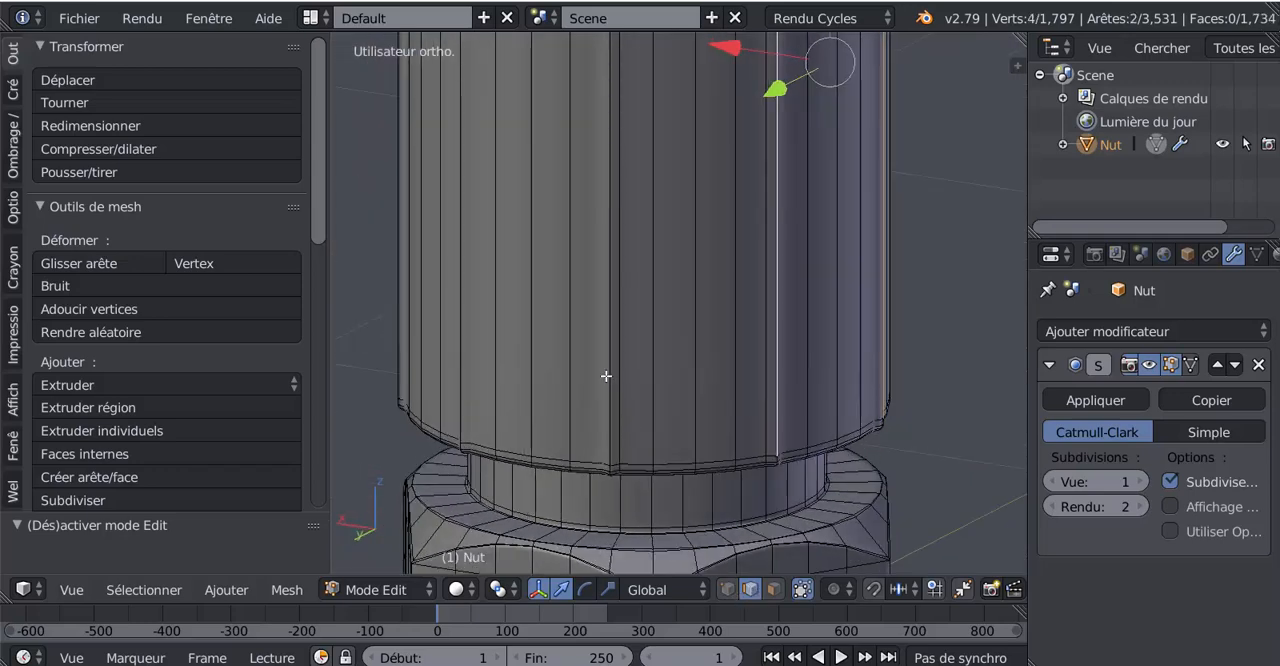
right_click(606, 376, "shift")
right_click(612, 387, "shift")
middle_click_drag(631, 453, 666, 420)
scroll(651, 366, "up", 2)
right_click(651, 366, "shift")
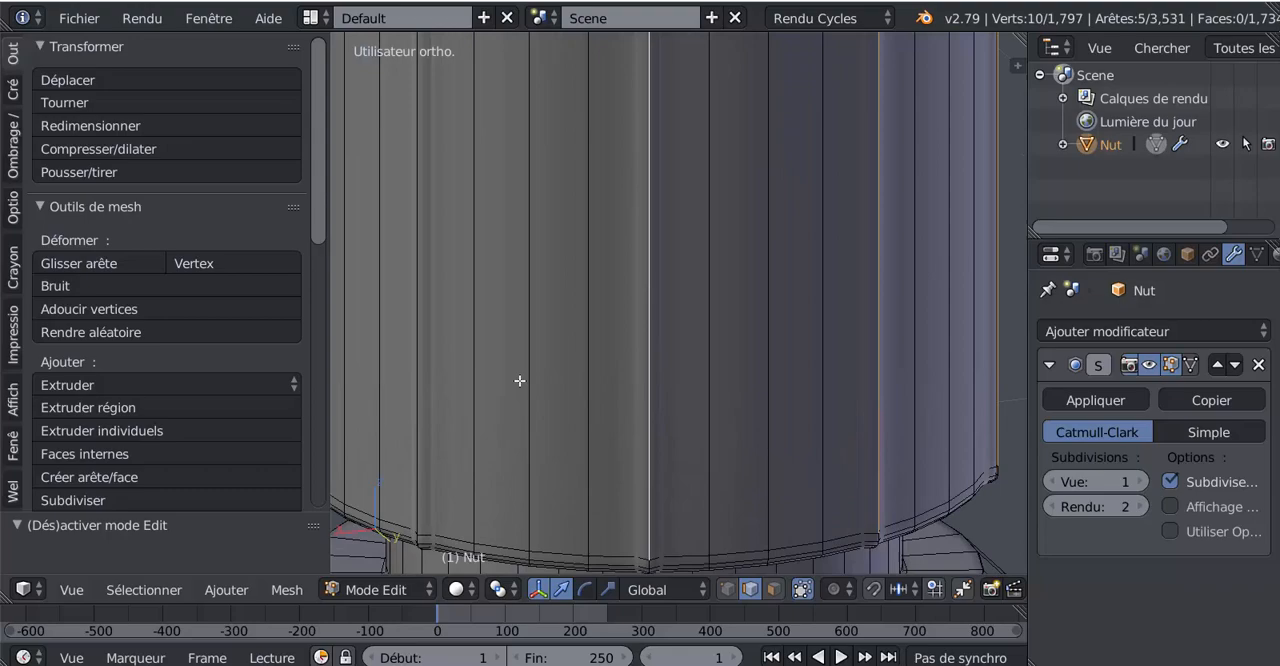
right_click(419, 361, "shift")
Step: Add the sleeve's remaining four long vertical corner edges to the selection
scroll(400, 420, "down", 4)
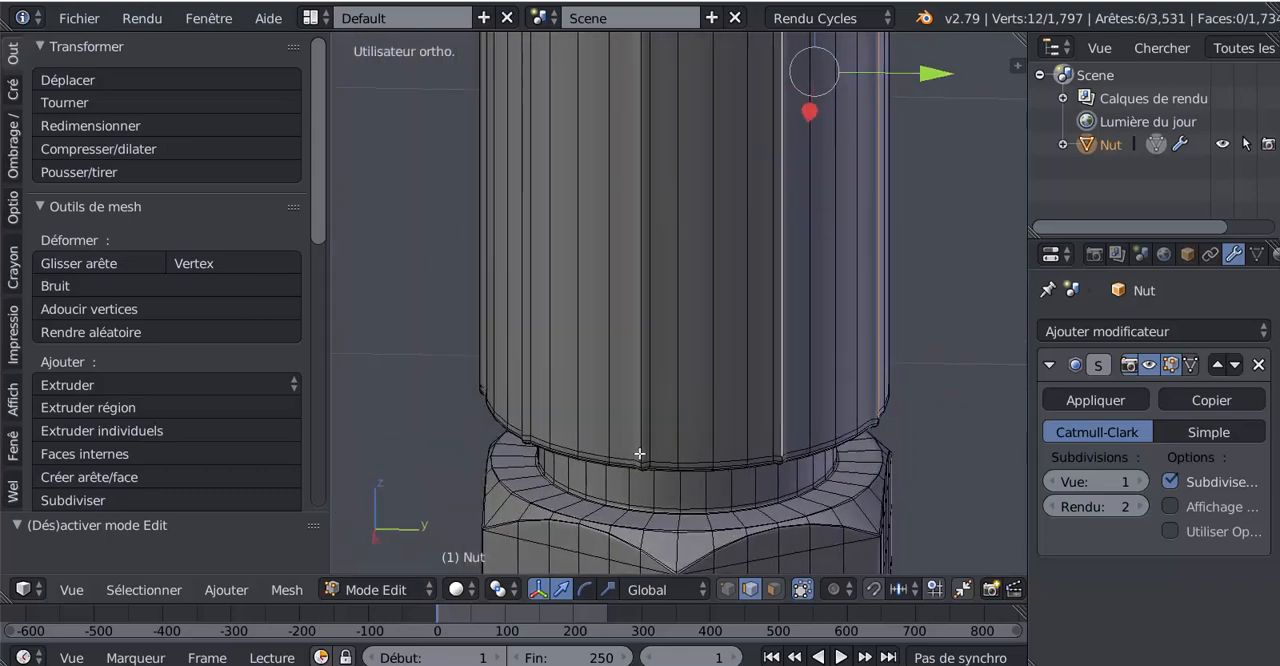
right_click(648, 386, "shift")
mouse_move(619, 401)
middle_mouse_down()
mouse_move(722, 398)
mouse_move(680, 443)
mouse_move(625, 411)
middle_mouse_up()
right_click(620, 423, "shift")
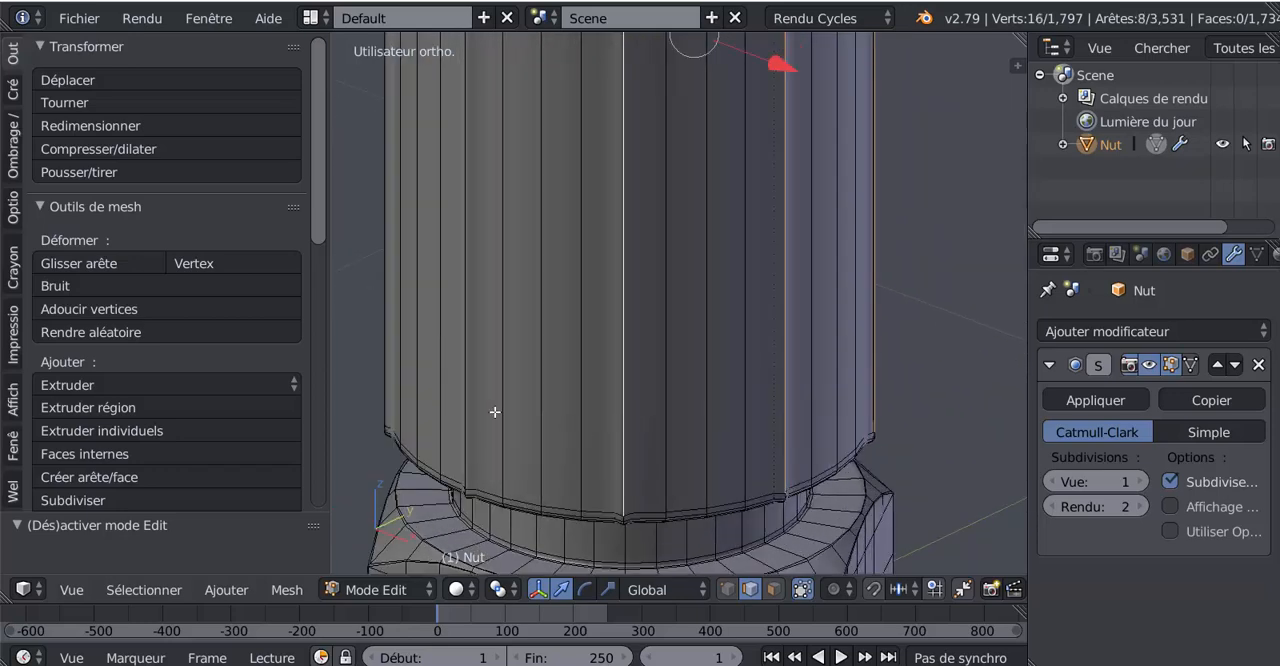
middle_click_drag(523, 447, 677, 494)
right_click(590, 438, "shift")
right_click(587, 437, "shift")
Step: Bevel the ten selected vertical corner edges of the sleeve narrowly and check the result in object mode
scroll(605, 478, "down", 2)
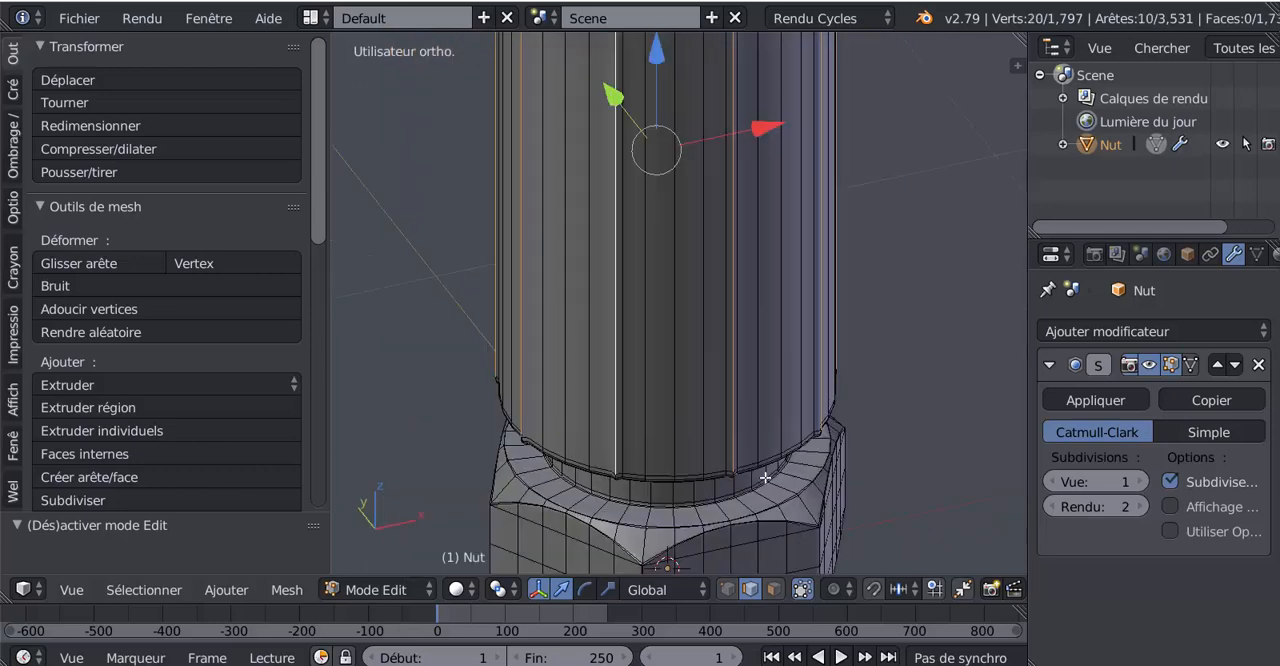
middle_click_drag(811, 469, 792, 497)
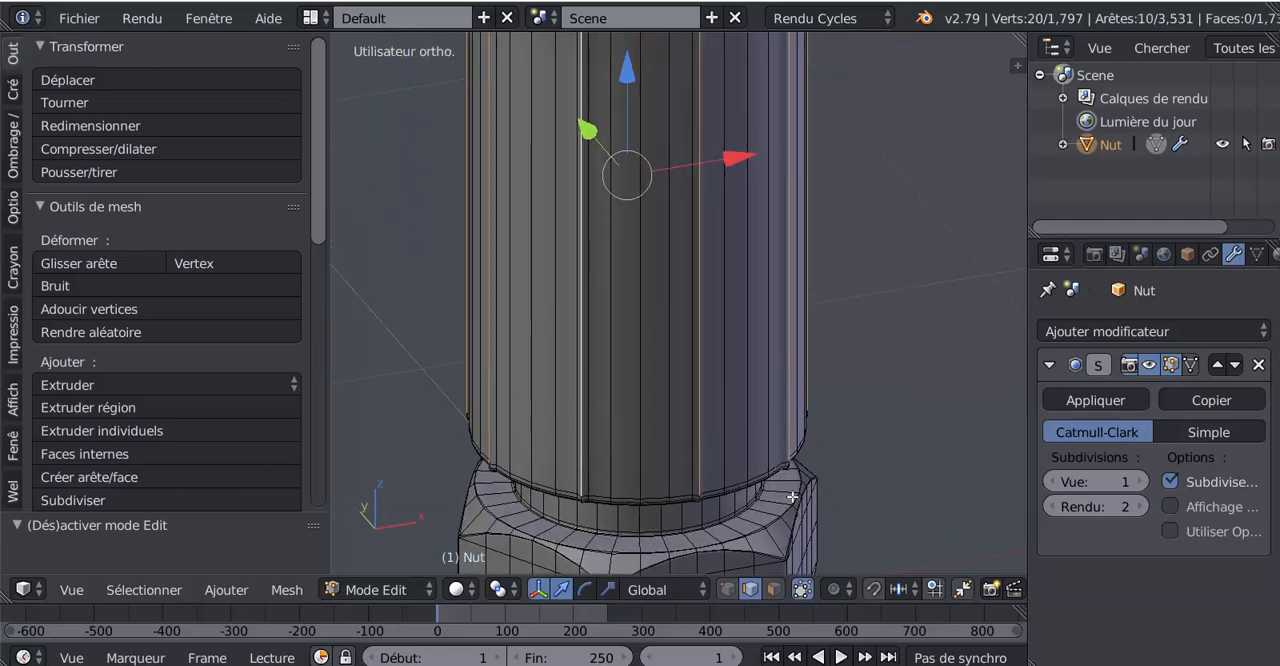
key("ctrl+b")
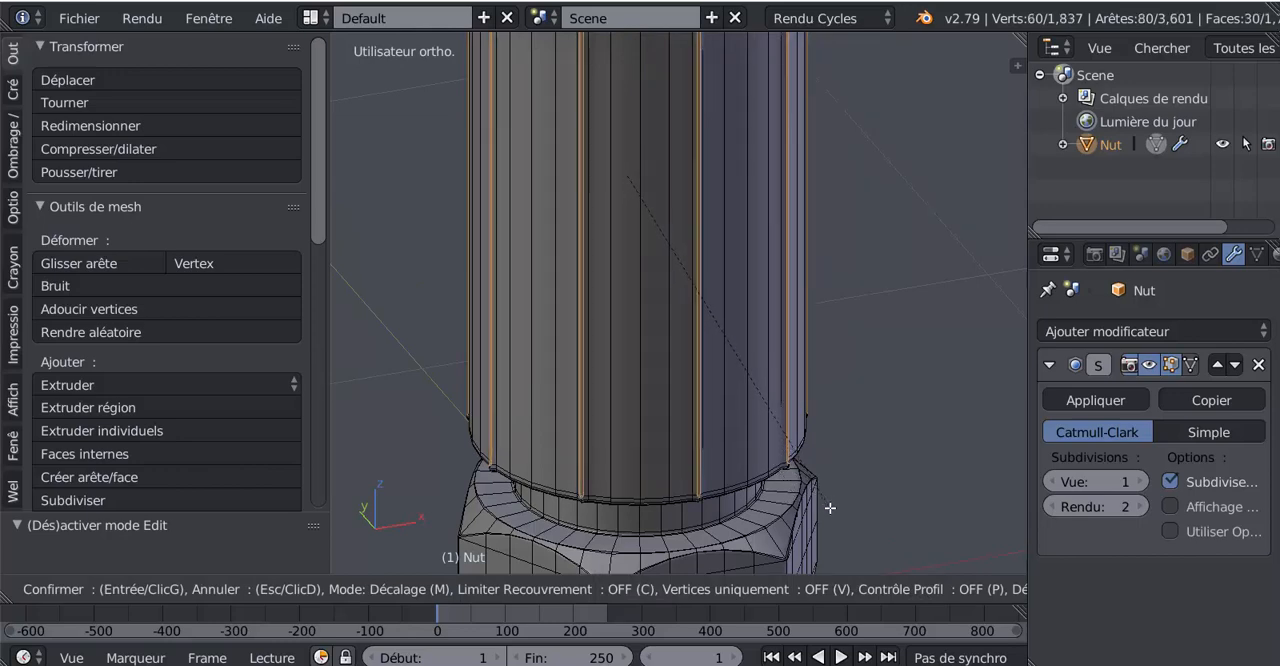
left_click(832, 509)
key("Tab")
middle_click_drag(828, 508, 608, 507)
middle_click_drag(601, 420, 686, 461)
scroll(686, 461, "down", 1)
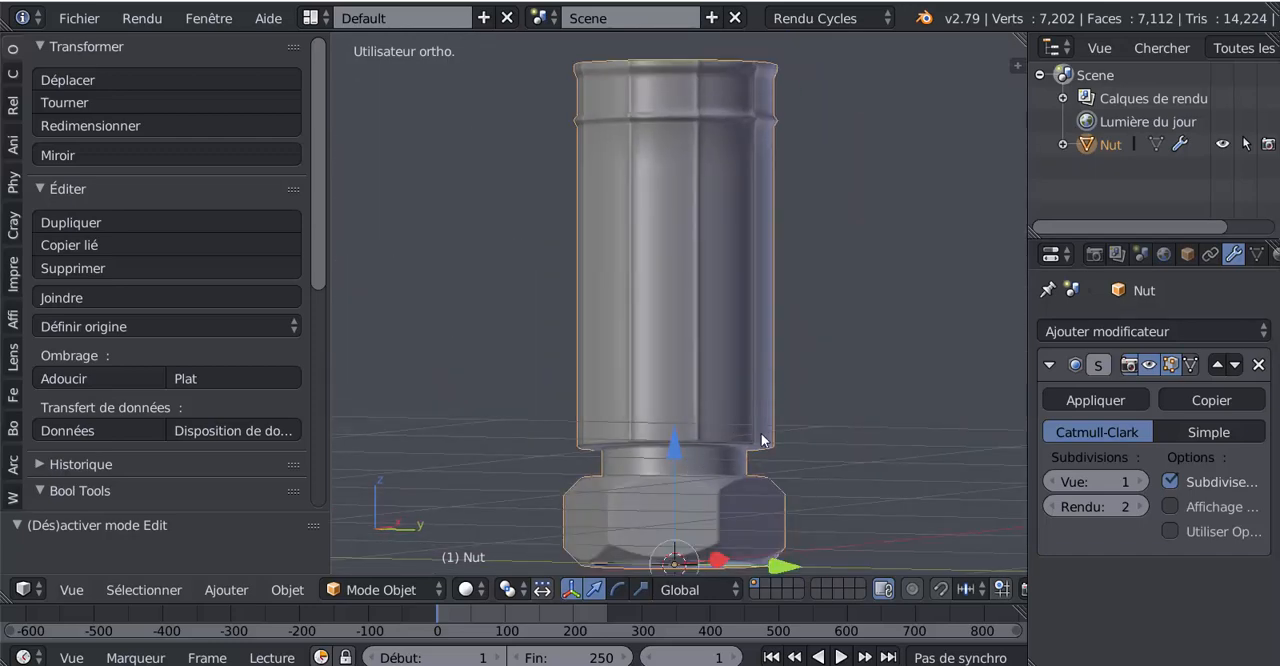
Step: In edit mode, add evenly spaced loop cuts on the upper slope of the sleeve's raised ring, then return to object mode
middle_click_drag(760, 354, 753, 527, "shift")
scroll(753, 520, "up", 3)
scroll(761, 290, "up", 2)
key("Tab")
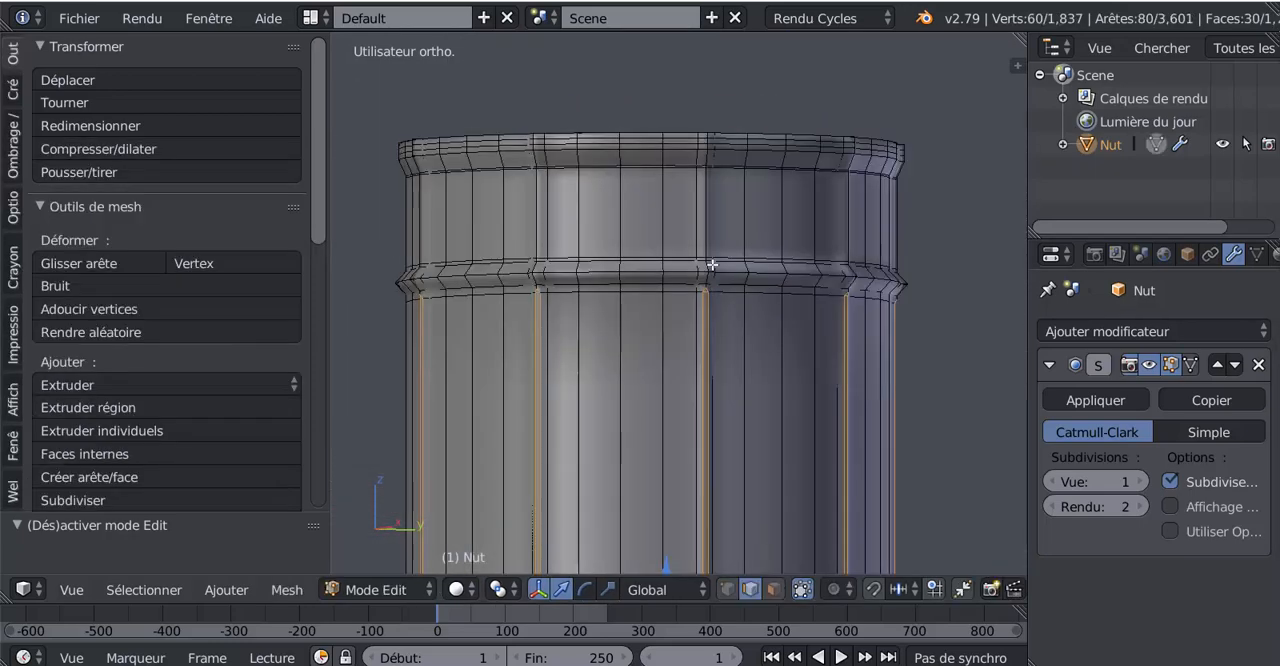
scroll(730, 252, "up", 2)
key("ctrl+r")
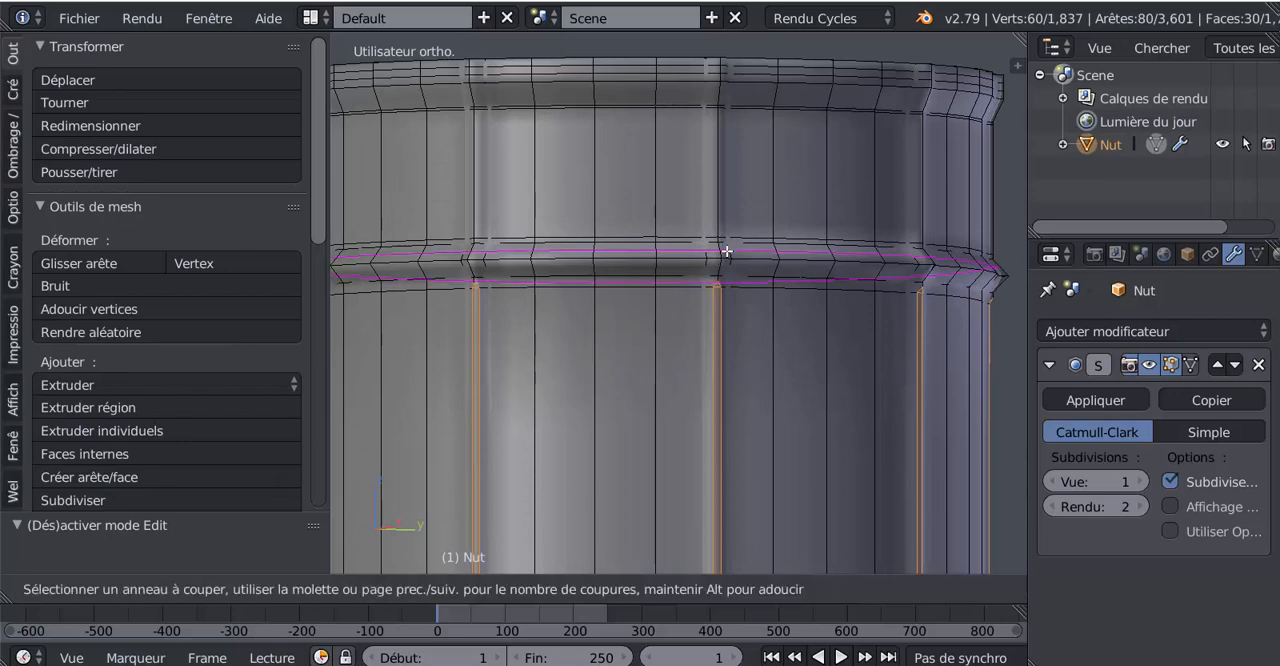
scroll(726, 252, "up", 2)
left_click(726, 252)
right_click(726, 252)
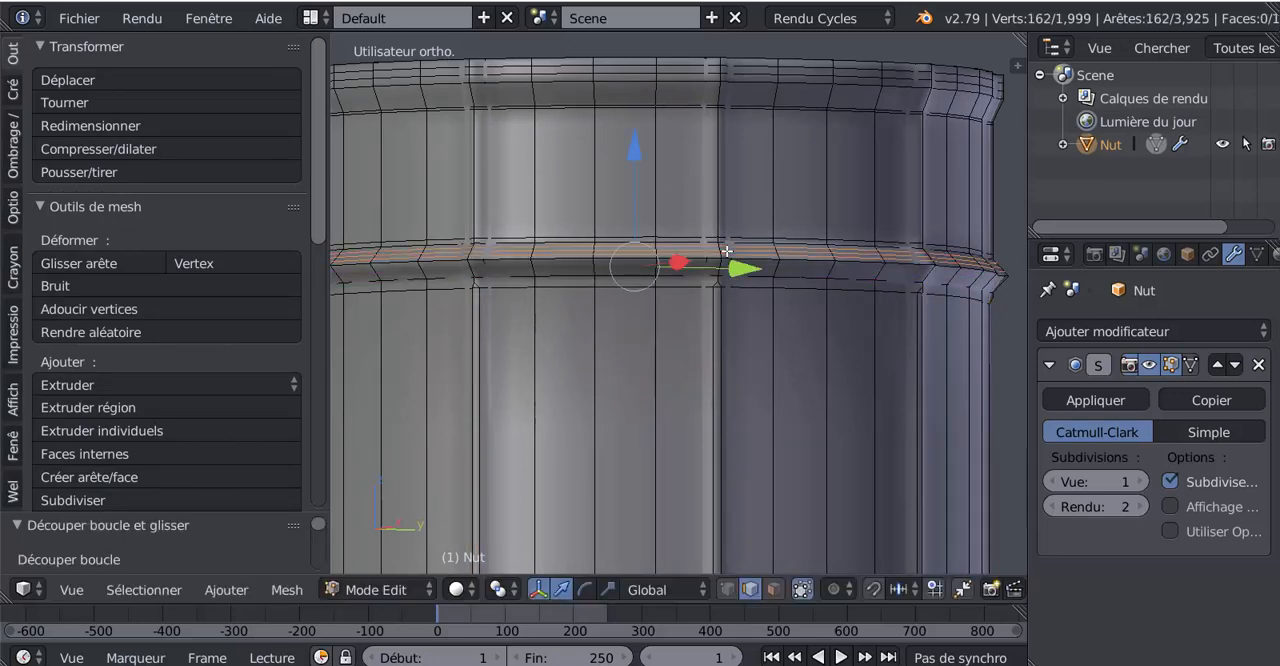
key("Tab")
Step: Select the inner edge loop of the nut's bottom opening in edit mode and scale it down to narrow the hole
scroll(717, 292, "down", 3)
middle_click_drag(722, 360, 752, 319)
scroll(752, 319, "down", 5)
middle_click_drag(738, 385, 703, 309)
scroll(666, 380, "up", 2)
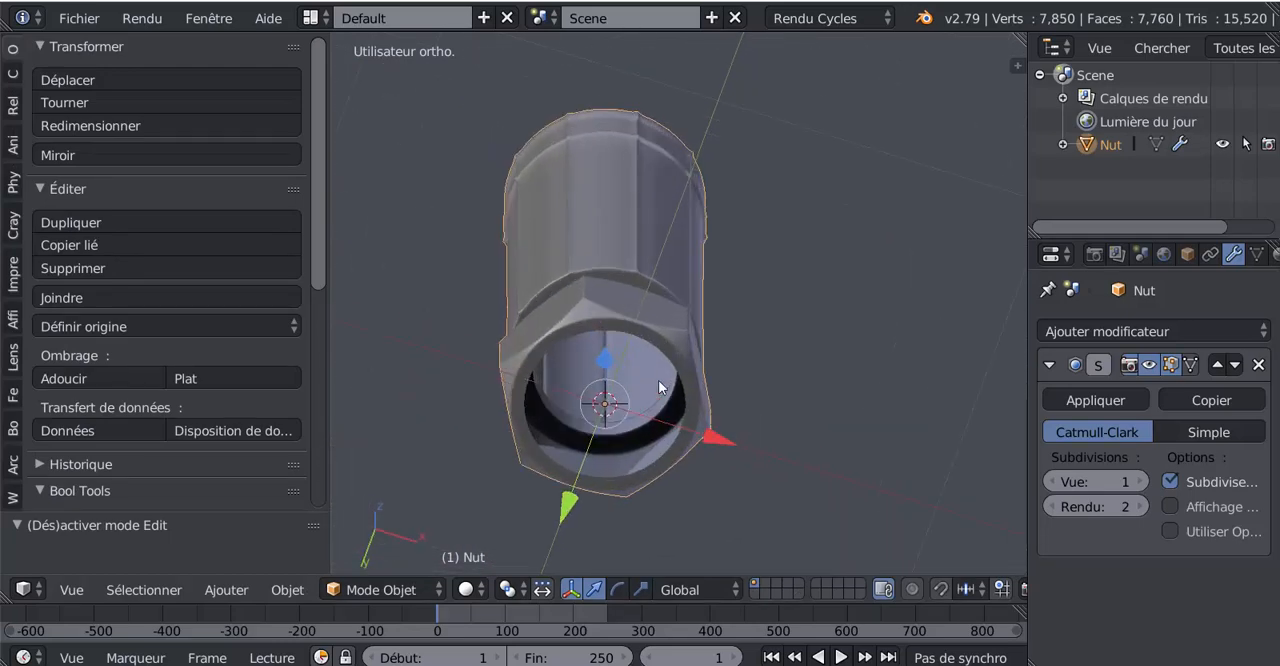
key("Tab")
middle_click_drag(659, 382, 640, 394)
scroll(652, 462, "up", 2)
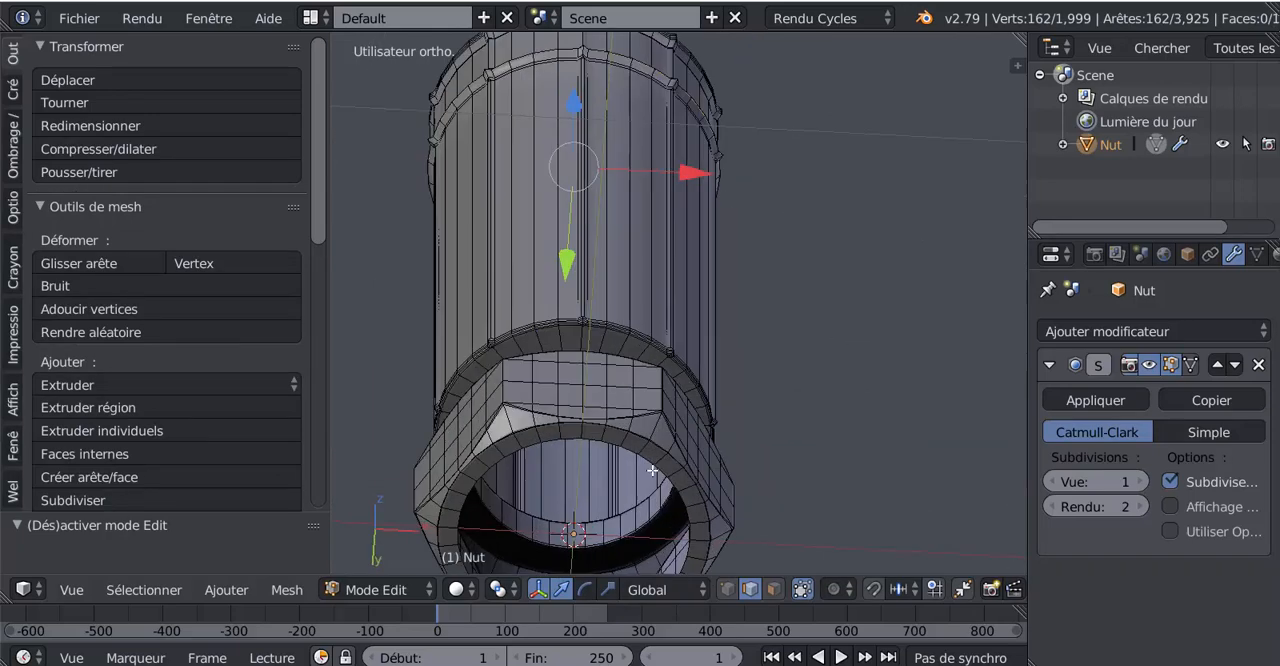
right_click(656, 464, "alt")
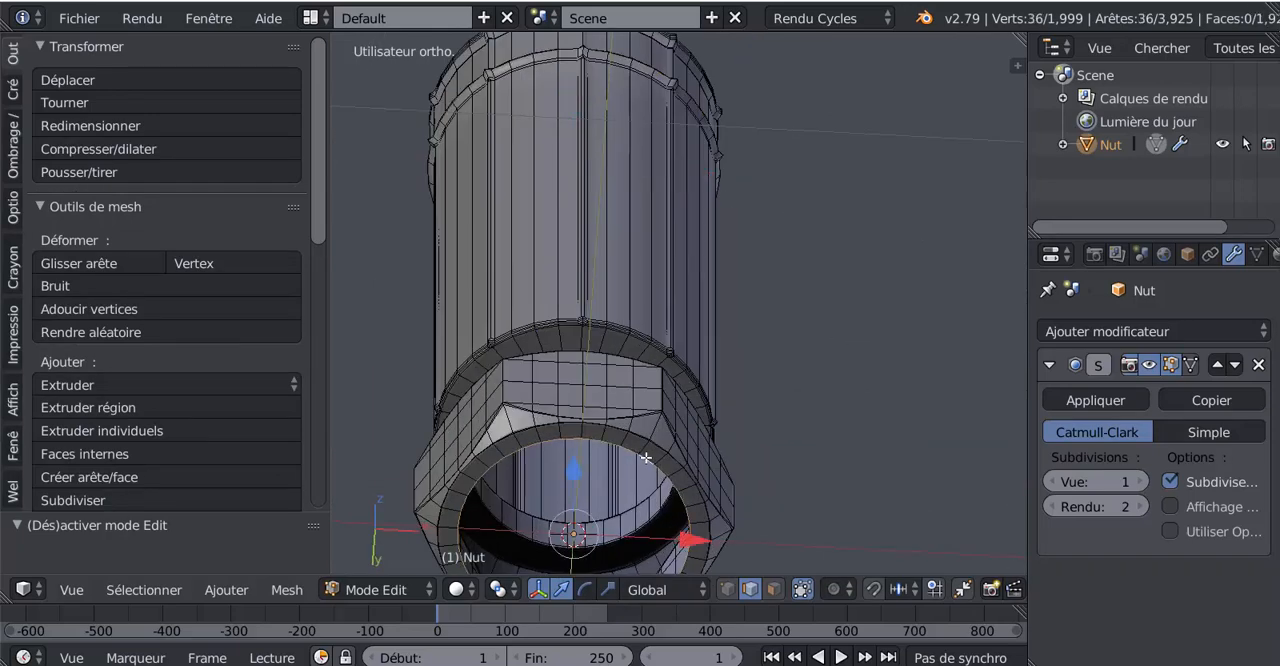
key("s")
left_click(815, 509)
key("Tab")
Step: Examine the whole fitting in object mode from below, the side, above and the front
scroll(814, 490, "down", 4)
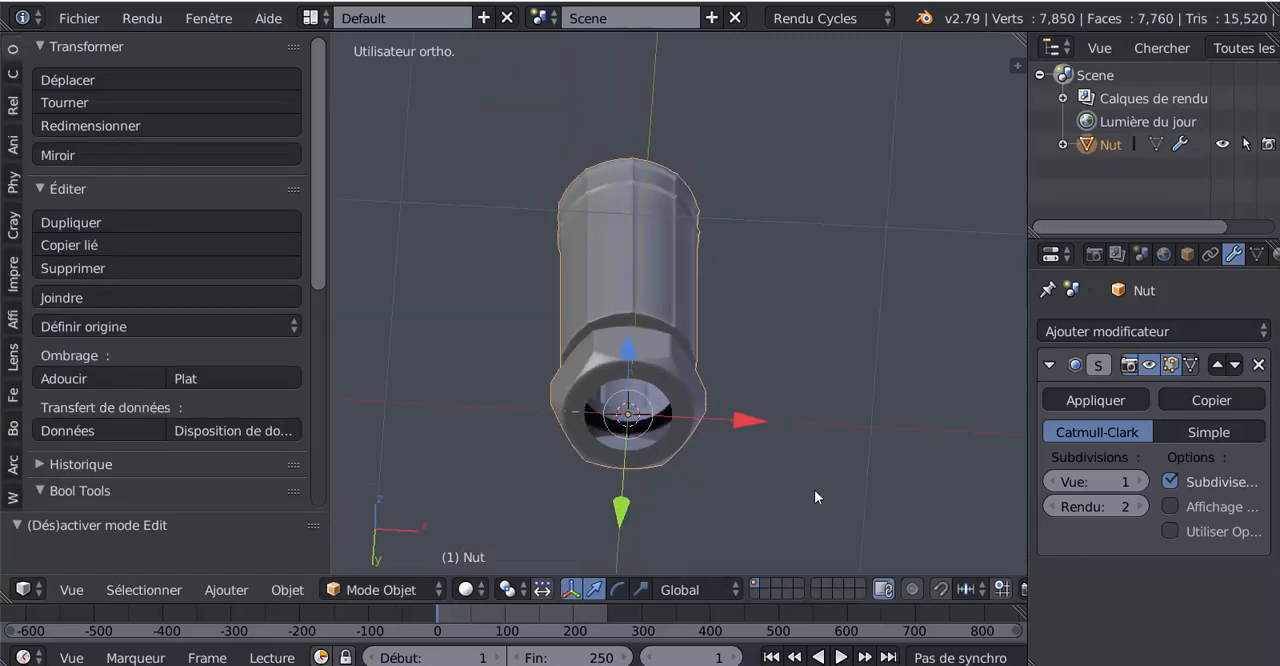
middle_click_drag(814, 489, 675, 492)
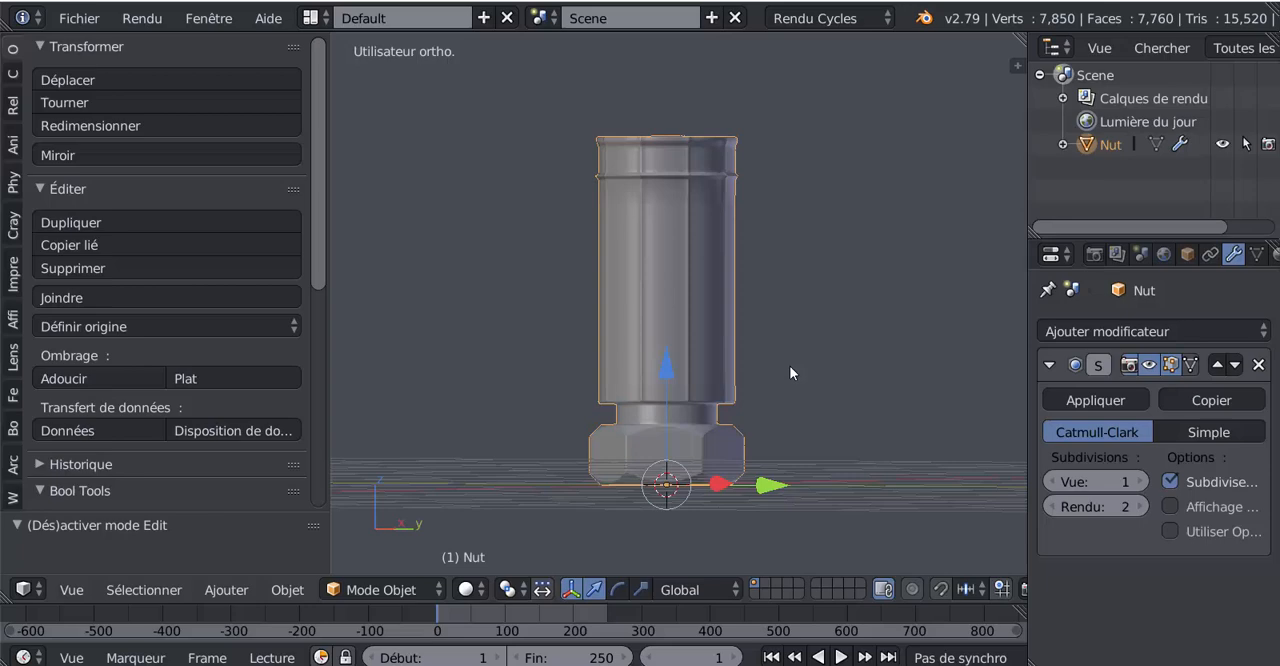
scroll(790, 367, "down", 2)
middle_click_drag(777, 376, 665, 496, "shift")
scroll(798, 336, "up", 3)
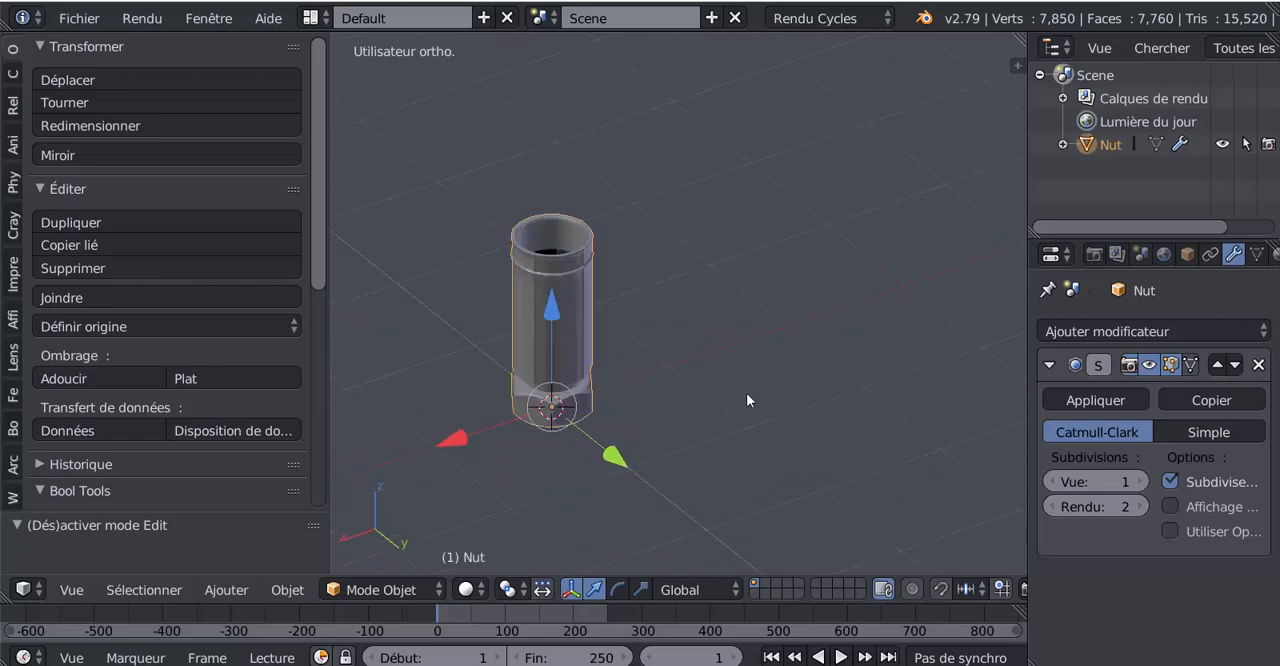
scroll(583, 465, "down", 2)
middle_click_drag(583, 465, 843, 464)
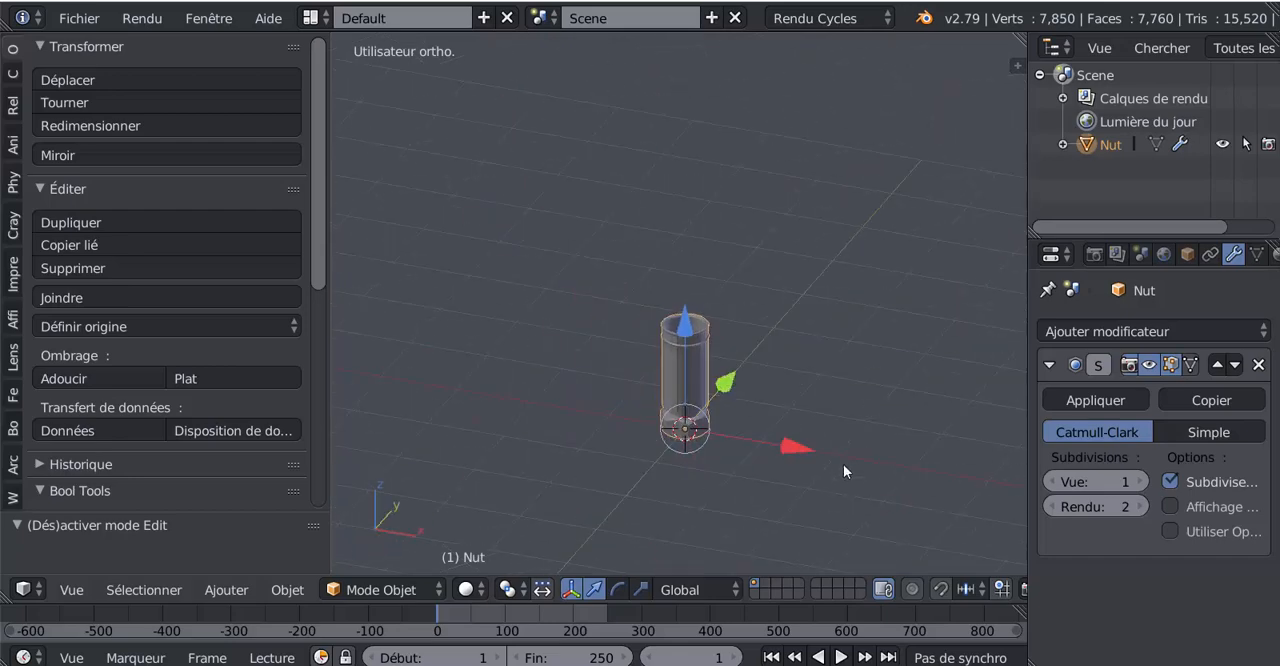
key("KP_1")
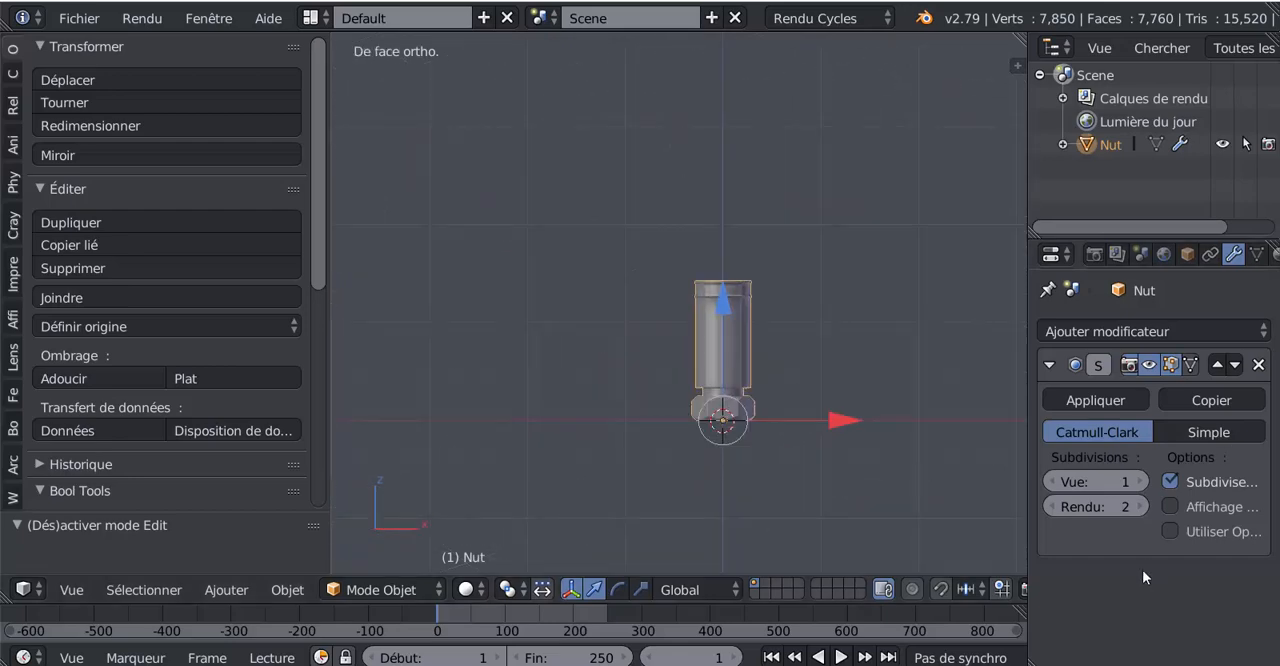
middle_click_drag(990, 525, 711, 521)
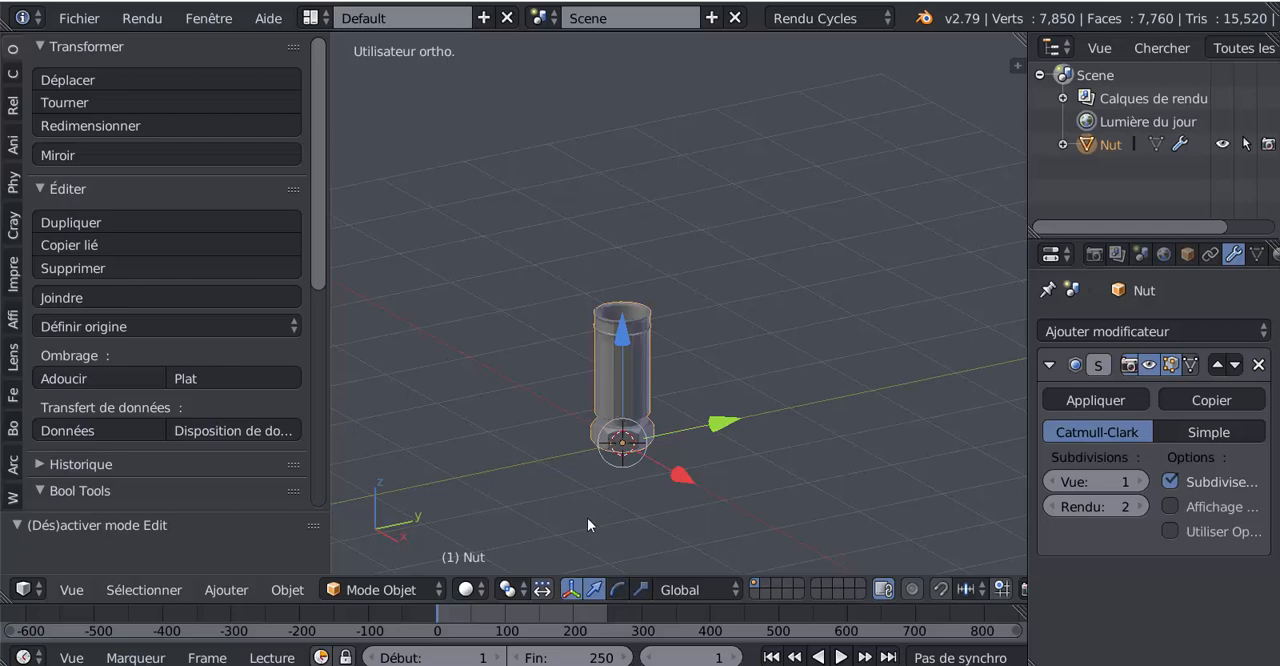
Step: Try rotating the fitting 90° about the global X axis
key("r")
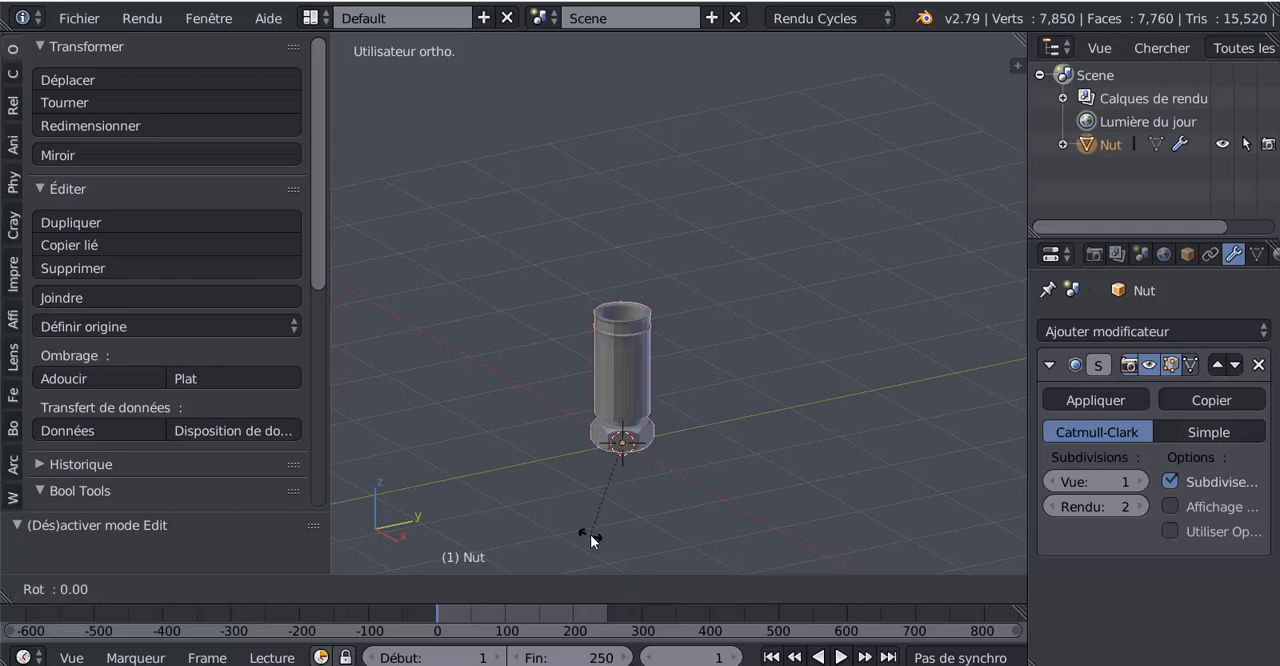
type("x")
type("9")
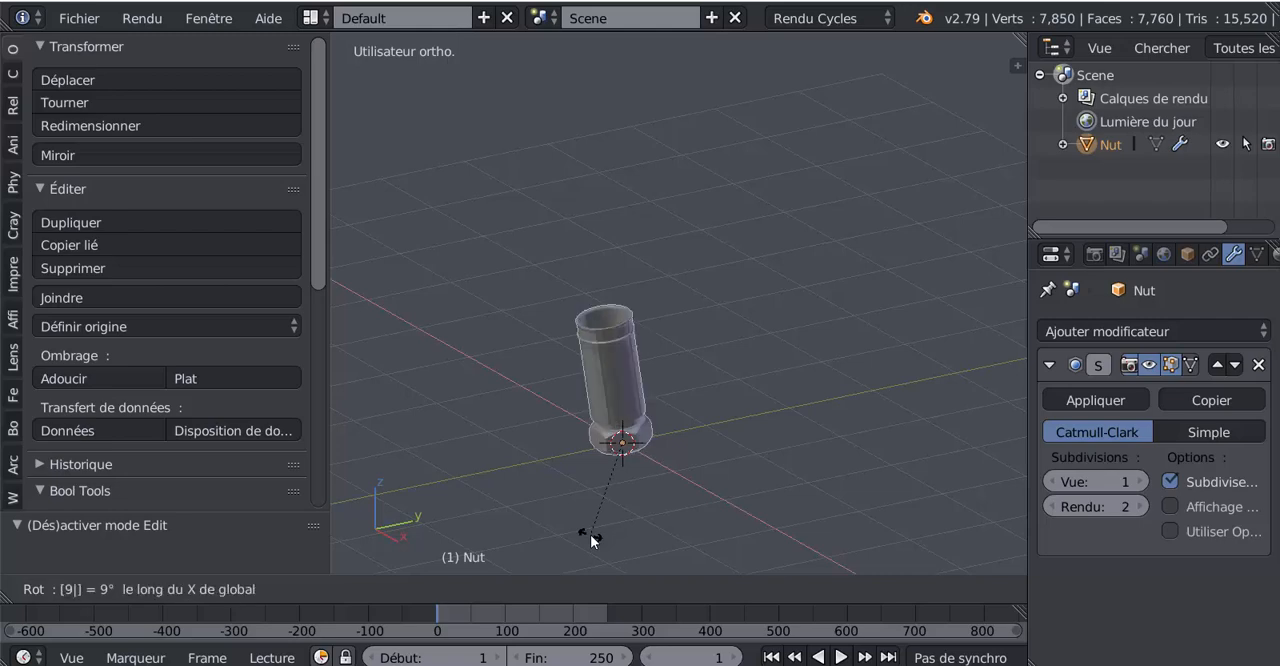
type("0")
key("Return")
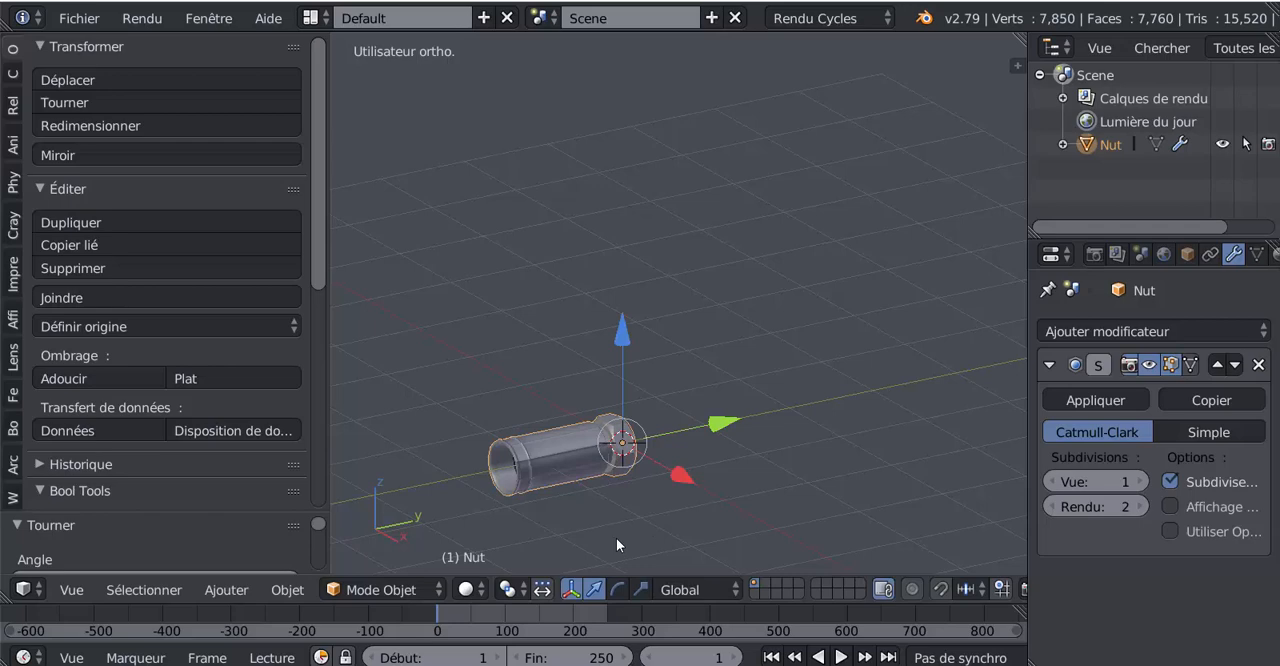
key("ctrl+z")
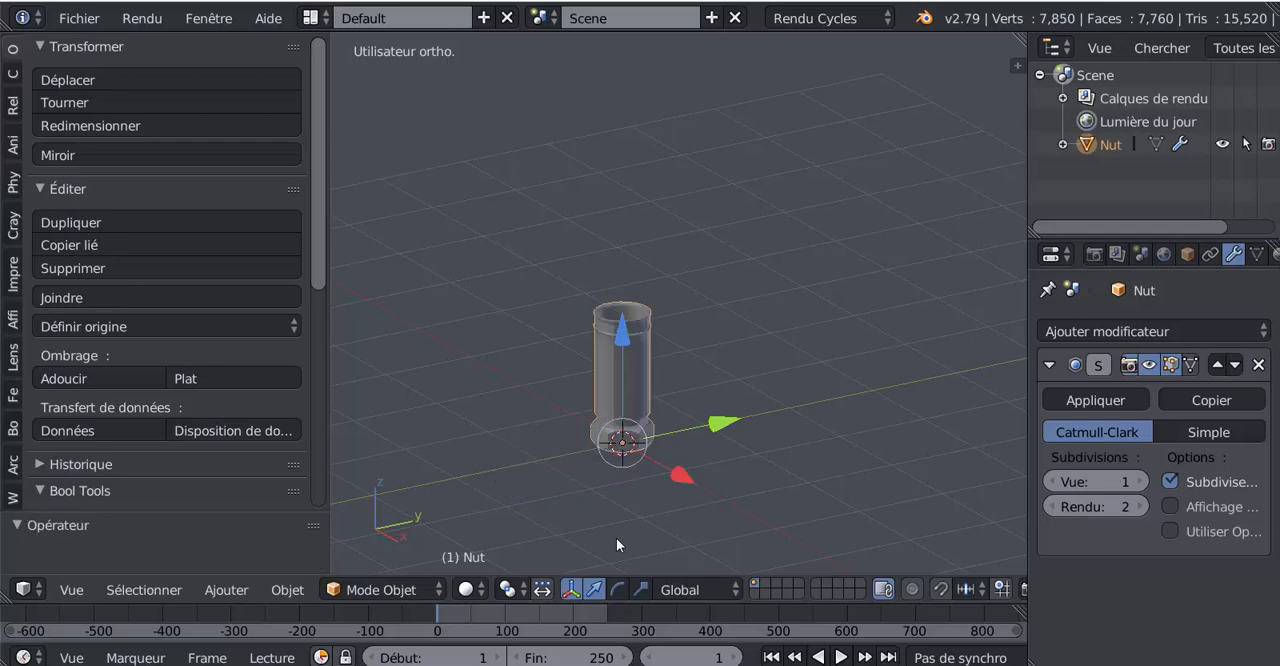
Step: Rotate the fitting -90° about the global X axis so it lies along the Y axis
type("rx-90")
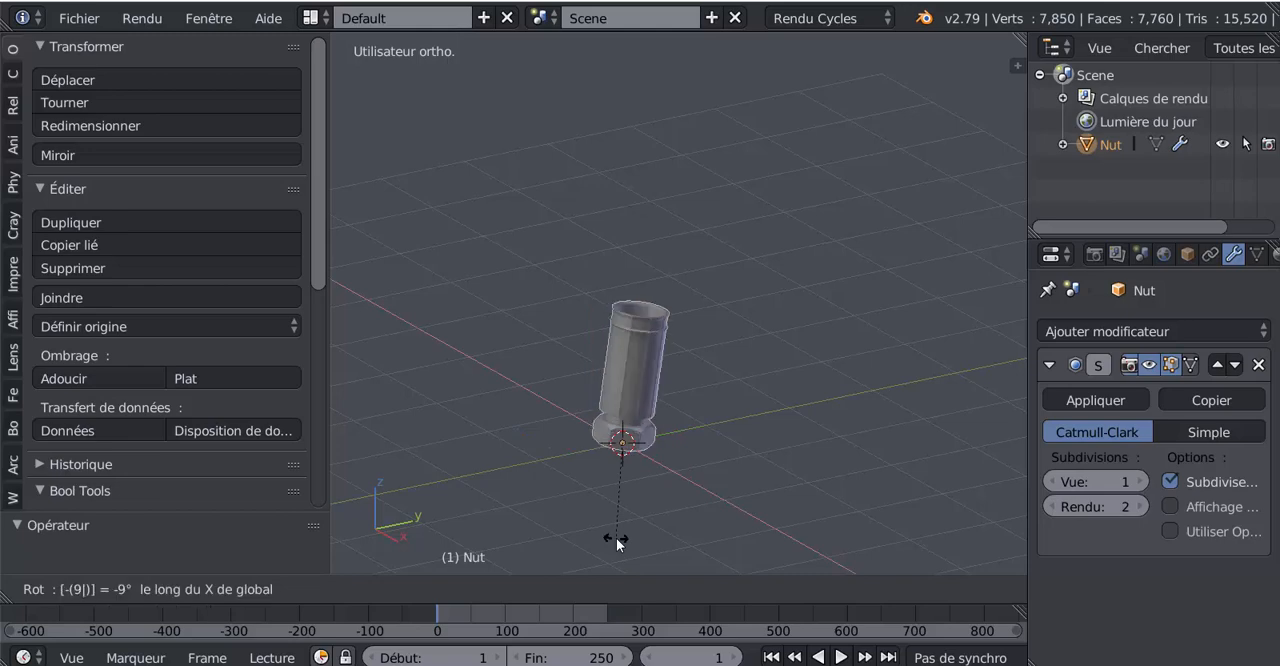
key("Return")
middle_click_drag(667, 484, 669, 335)
key("KP_1")
middle_click_drag(851, 316, 697, 309)
middle_click_drag(797, 272, 755, 322)
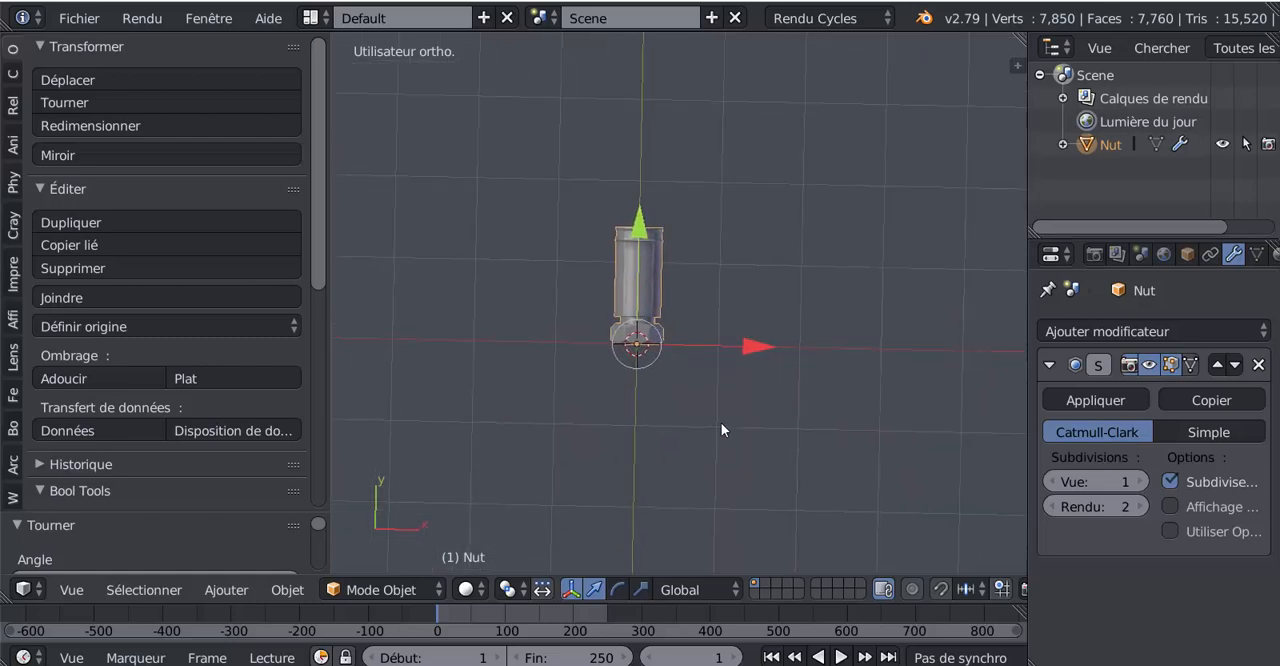
Step: Scale the whole fitting down uniformly in object mode
key("s")
left_click(708, 353)
scroll(682, 402, "up", 5)
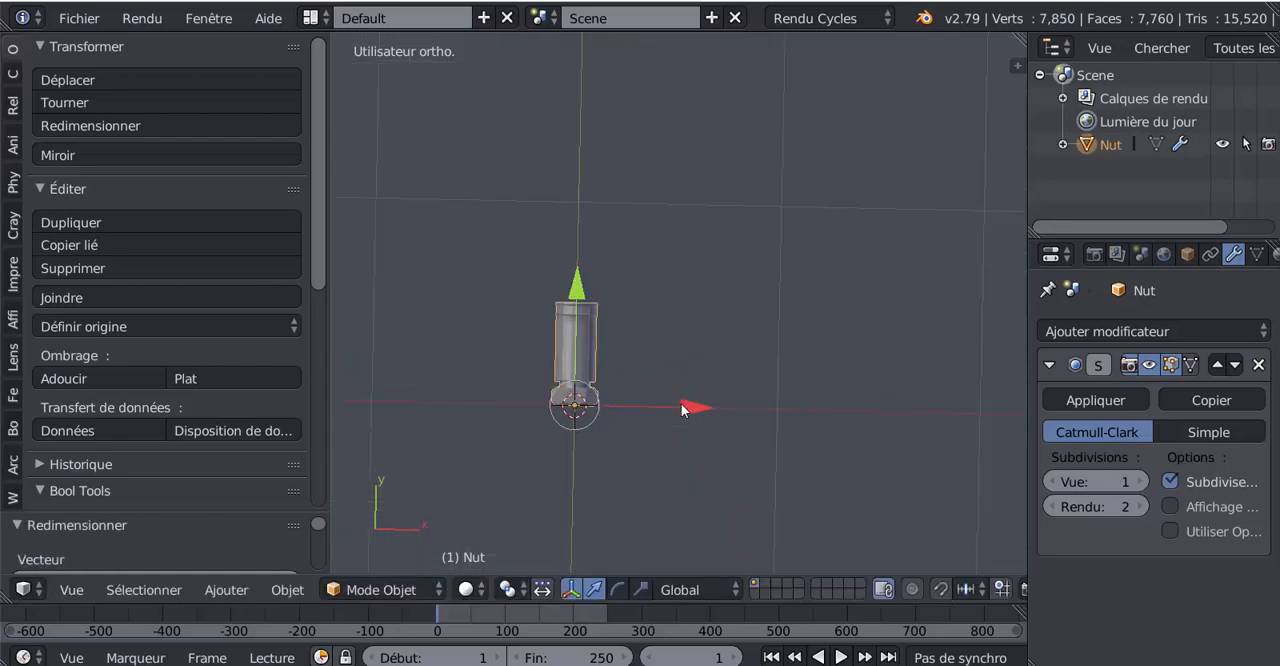
Step: In edit mode, add a loop cut inside the sleeve's open end and slide it close to the rim
middle_click_drag(677, 364, 571, 300)
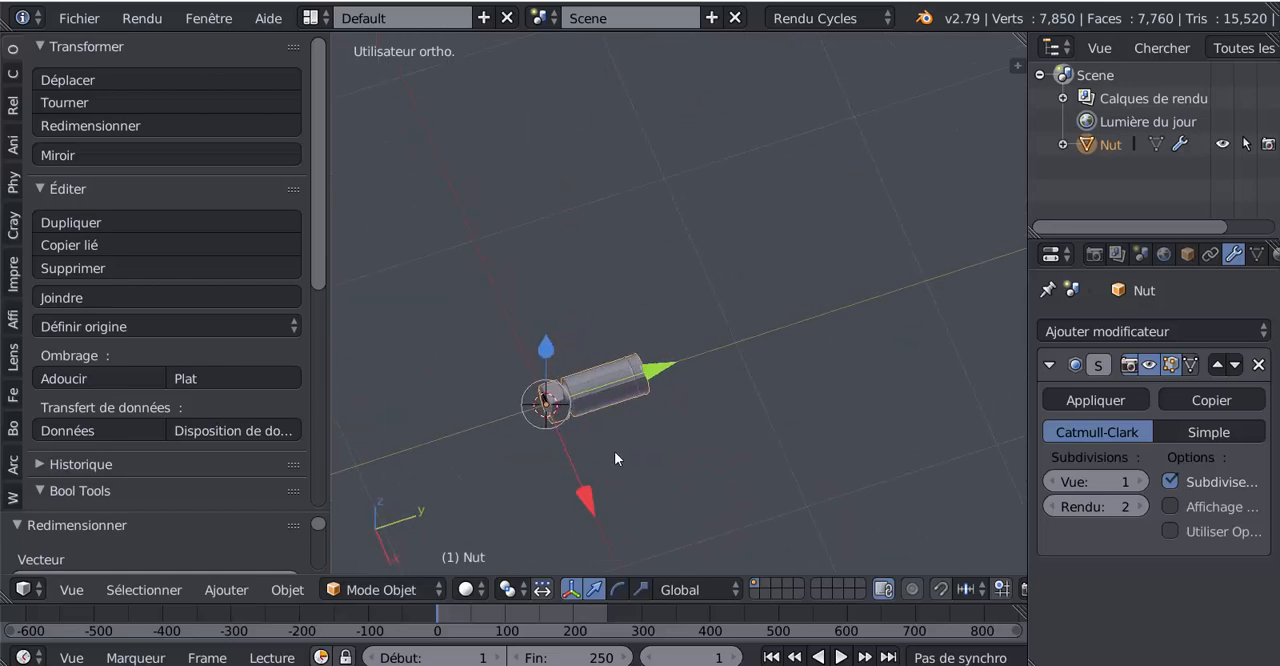
middle_click_drag(614, 451, 691, 391)
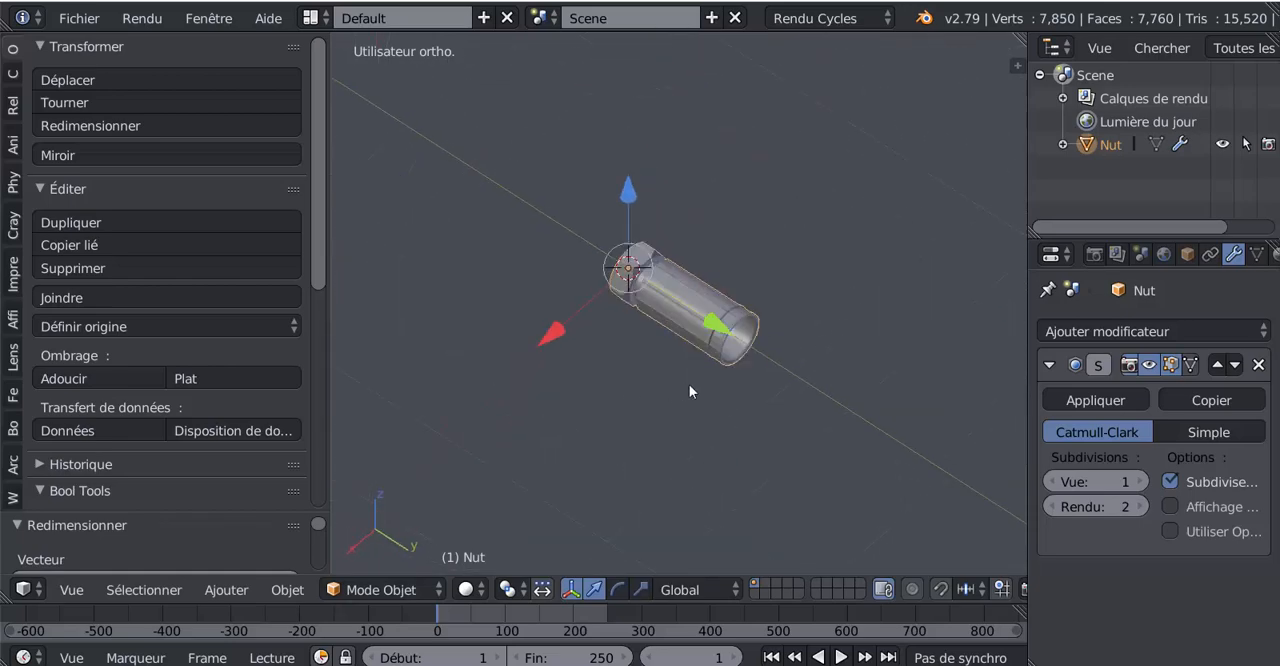
key("Tab")
scroll(764, 378, "up", 3)
scroll(857, 414, "up", 6)
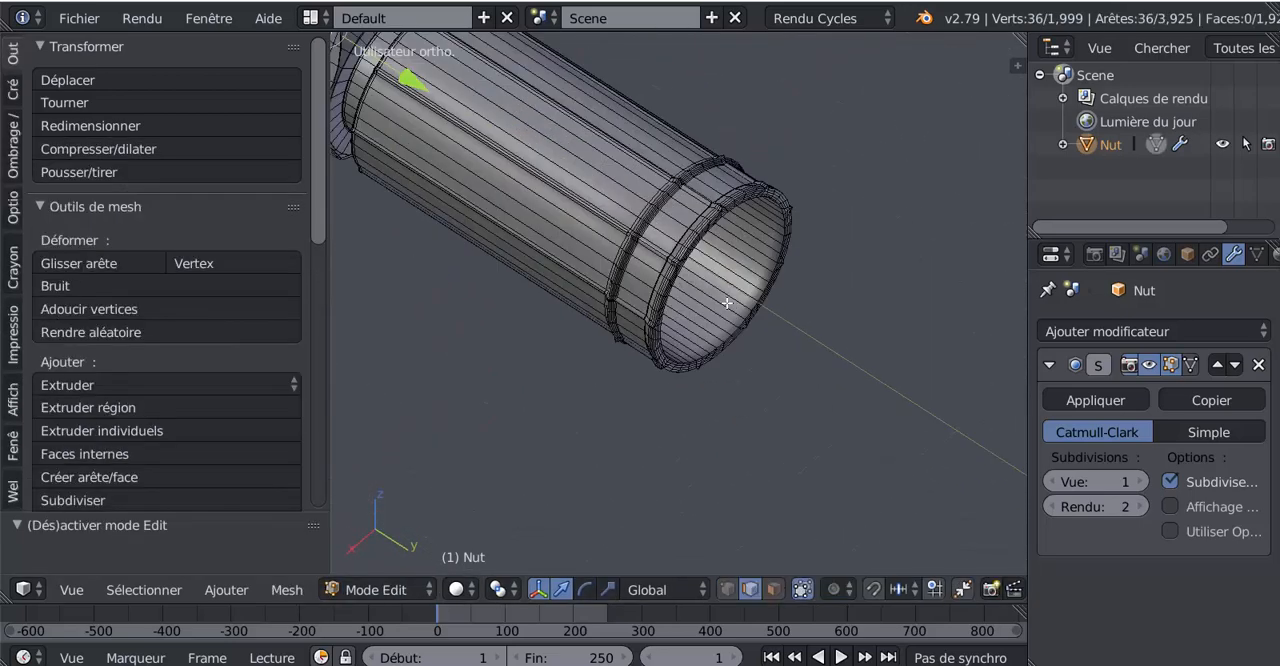
middle_click_drag(800, 316, 734, 228)
scroll(750, 235, "up", 2)
right_click(877, 231, "alt+shift")
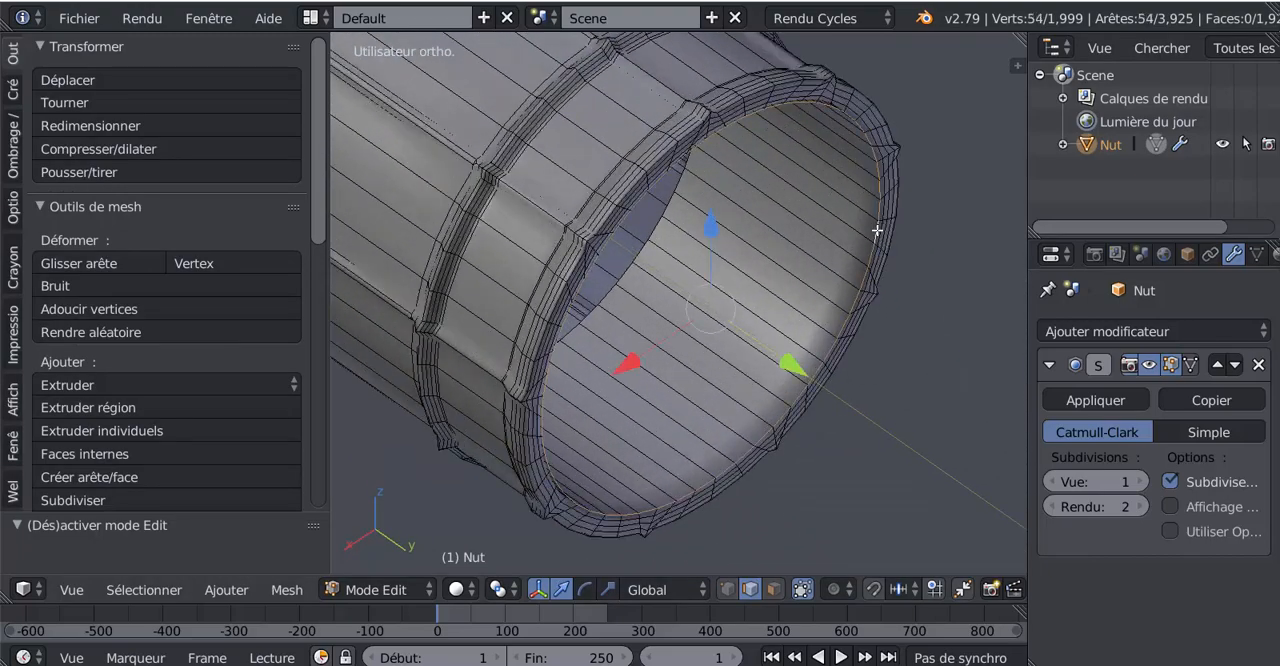
scroll(858, 275, "down", 3)
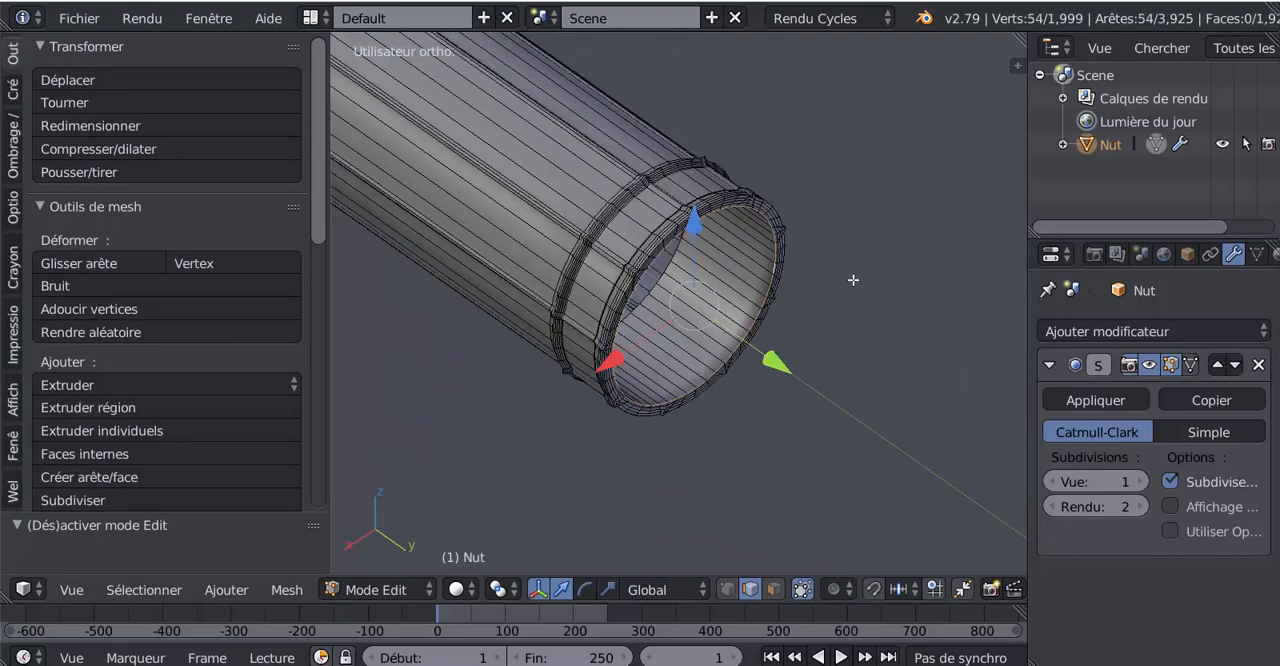
key("ctrl+r")
left_click(721, 295)
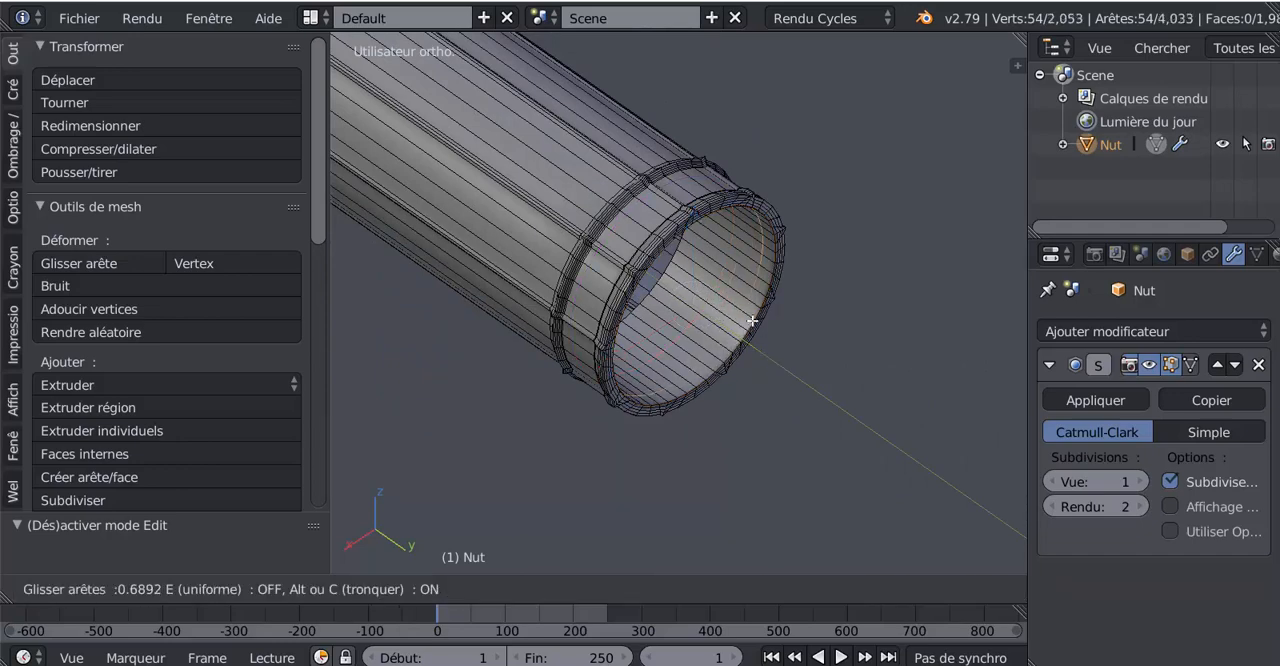
left_click(756, 322)
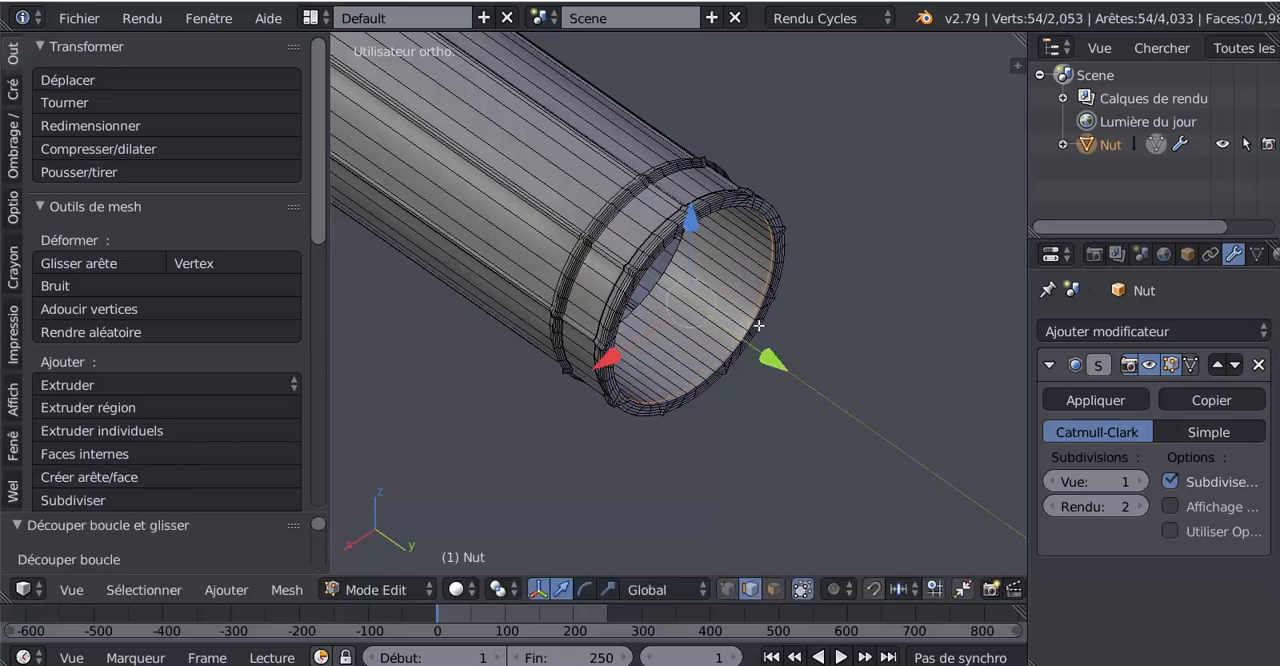
Step: Duplicate the new inner edge loop in place and move the copy out of the sleeve along the Y axis
scroll(800, 383, "down", 2)
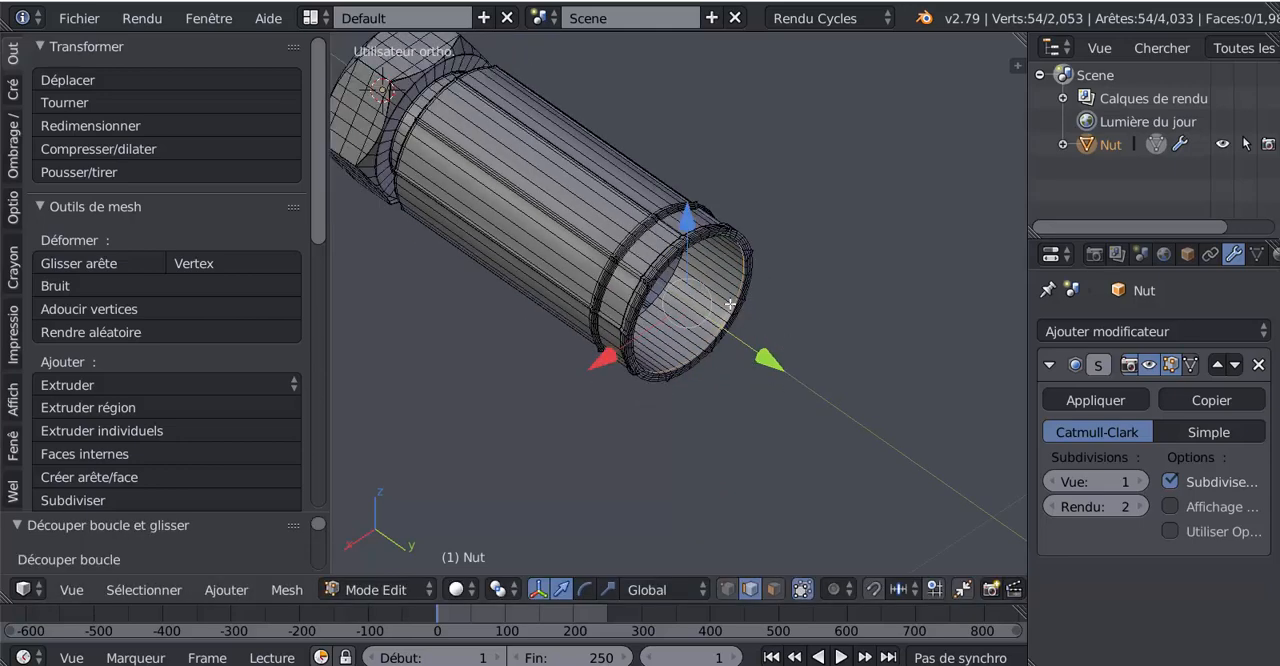
key("shift+d")
right_click(740, 400)
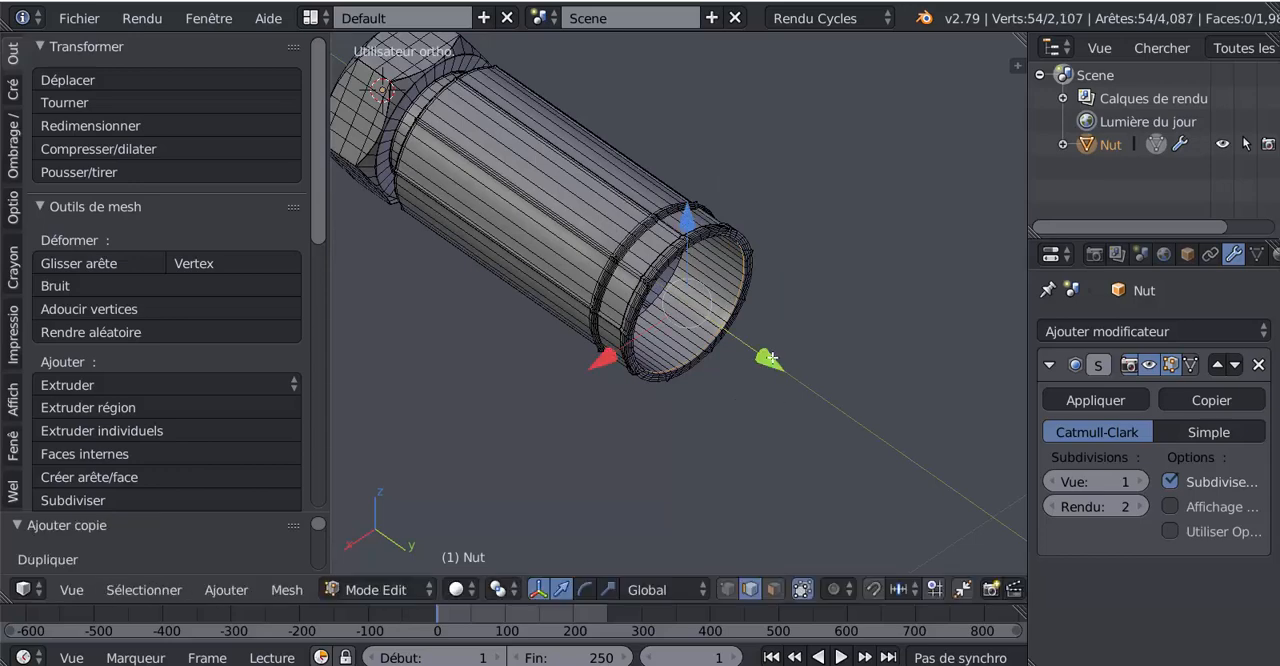
left_click_drag(771, 357, 815, 388)
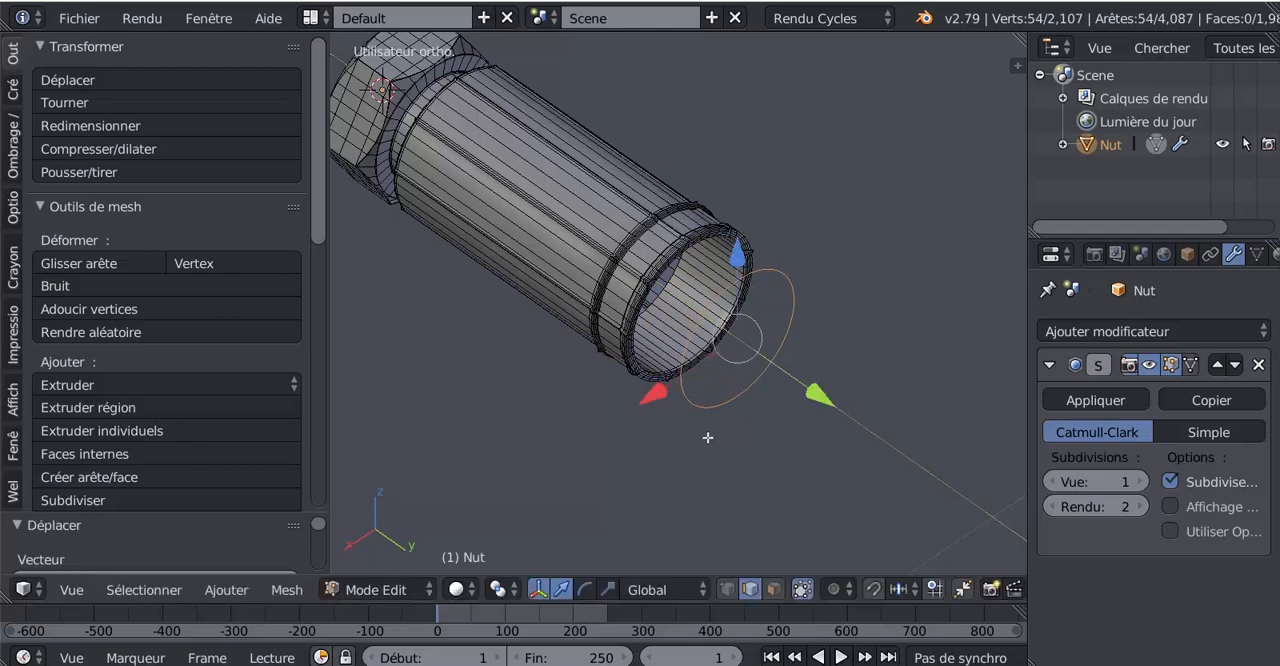
Step: Separate the duplicated edge loop into its own object by selection and return to object mode
middle_click_drag(554, 464, 797, 306)
scroll(646, 447, "down", 5)
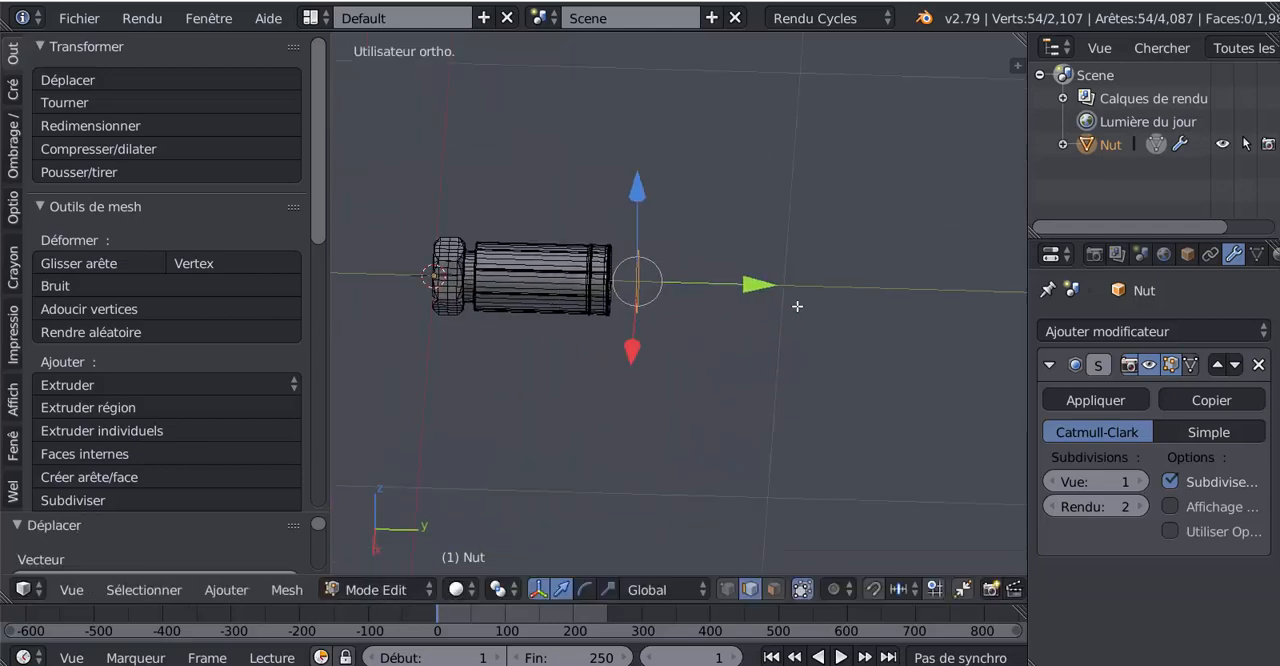
scroll(797, 306, "up", 2)
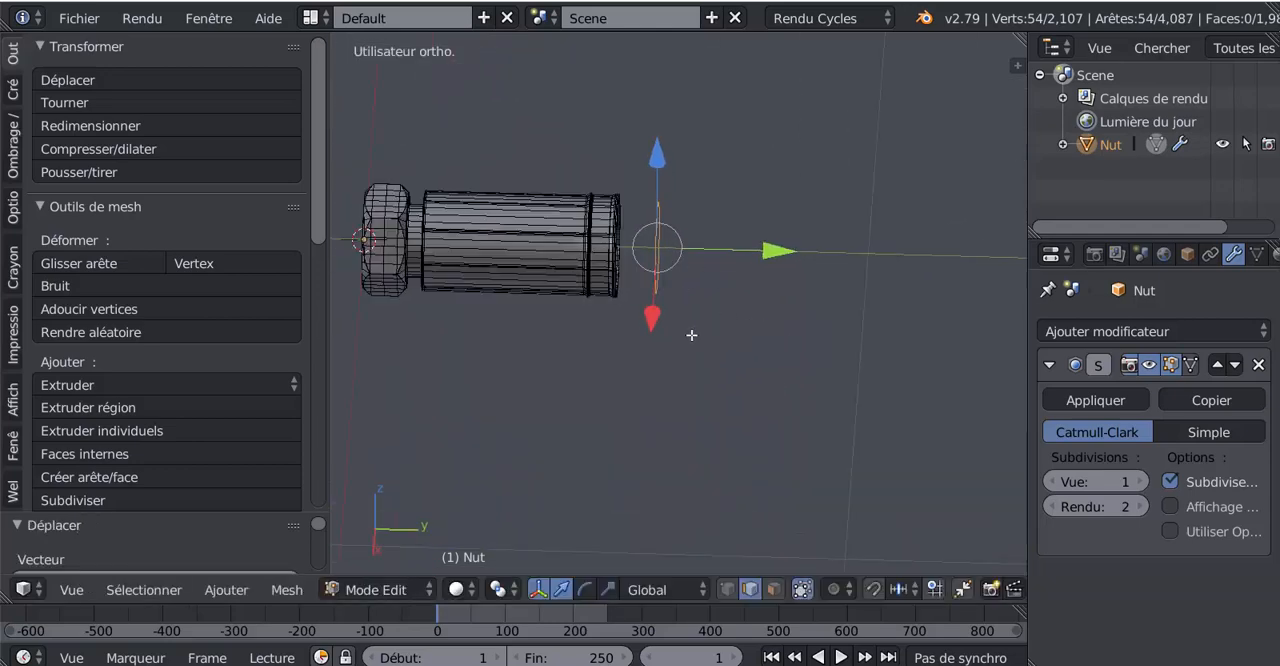
middle_click_drag(691, 335, 664, 397)
scroll(721, 318, "up", 3)
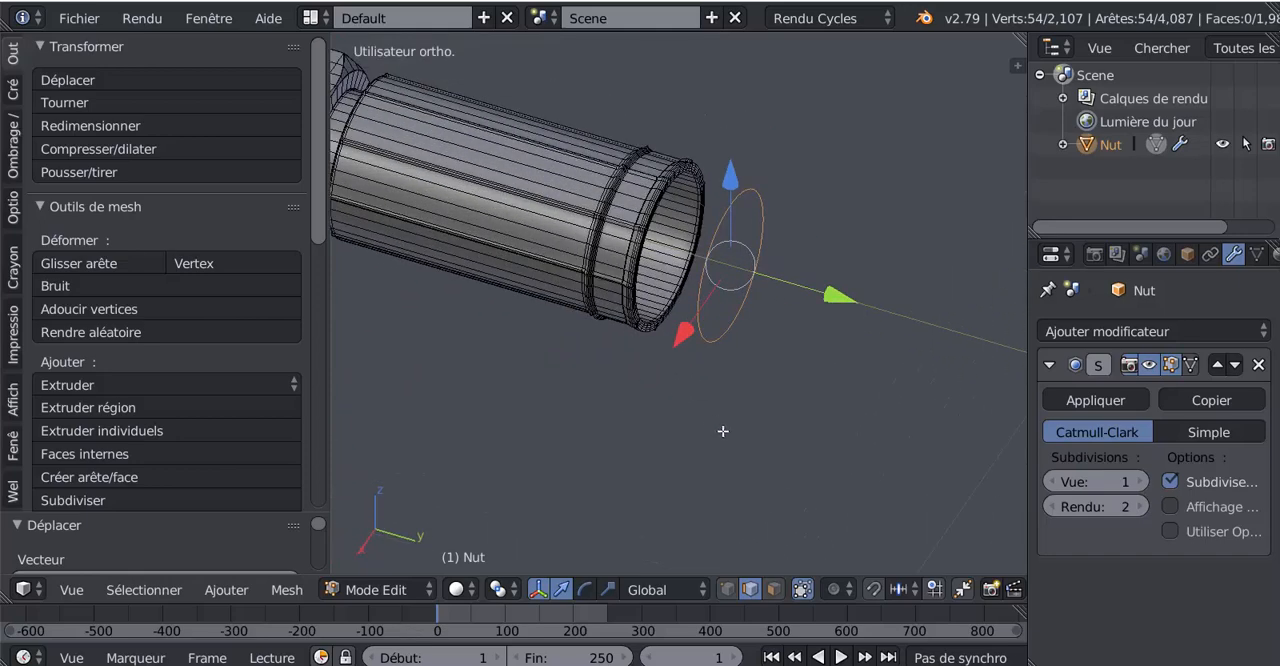
scroll(723, 431, "down", 3)
scroll(740, 431, "up", 1)
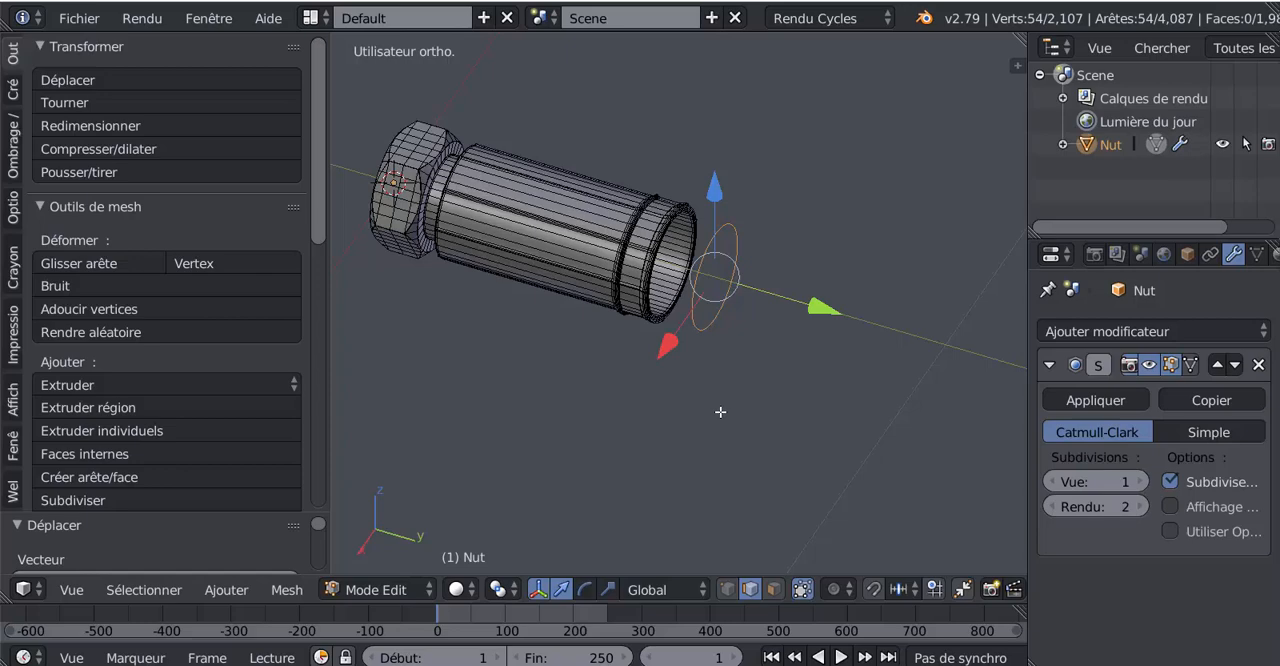
key("p")
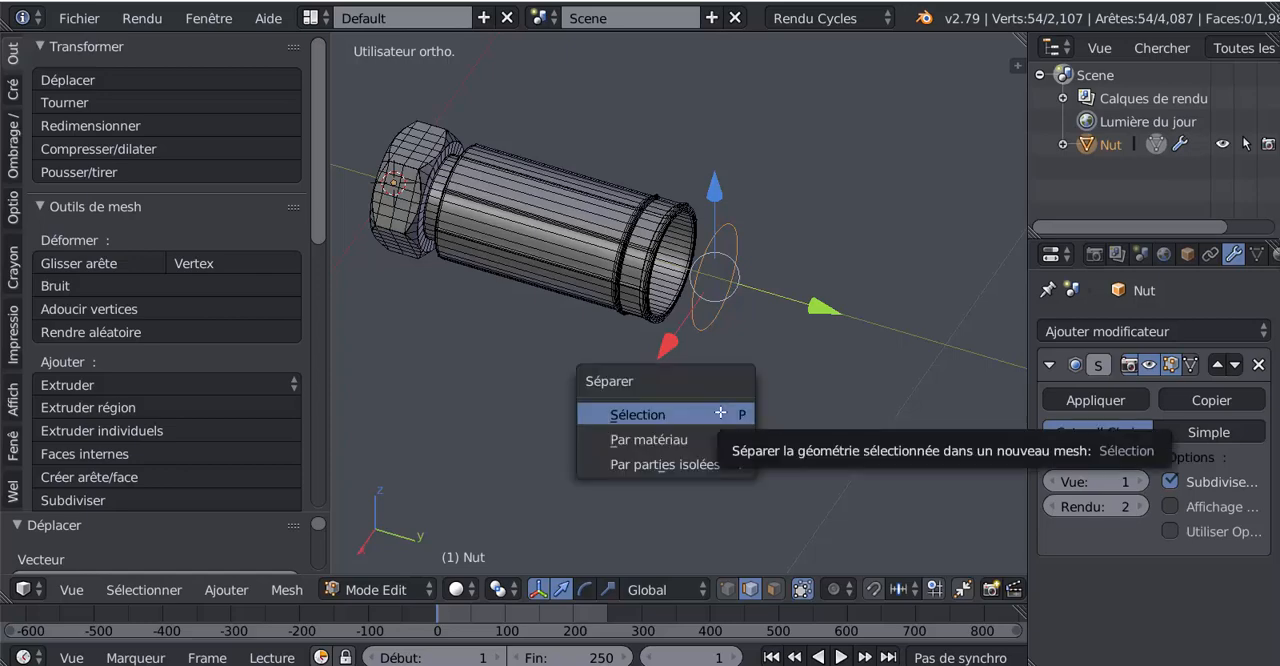
left_click(656, 416)
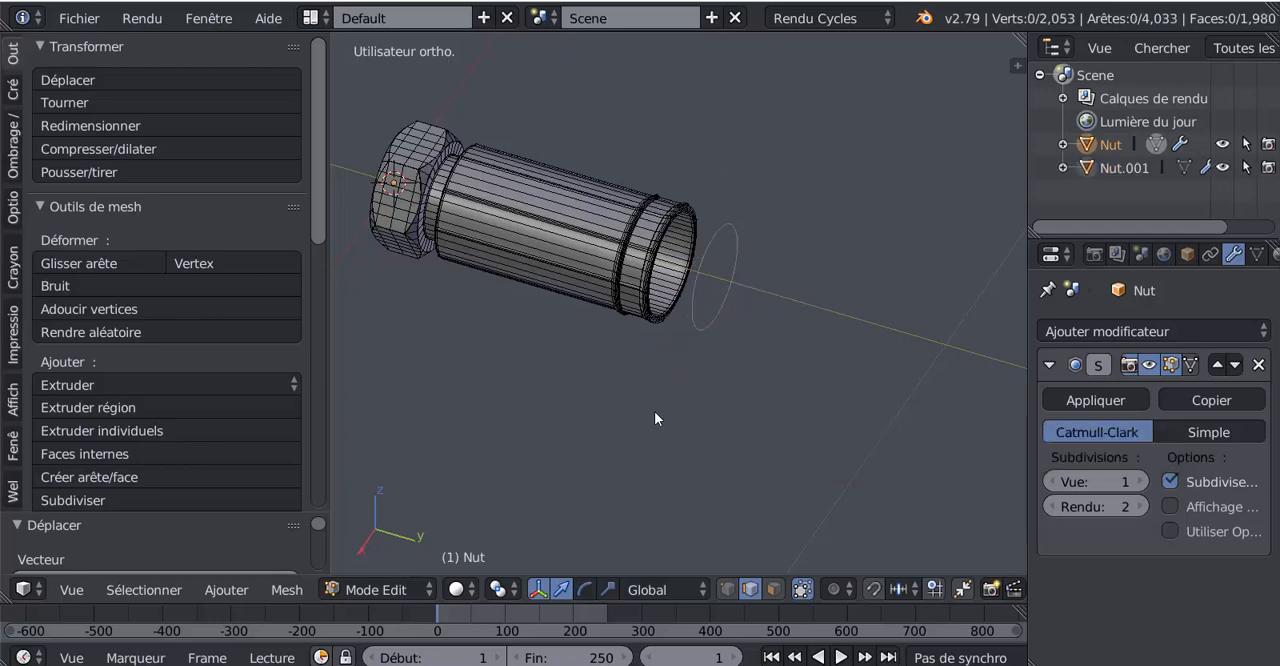
key("Tab")
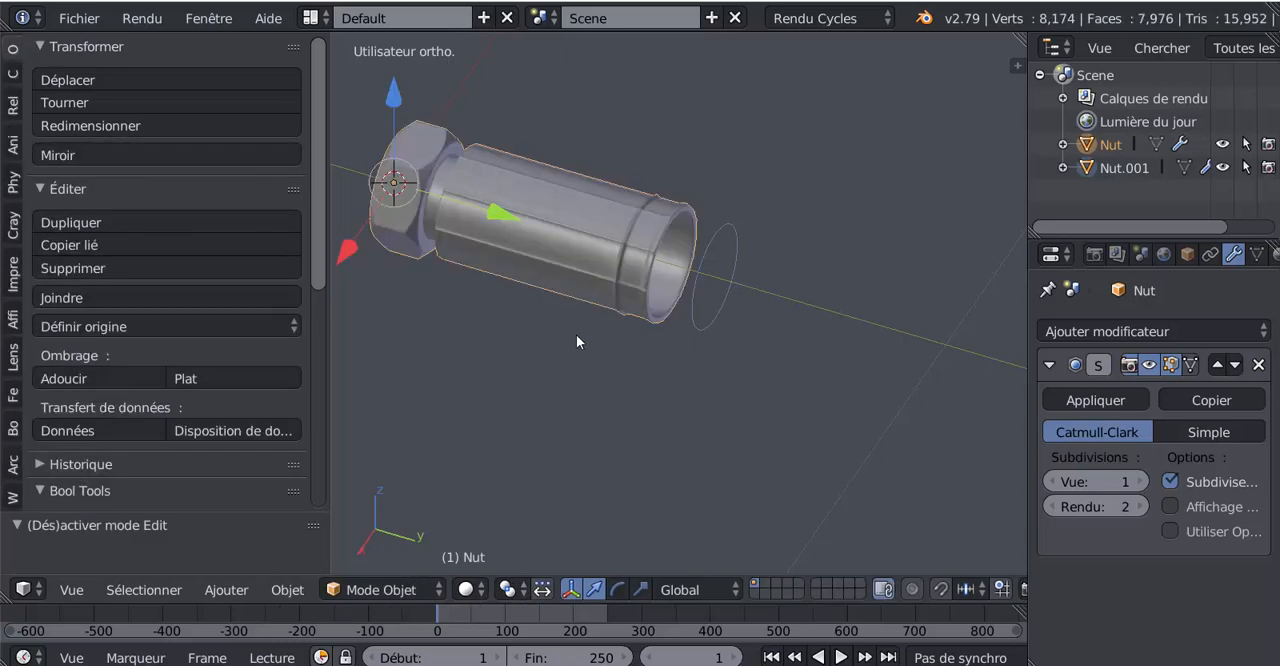
Step: Select the separated ring object in front of the sleeve's opening in object mode
left_click(382, 589)
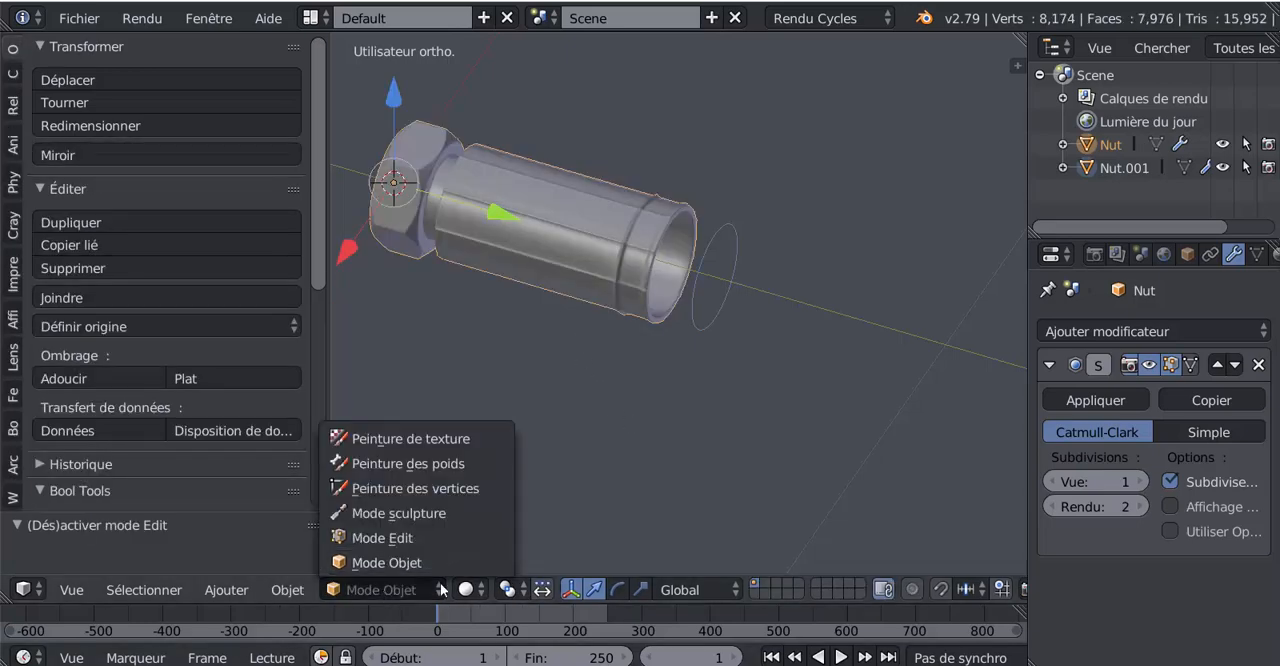
left_click(400, 590)
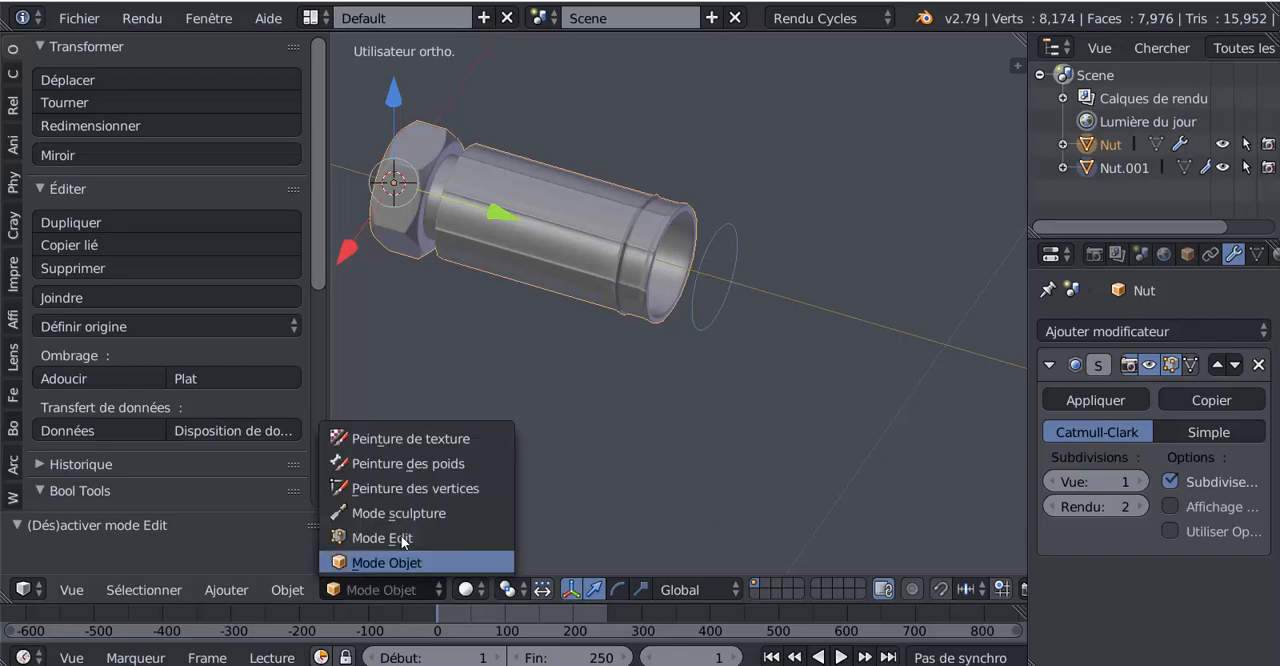
right_click(728, 228)
right_click(623, 221)
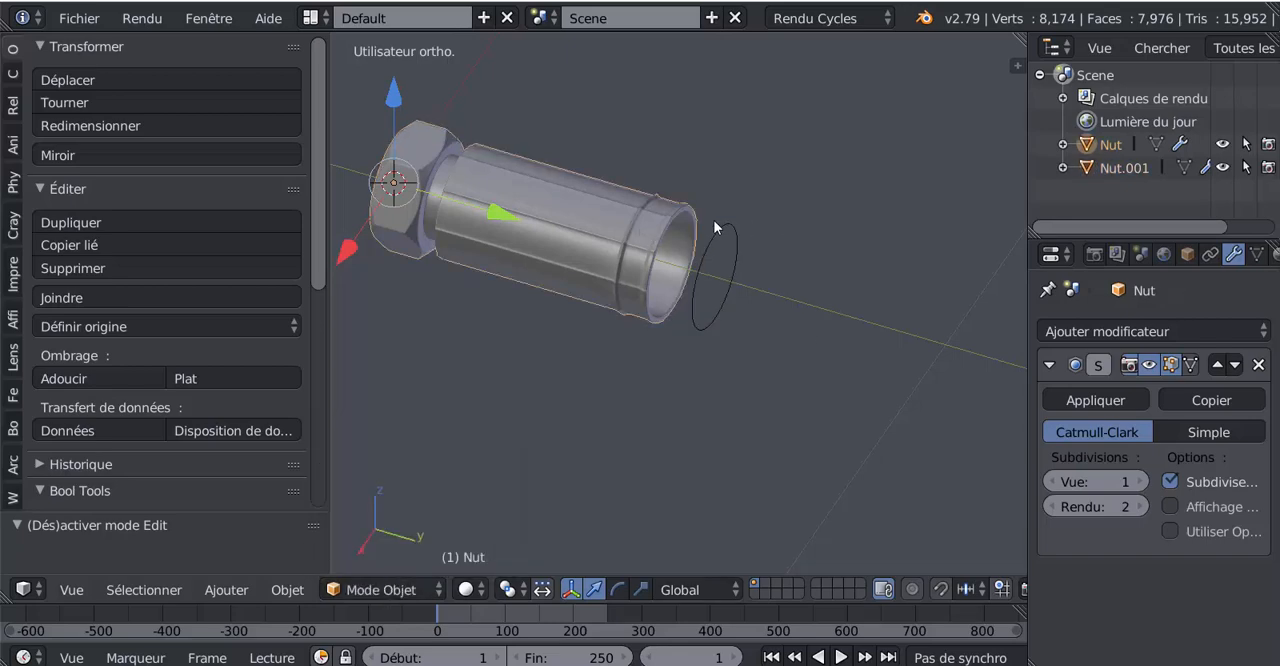
right_click(720, 230)
right_click(710, 224)
right_click(709, 224)
Step: Move the separated ring slightly farther from the sleeve's open end along the Y axis
middle_click_drag(606, 355, 748, 399)
middle_click_drag(594, 416, 811, 360, "shift")
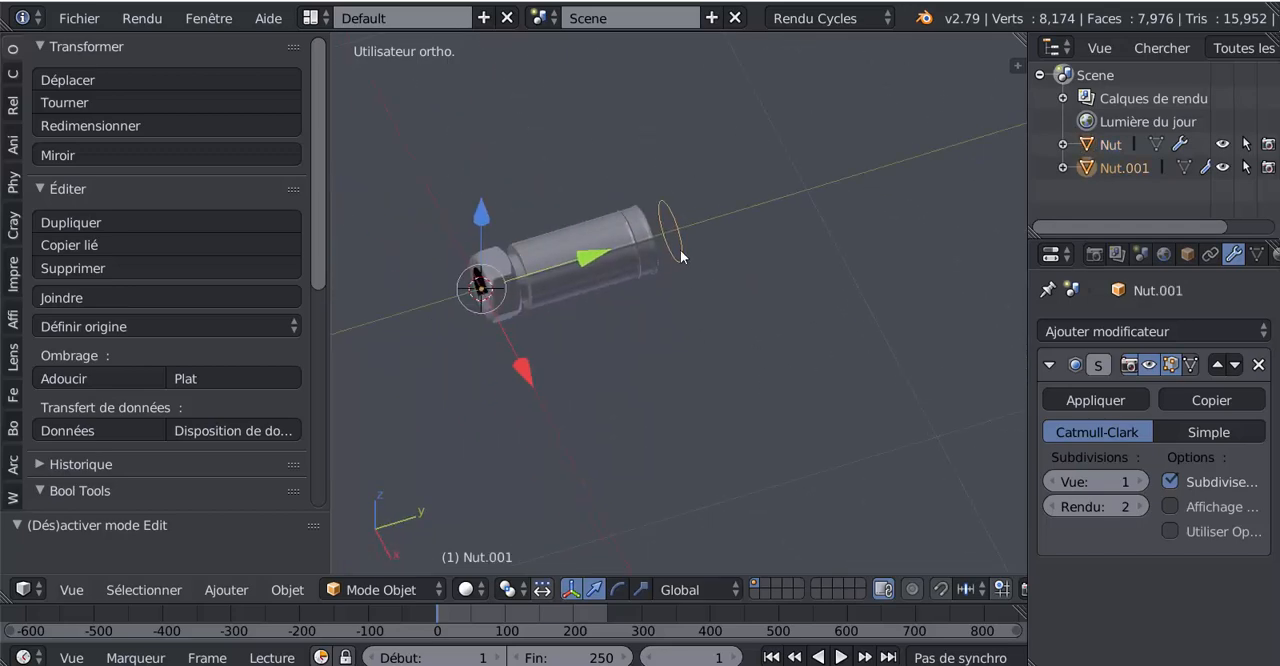
scroll(690, 291, "up", 3)
middle_click_drag(721, 386, 651, 451)
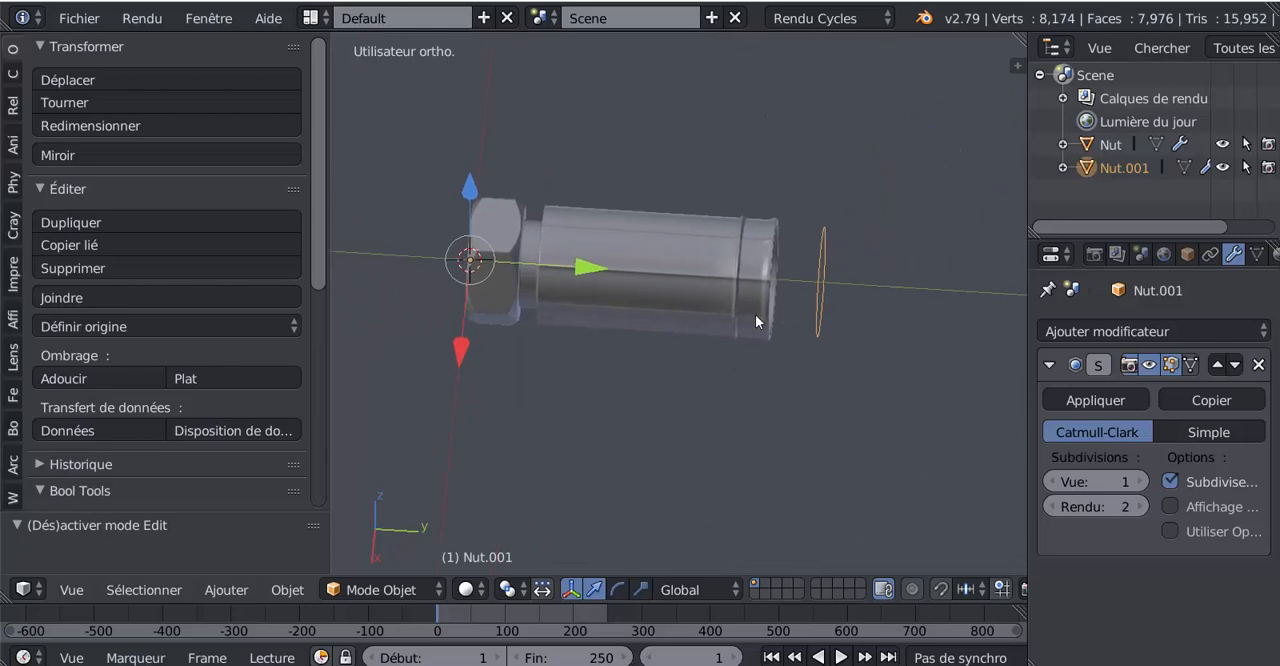
middle_click_drag(754, 357, 628, 382)
scroll(488, 355, "down", 3)
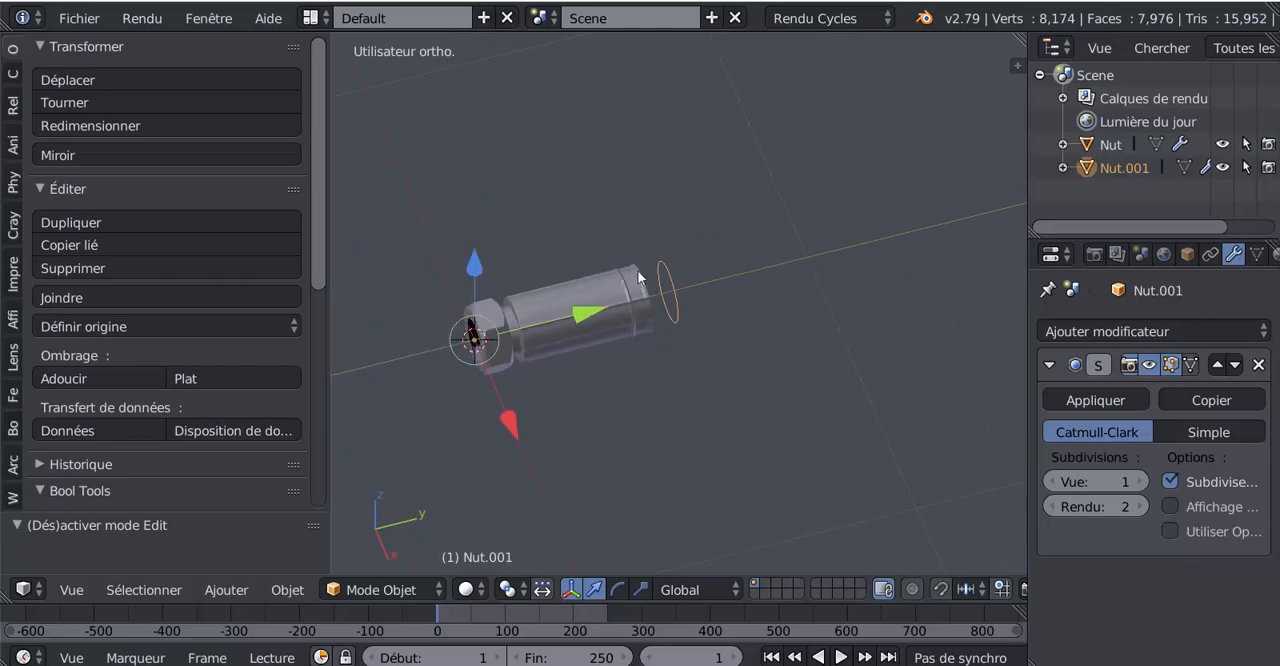
scroll(531, 342, "up", 4)
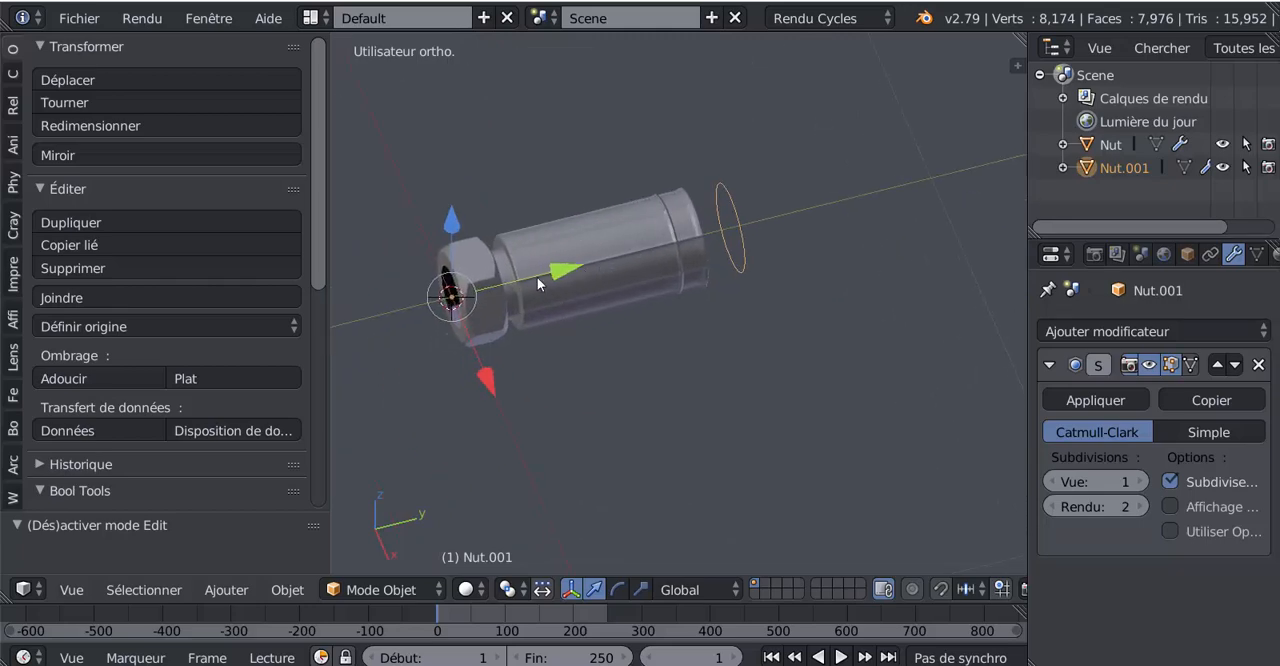
mouse_move(558, 273)
left_mouse_down()
mouse_move(686, 241)
mouse_move(578, 286)
mouse_move(560, 274)
left_mouse_up()
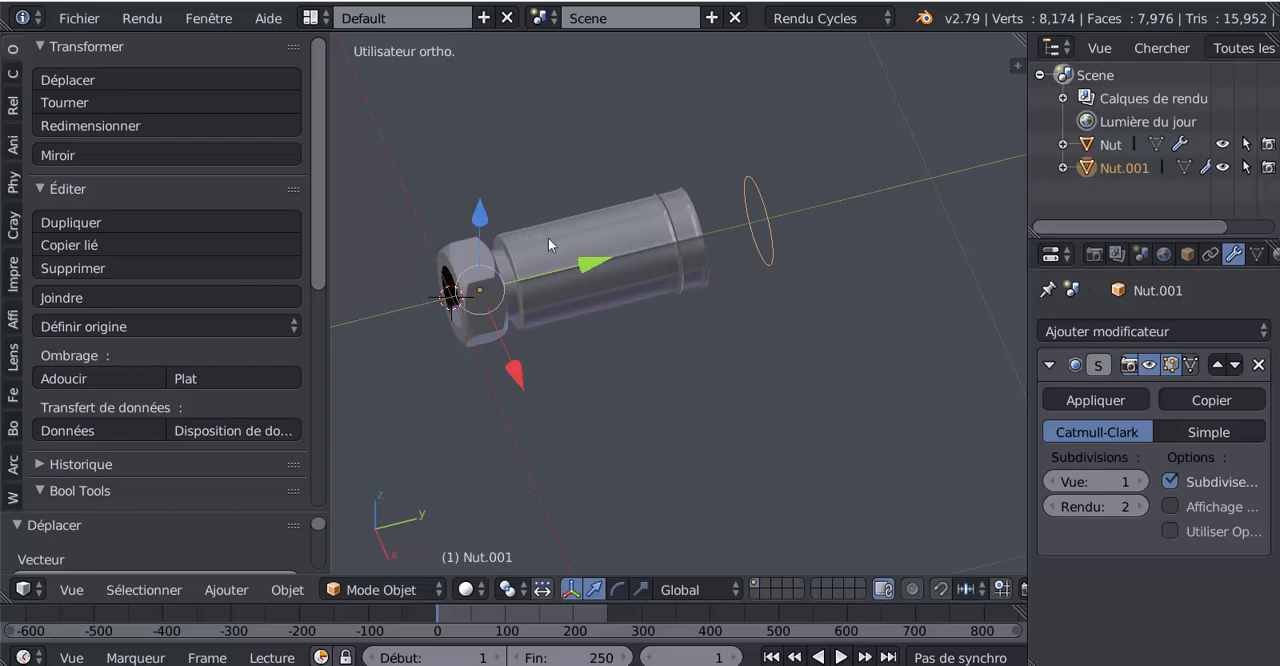
middle_click_drag(662, 299, 728, 284, "shift")
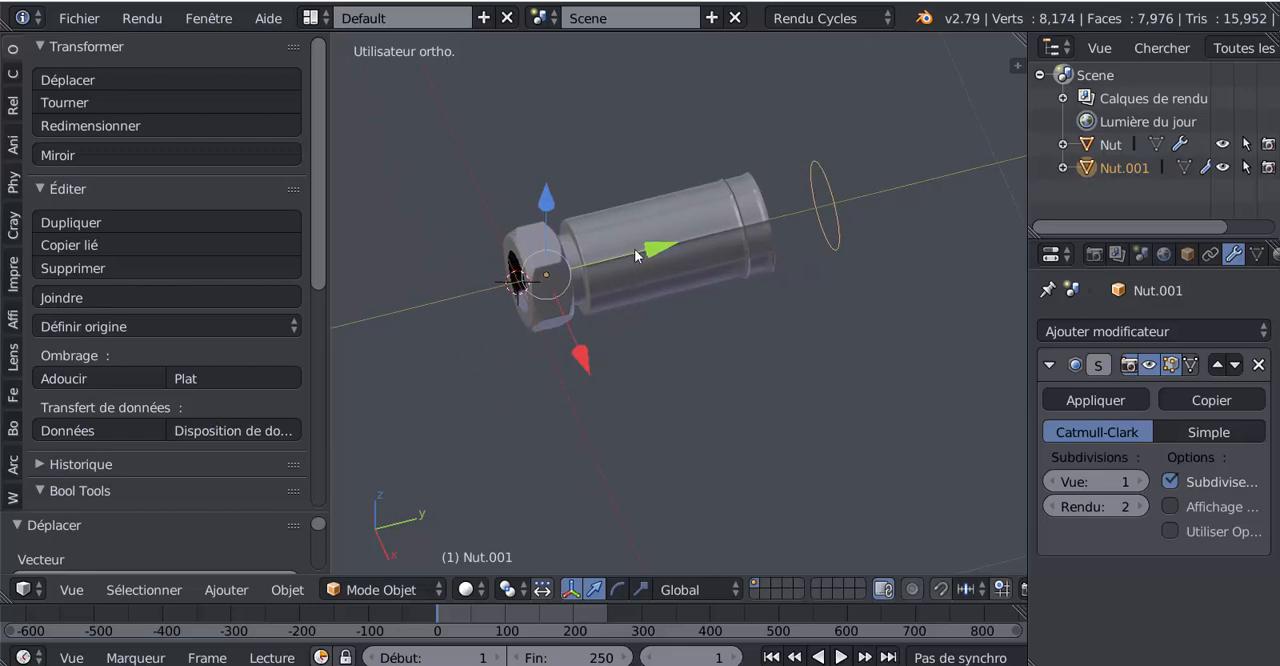
left_click_drag(651, 249, 601, 257)
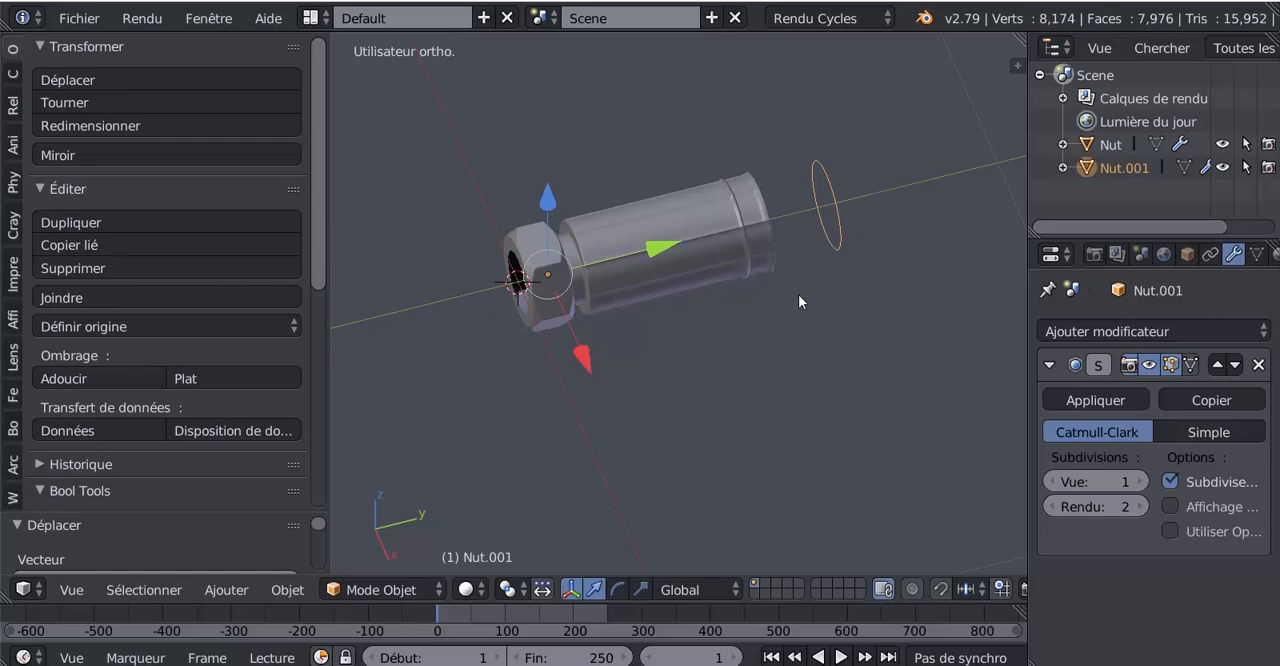
Step: Set the ring's origin to its geometry
middle_click_drag(798, 294, 765, 300)
middle_click_drag(814, 340, 676, 257)
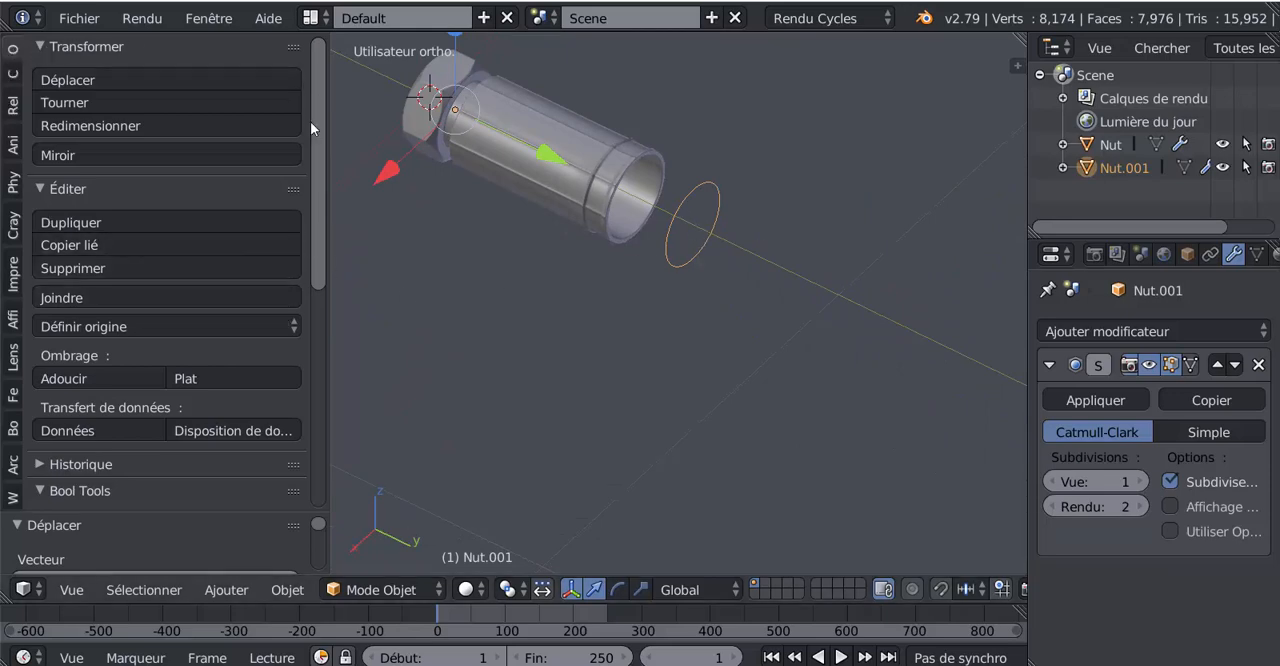
scroll(318, 226, "down", 2)
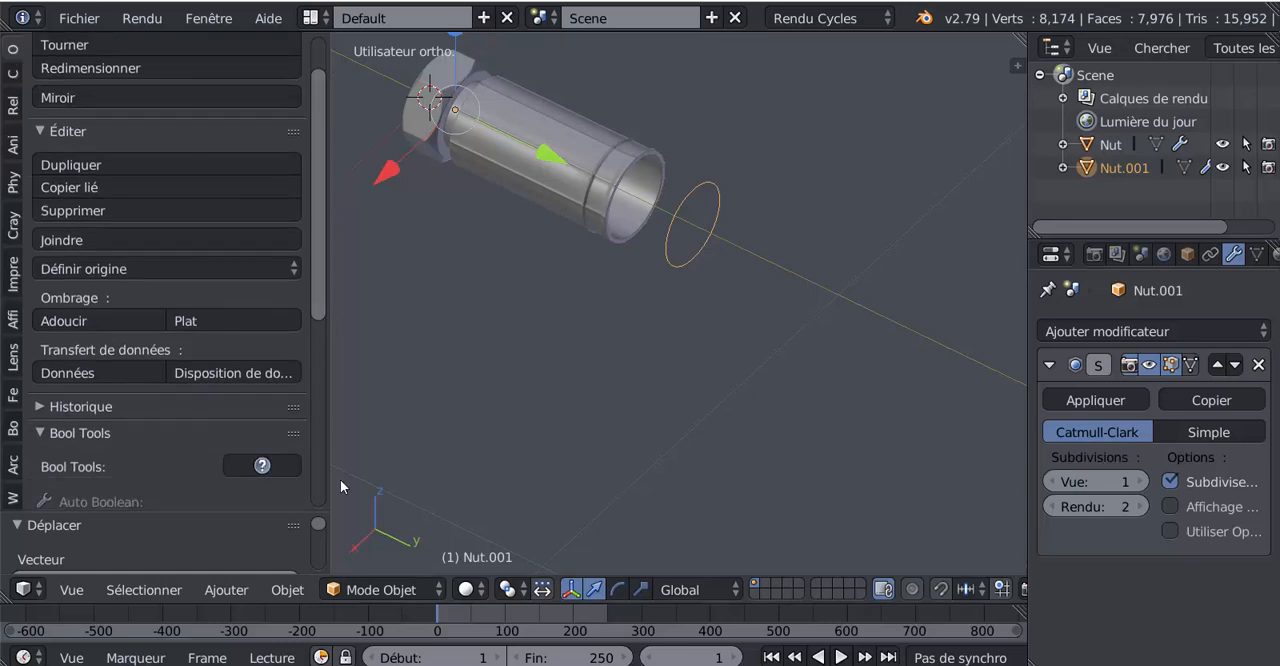
left_click(122, 270)
left_click(79, 268)
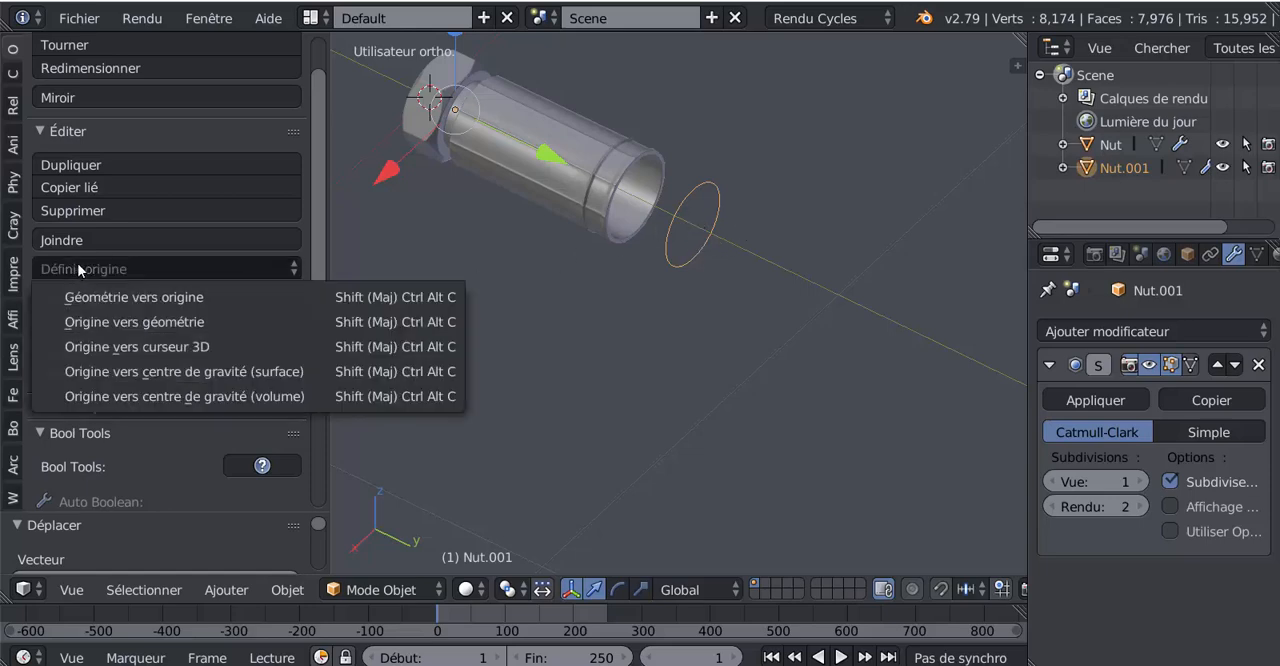
left_click(137, 321)
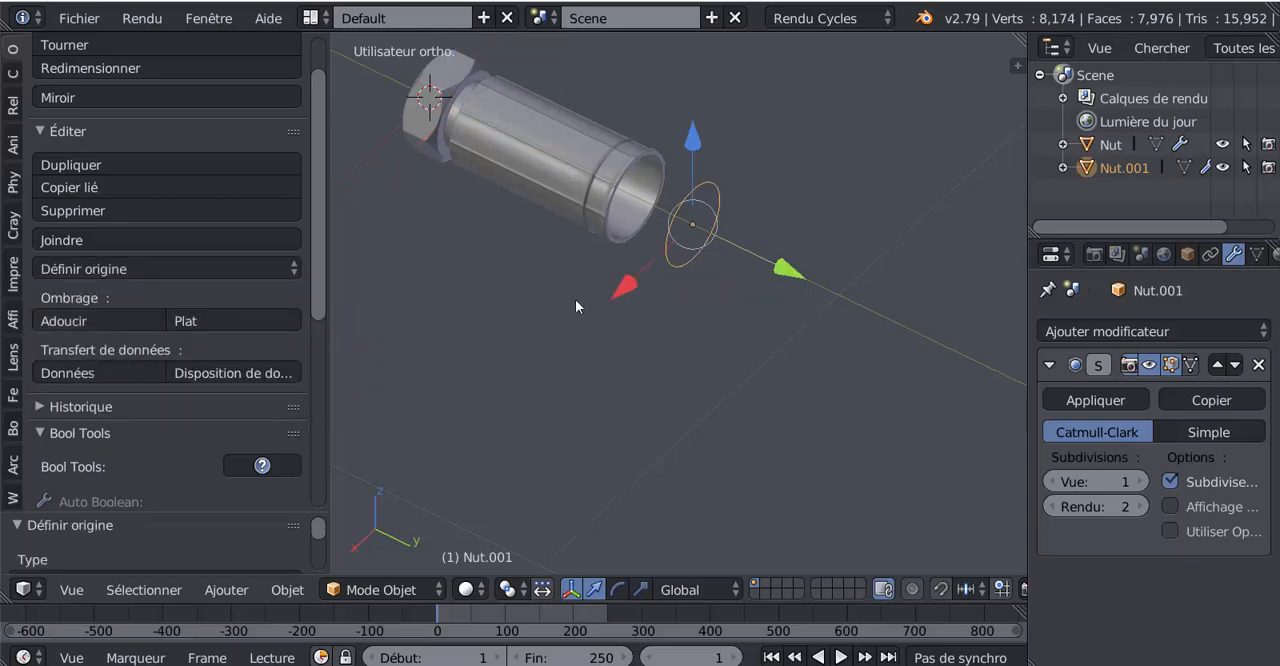
middle_click_drag(769, 237, 666, 256)
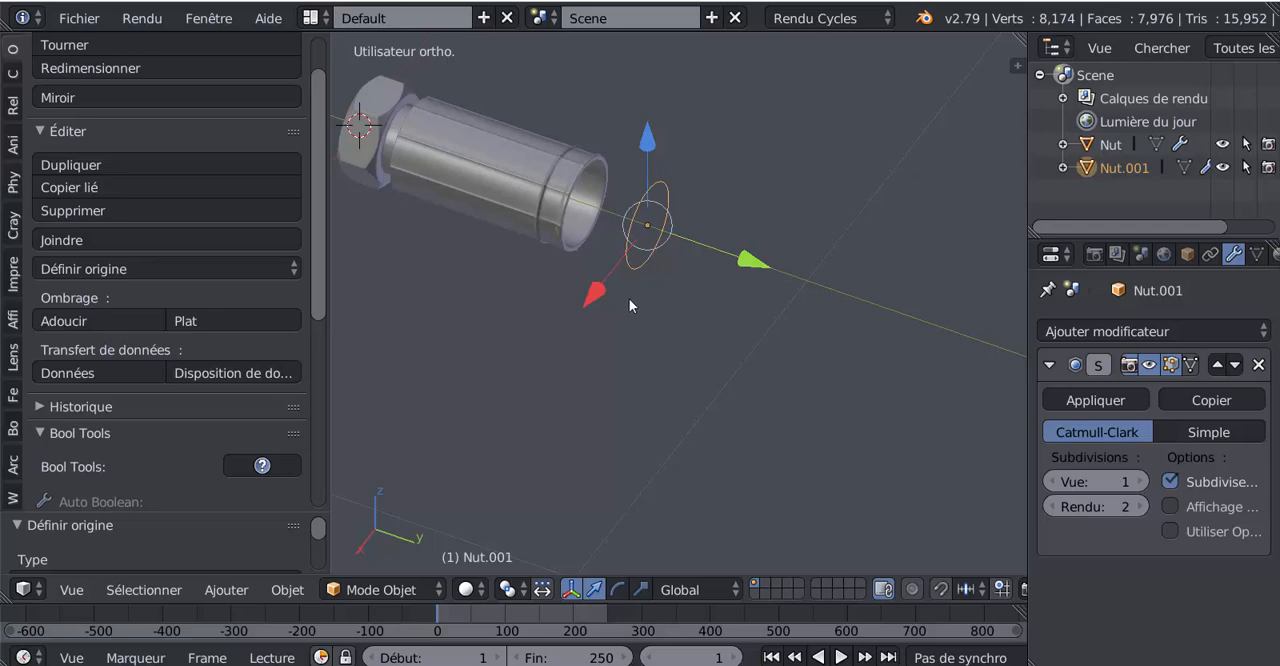
Step: Select the nut fitting and move it well away from the separated ring along the negative Y axis
scroll(640, 310, "down", 3)
scroll(655, 314, "up", 3)
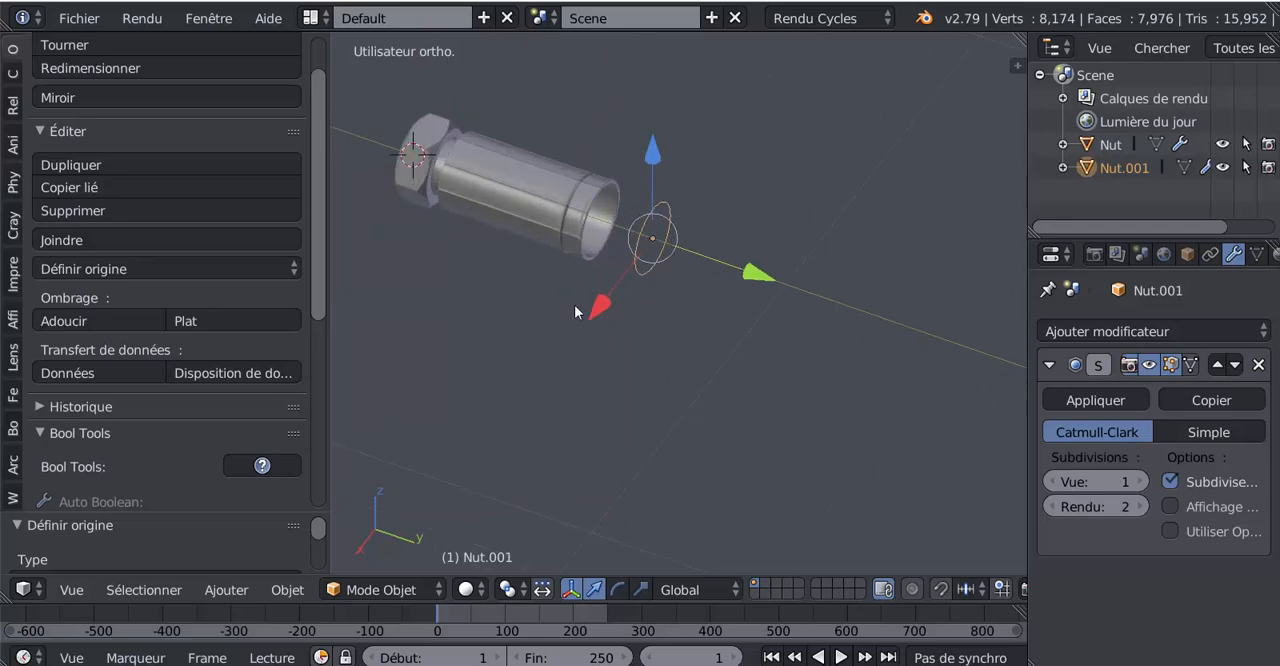
scroll(645, 317, "down", 3)
middle_click_drag(689, 318, 729, 323)
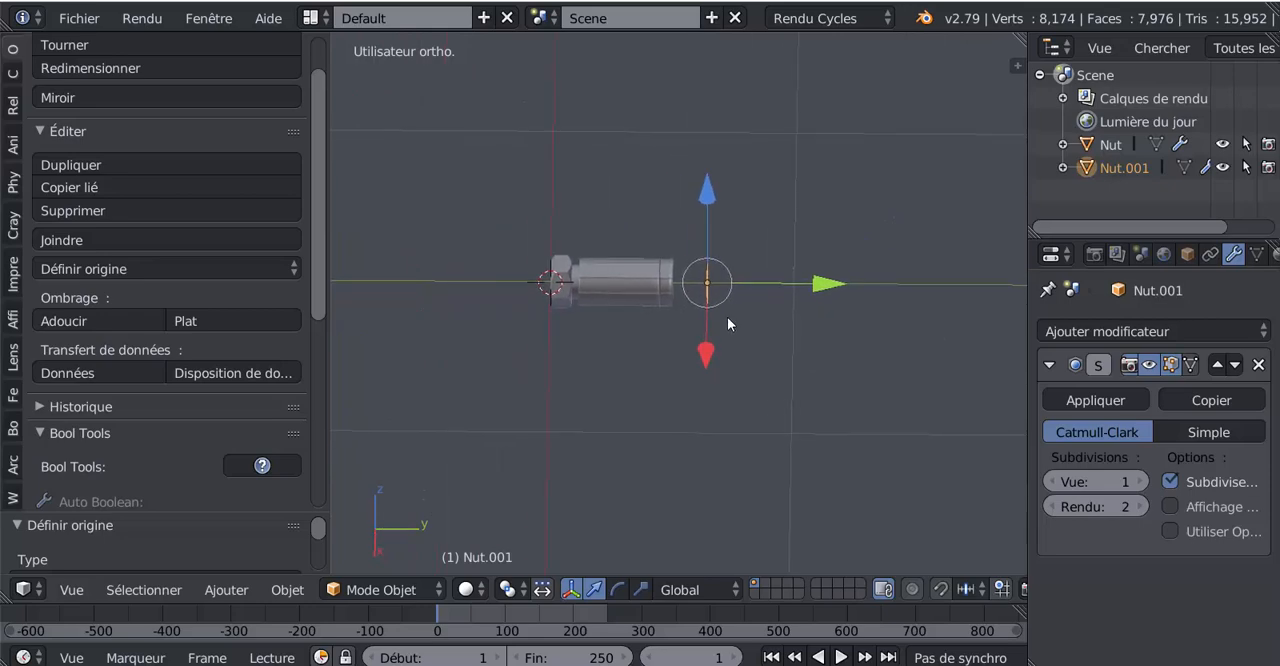
right_click(628, 282)
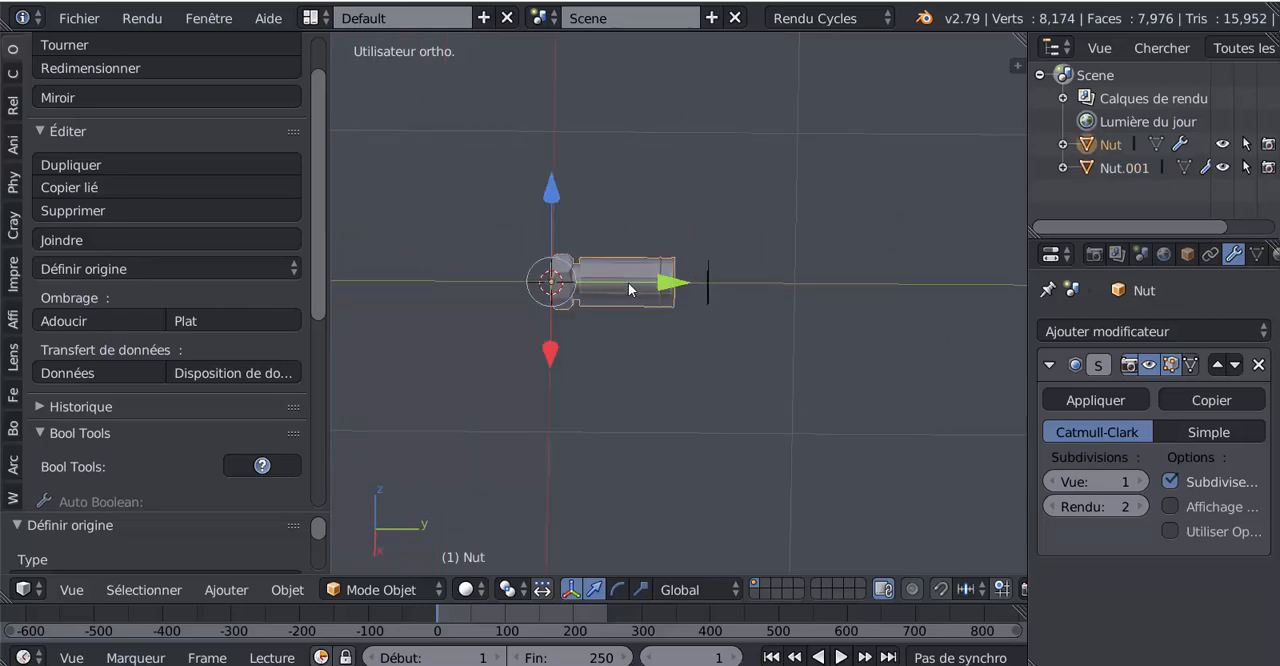
left_click_drag(665, 289, 415, 286)
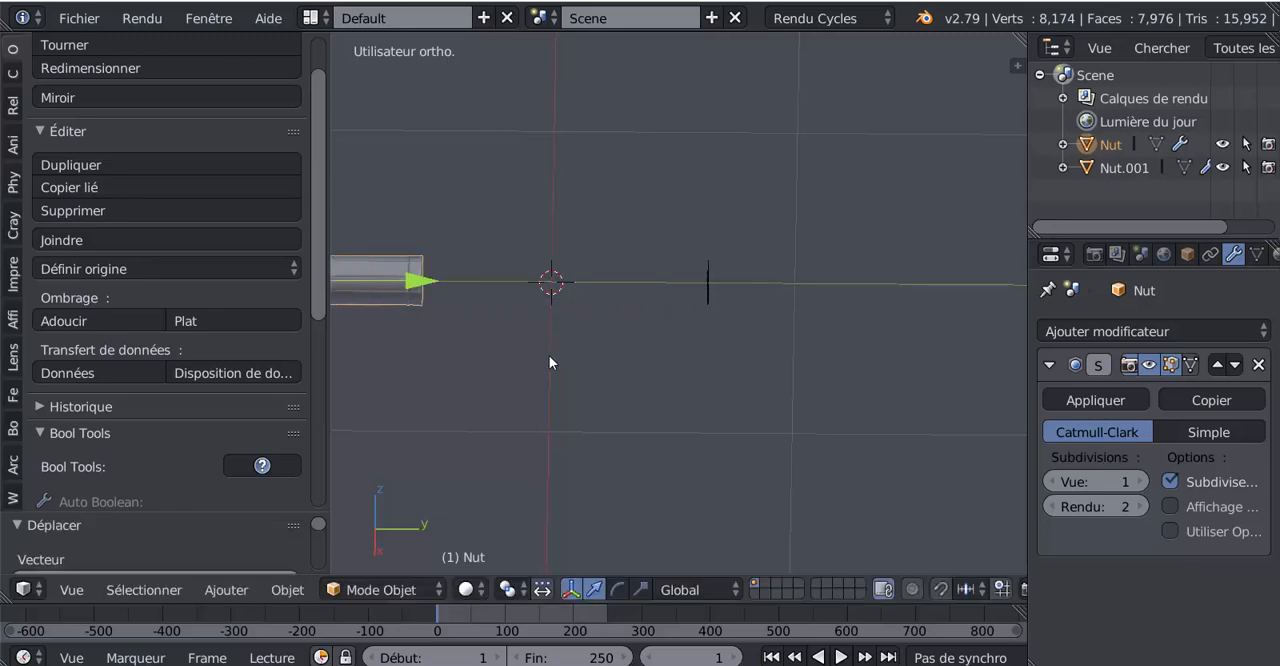
Step: Select the separated ring and snap the 3D cursor to the scene centre
middle_click_drag(549, 355, 767, 300)
right_click(767, 300)
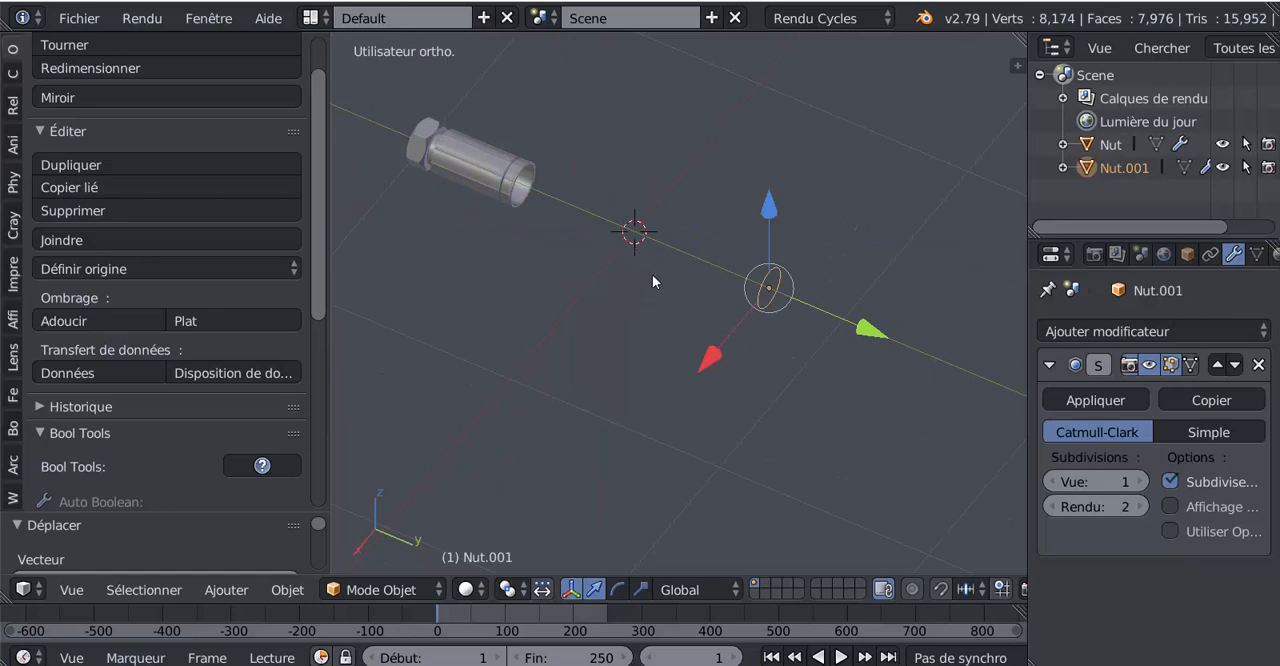
scroll(652, 274, "down", 5)
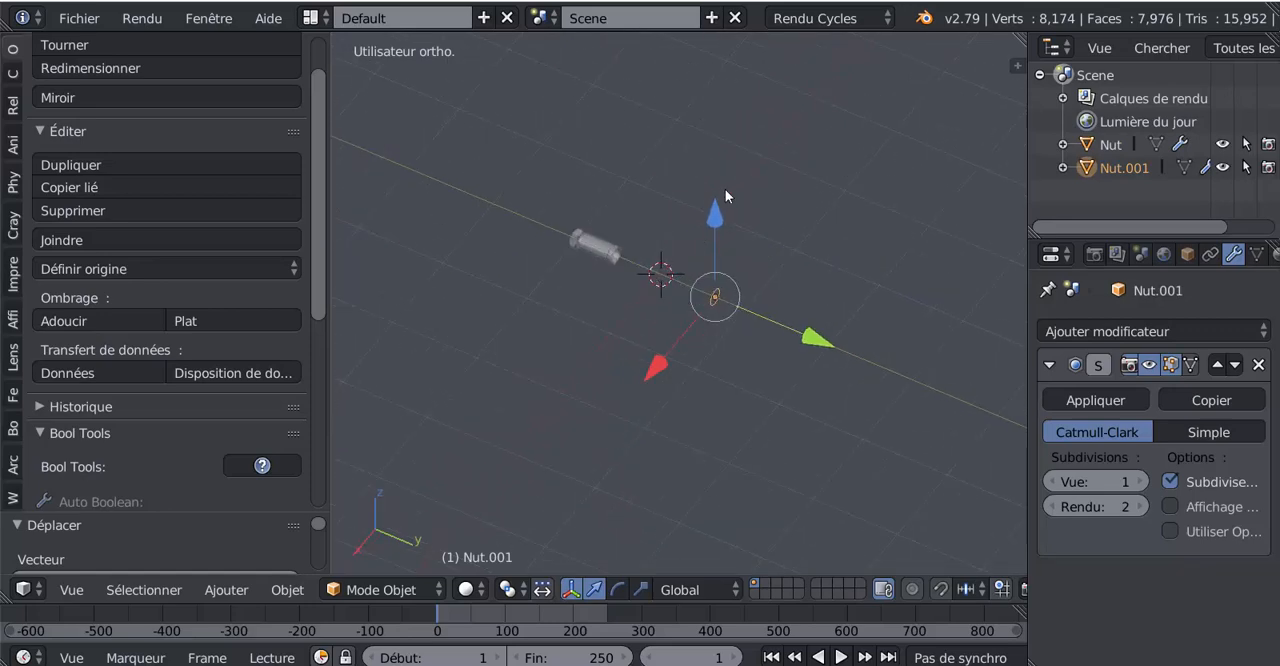
scroll(640, 270, "up", 2)
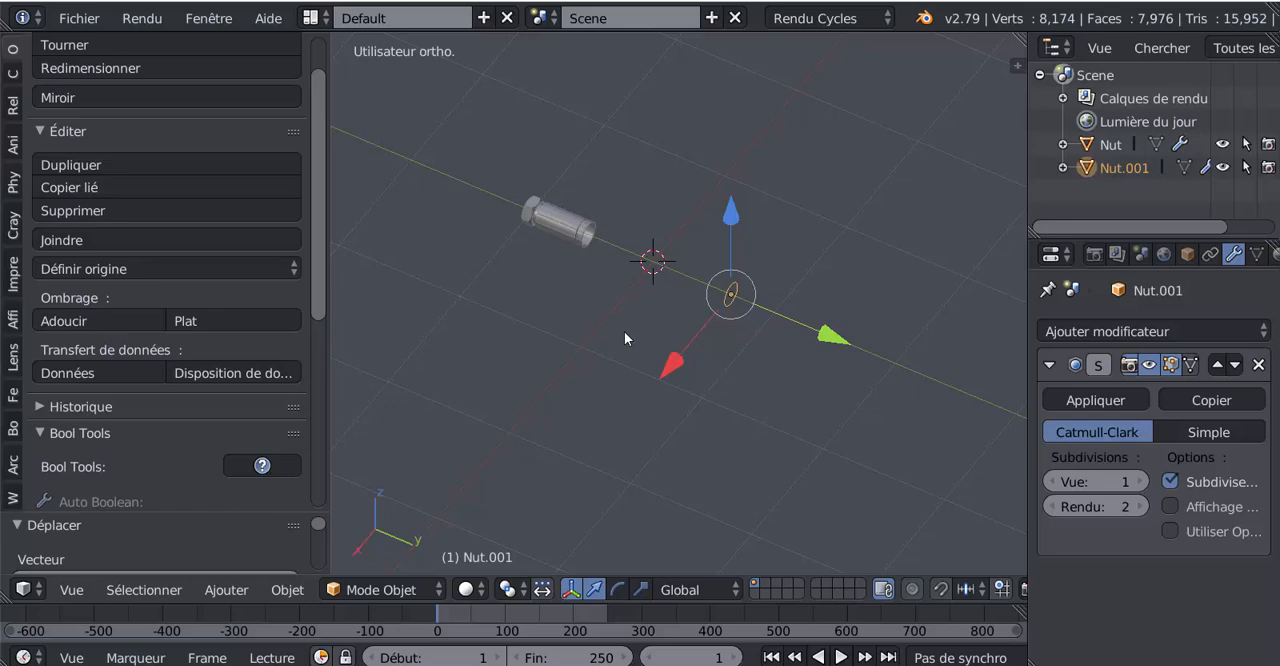
key("shift+s")
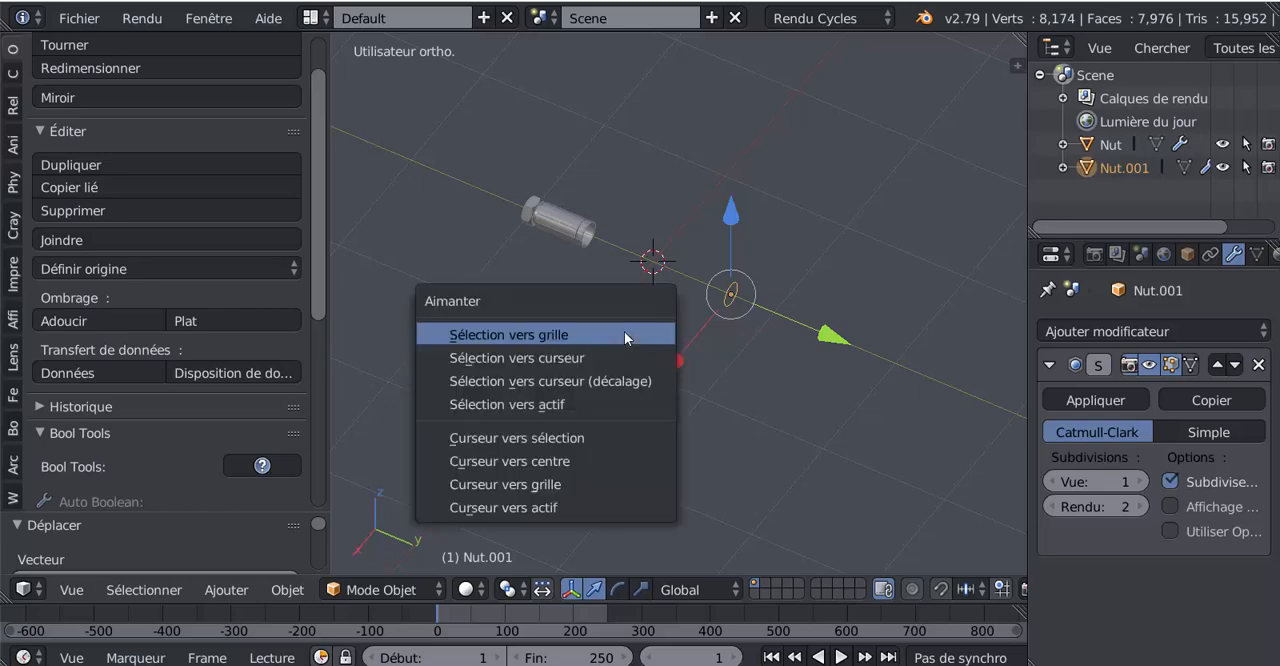
left_click(559, 462)
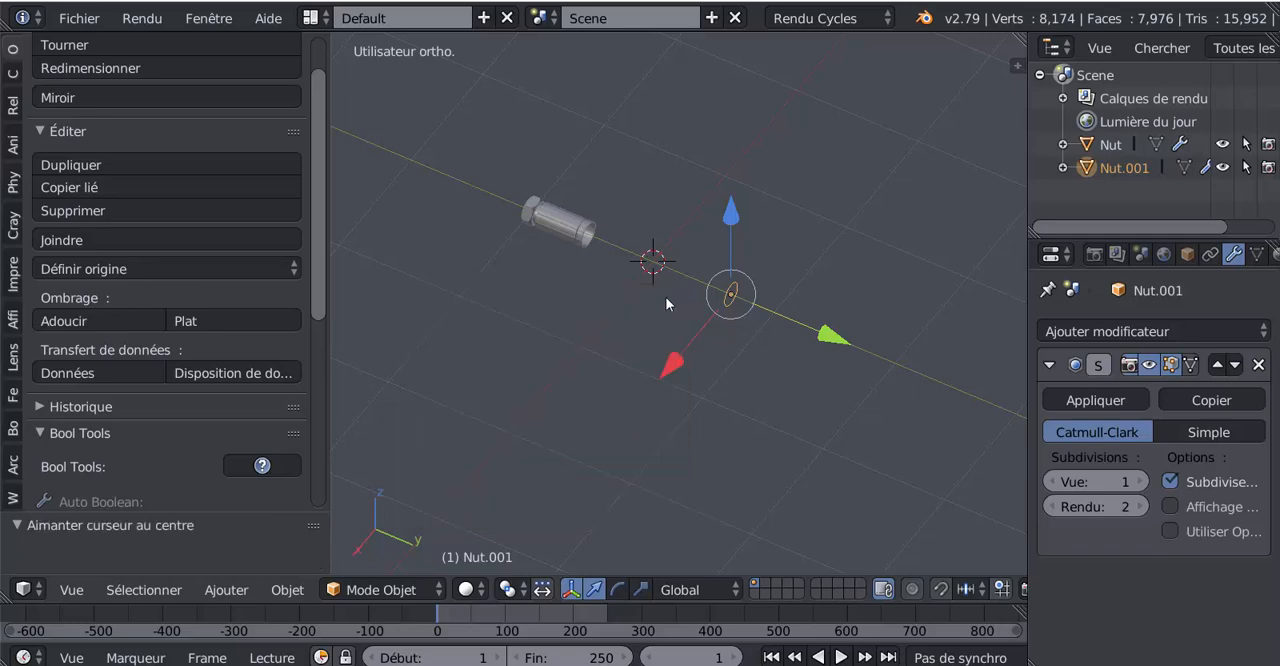
Step: Snap the selected ring to the 3D cursor at the scene centre, using the offset option
scroll(647, 259, "up", 3)
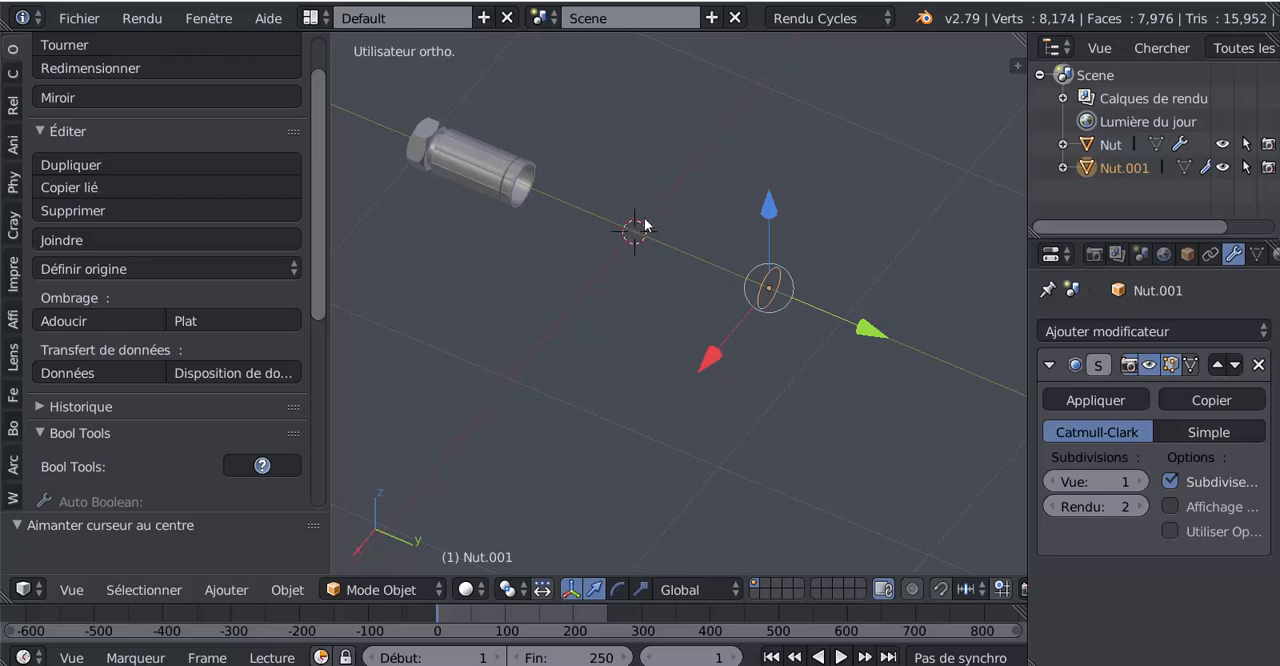
scroll(643, 223, "up", 3)
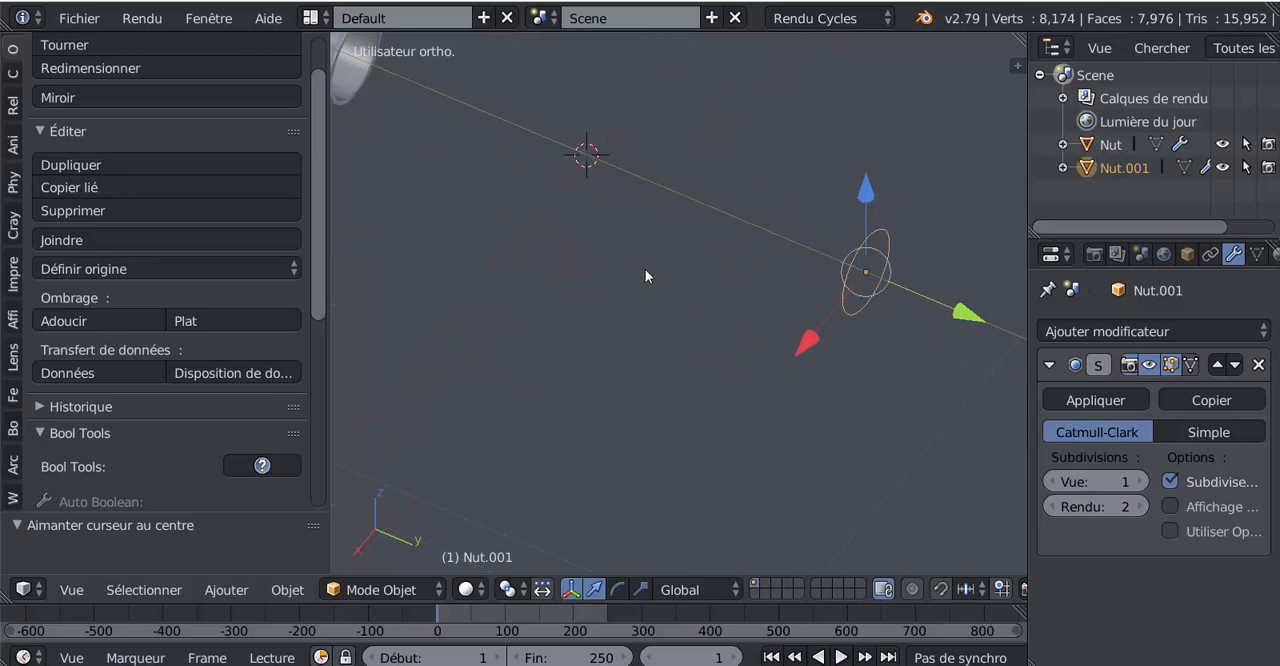
middle_click_drag(645, 270, 695, 328, "shift")
scroll(658, 258, "up", 3)
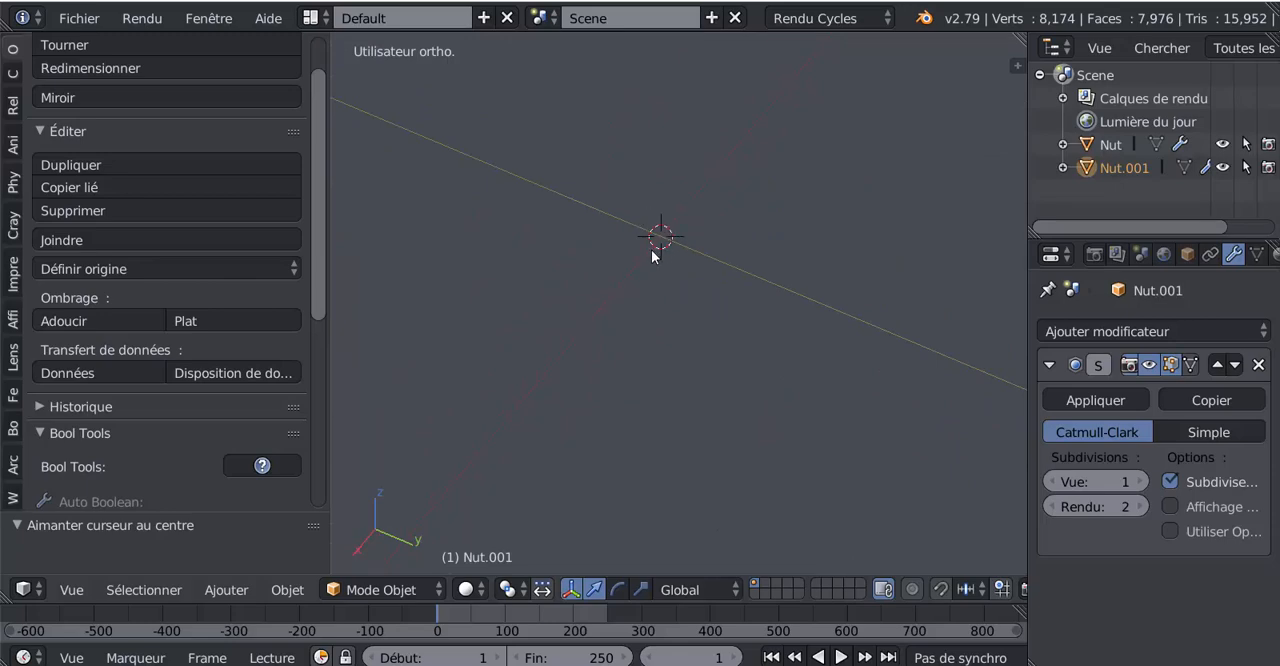
scroll(651, 257, "down", 3)
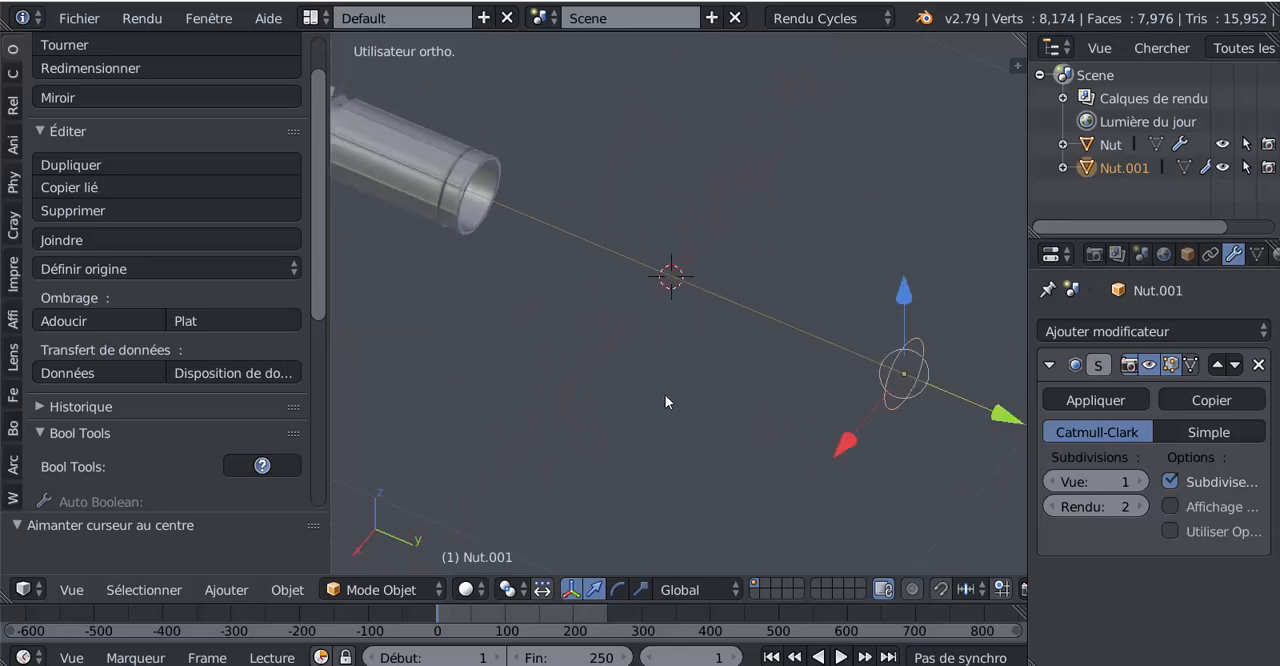
key("shift+s")
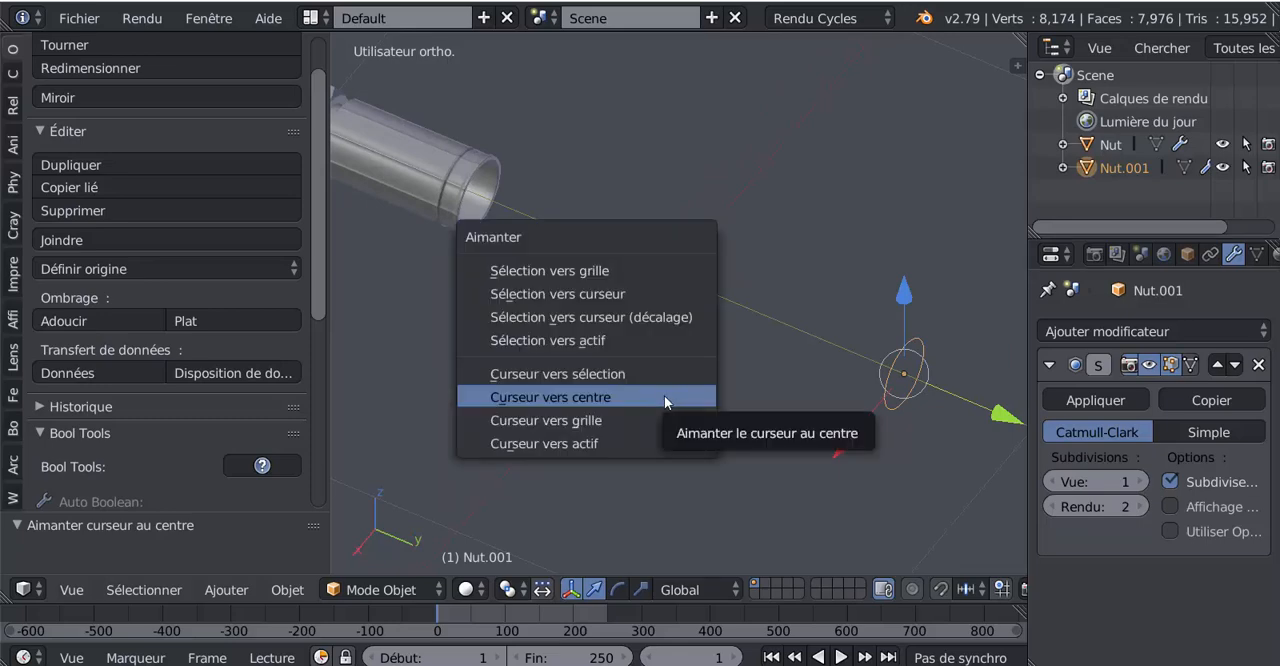
left_click(588, 317)
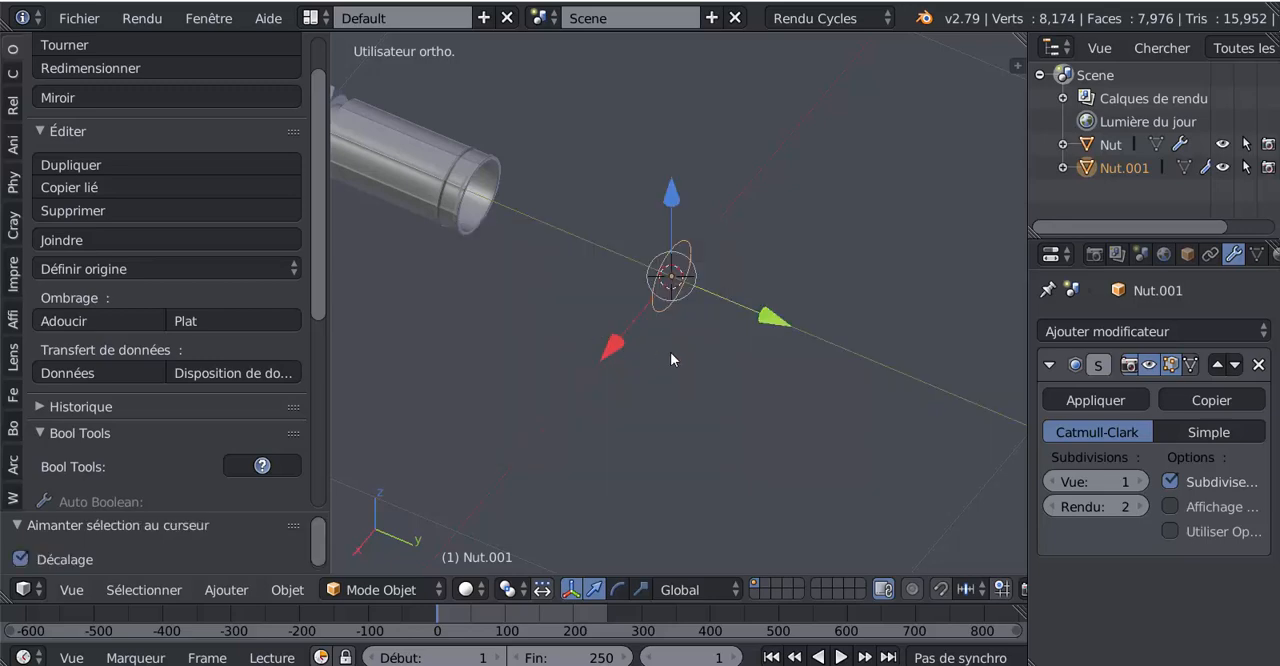
Step: Widen the properties area beside the viewport so that the ring's modifier settings are fully readable
scroll(673, 352, "up", 4)
middle_click_drag(714, 353, 757, 340)
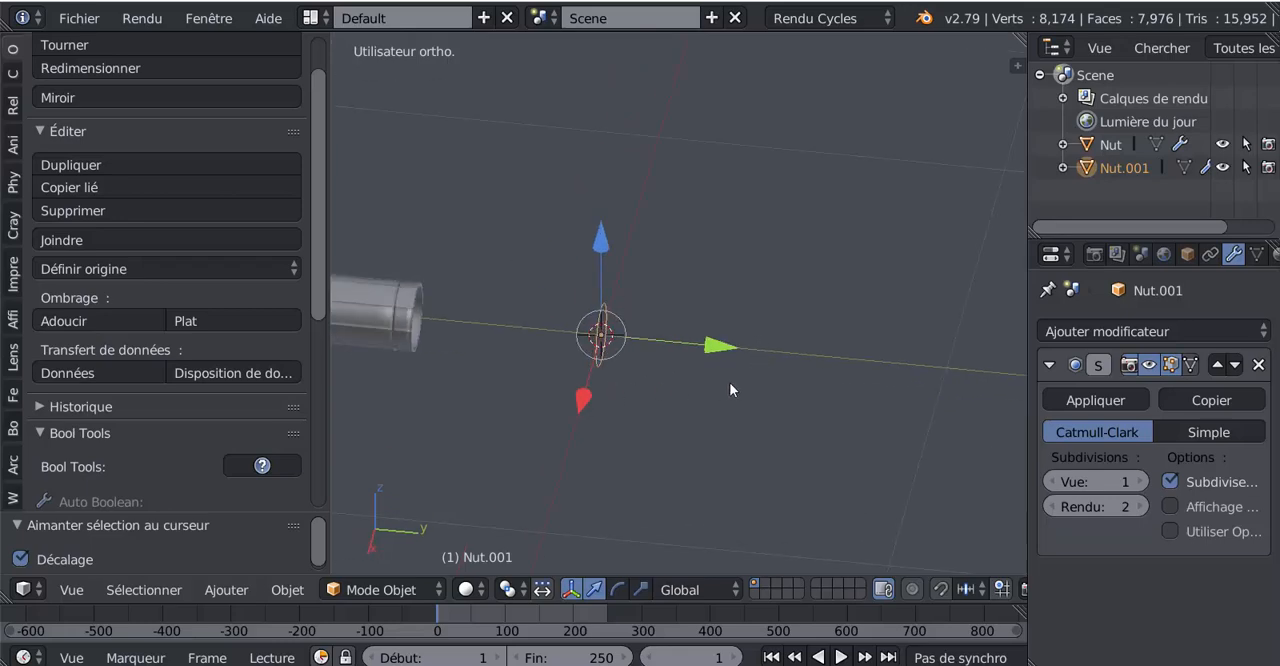
scroll(731, 384, "down", 4)
middle_click_drag(745, 399, 844, 420)
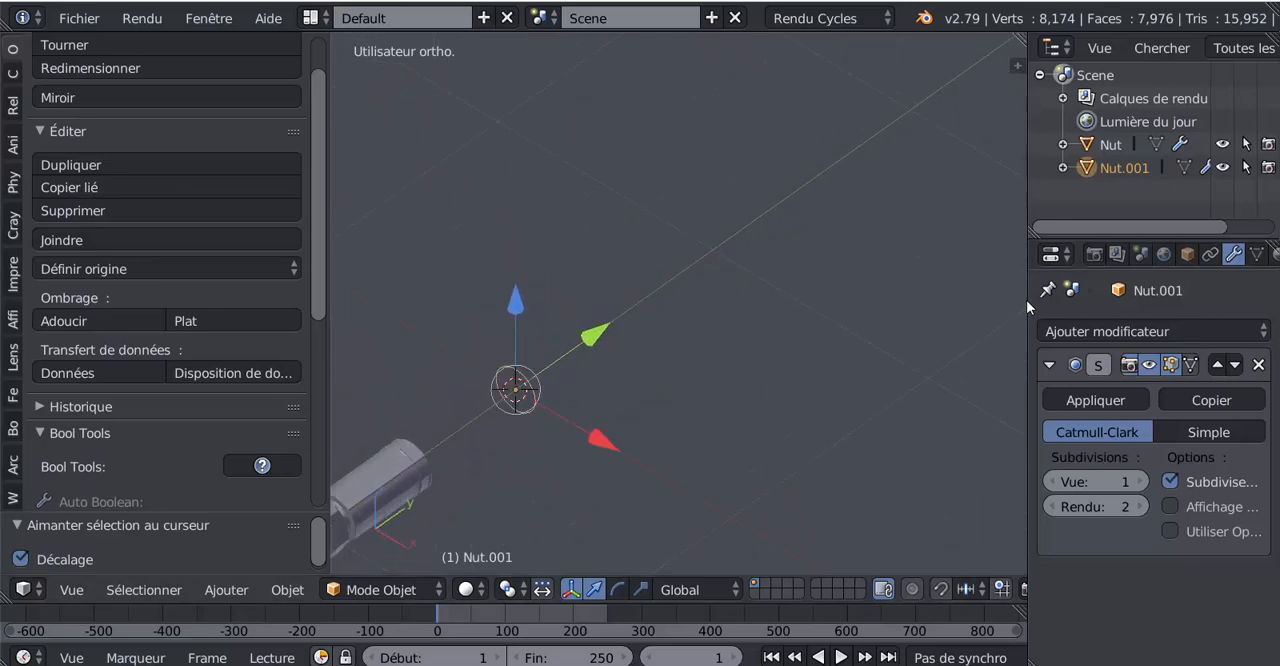
left_click_drag(1028, 305, 912, 313)
middle_click_drag(738, 394, 569, 392)
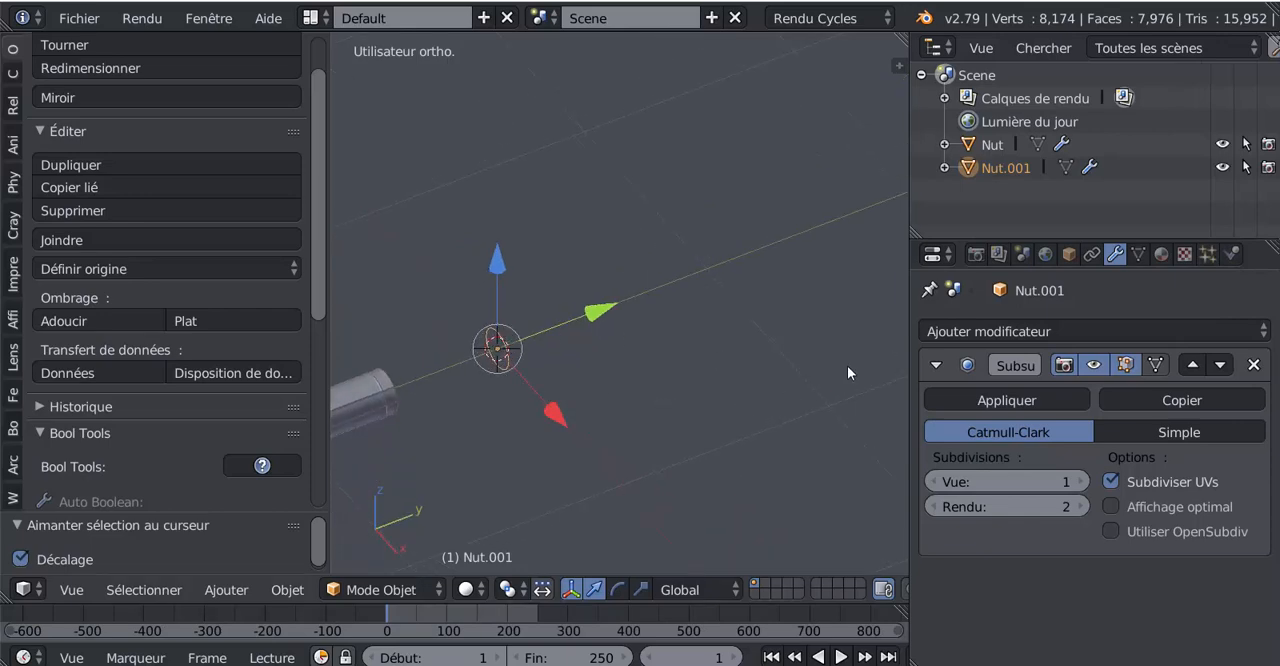
middle_click_drag(664, 399, 593, 380)
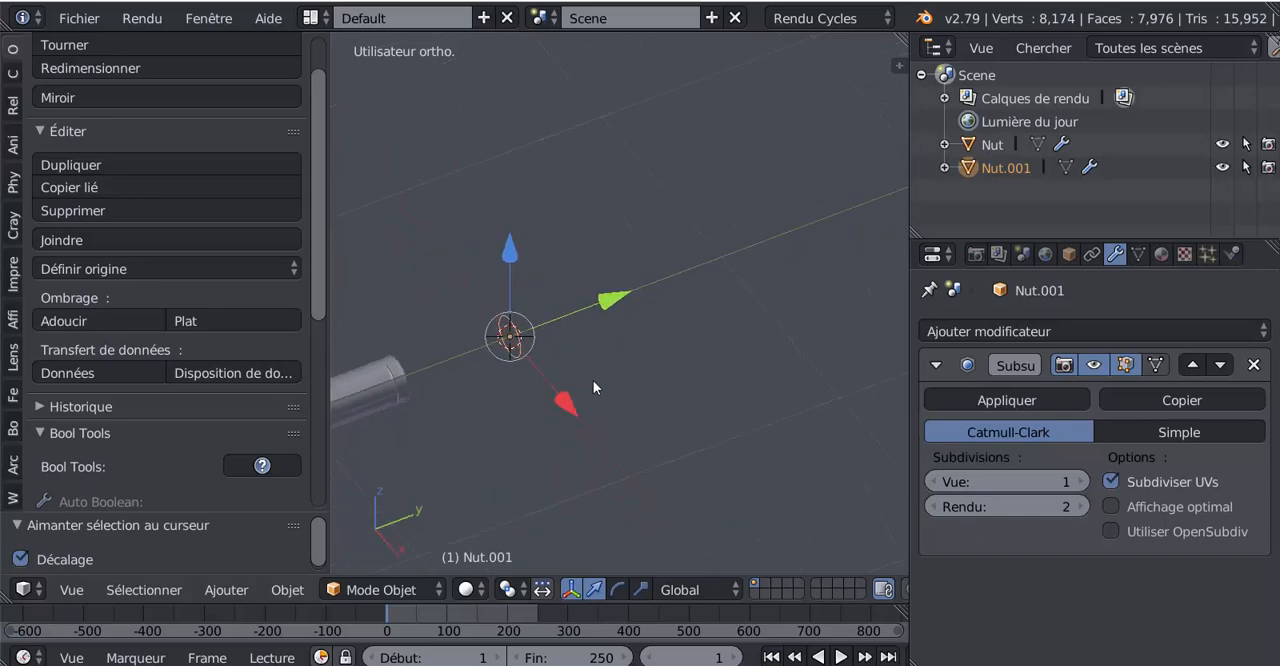
scroll(553, 349, "up", 2)
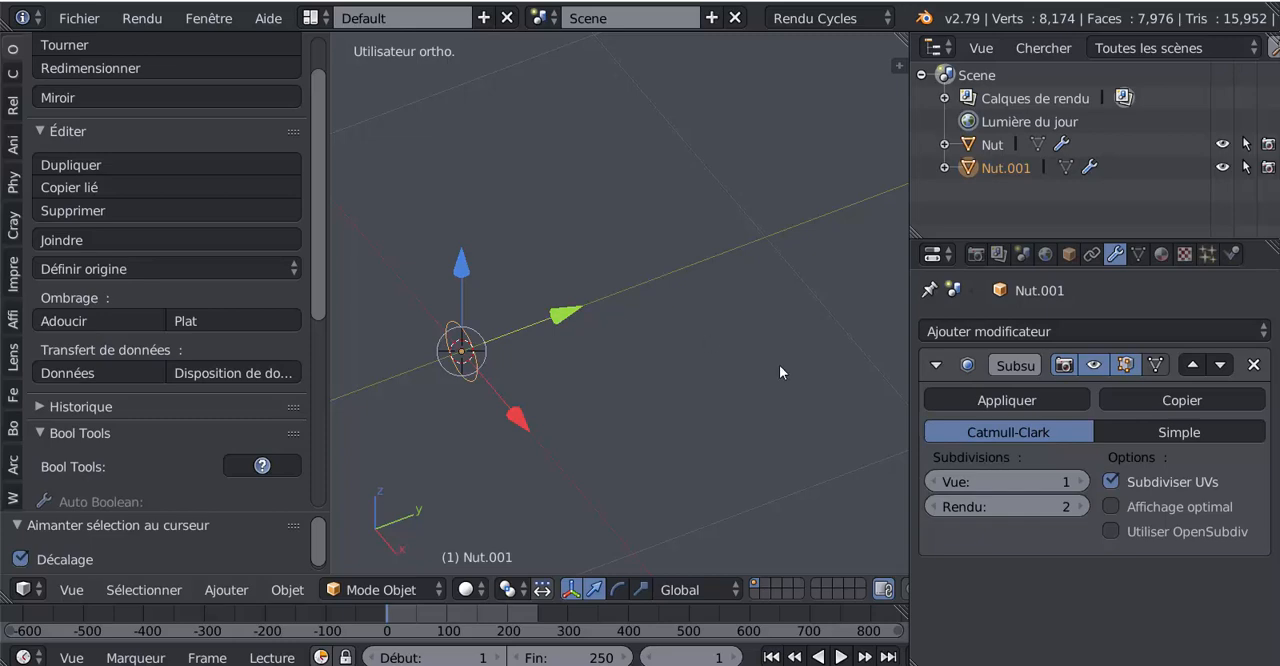
left_click_drag(909, 390, 876, 390)
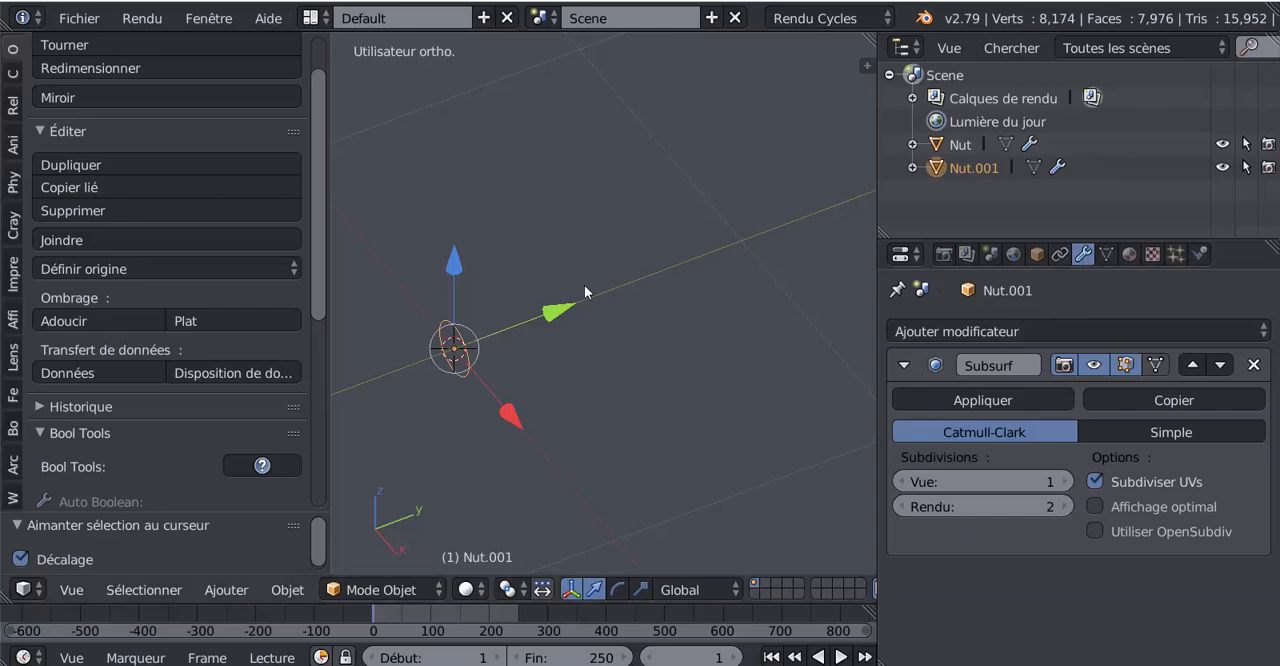
scroll(586, 304, "down", 3)
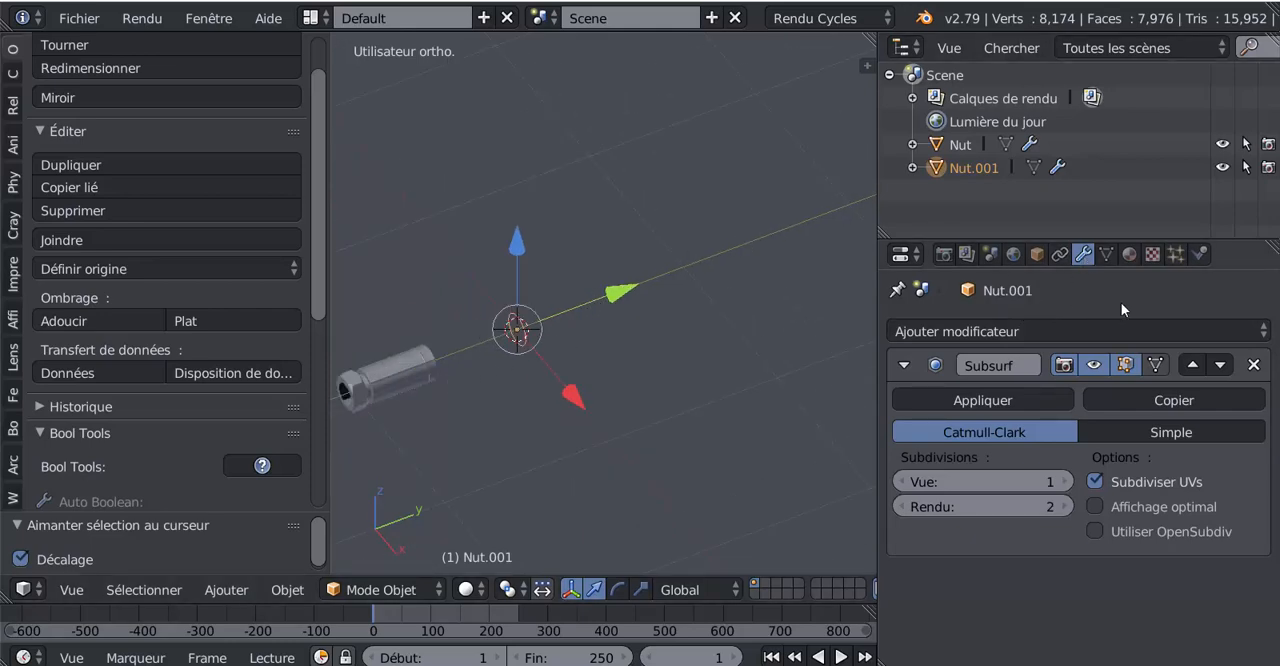
left_click_drag(869, 288, 746, 289)
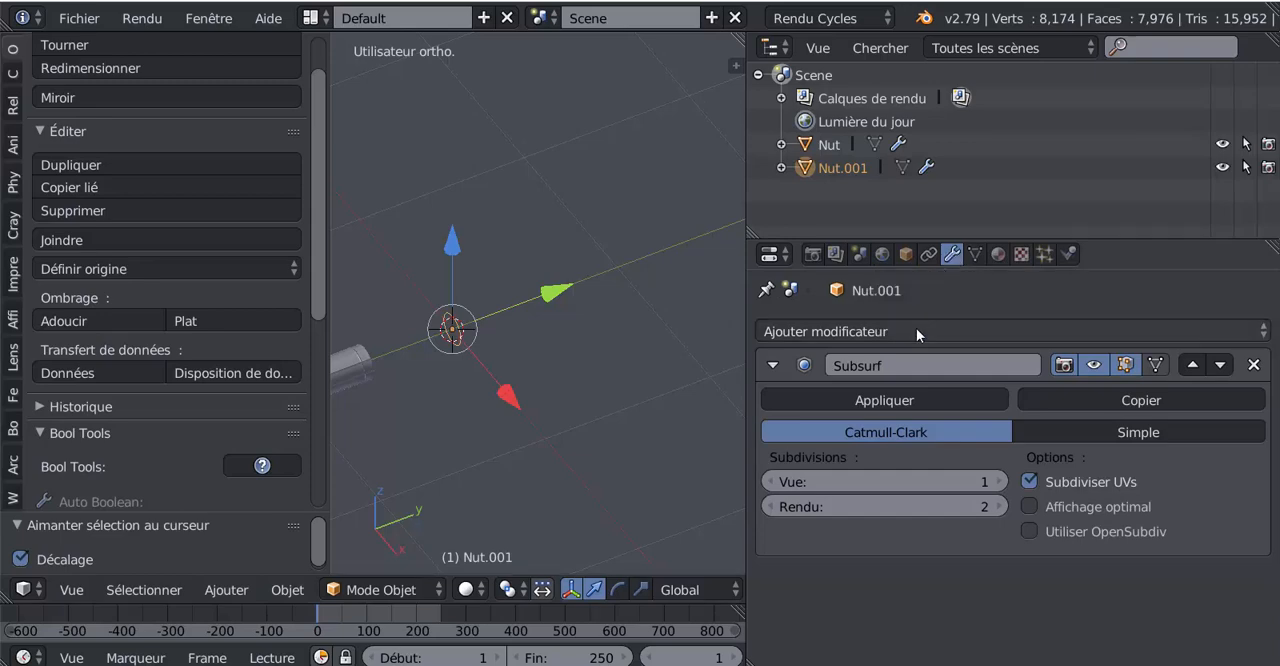
Step: Add a Screw (Visser) modifier to the ring below its Subsurf and give the viewport slightly more width
left_click(987, 330)
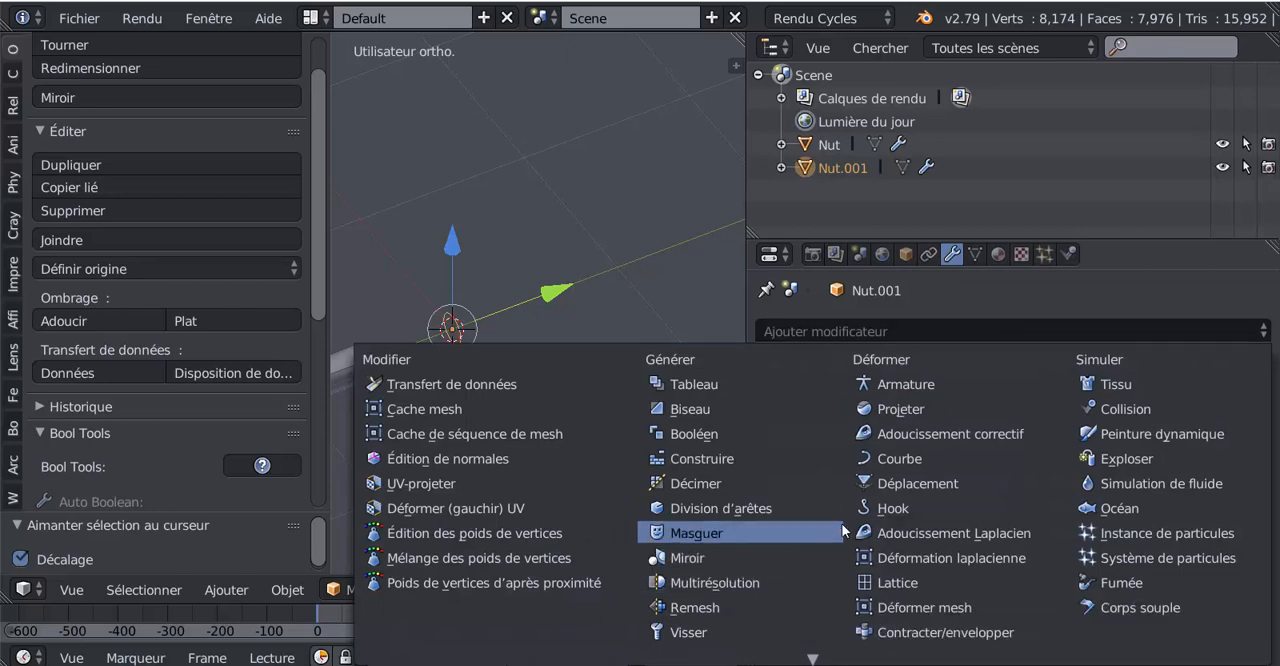
left_click(685, 632)
scroll(577, 457, "up", 3)
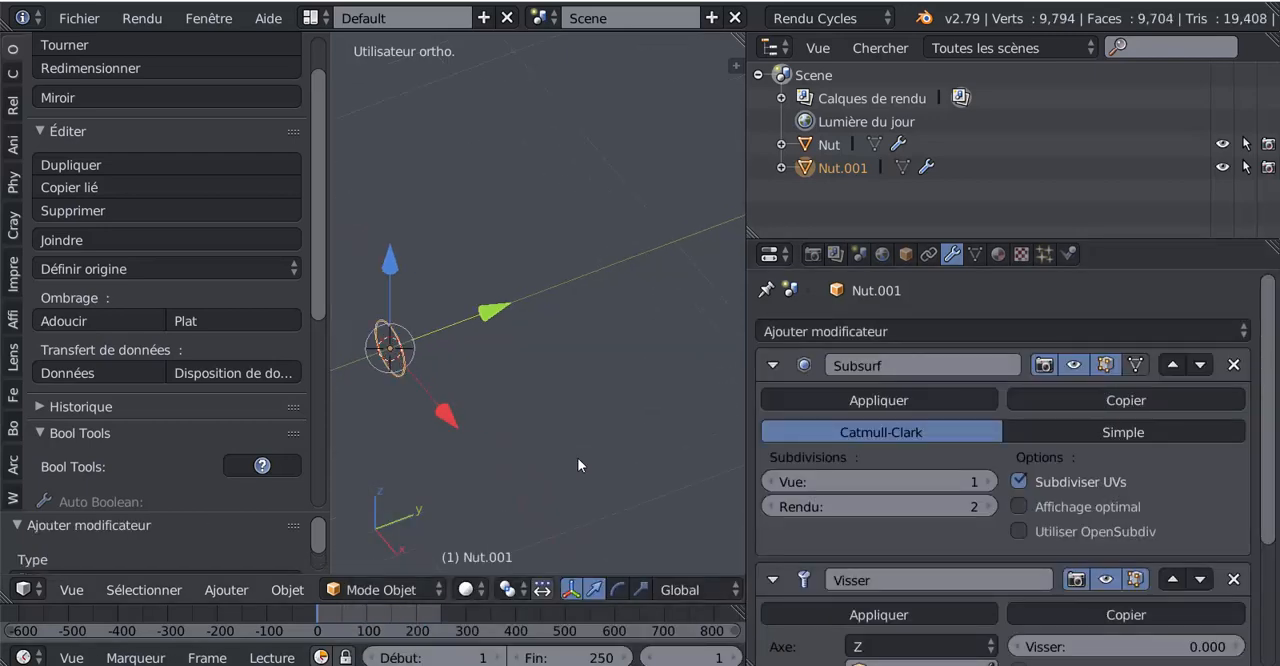
middle_click_drag(601, 418, 660, 408, "shift")
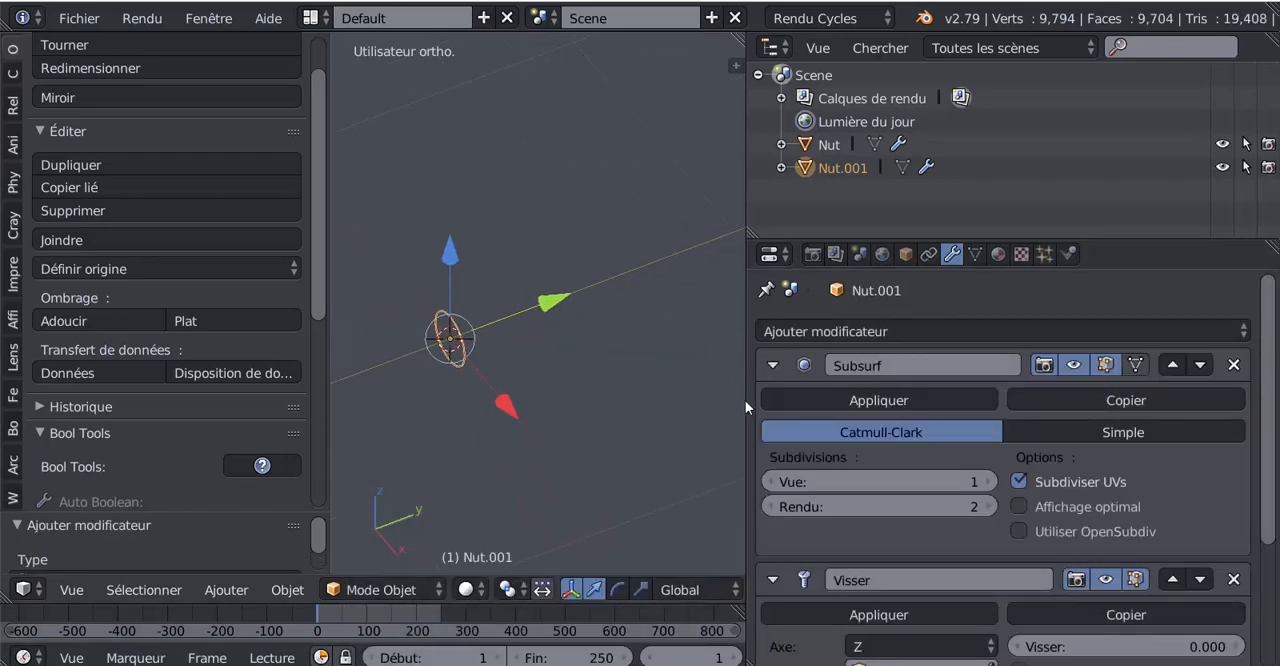
left_click_drag(745, 400, 805, 400)
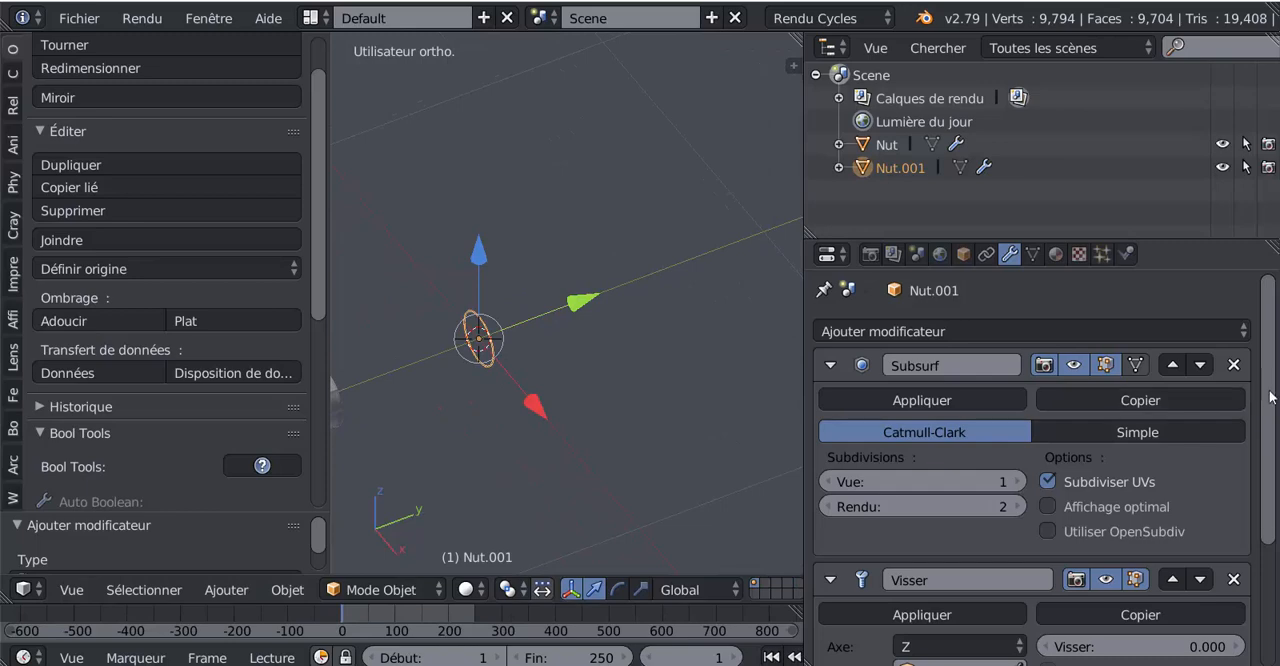
Step: Set the Screw modifier's screw value (Visser) to 1 to extend the ring into a tube along the Y axis
scroll(1240, 412, "down", 2)
middle_click_drag(594, 477, 511, 427)
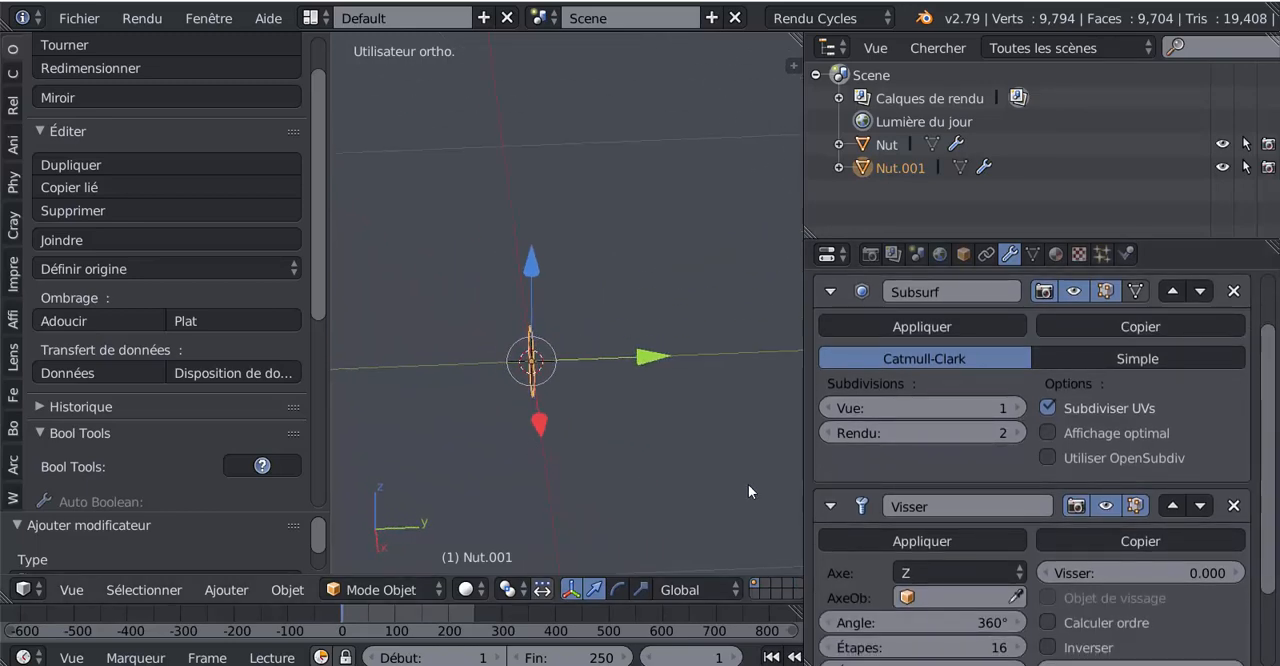
scroll(1250, 520, "down", 3)
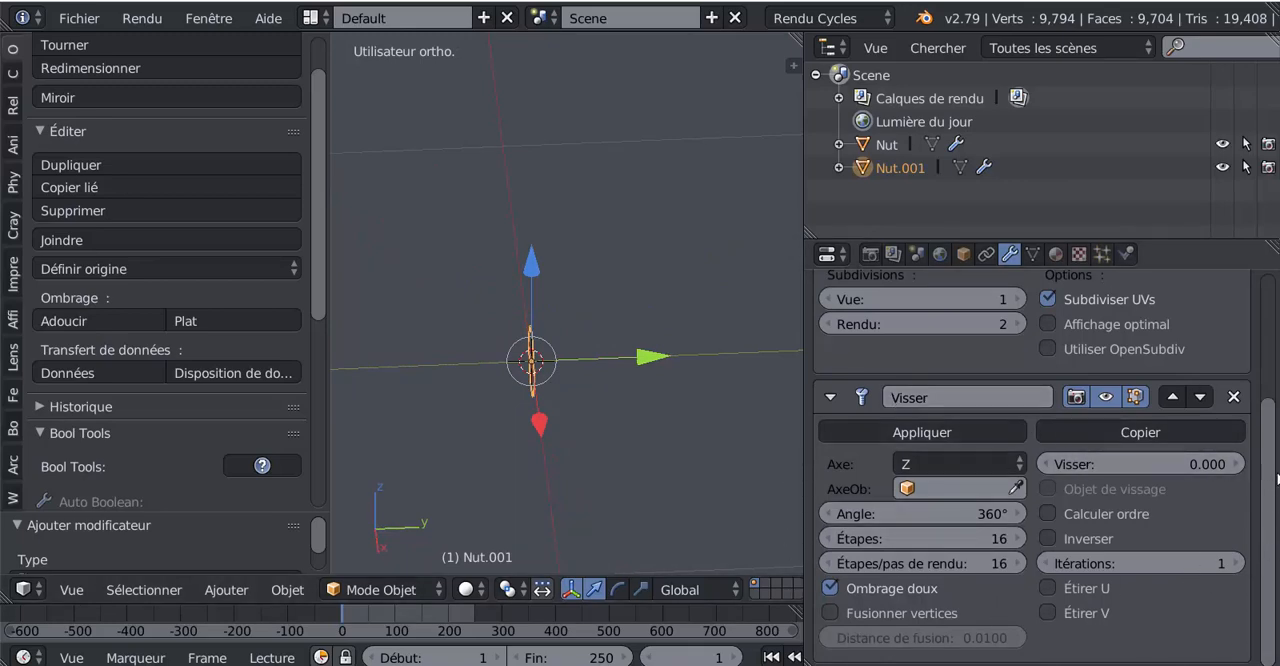
scroll(1270, 478, "up", 4)
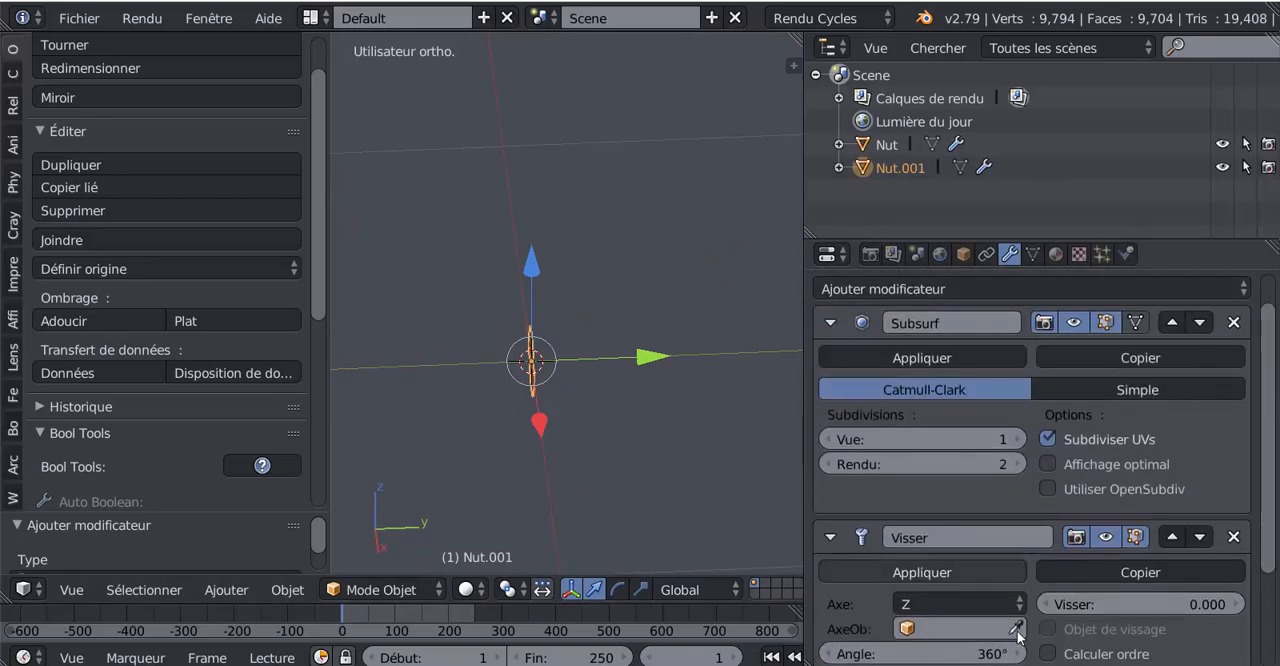
scroll(1266, 402, "down", 4)
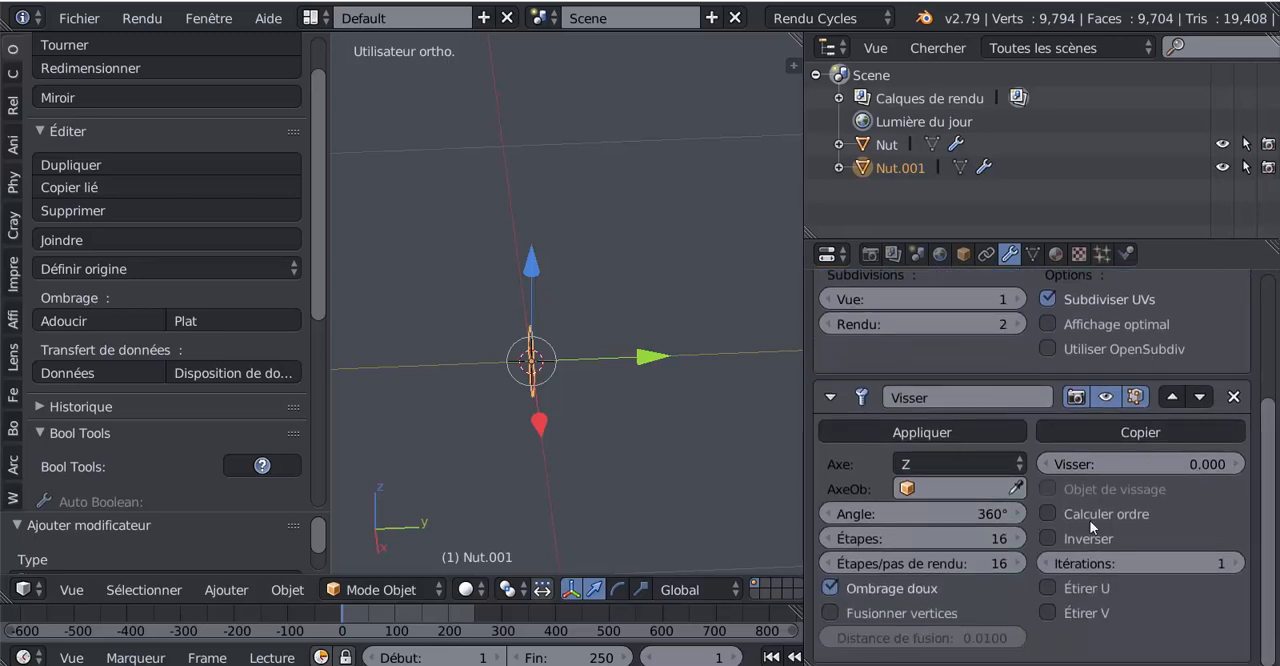
middle_click_drag(685, 428, 664, 372)
scroll(640, 380, "up", 3)
middle_click_drag(570, 403, 718, 391, "shift")
scroll(664, 368, "up", 2)
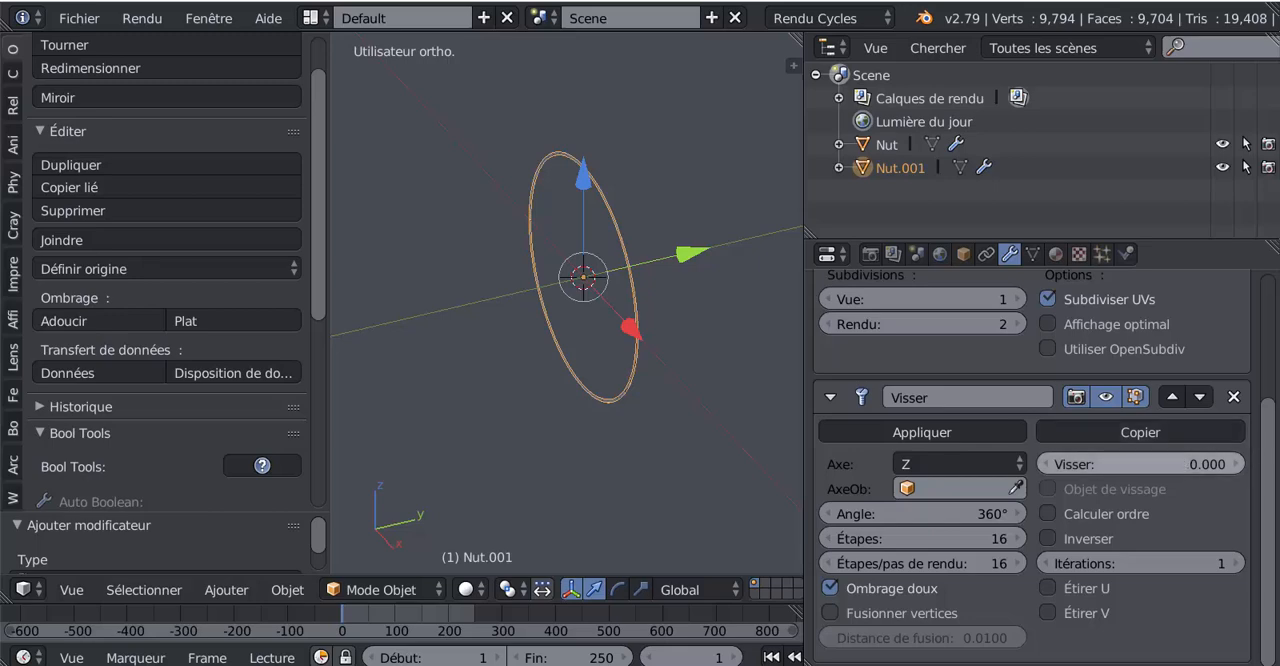
left_click_drag(1183, 464, 1242, 464)
middle_click_drag(541, 386, 425, 417)
left_click(1208, 465)
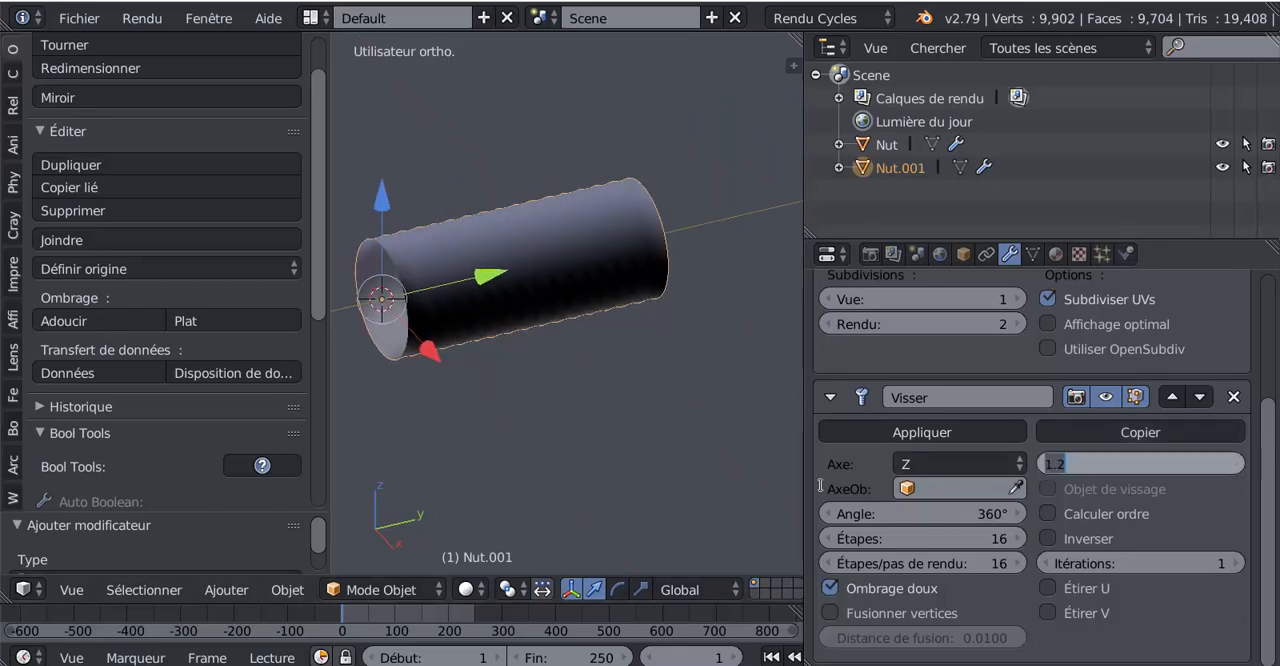
type("1")
key("Return")
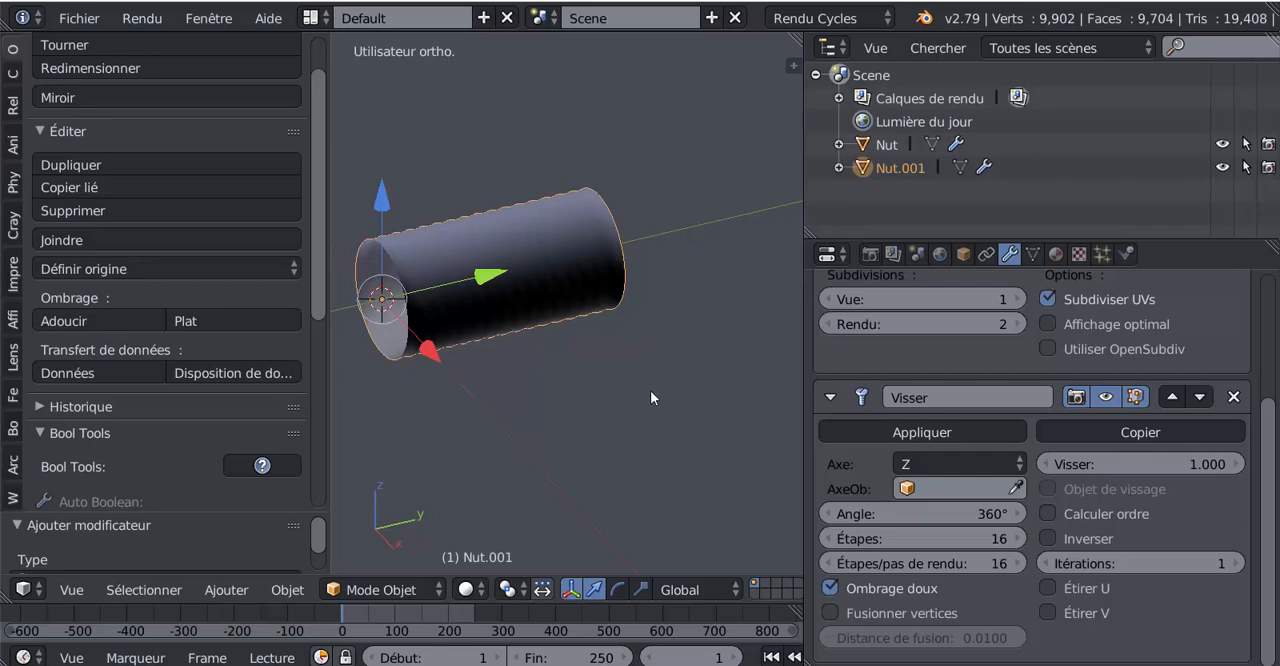
middle_click_drag(650, 391, 727, 457)
scroll(645, 399, "up", 2)
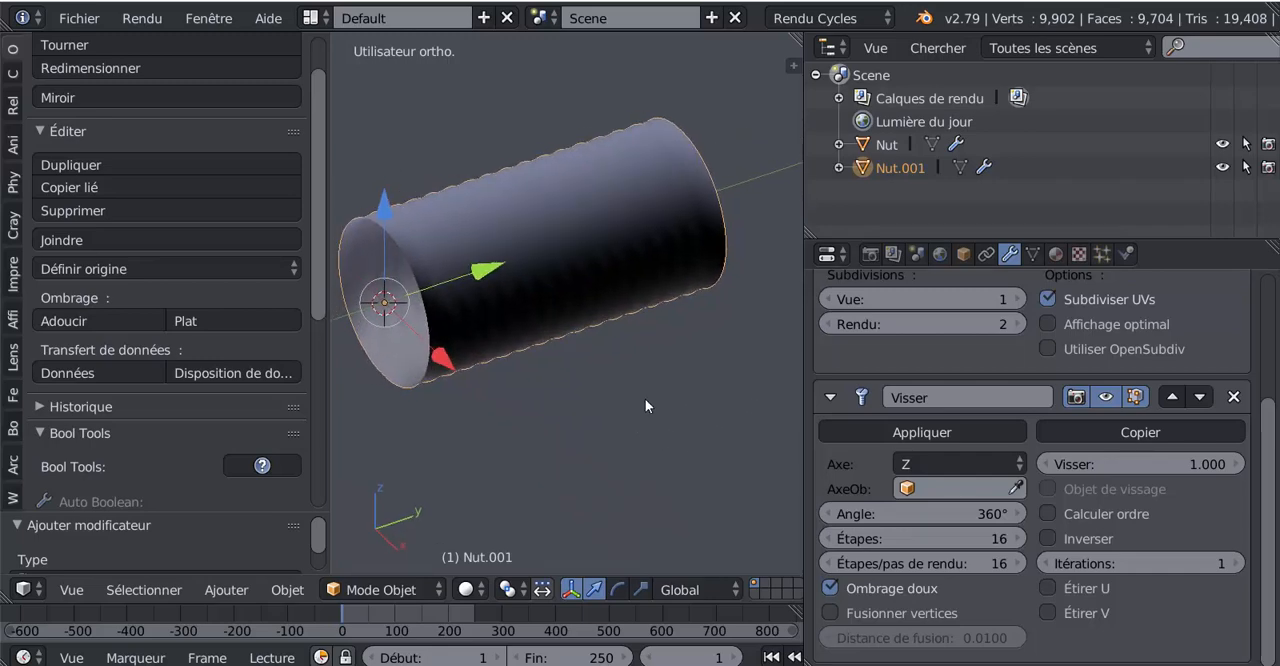
Step: Enable the Screw (Visser) modifier's Inverser option to flip the tube's faces, leaving Calculer ordre off
middle_click_drag(645, 399, 644, 278)
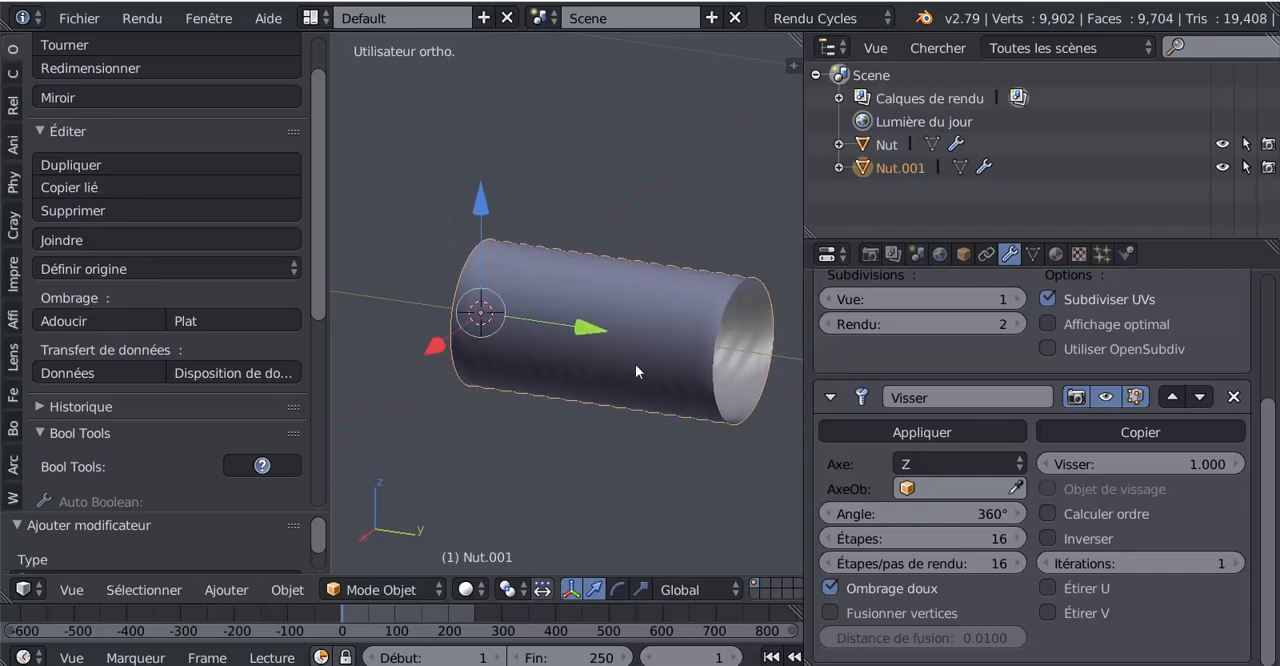
scroll(610, 305, "up", 3)
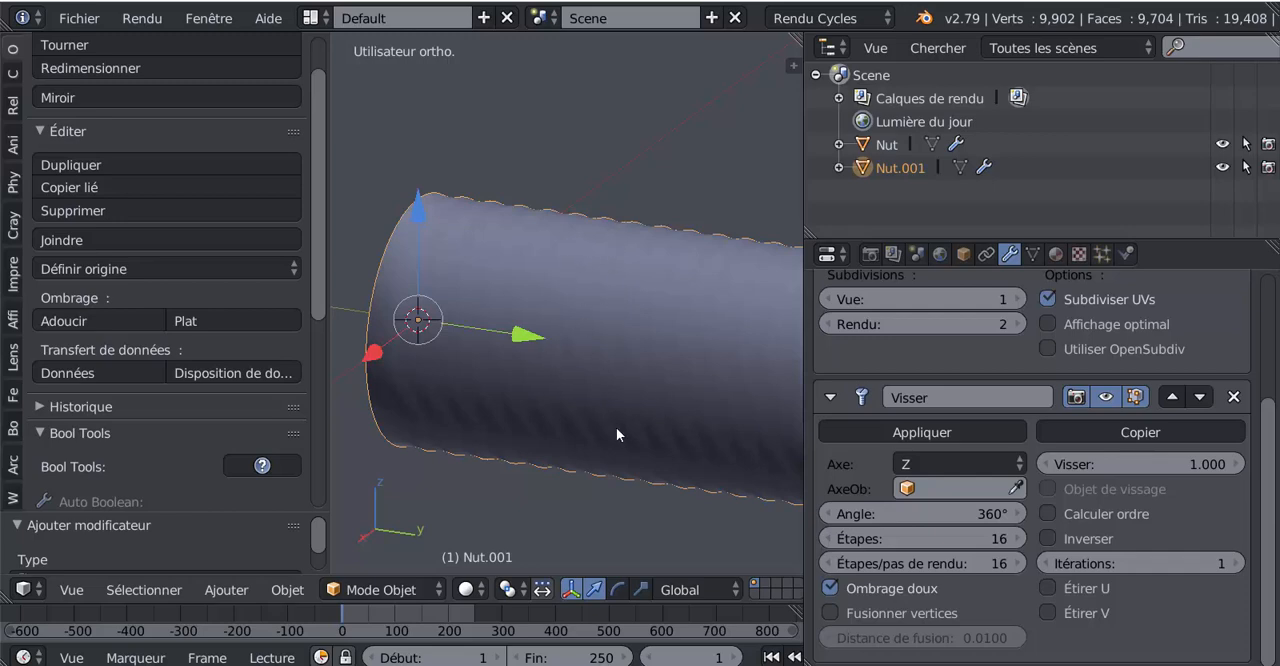
scroll(634, 286, "down", 3)
middle_click_drag(598, 352, 623, 268)
scroll(623, 378, "down", 2)
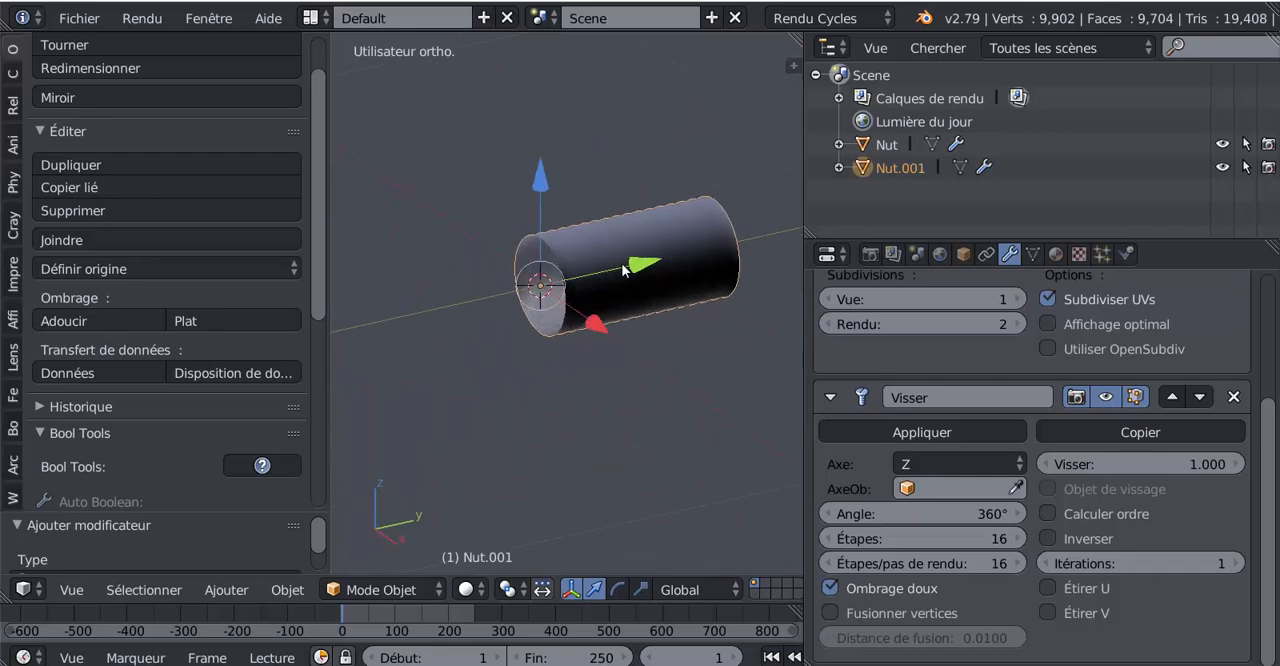
left_click(1049, 514)
left_click(1049, 513)
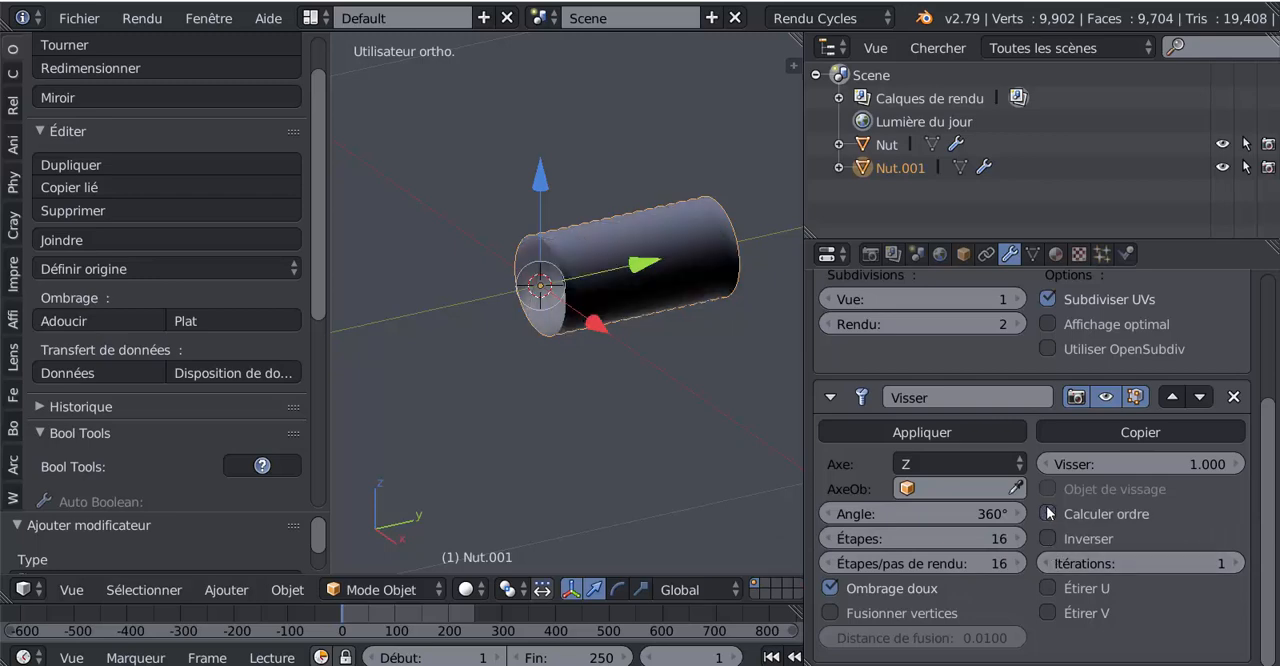
left_click(1048, 539)
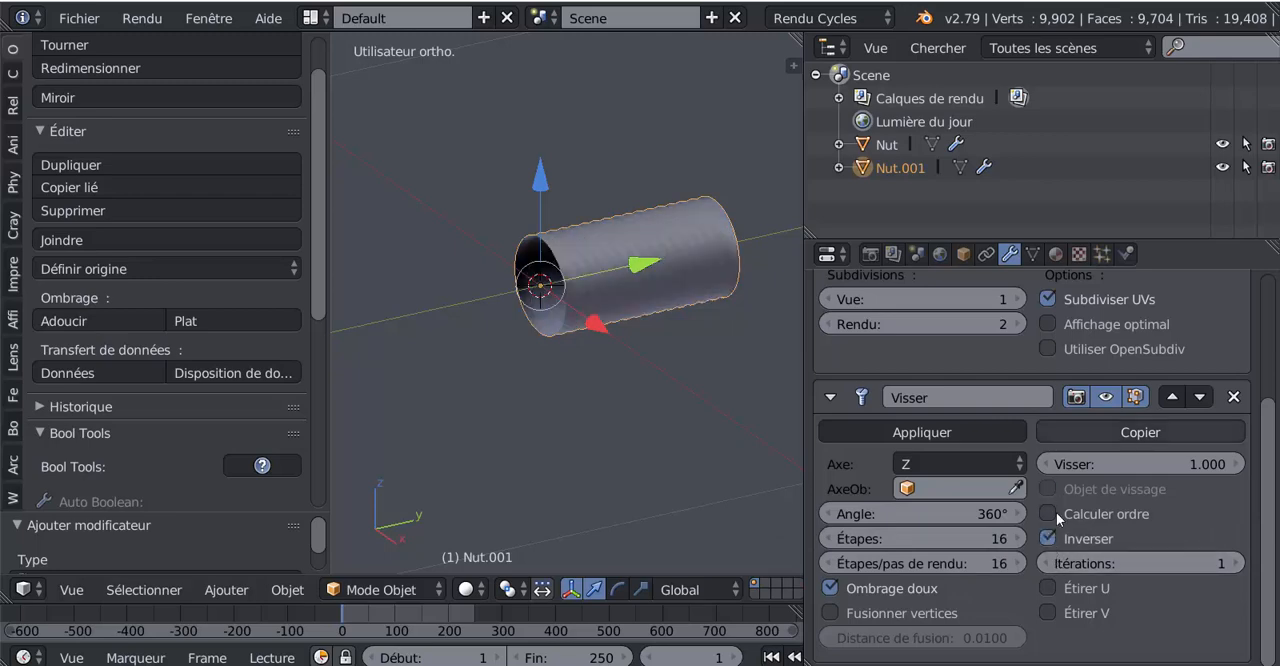
Step: Examine the flipped tube's outer surface and open end from several angles and distances, alongside the nut fitting
middle_click_drag(677, 386, 776, 376)
scroll(647, 382, "up", 2)
scroll(634, 334, "up", 2)
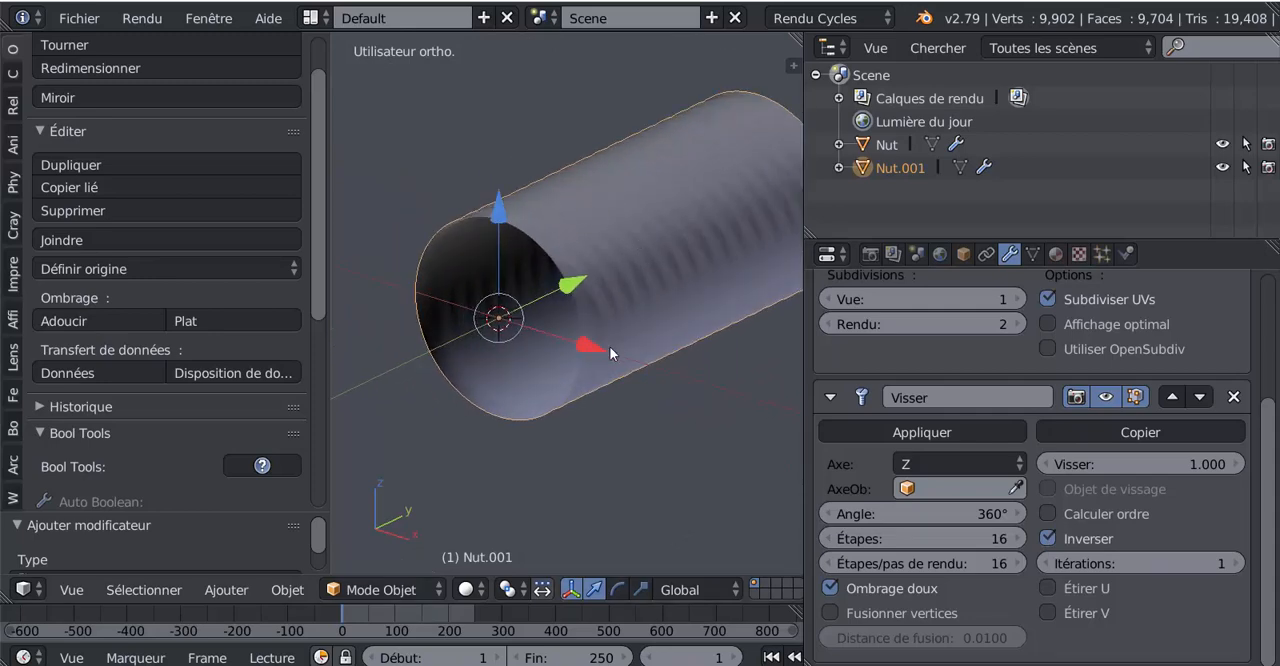
scroll(605, 254, "down", 6)
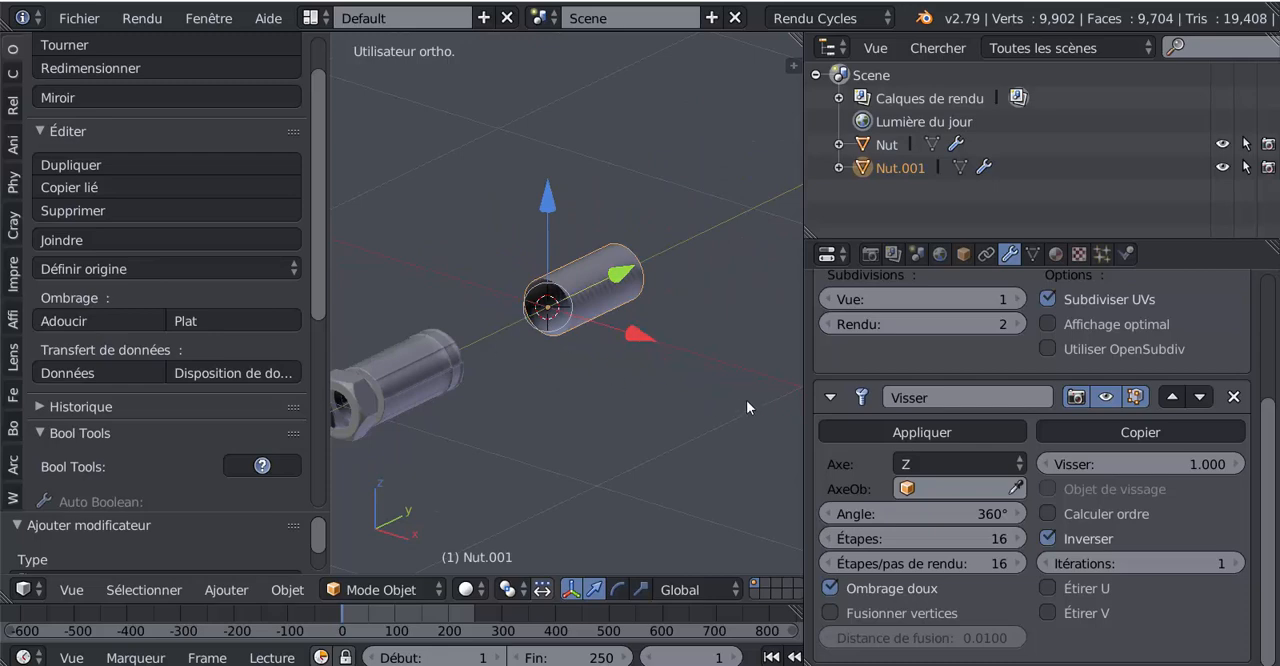
scroll(748, 399, "up", 5)
middle_click_drag(717, 394, 617, 378, "shift")
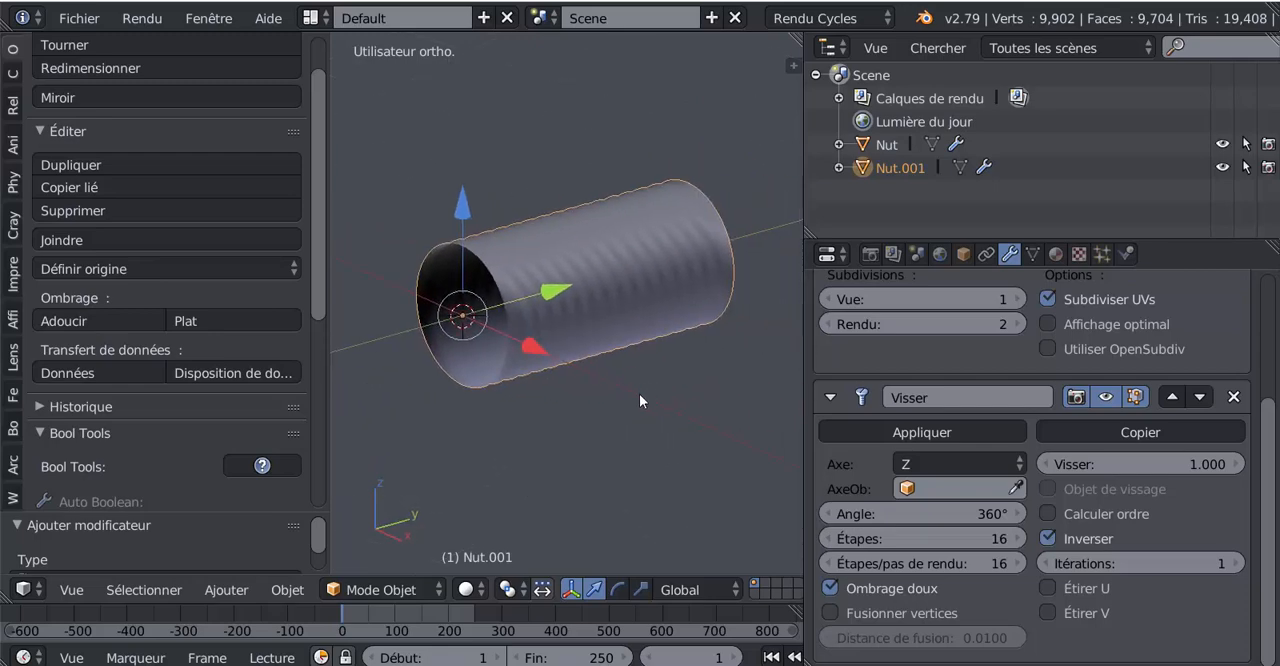
scroll(640, 393, "down", 2)
middle_click_drag(614, 397, 677, 393)
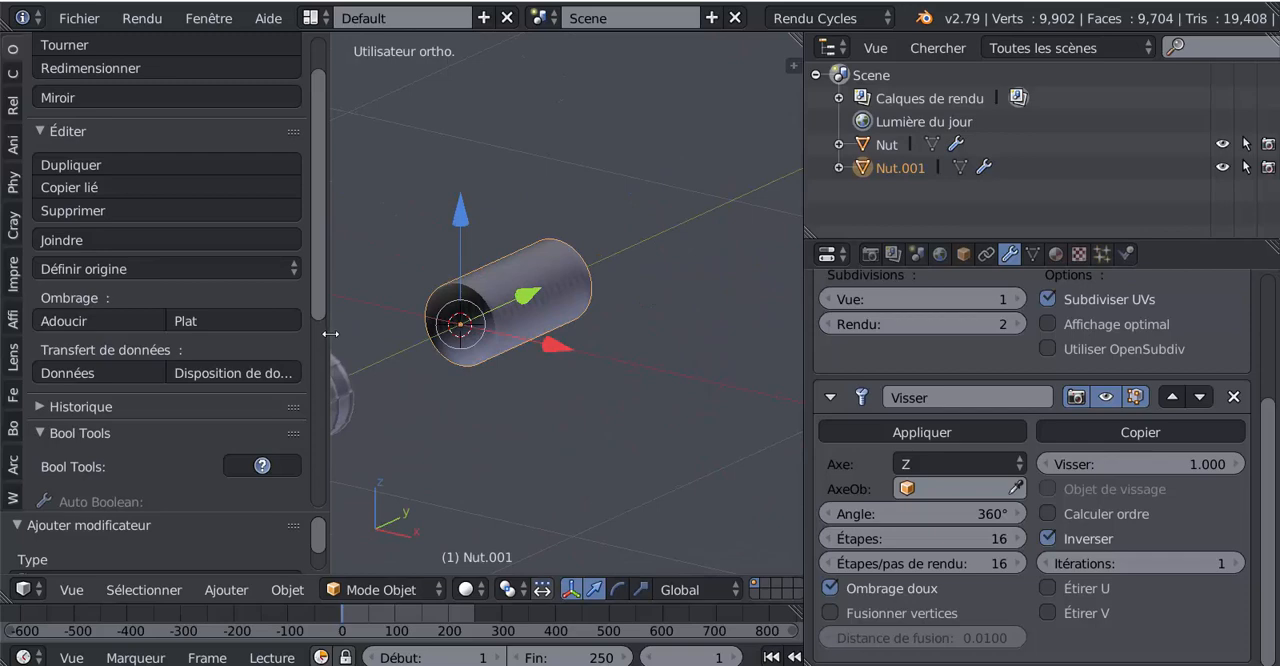
Step: Narrow the tool shelf to give the 3D viewport more width around the tube
left_click_drag(330, 334, 170, 340)
middle_click_drag(500, 362, 571, 420)
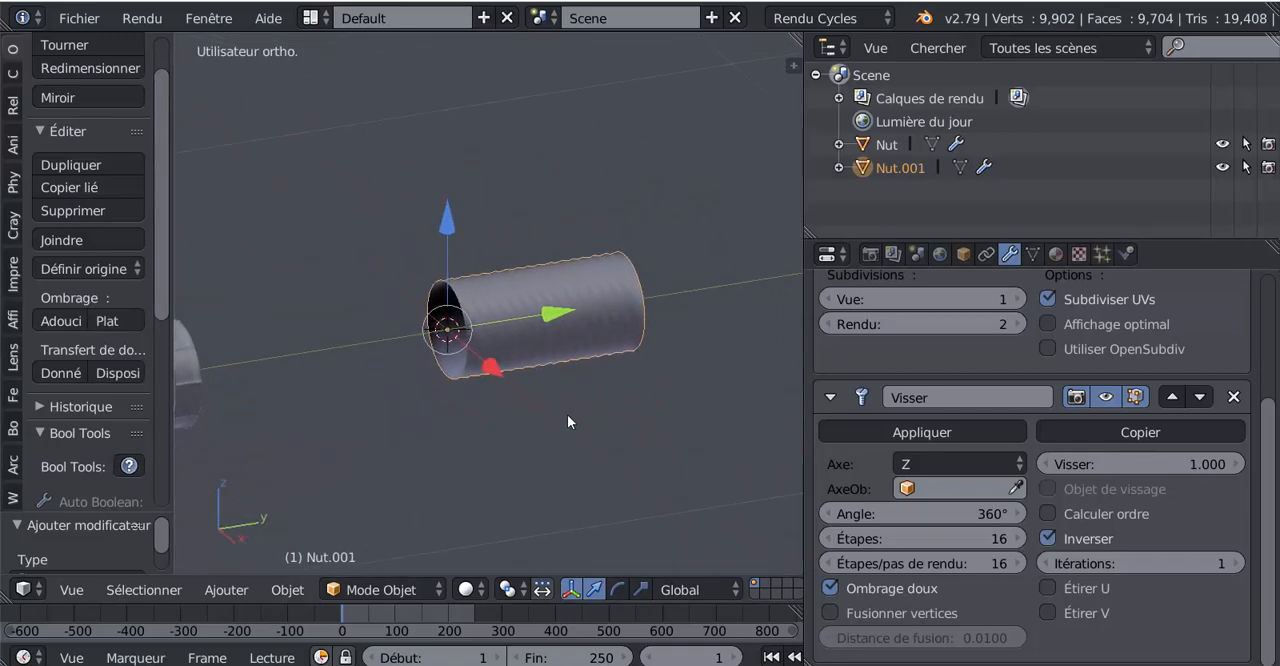
Step: Turn the Screw modifier's Inverser option off and on again to compare the shading of the tube's faces
left_click(1047, 539)
scroll(553, 283, "up", 3)
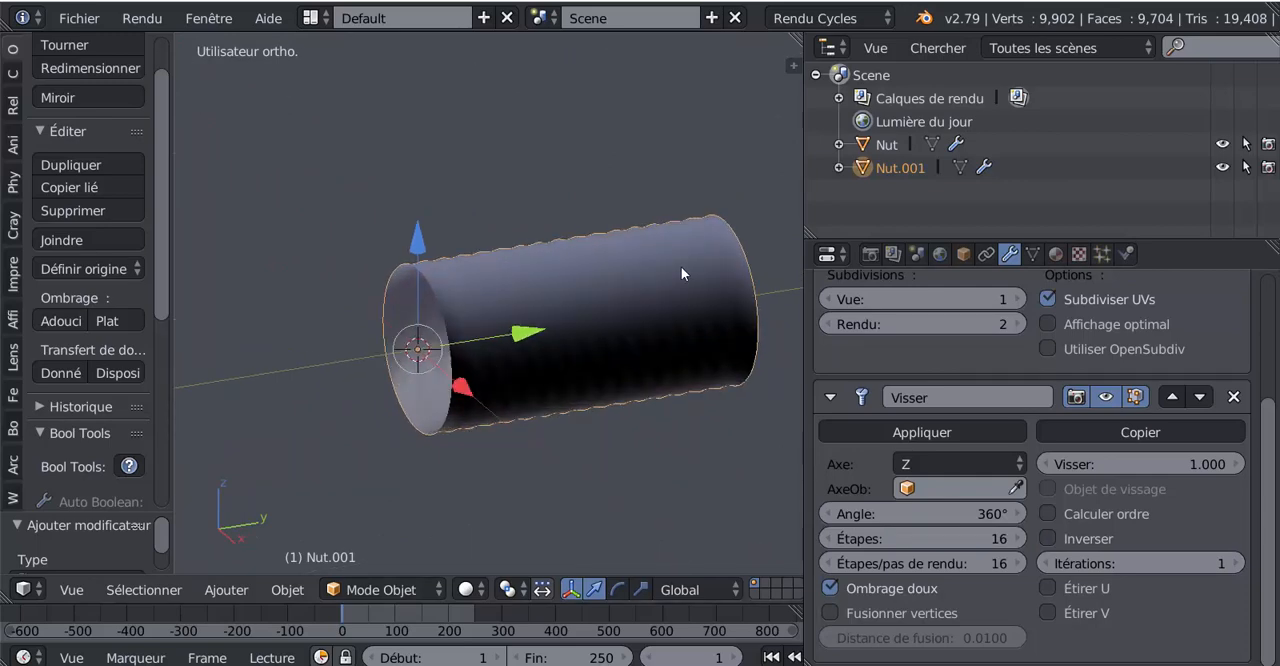
left_click(1048, 539)
scroll(505, 418, "down", 3)
middle_click_drag(505, 418, 655, 397)
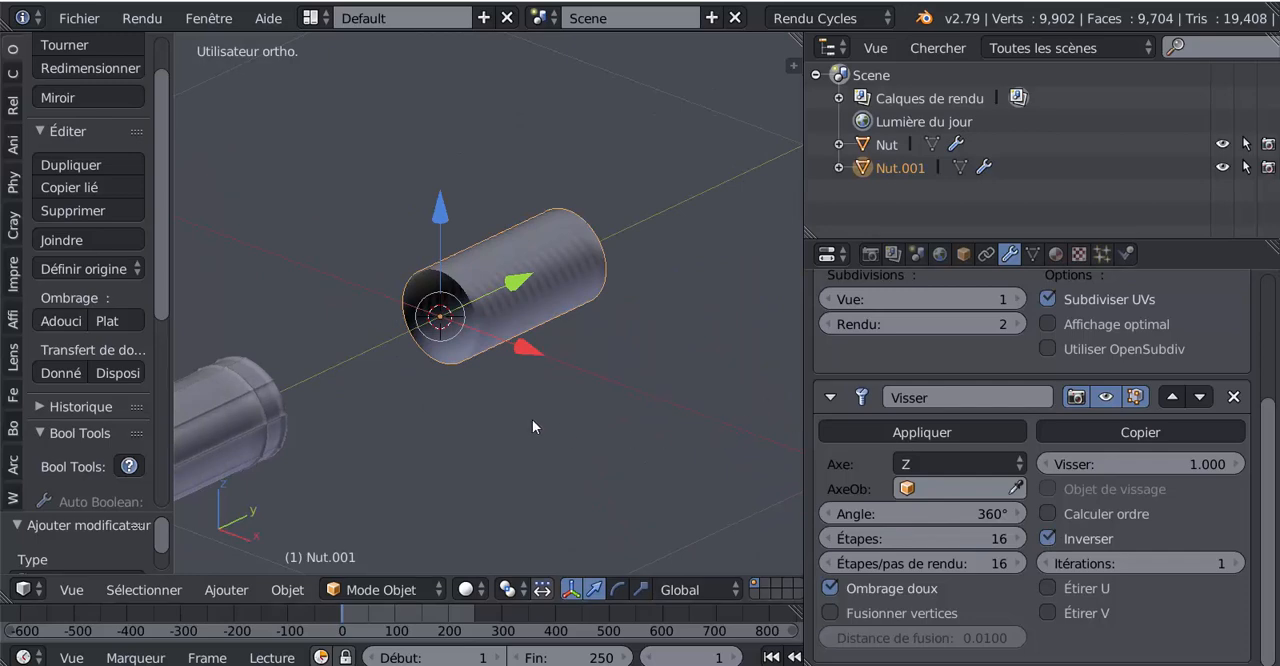
scroll(532, 419, "up", 2)
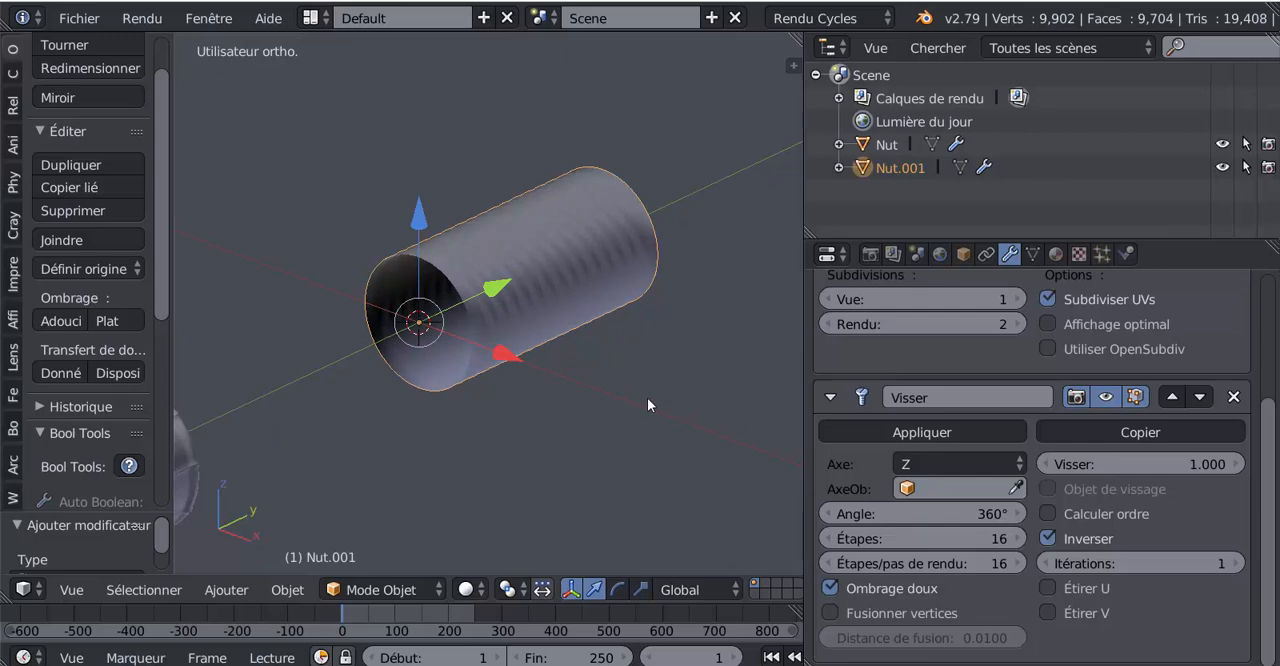
middle_click_drag(638, 394, 465, 307)
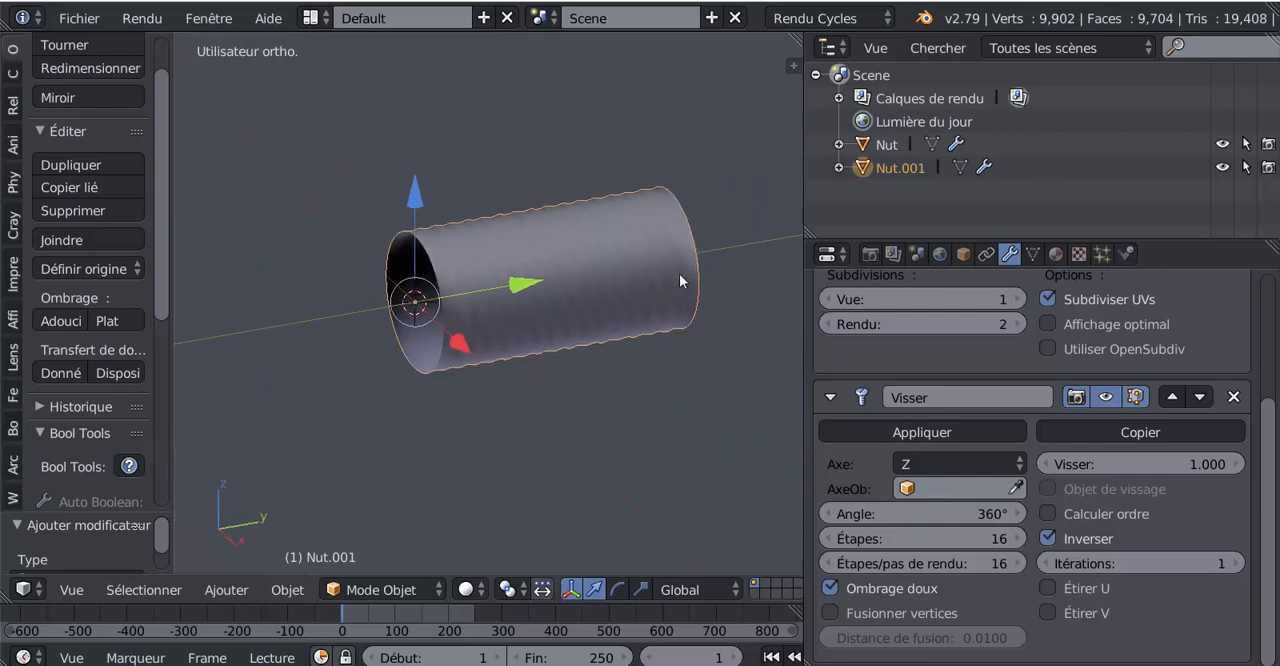
middle_click_drag(664, 417, 604, 379)
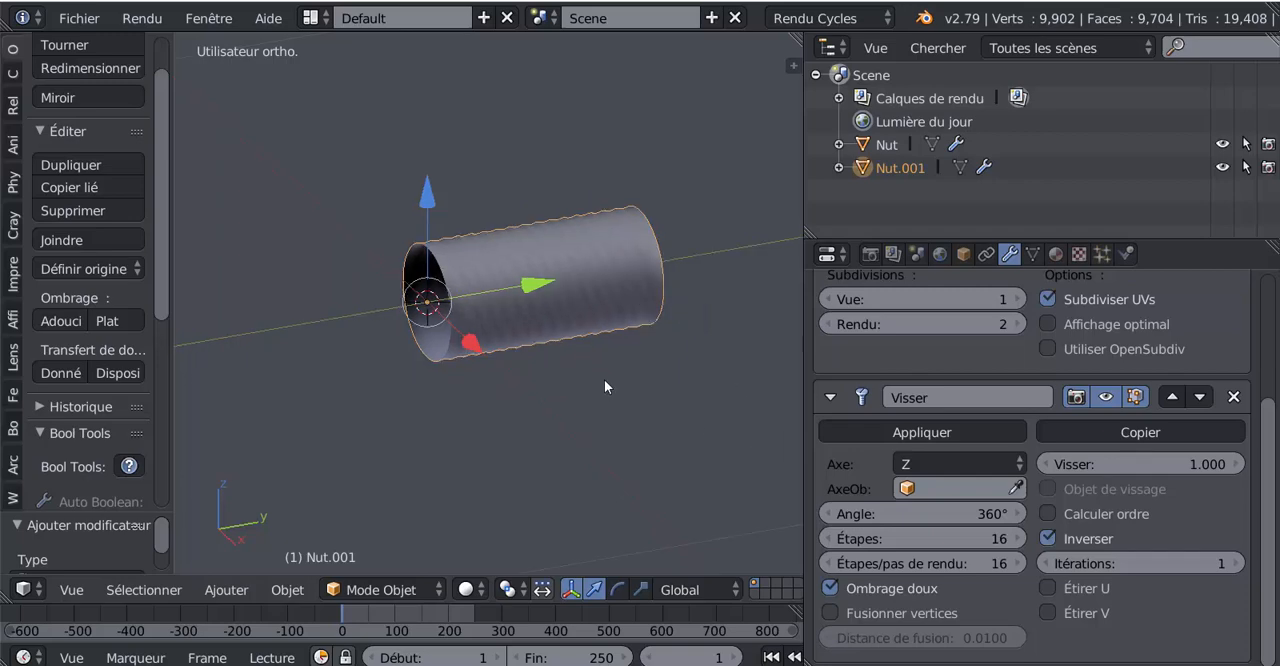
scroll(577, 317, "up", 2)
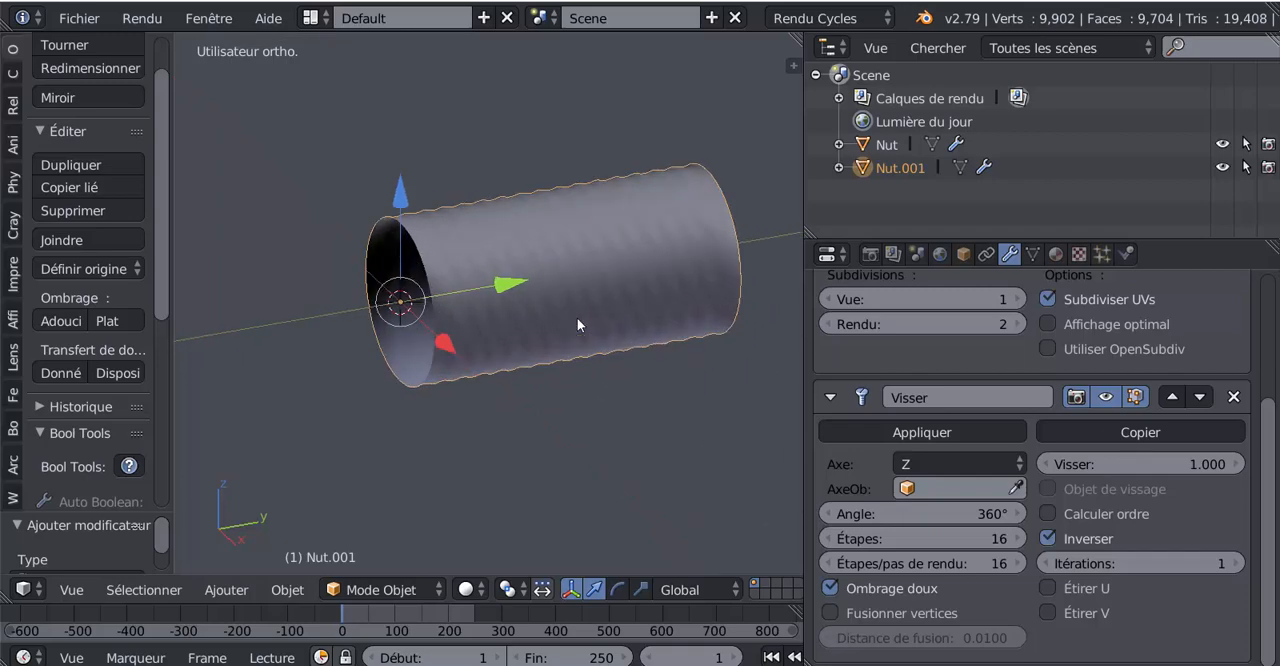
middle_click_drag(569, 326, 519, 421)
Step: Set the Screw modifier's screw value (Visser) to 2 to lengthen the tube along the Y axis
key("KP_3")
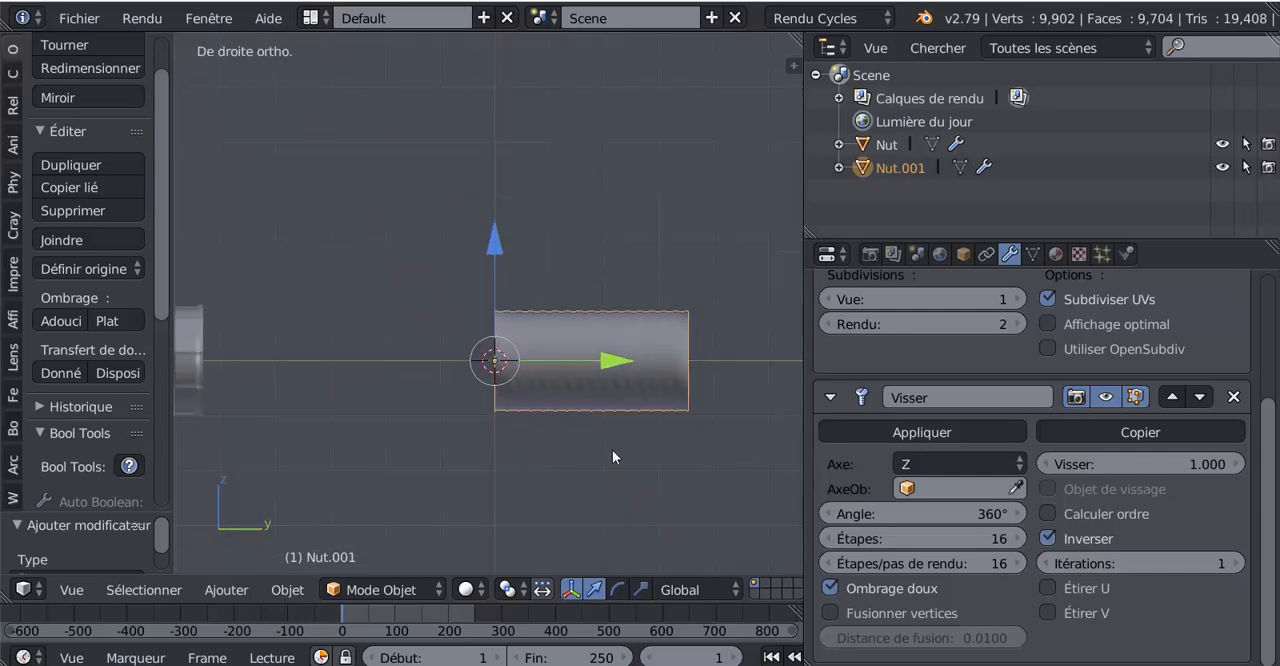
middle_click_drag(612, 449, 566, 337, "shift")
scroll(556, 318, "up", 1)
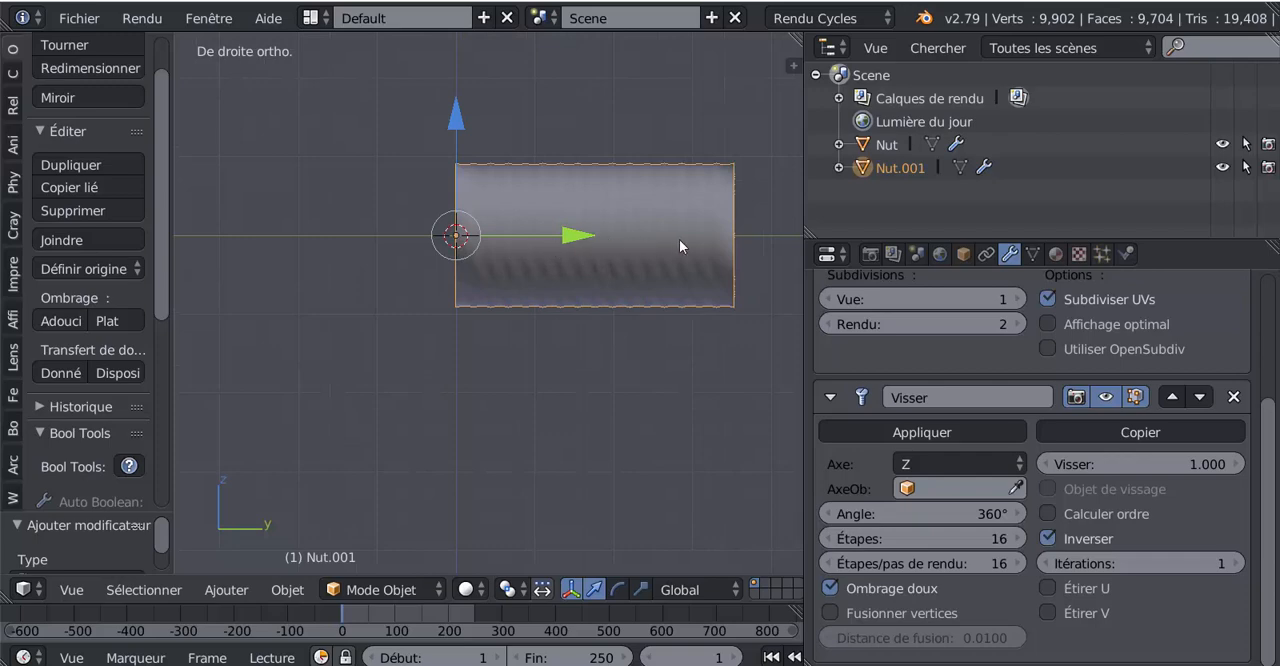
left_click(1213, 466)
type("2")
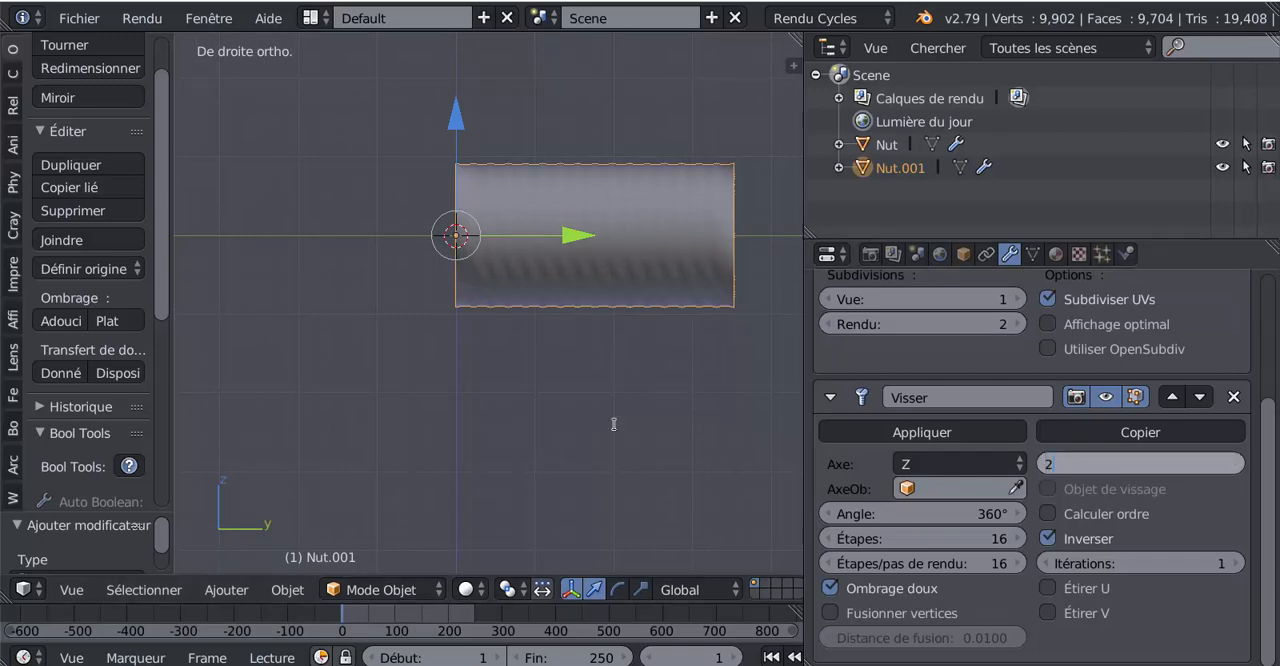
key("Return")
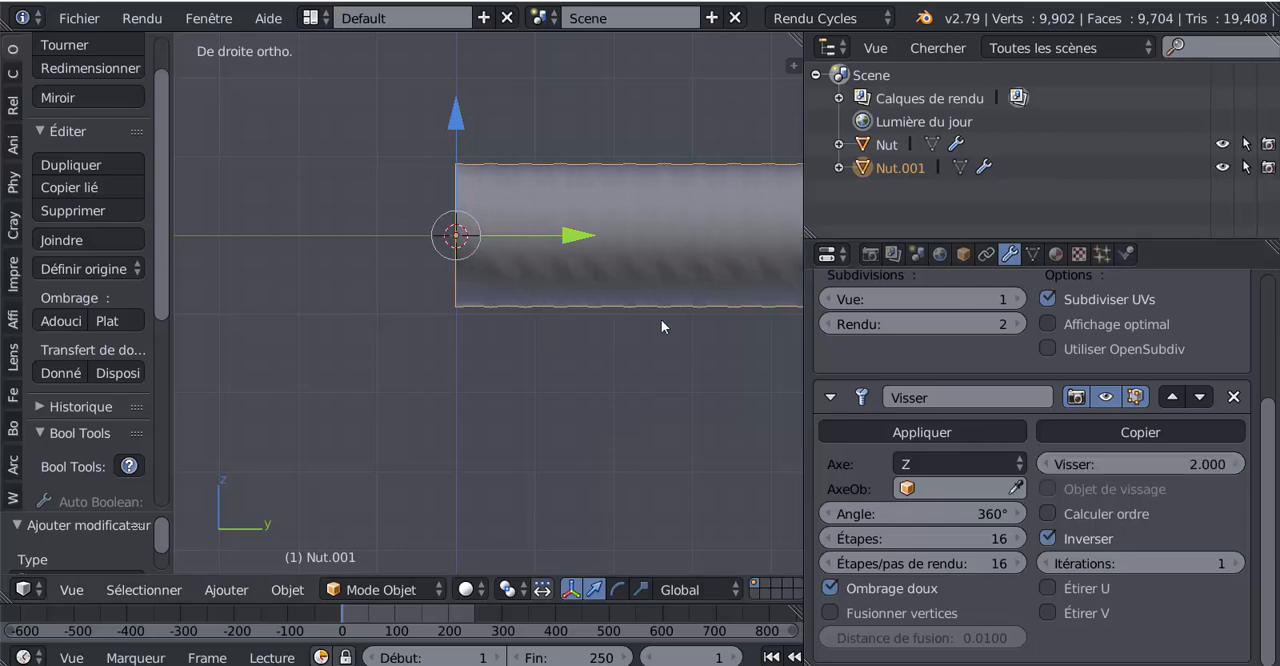
Step: Set the Screw modifier's screw value (Visser) to 3 to extend the tube further along the Y axis
scroll(699, 343, "down", 1)
scroll(699, 338, "down", 3)
middle_click_drag(663, 333, 619, 315, "shift")
scroll(619, 315, "up", 3)
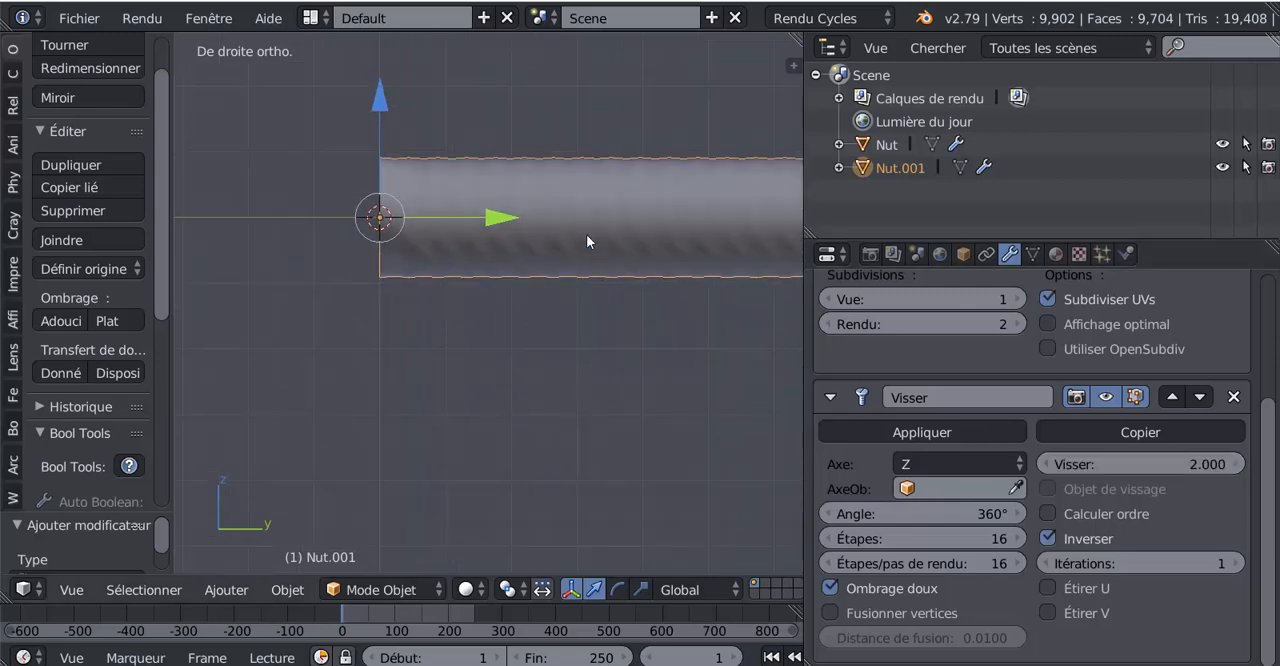
middle_click_drag(680, 344, 575, 352, "shift")
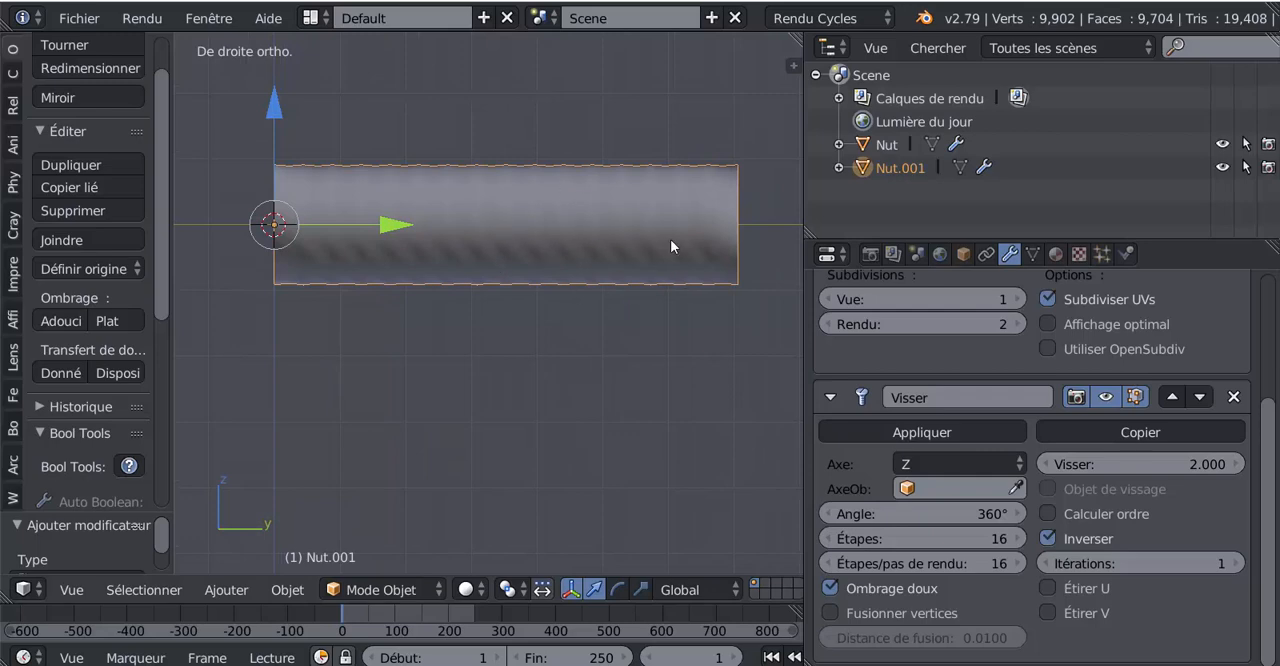
left_click(1198, 470)
type("3")
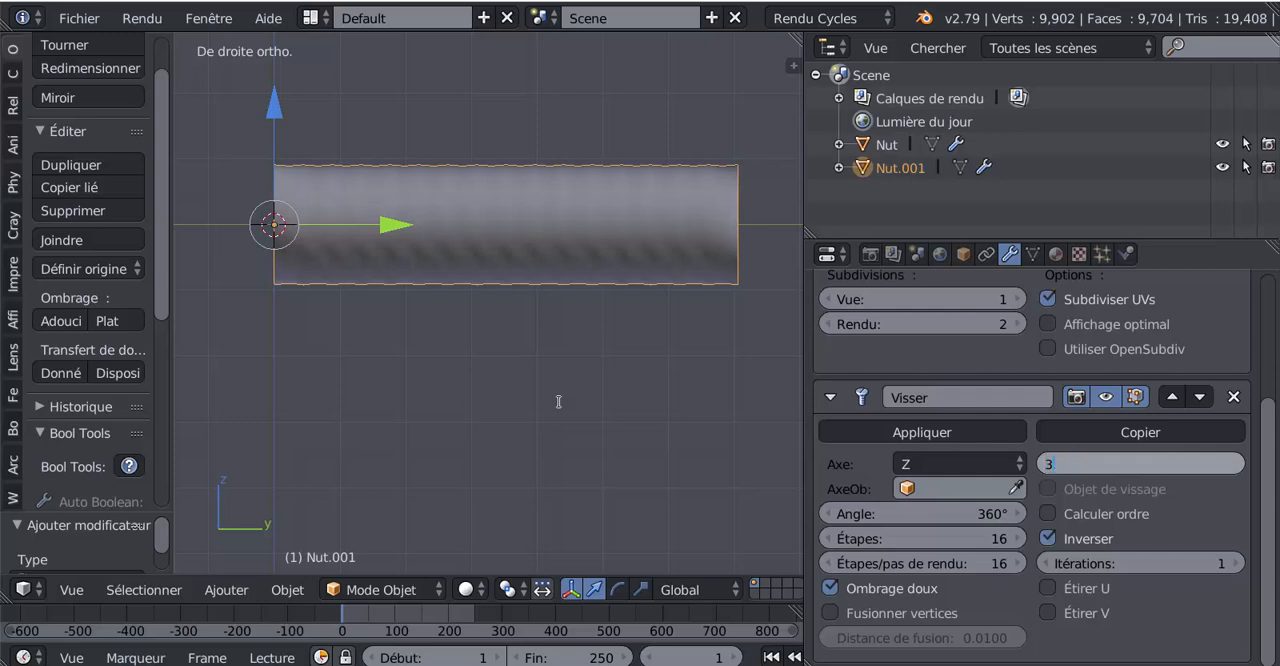
key("Return")
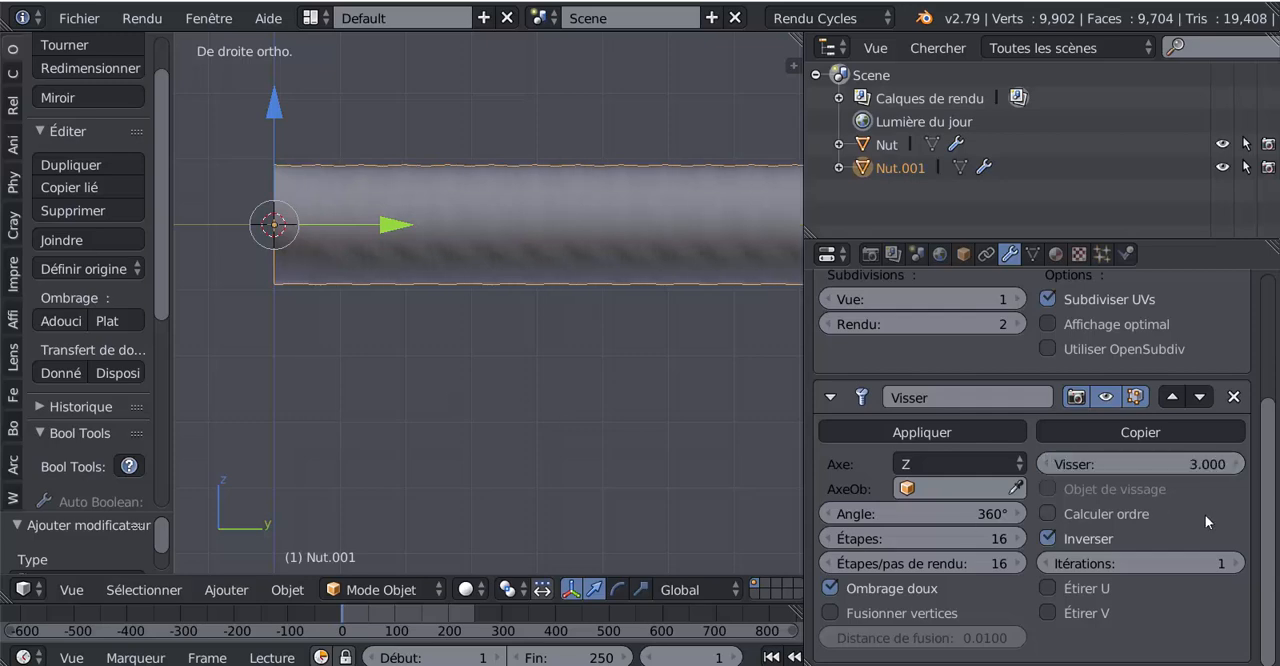
Step: Enable vertex merging (Fusionner vertices) in the tube's Screw modifier
scroll(594, 251, "down", 4)
scroll(596, 301, "up", 1)
middle_click_drag(596, 297, 673, 306)
mouse_move(539, 297)
middle_mouse_down()
mouse_move(493, 300)
mouse_move(437, 279)
mouse_move(430, 297)
mouse_move(436, 310)
mouse_move(517, 308)
middle_mouse_up()
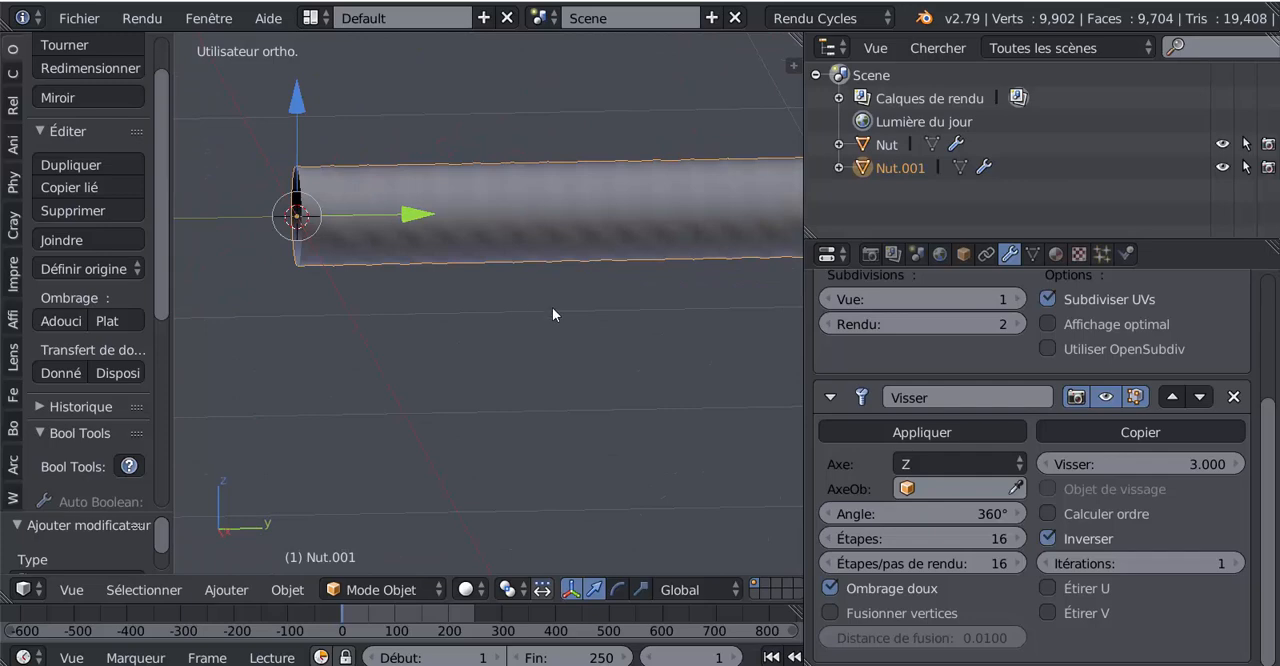
scroll(585, 441, "down", 3)
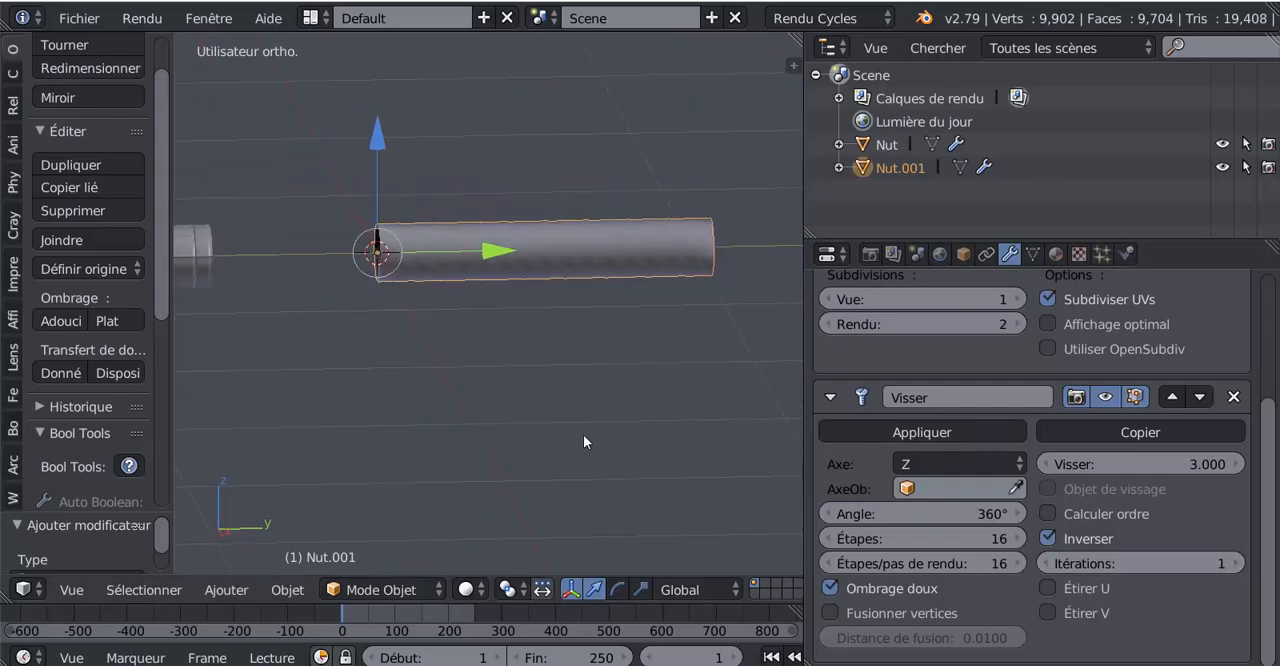
middle_click_drag(584, 441, 696, 447)
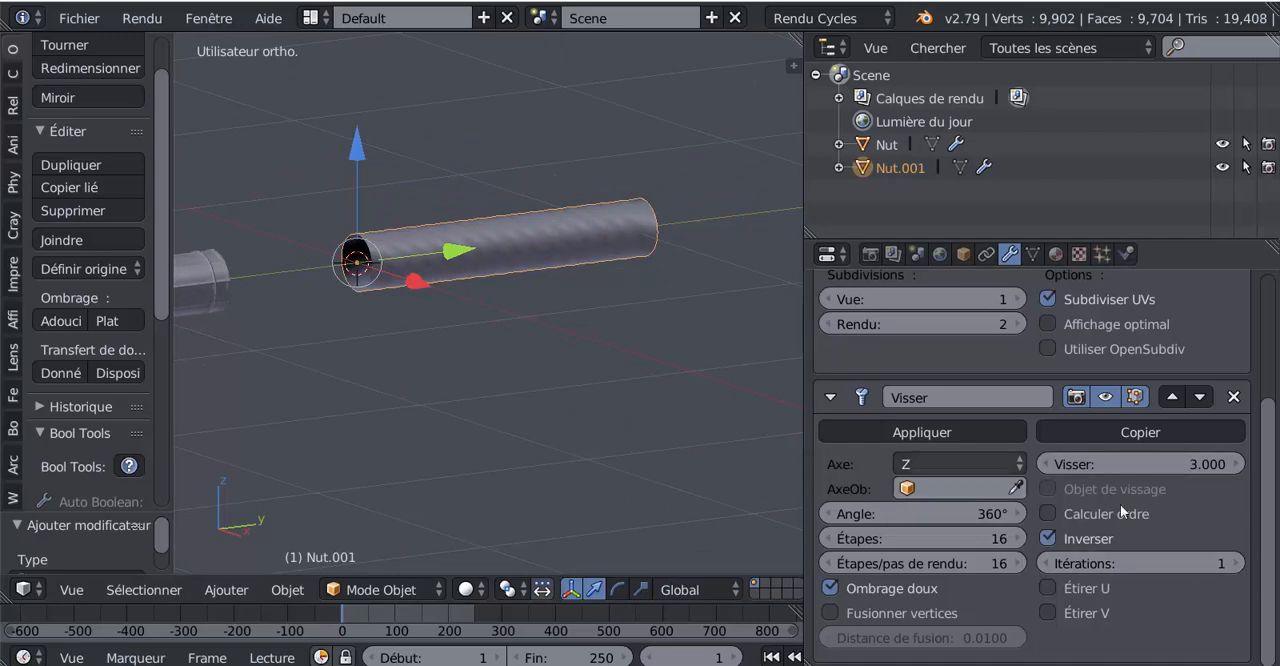
mouse_move(678, 446)
middle_mouse_down()
mouse_move(624, 414)
mouse_move(693, 429)
mouse_move(652, 463)
mouse_move(632, 460)
mouse_move(677, 458)
middle_mouse_up()
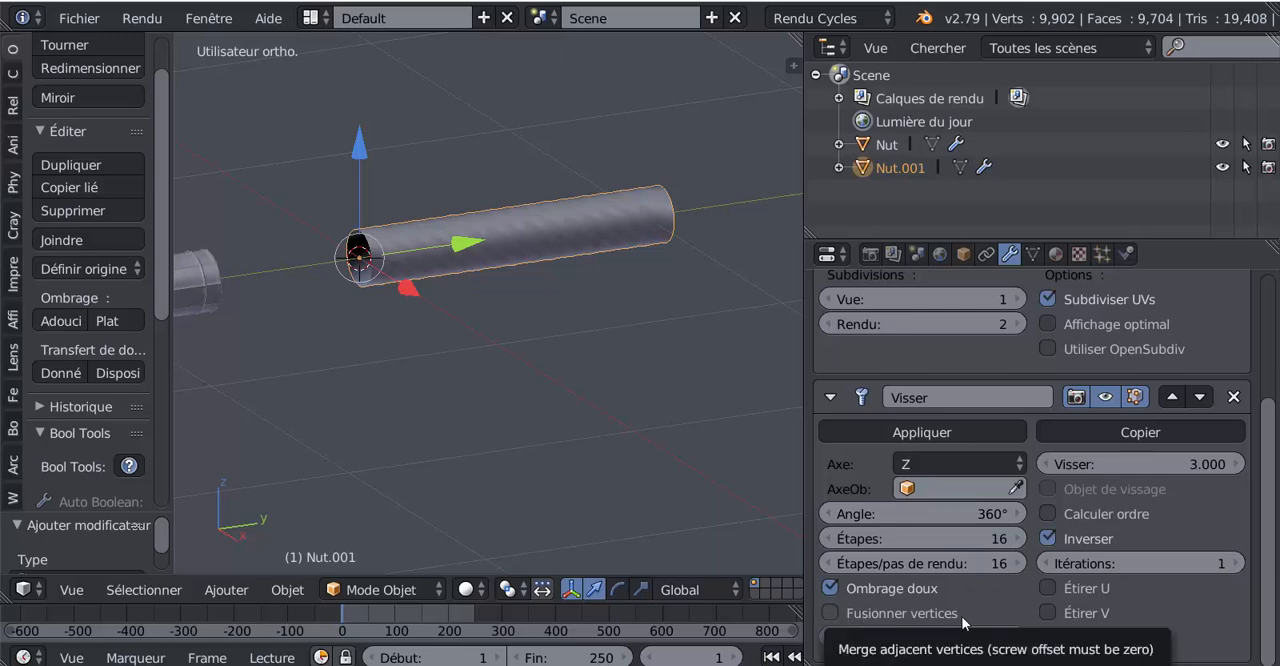
left_click(831, 613)
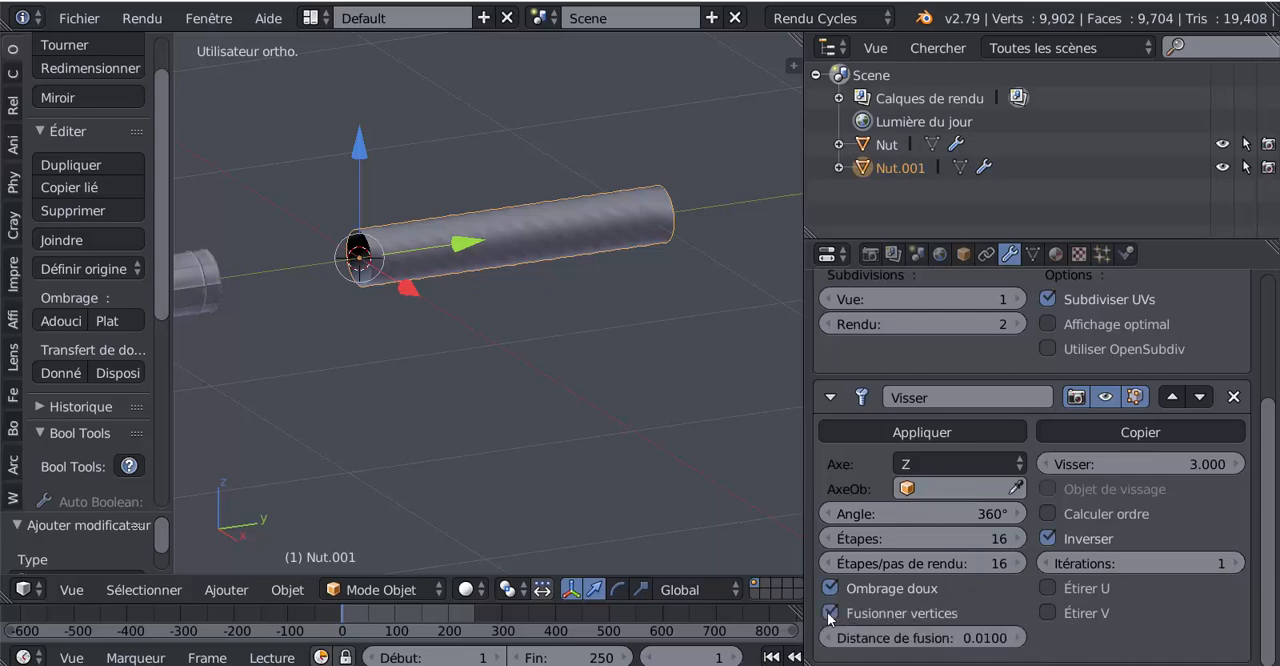
Step: Apply the Screw (Visser) modifier to the tube, keeping its Subsurf modifier
scroll(591, 451, "up", 2)
scroll(591, 440, "up", 1)
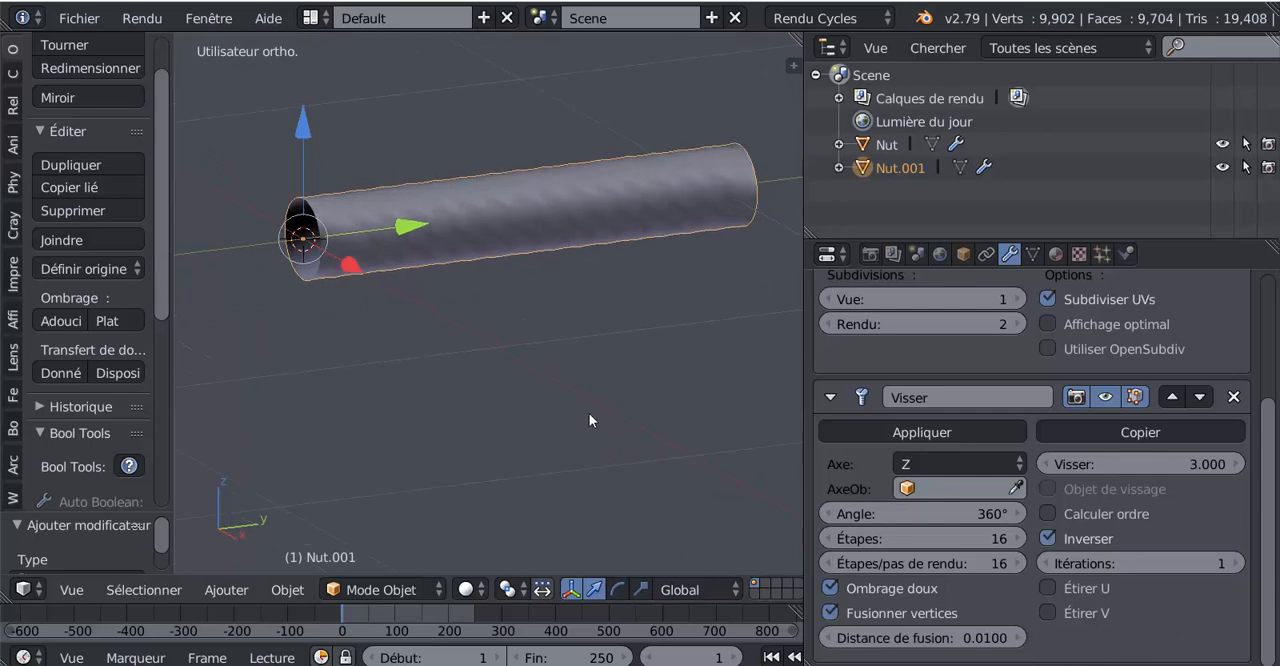
scroll(670, 353, "up", 1)
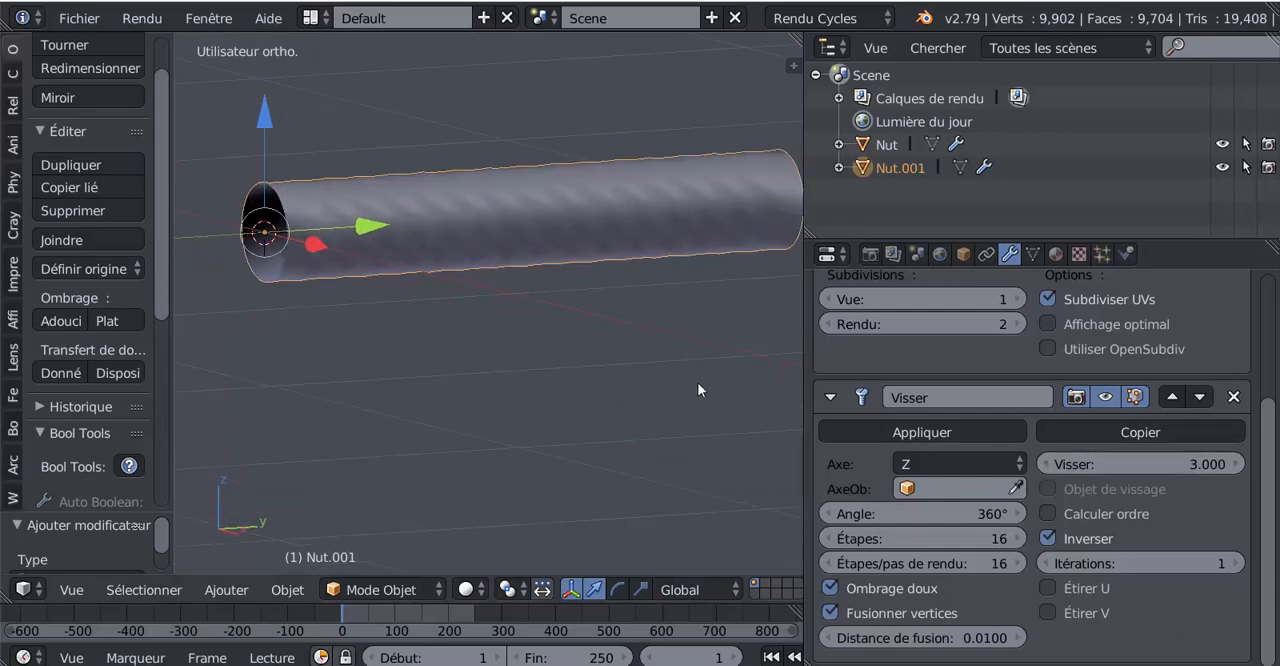
scroll(650, 460, "up", 2)
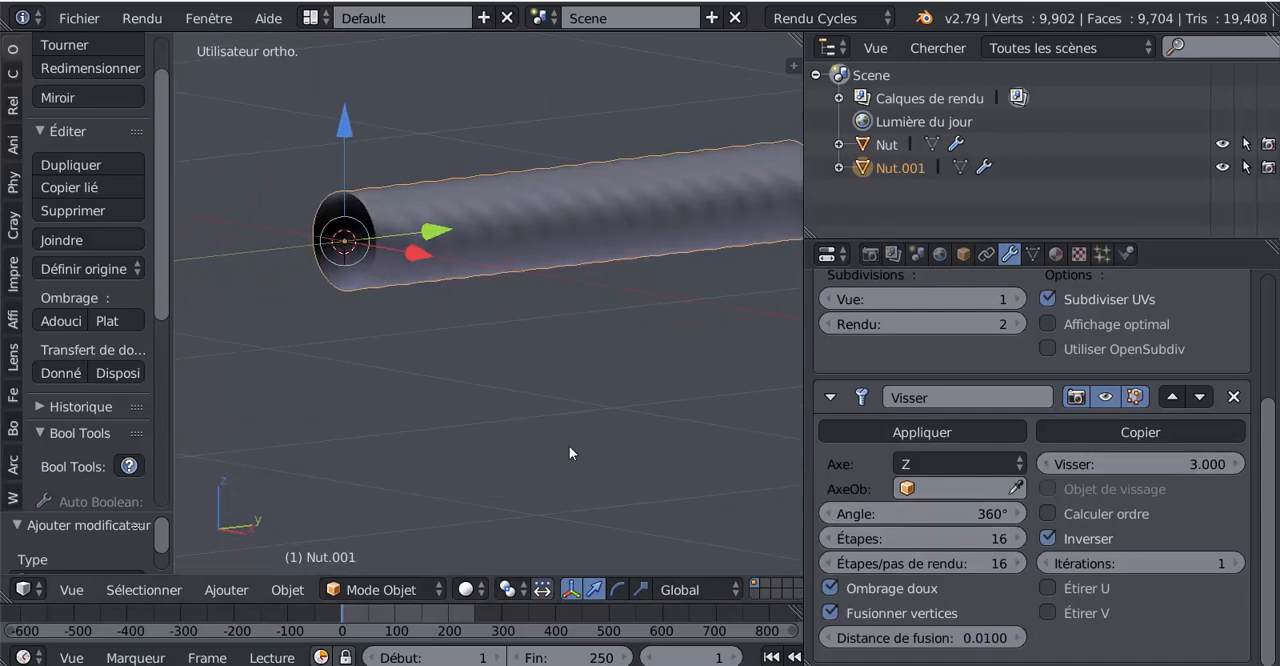
middle_click_drag(569, 447, 604, 452)
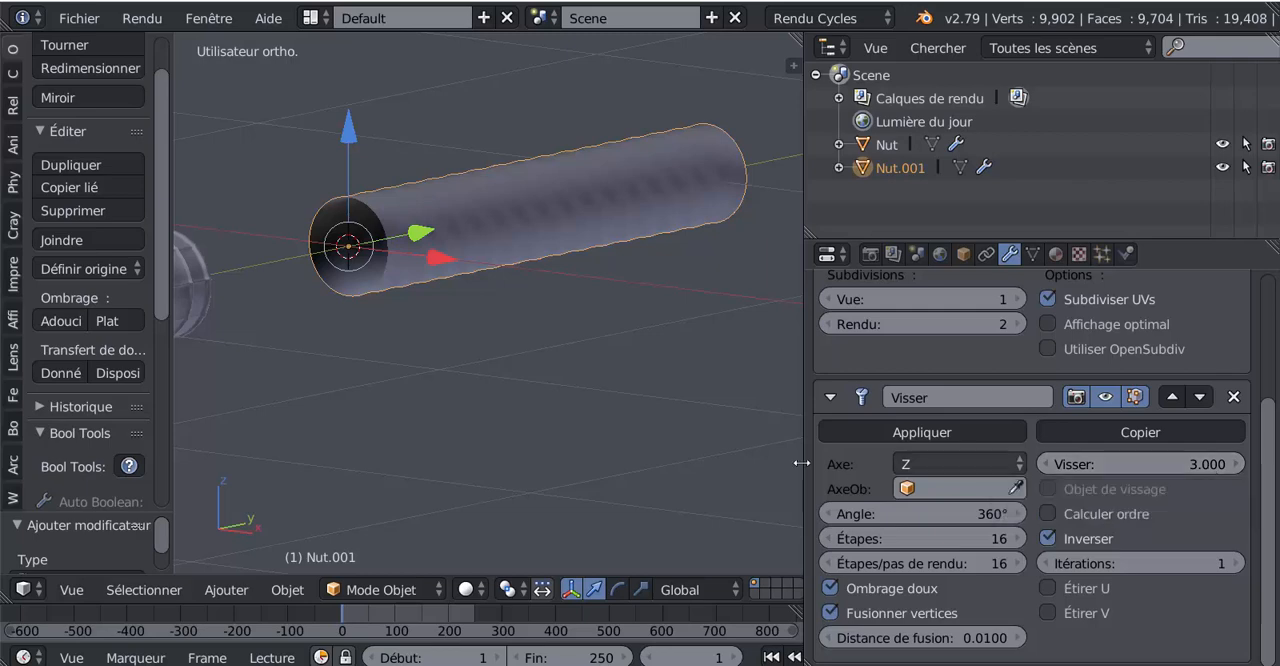
scroll(1272, 516, "up", 2)
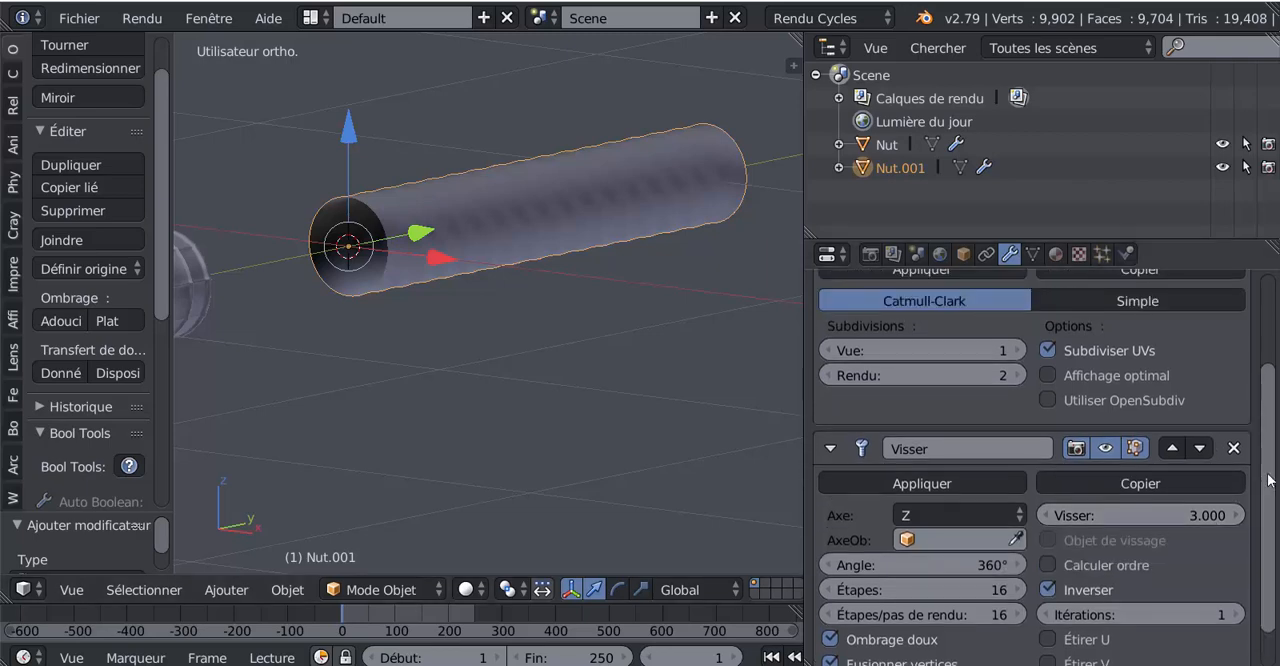
left_click(926, 486)
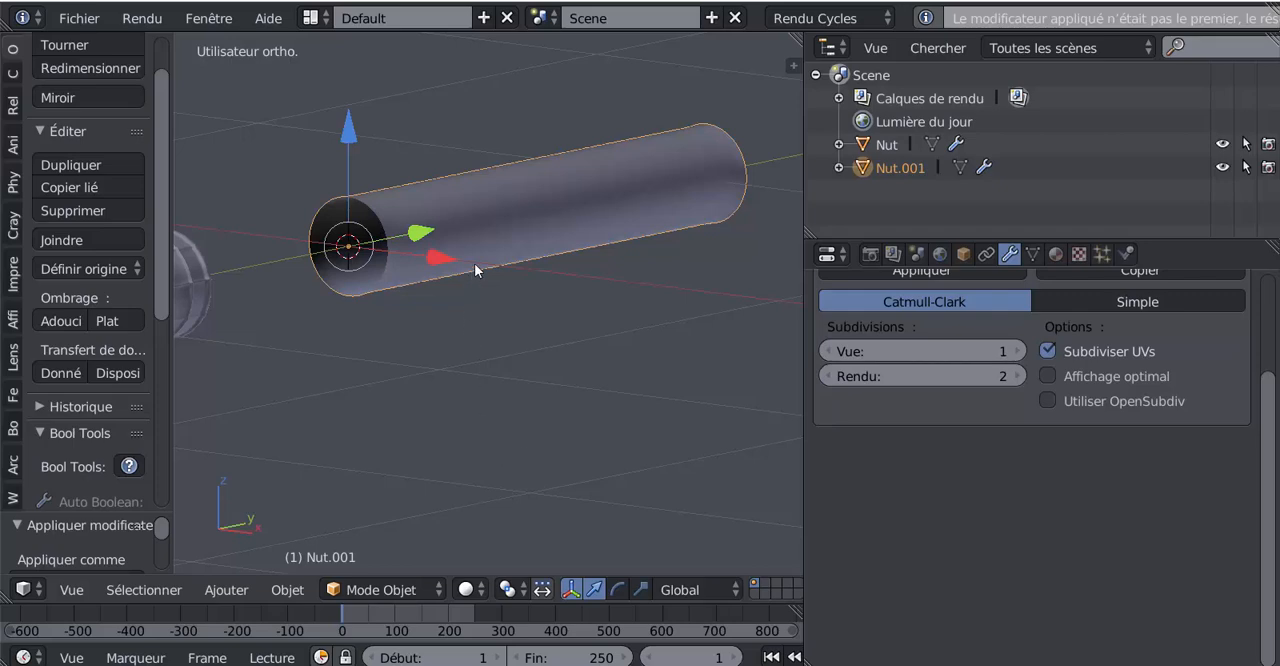
Step: Enter Edit Mode on the tube and select one spiral edge loop running along its side
scroll(480, 325, "down", 4)
middle_click_drag(522, 368, 477, 378)
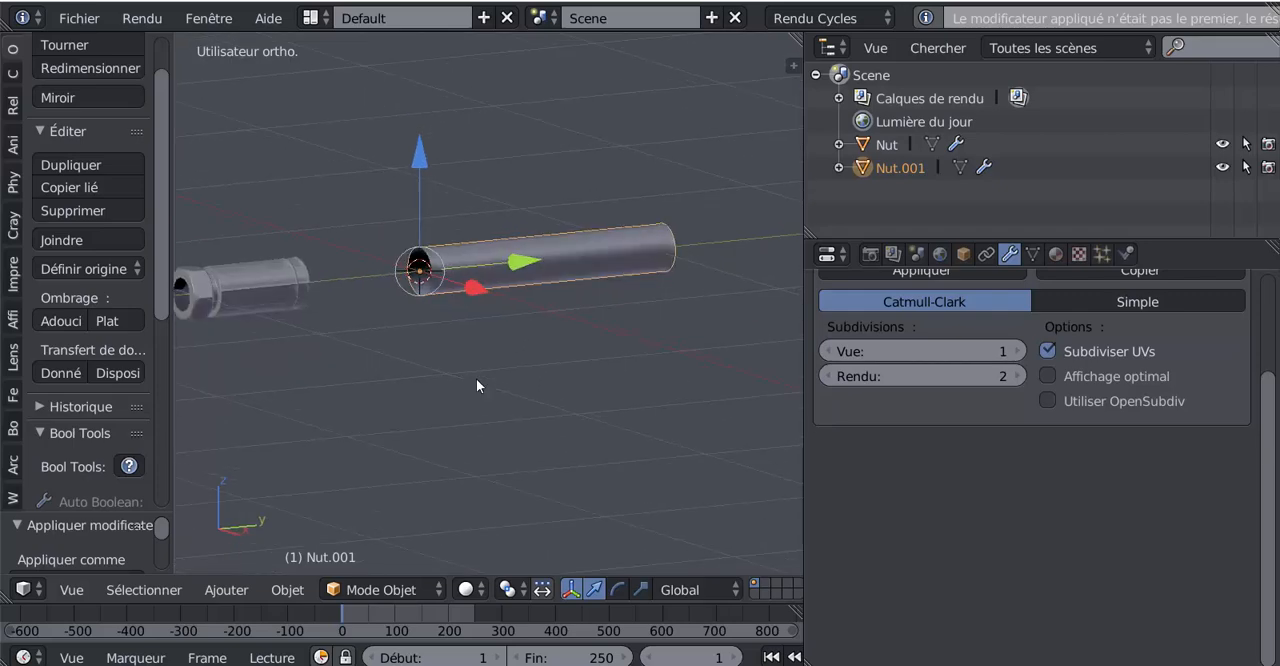
key("Tab")
scroll(479, 382, "up", 6)
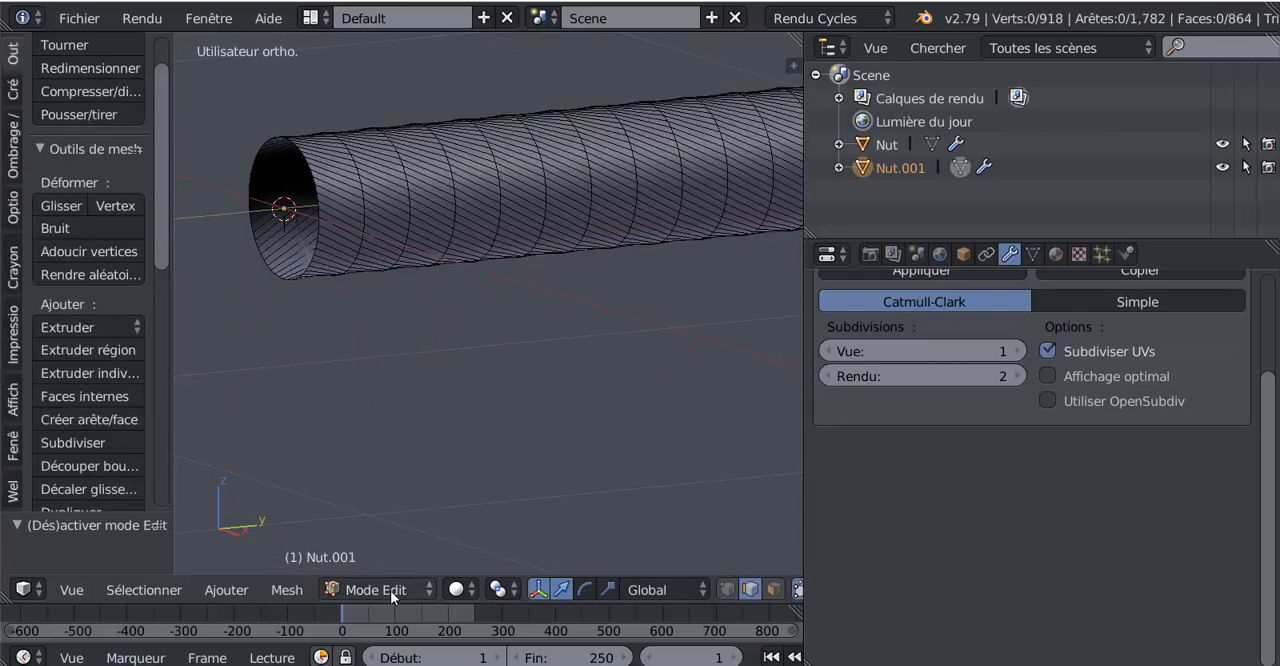
middle_click_drag(609, 434, 487, 414)
scroll(487, 414, "up", 3)
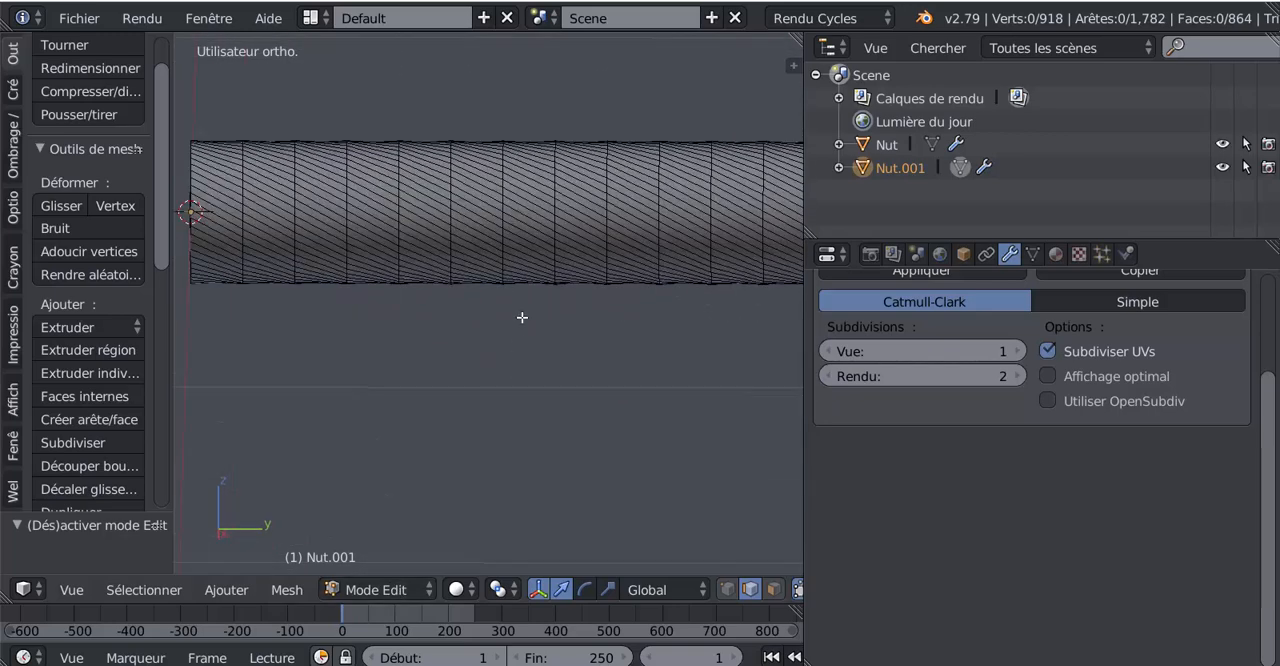
right_click(538, 212, "alt")
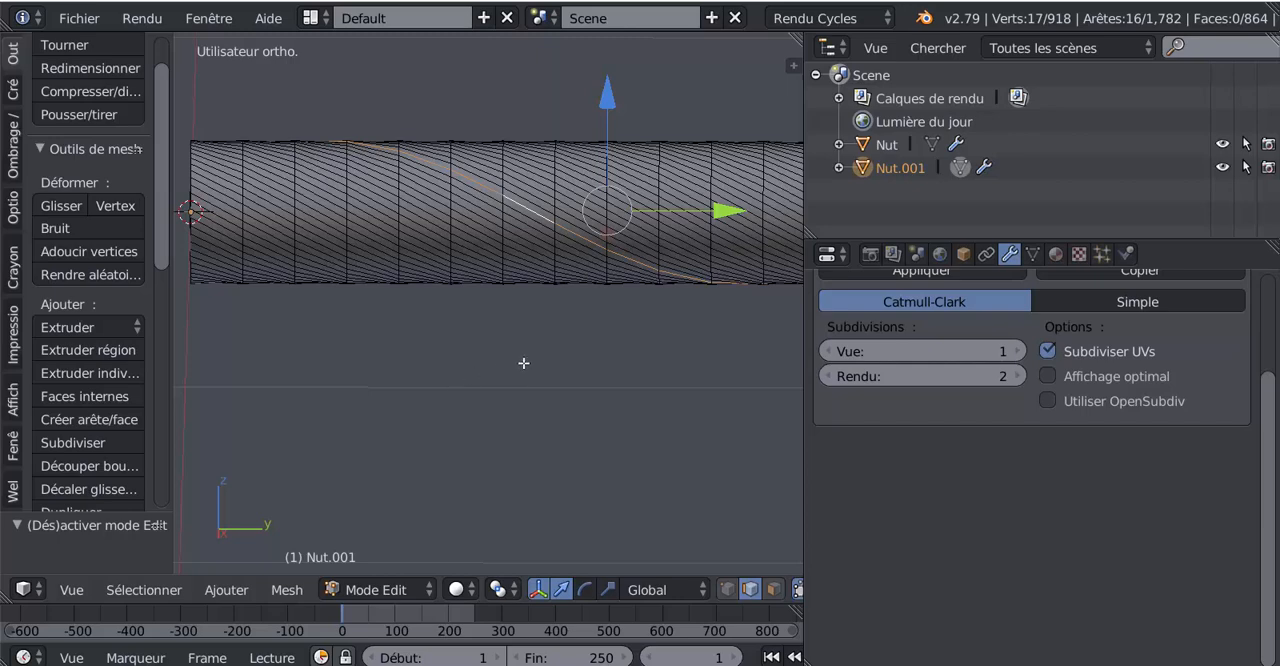
Step: Add a second spiral edge loop on the opposite side of the tube to the selection, working from the left view
scroll(523, 363, "down", 3)
key("KP_3")
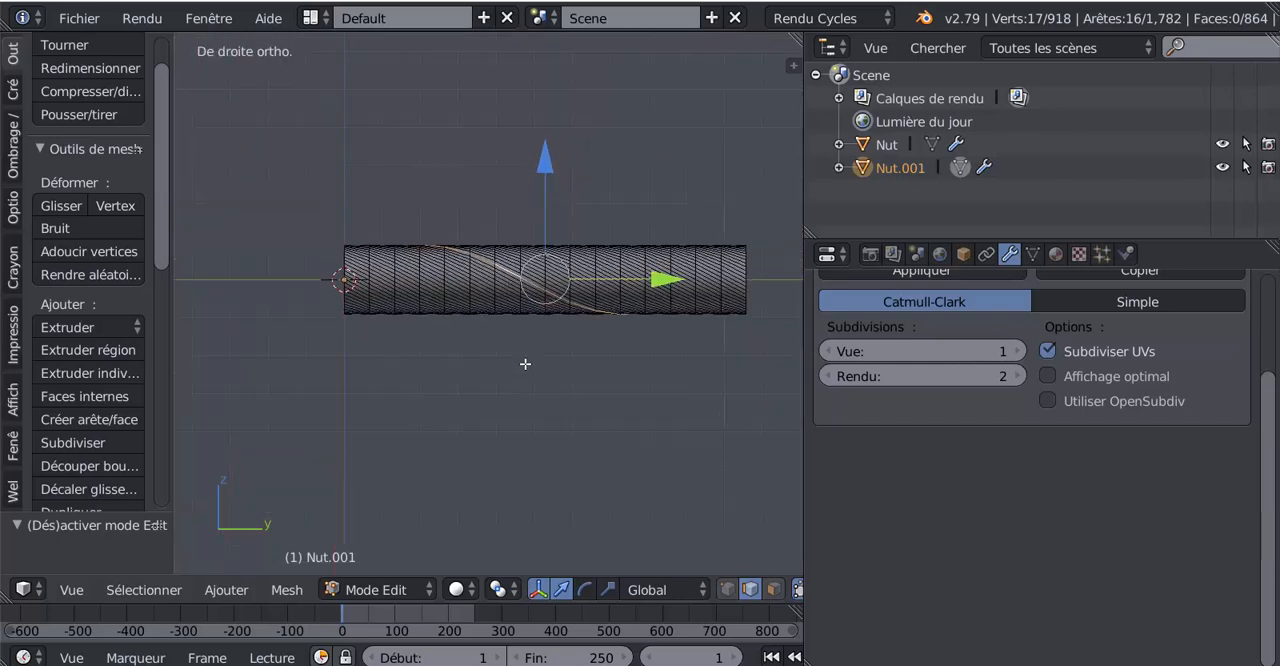
scroll(525, 350, "up", 2)
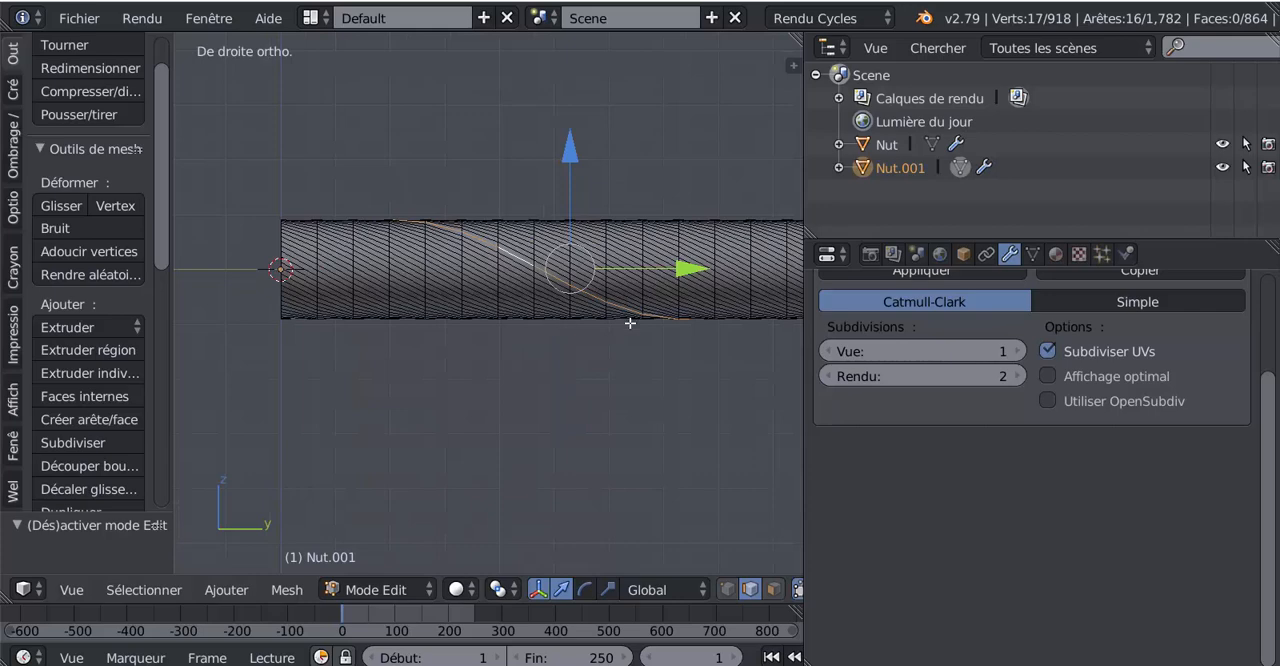
key("ctrl+KP_3")
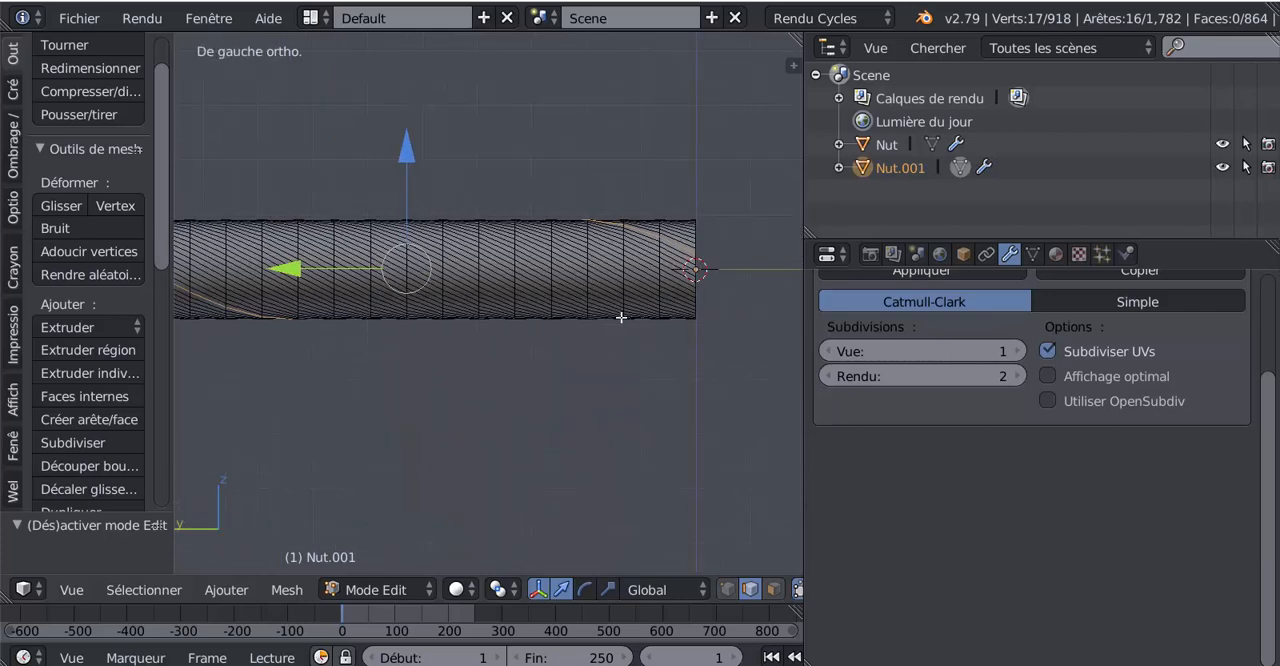
scroll(549, 276, "up", 2)
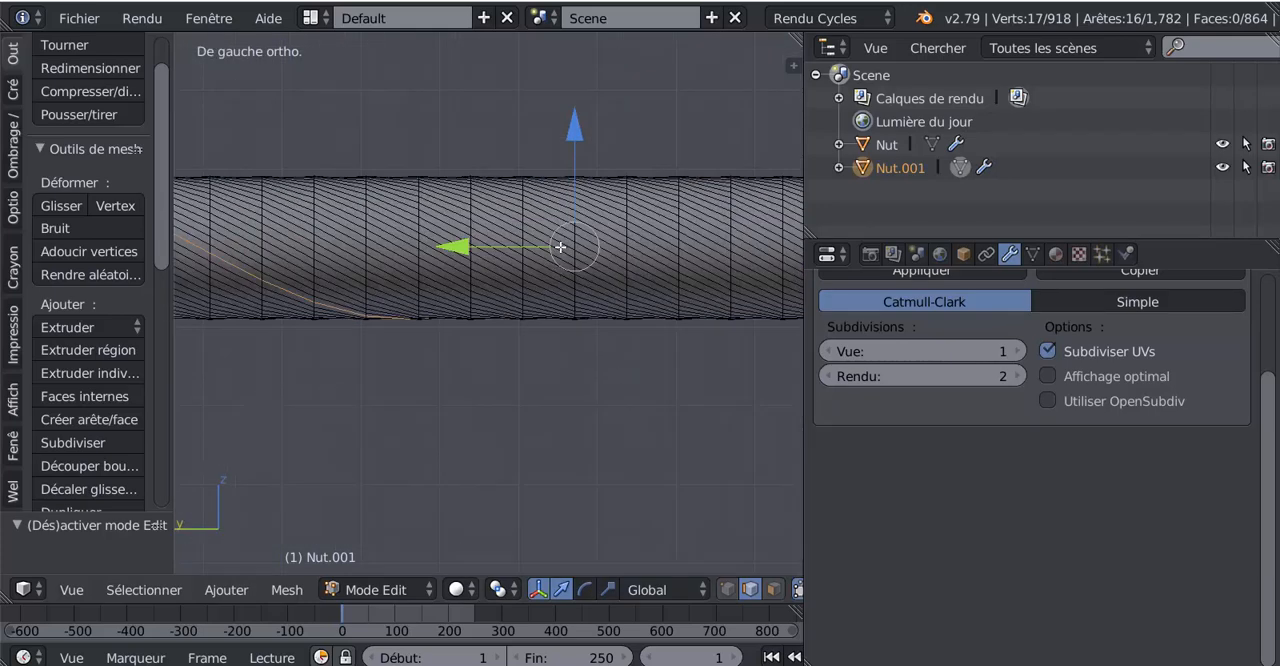
right_click(558, 252, "alt+shift")
Step: Examine how the two selected spiral edge loops wind around and along the tube from several angles
scroll(558, 252, "down", 3)
middle_click_drag(537, 391, 323, 372)
scroll(328, 330, "up", 2)
middle_click_drag(342, 269, 559, 312, "shift")
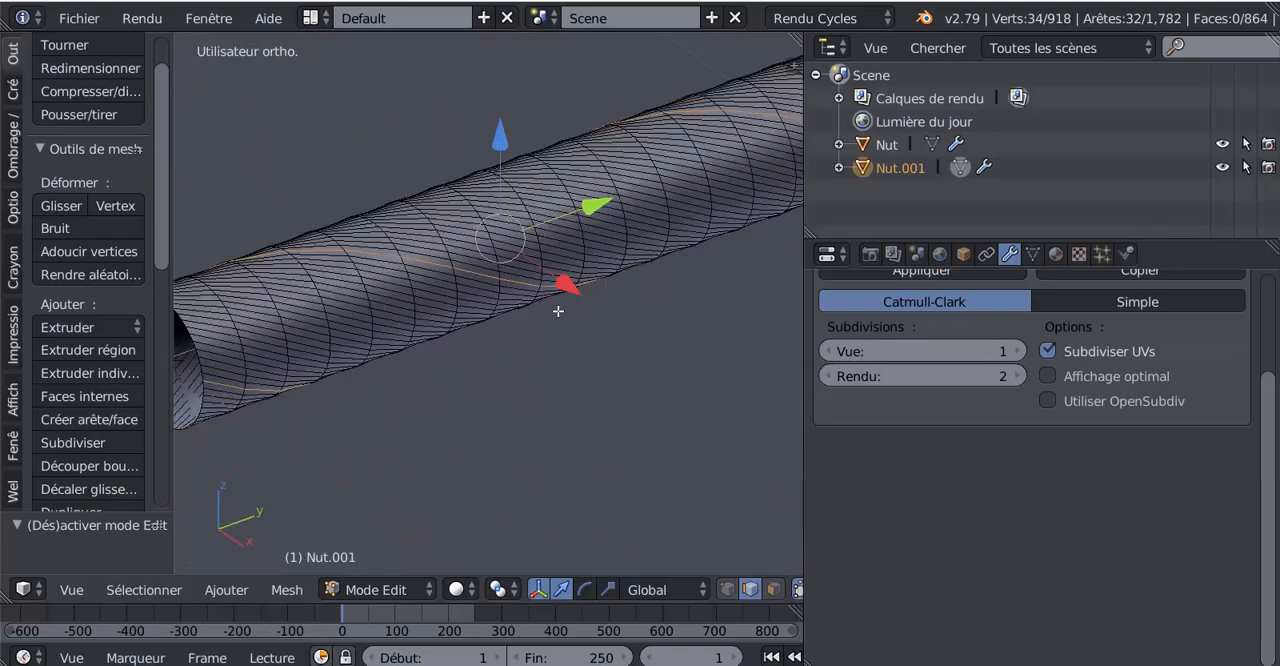
scroll(559, 312, "down", 4)
scroll(557, 307, "up", 2)
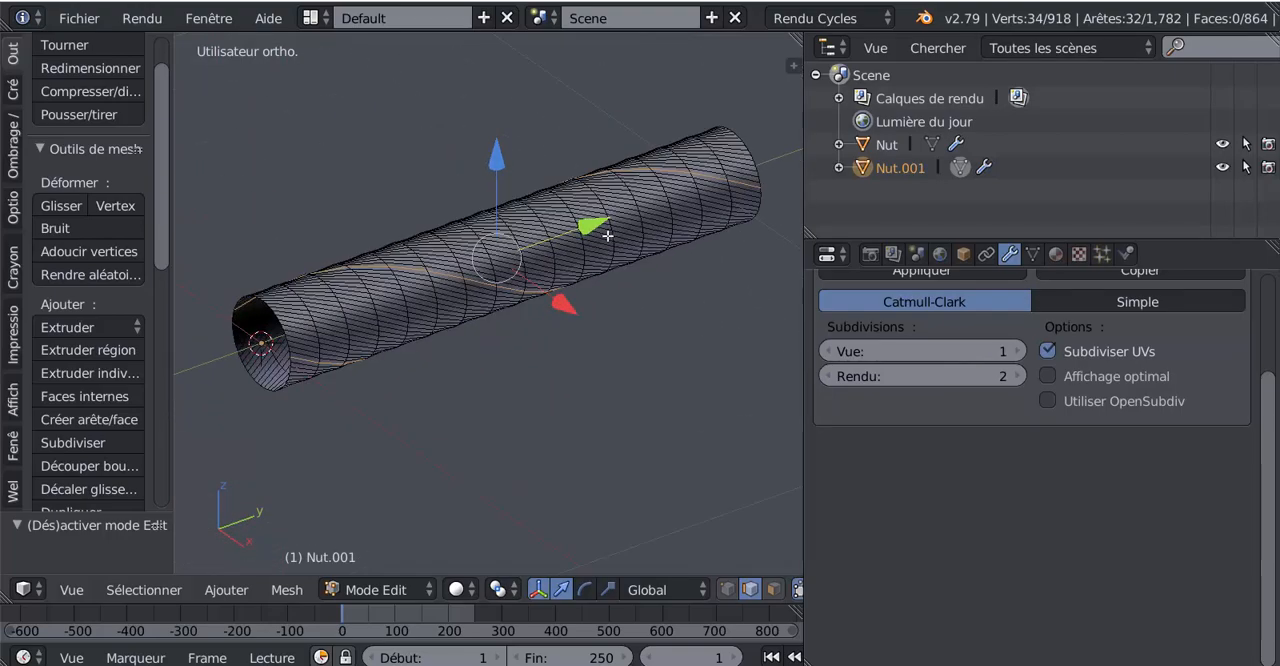
scroll(560, 248, "up", 2)
scroll(530, 248, "down", 3)
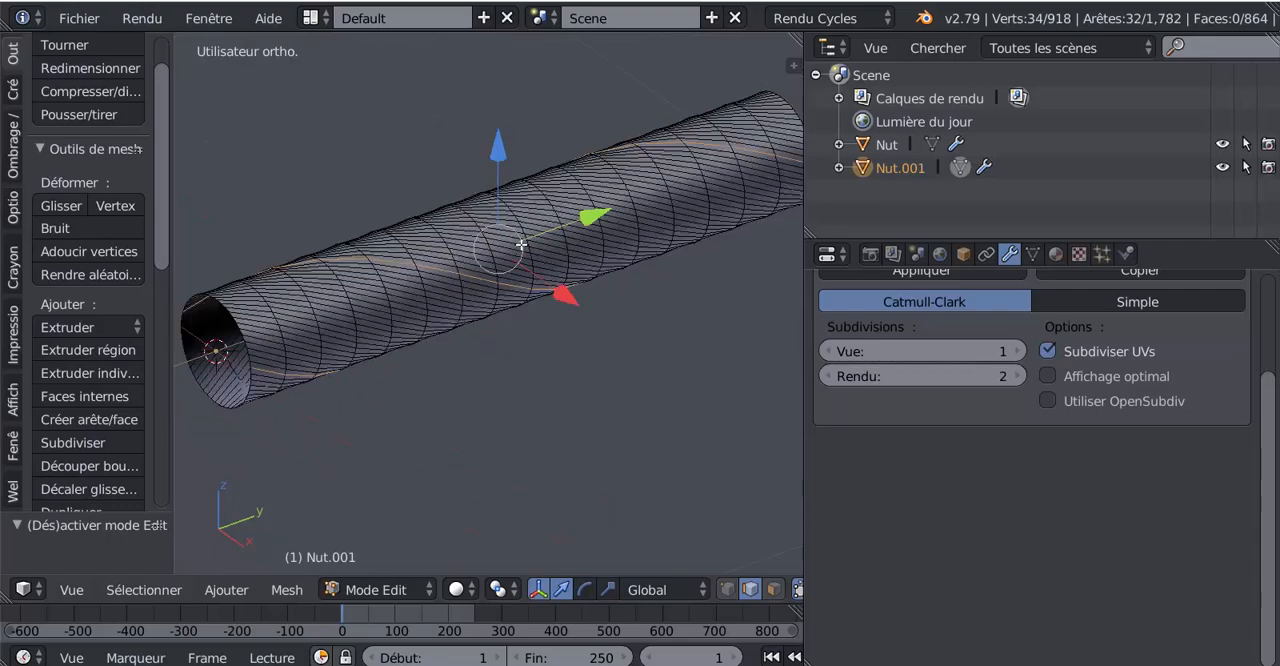
middle_click_drag(460, 322, 405, 317)
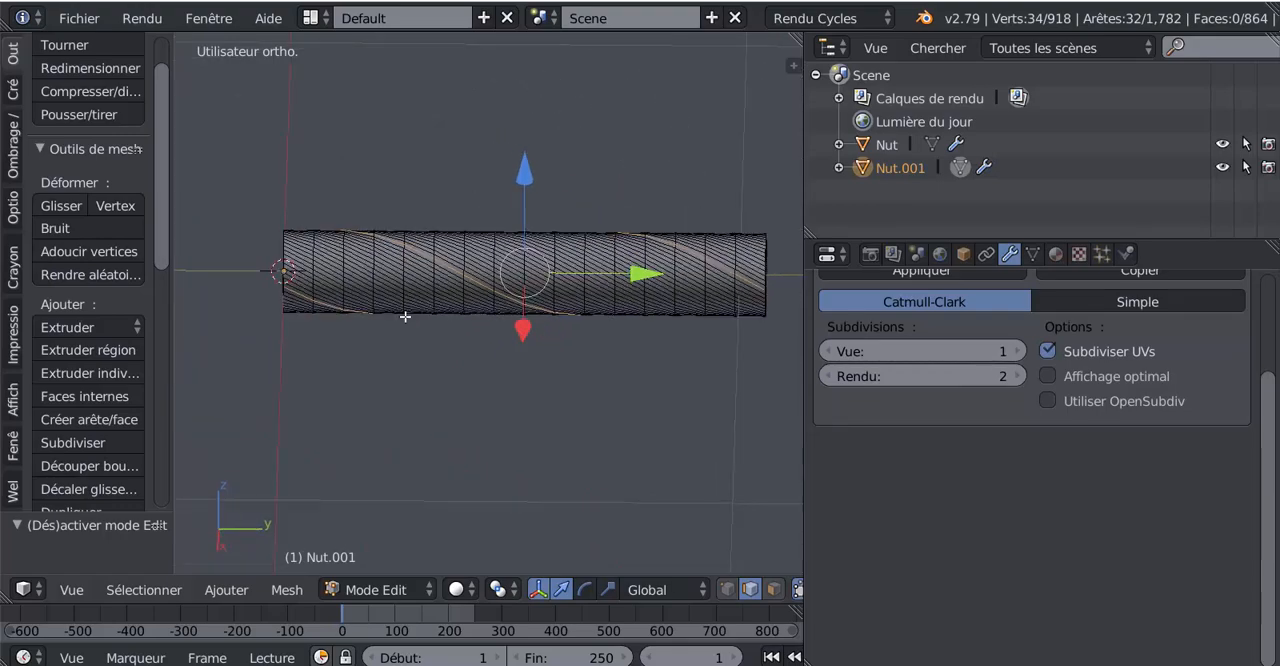
scroll(409, 317, "up", 2)
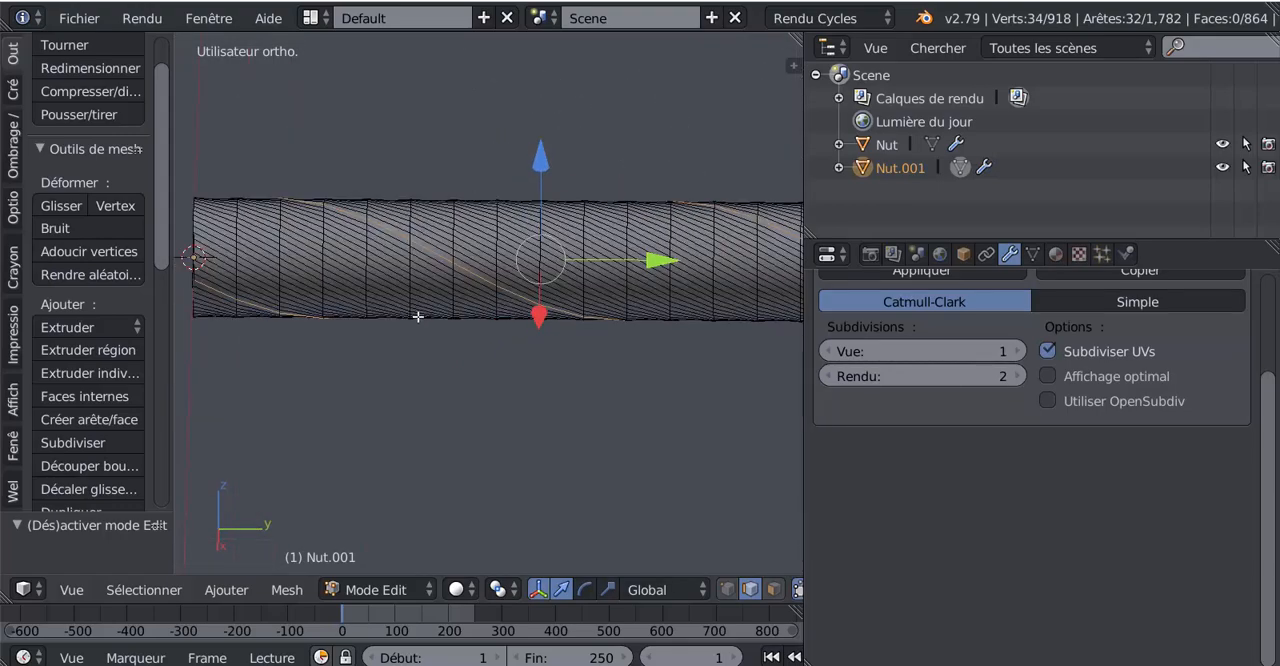
scroll(418, 317, "down", 2)
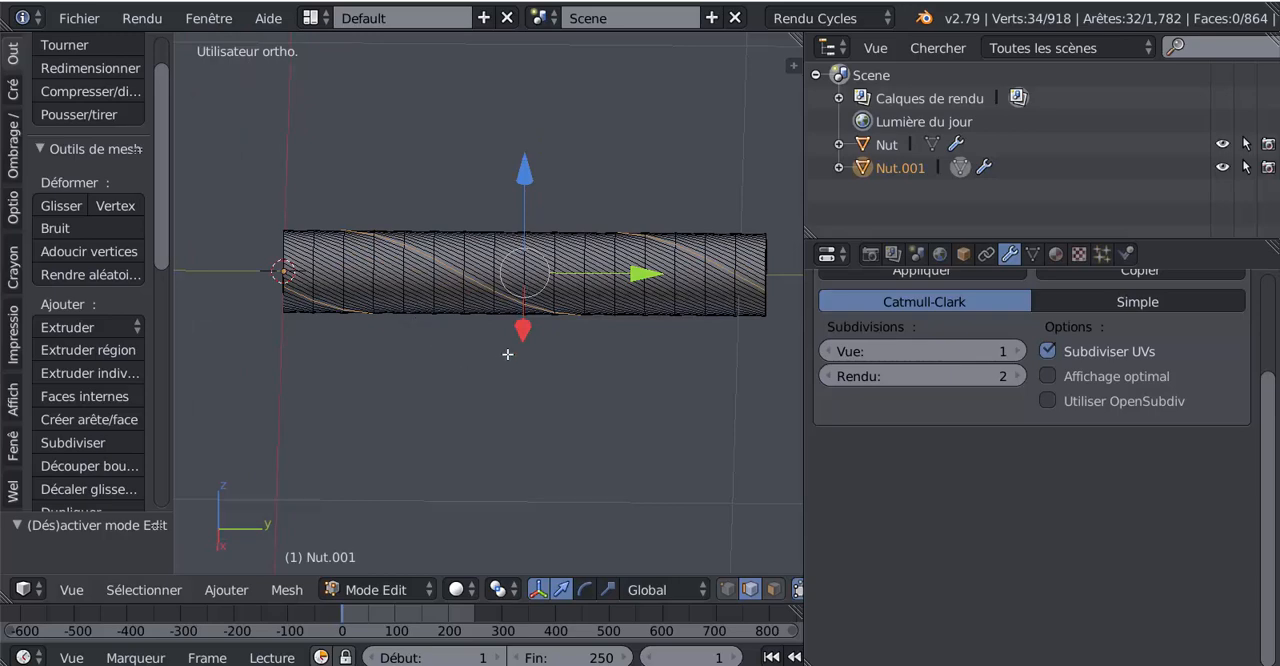
scroll(526, 421, "down", 2)
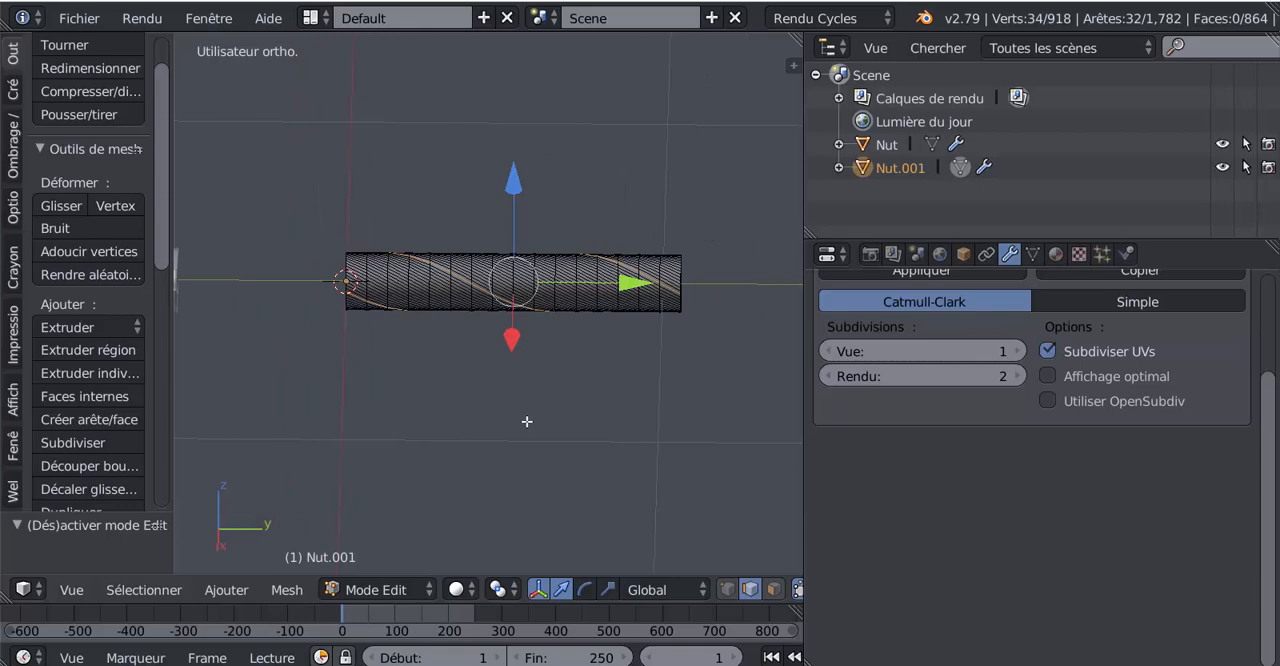
Step: Scale the tube down along the Y axis in Object Mode in two passes to just over half its length, checking the spiral in Edit Mode
key("KP_7")
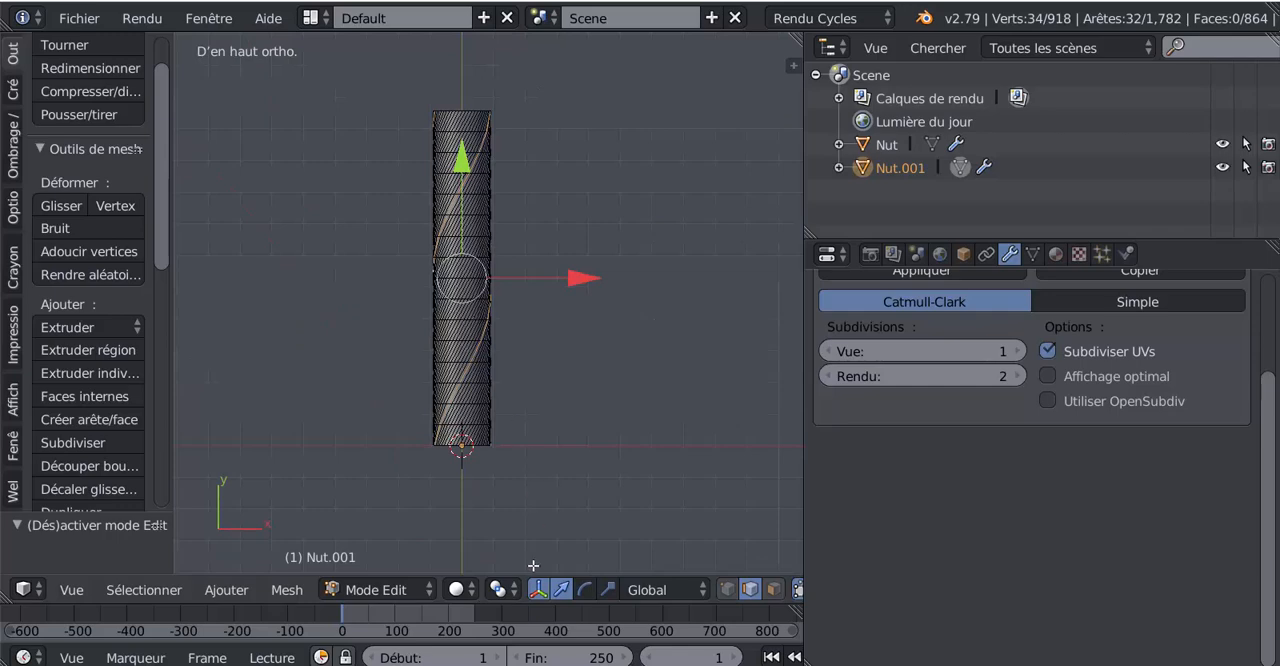
left_click(607, 589)
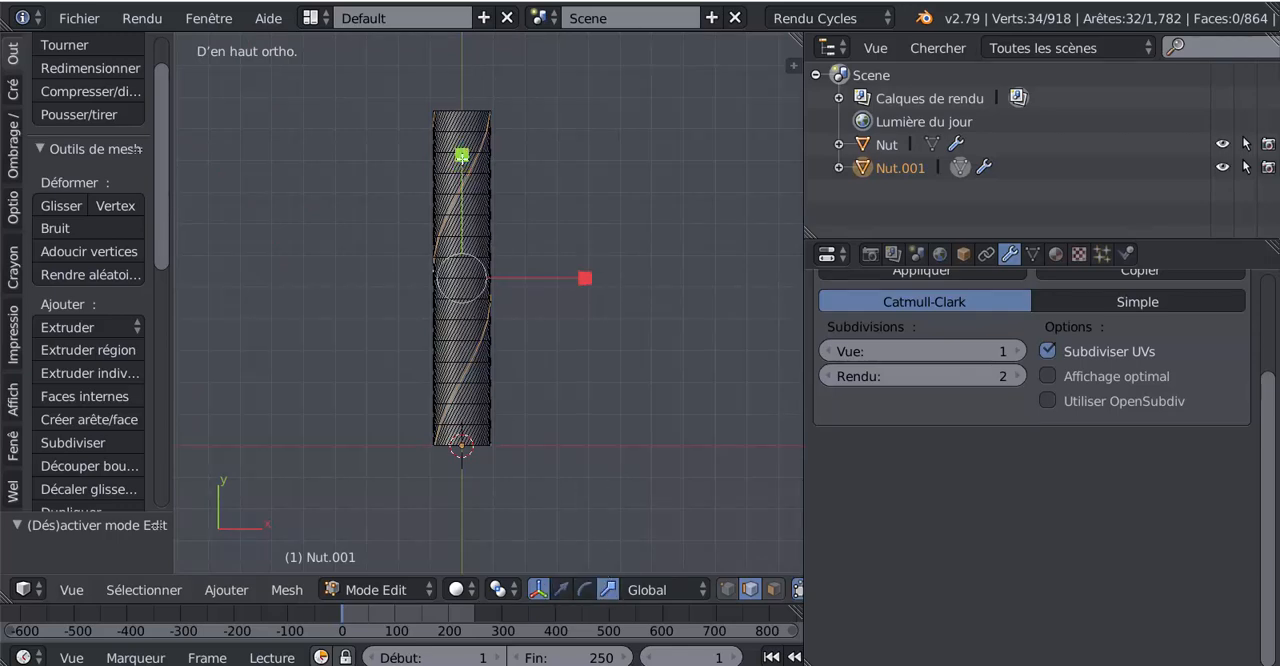
key("Tab")
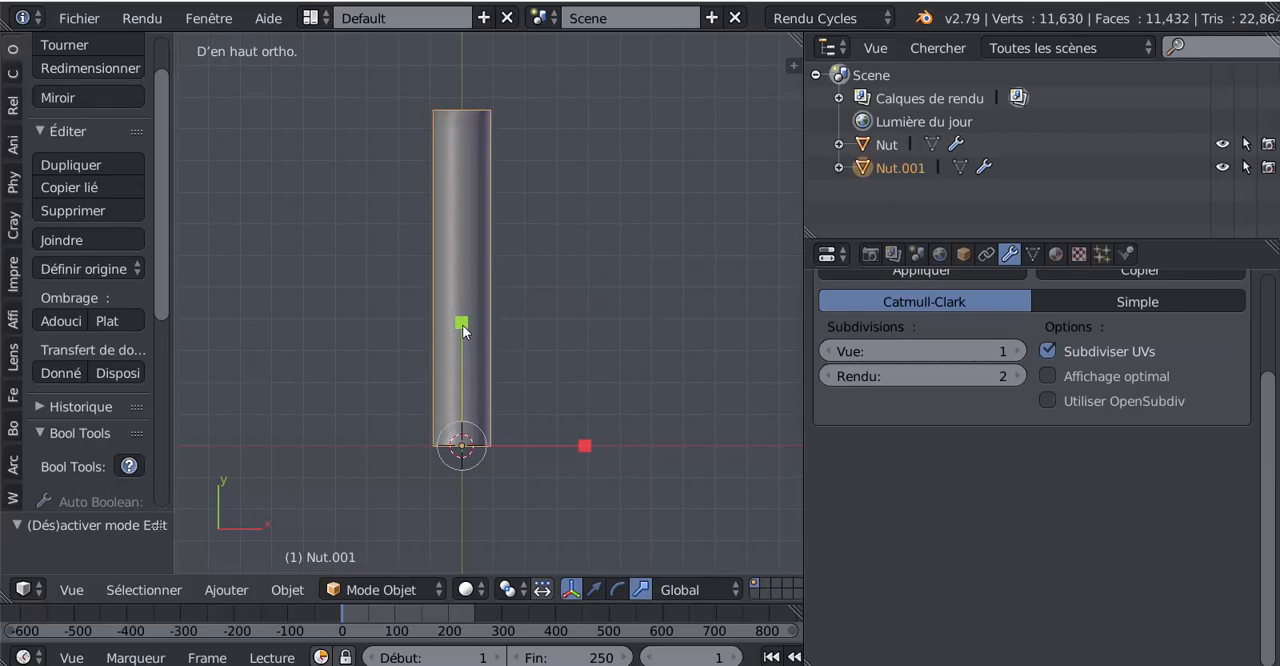
left_click_drag(461, 329, 465, 351)
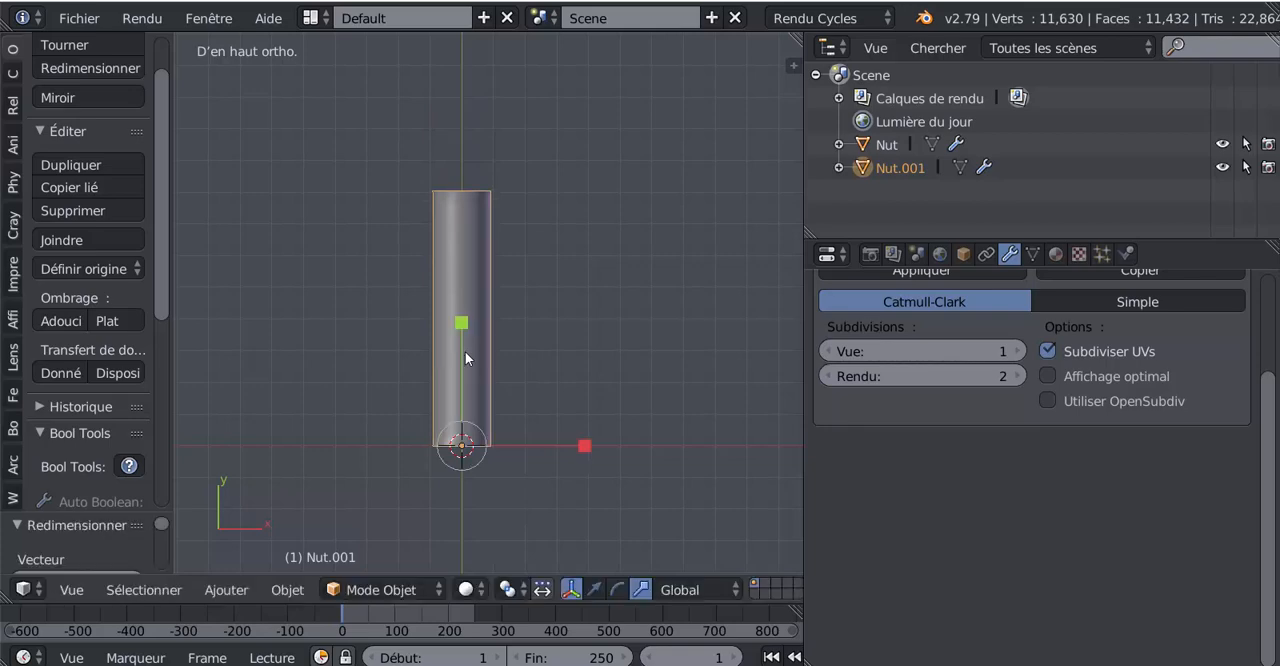
key("Tab")
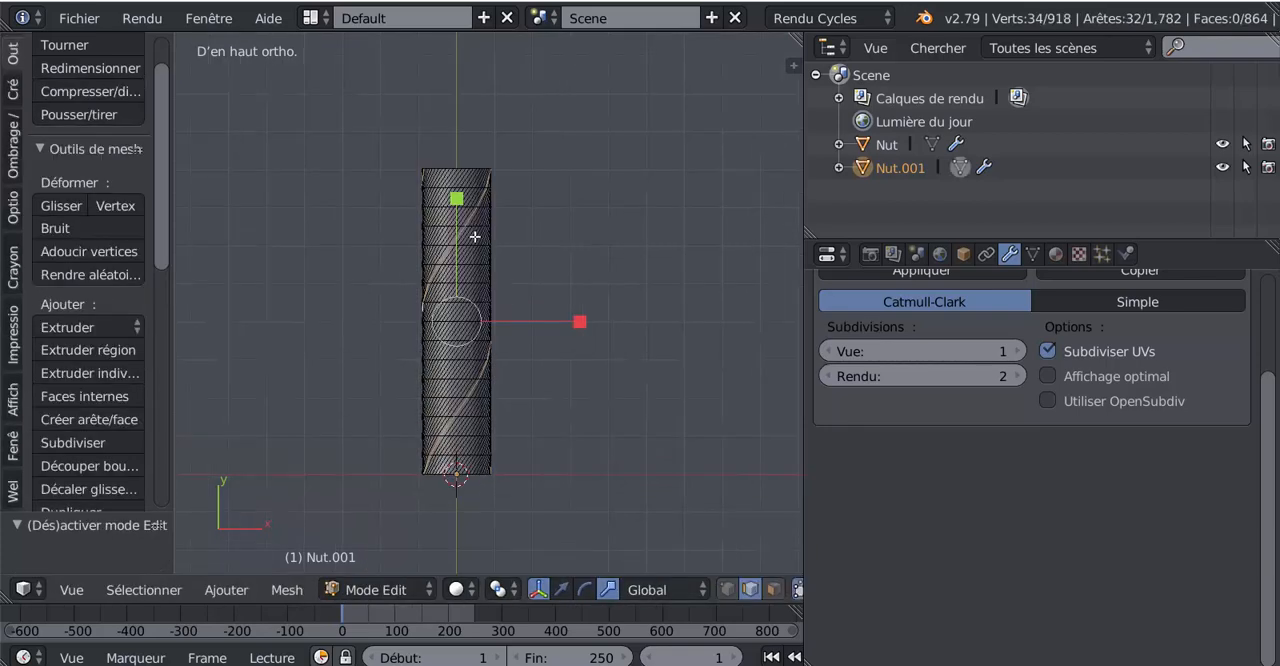
key("Tab")
left_click_drag(456, 352, 460, 390)
key("Tab")
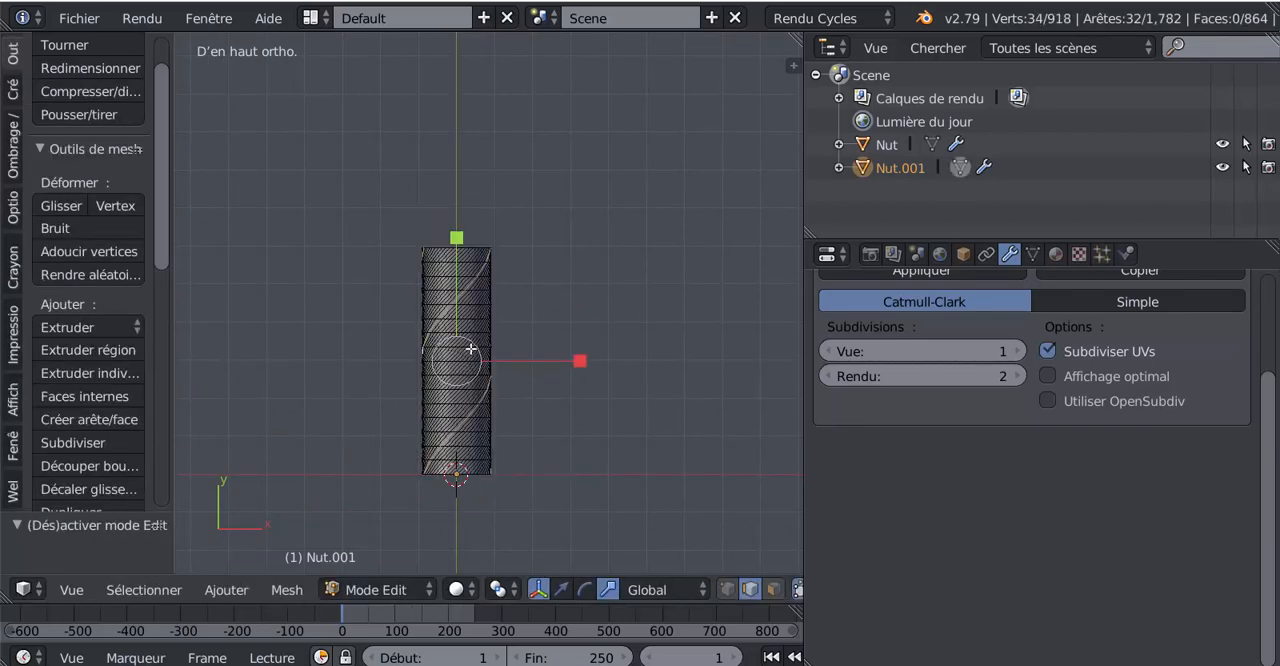
Step: Inspect the tightened spiral edges of the shortened tube from different angles, including beside the metal fitting
middle_click_drag(595, 302, 420, 336)
middle_click_drag(555, 312, 531, 349)
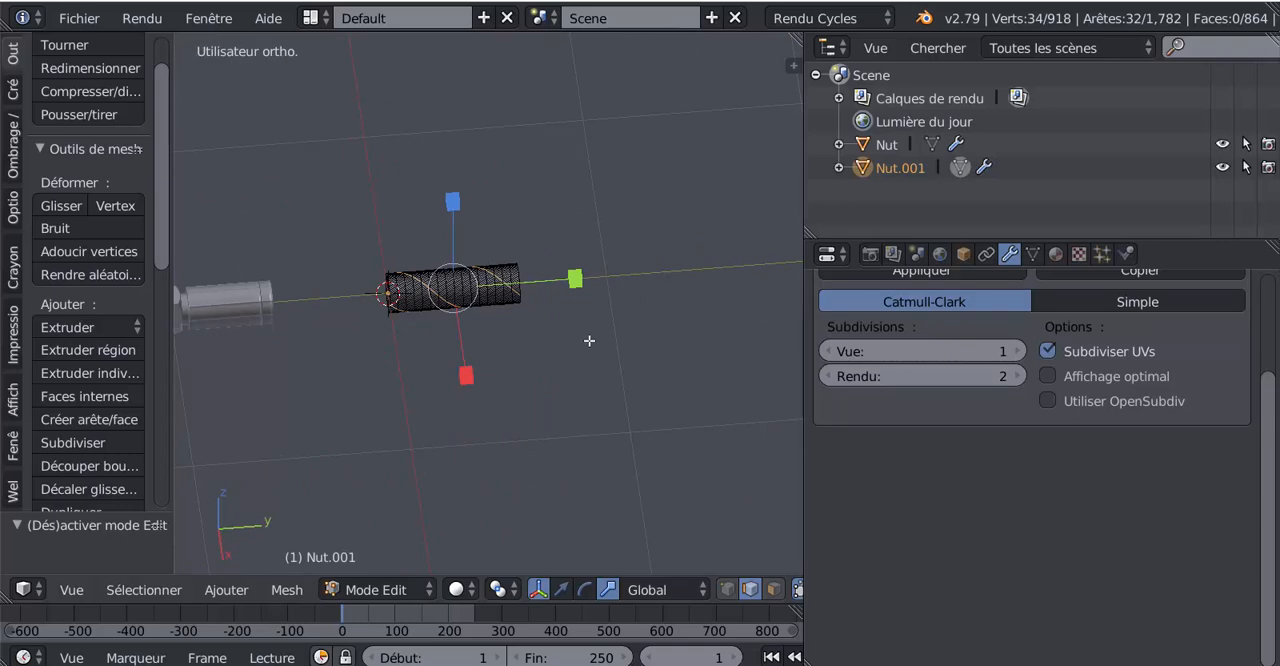
key("Tab")
middle_click_drag(586, 341, 511, 337)
key("Tab")
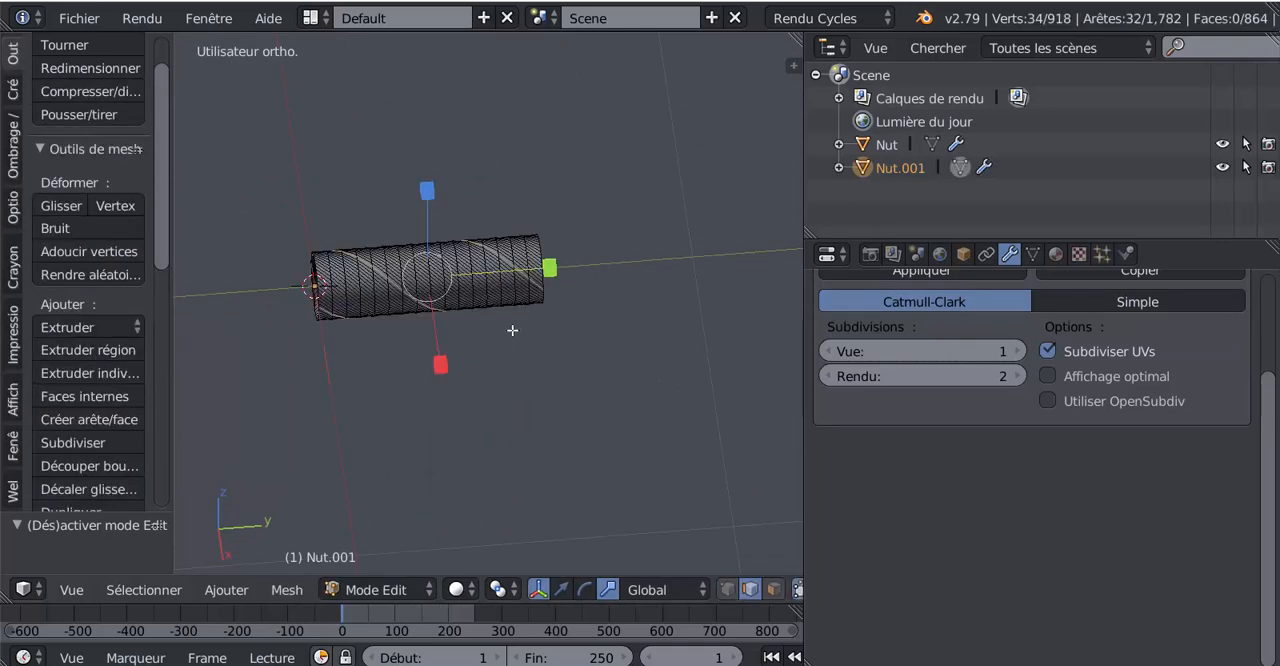
middle_click_drag(447, 364, 637, 366)
middle_click_drag(531, 380, 499, 370)
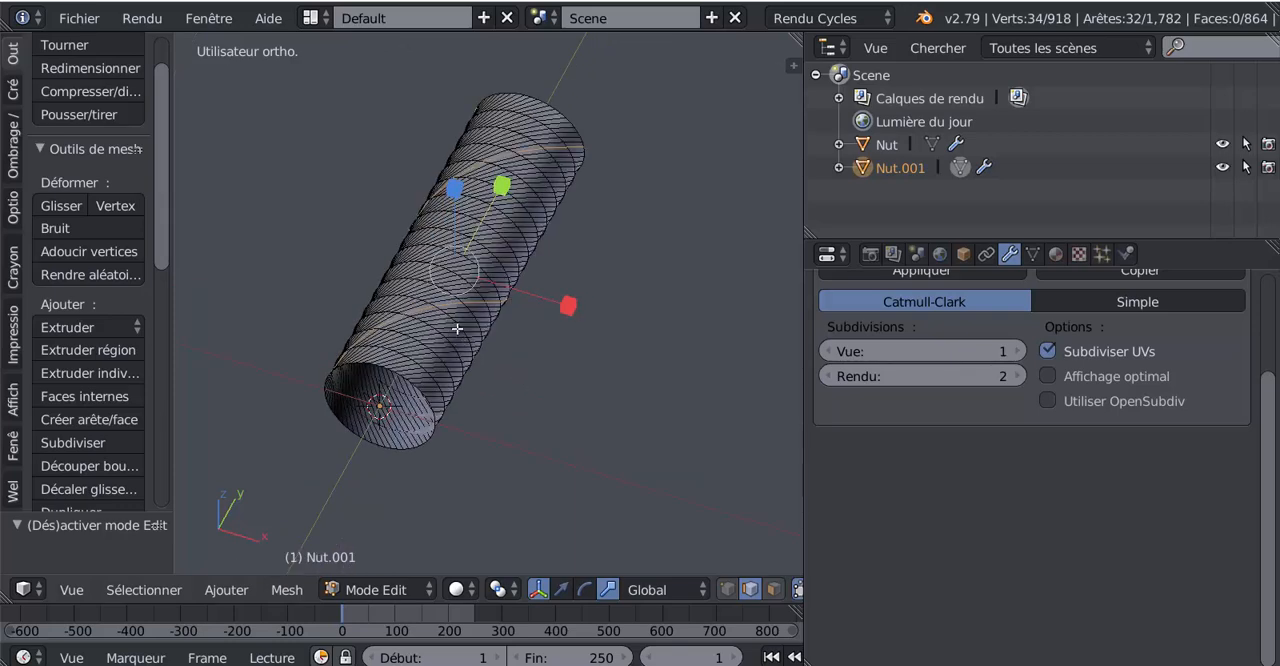
middle_click_drag(528, 199, 621, 433)
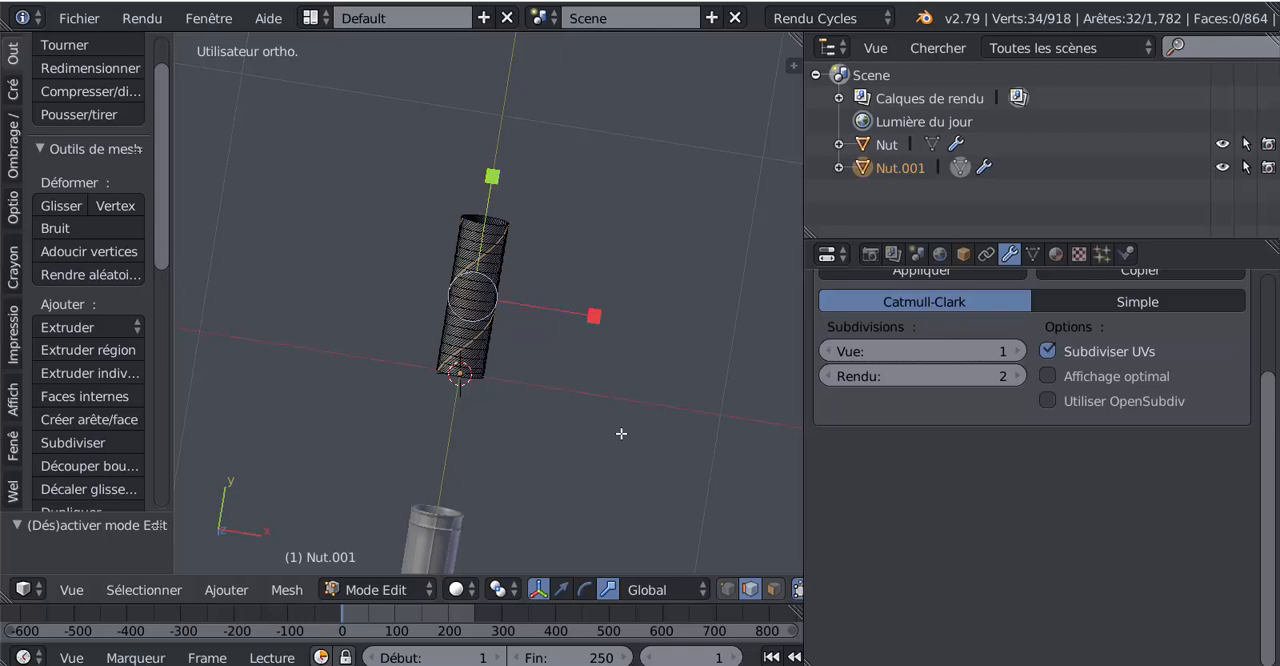
Step: Return the tube to Object Mode in top view and widen the 3D viewport
key("KP_7")
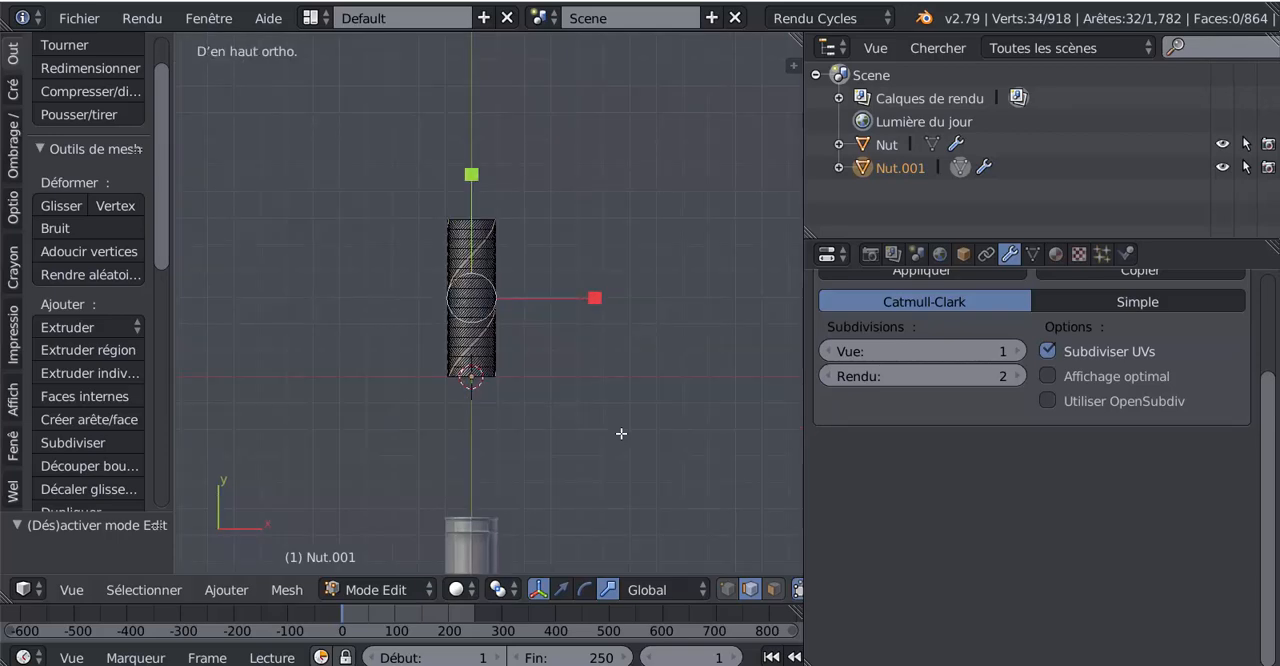
key("Tab")
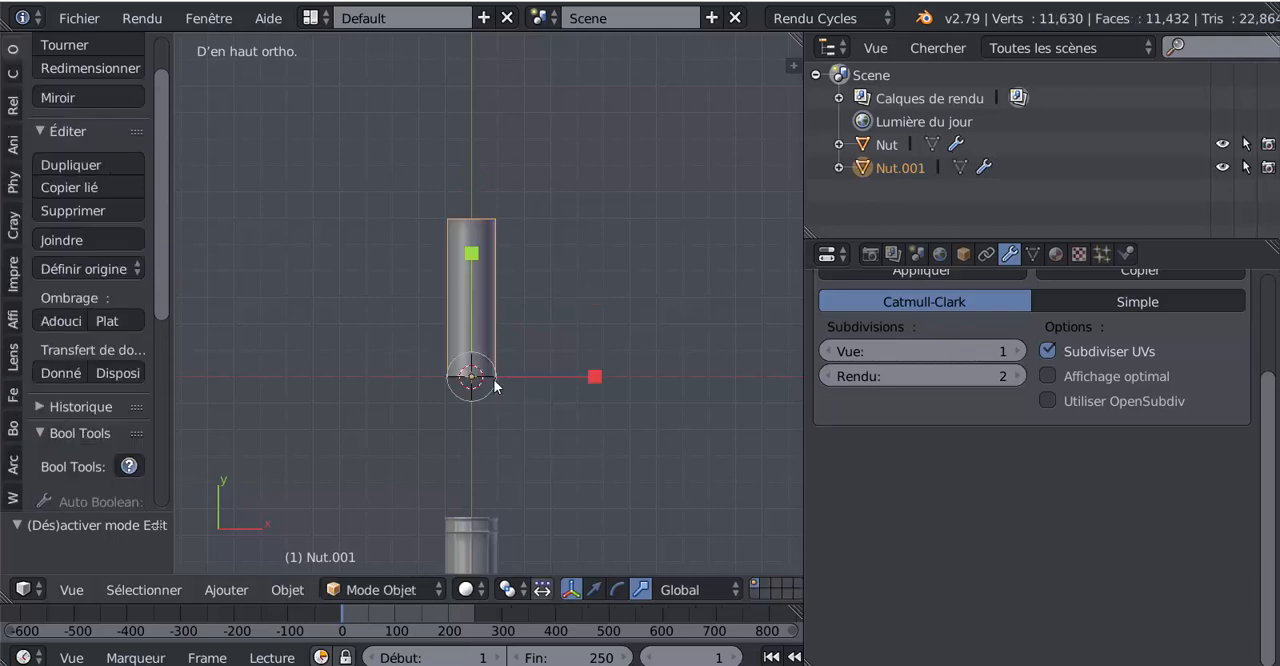
scroll(466, 432, "up", 3)
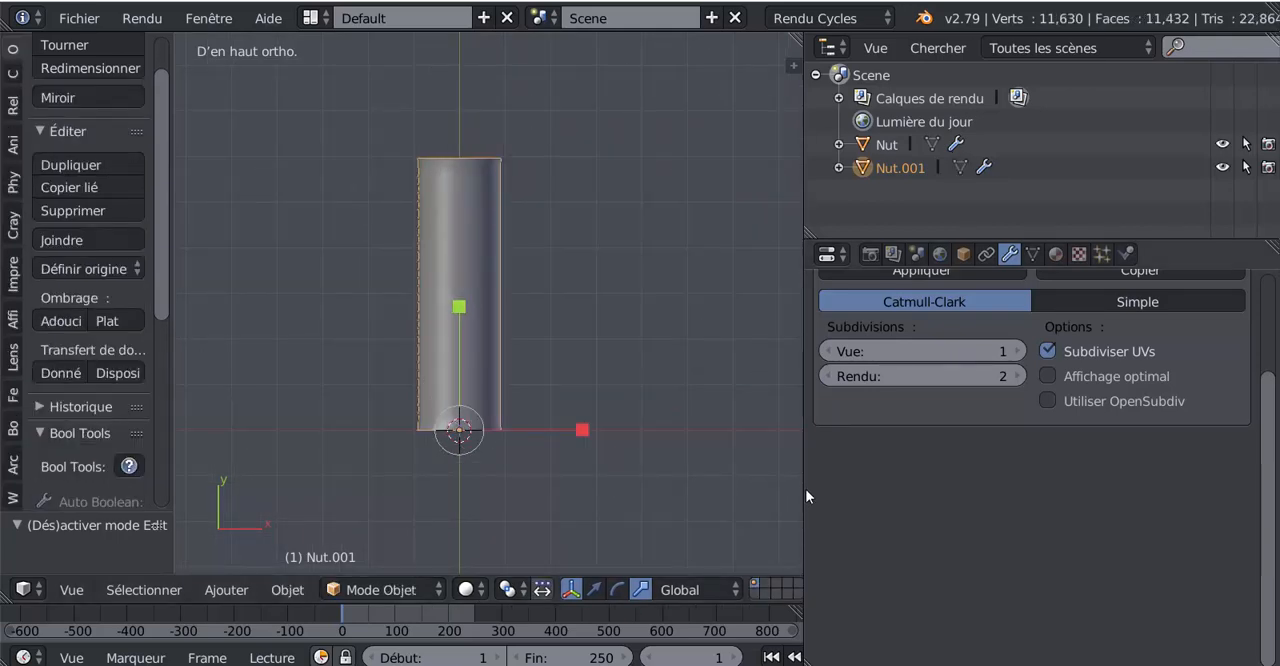
left_click_drag(805, 488, 890, 488)
scroll(706, 467, "down", 2)
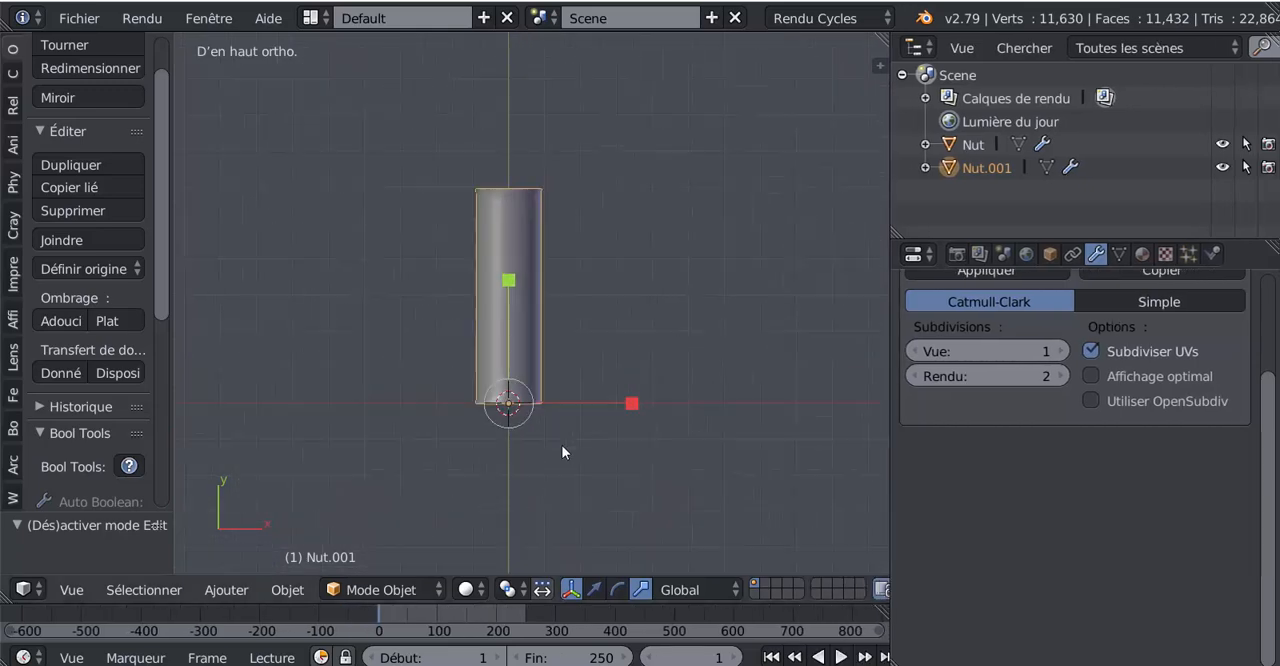
scroll(518, 422, "down", 2)
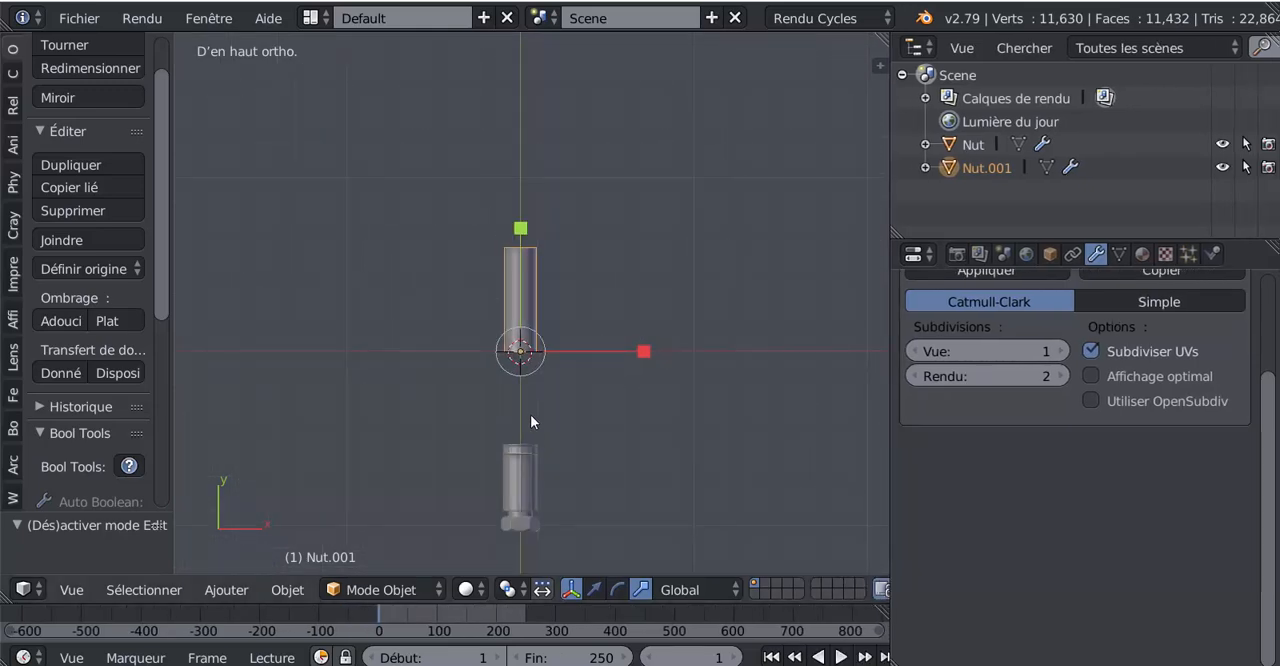
scroll(530, 414, "up", 5)
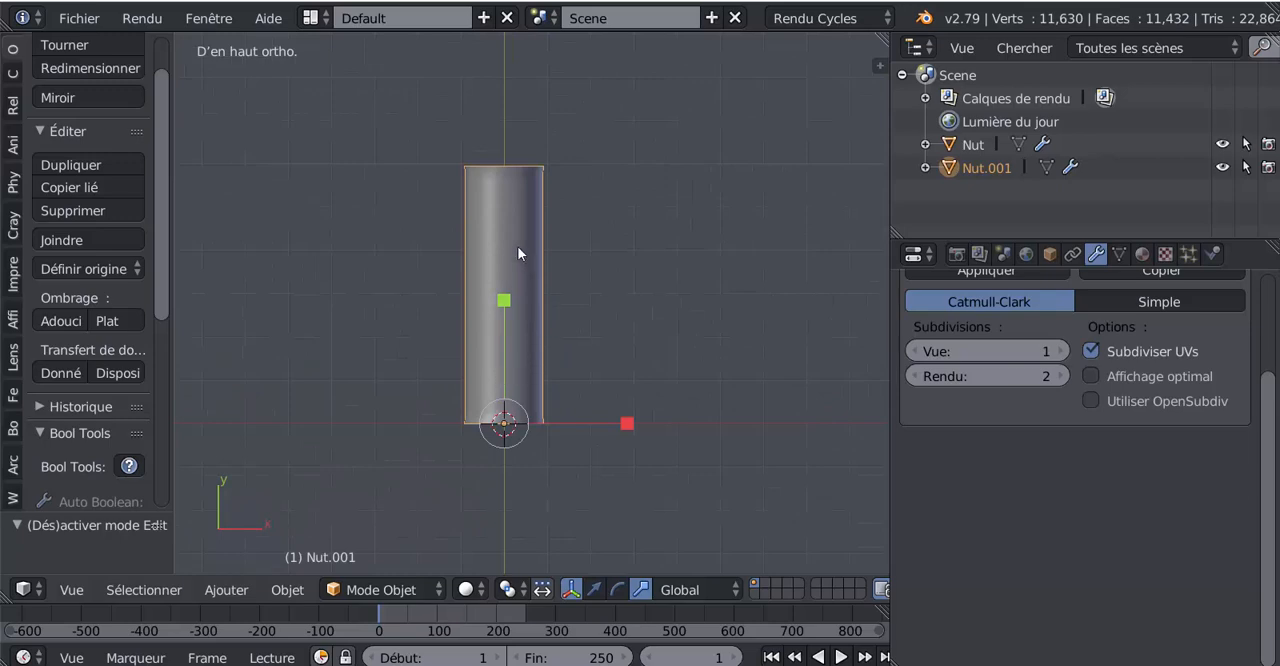
Step: Hide the tube object Nut.001 to clear the area around the 3D cursor in front of the fitting
key("h")
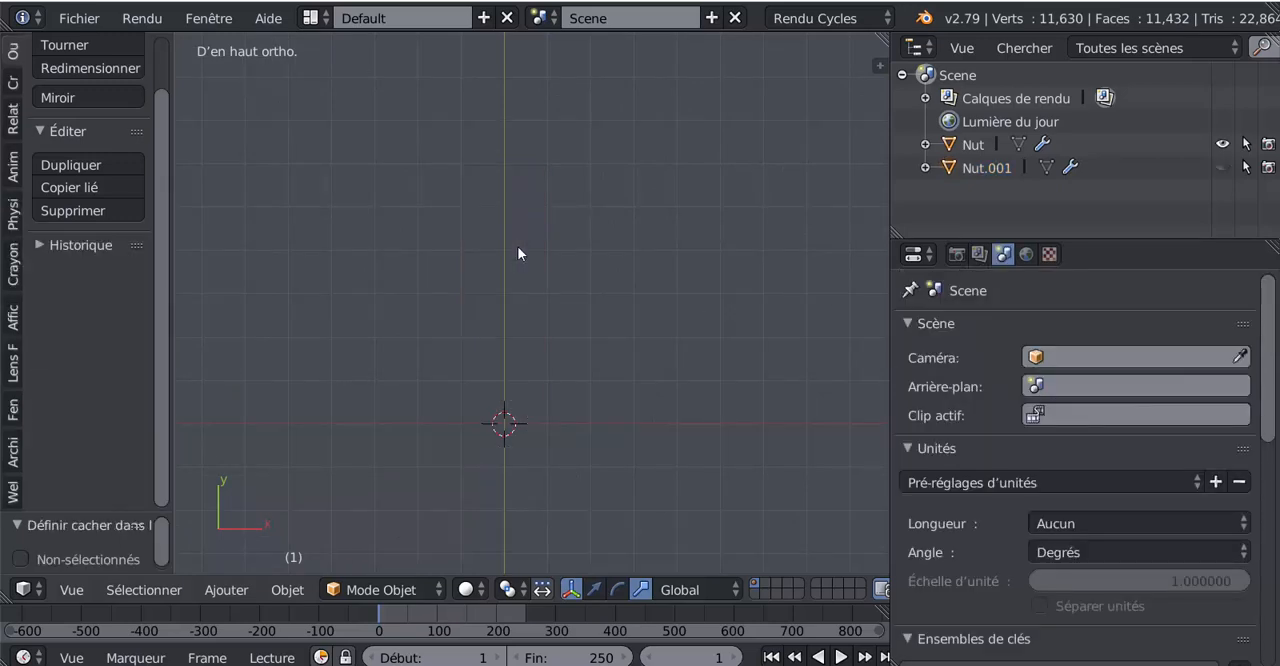
scroll(573, 368, "down", 5)
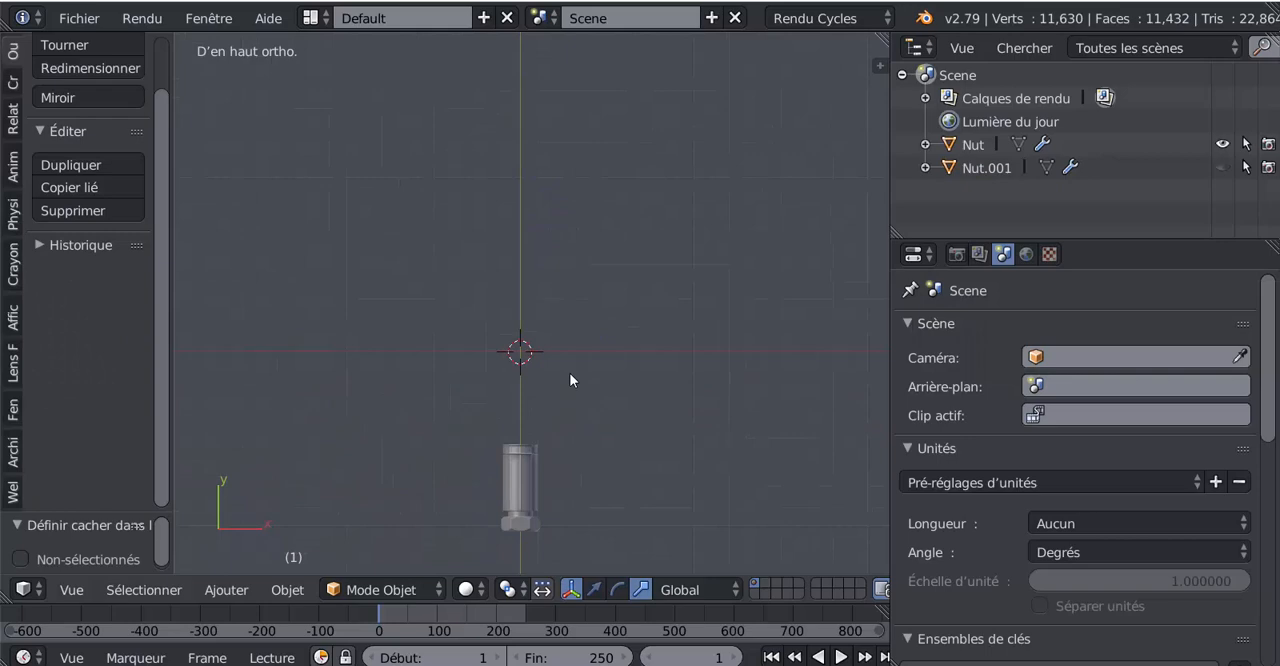
scroll(569, 374, "up", 3)
scroll(517, 466, "down", 3)
scroll(517, 470, "up", 5)
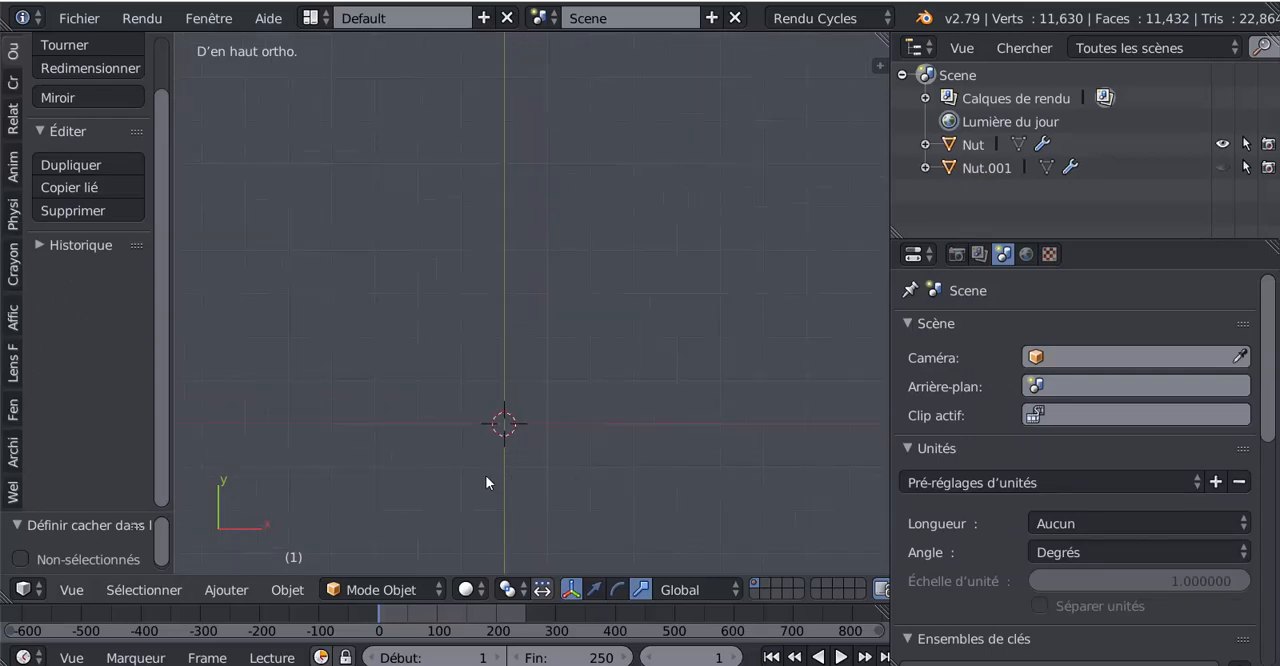
middle_click_drag(509, 463, 559, 377, "shift")
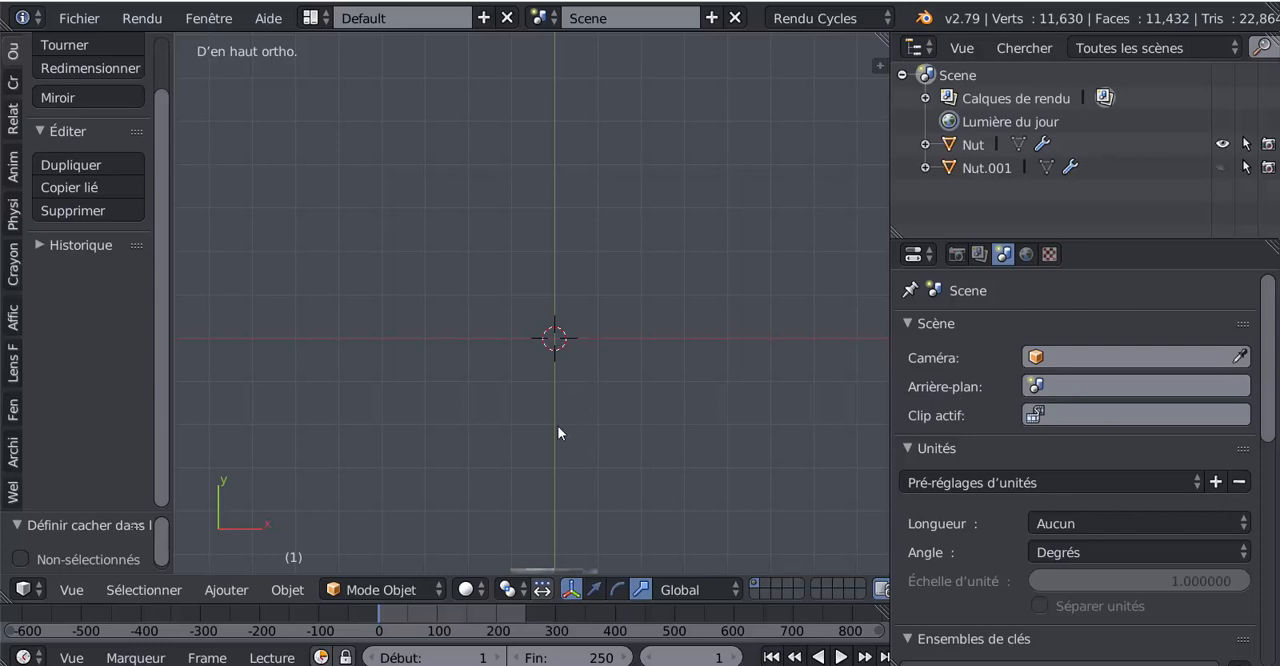
Step: Snap the 3D cursor to the scene centre and add a mesh plane there in top view
key("shift+s")
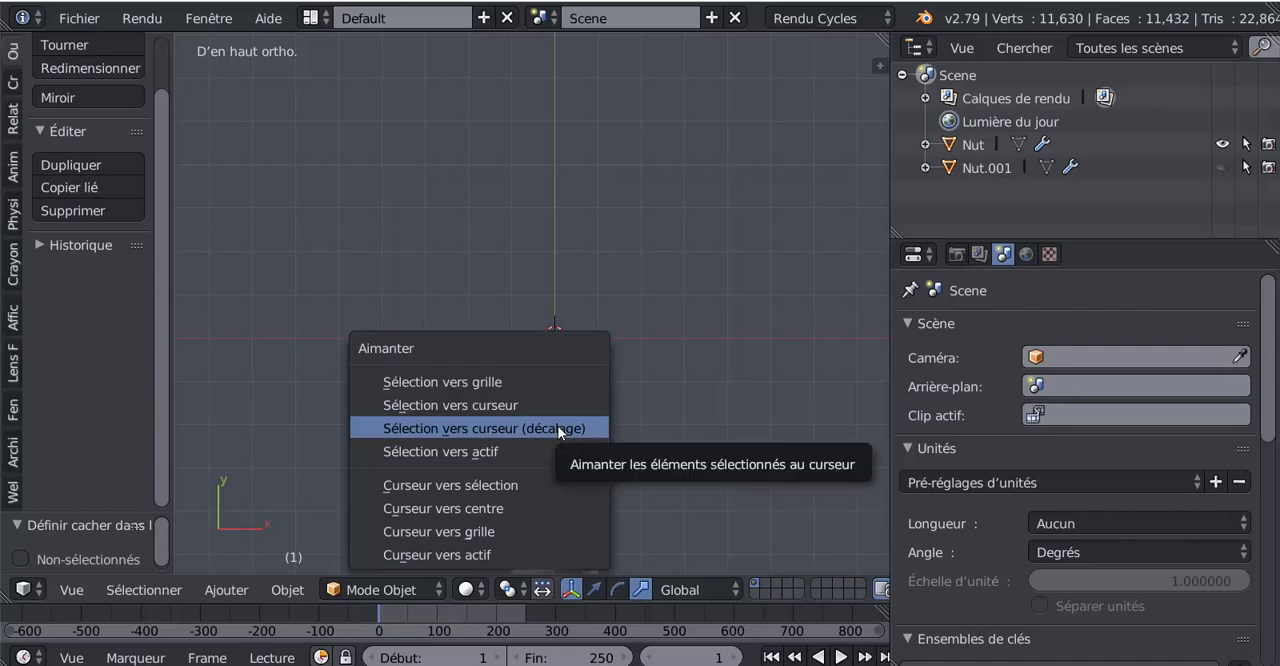
left_click(471, 509)
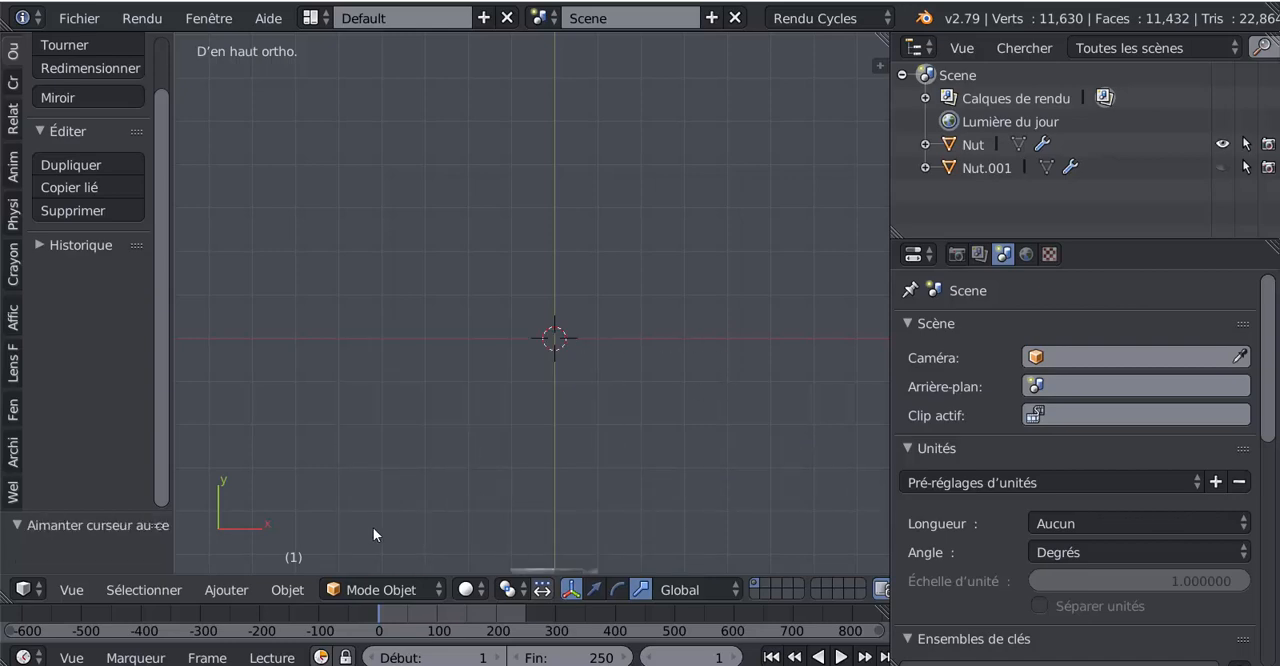
scroll(524, 479, "down", 5)
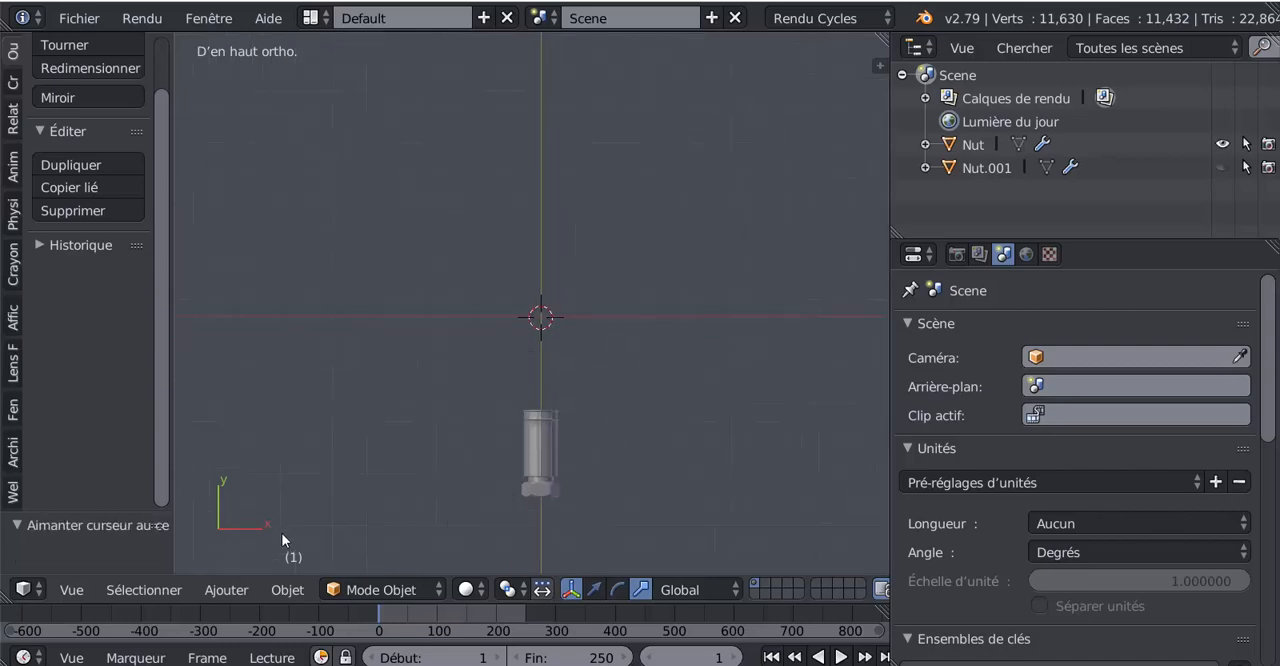
left_click(222, 590)
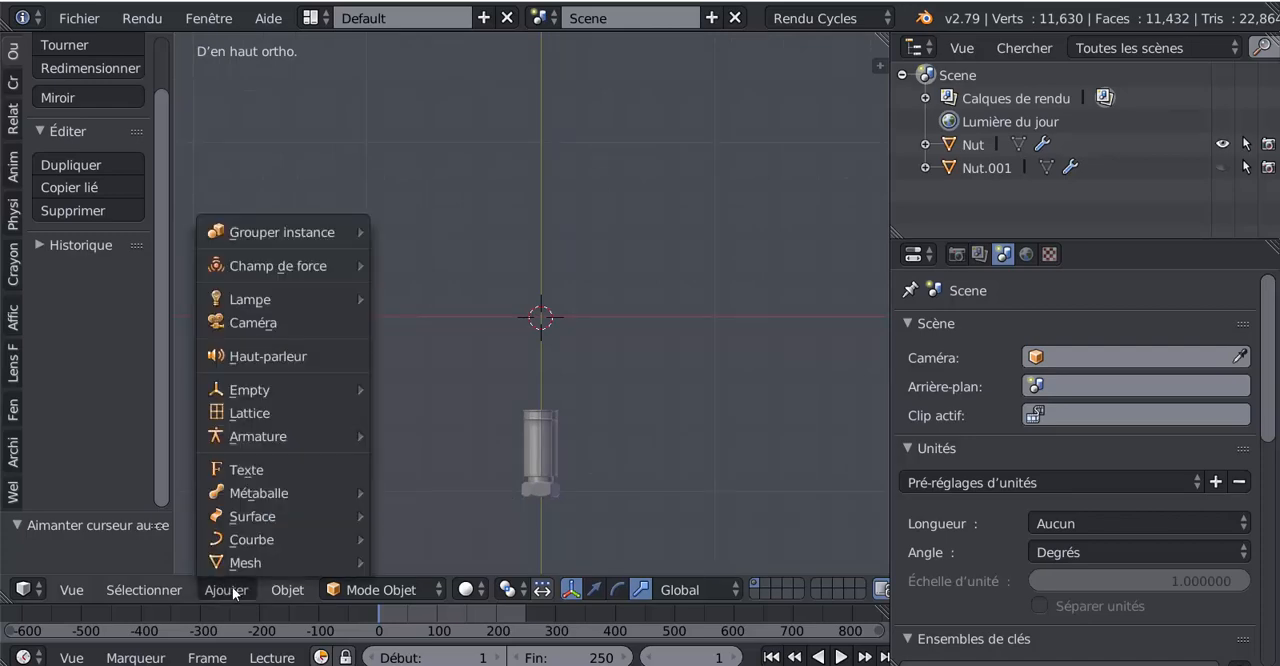
mouse_move(234, 543)
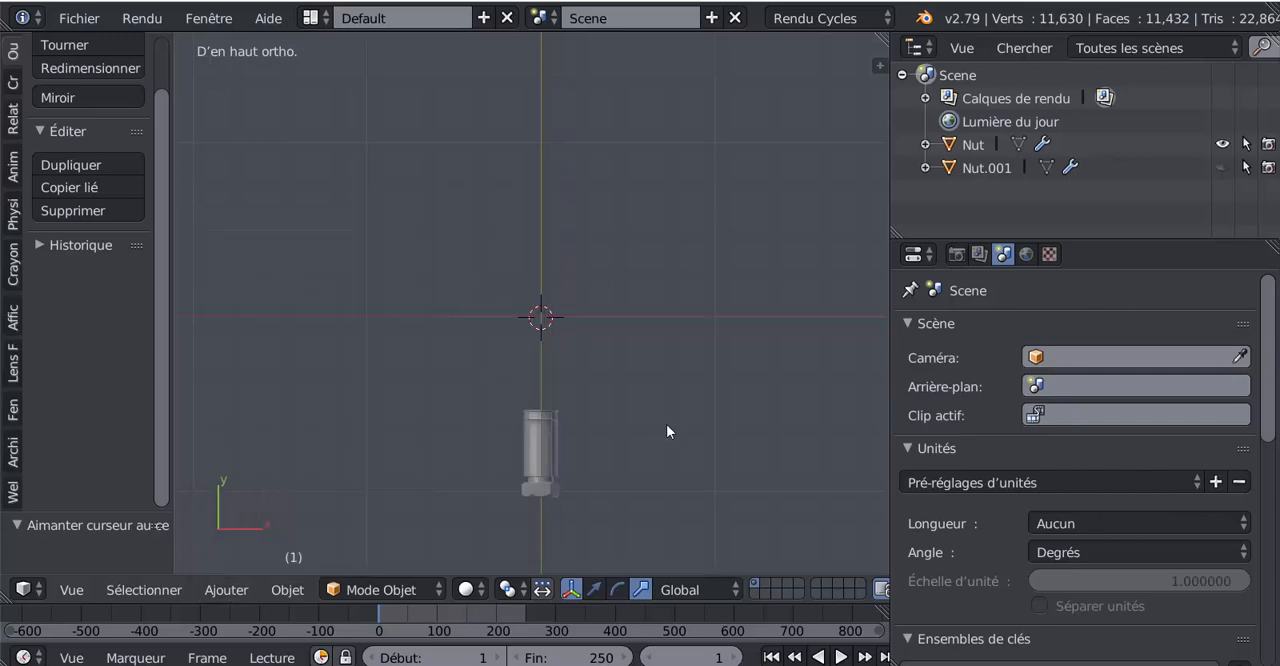
scroll(665, 423, "up", 1)
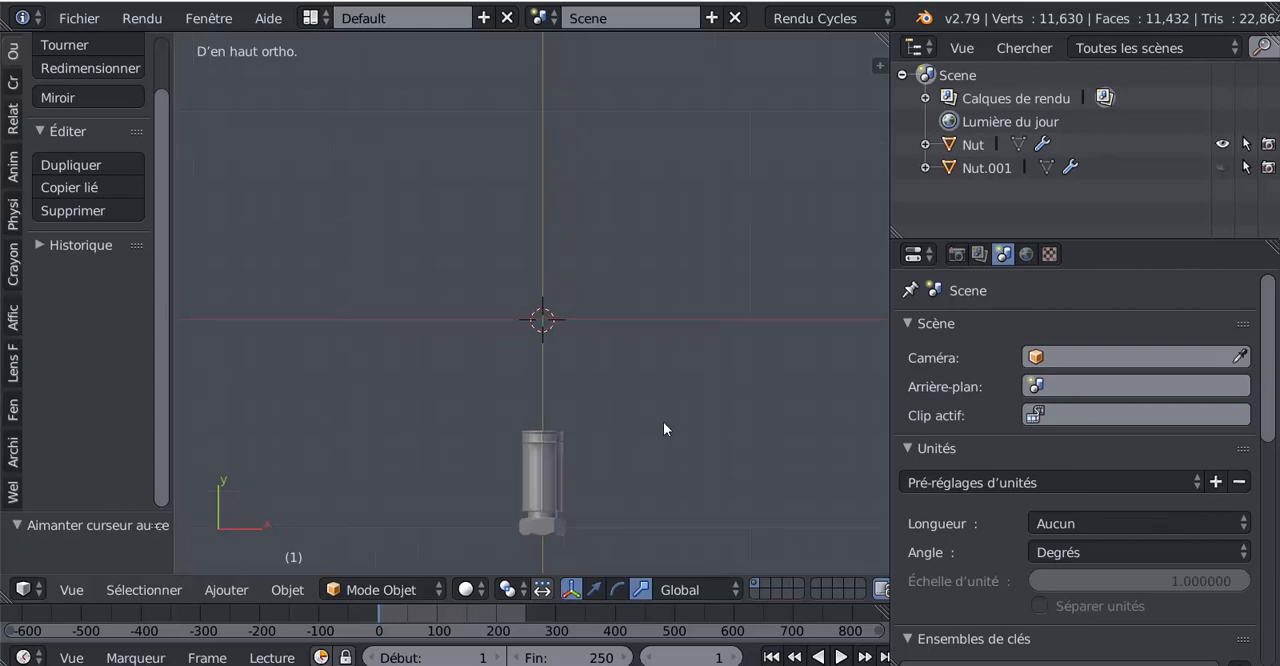
left_click(13, 82)
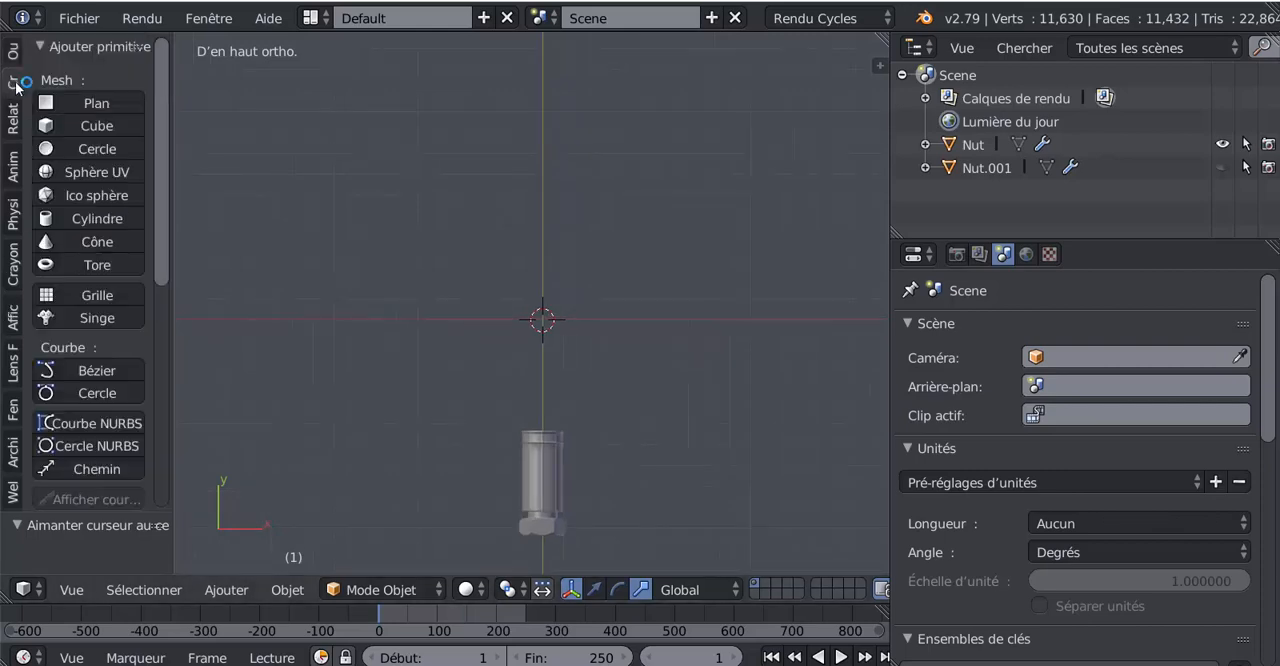
left_click(81, 102)
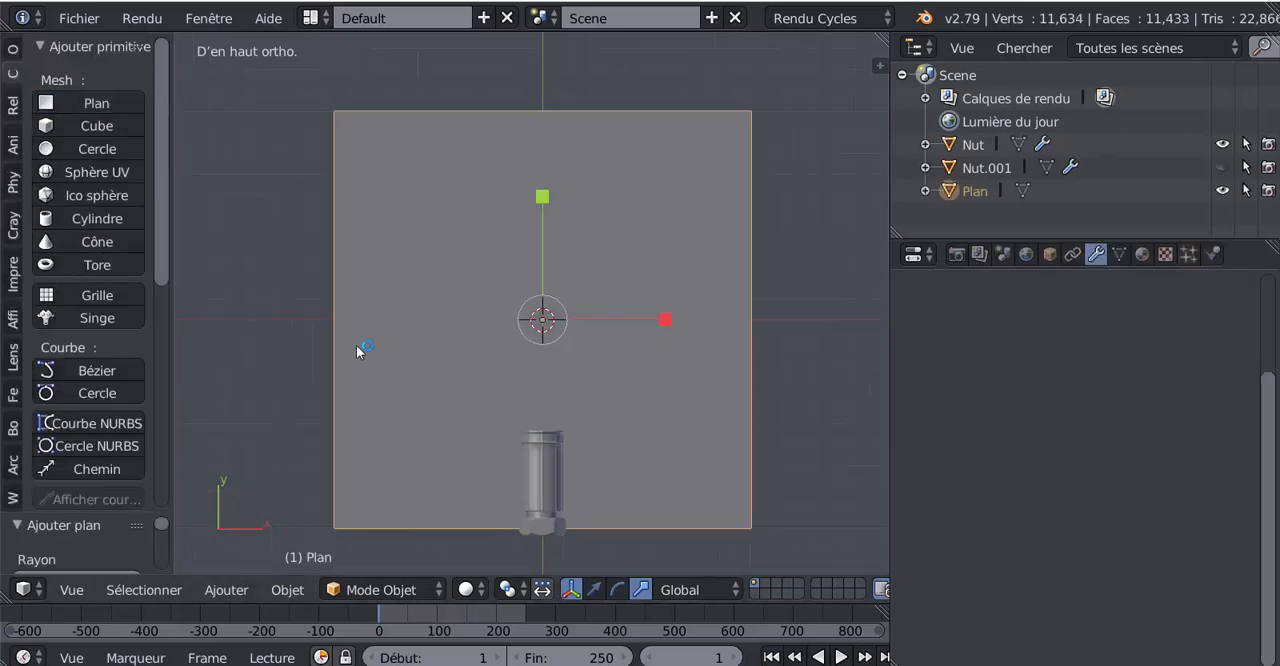
scroll(730, 452, "down", 2)
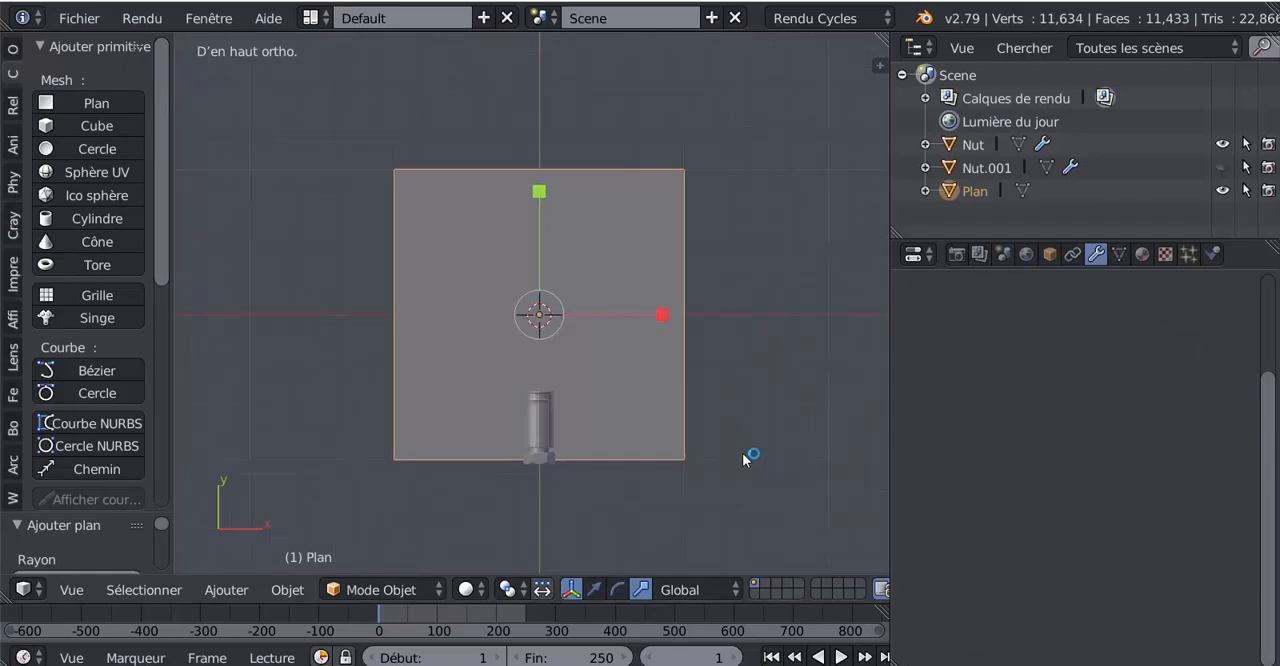
Step: In Edit Mode with vertex selection, delete three of the plane's corner vertices, keeping only the upper-left one
key("Tab")
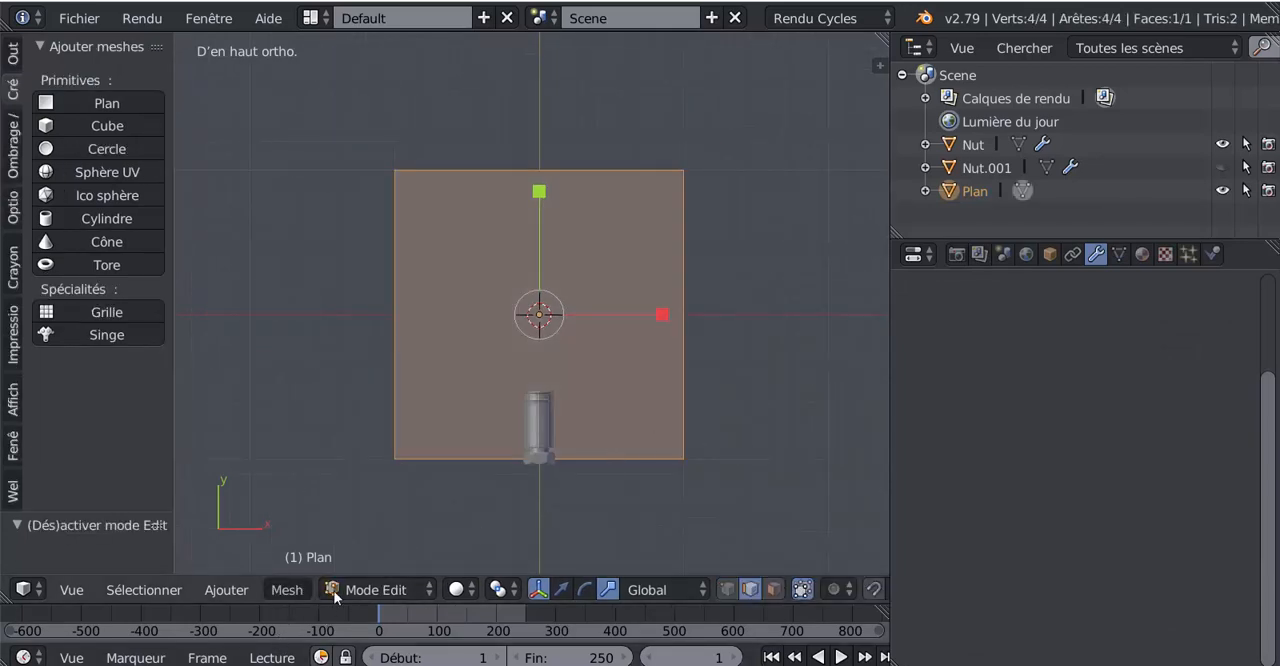
left_click(727, 590)
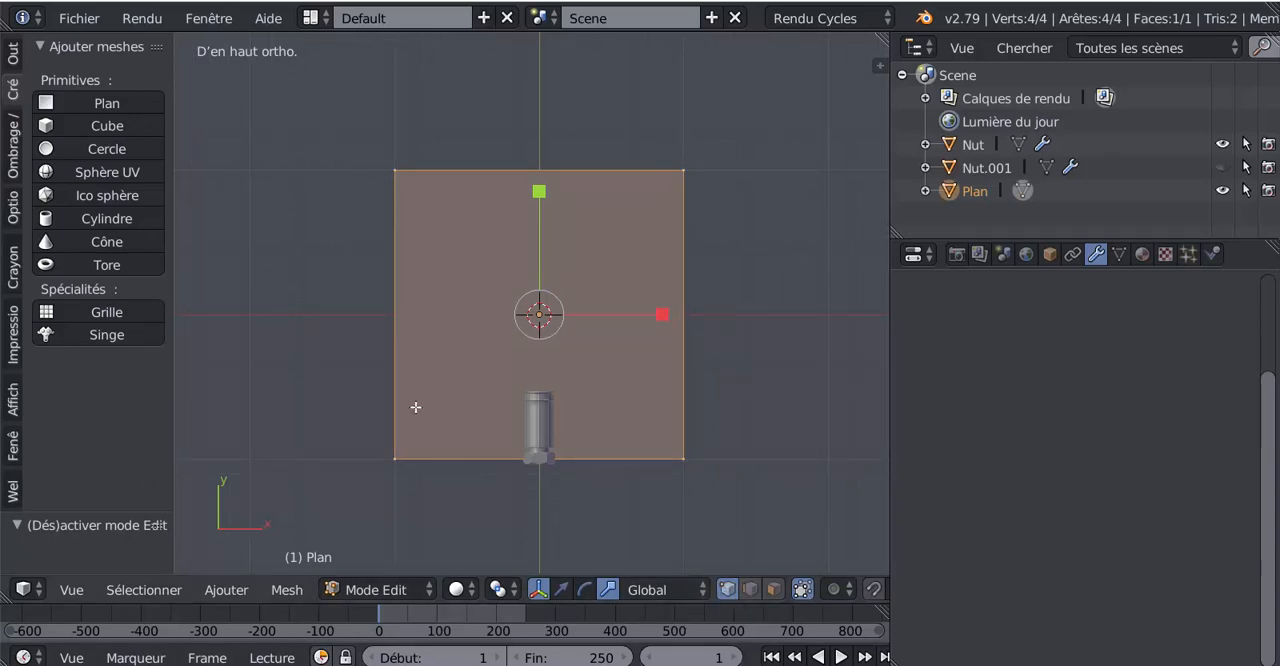
scroll(724, 290, "down", 2)
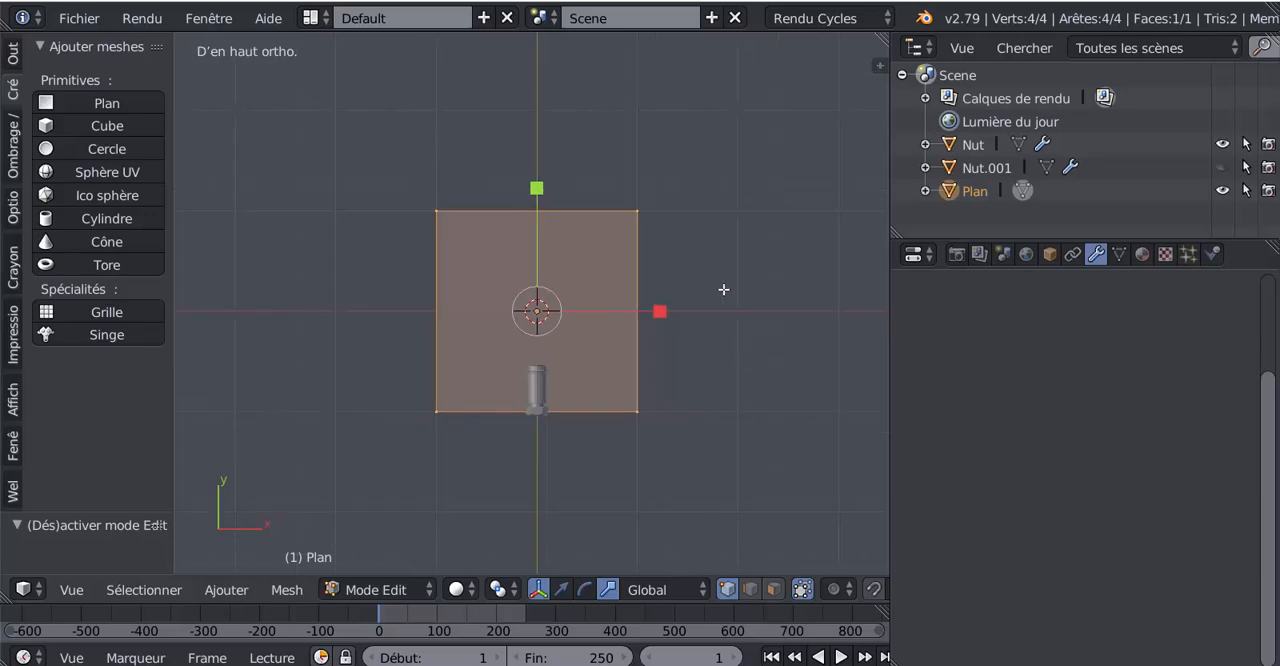
right_click(647, 205)
right_click(655, 428, "shift")
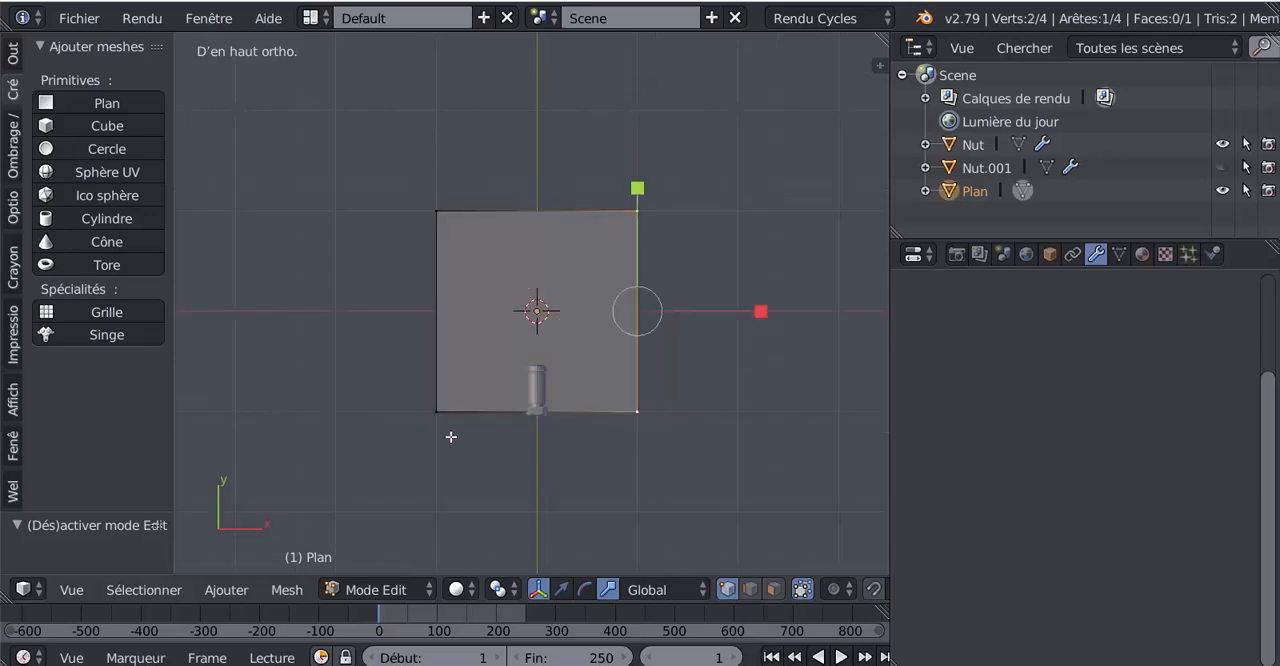
right_click(455, 418, "shift")
key("x")
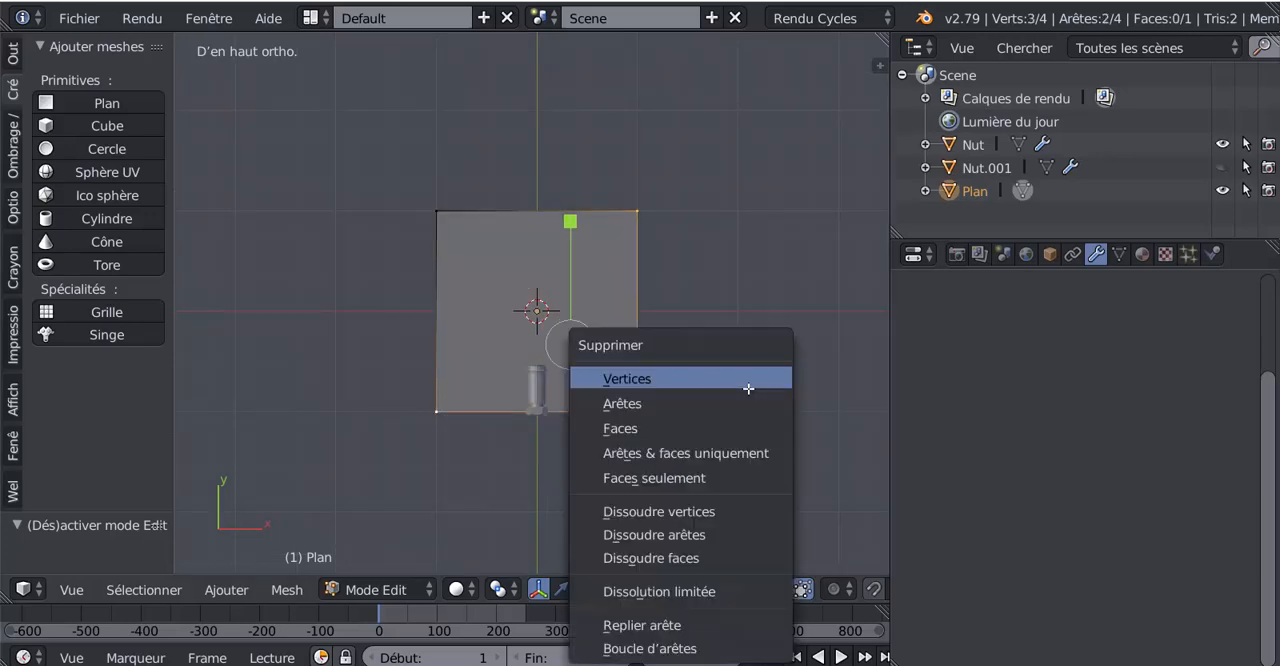
left_click(682, 378)
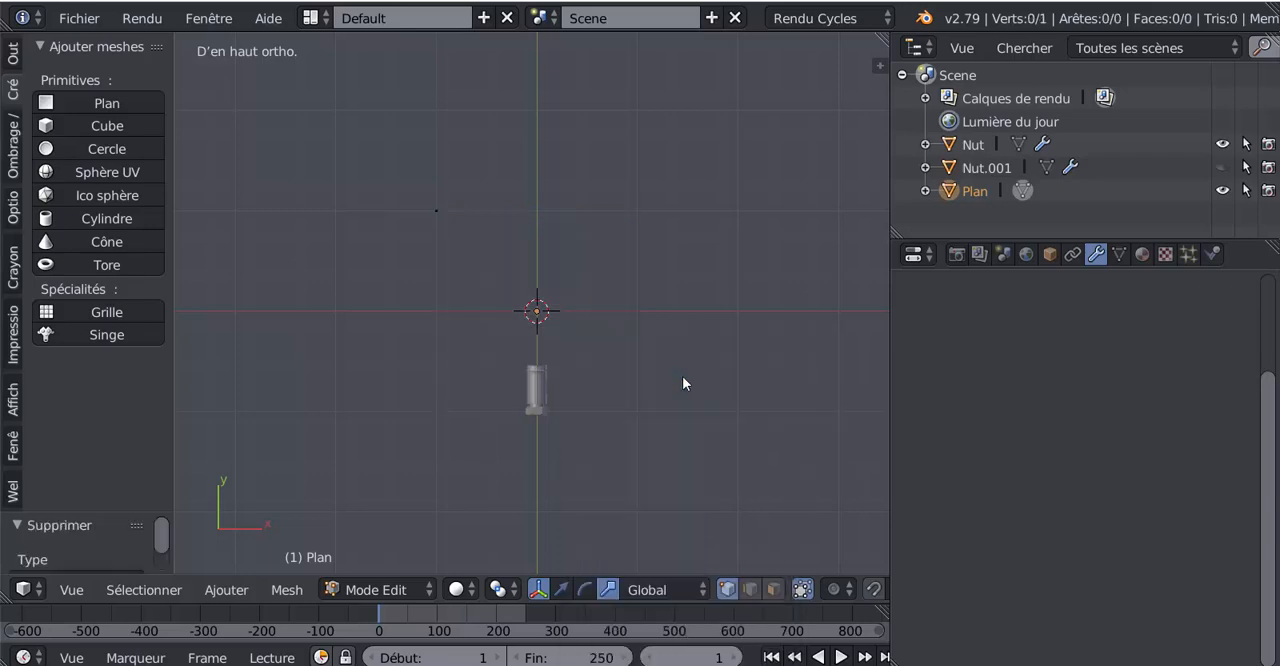
Step: Select the plane's remaining vertex and switch the 3D manipulator from scaling to translation
right_click(435, 200)
scroll(607, 310, "up", 1)
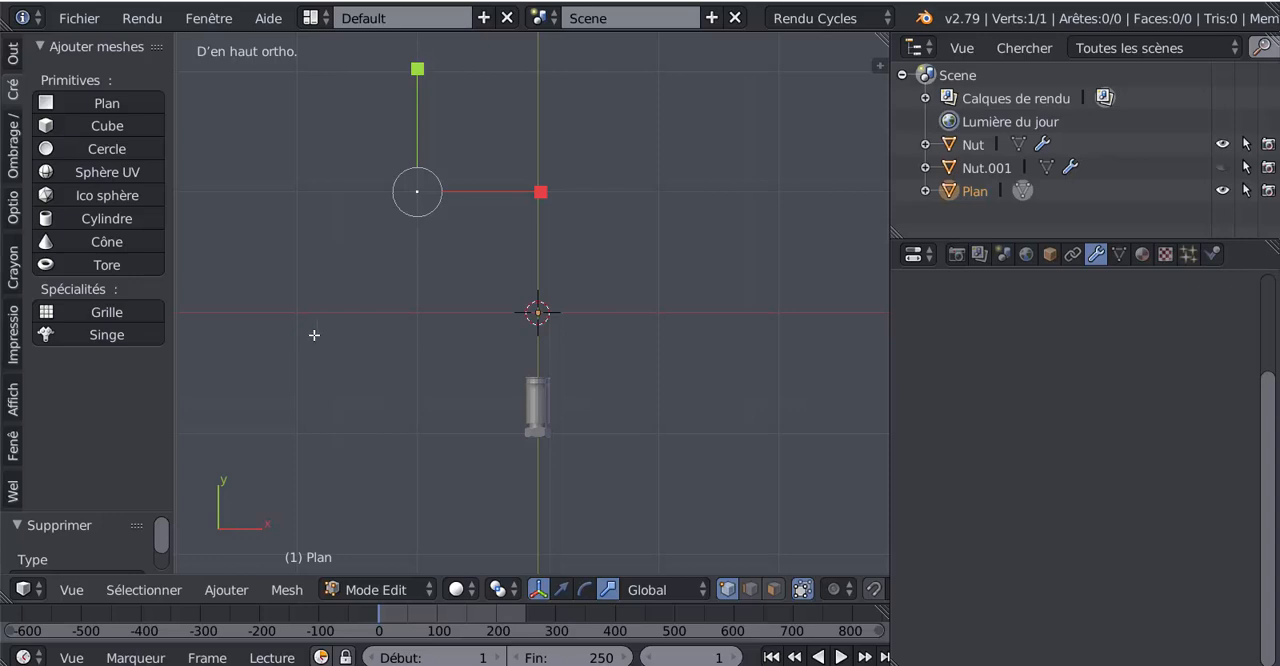
scroll(436, 322, "down", 3)
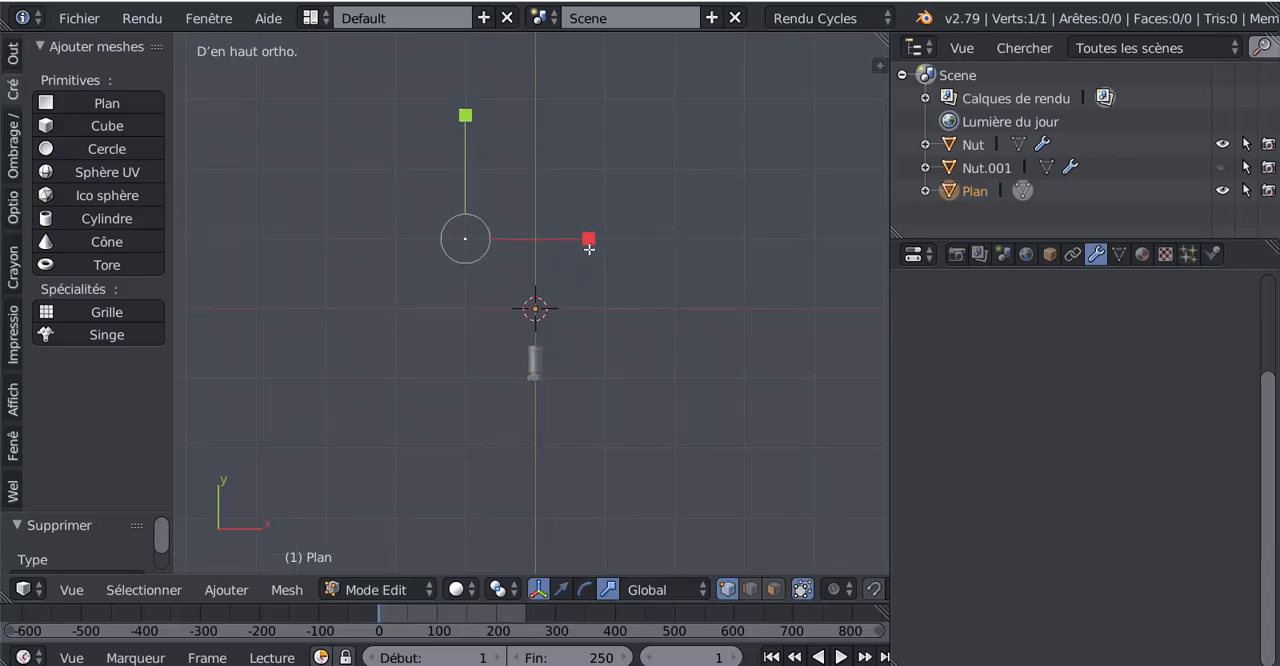
left_click(561, 590)
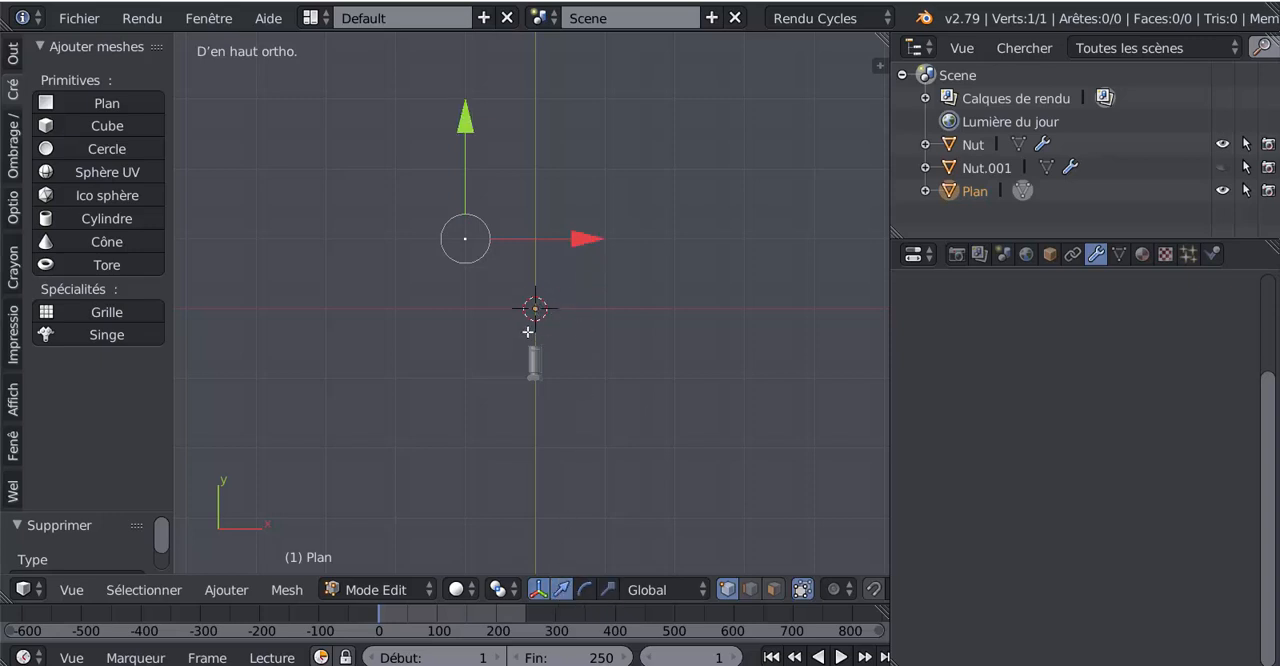
scroll(535, 307, "up", 2)
middle_click_drag(541, 307, 568, 299, "shift")
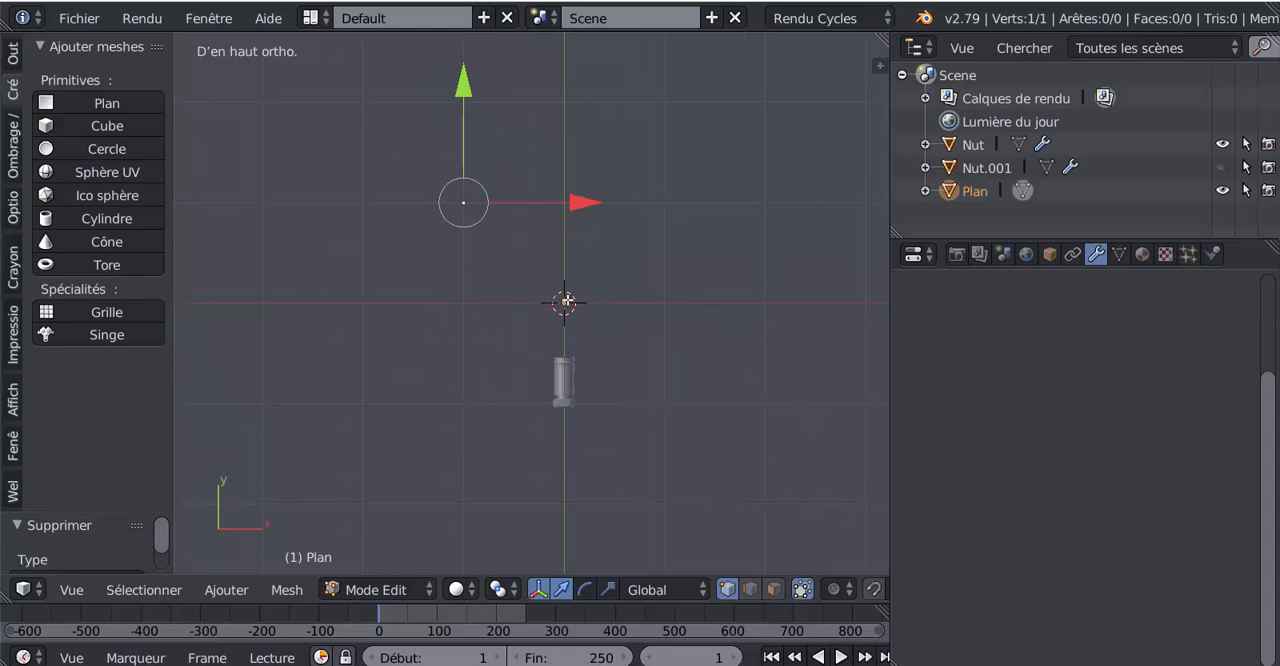
scroll(565, 318, "up", 1)
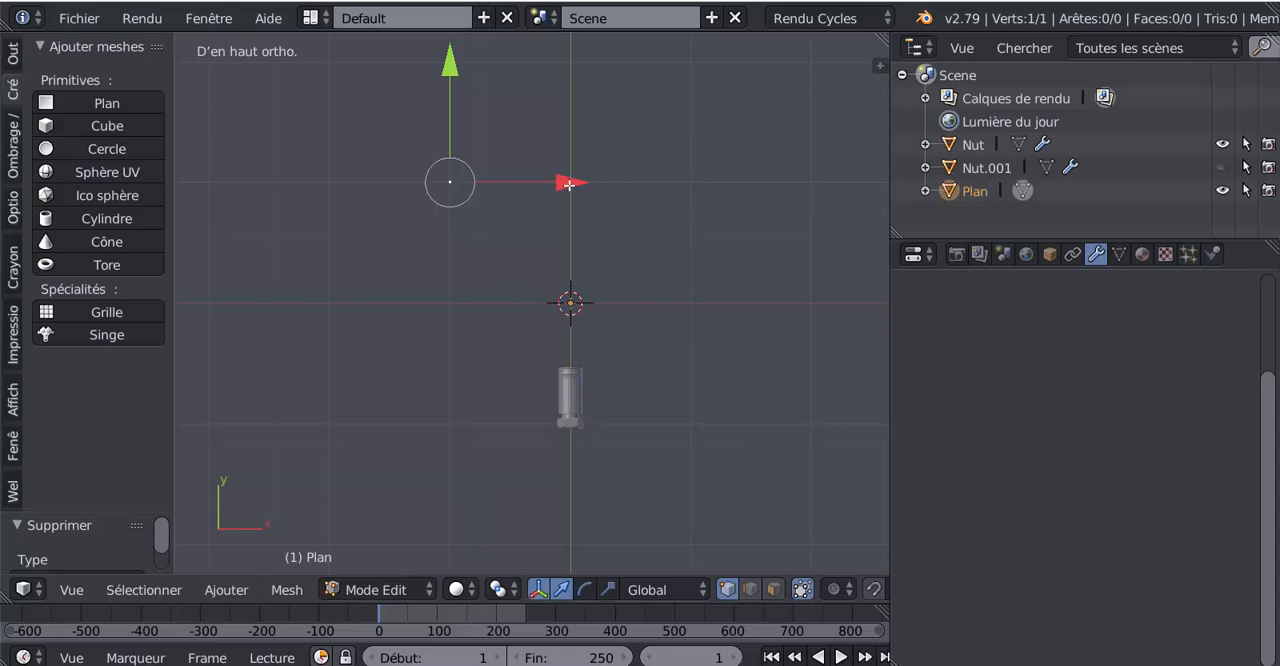
Step: Try moving the vertex along X and undo it, and try rotating the object about its origin in Object Mode
left_click_drag(569, 185, 602, 175)
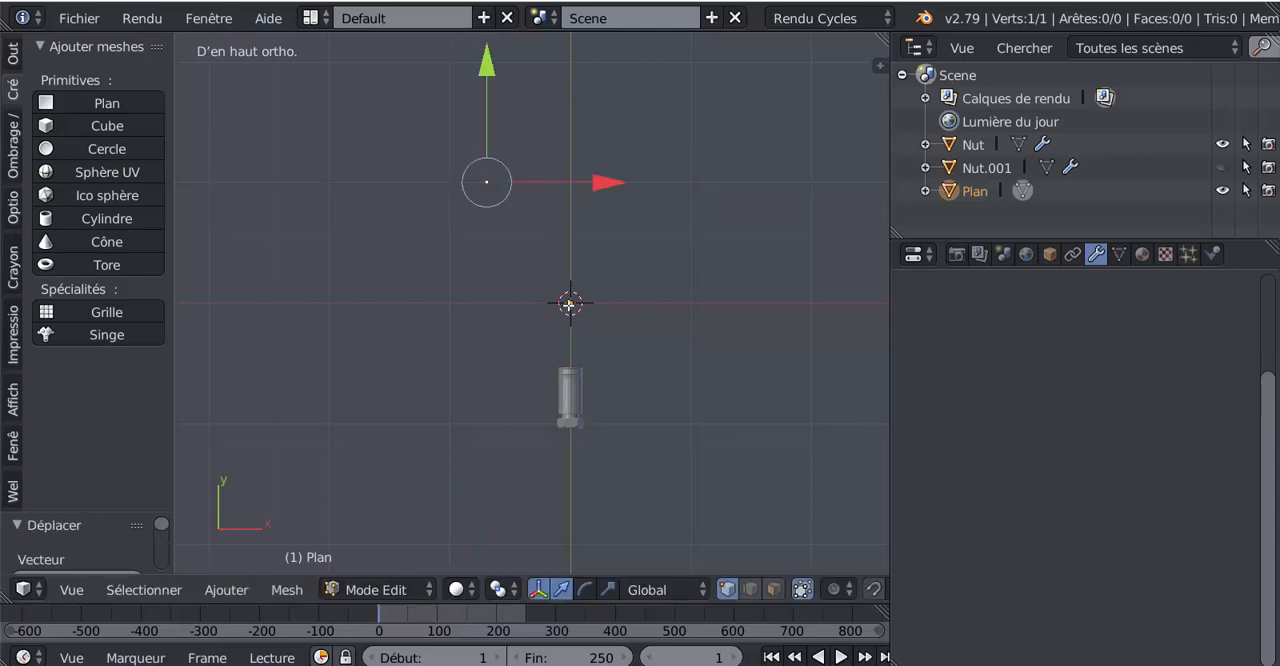
key("ctrl+z")
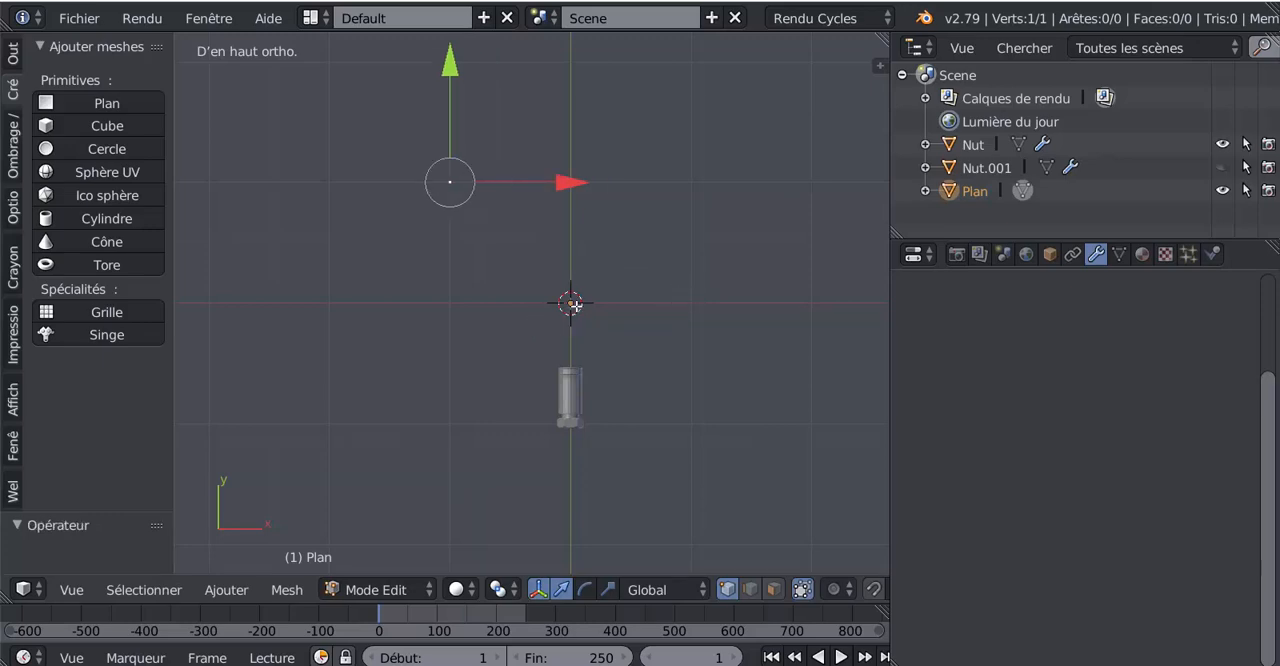
key("Tab")
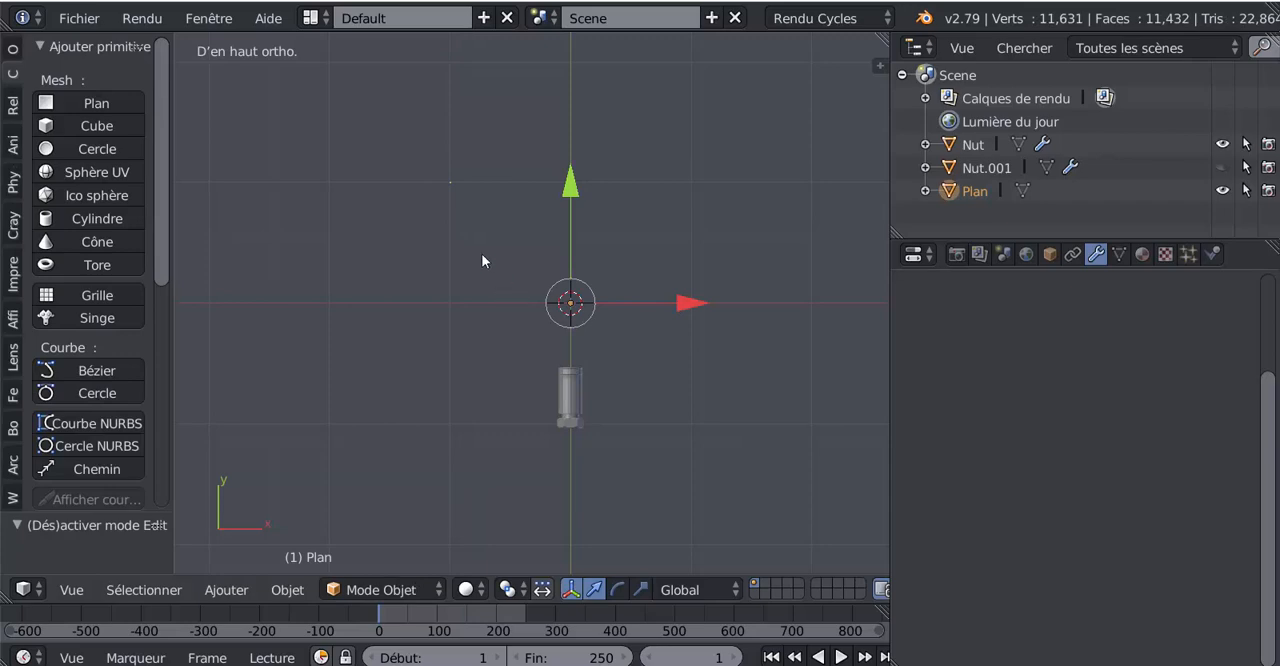
key("Tab")
key("Tab")
key("r")
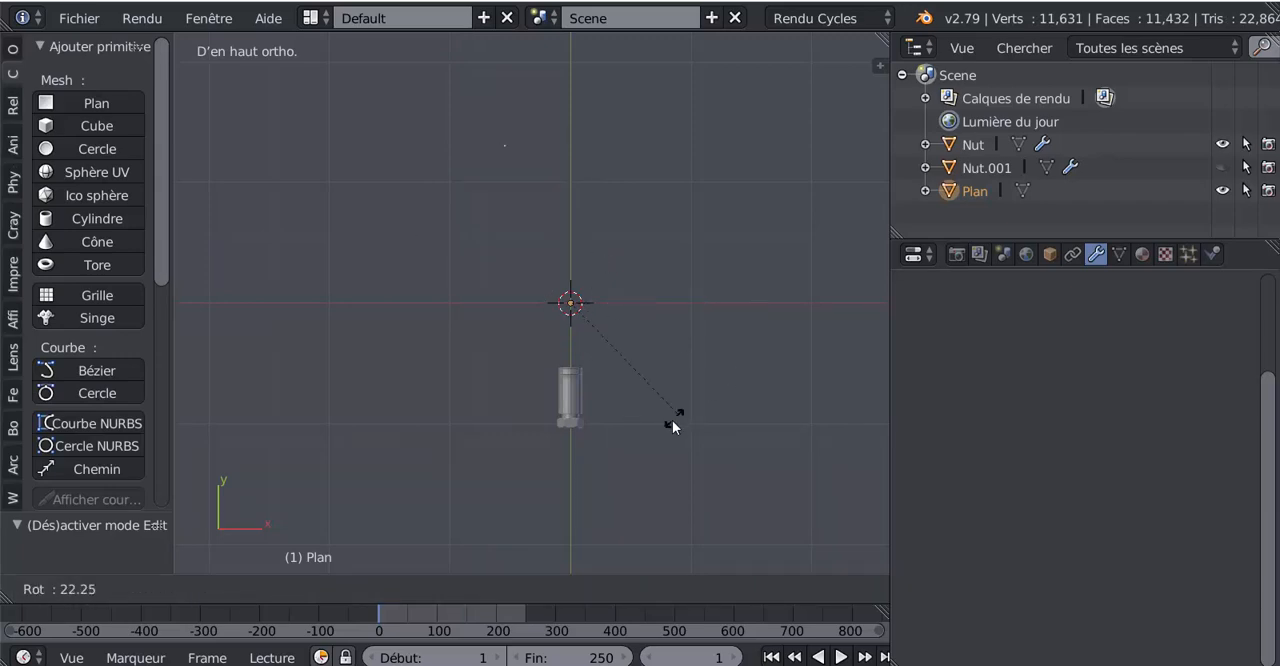
key("Escape")
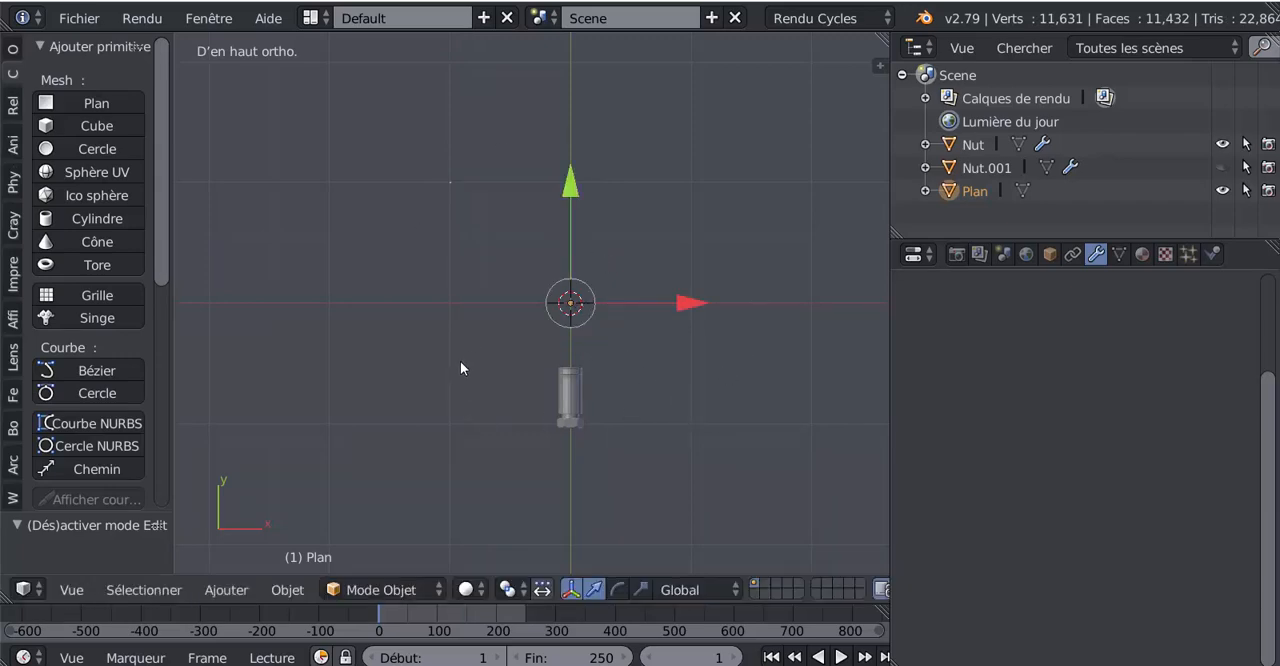
Step: Set the single-vertex plane object's origin to its geometry in Object Mode
key("Tab")
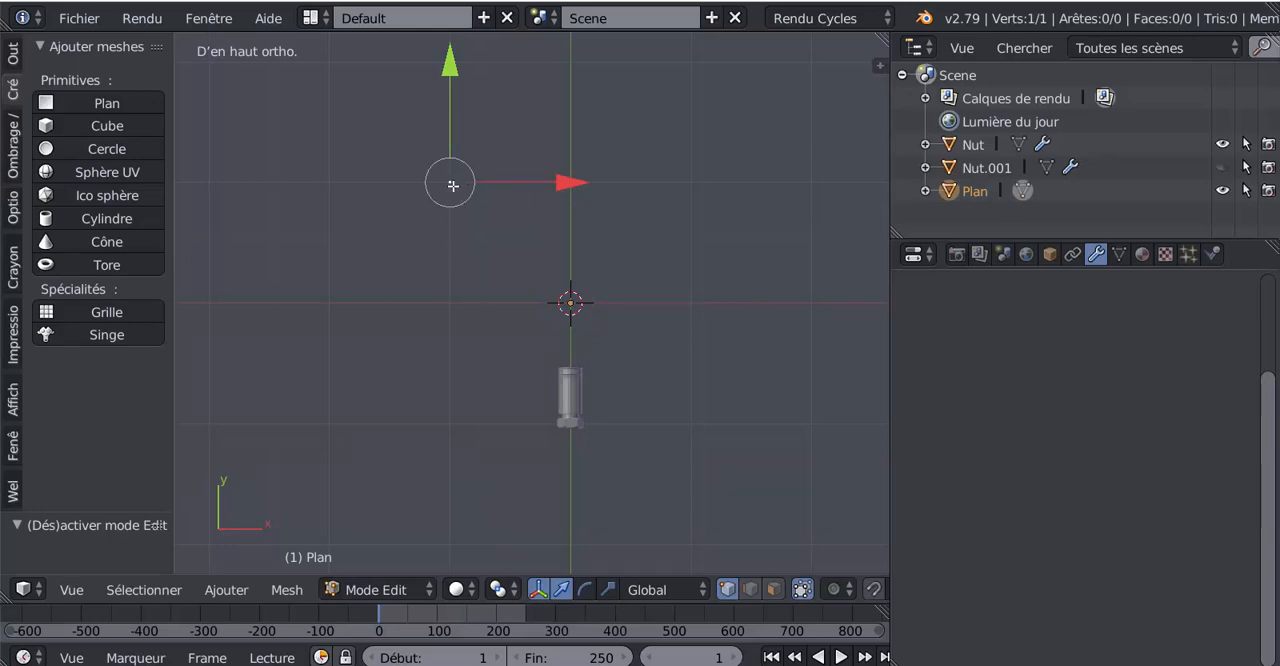
left_click(14, 56)
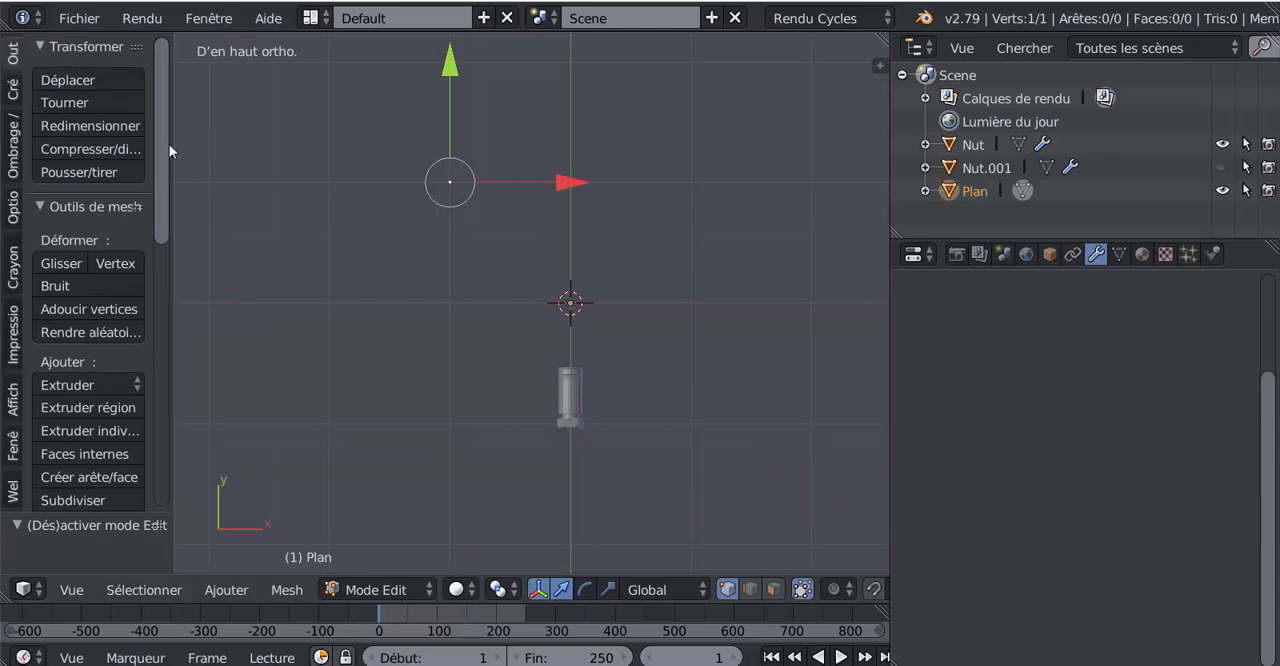
scroll(172, 205, "down", 5)
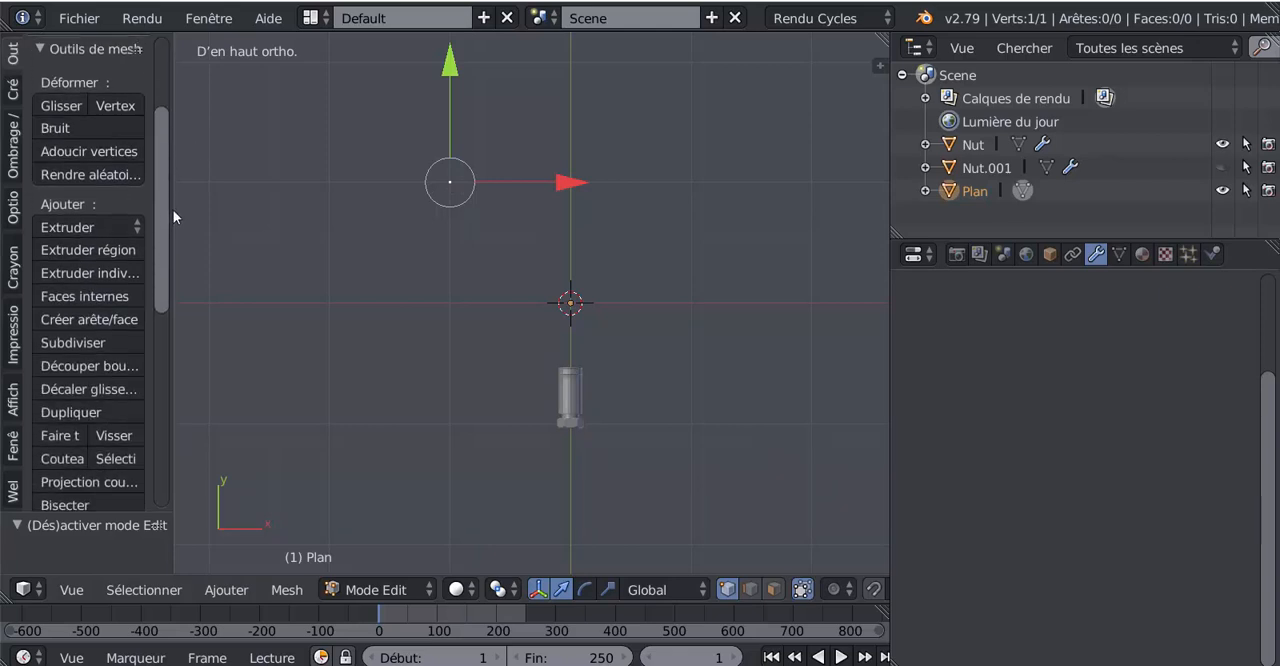
scroll(173, 212, "up", 1)
key("Tab")
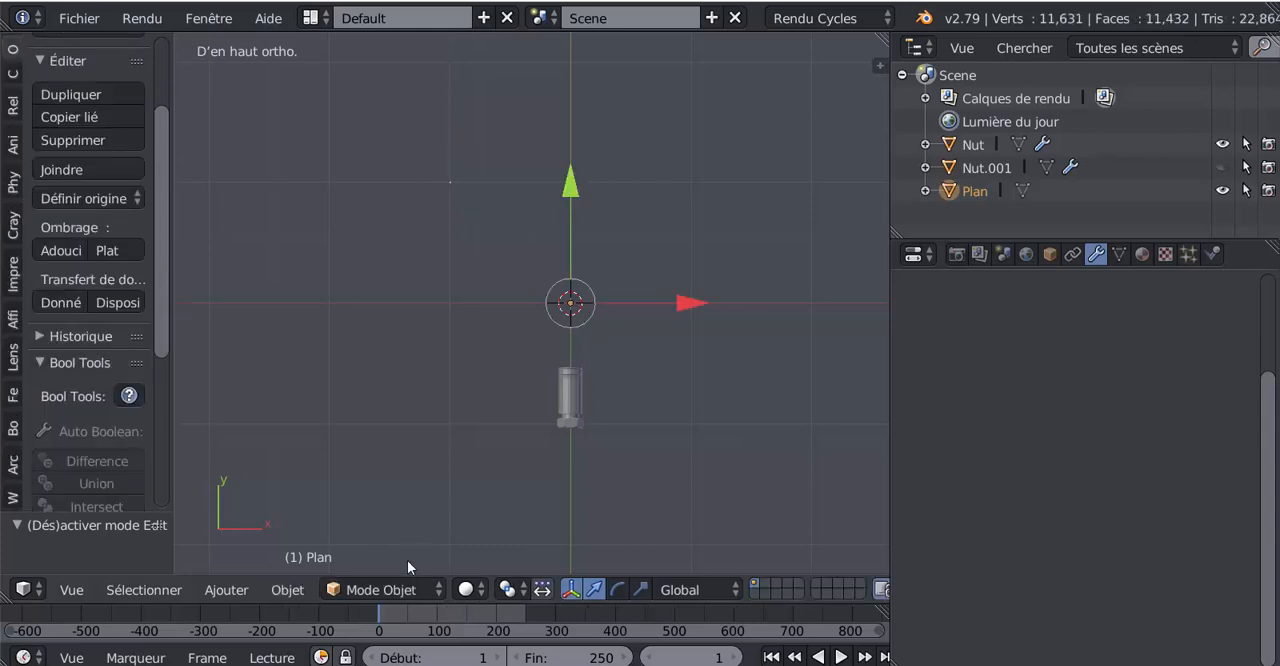
left_click(61, 198)
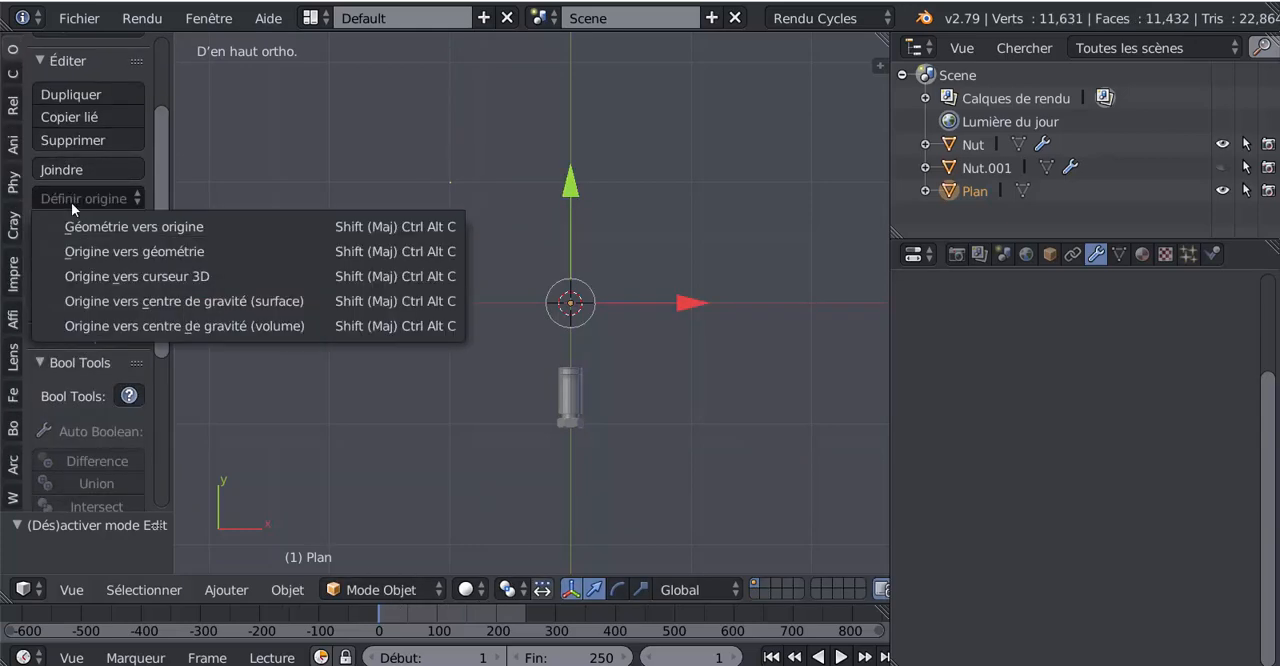
left_click(205, 254)
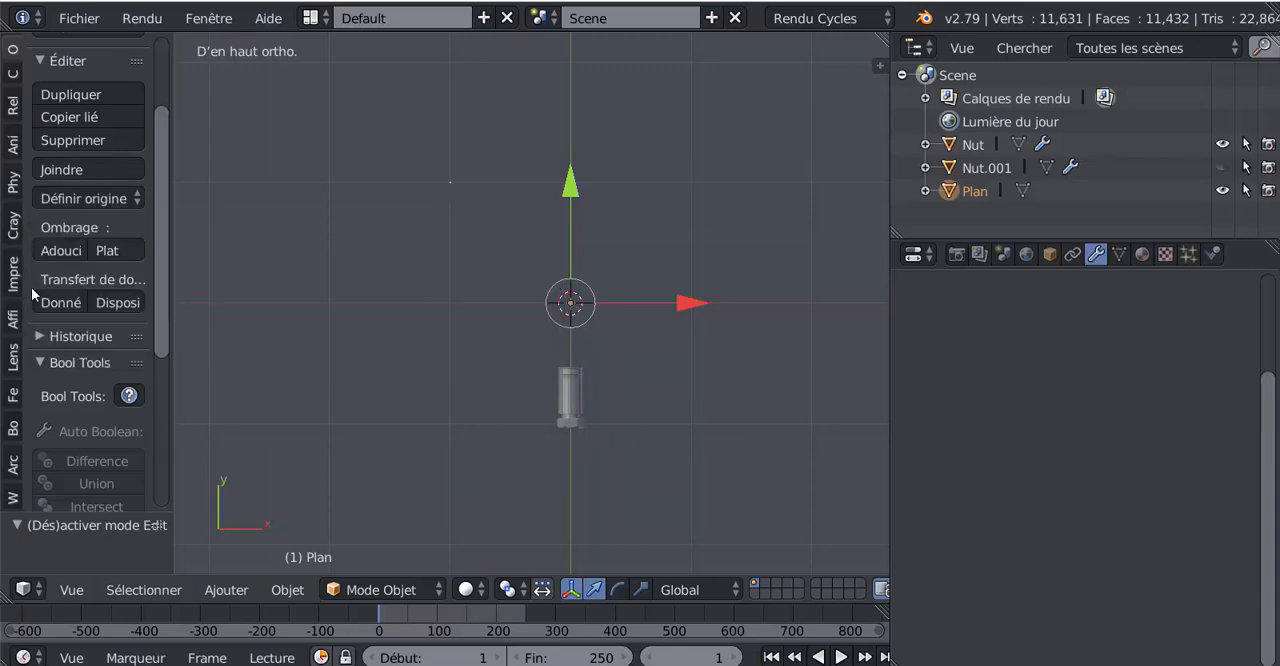
left_click(98, 199)
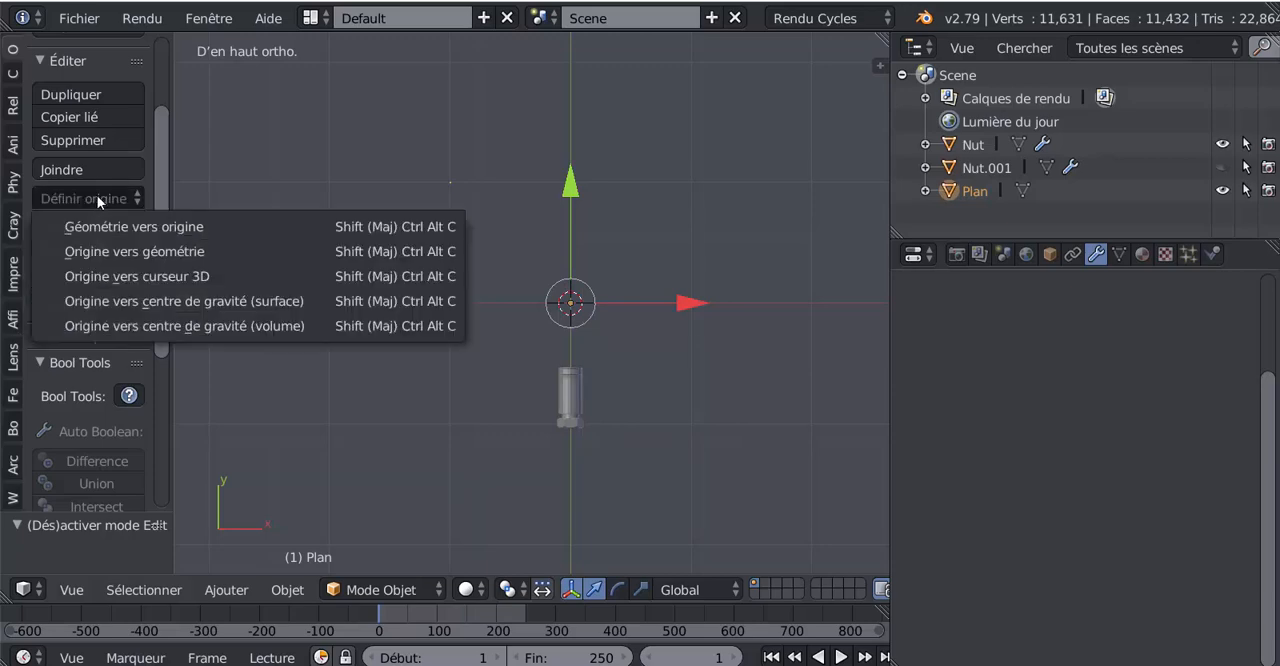
left_click(112, 251)
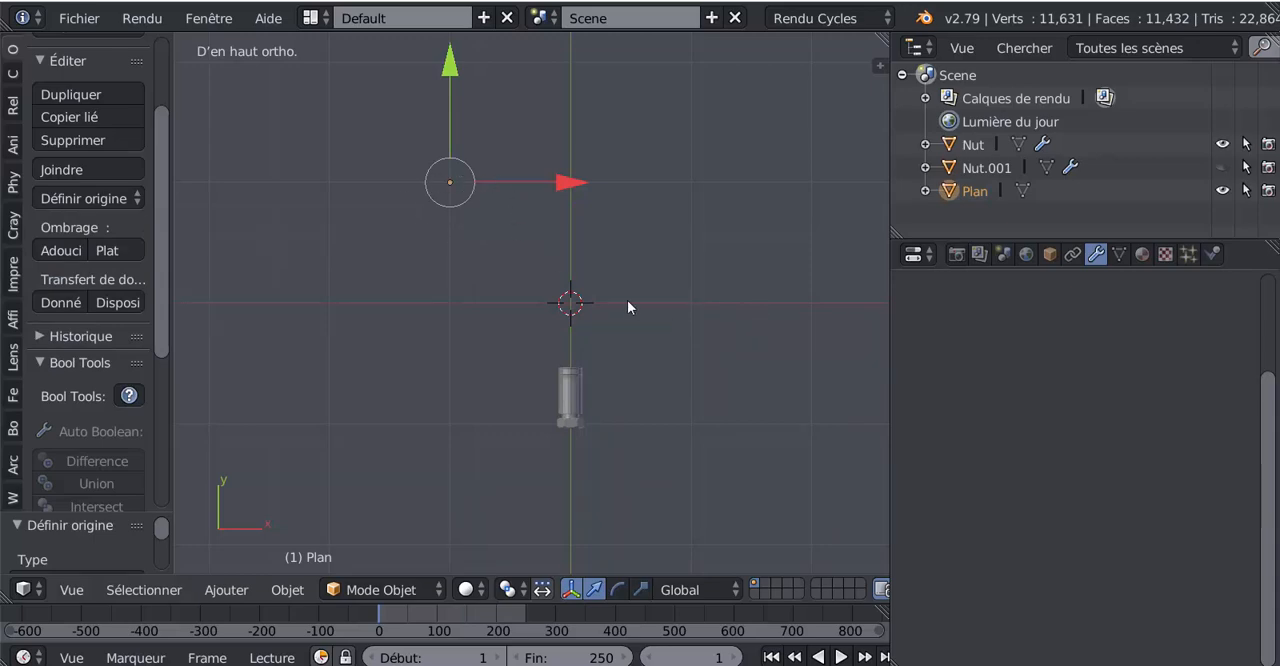
key("Tab")
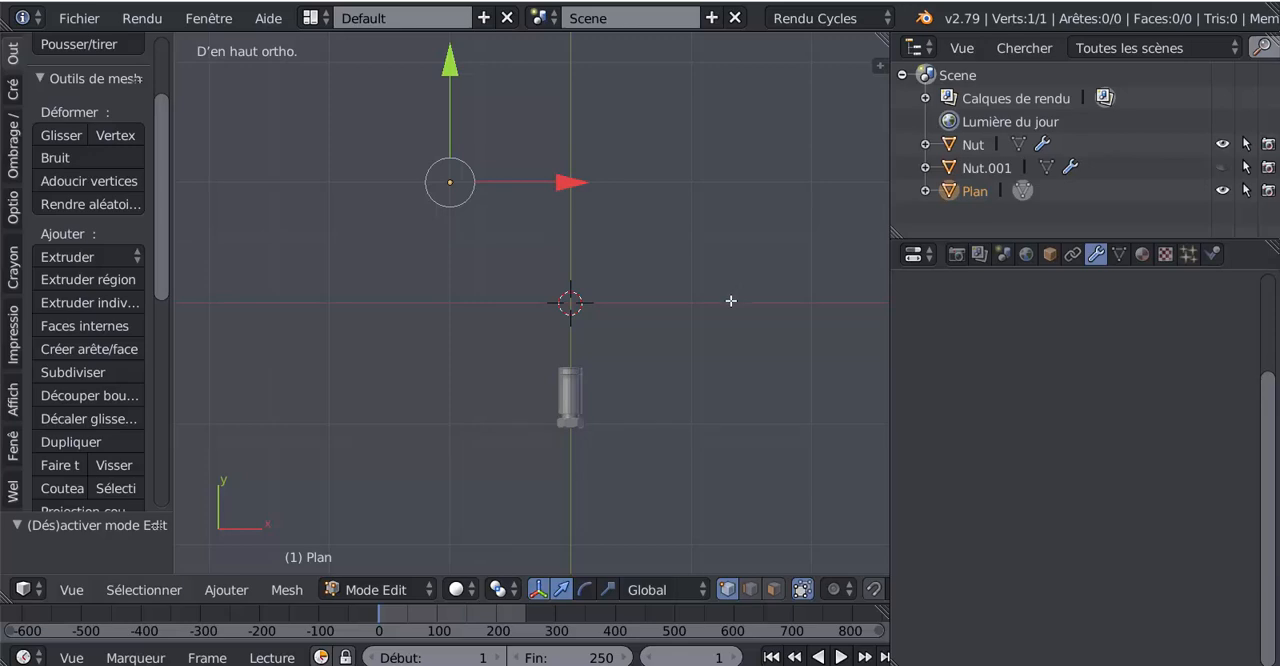
key("Tab")
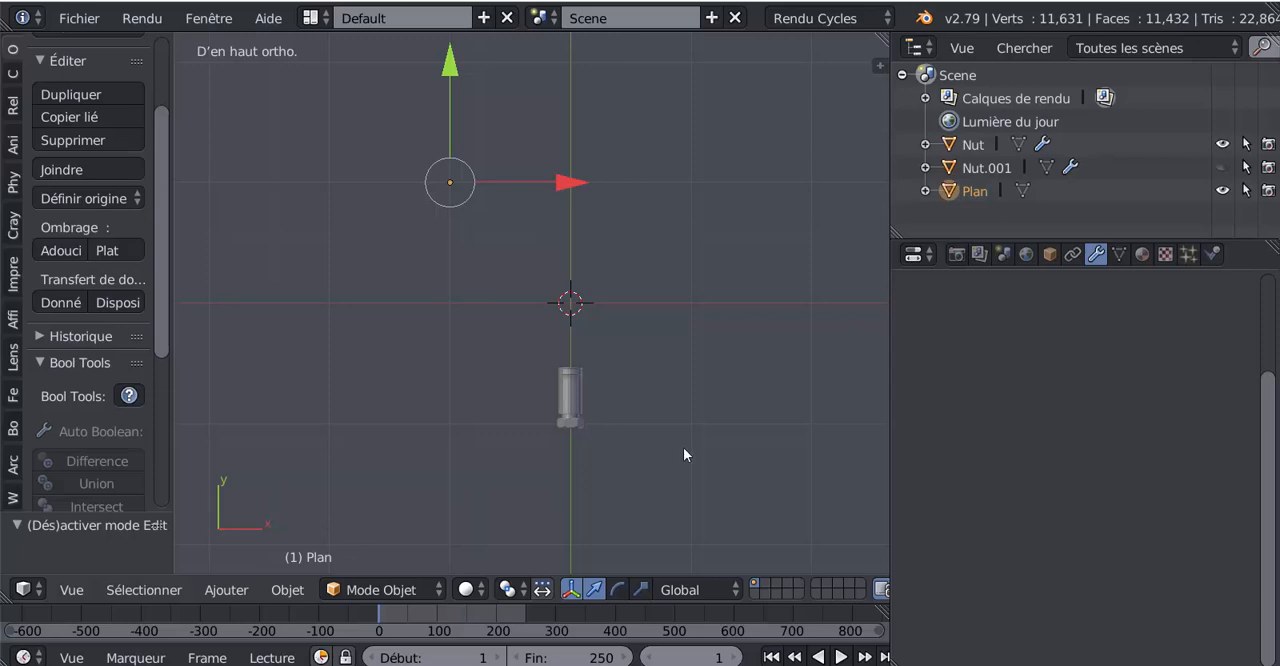
Step: Snap the single-vertex plane object to the 3D cursor with the offset option
key("shift+s")
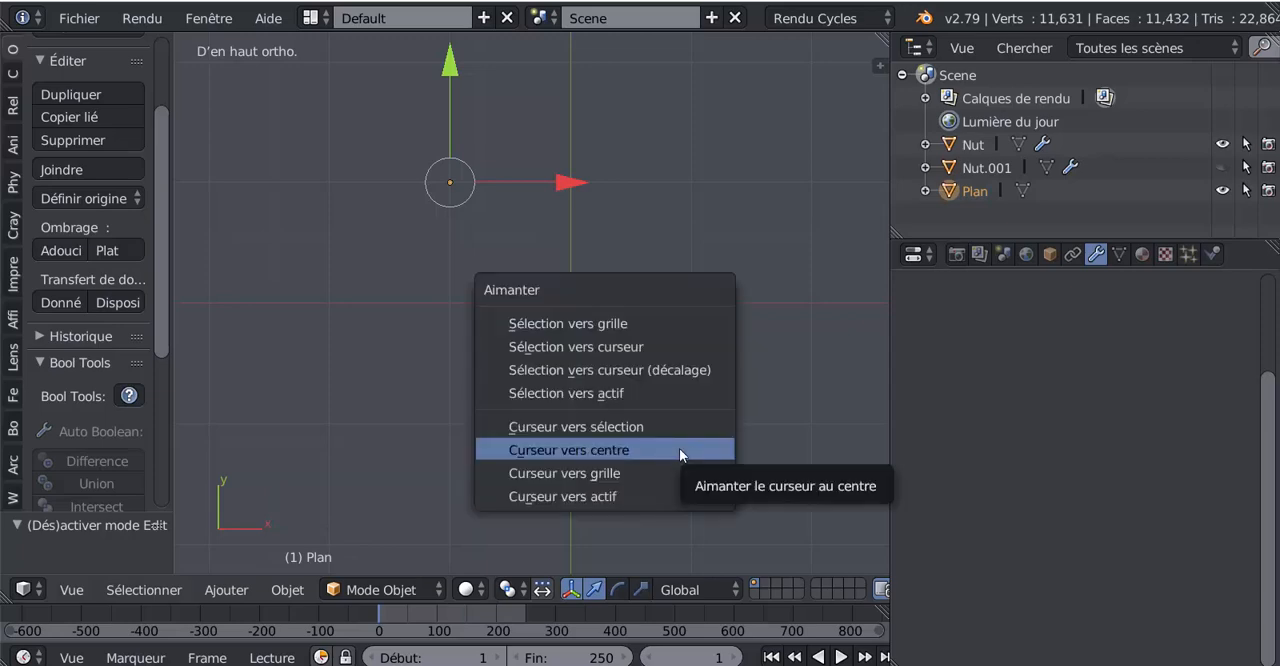
left_click(638, 370)
scroll(639, 370, "up", 2)
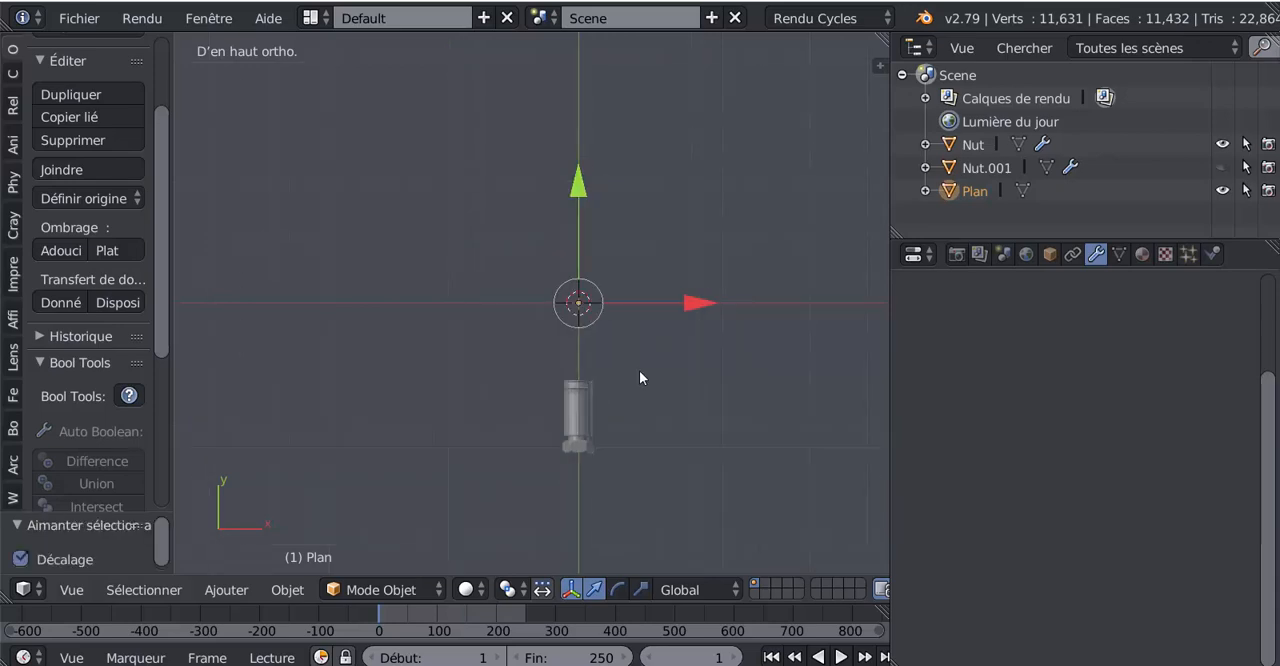
middle_click_drag(645, 368, 620, 402, "shift")
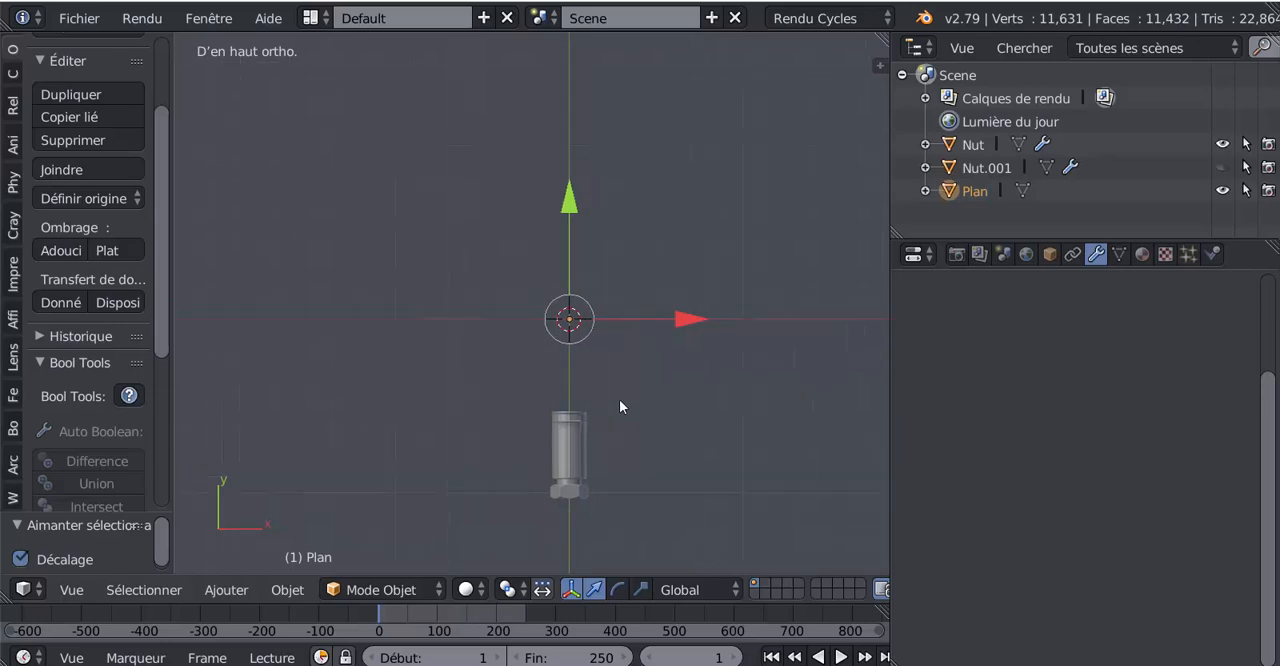
Step: In Edit Mode, extrude the vertex four times to draw the hose path's left side, leaning up-left from the origin and rising straight up
key("Tab")
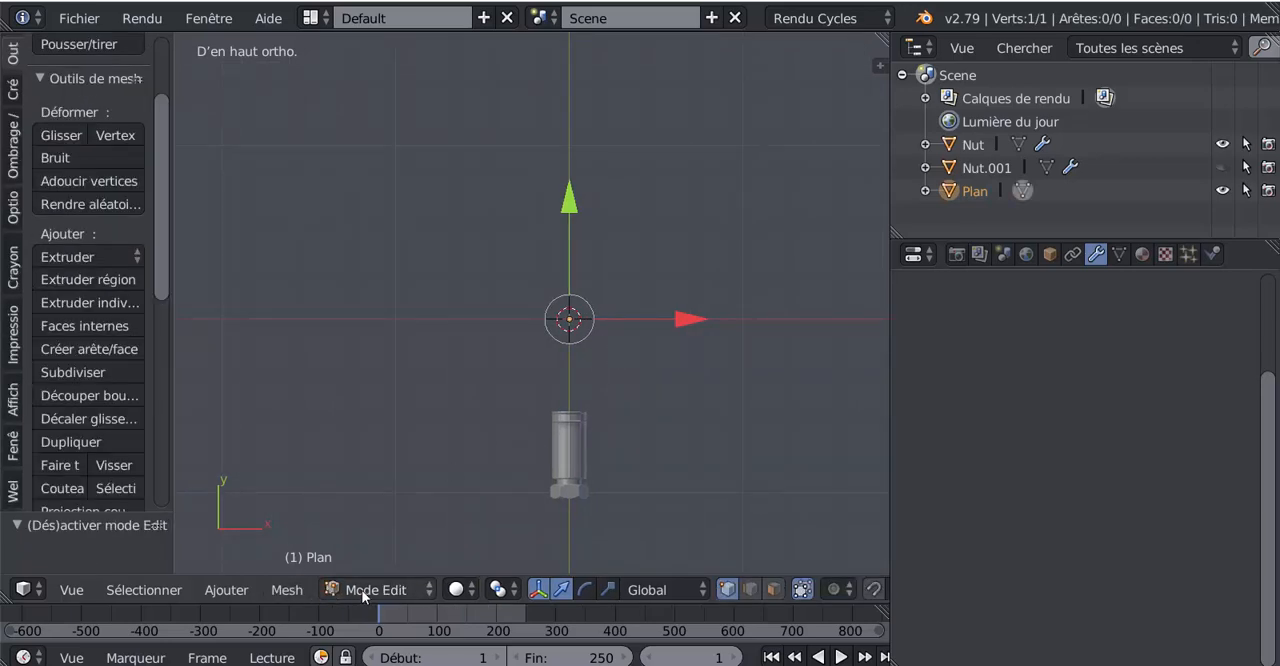
scroll(674, 465, "down", 2)
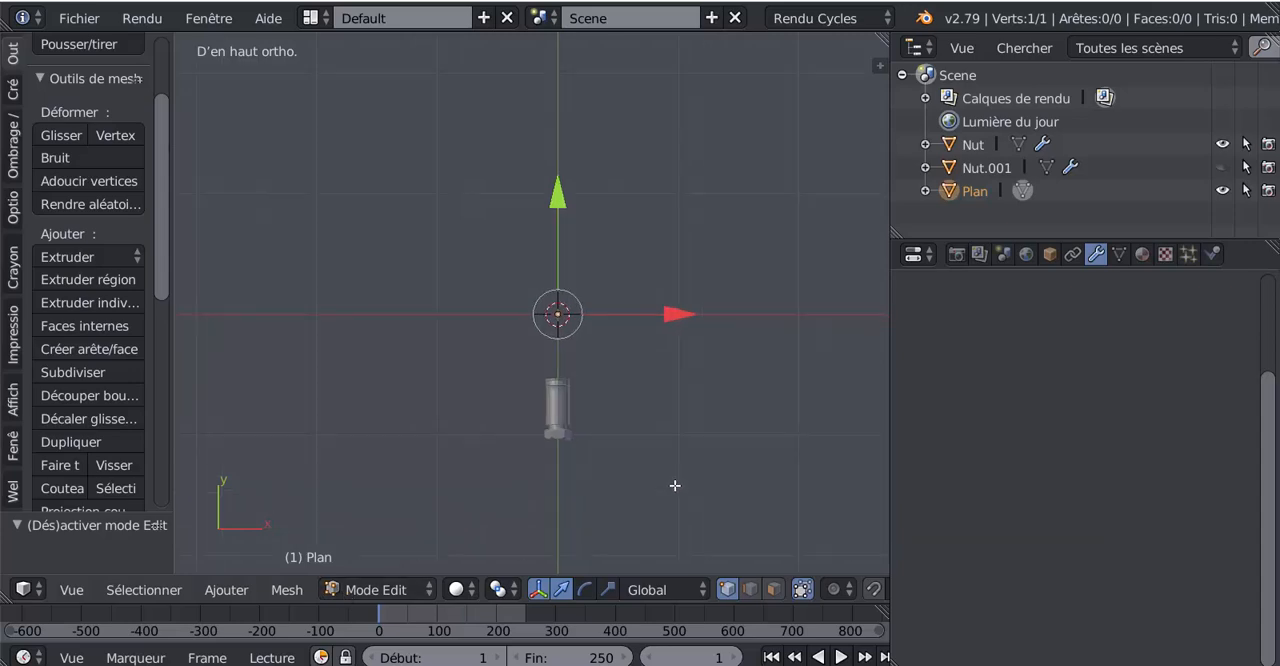
key("e")
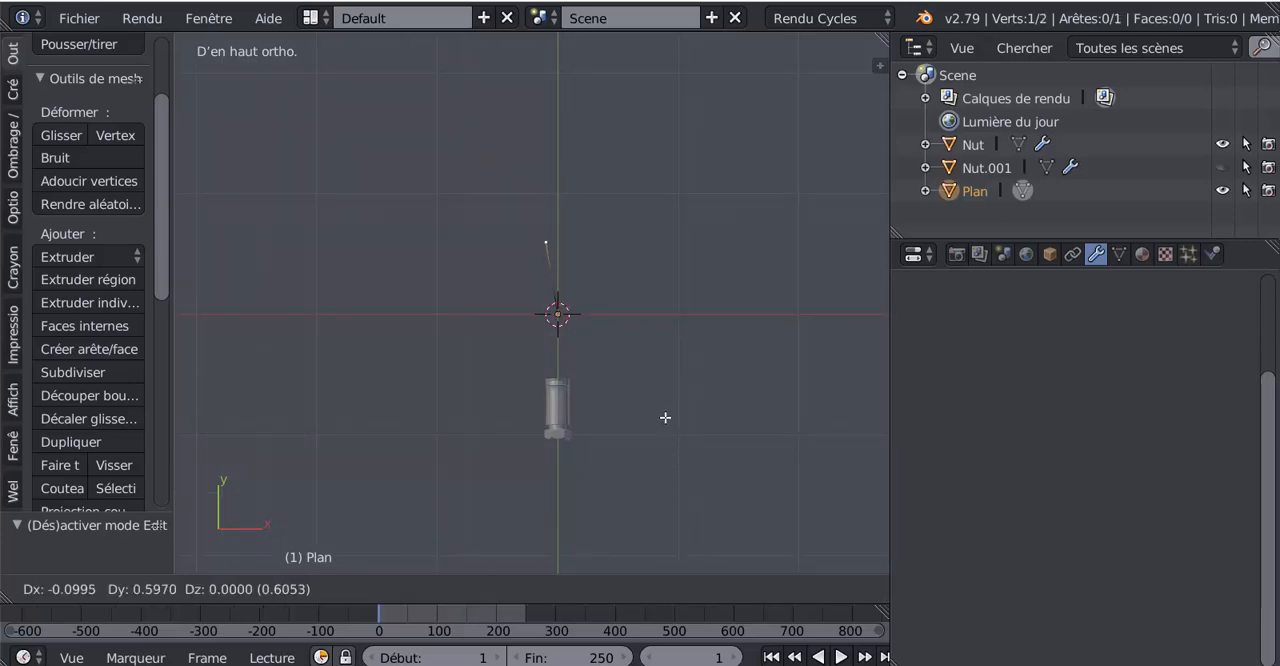
left_click(665, 419)
scroll(665, 419, "down", 3)
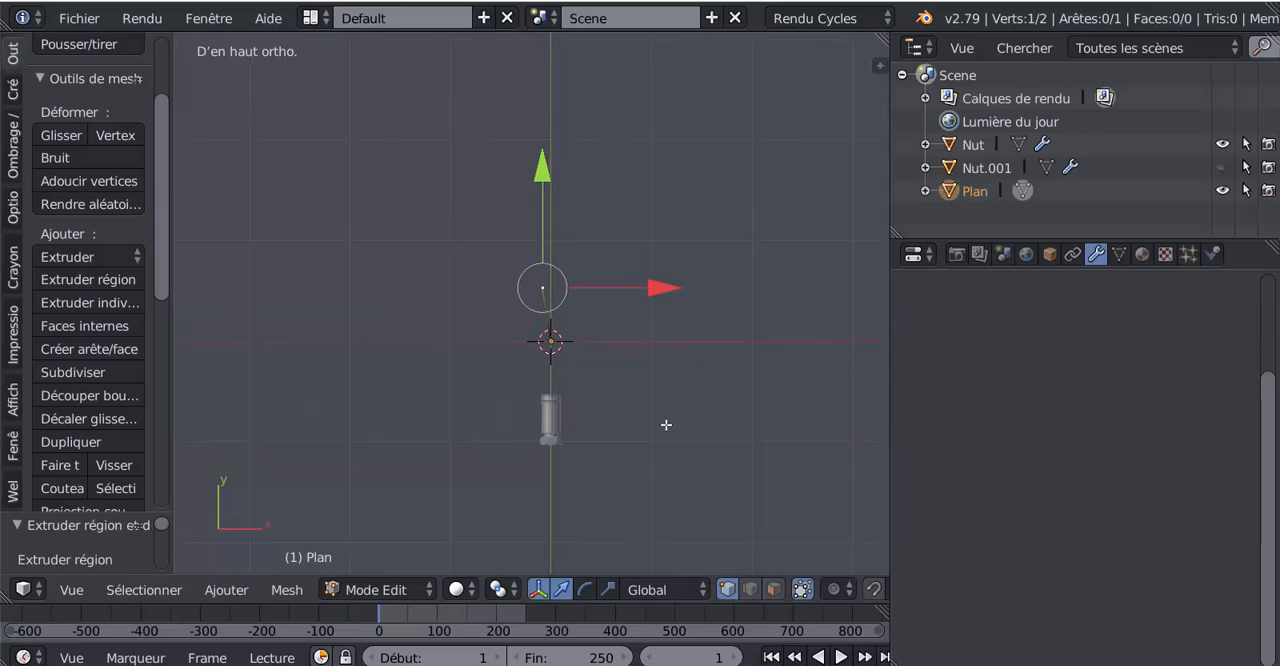
scroll(628, 420, "up", 1)
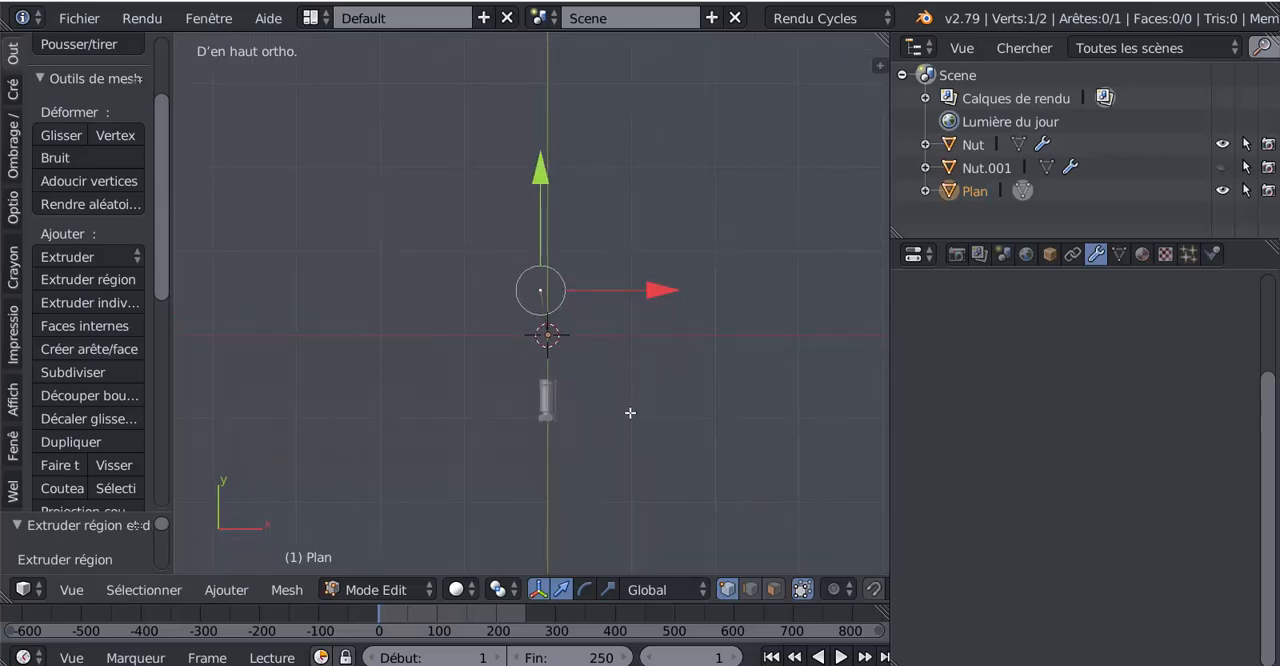
key("e")
left_click(607, 344)
key("e")
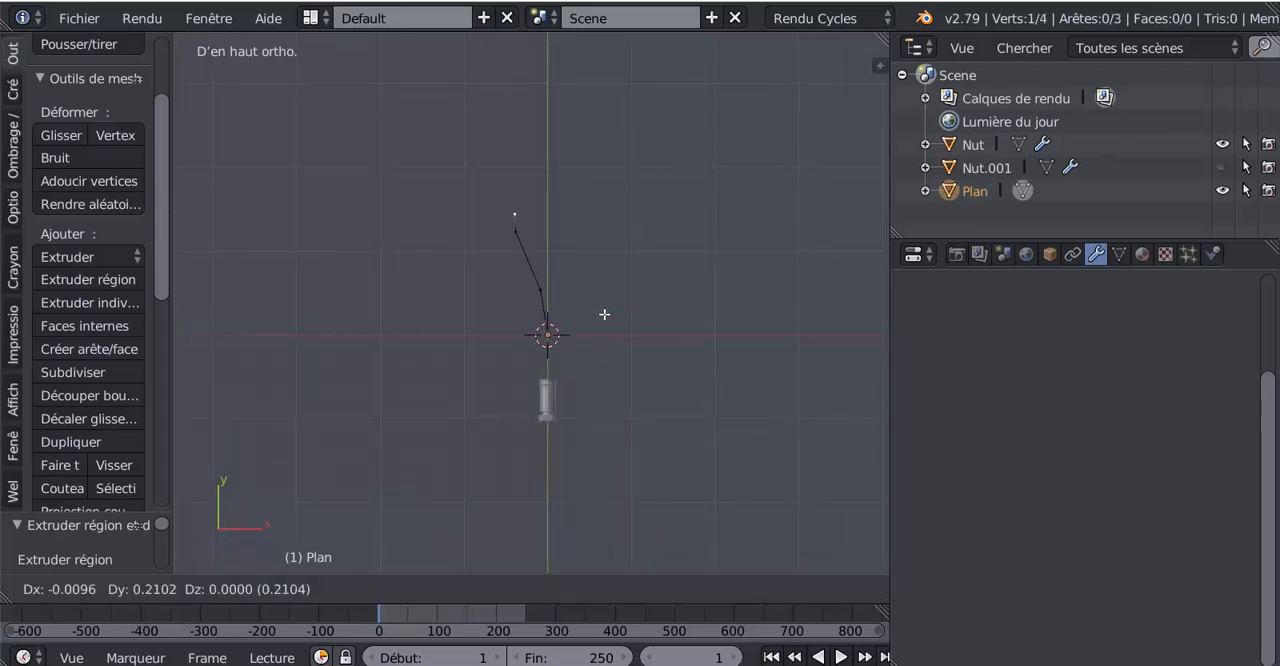
left_click(608, 286)
key("e")
left_click(609, 223)
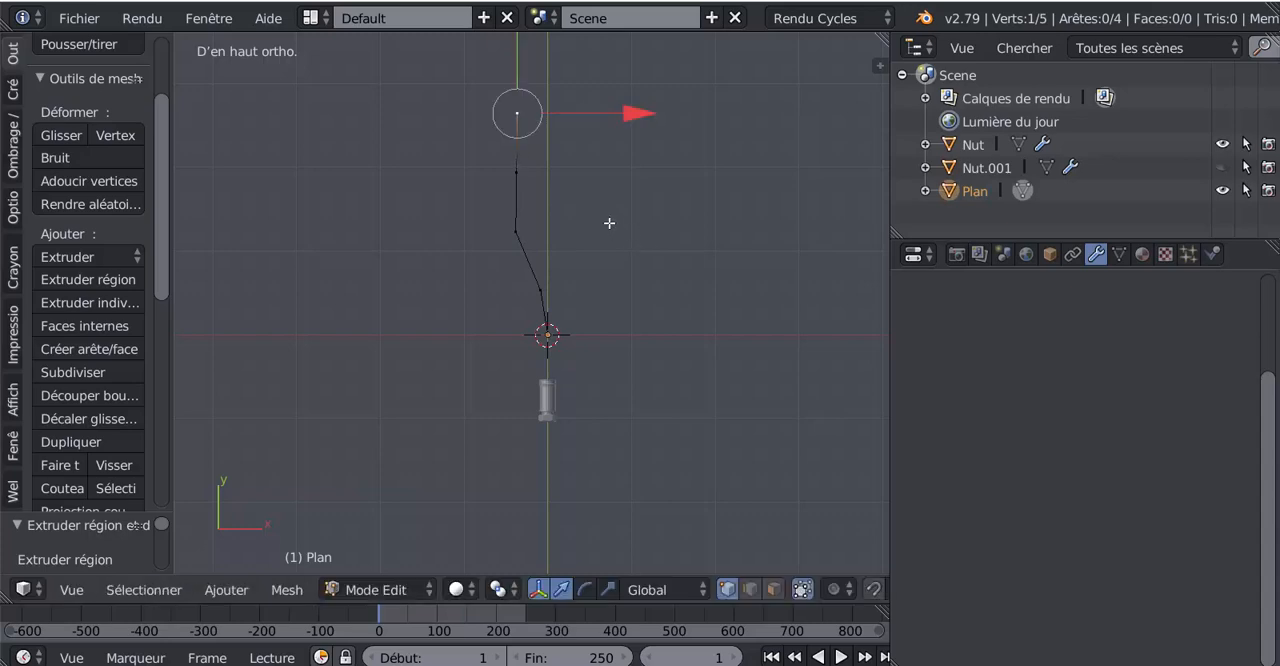
Step: Extrude five more vertices from the path's end, rounding the upper-left corner and running horizontally to the right along X
key("e")
left_click(624, 196)
key("e")
left_click(672, 181)
key("e")
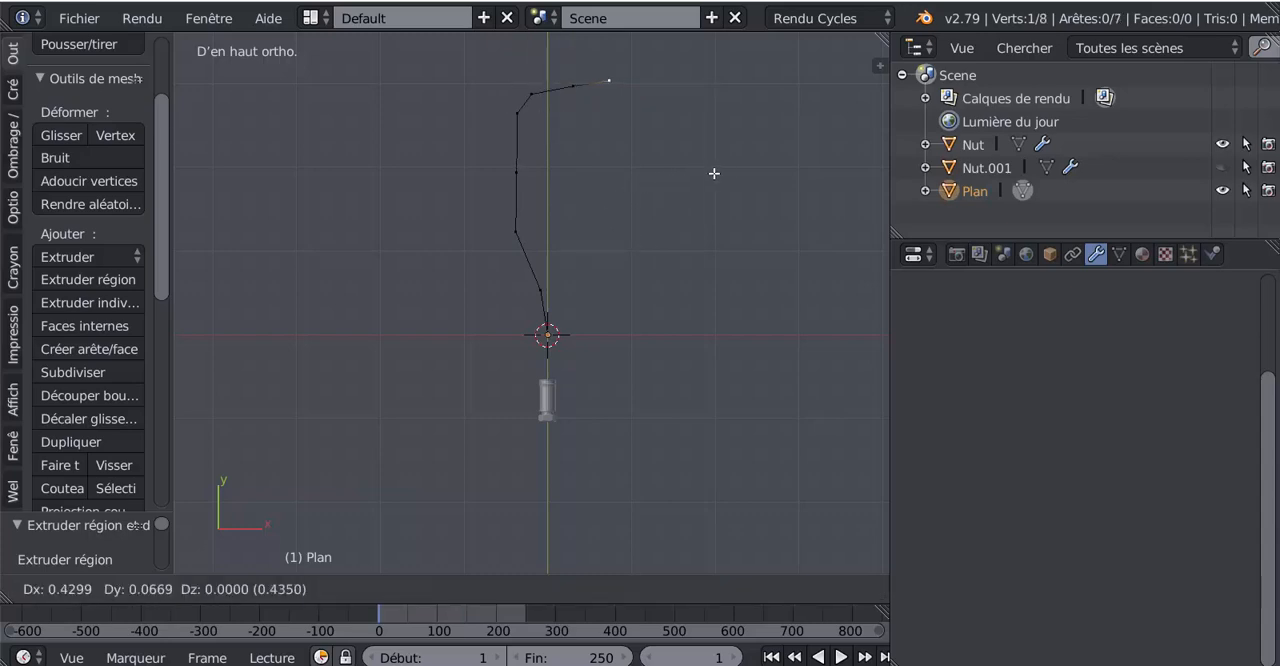
left_click(798, 181)
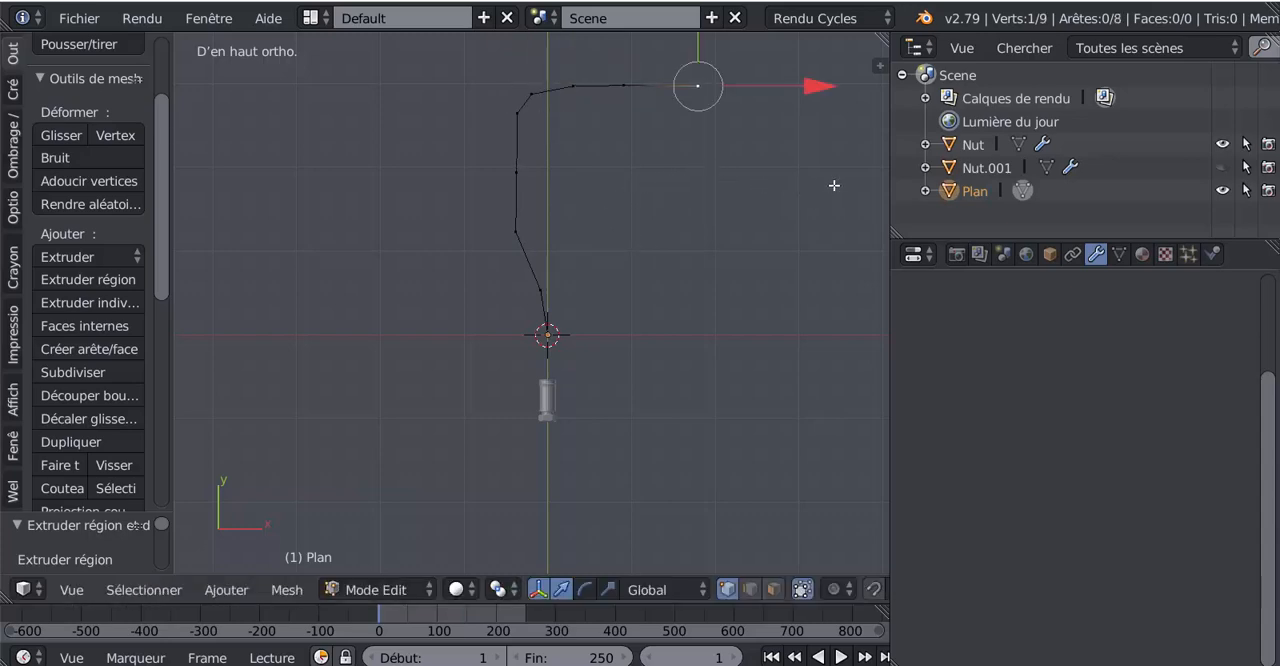
scroll(806, 231, "down", 4)
scroll(714, 266, "up", 1)
key("e")
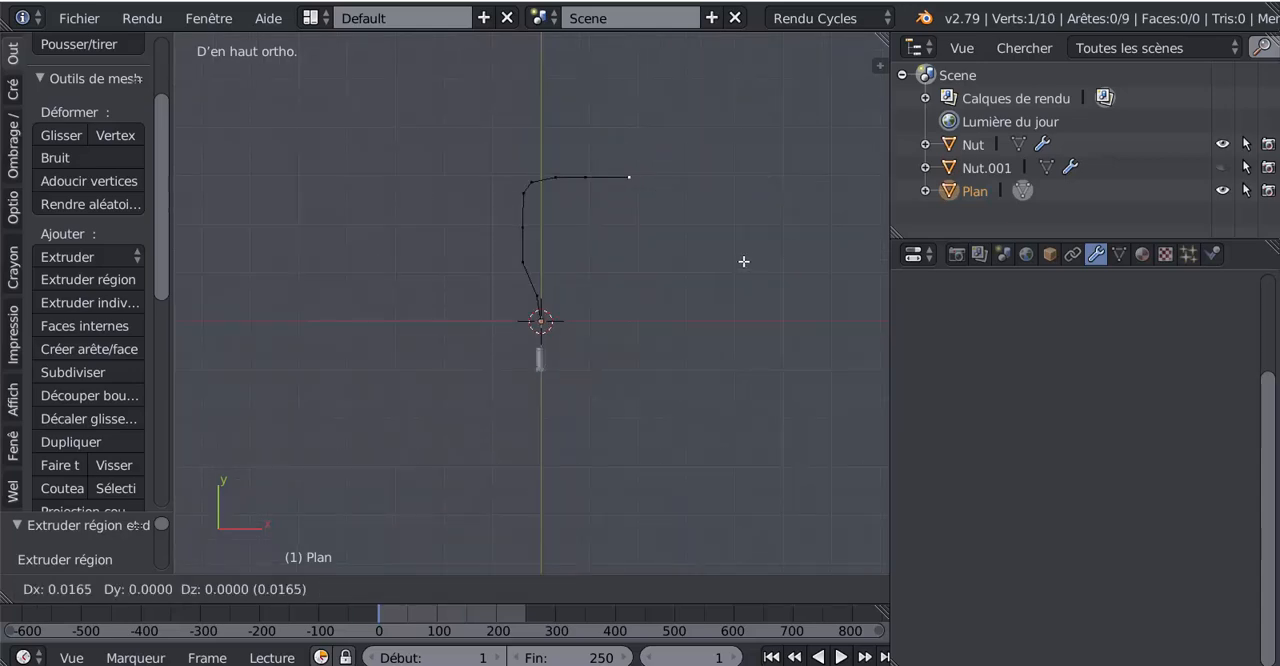
left_click(773, 263)
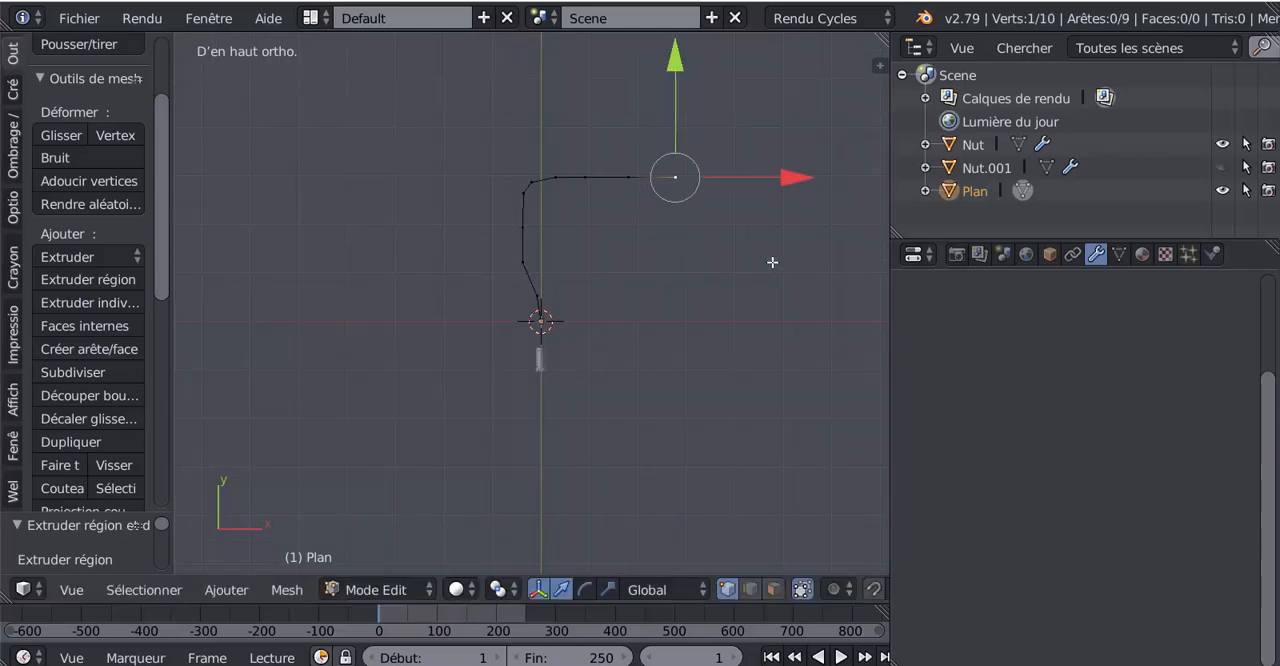
Step: Extrude three more vertices from the path's end to round the upper-right corner and head straight down
key("e")
left_click(804, 275)
key("e")
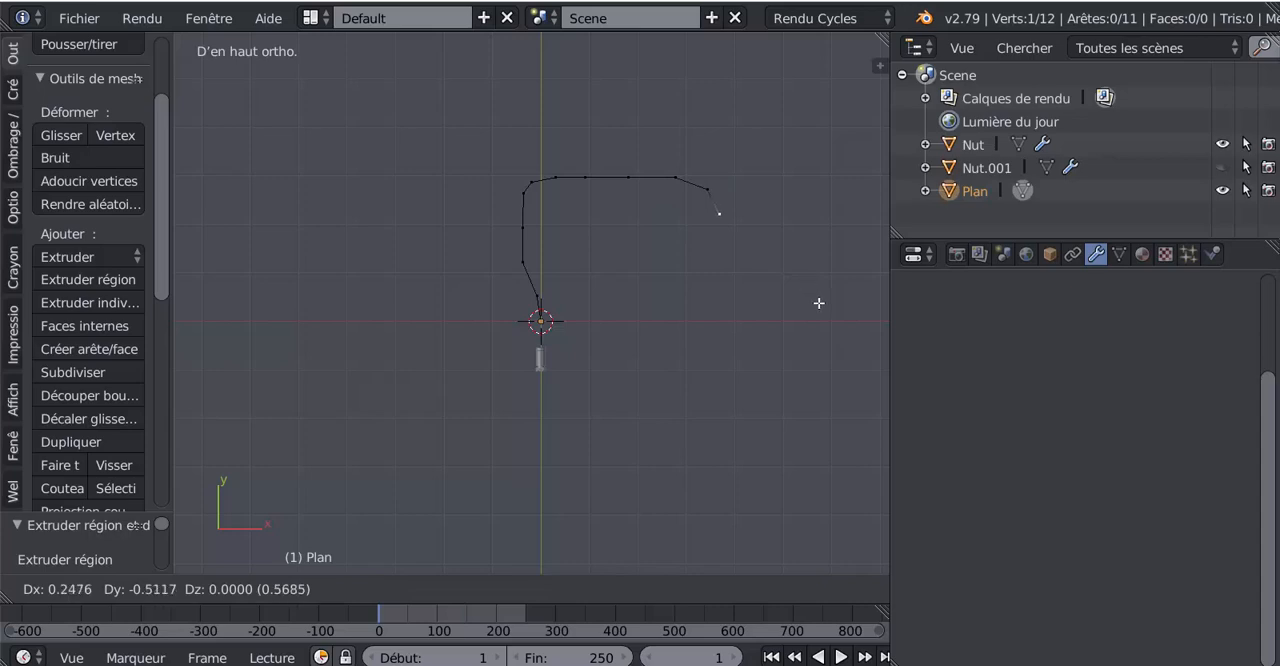
left_click(822, 310)
key("e")
left_click(822, 345)
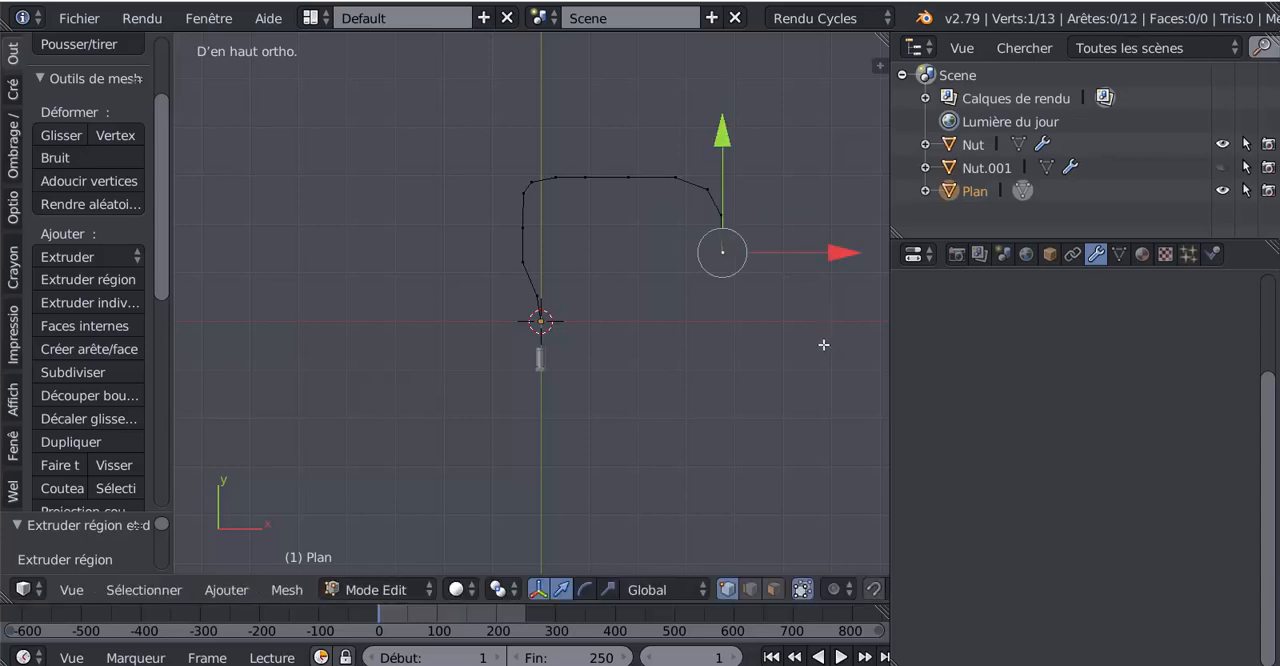
Step: Move the path's last vertex down along Y by about 0.4 units
middle_click_drag(828, 345, 772, 317, "shift")
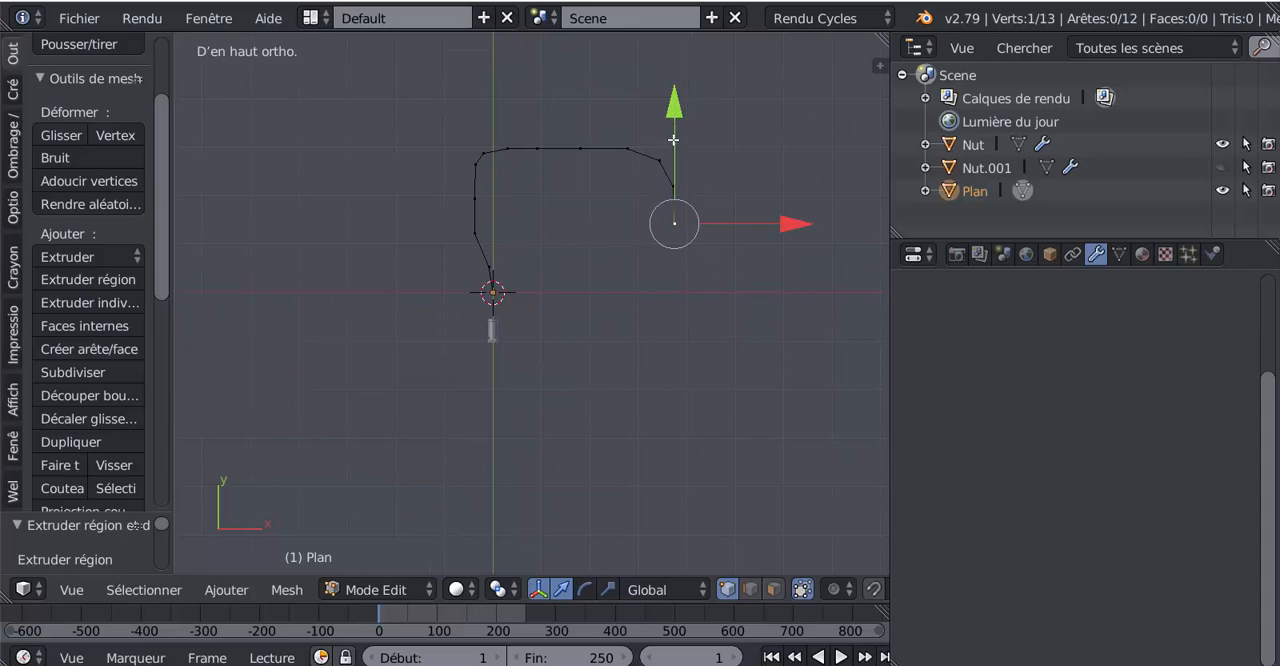
left_click_drag(675, 114, 675, 127)
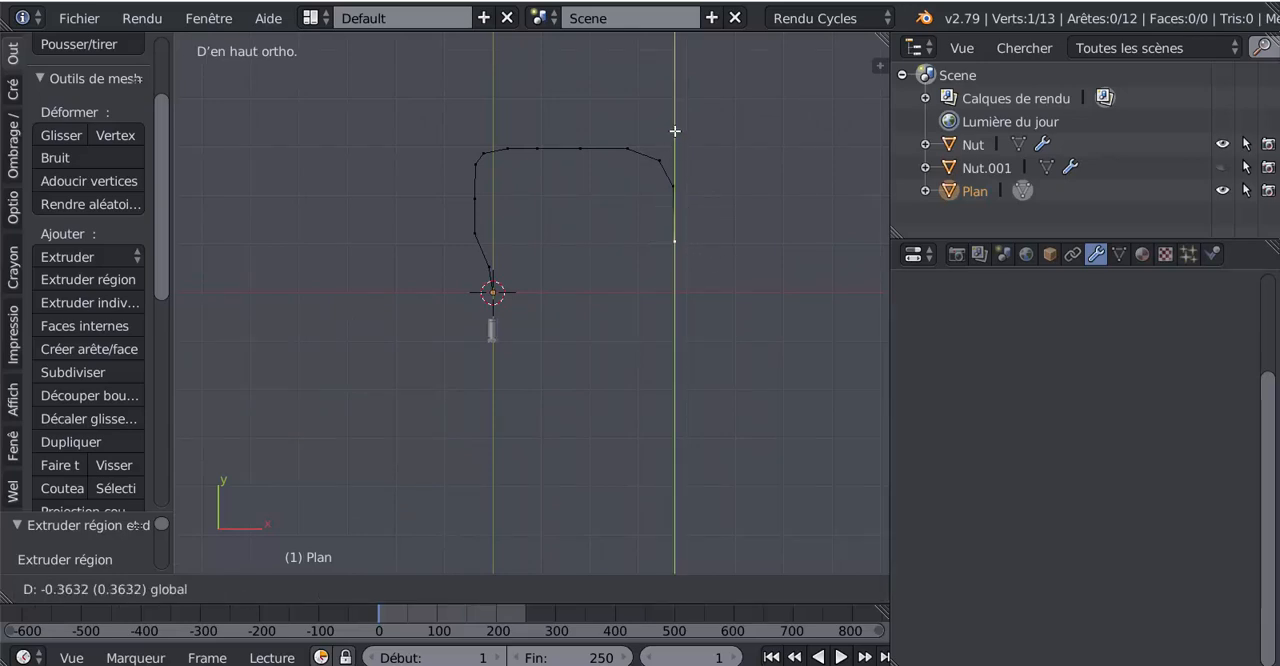
left_click(675, 133)
scroll(634, 279, "up", 2)
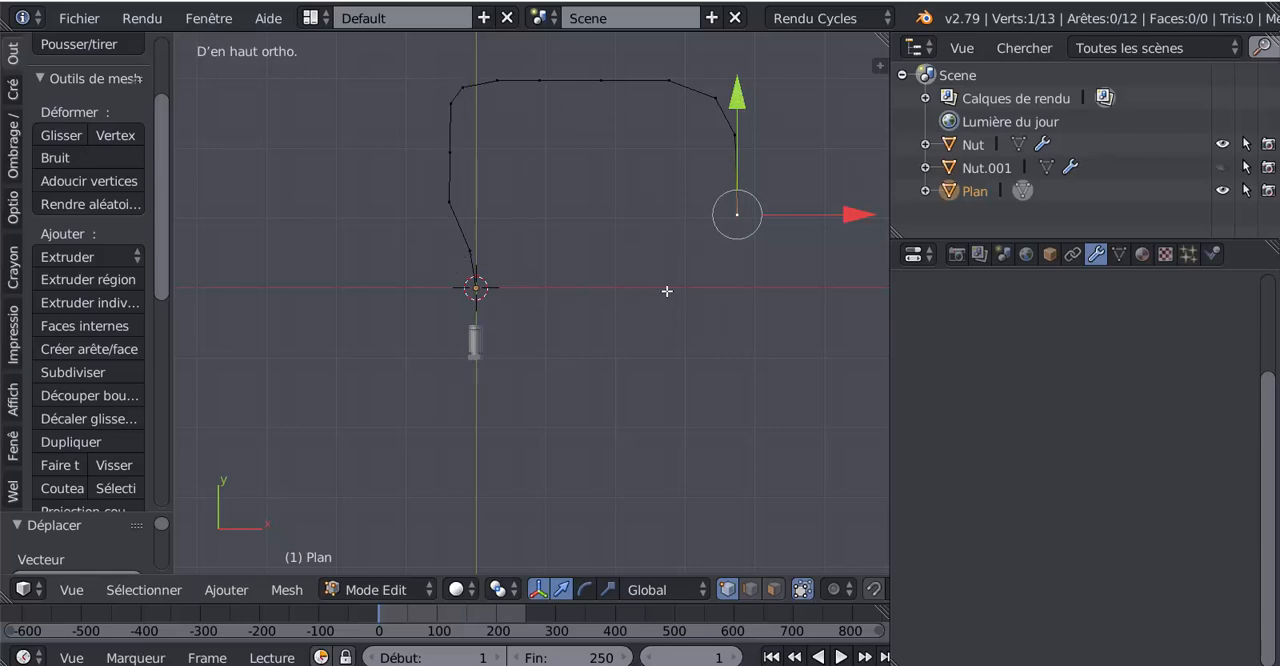
Step: Add a Subdivision Surface modifier to the hose path, set its view subdivisions to 2 and return to Object Mode
scroll(667, 291, "down", 4)
scroll(590, 325, "up", 4)
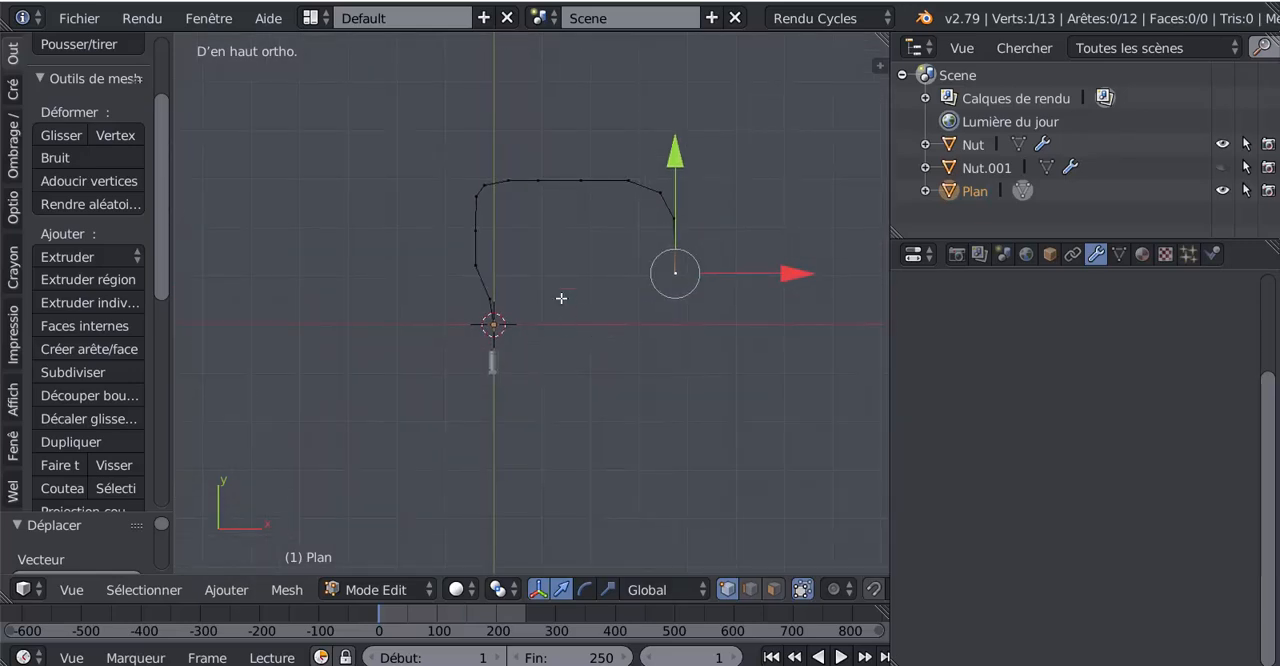
scroll(561, 298, "up", 2)
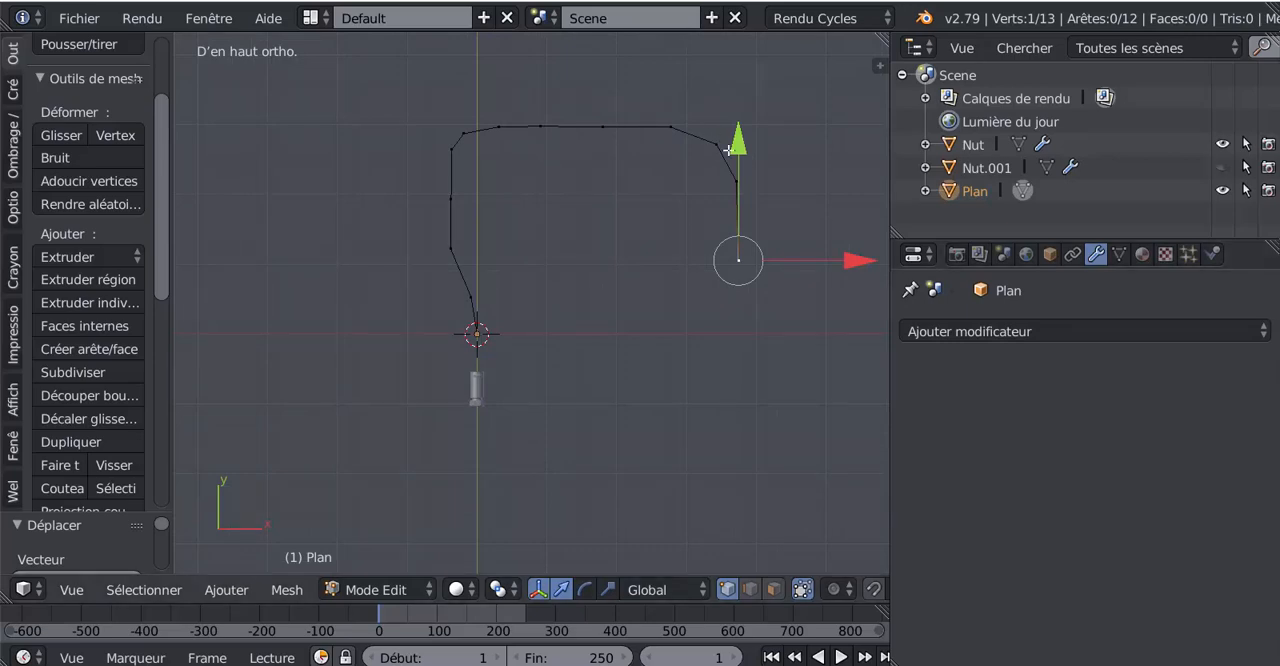
left_click(1060, 332)
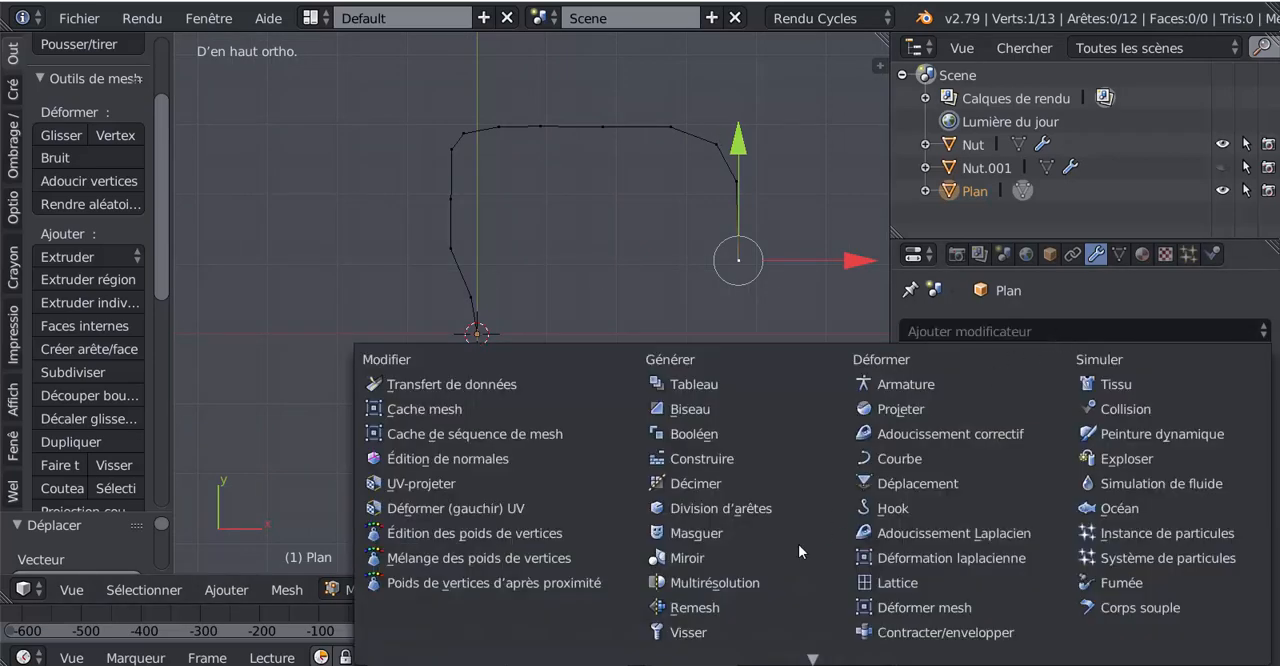
mouse_move(746, 664)
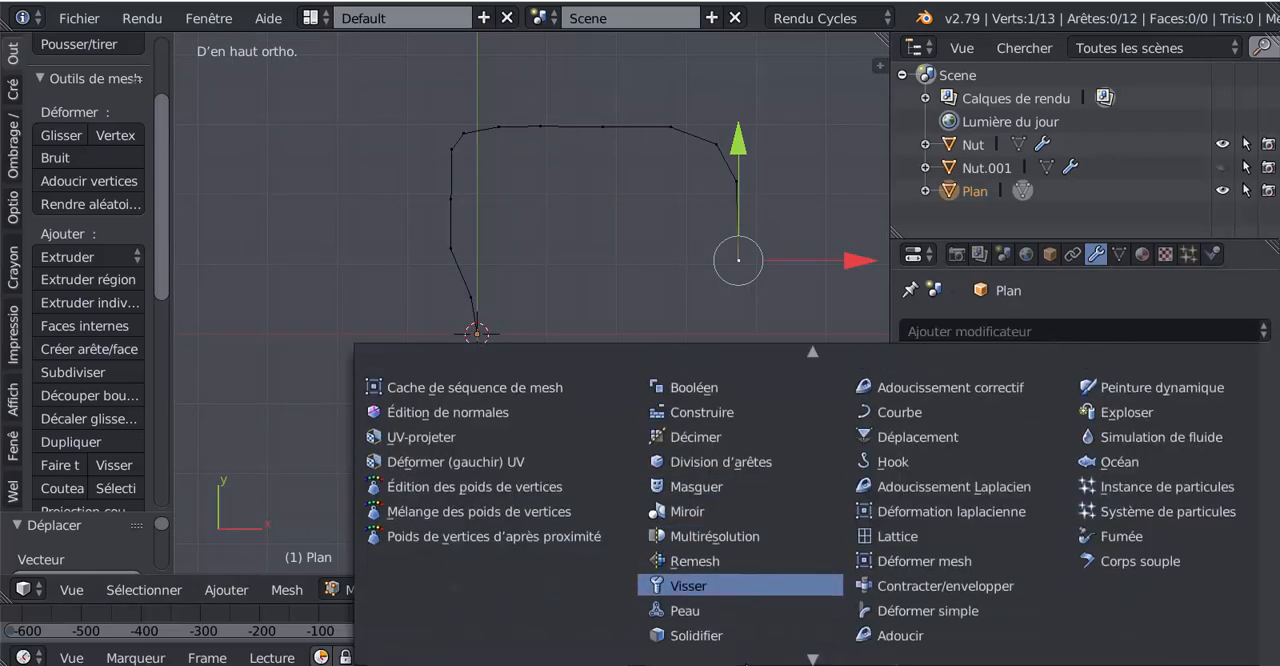
left_click(1031, 333)
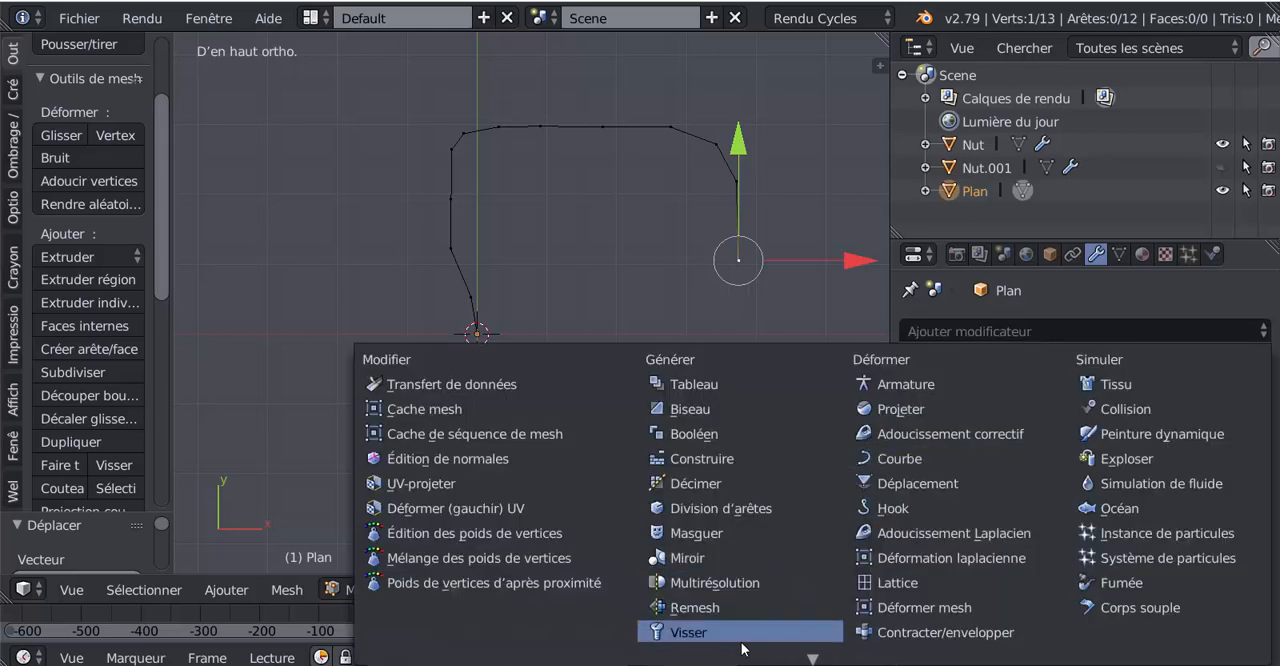
left_click(986, 336)
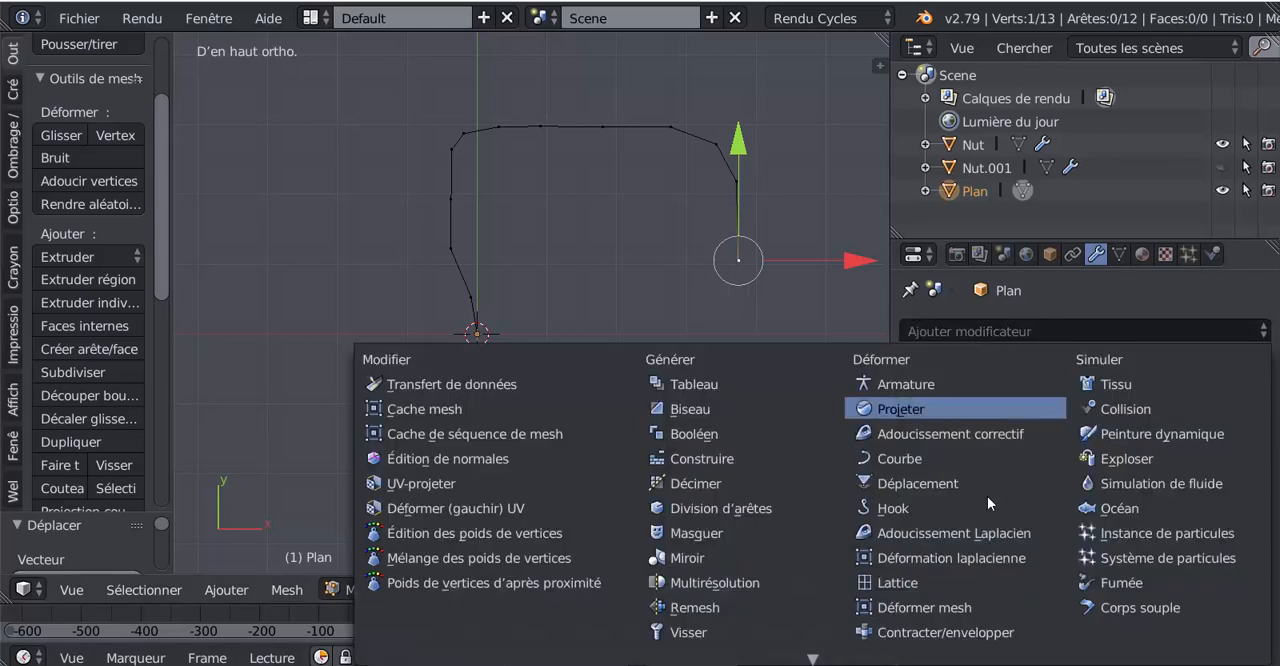
left_click(711, 602)
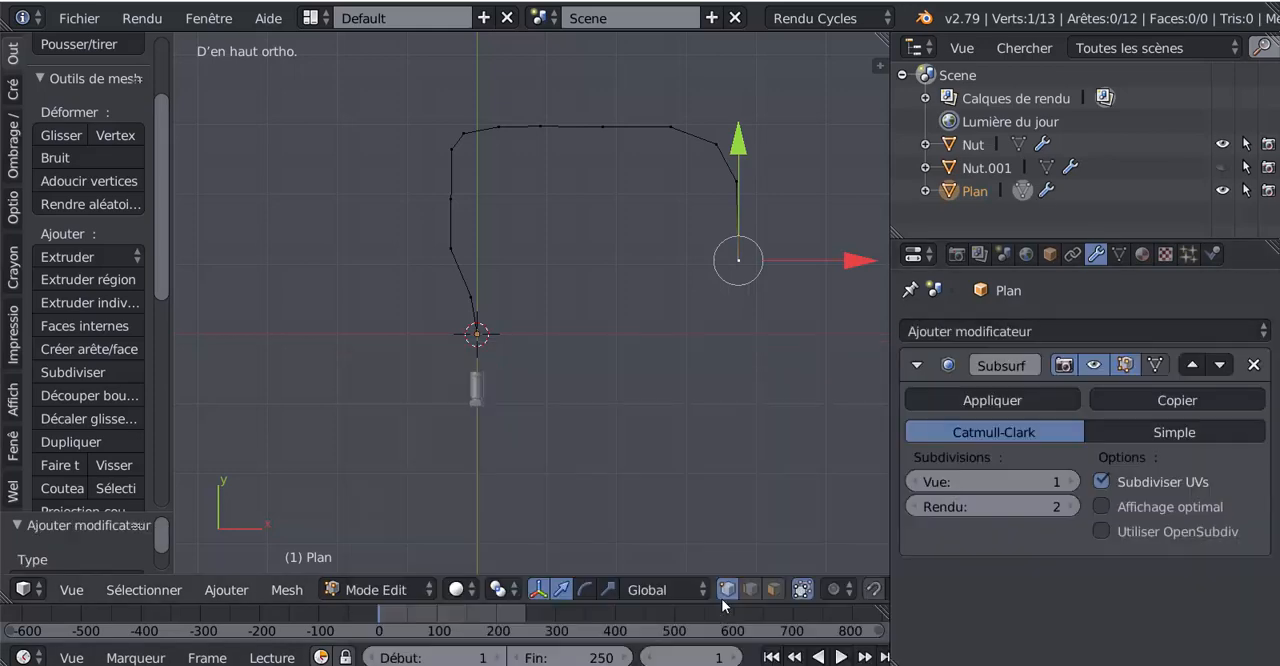
left_click(1072, 481)
key("Tab")
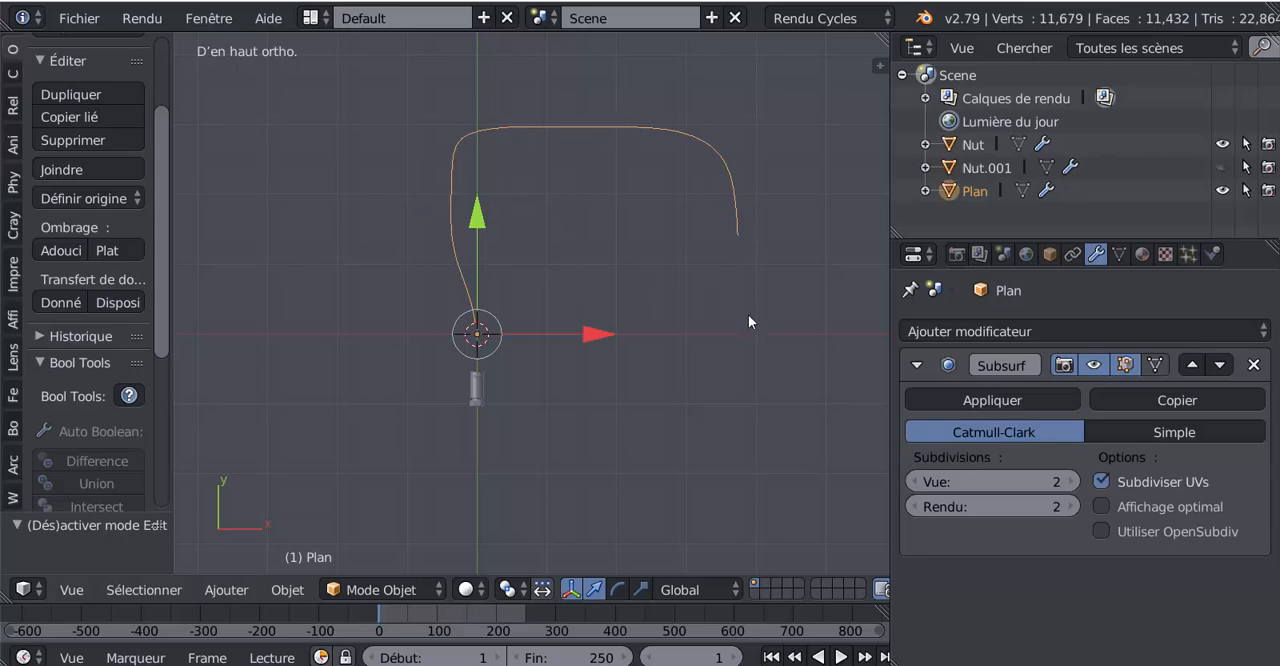
Step: In Edit Mode, select all the path's vertices and distribute them evenly with the LoopTools Space operation
key("Tab")
key("Tab")
key("Tab")
key("a")
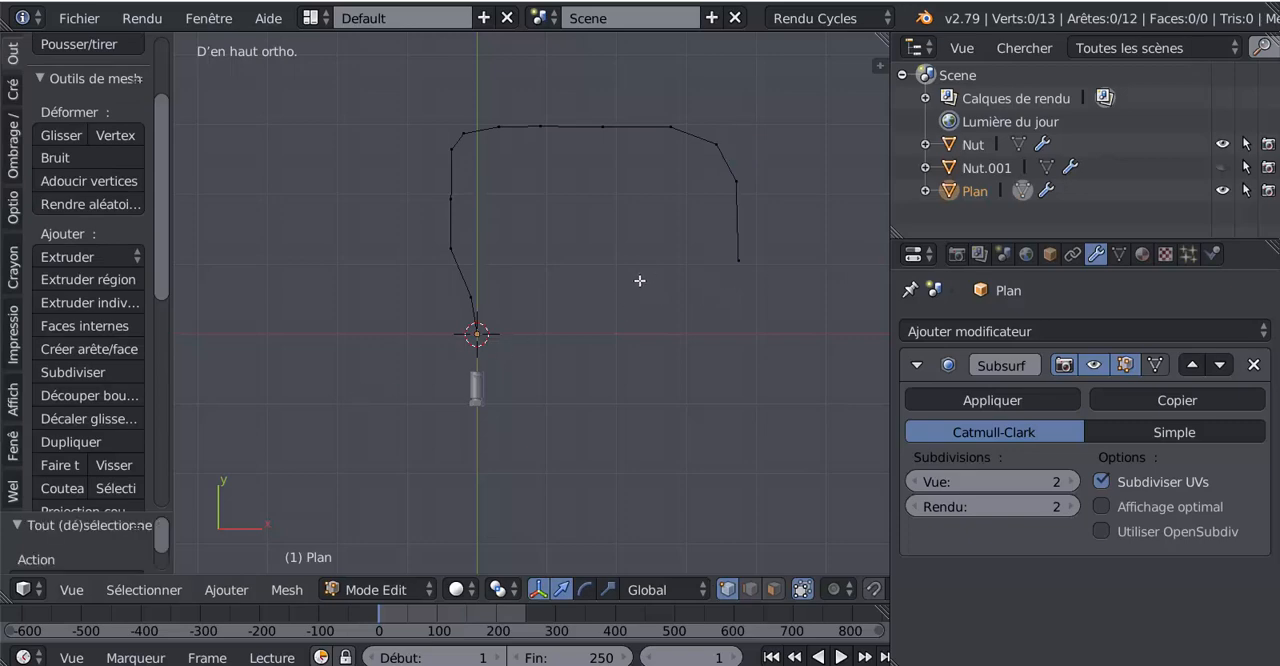
key("a")
left_click_drag(168, 249, 168, 477)
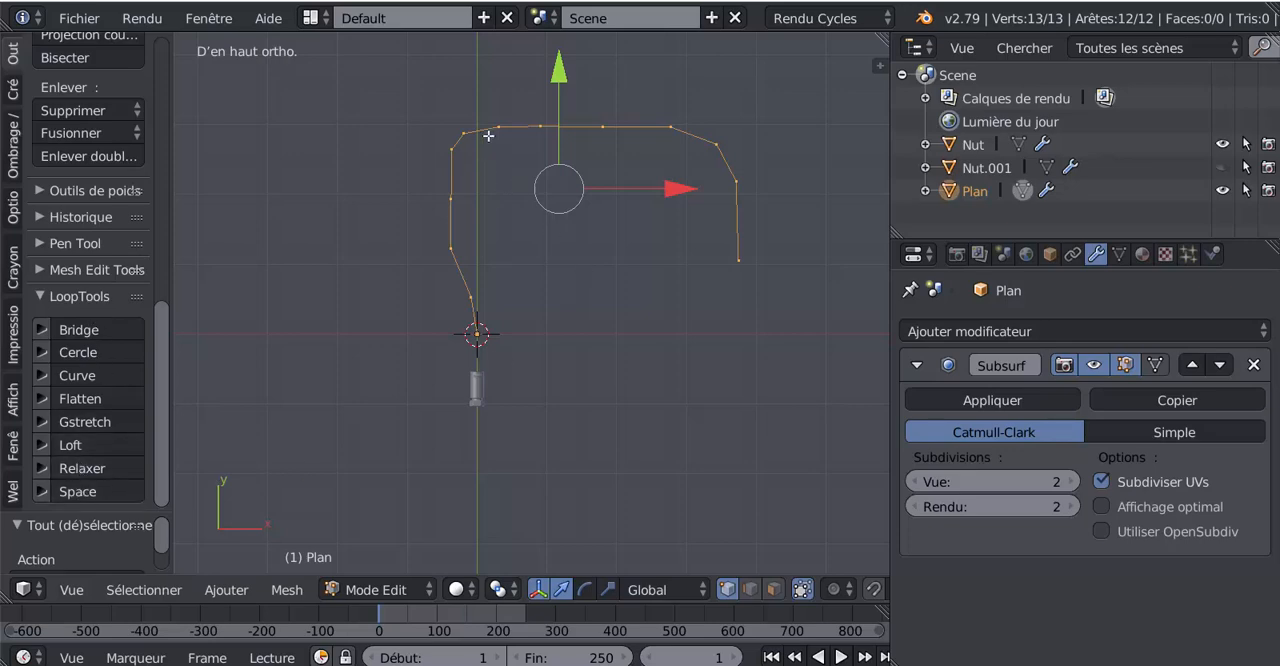
left_click(74, 492)
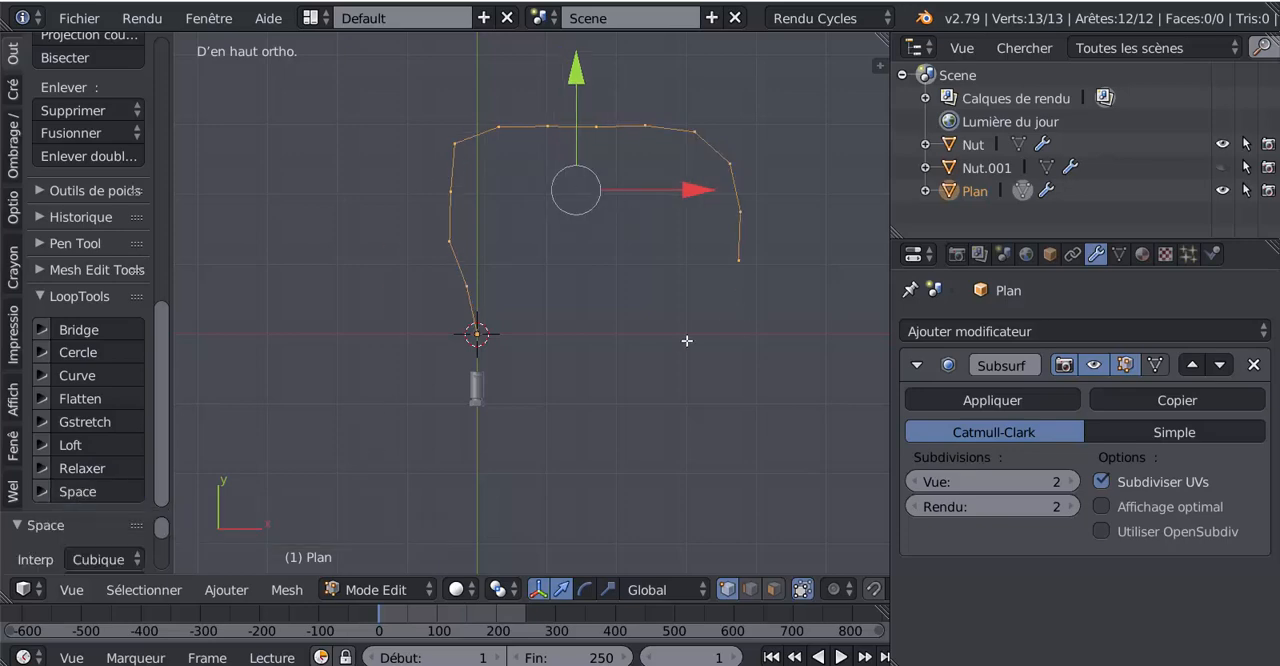
Step: Apply the Subsurf modifier to the path mesh in Object Mode
key("Tab")
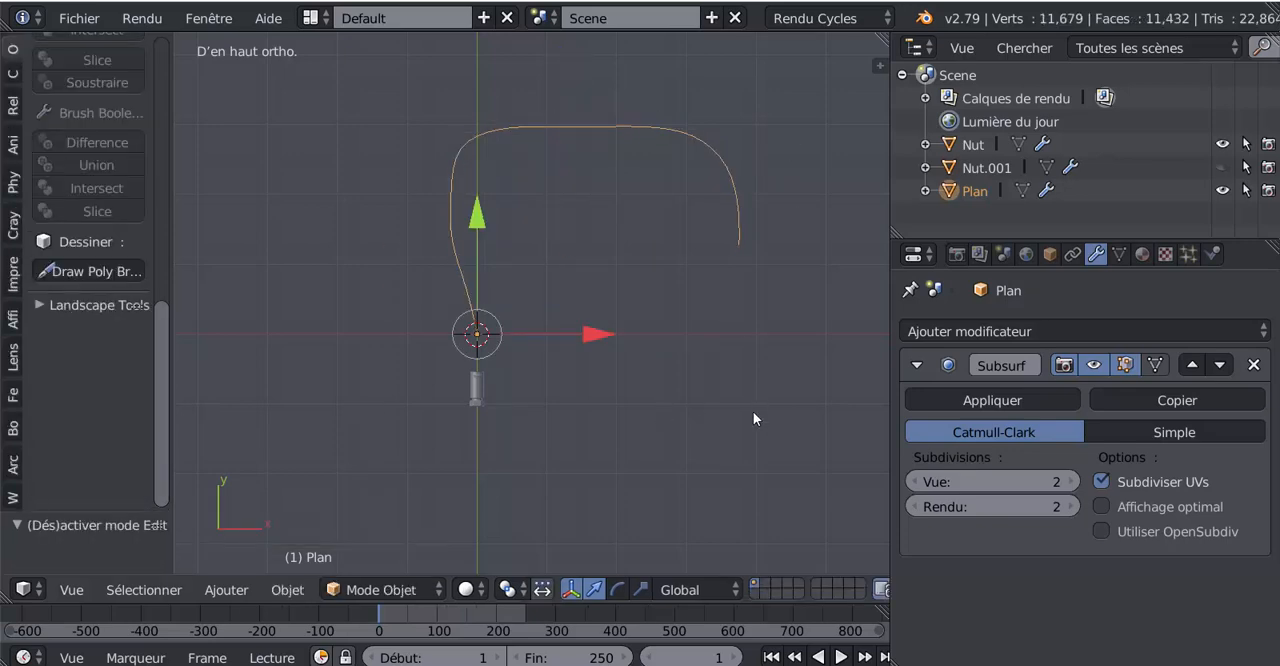
key("Tab")
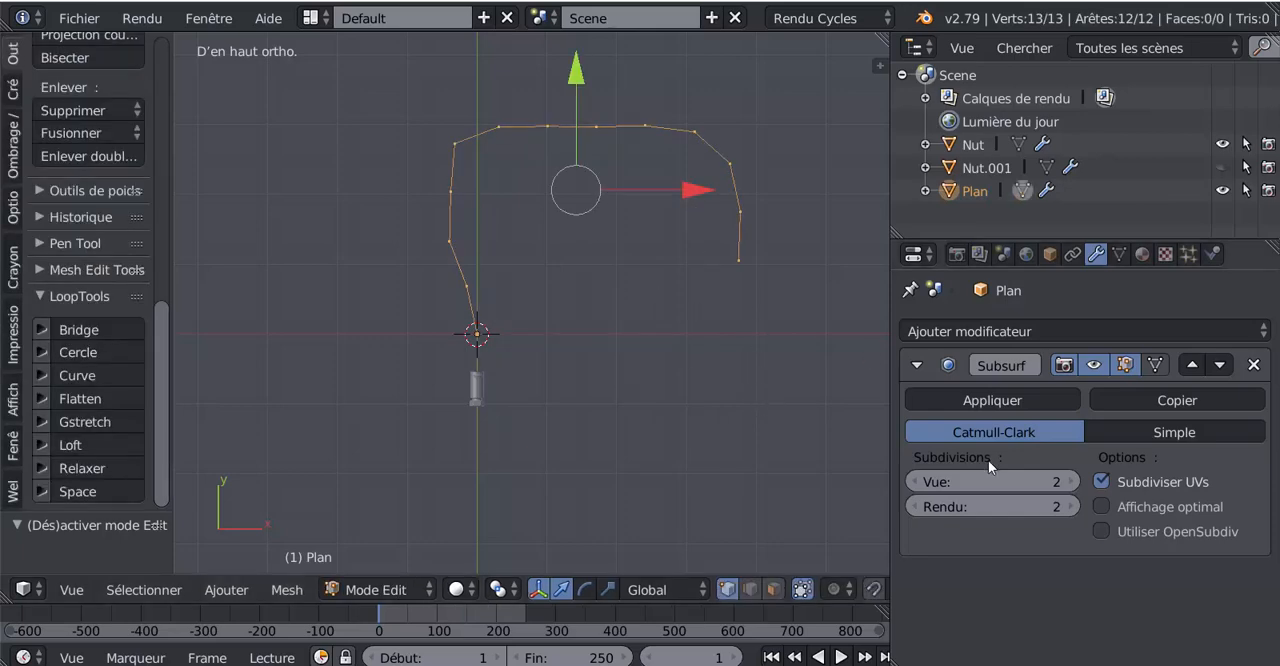
key("Tab")
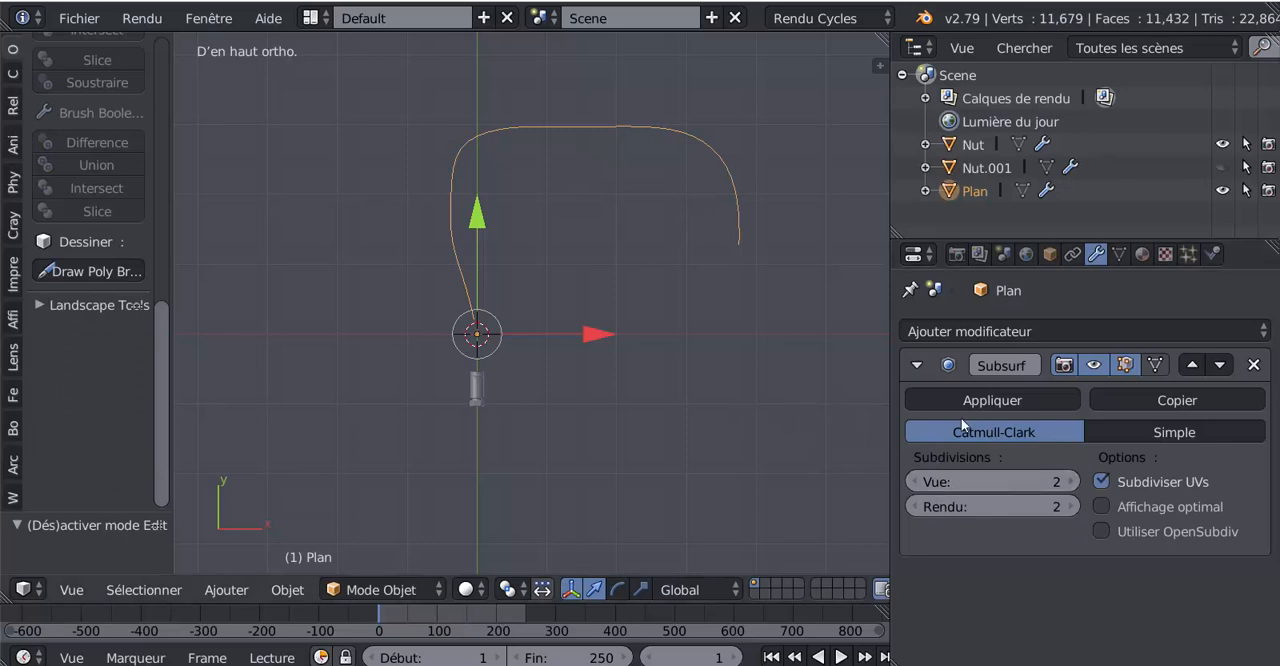
left_click(1012, 398)
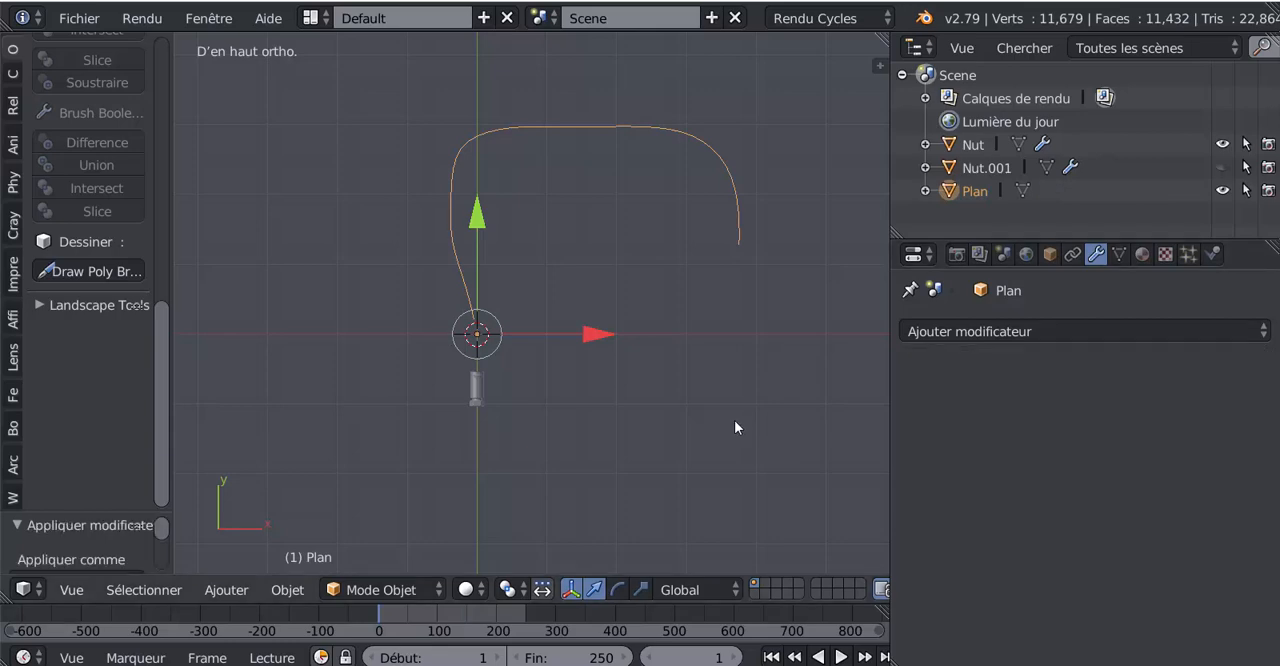
Step: Select all vertices of the subdivided path, space them evenly with LoopTools Space and return to Object Mode
key("Tab")
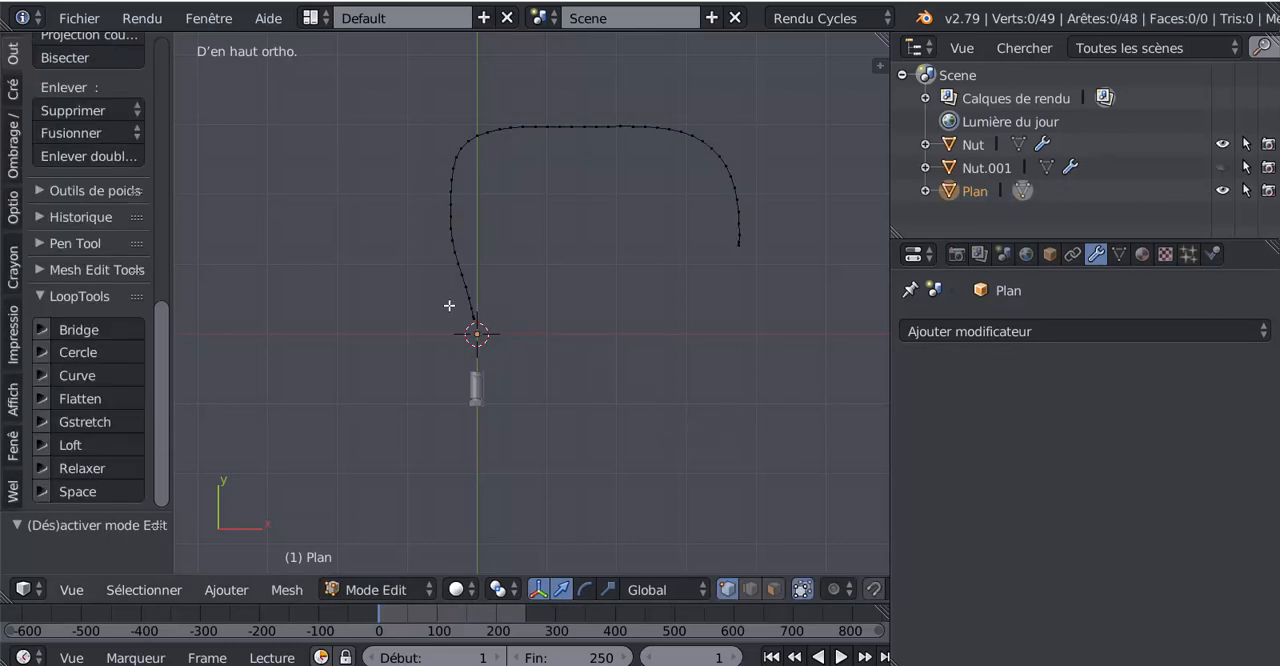
scroll(446, 305, "up", 5)
scroll(444, 325, "up", 1)
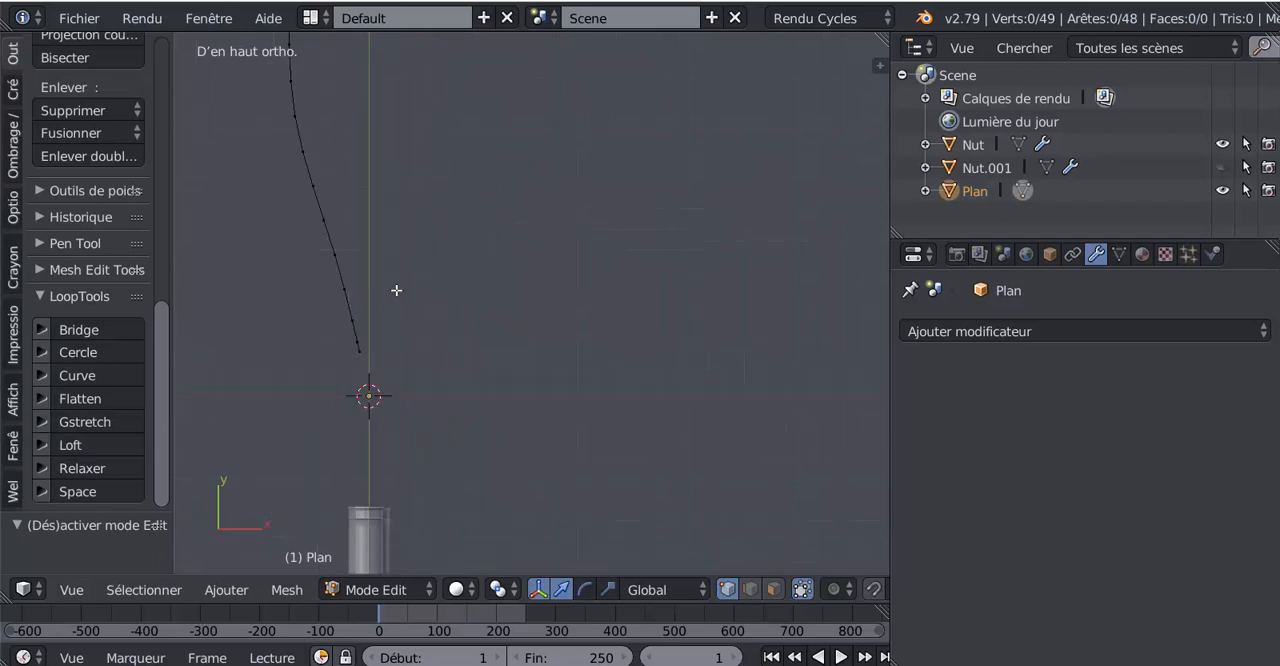
scroll(430, 289, "down", 4)
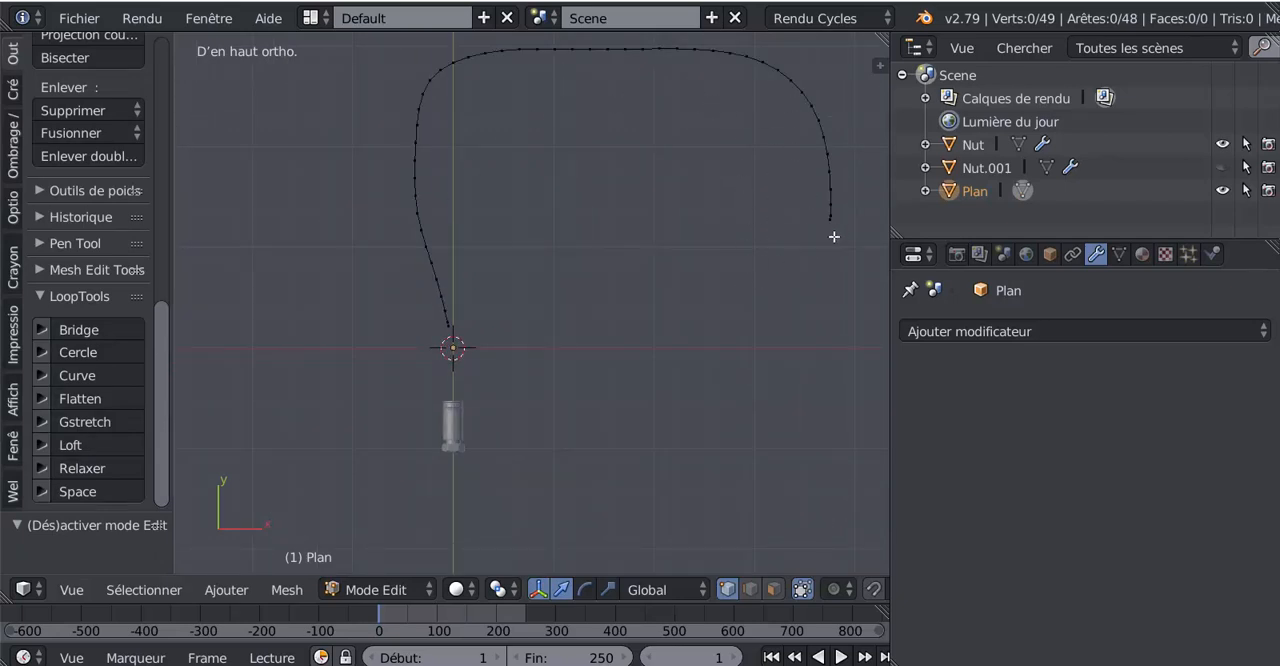
key("a")
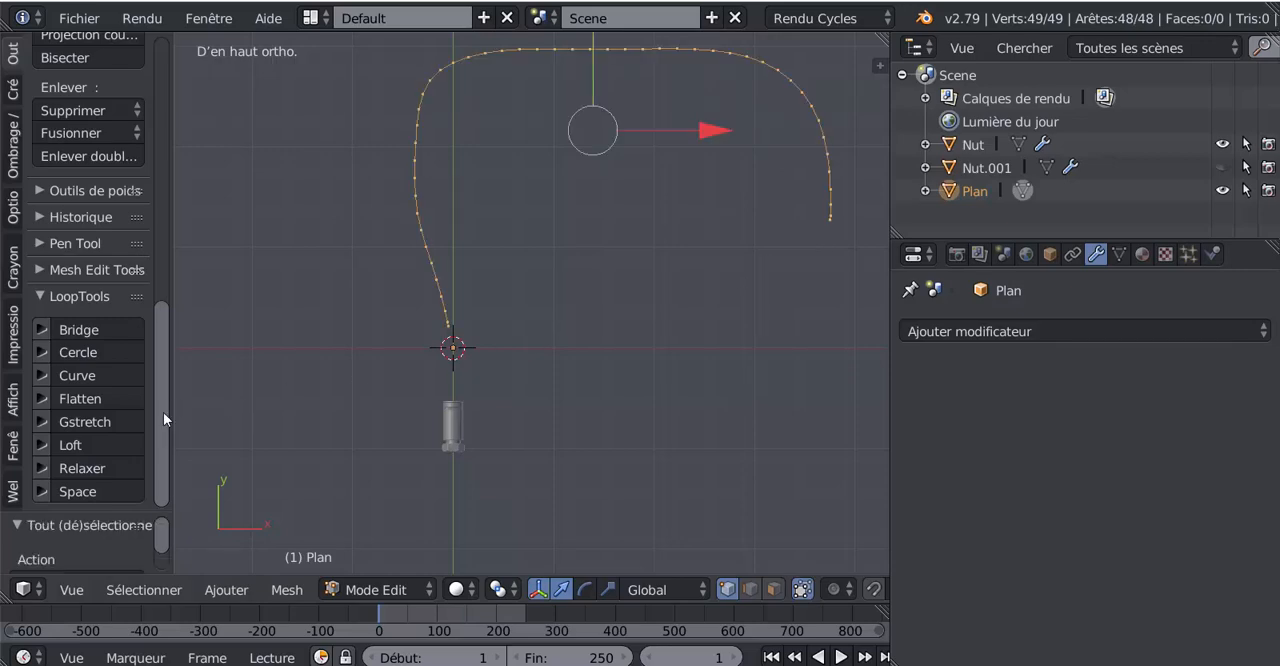
left_click(86, 492)
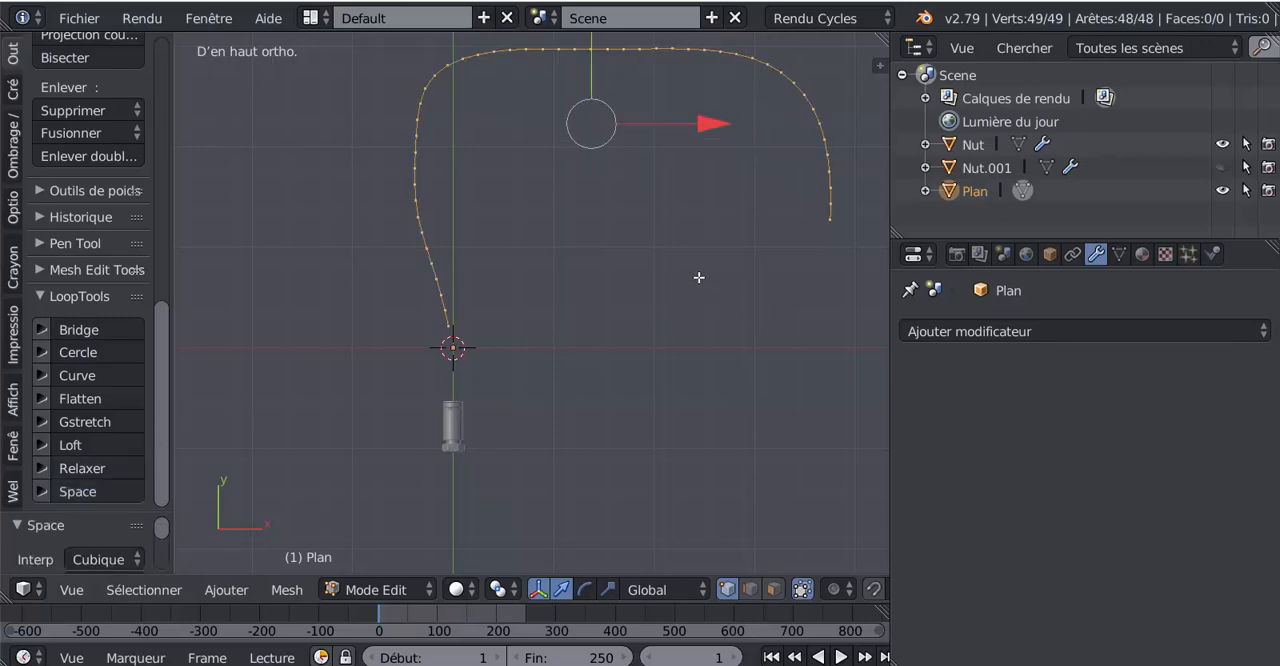
scroll(396, 300, "up", 2)
scroll(386, 181, "down", 4)
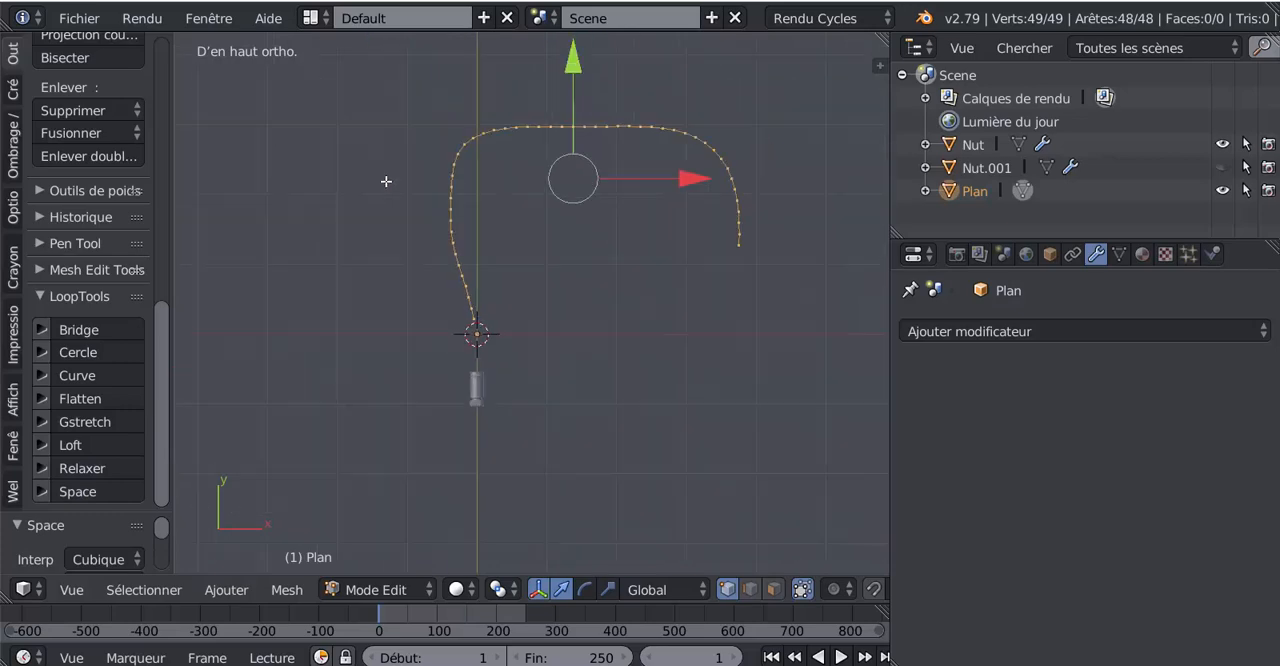
key("Tab")
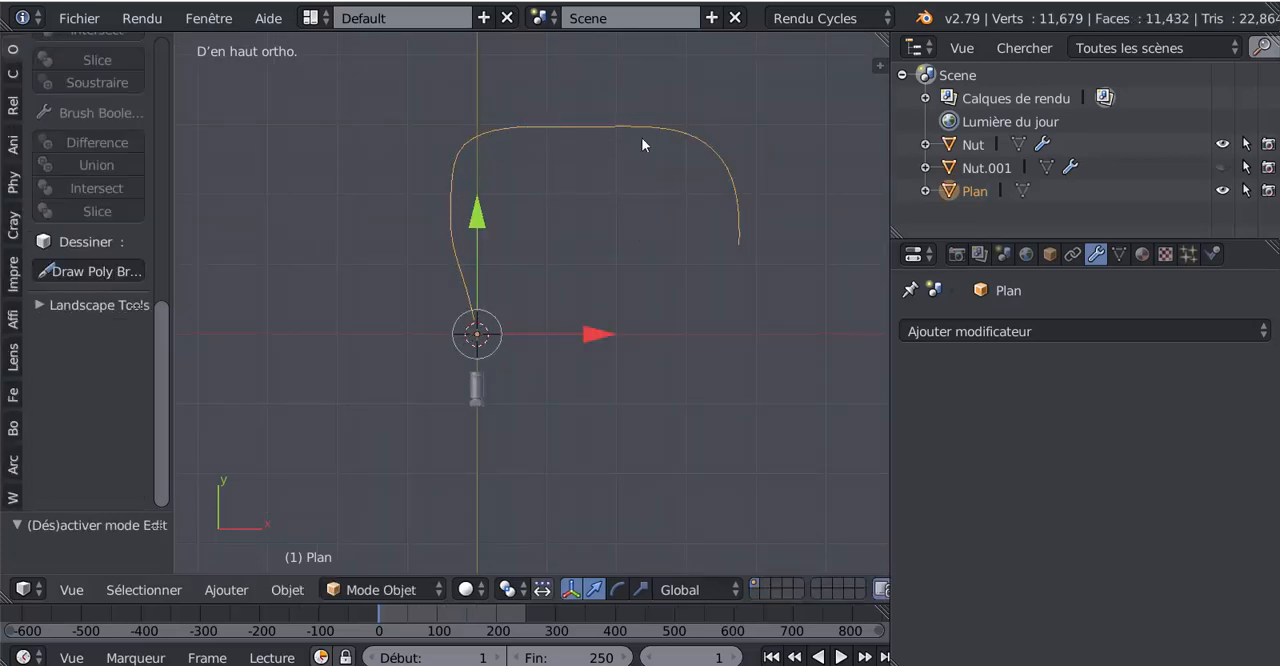
key("Tab")
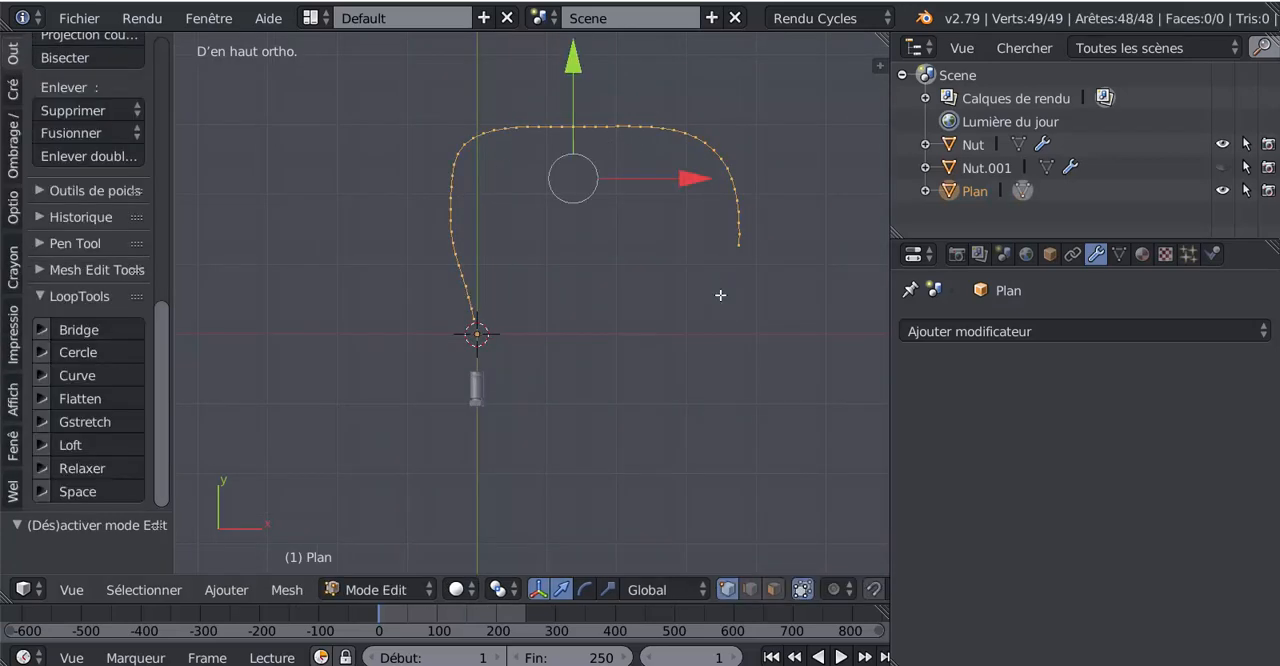
key("Tab")
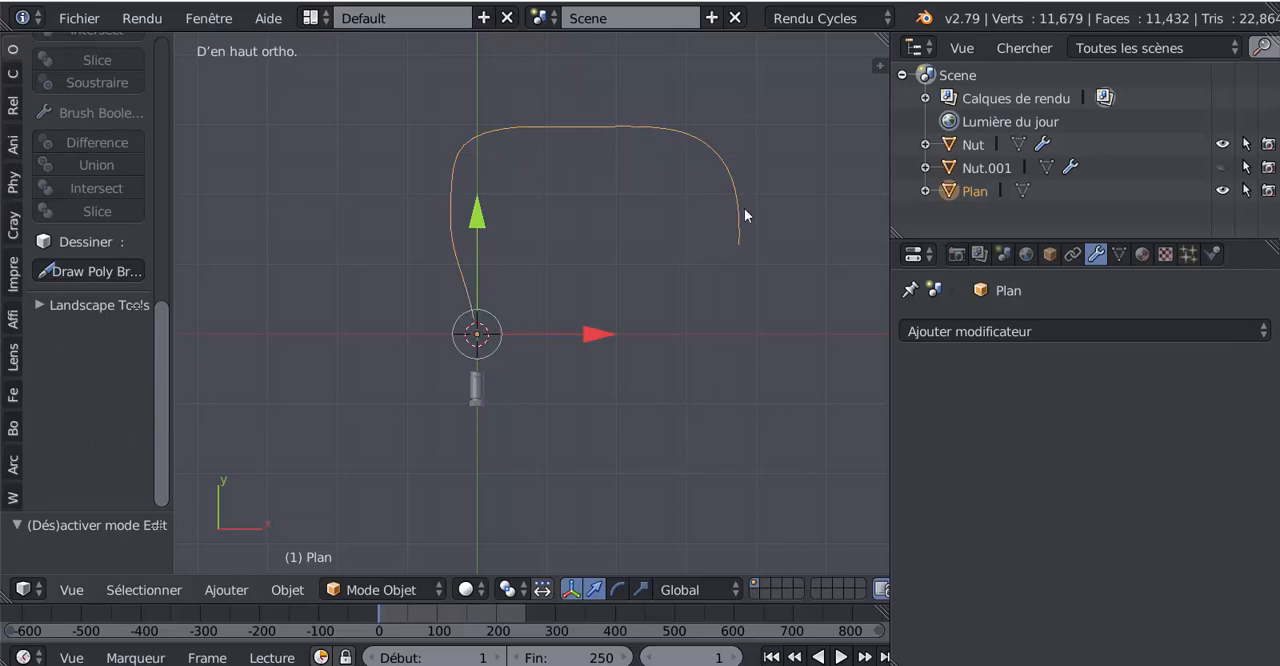
Step: Convert the path mesh into a curve and check its points and direction in Edit Mode
mouse_move(645, 289)
middle_mouse_down()
mouse_move(649, 160)
mouse_move(650, 295)
middle_mouse_up()
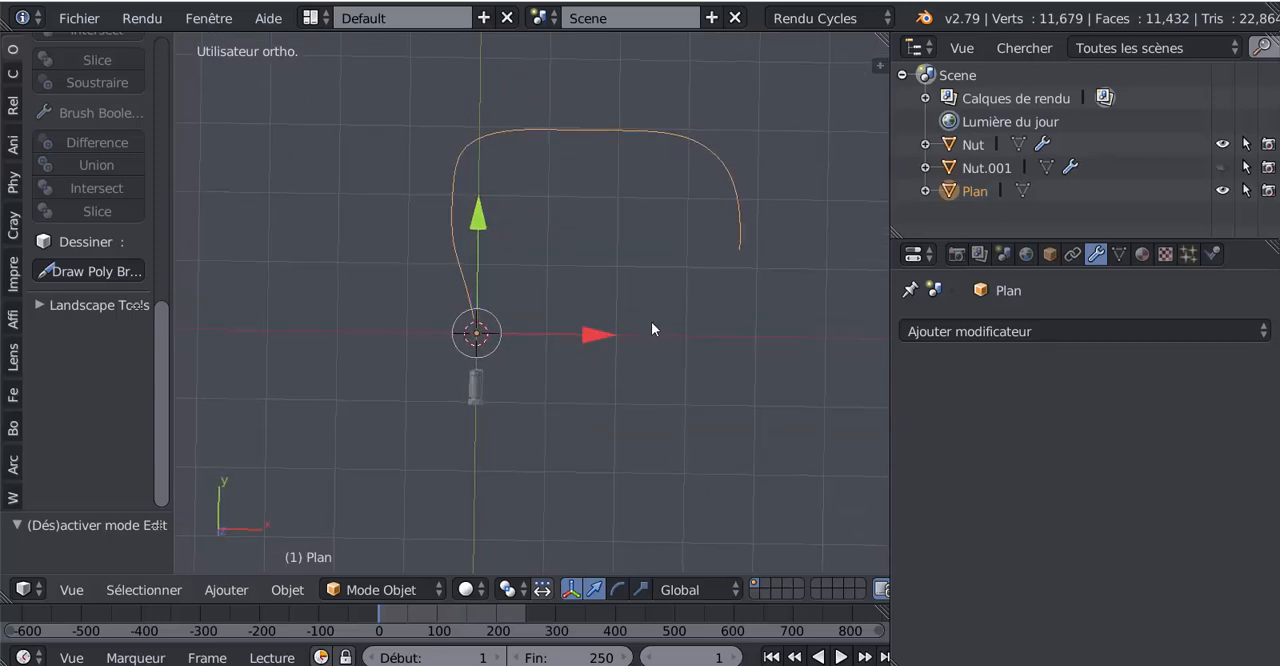
scroll(651, 321, "up", 1)
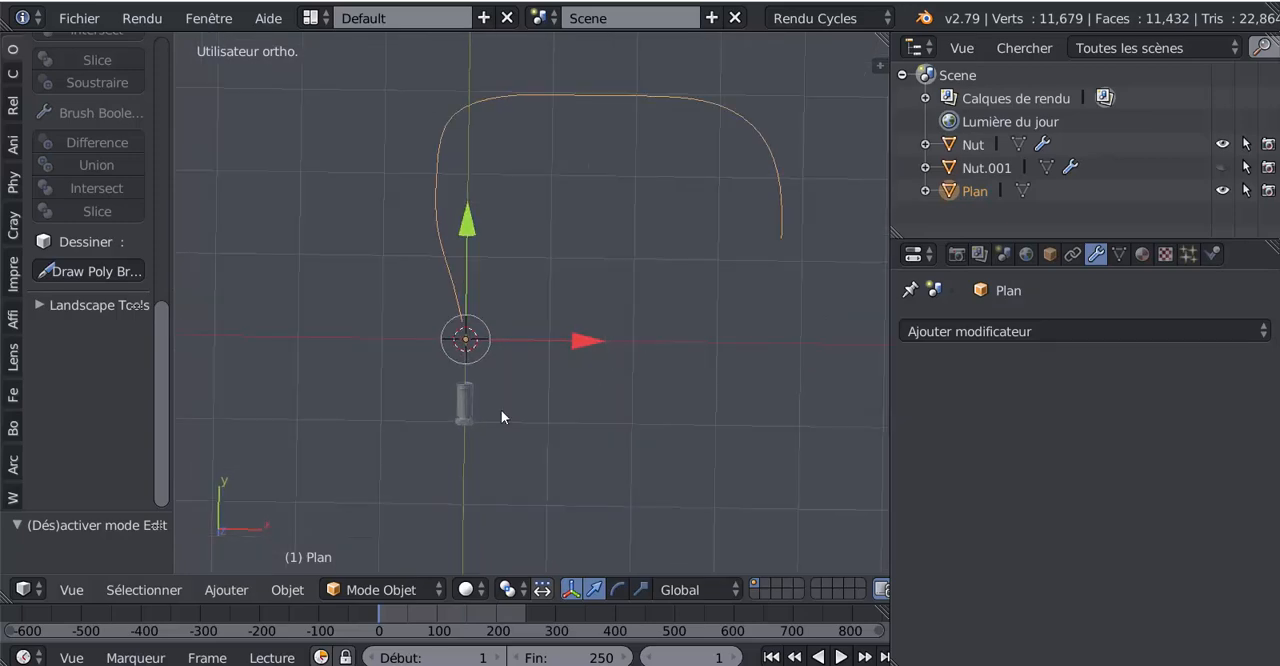
left_click(280, 590)
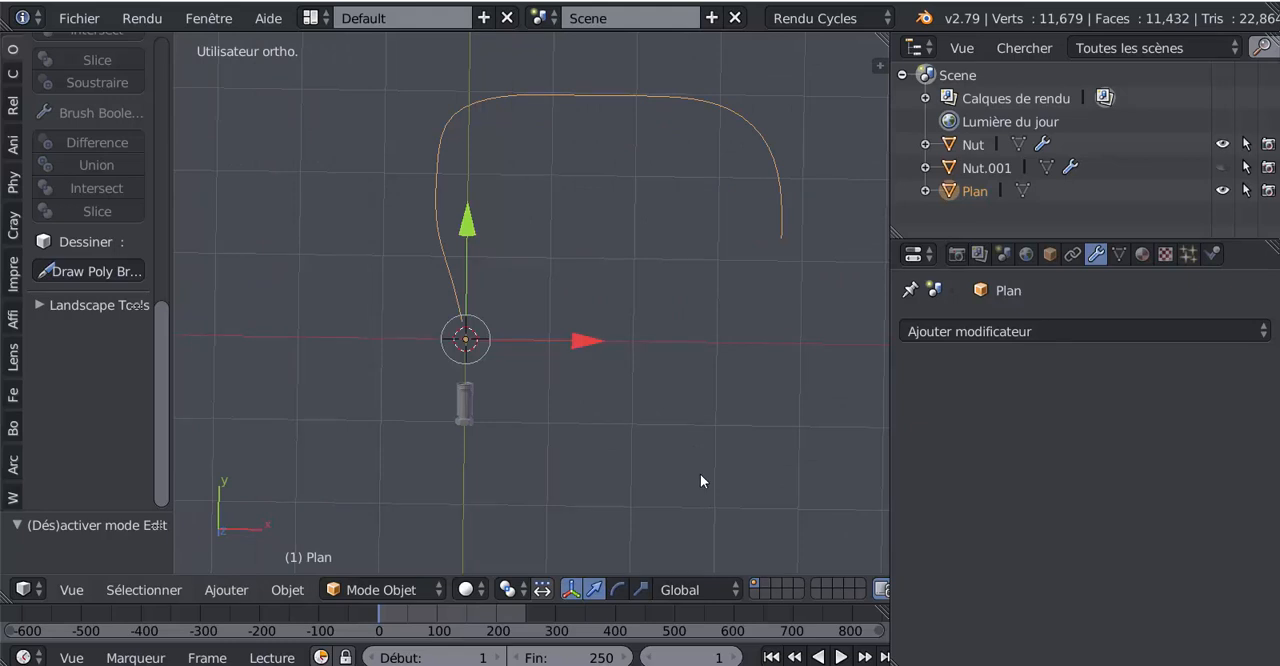
key("alt+c")
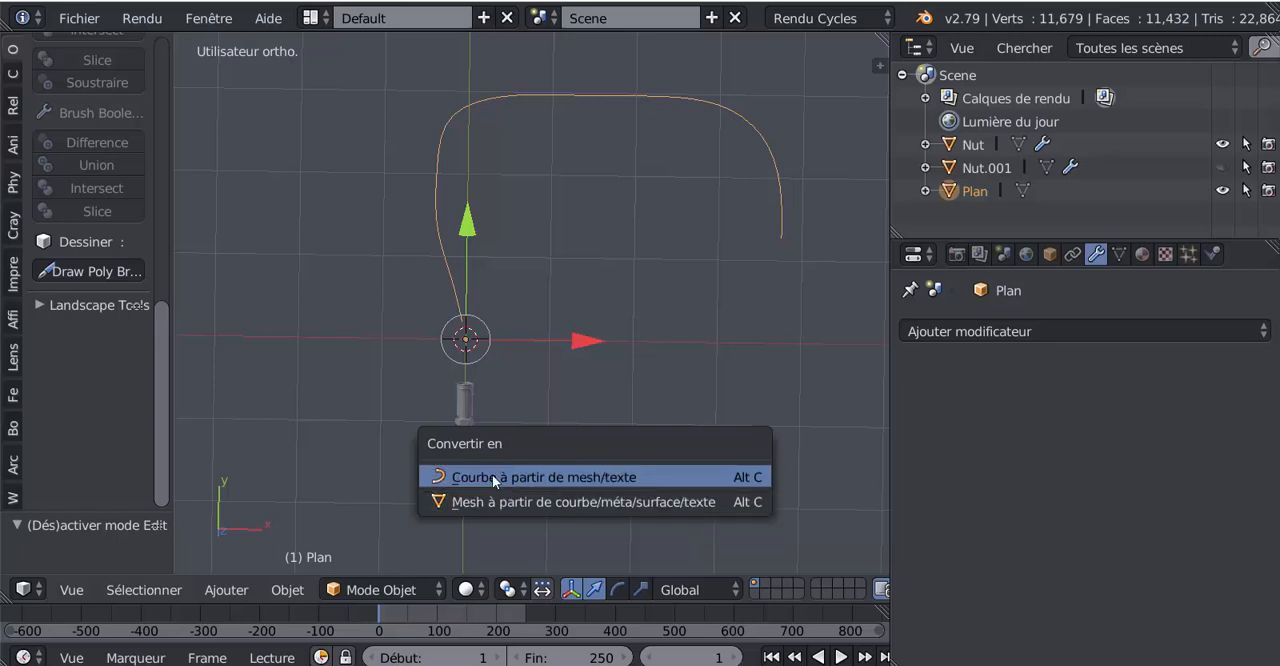
left_click(517, 477)
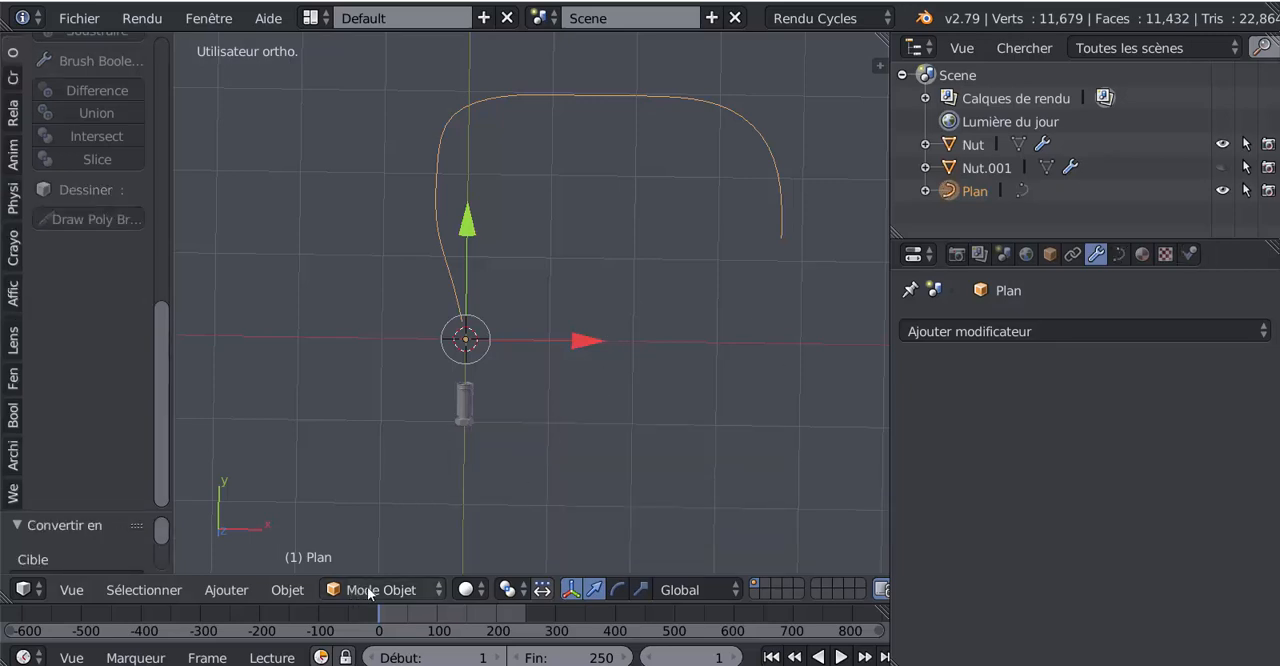
key("Tab")
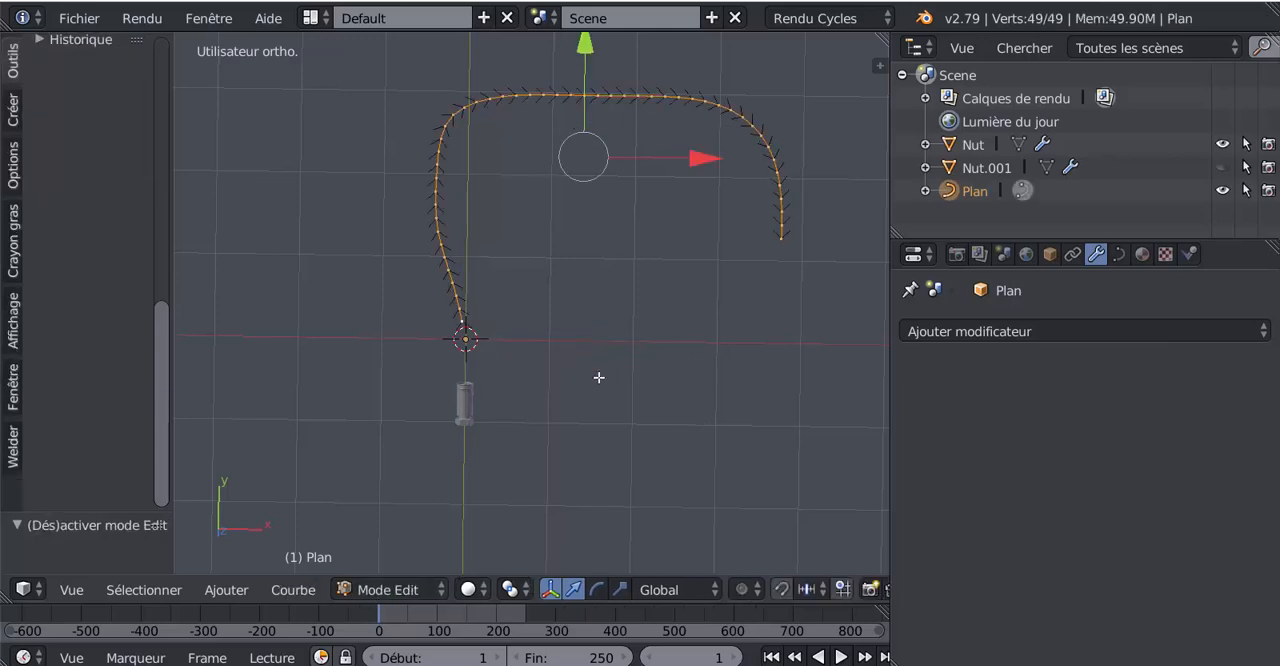
scroll(600, 394, "up", 1)
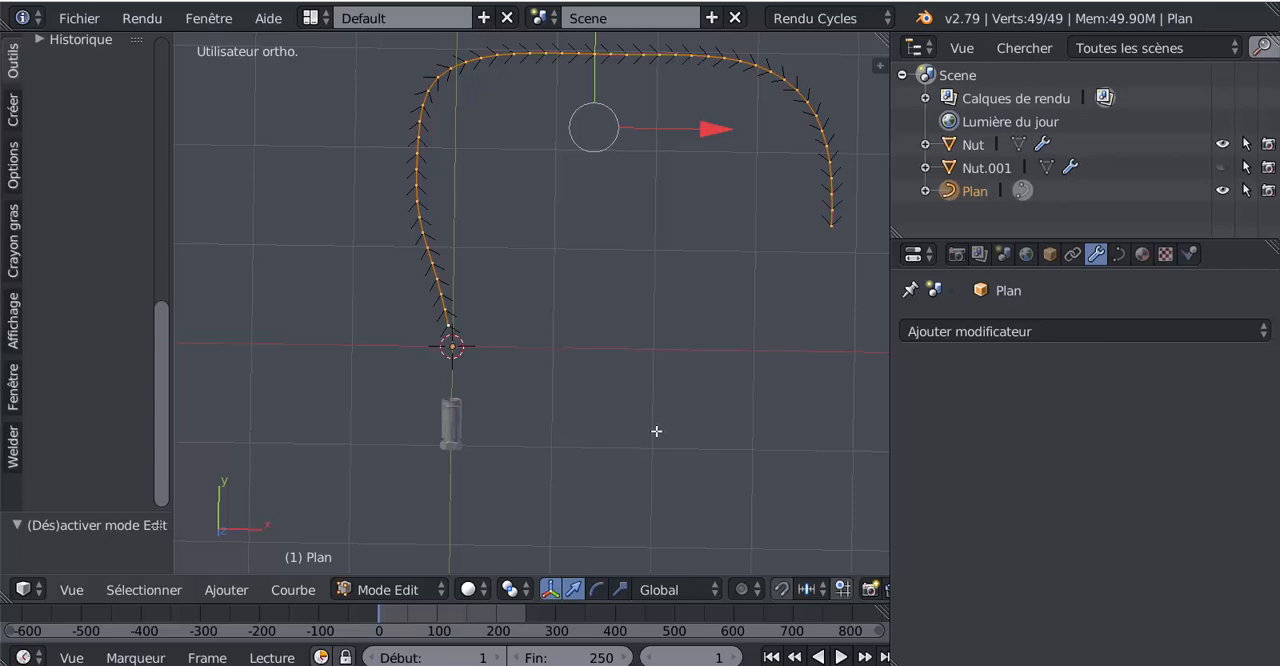
key("Tab")
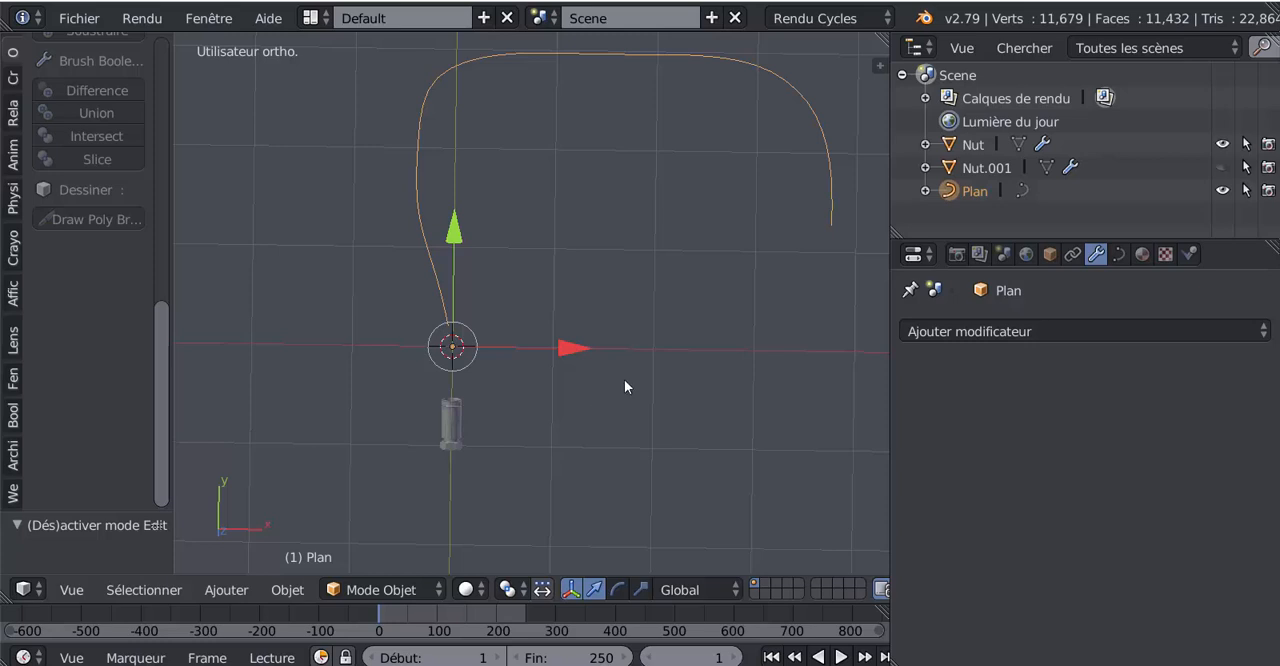
Step: Unhide the hidden hose tube Nut.001 at the origin and inspect it next to the start of the curve
key("alt+h")
left_click(625, 380)
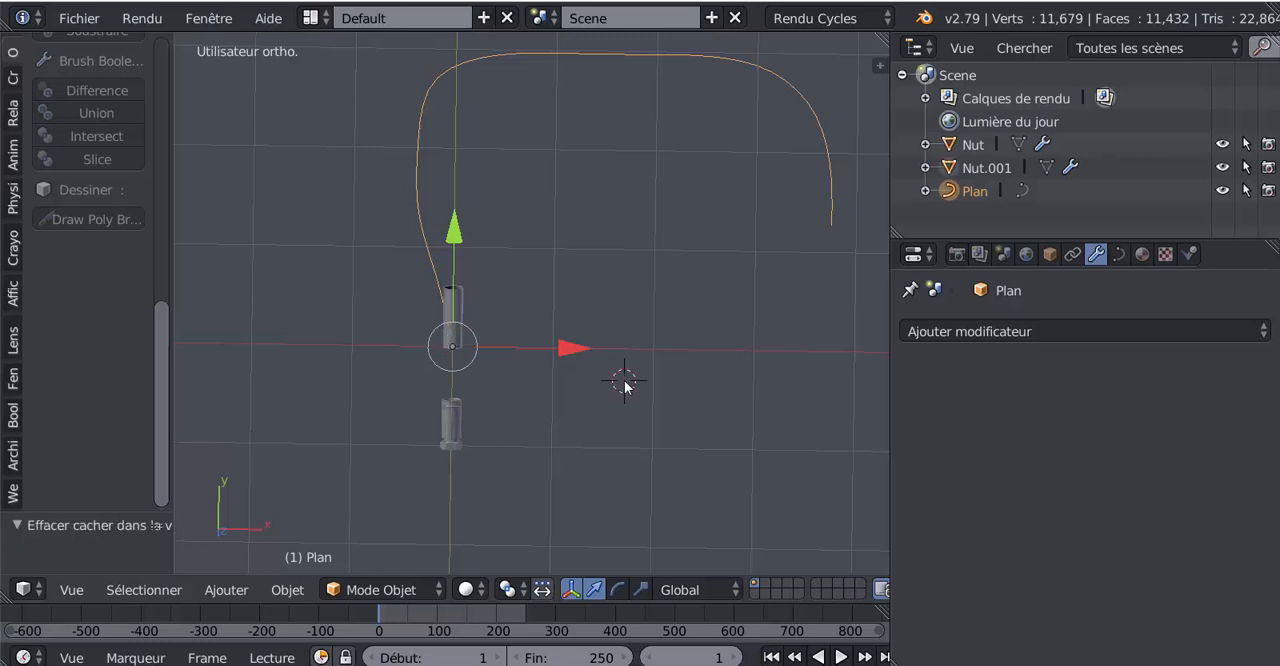
scroll(479, 381, "up", 4)
middle_click_drag(479, 357, 624, 334, "shift")
scroll(515, 320, "up", 3)
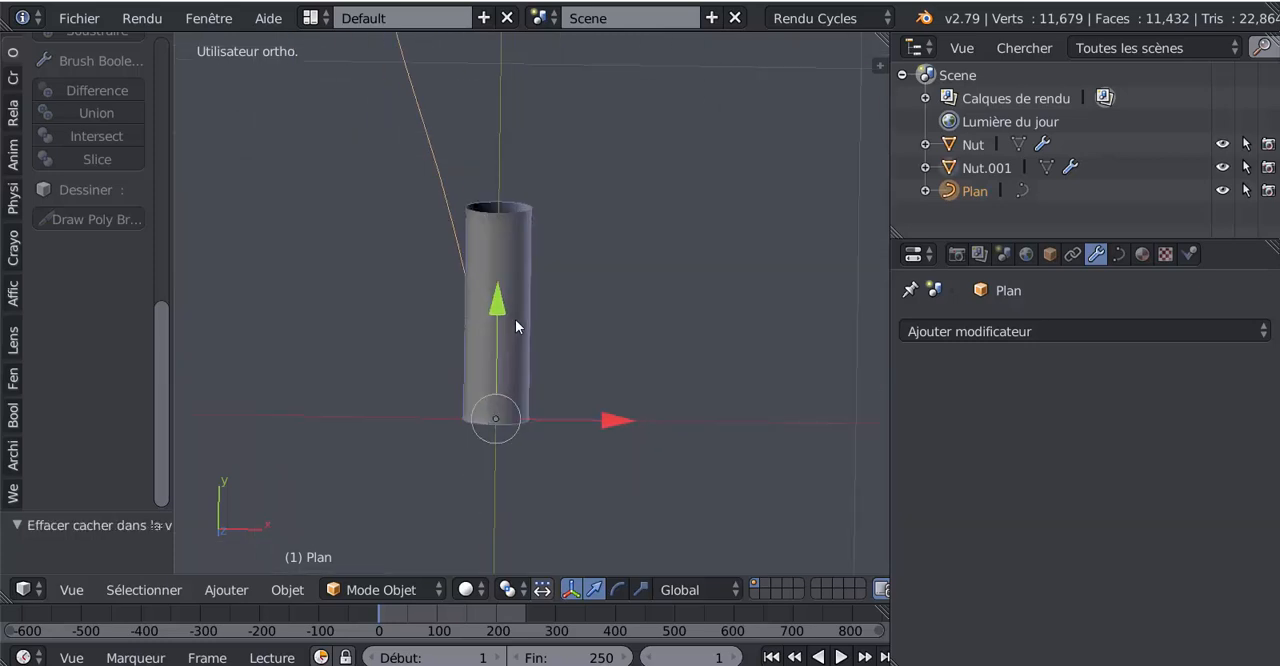
scroll(515, 326, "down", 4)
scroll(700, 428, "down", 2)
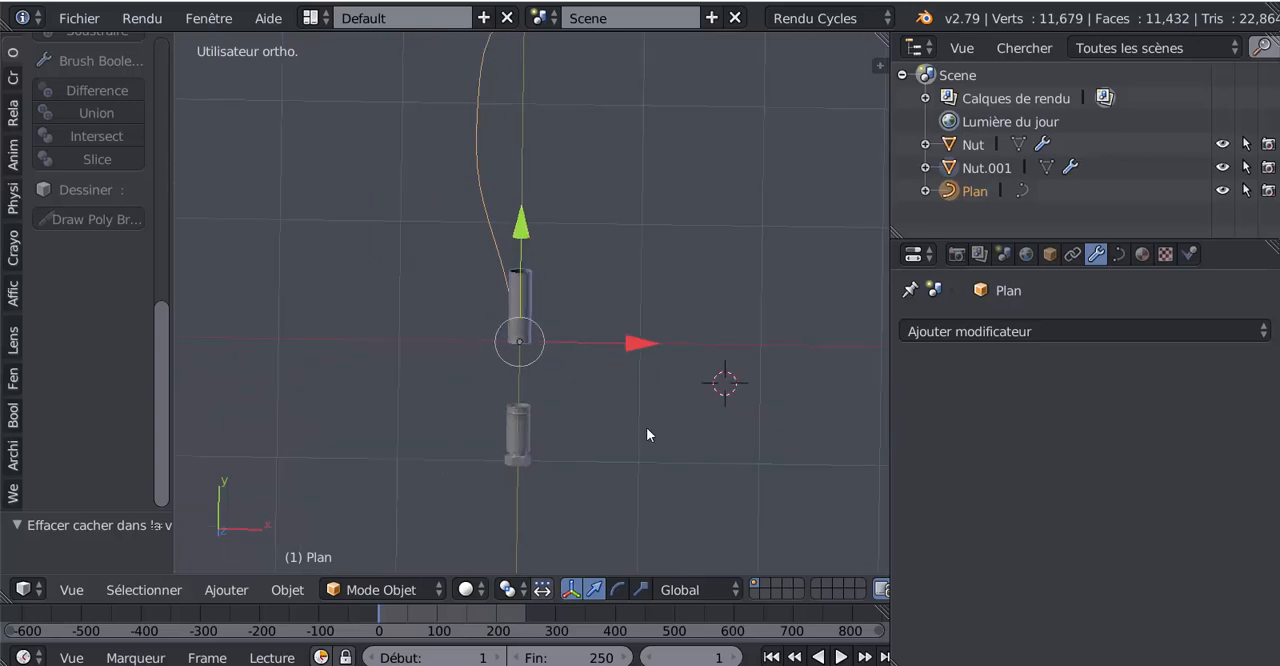
middle_click_drag(646, 427, 592, 428, "shift")
scroll(472, 277, "down", 3)
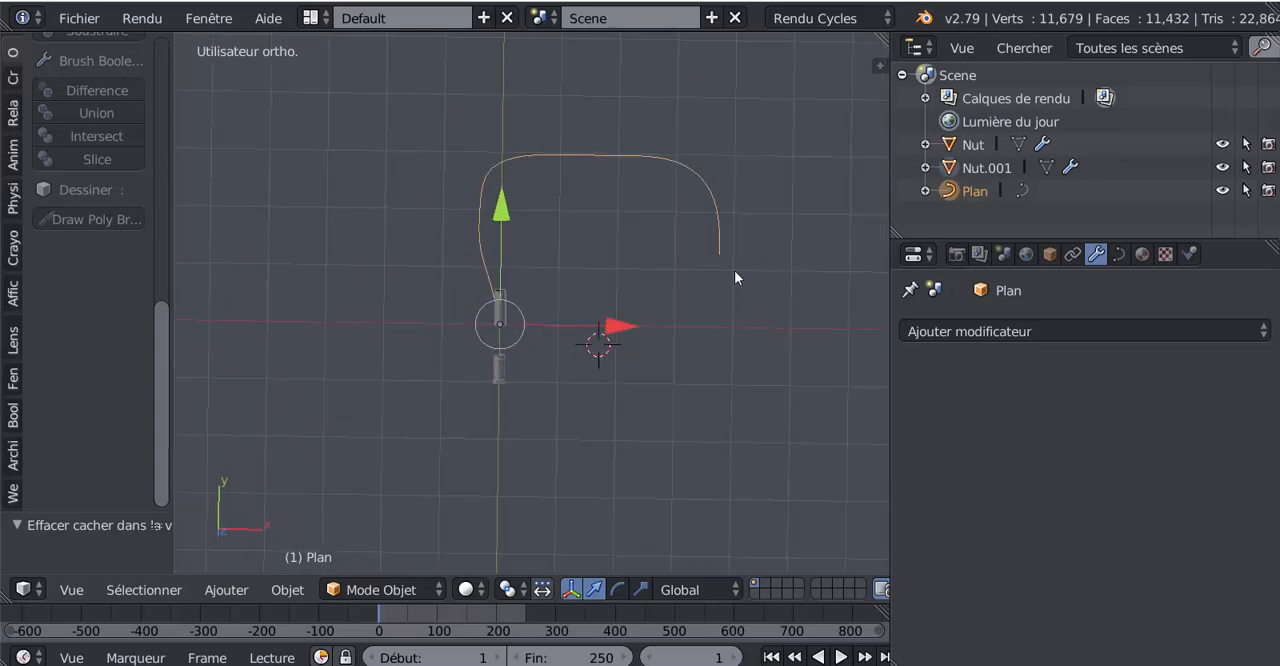
scroll(659, 370, "up", 3)
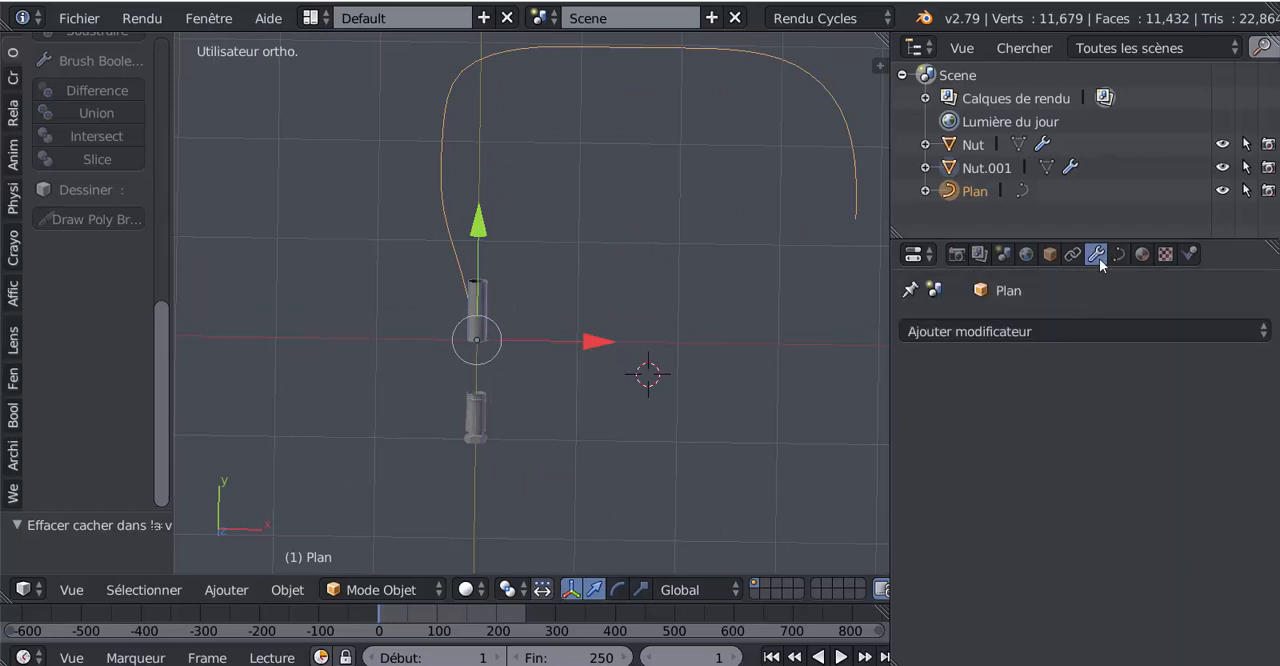
left_click(1086, 333)
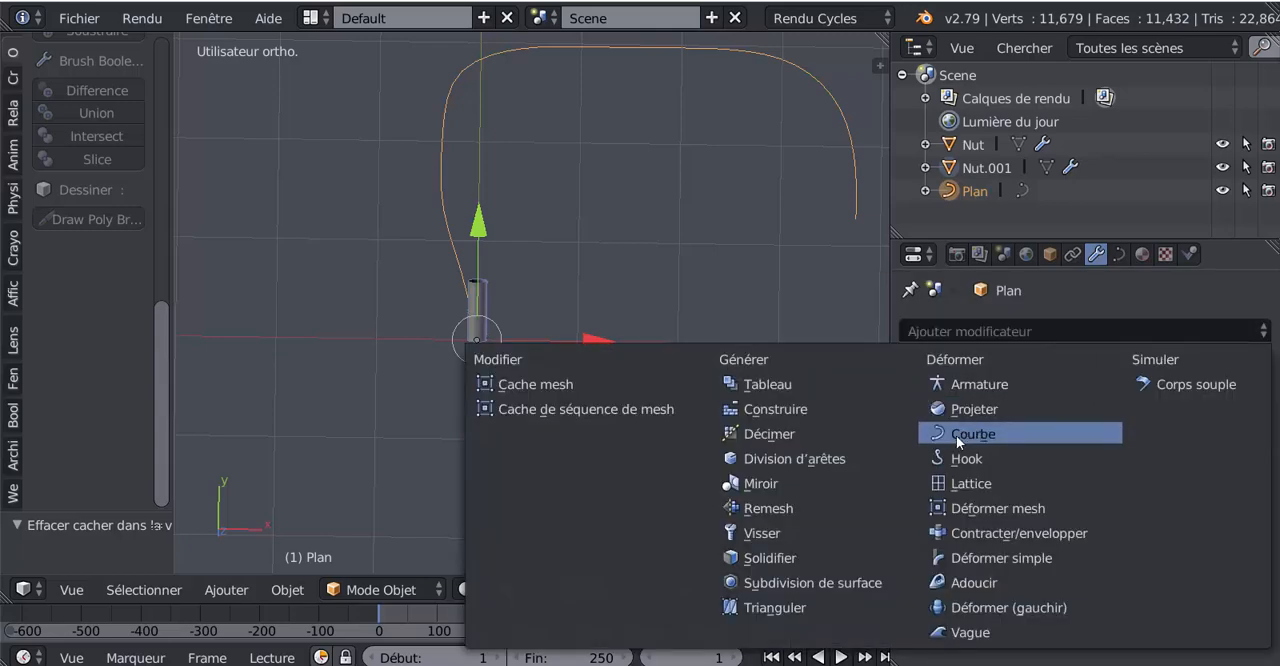
Step: Select the hose tube Nut.001 at the origin and add a Curve modifier to it
right_click(477, 325)
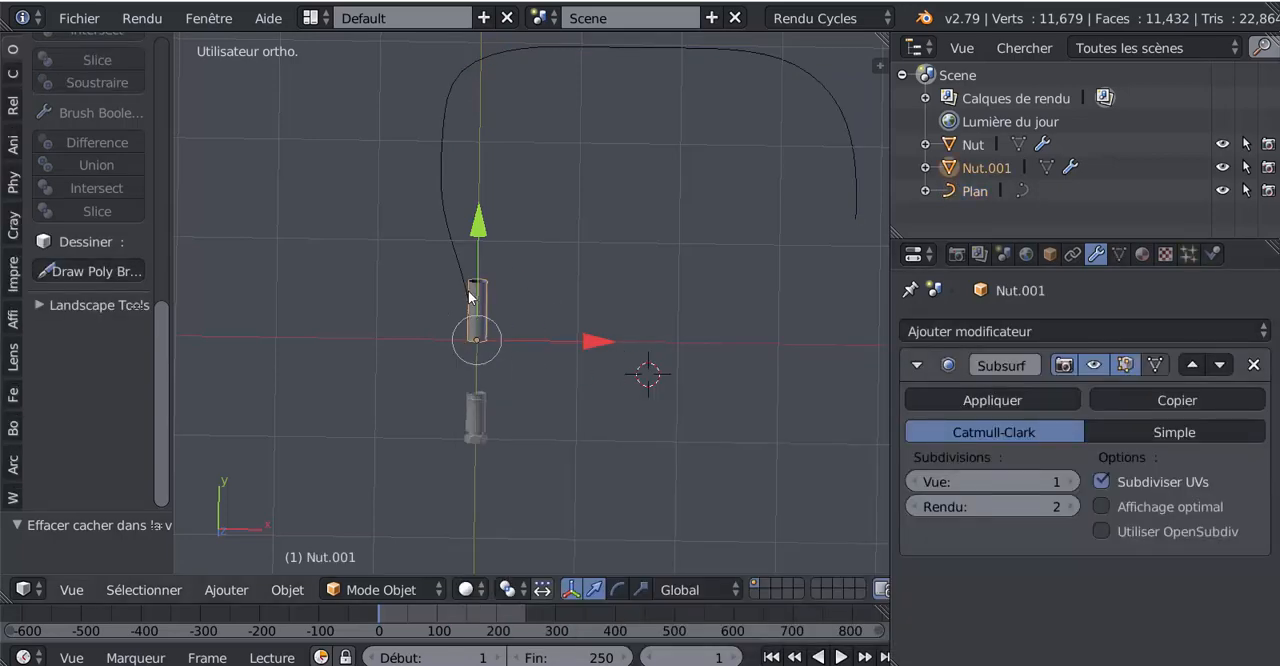
scroll(723, 400, "up", 1)
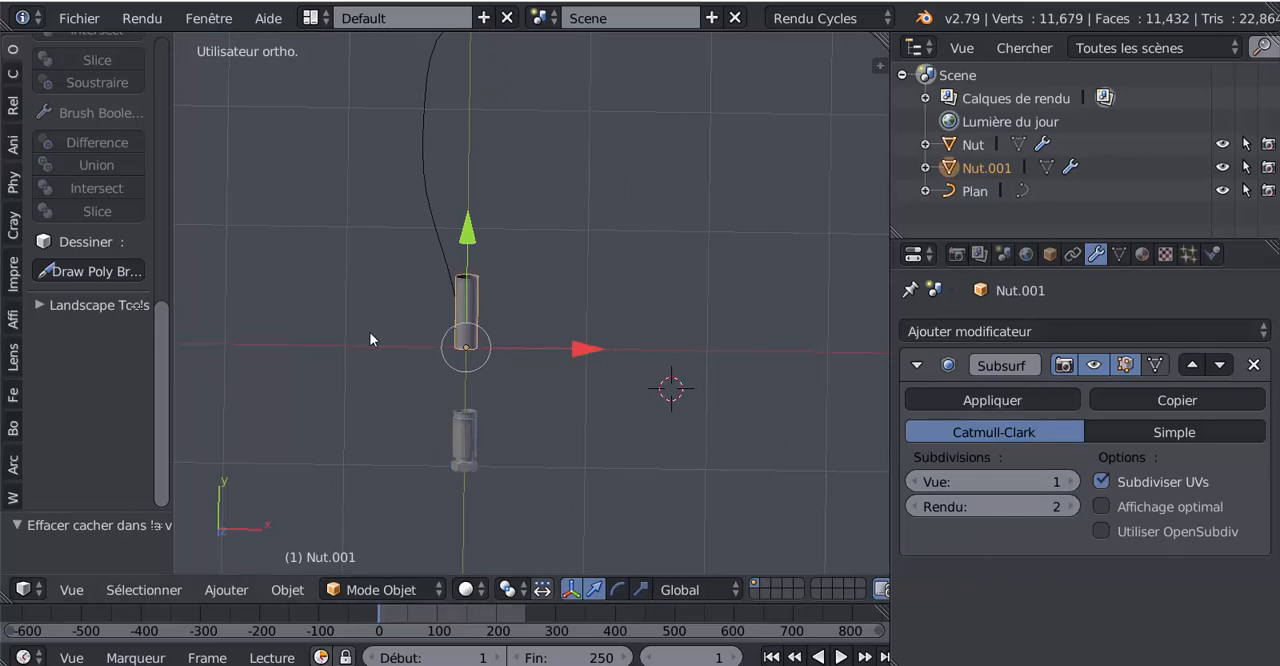
scroll(370, 339, "up", 3)
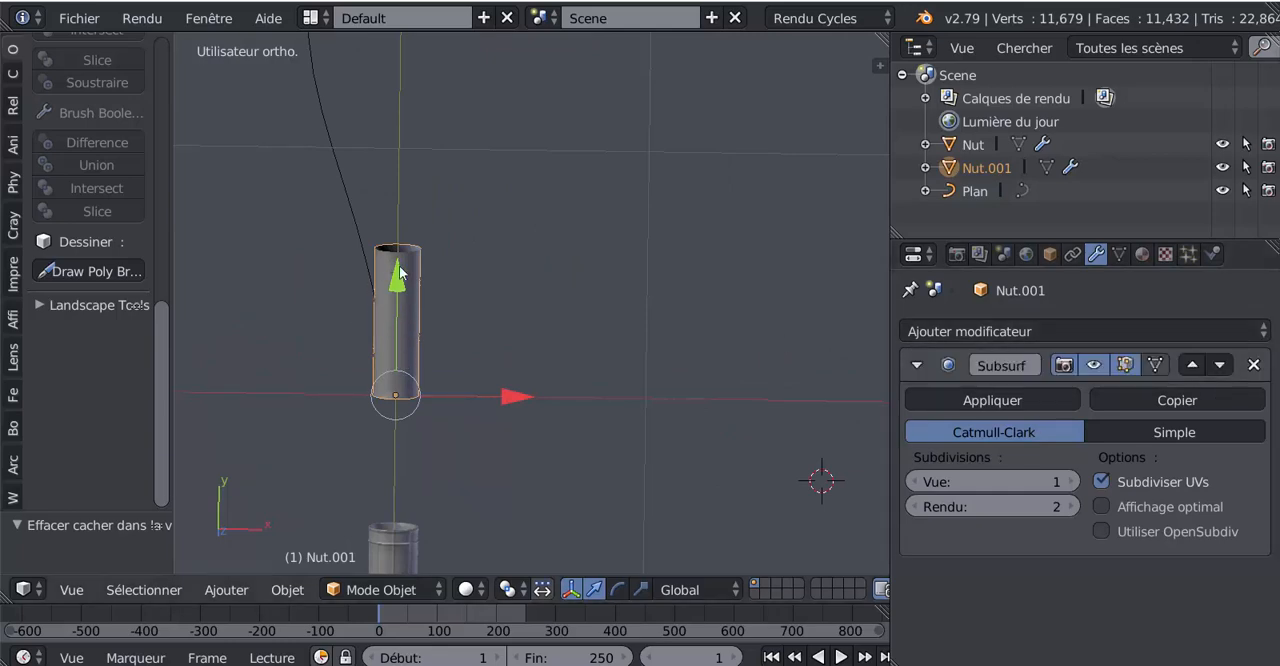
left_click(1053, 330)
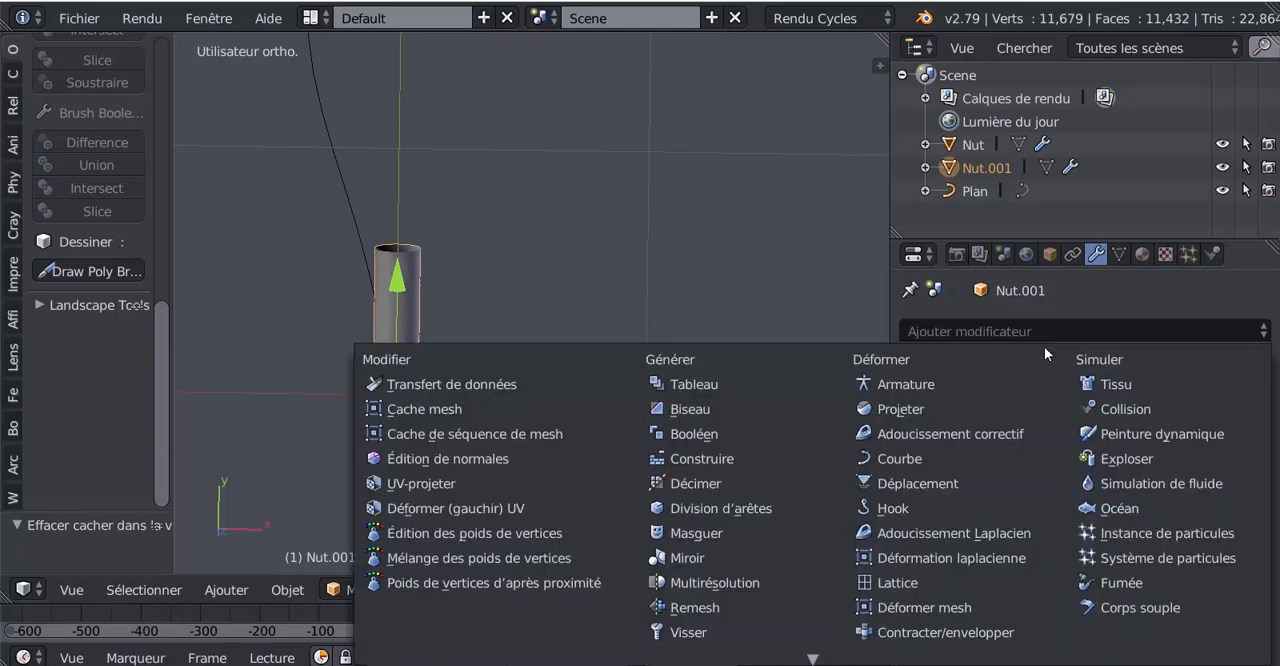
left_click(897, 458)
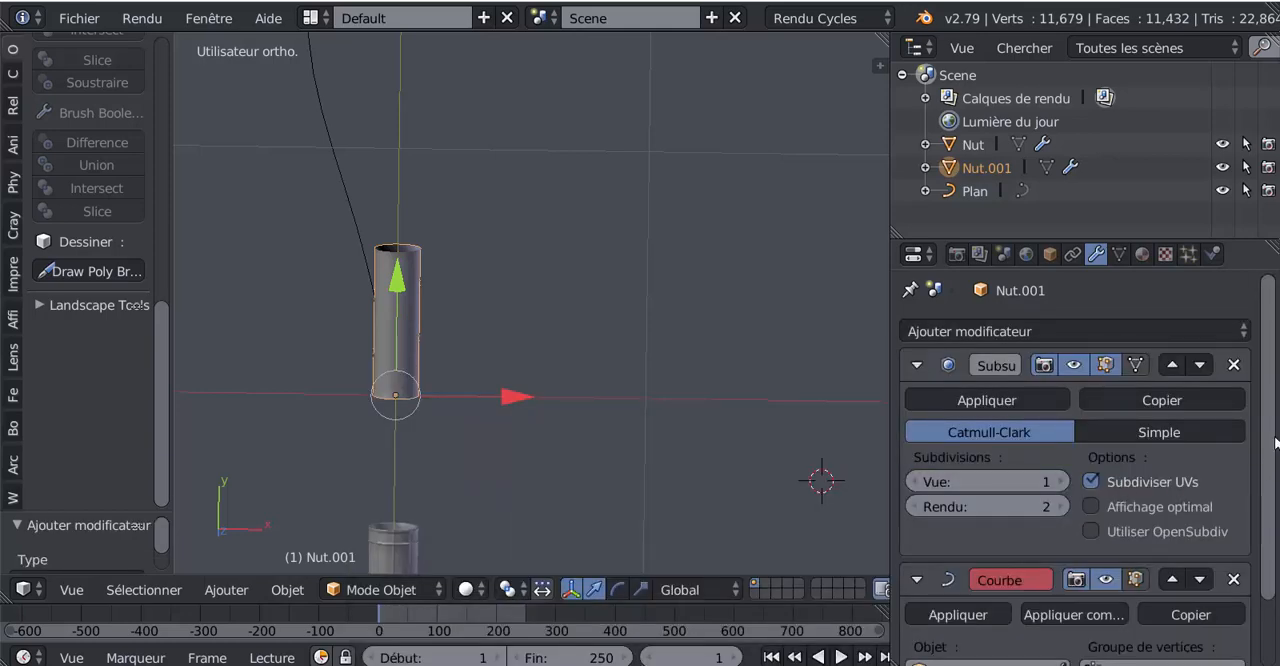
Step: Enlarge the properties area and set the Curve modifier's deforming object to Plan
scroll(1256, 541, "down", 2)
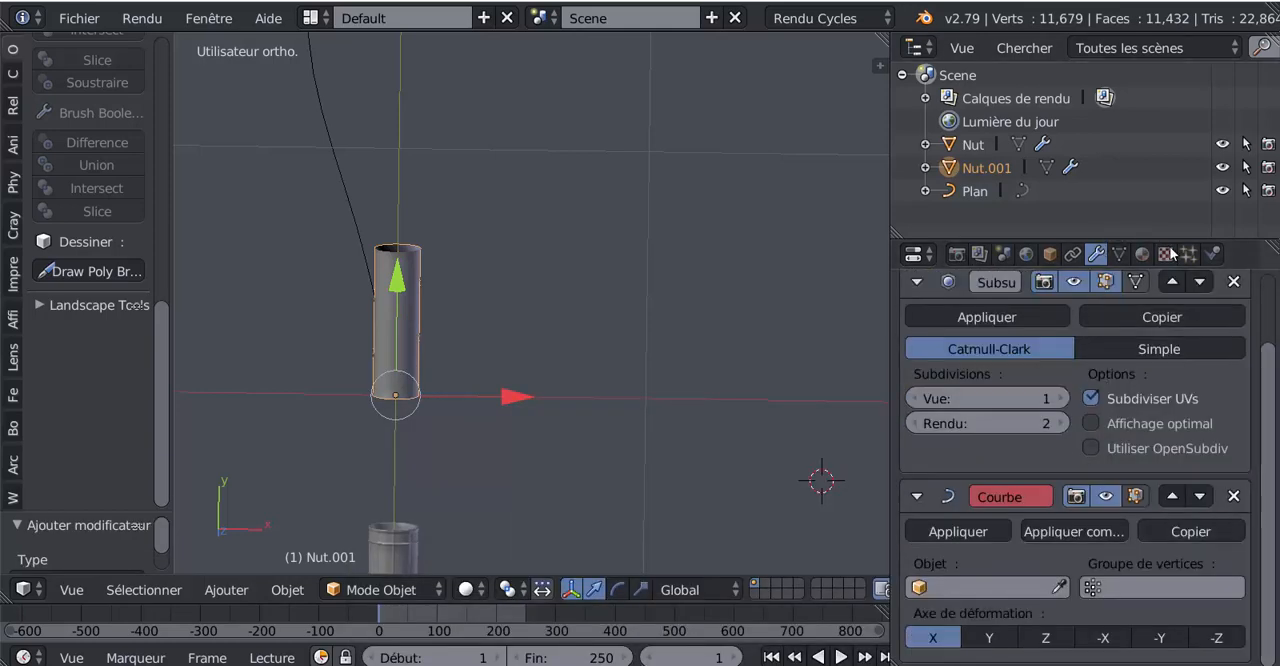
left_click_drag(1242, 265, 1243, 68)
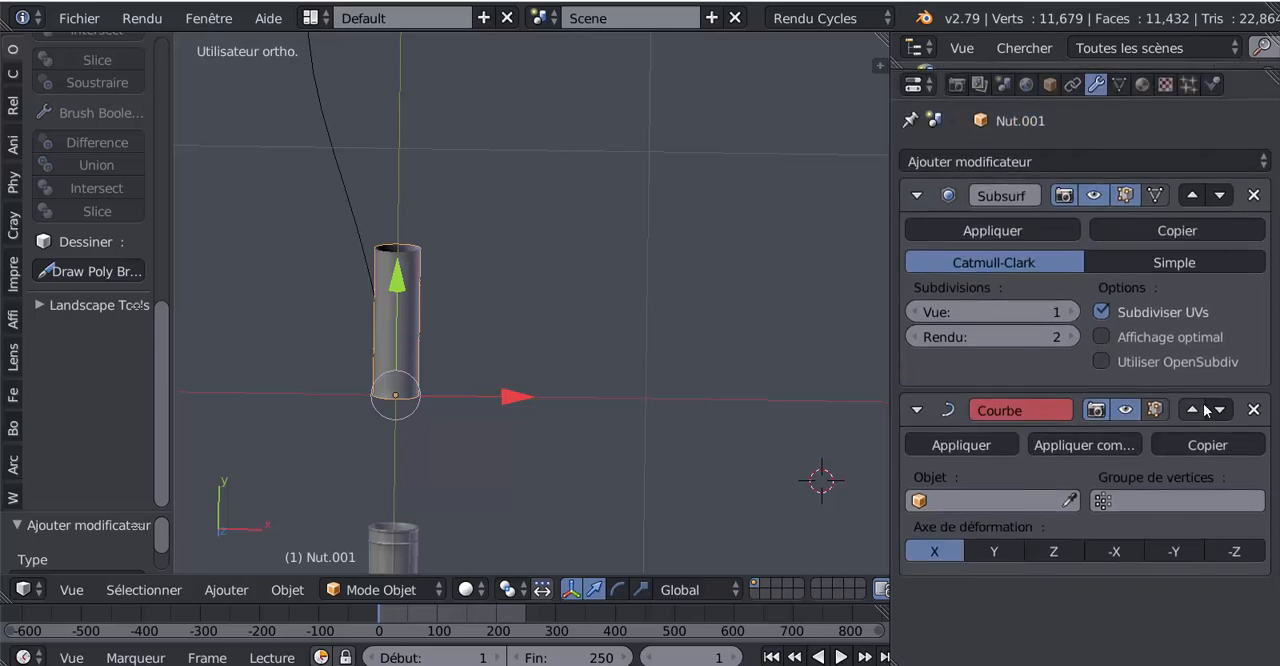
left_click(999, 497)
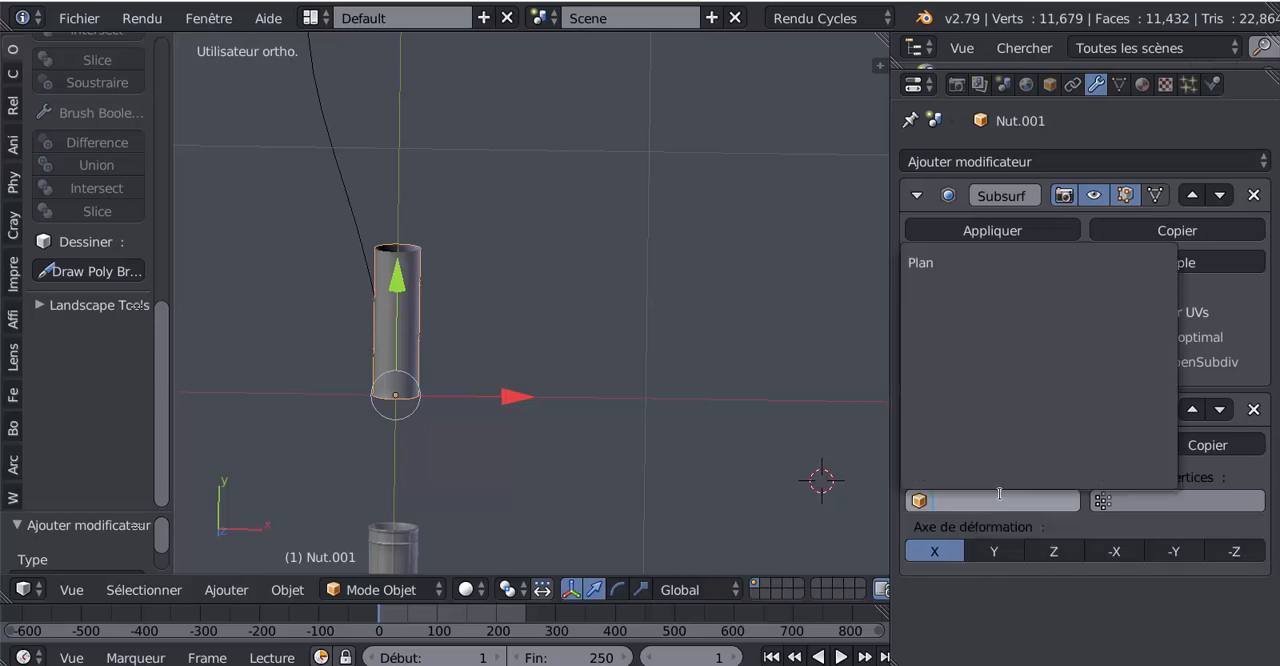
left_click(955, 263)
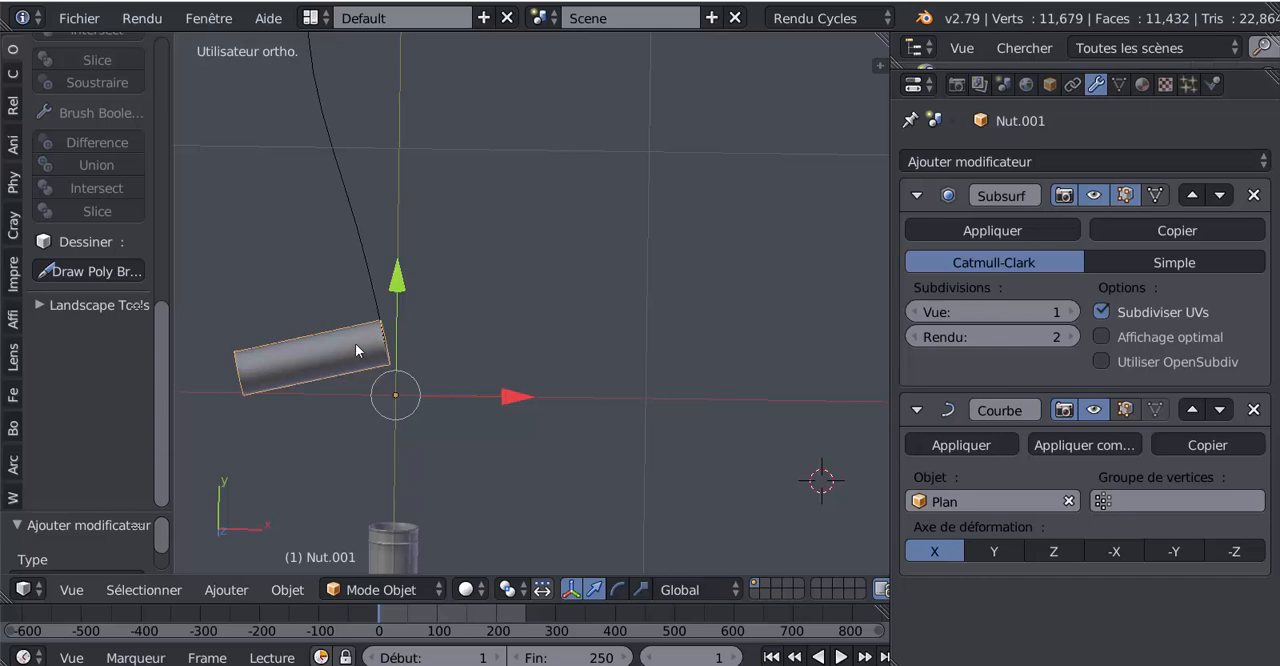
Step: Compare the Curve modifier's deformation axes X, Y, Z, -X, -Y and -Z on the tube and choose Y
left_click(994, 552)
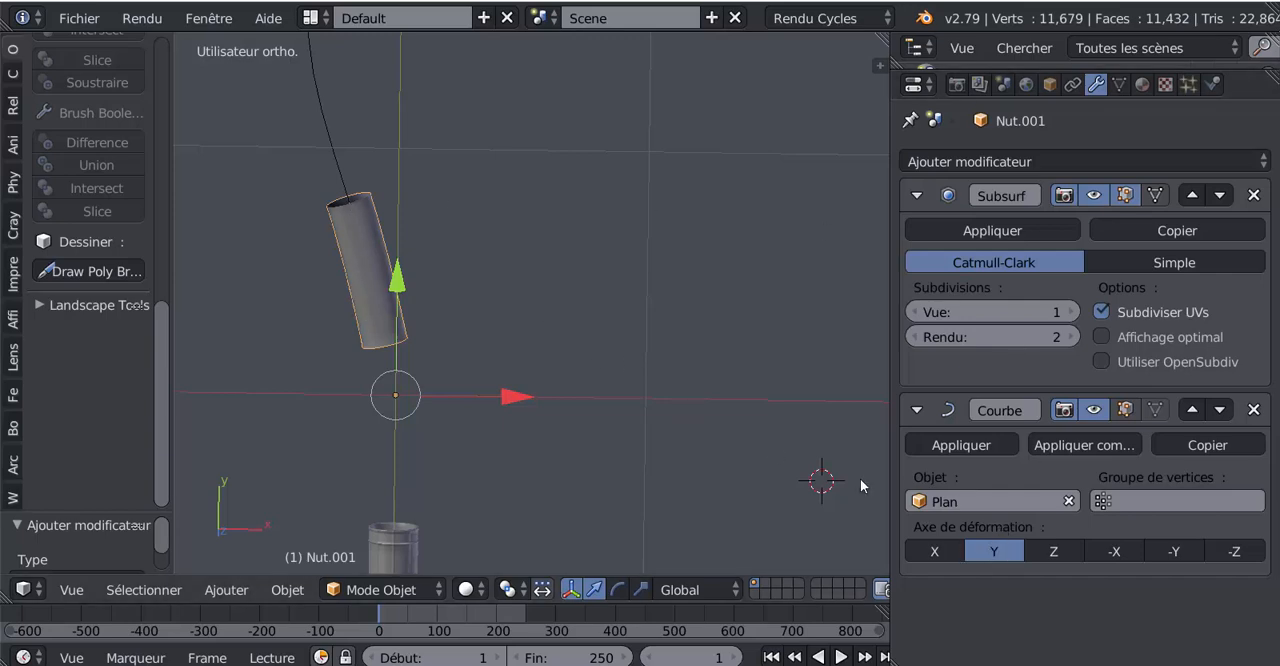
left_click(930, 551)
left_click(999, 548)
left_click(1067, 550)
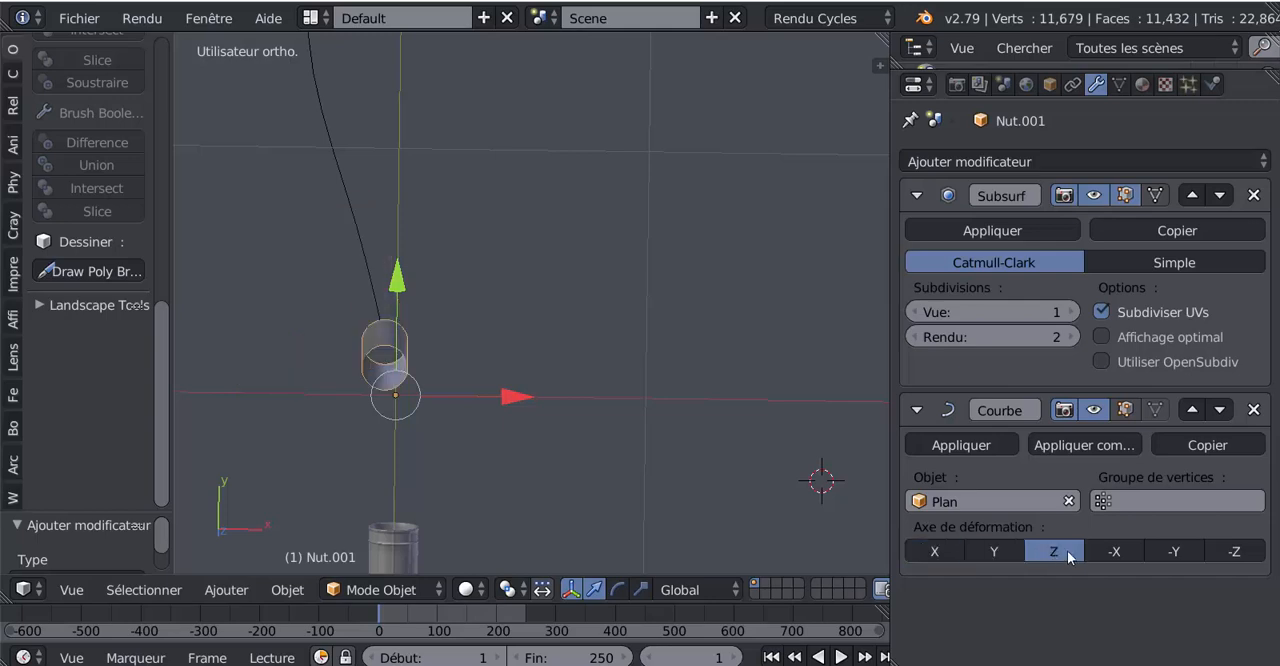
left_click(1112, 551)
left_click(1180, 553)
left_click(1224, 550)
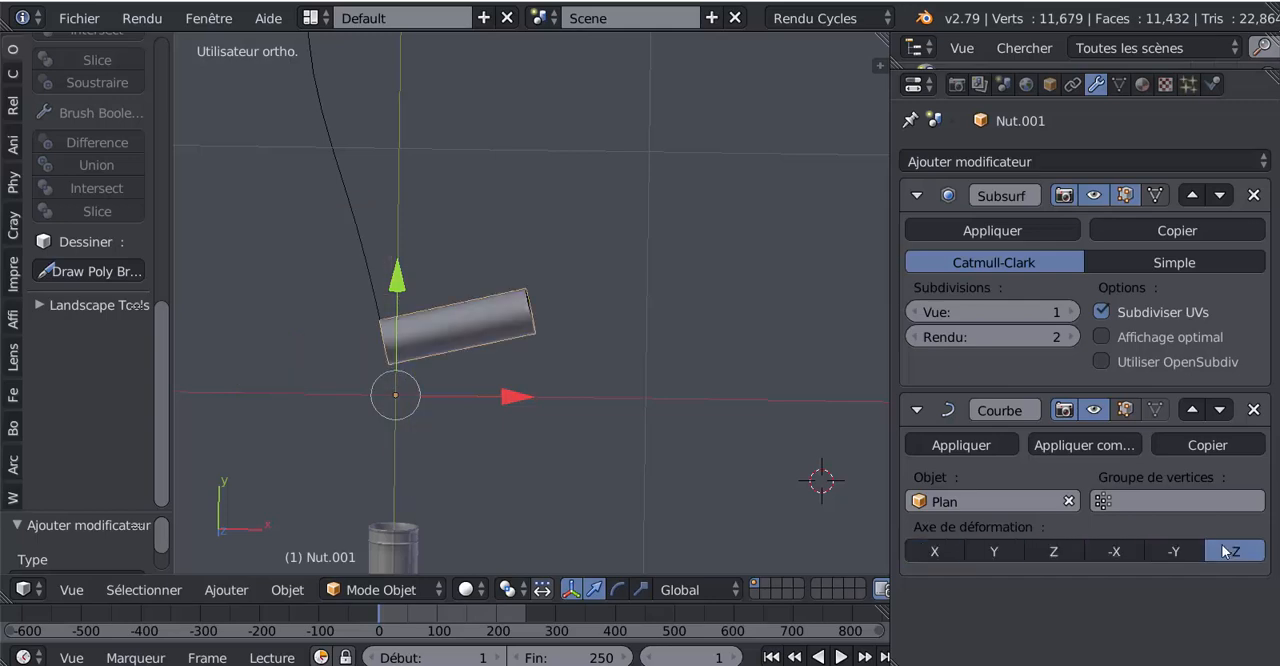
left_click(990, 549)
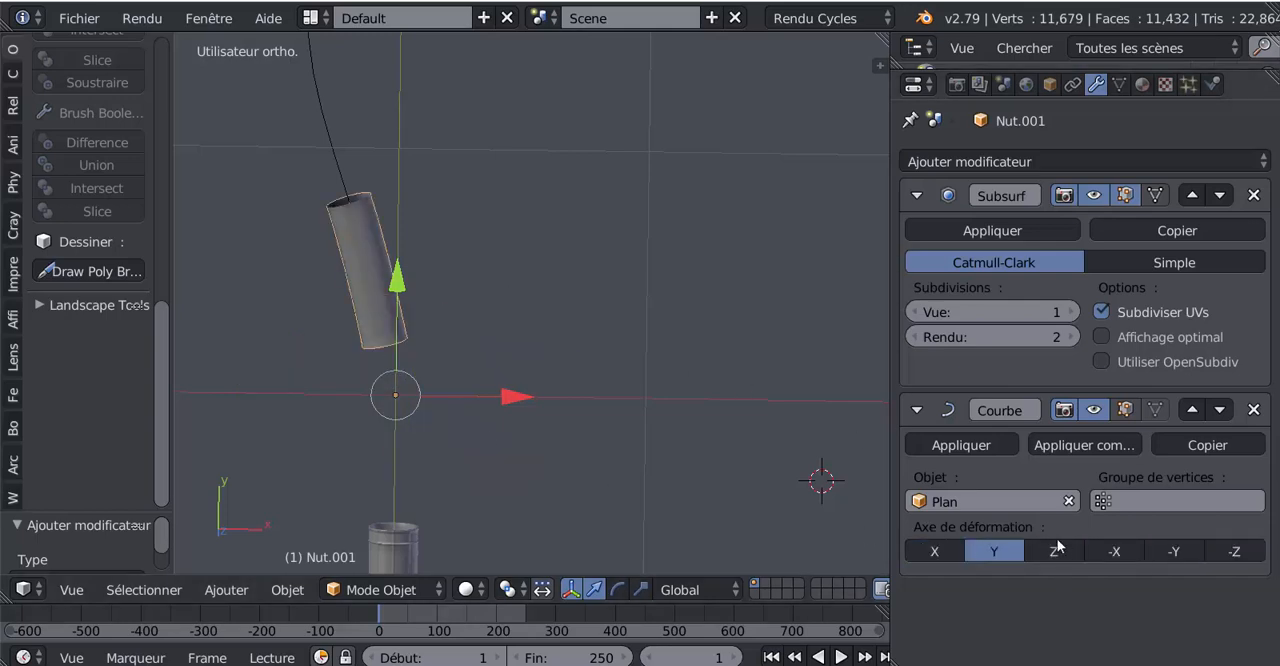
Step: Check the deformed tube against the path, return to top view and add an Array modifier to the tube
scroll(565, 413, "down", 1)
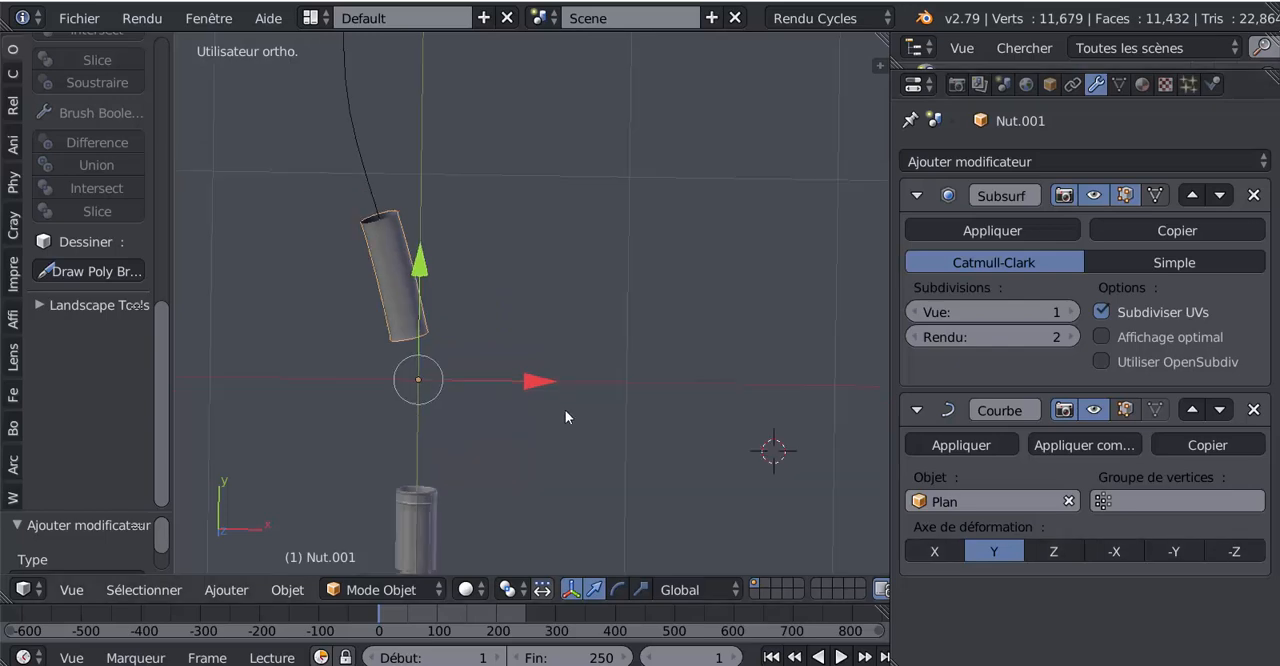
middle_click_drag(565, 410, 755, 327)
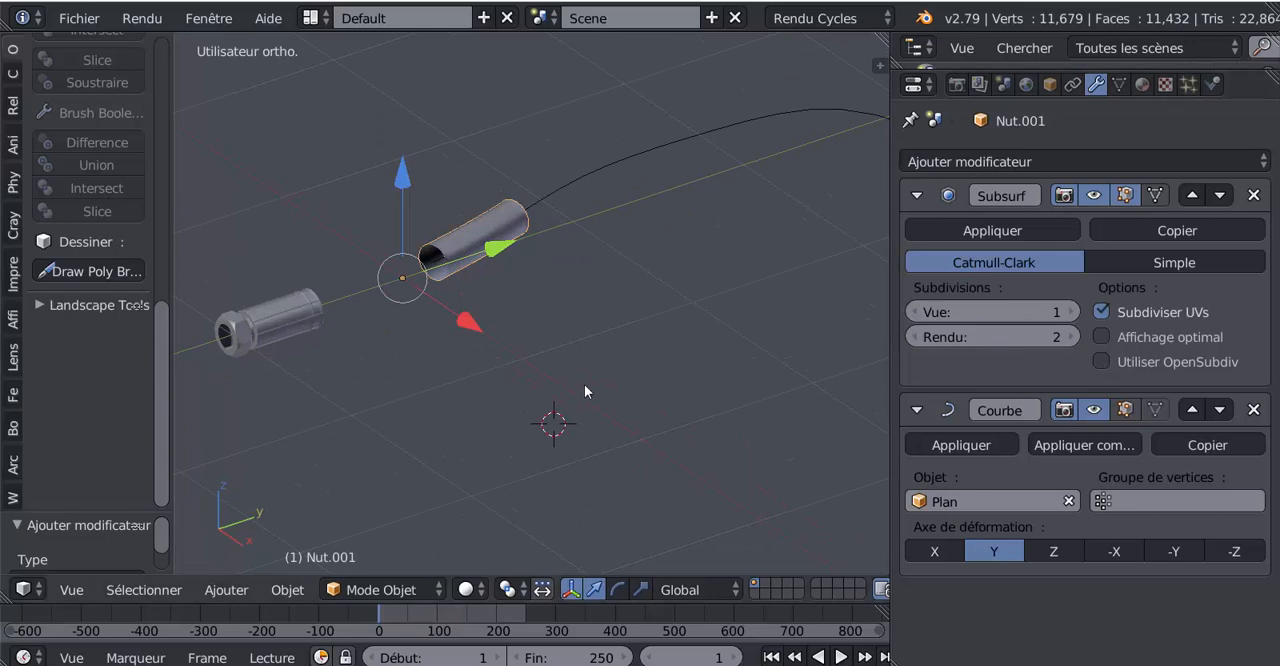
middle_click_drag(586, 391, 670, 486)
key("KP_7")
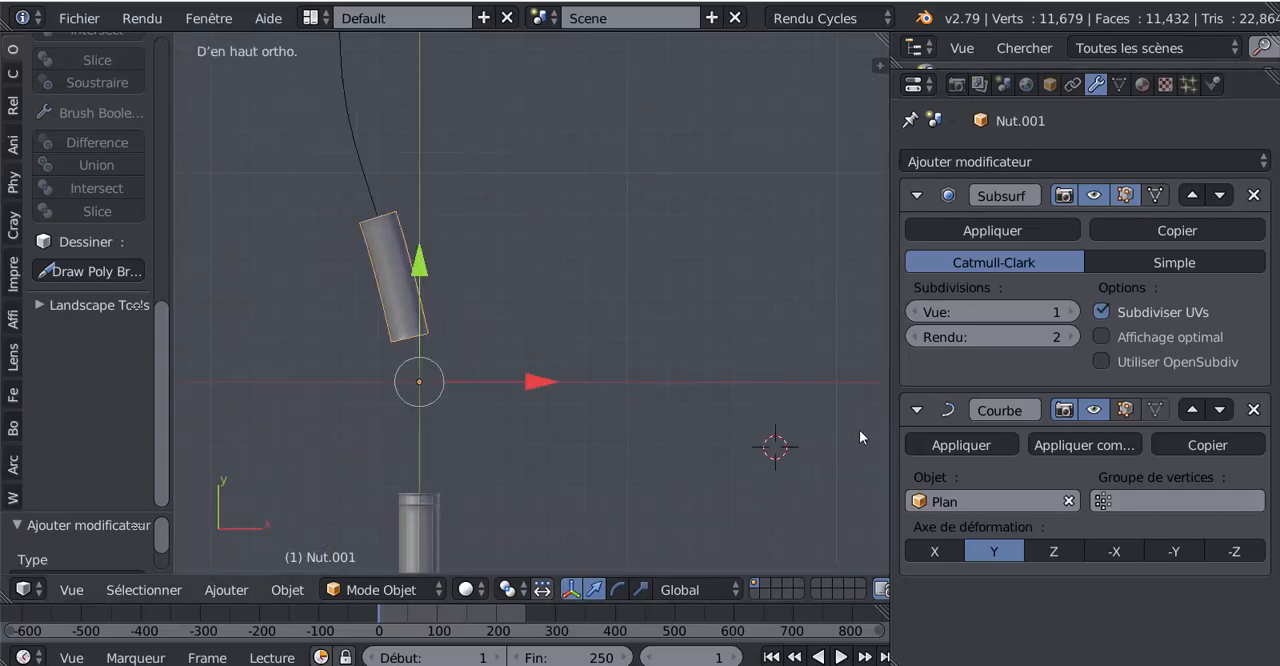
scroll(468, 272, "down", 4)
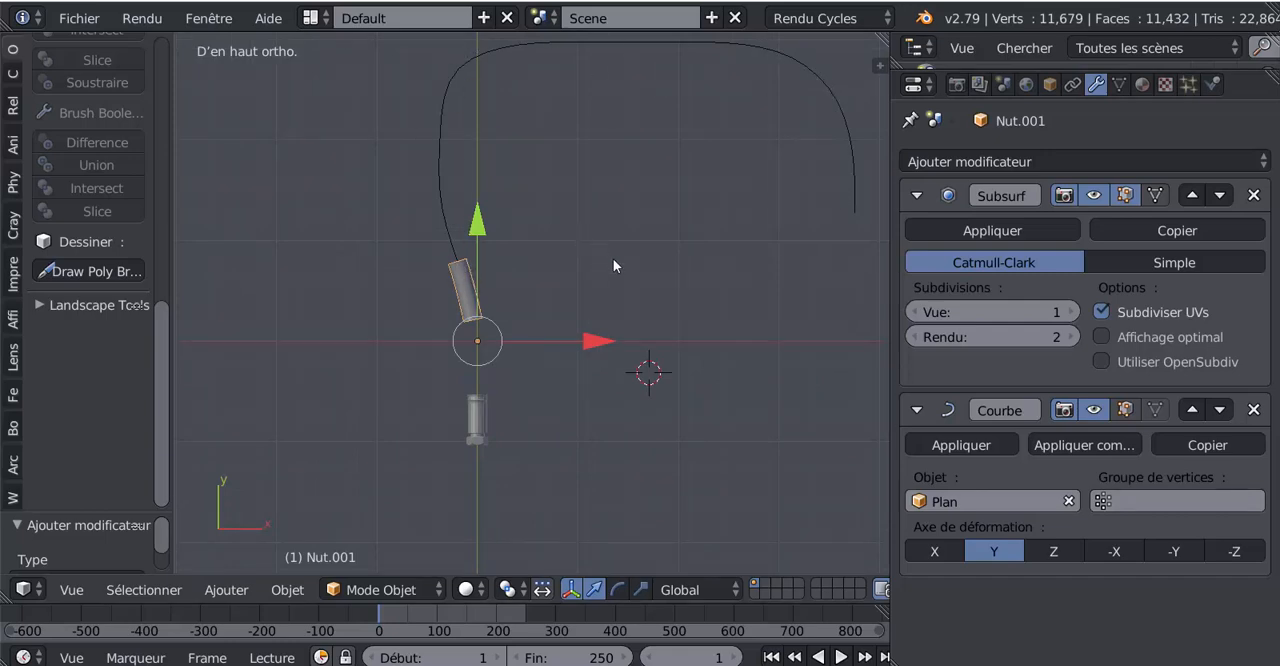
middle_click_drag(658, 318, 601, 372, "shift")
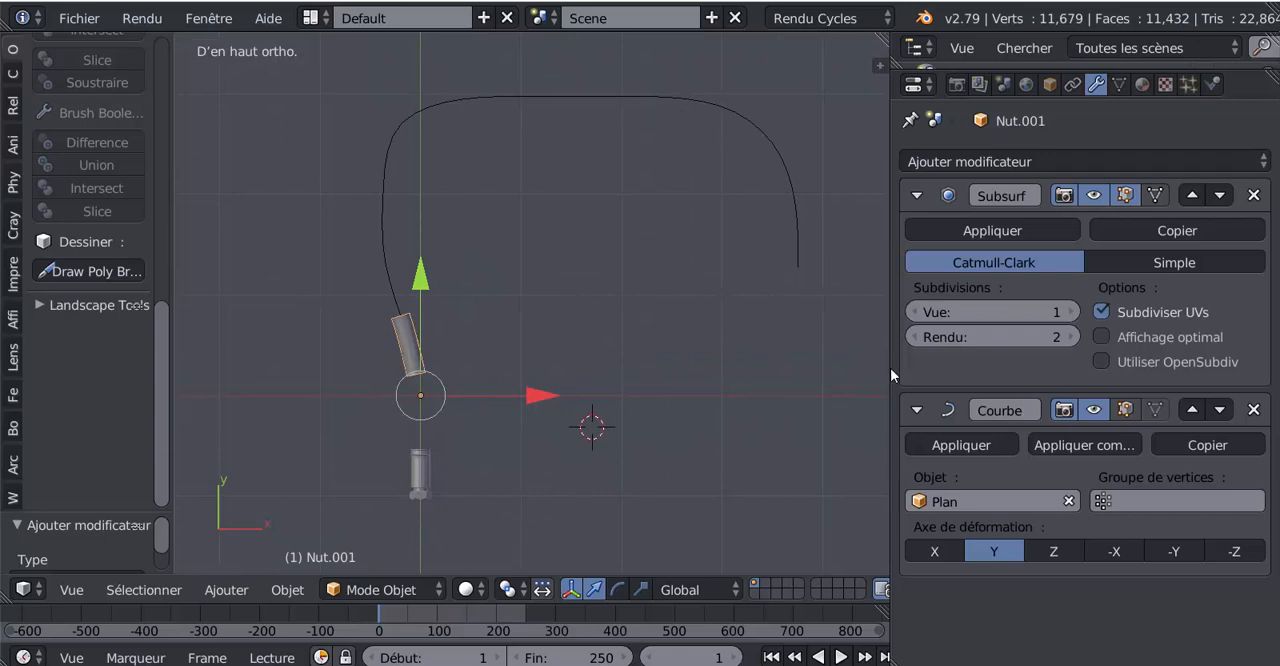
left_click(1076, 163)
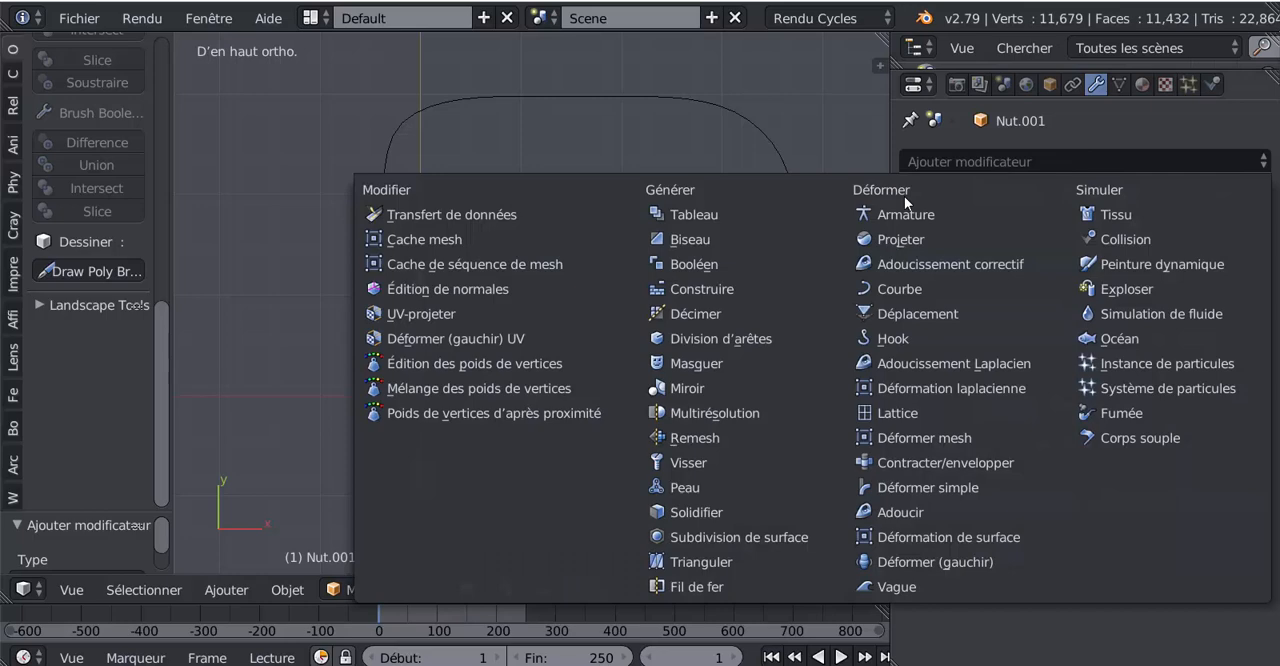
left_click(710, 214)
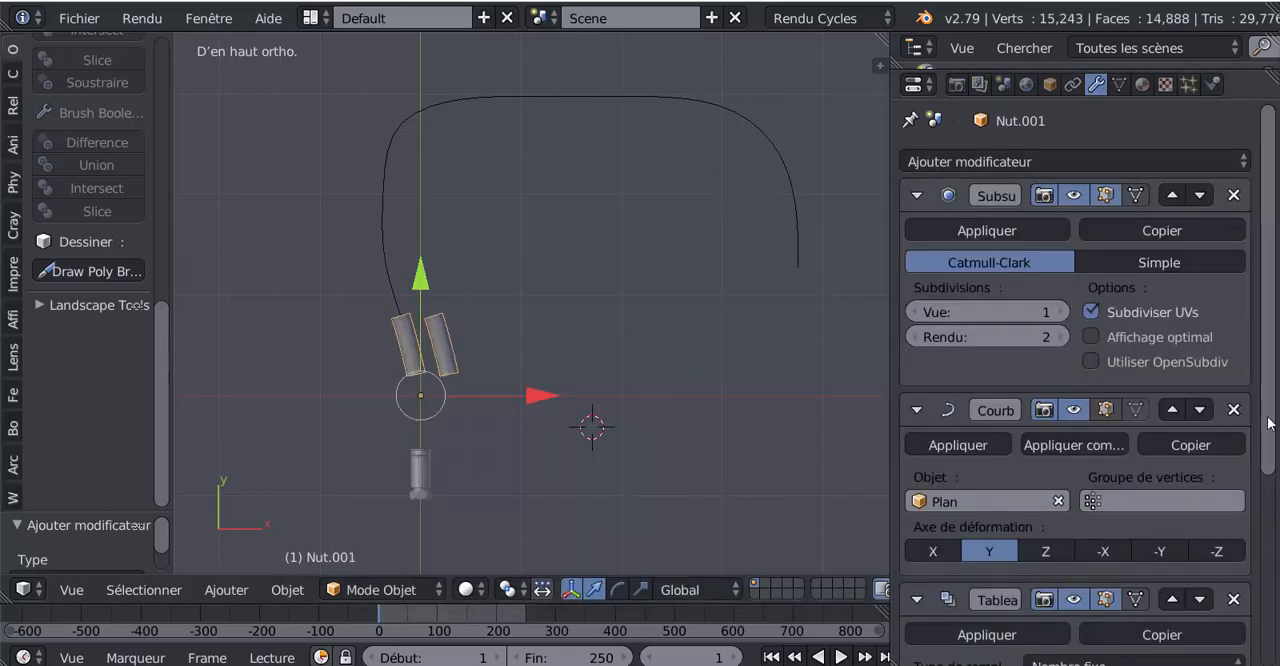
Step: Widen the properties area and review the order and settings of the Subsurf, Curve and Array modifiers
scroll(1161, 530, "down", 5)
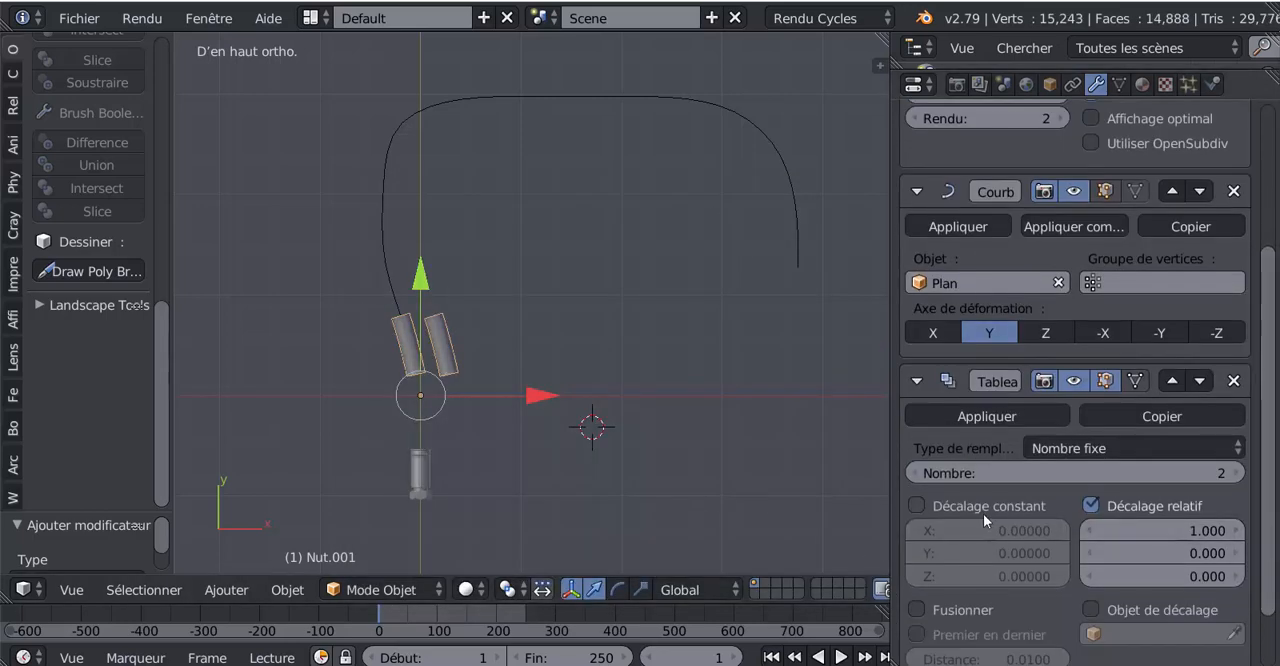
scroll(1268, 461, "down", 2)
left_click_drag(1268, 461, 1266, 373)
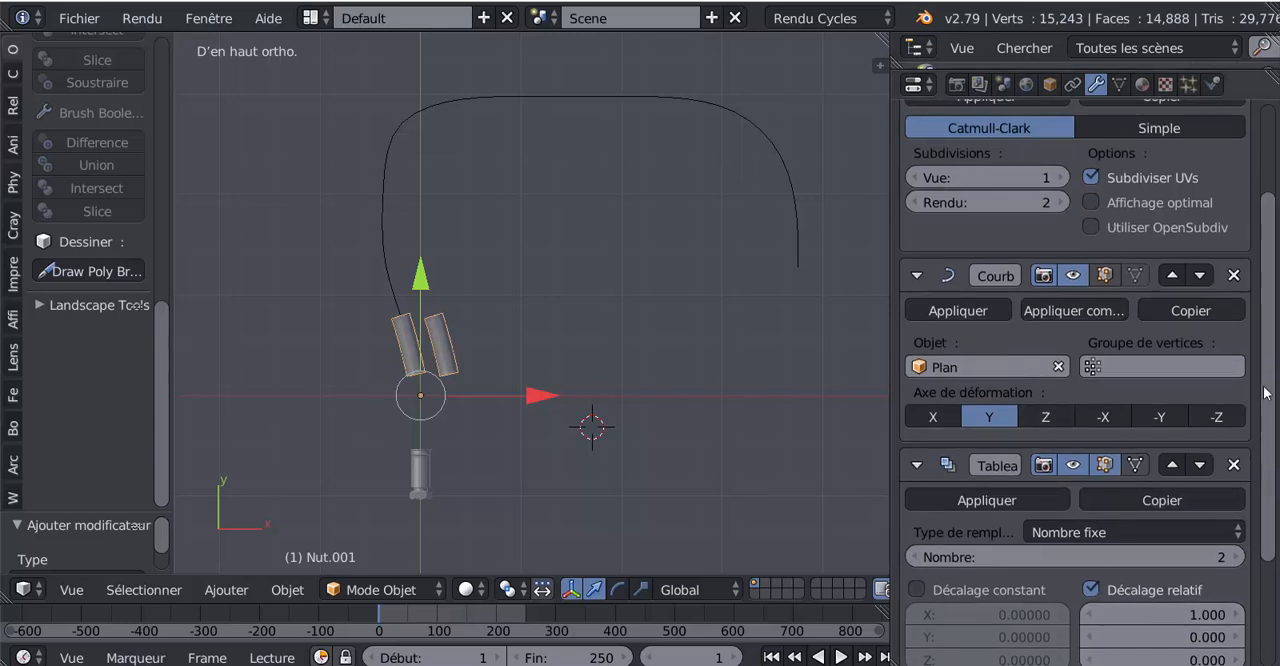
left_click_drag(1266, 392, 1263, 330)
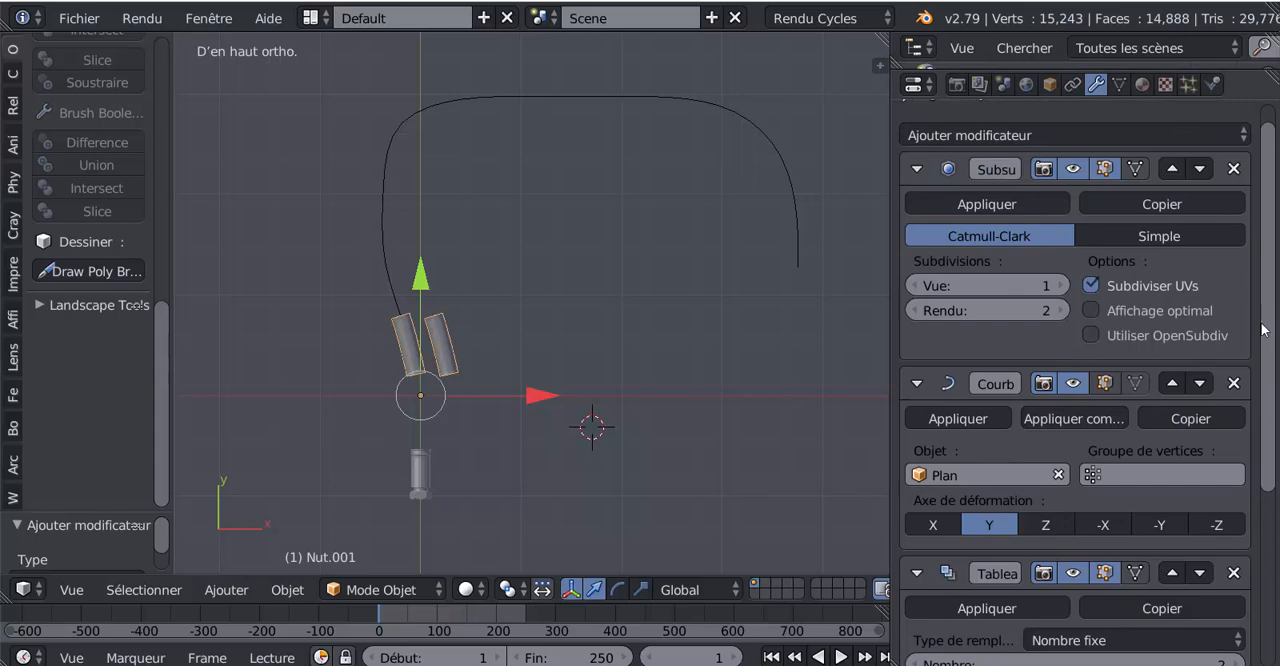
left_click_drag(891, 230, 803, 243)
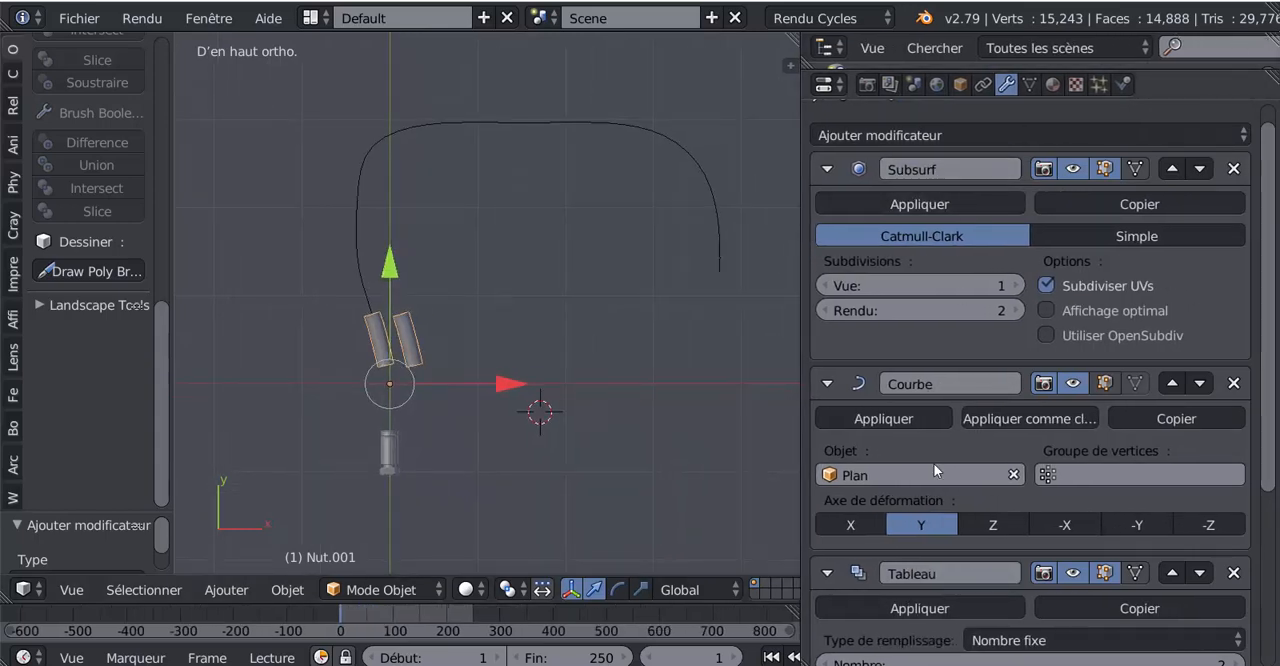
left_click_drag(1269, 335, 1268, 450)
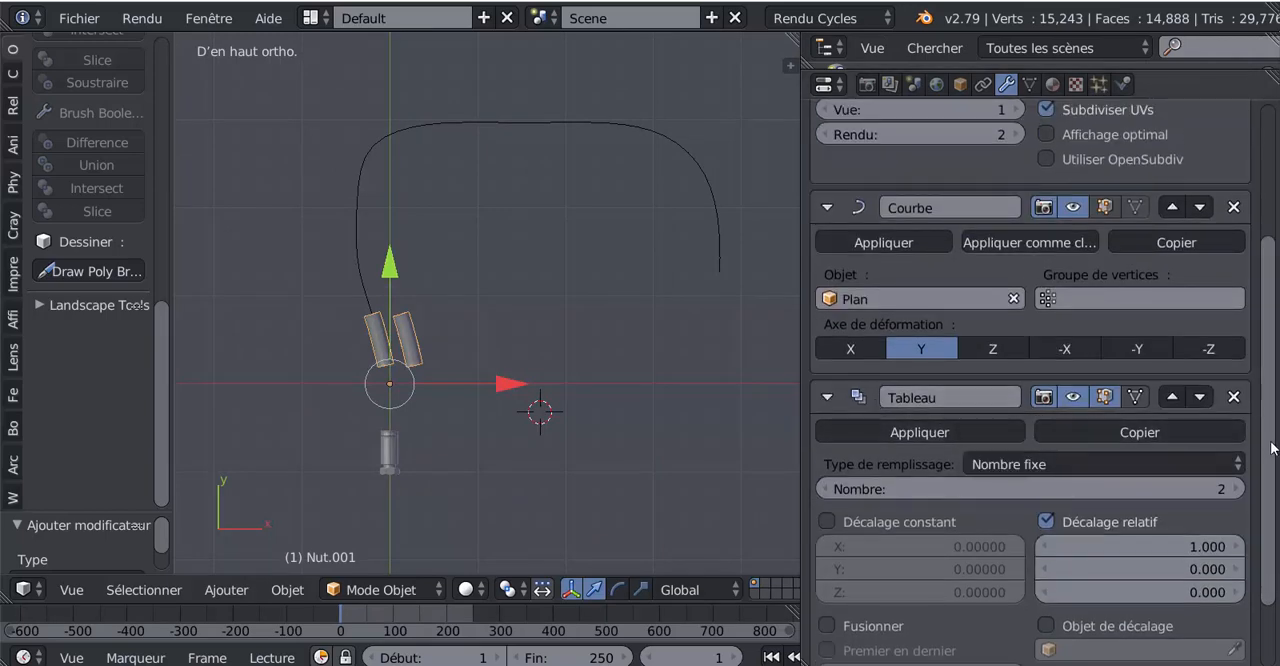
left_click_drag(1272, 436, 1266, 363)
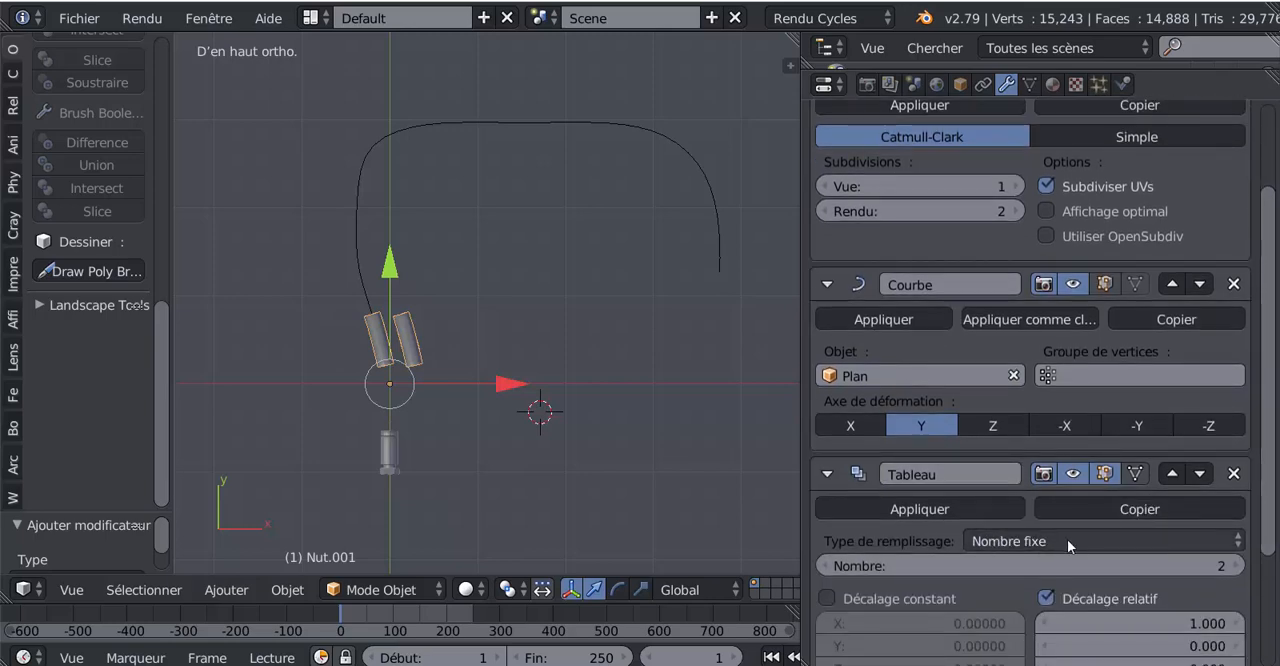
left_click_drag(1270, 362, 1266, 518)
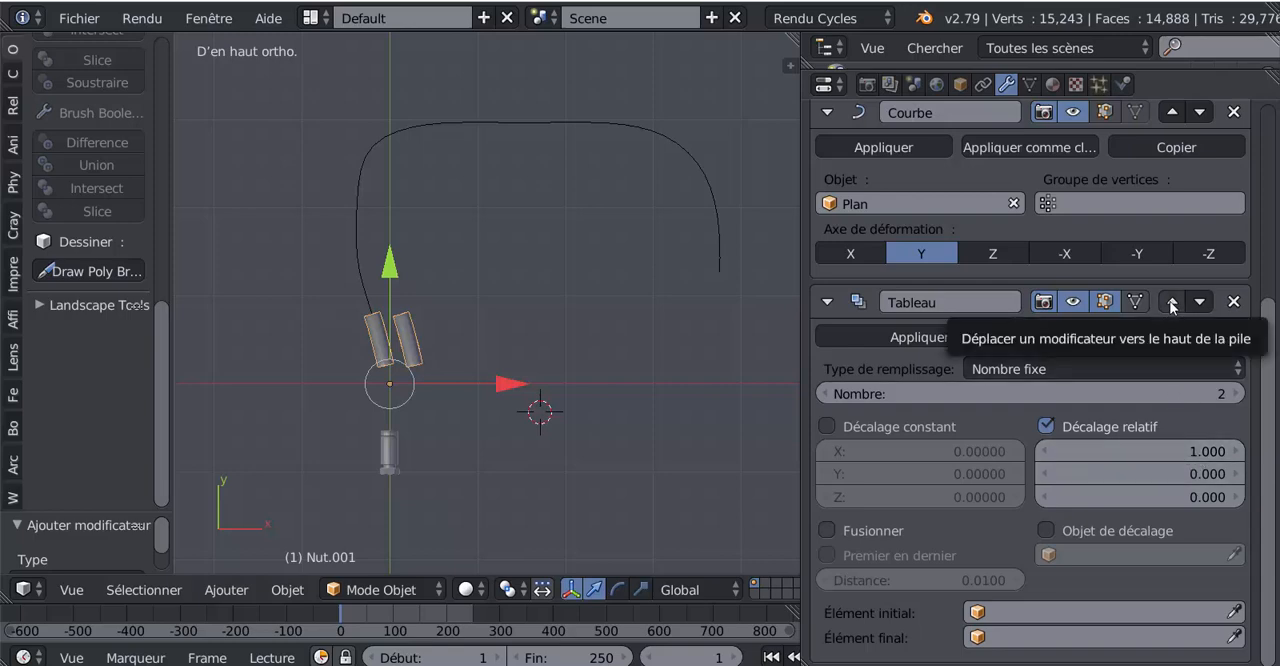
Step: Move the Array modifier up to first place in the stack, above the Curve and Subsurf modifiers
left_click(1172, 302)
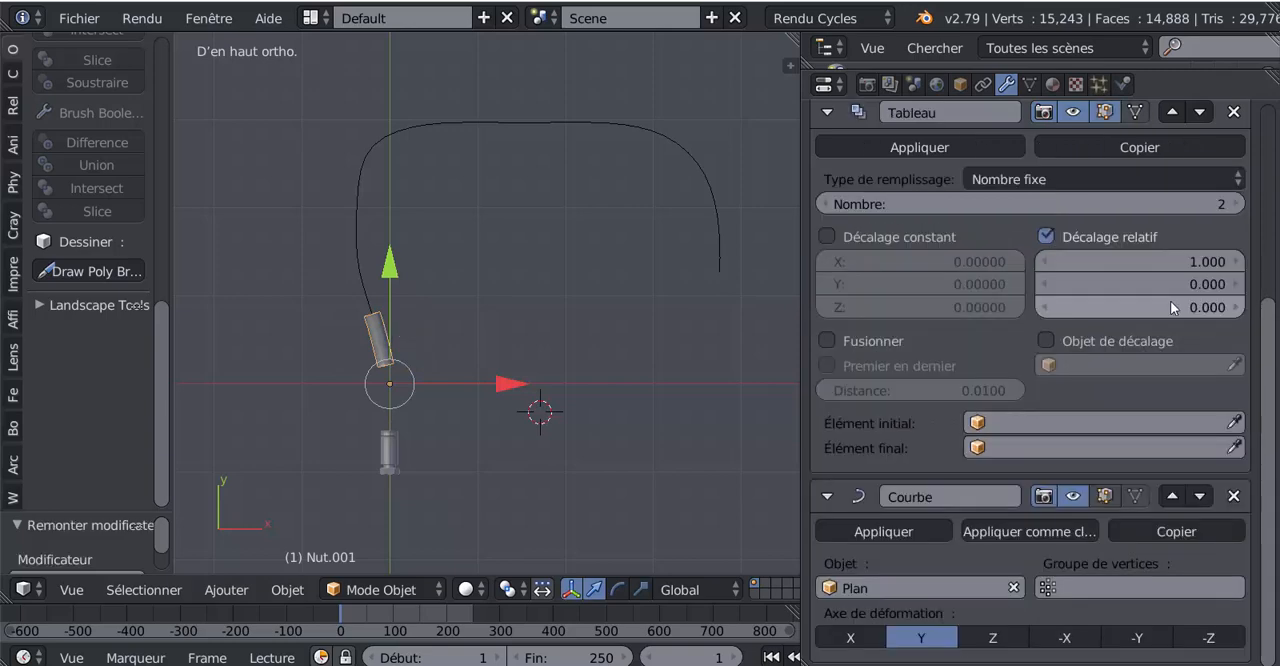
scroll(1213, 297, "up", 1)
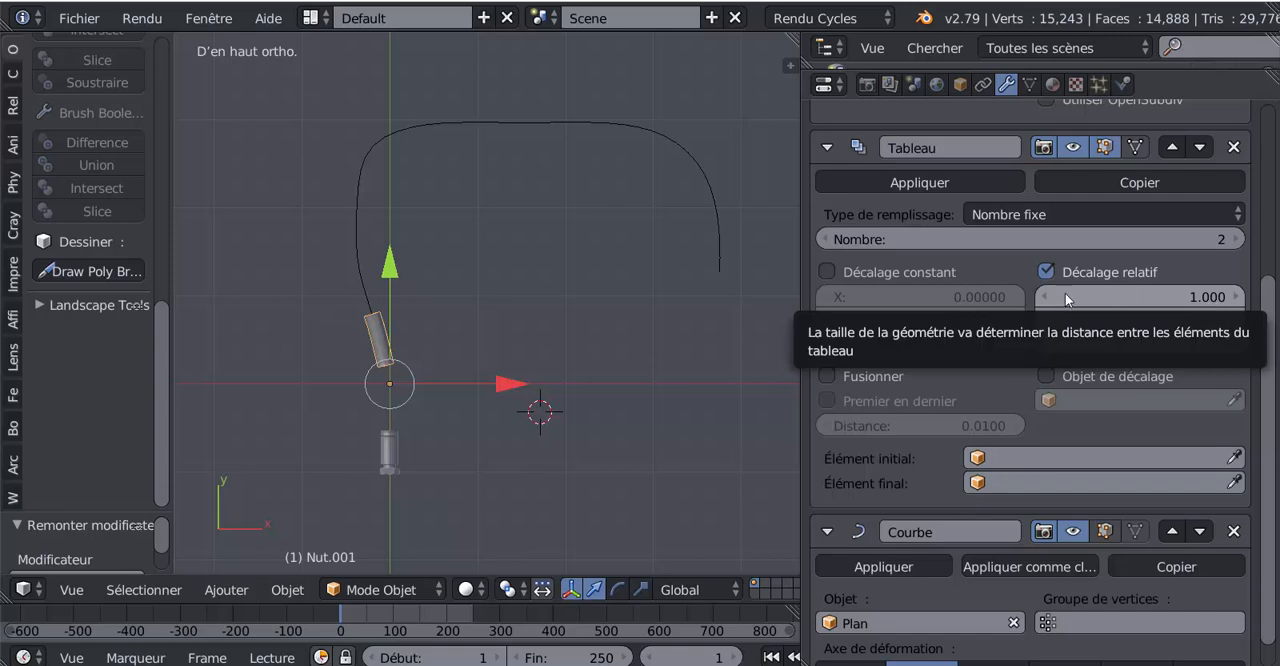
scroll(1136, 375, "up", 3)
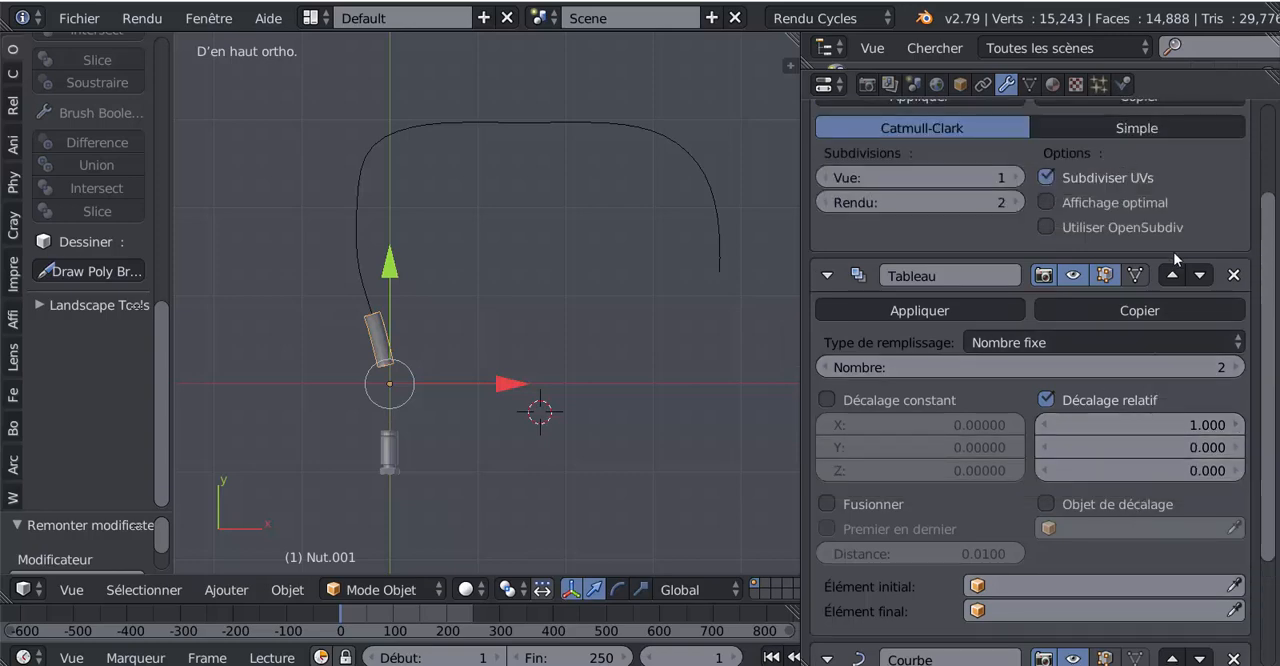
left_click(1173, 275)
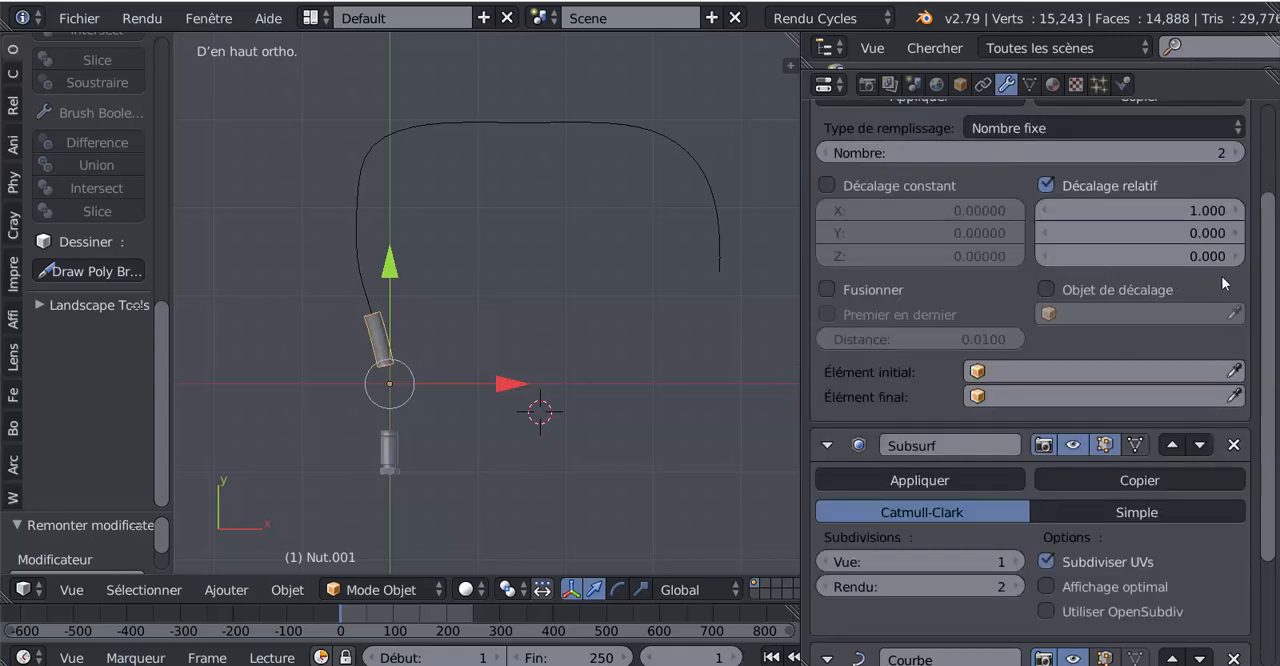
scroll(1272, 316, "up", 3)
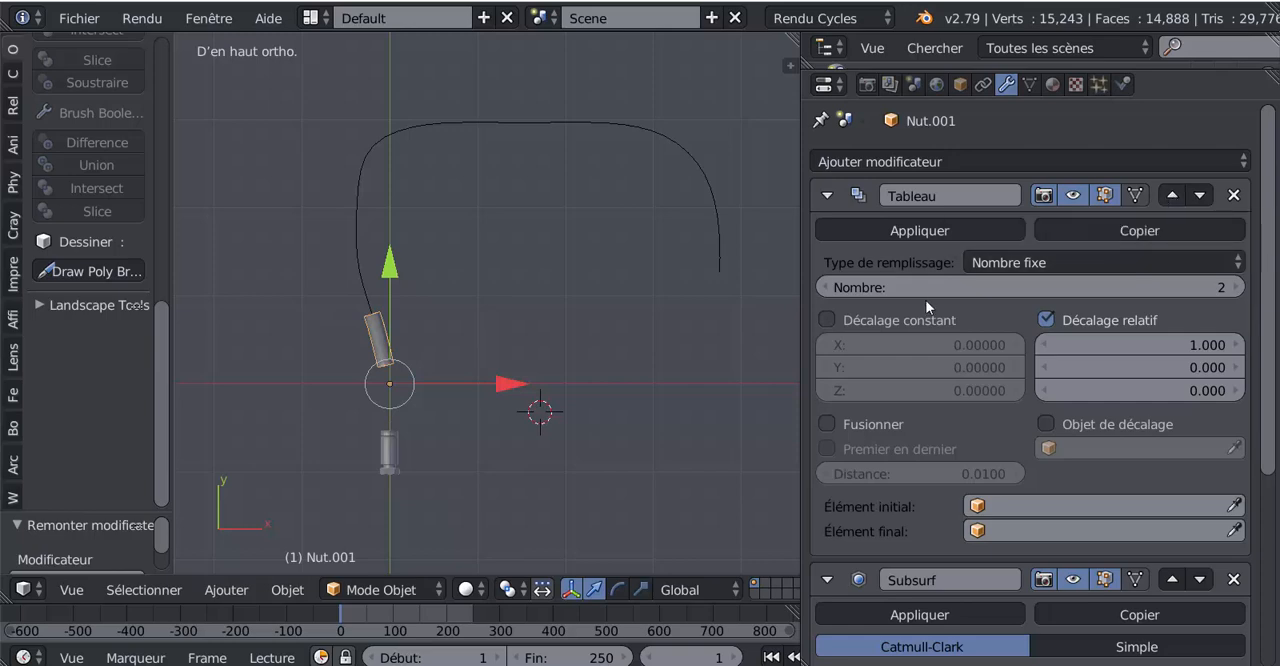
Step: Set the relative X offset of the tube's Array modifier to 0
scroll(1021, 456, "down", 3)
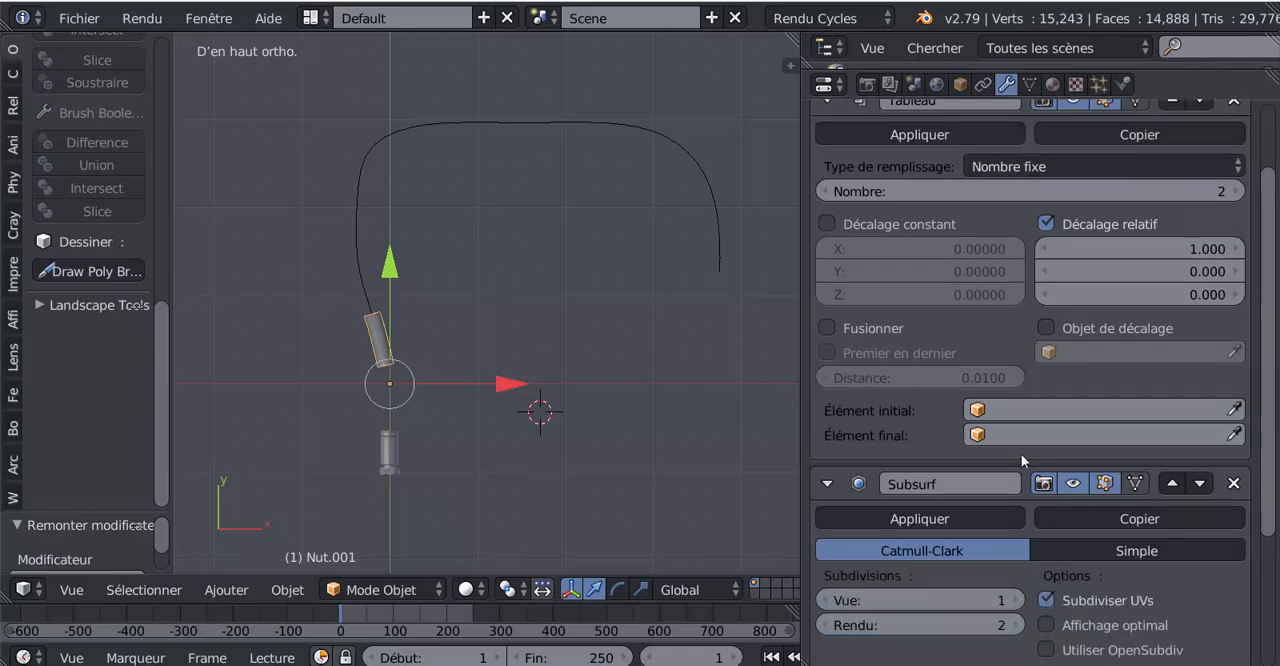
left_click(1205, 250)
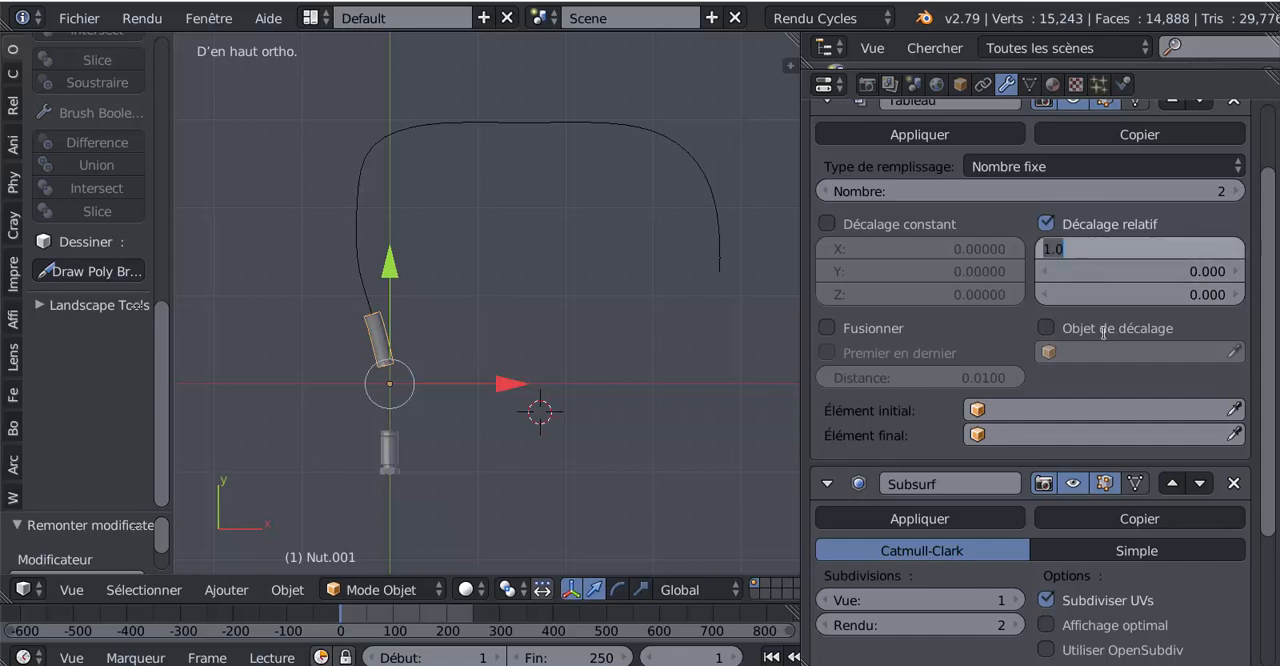
type("0")
key("Return")
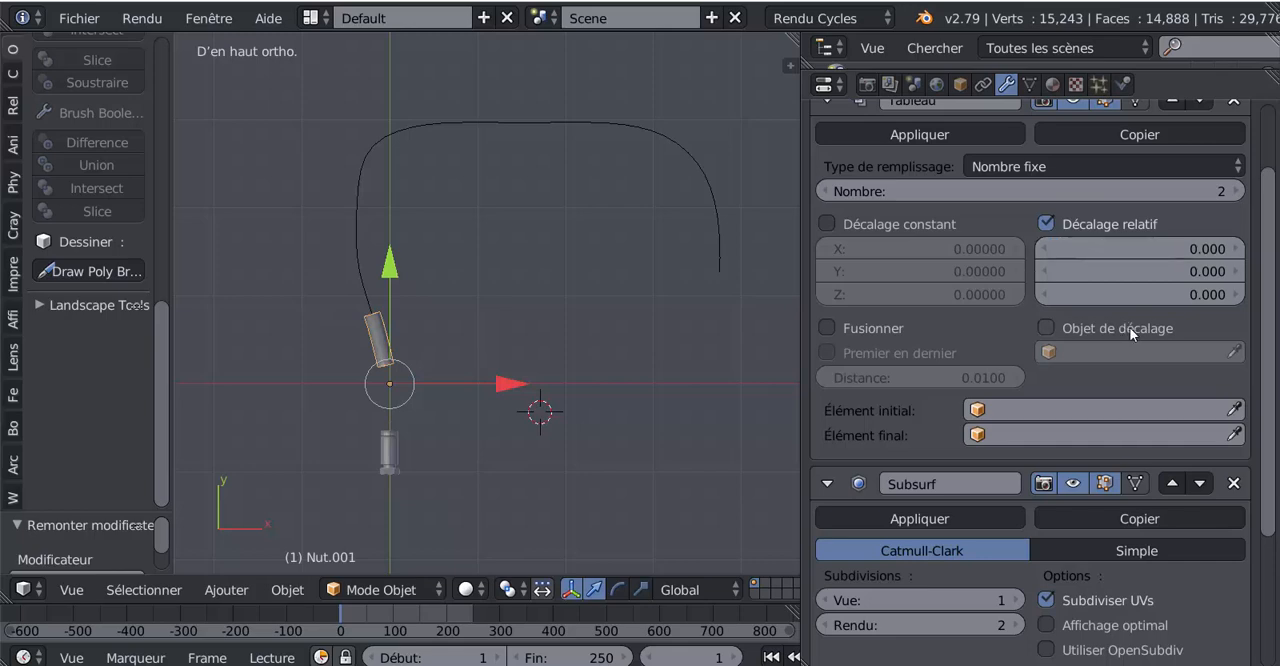
Step: Try a relative Y offset of 1 in the tube's Array modifier
left_click(1208, 295)
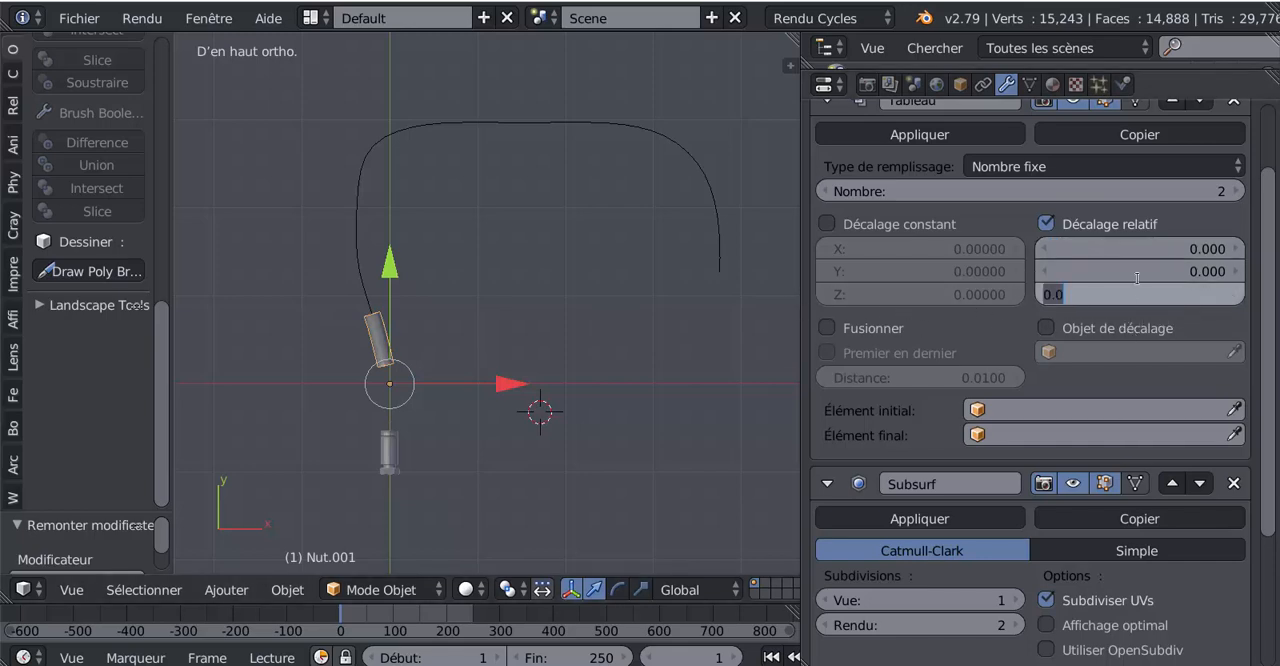
left_click(1199, 268)
left_click(1202, 271)
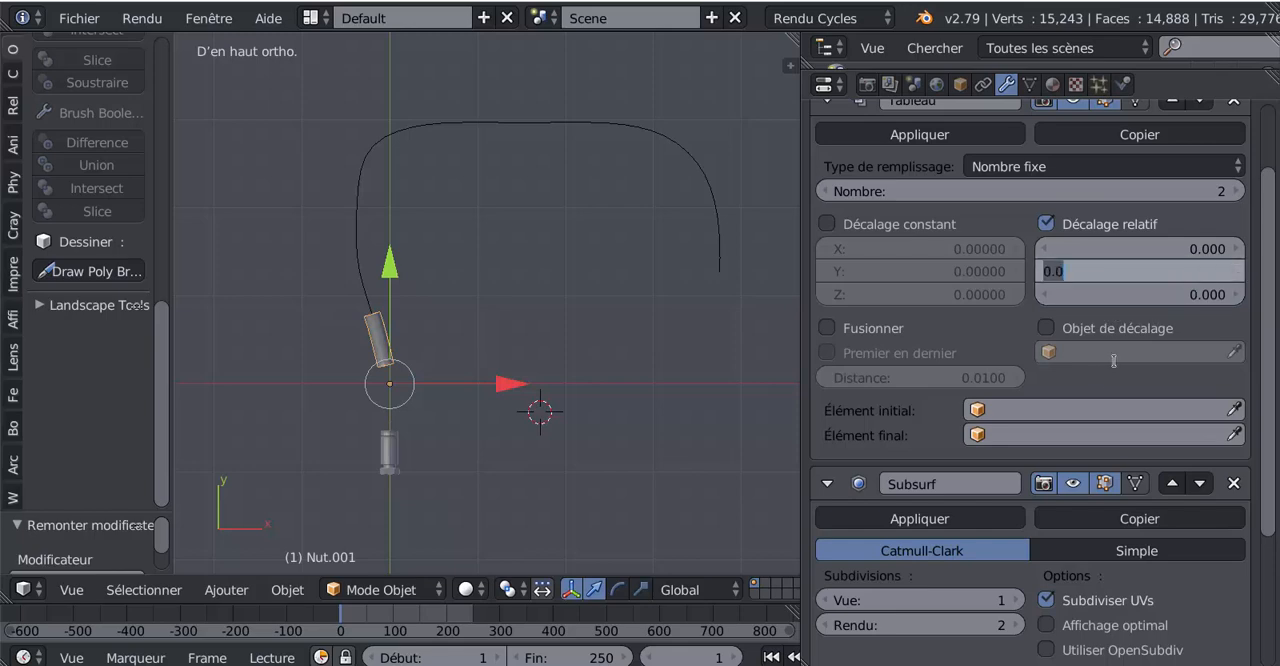
type("1")
key("Return")
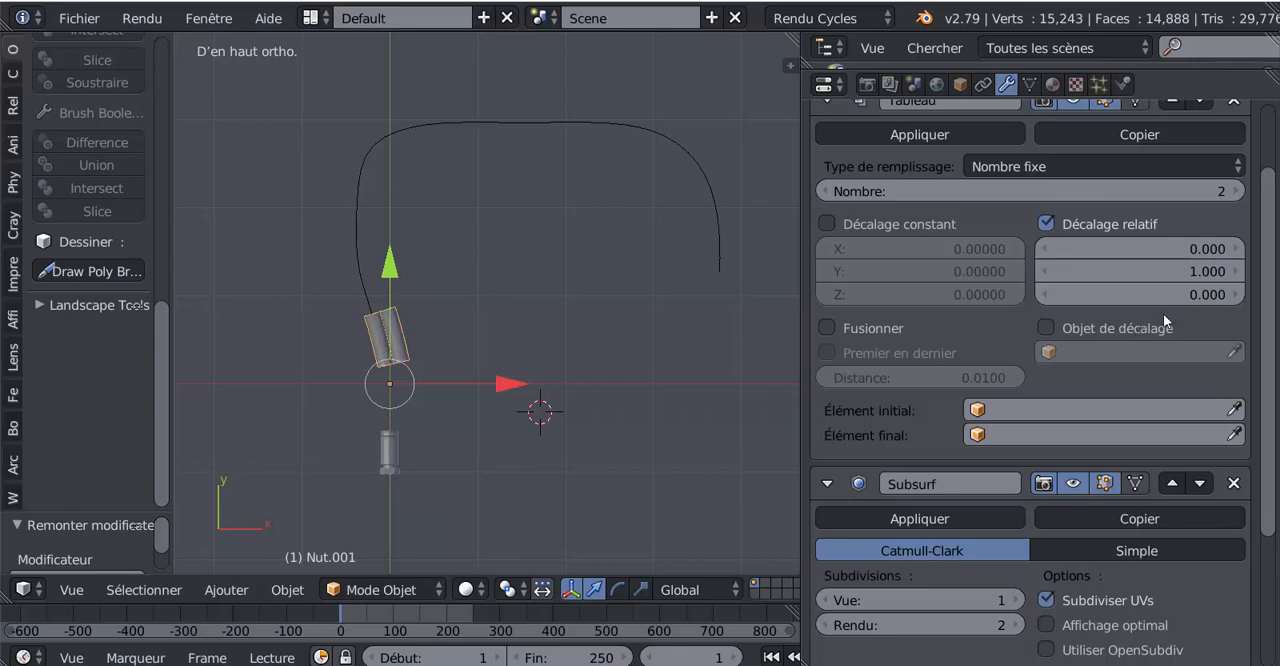
Step: Set the Array modifier's relative offset to 0 in Y and 1 in Z so the copies follow the path
left_click(1216, 271)
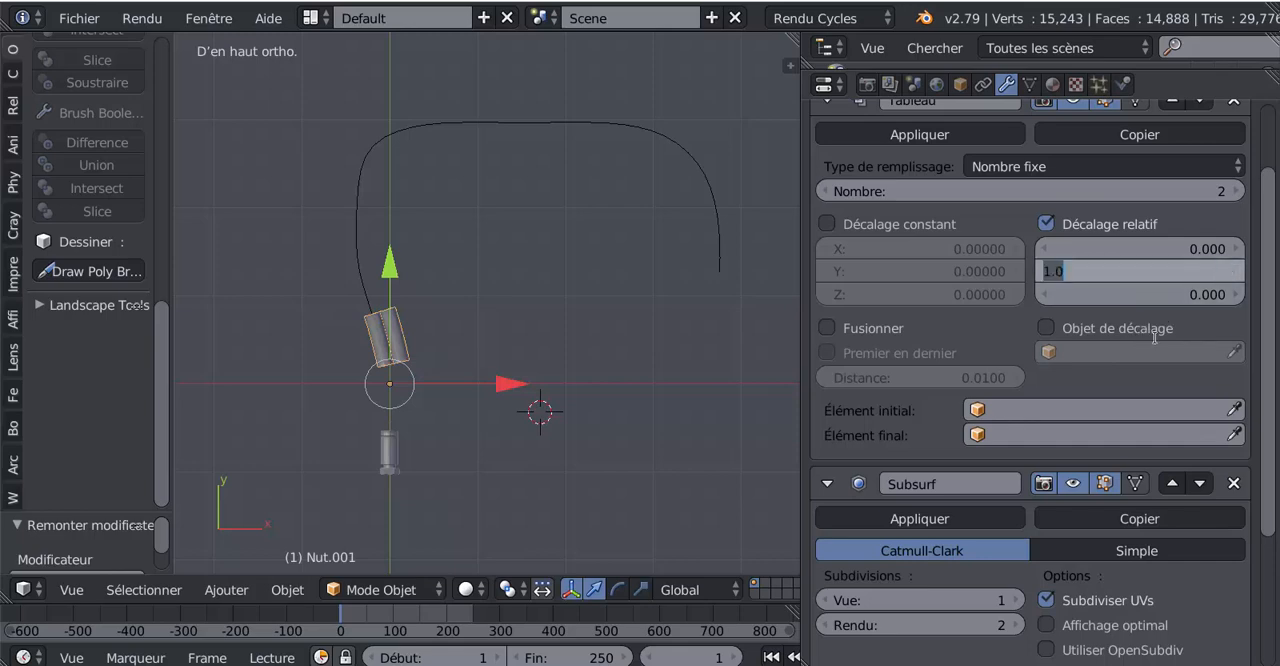
type("0")
key("Tab")
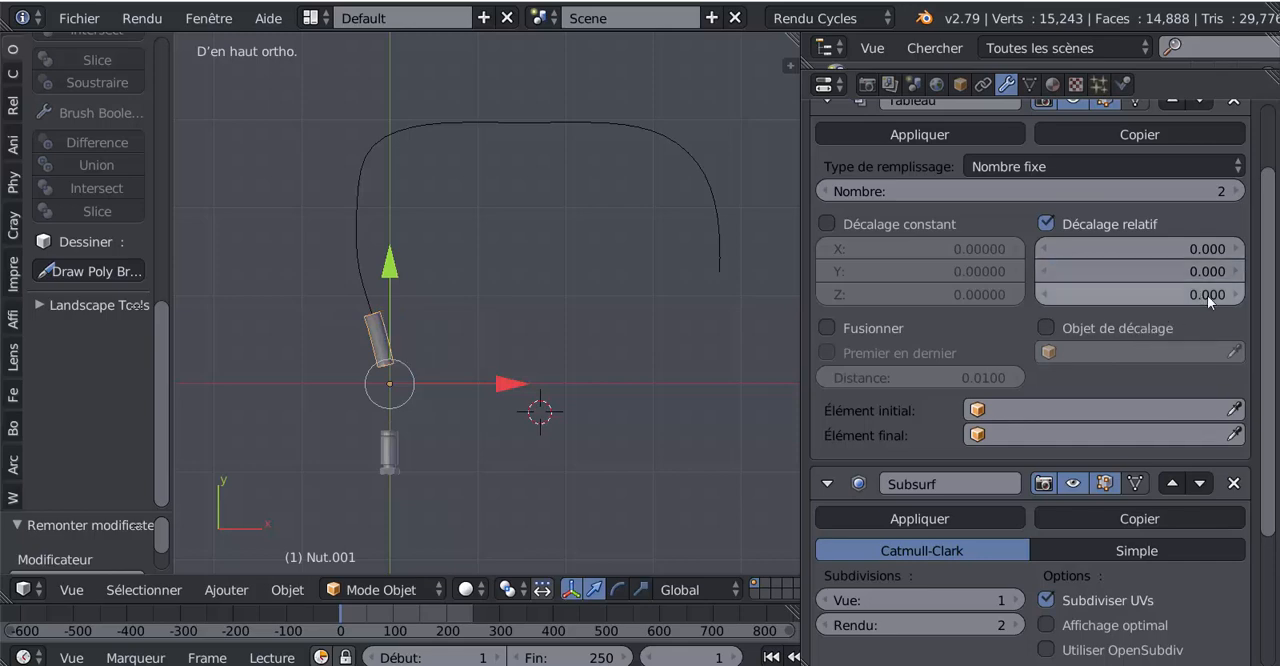
type("1")
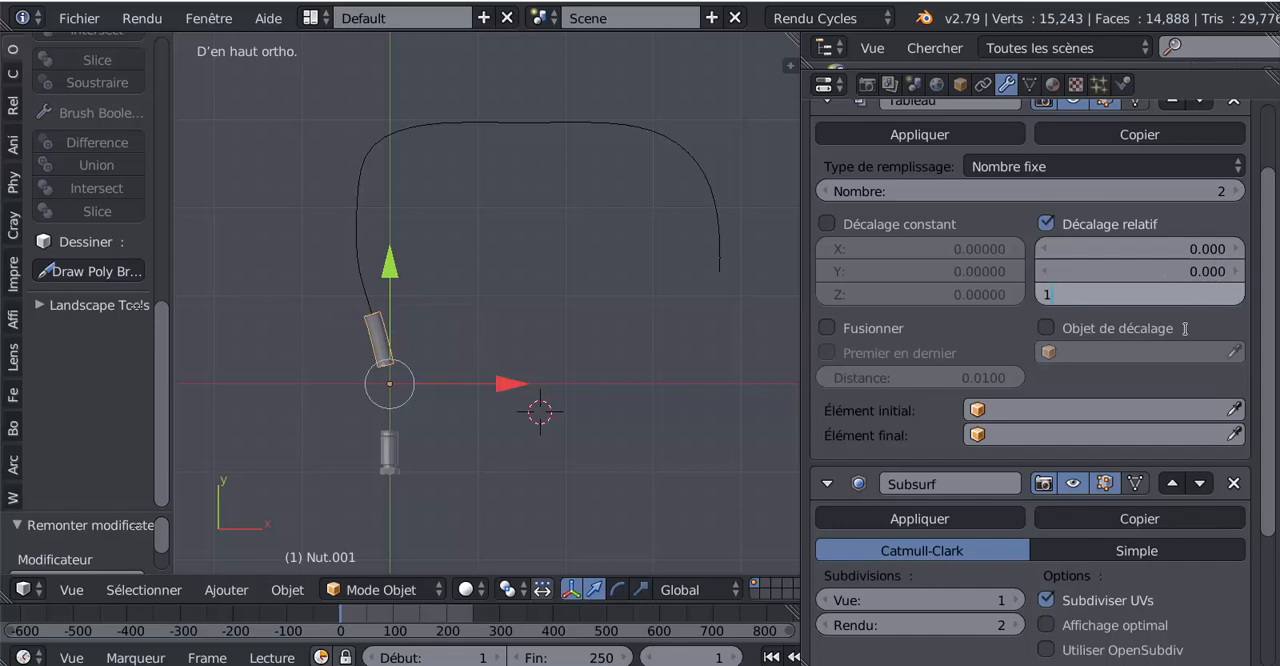
key("Return")
Step: Examine the two repeated tube segments along the path and the seam between them, in top and front views
scroll(469, 308, "up", 3)
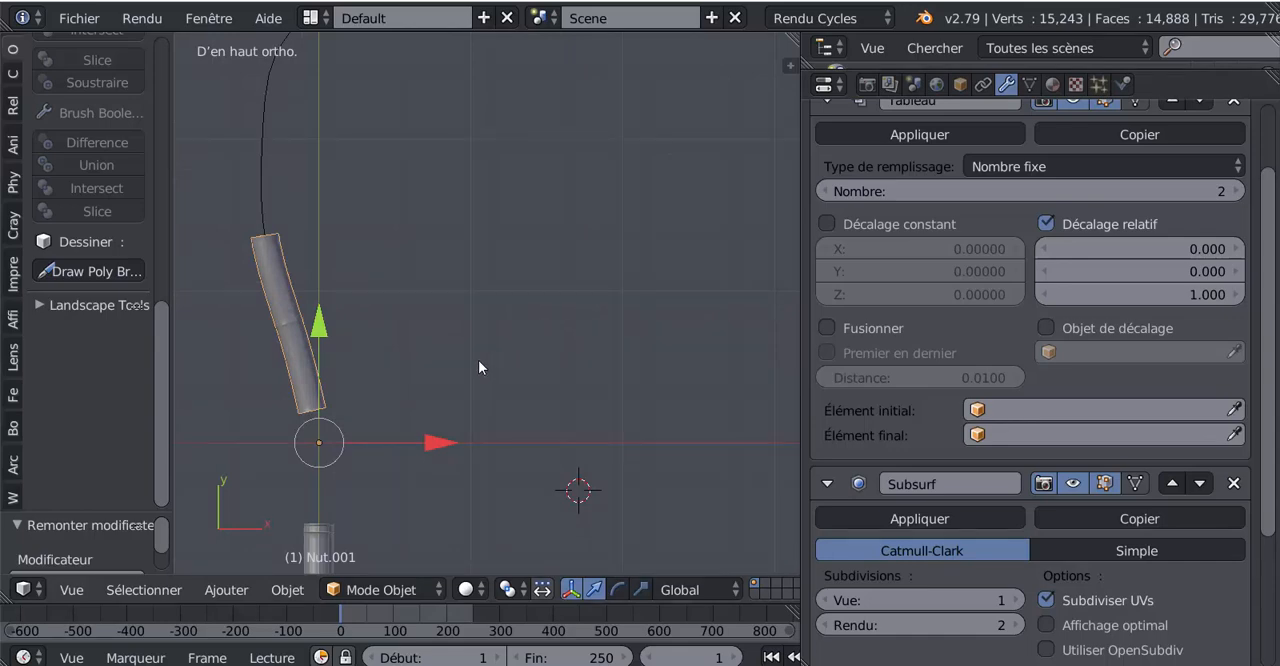
middle_click_drag(478, 358, 542, 368, "shift")
scroll(542, 368, "down", 5)
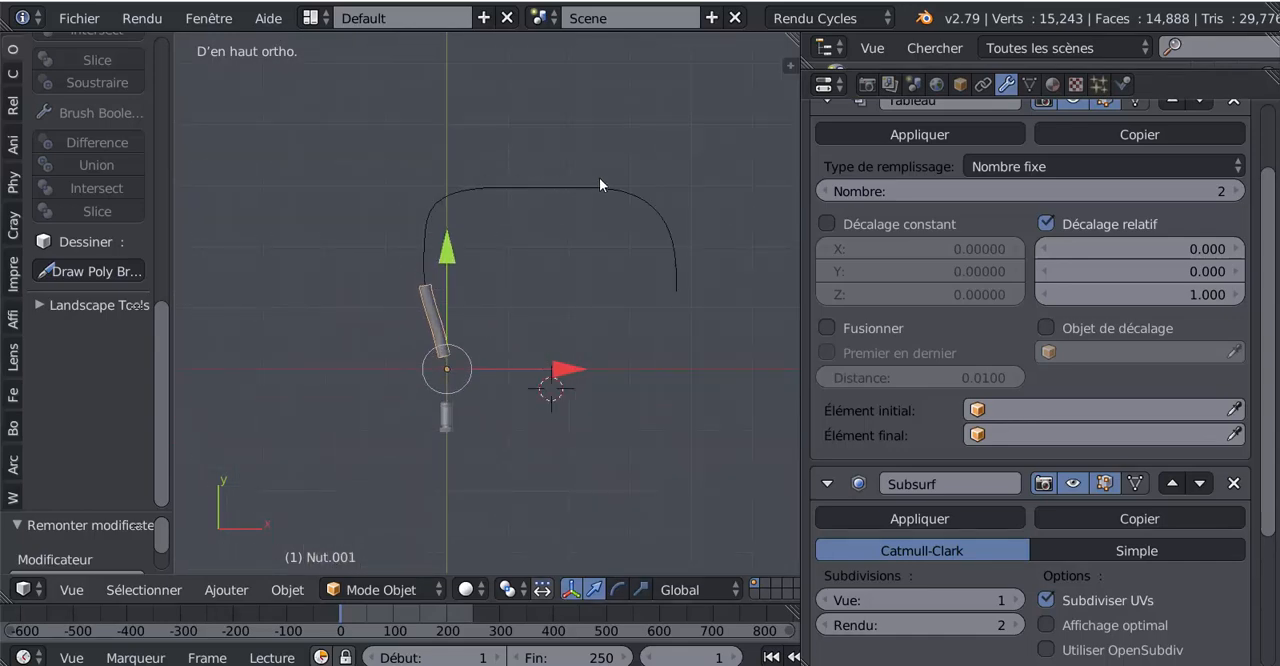
scroll(550, 356, "up", 4)
middle_click_drag(477, 319, 566, 248, "shift")
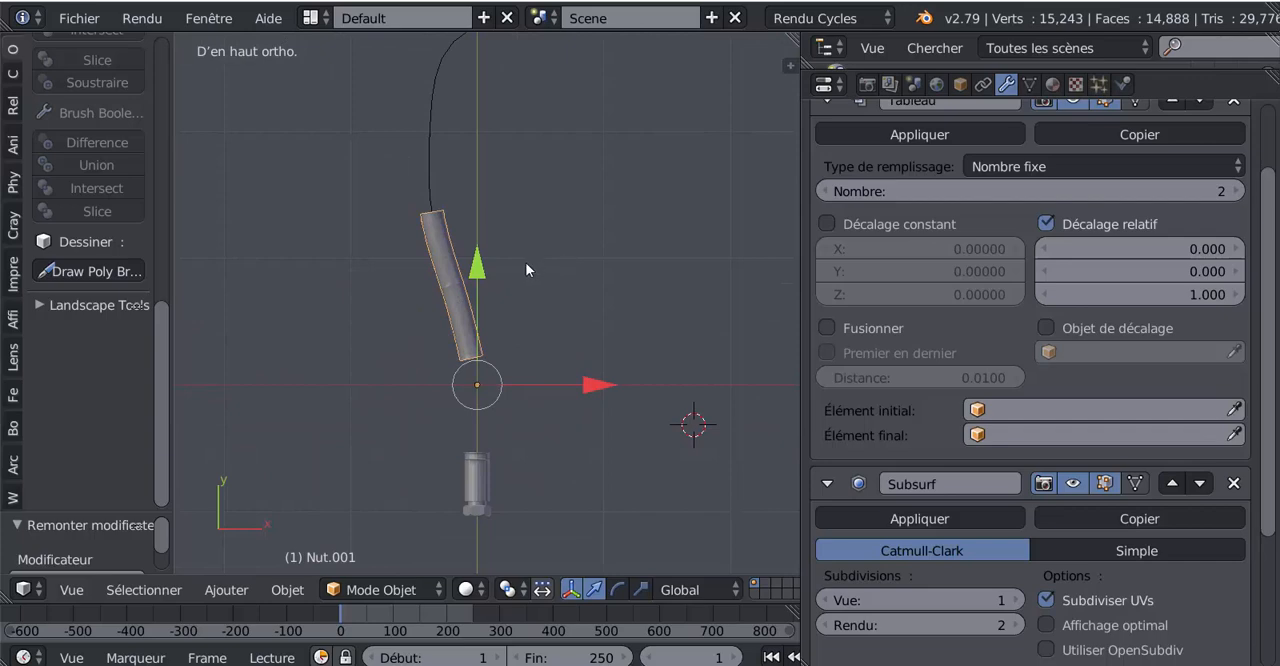
key("KP_1")
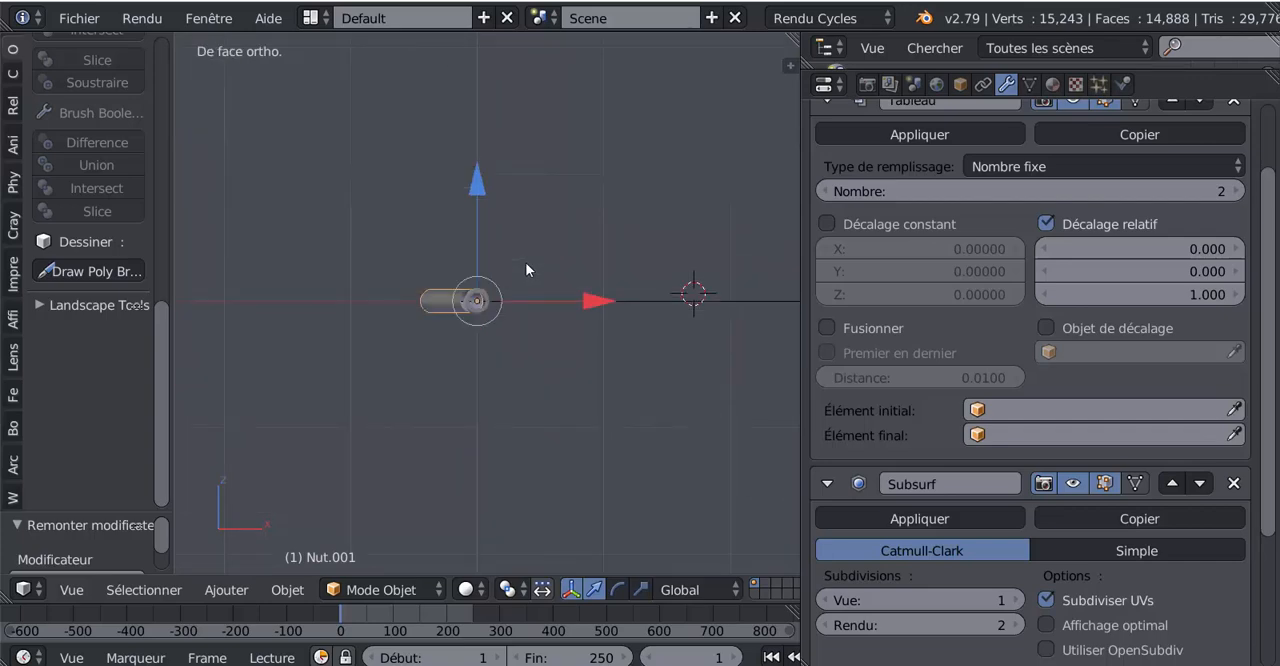
key("KP_7")
scroll(525, 262, "up", 4)
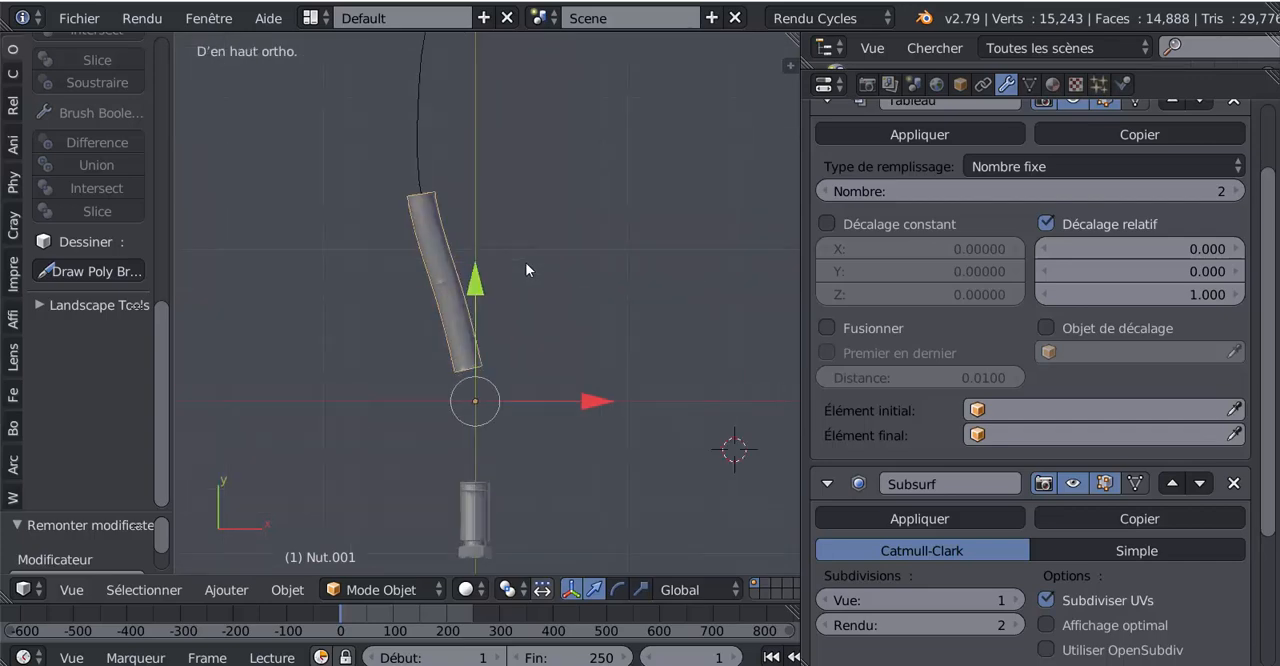
scroll(428, 252, "up", 5)
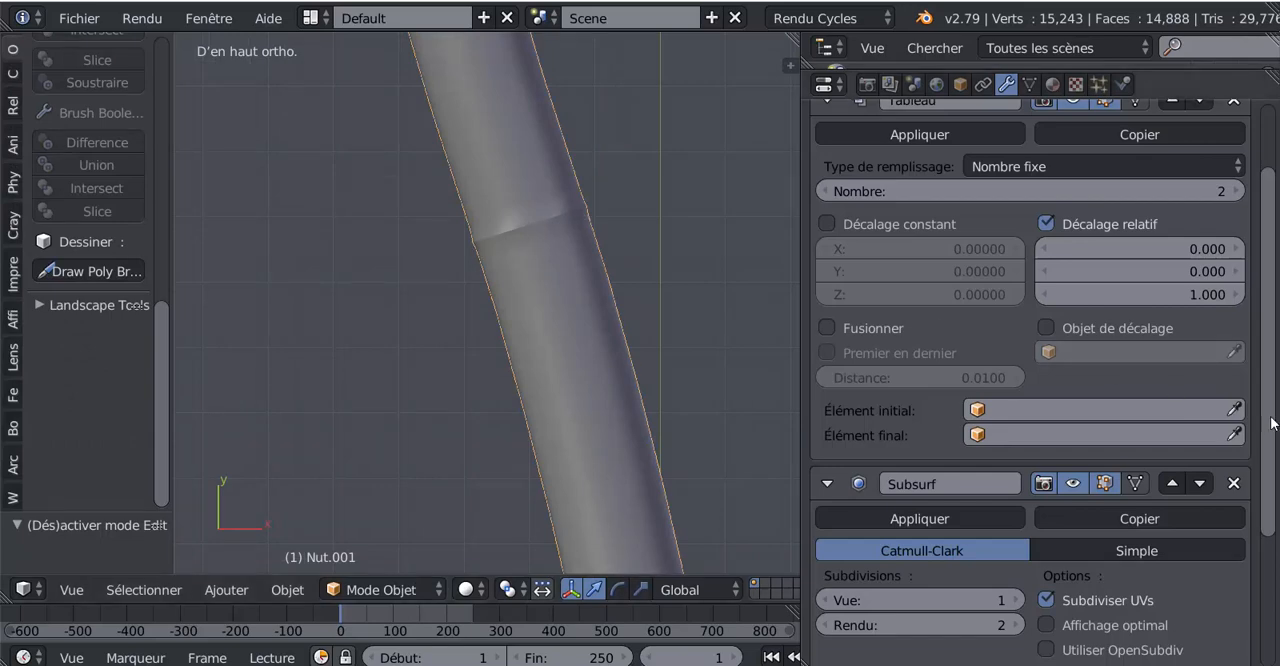
Step: Enable merging of the adjoining copies in the tube's Array modifier
scroll(965, 454, "down", 2)
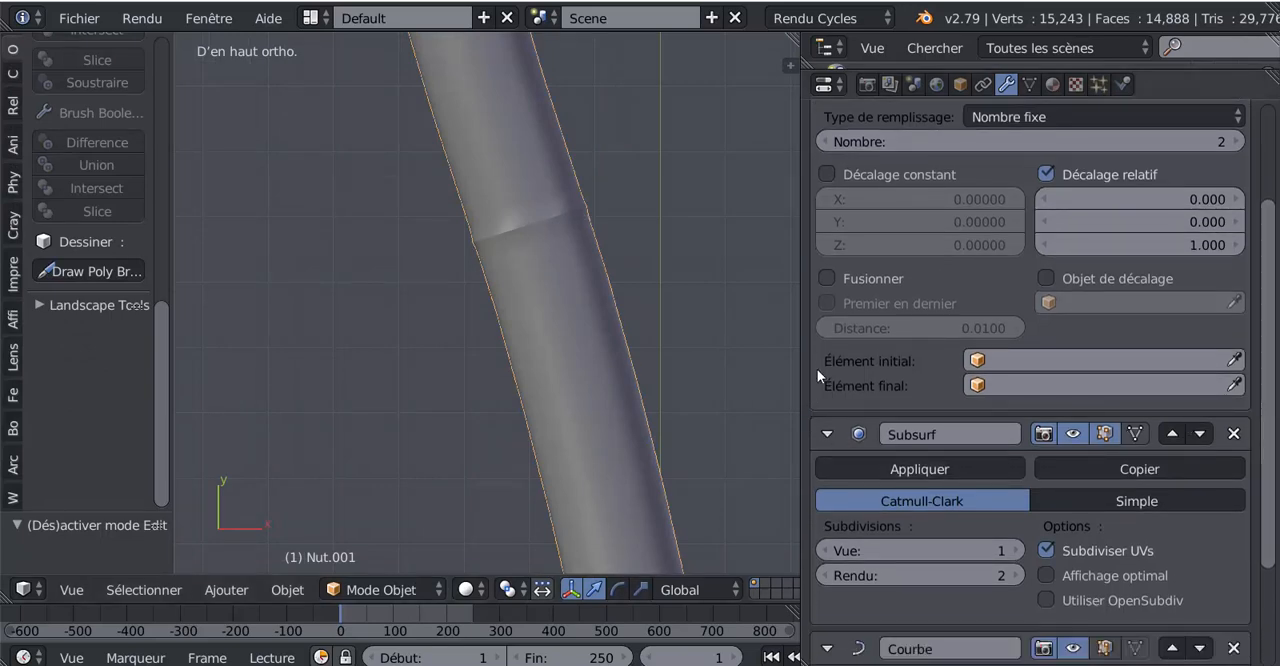
left_click(825, 279)
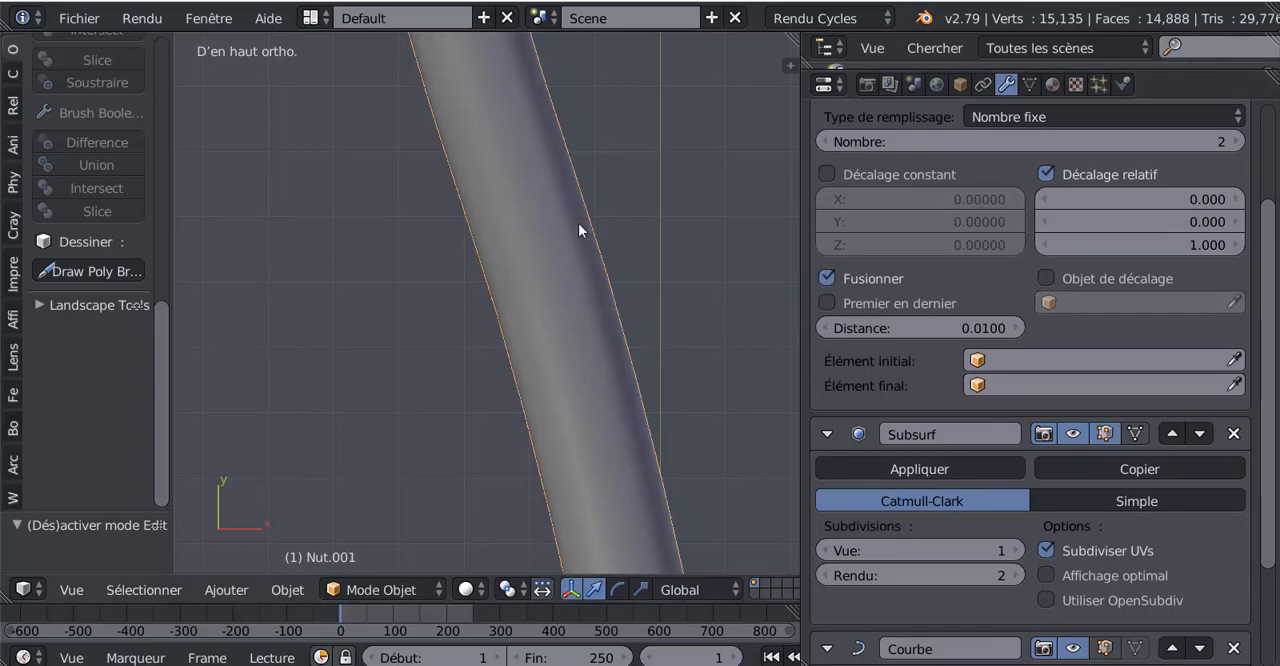
scroll(652, 280, "down", 5)
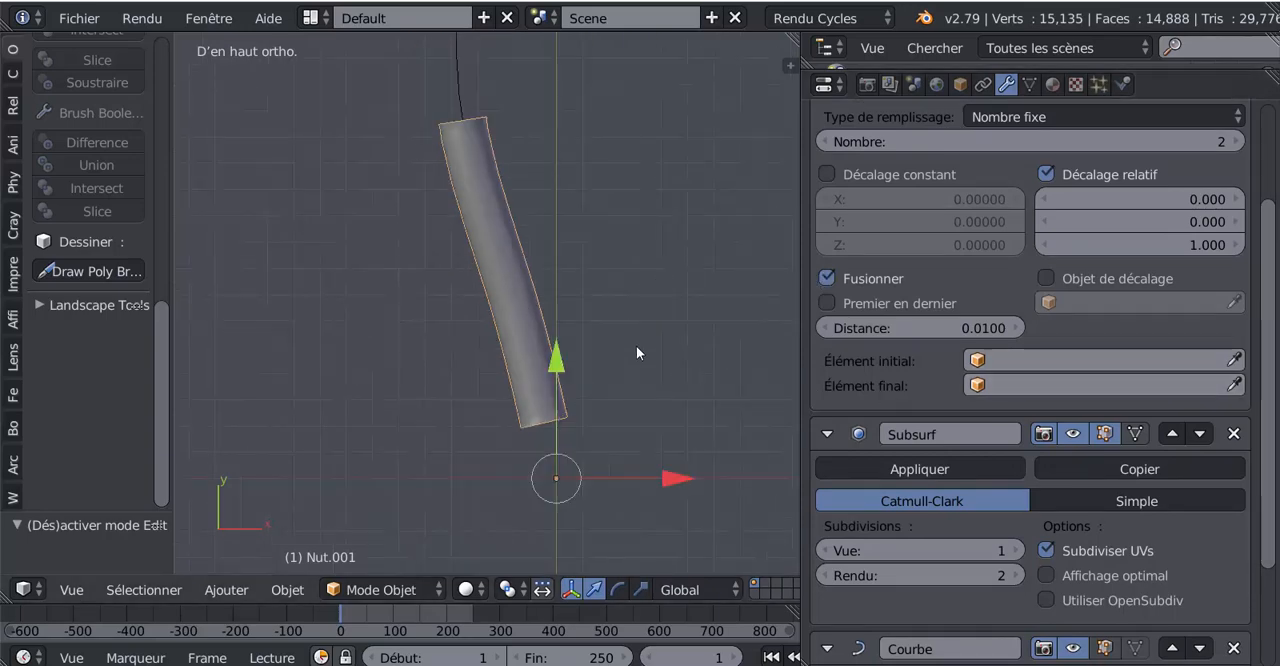
middle_click_drag(676, 320, 597, 369, "shift")
scroll(1272, 340, "down", 2)
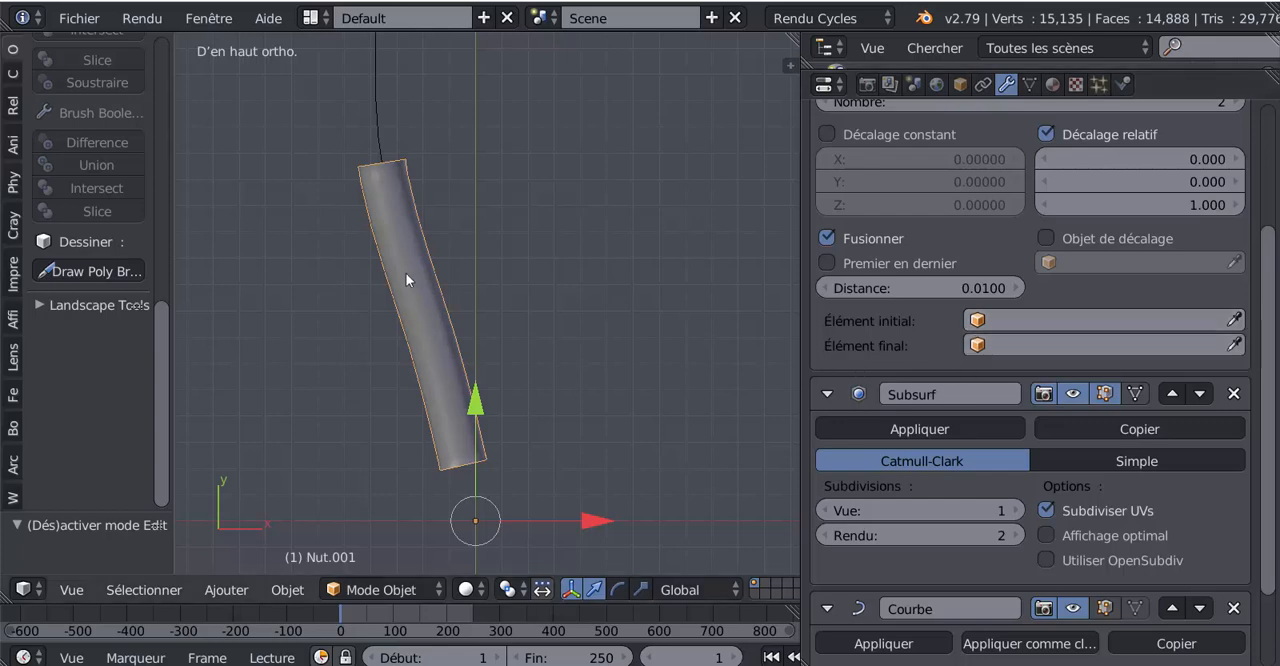
Step: Raise the Array modifier's copy count to 13 so the tube covers the whole path
scroll(485, 283, "down", 7)
middle_click_drag(649, 289, 570, 278, "shift")
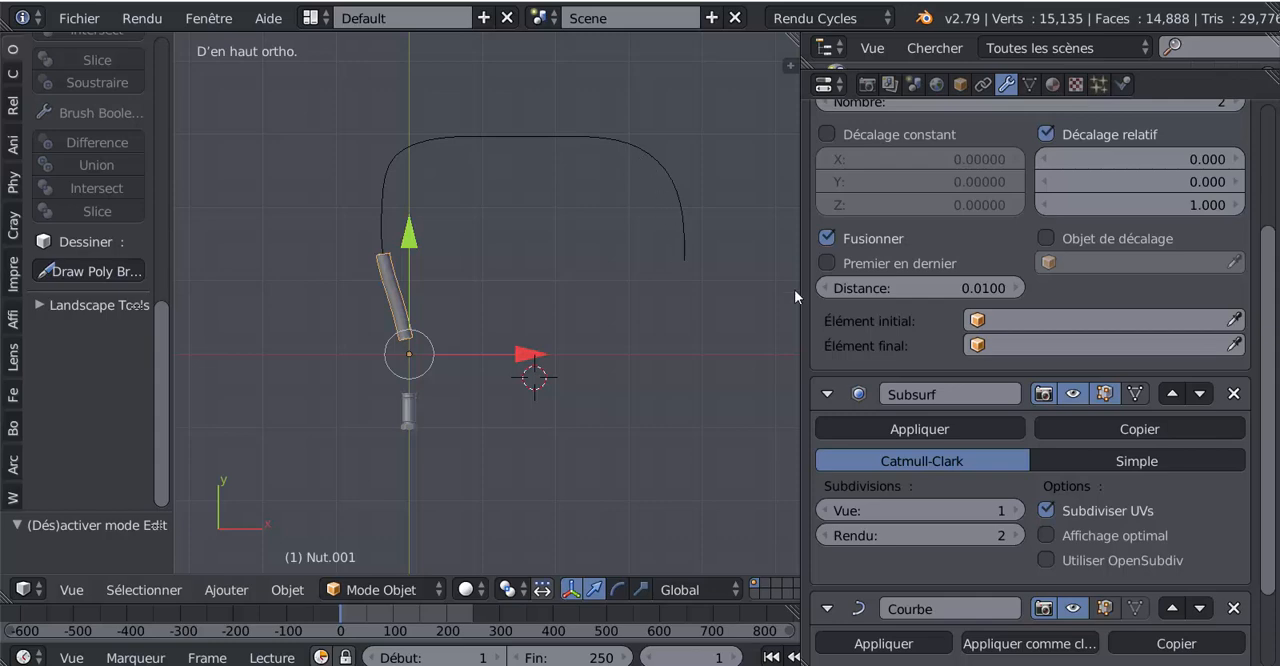
scroll(1266, 362, "down", 1)
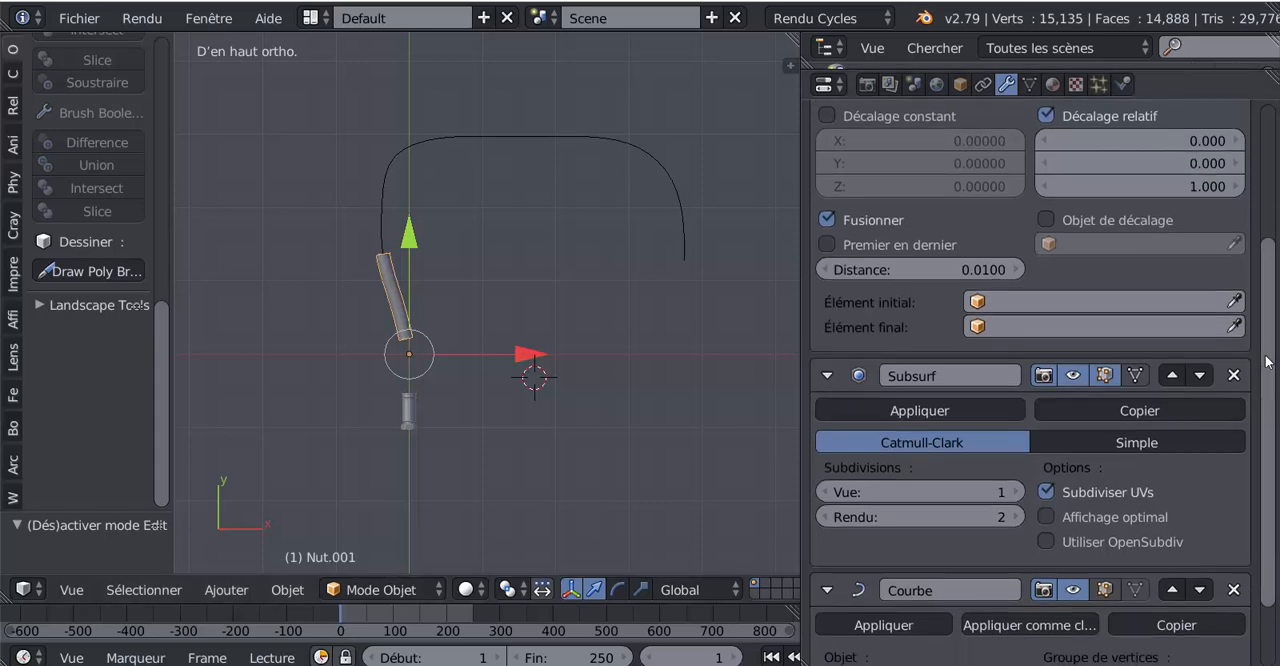
scroll(1266, 362, "up", 4)
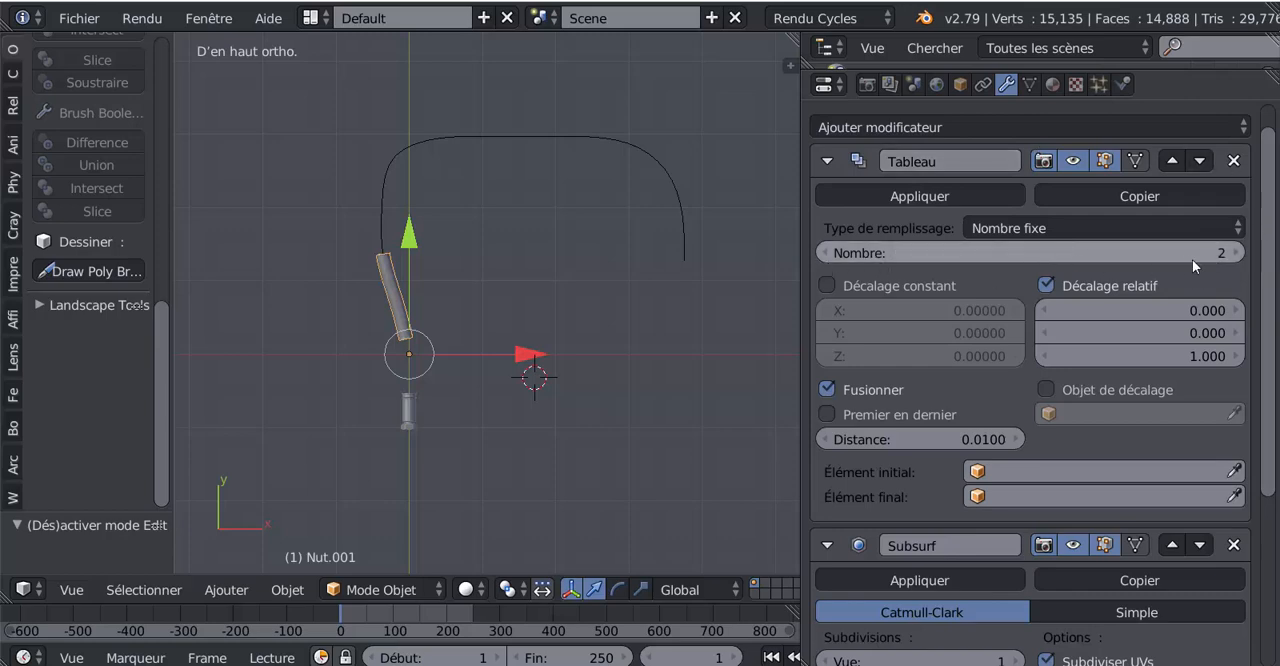
left_click(1234, 253)
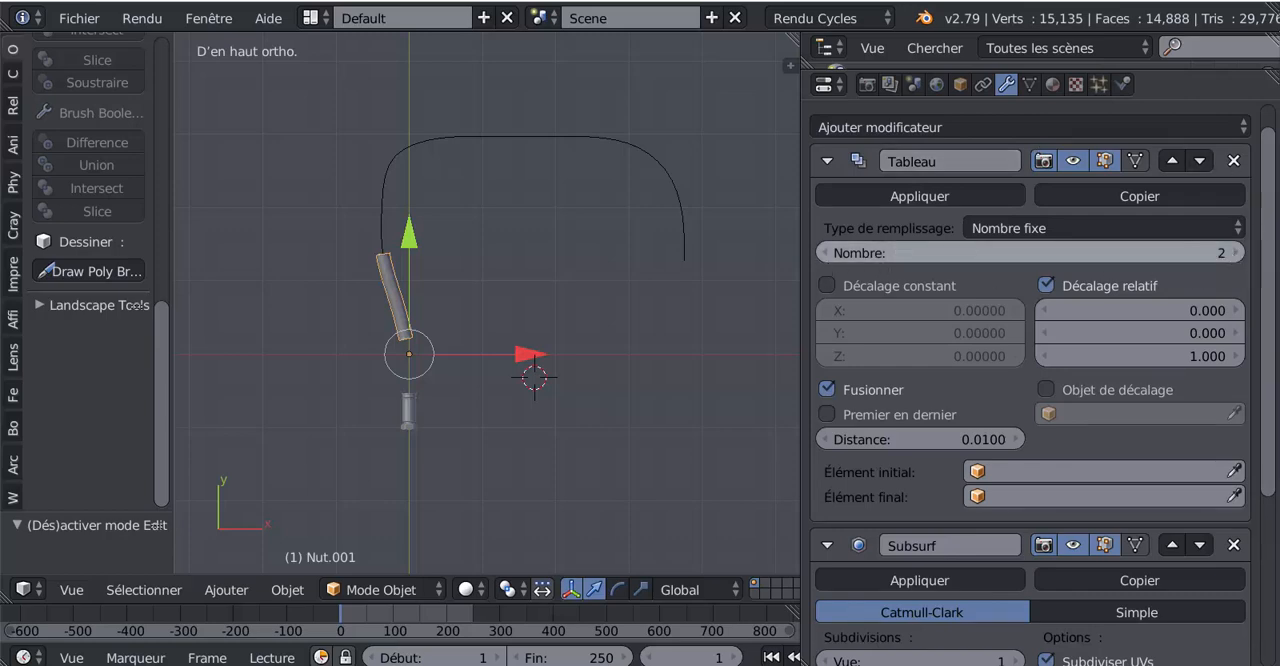
left_click(1236, 253)
left_click(1236, 253)
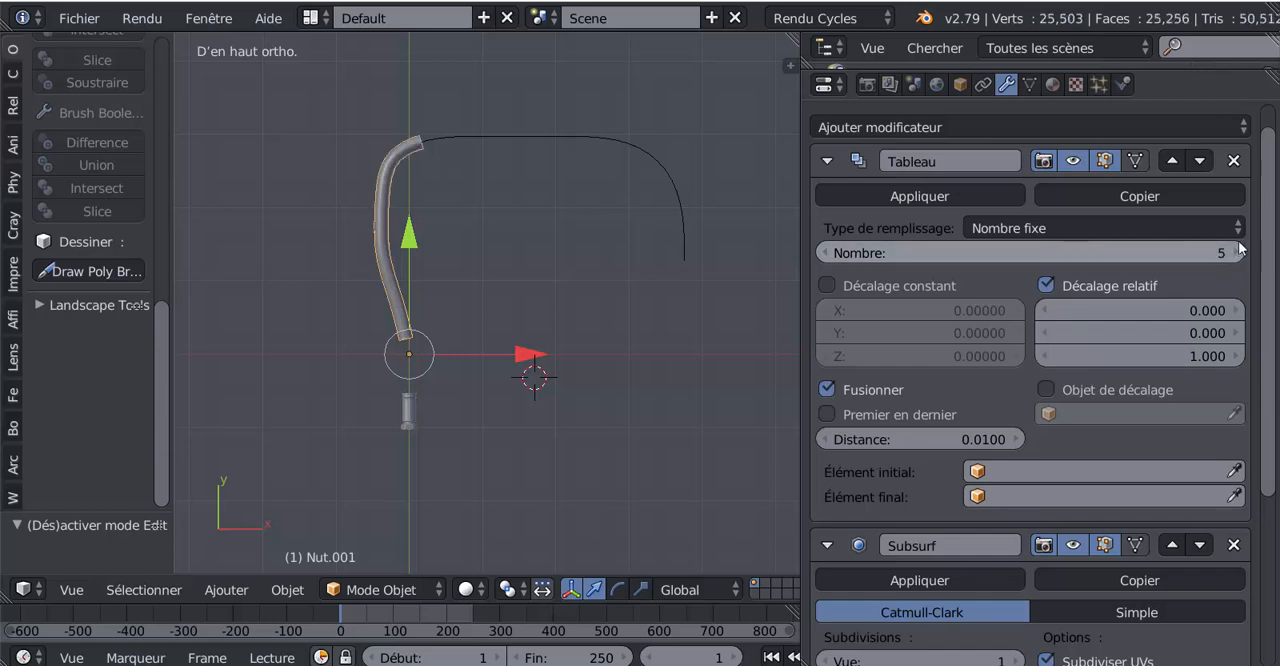
left_click(1236, 253)
left_click(1236, 253)
left_click(1237, 253)
left_click(1237, 253)
left_click(1237, 253)
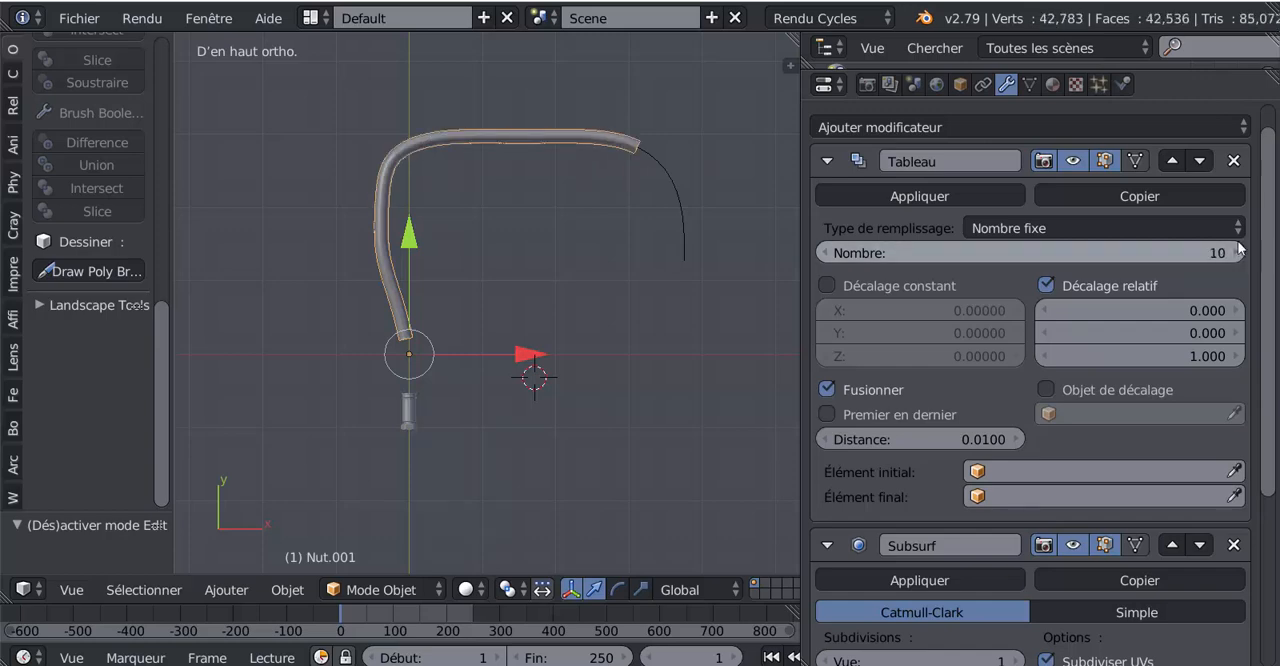
left_click(1237, 253)
left_click(1237, 253)
left_click(1237, 253)
Step: Examine the full-length hose from several angles and review its Array, Subsurf and Curve modifier settings
scroll(590, 381, "up", 2)
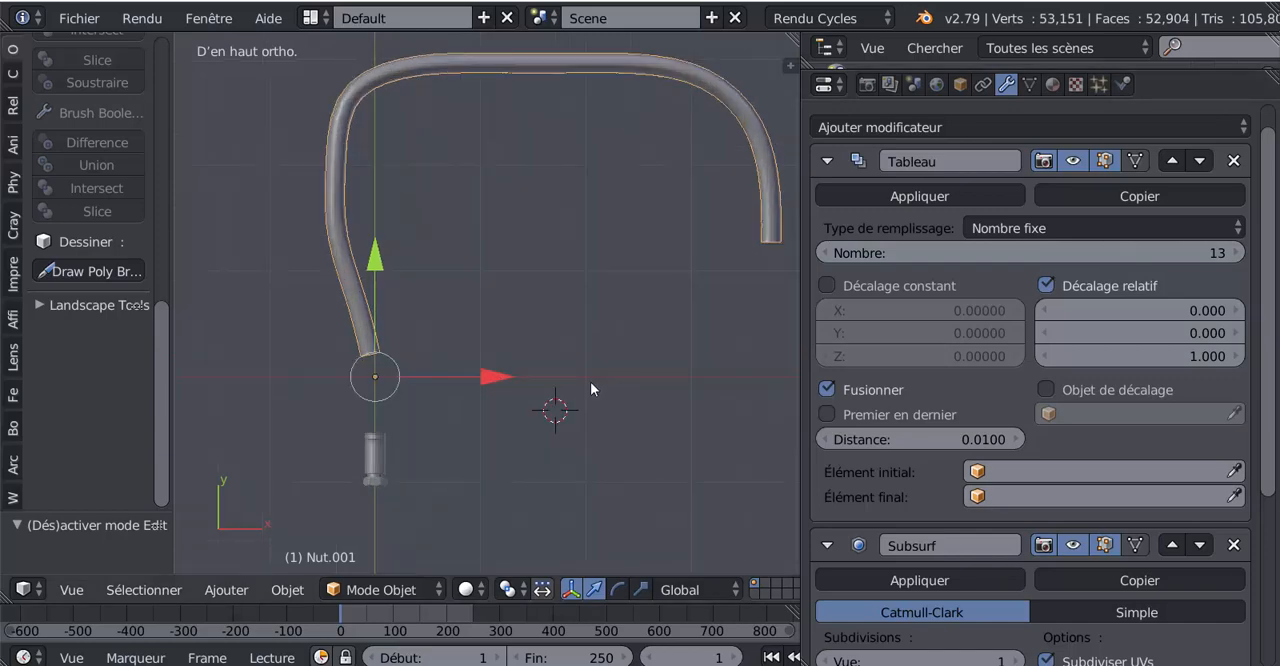
middle_click_drag(573, 416, 617, 336)
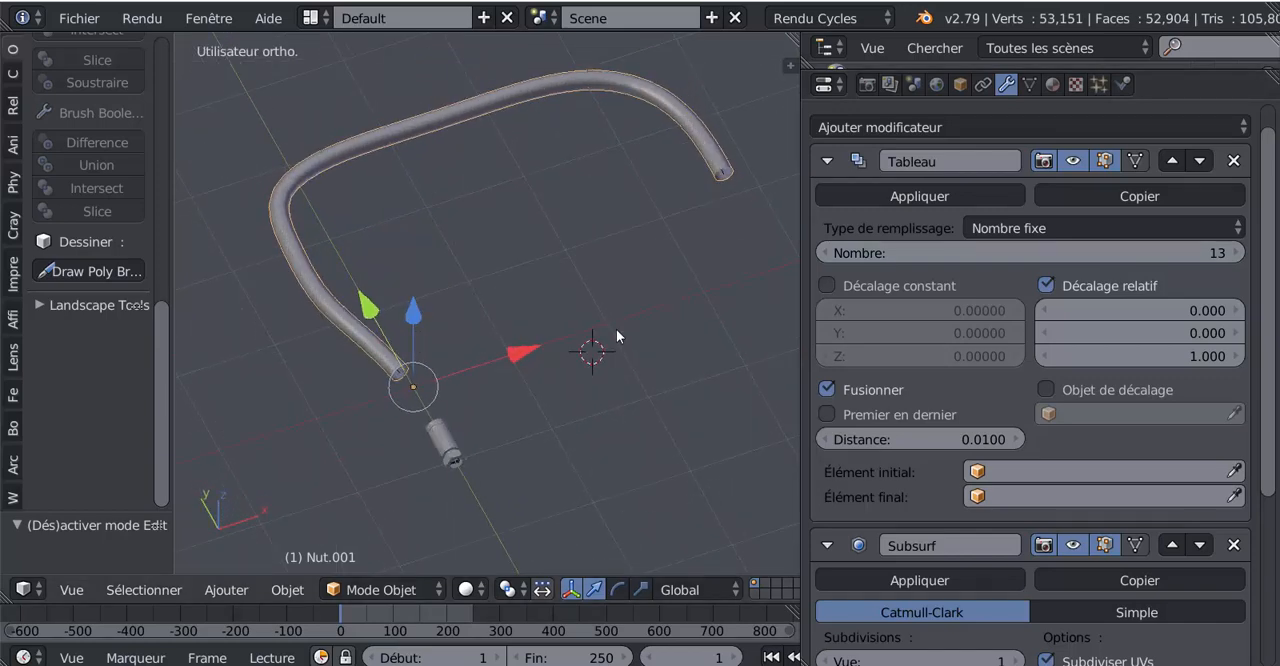
middle_click_drag(600, 411, 521, 452)
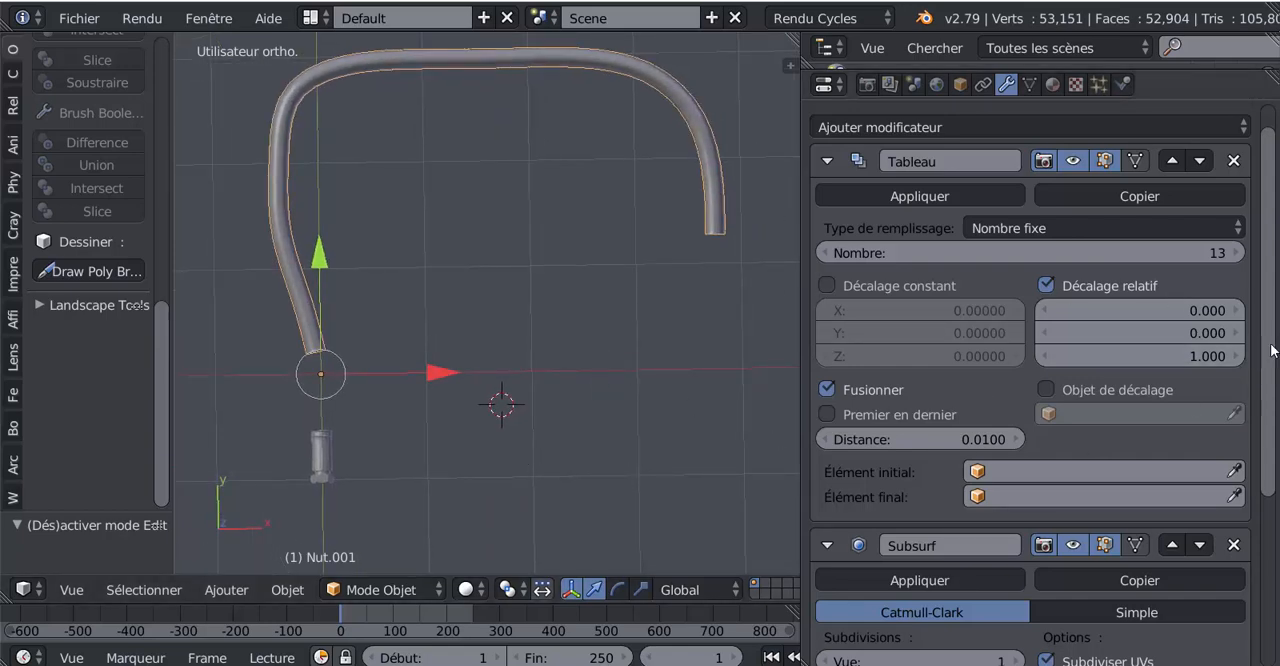
scroll(985, 234, "up", 1)
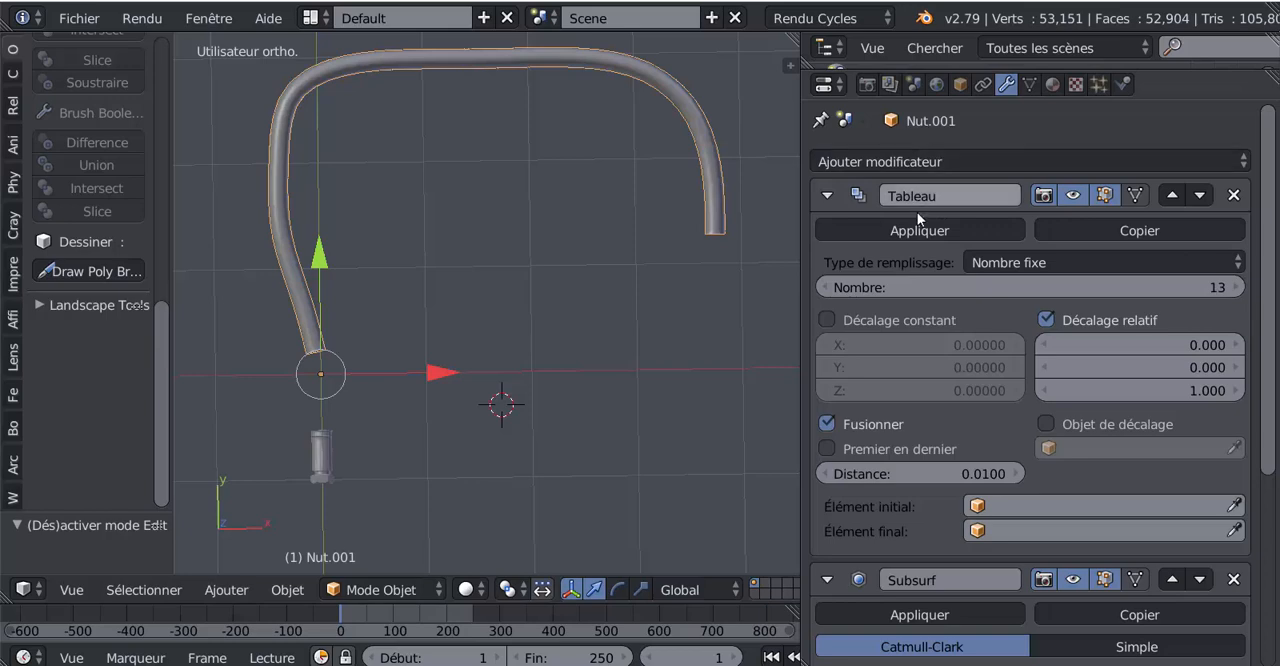
scroll(960, 385, "down", 3)
scroll(960, 385, "up", 3)
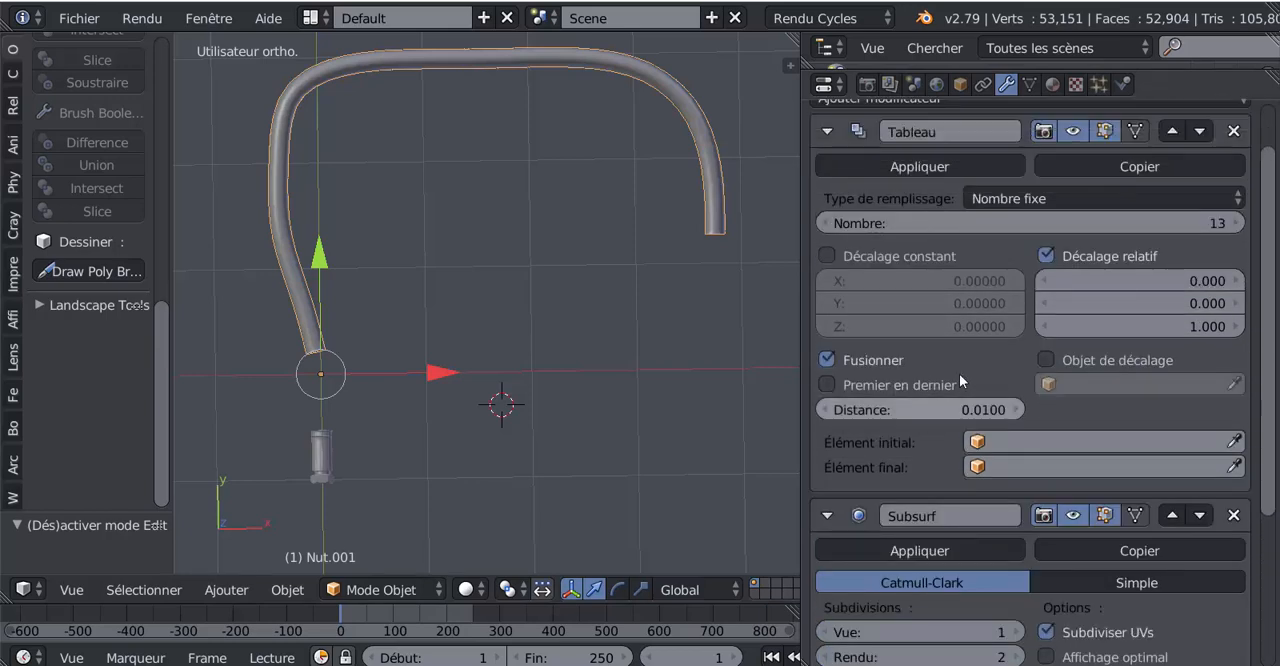
scroll(960, 385, "down", 3)
scroll(960, 378, "up", 3)
scroll(960, 378, "down", 4)
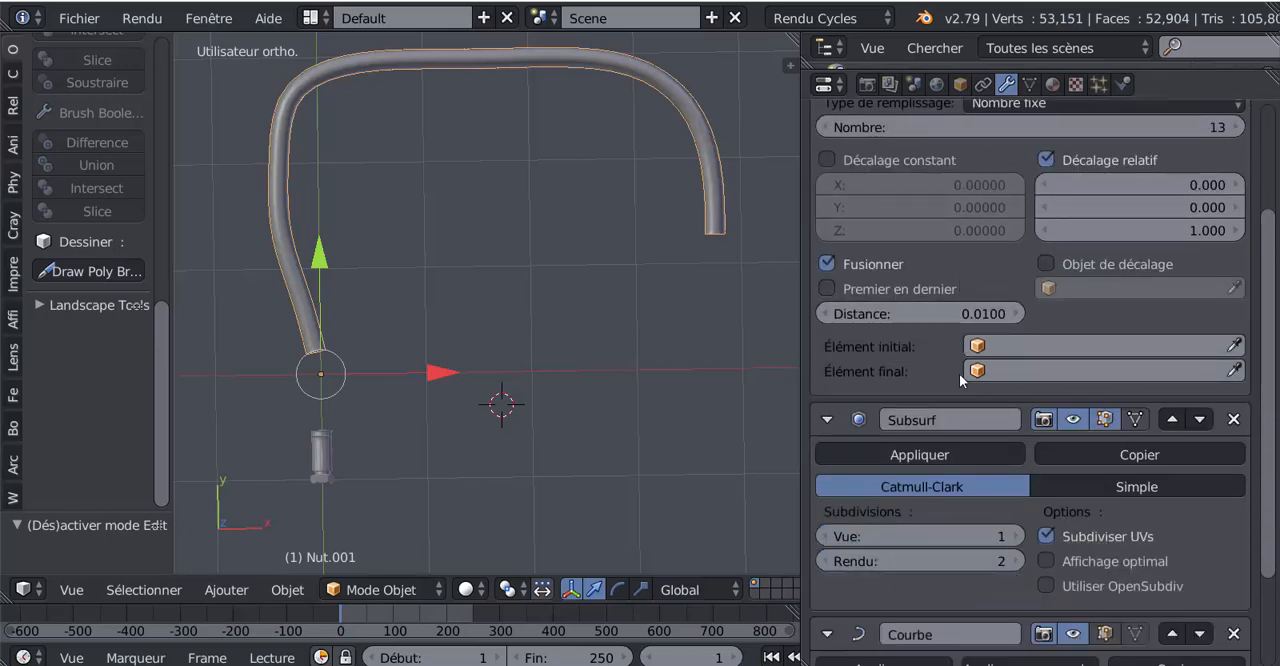
scroll(948, 335, "down", 2)
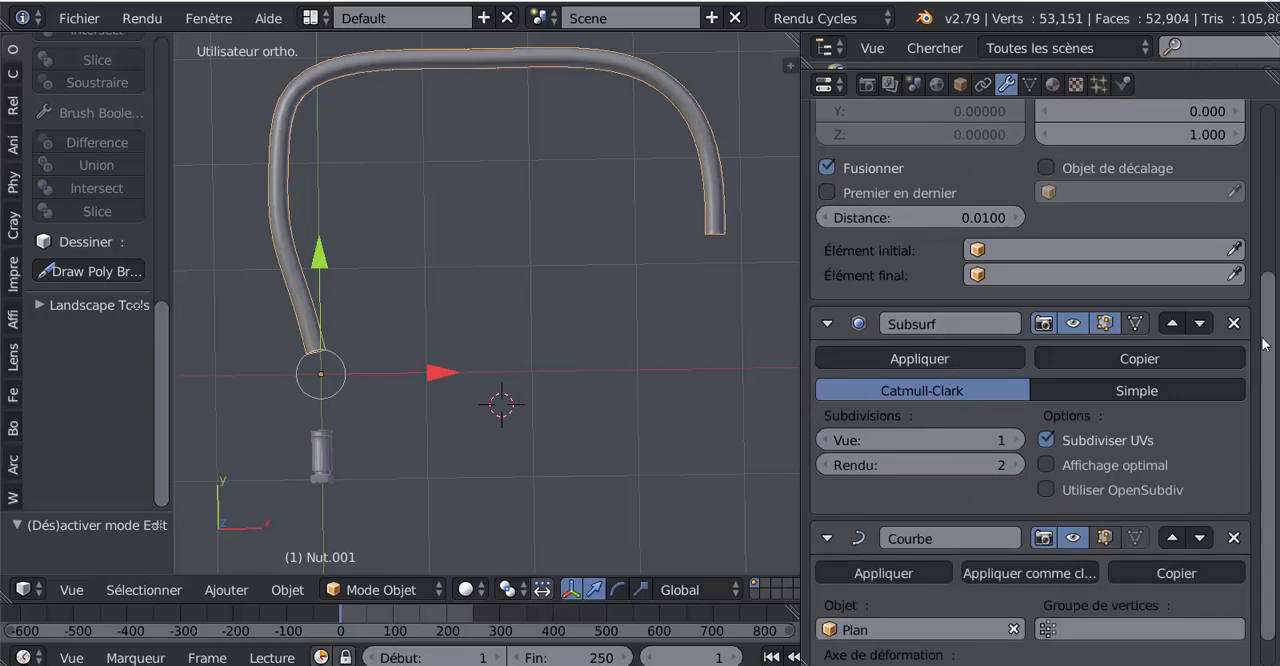
Step: Apply the Array and Curve modifiers to the hose tube, keeping the Subsurf modifier
left_click_drag(1270, 382, 1262, 203)
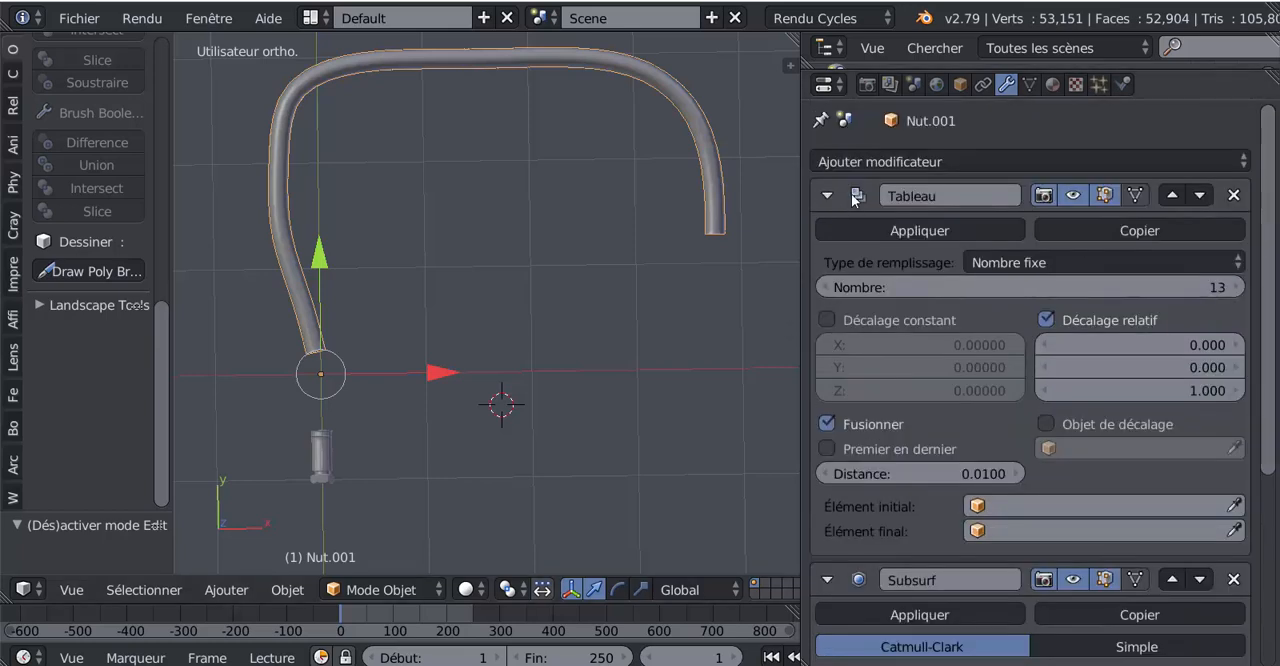
left_click(918, 231)
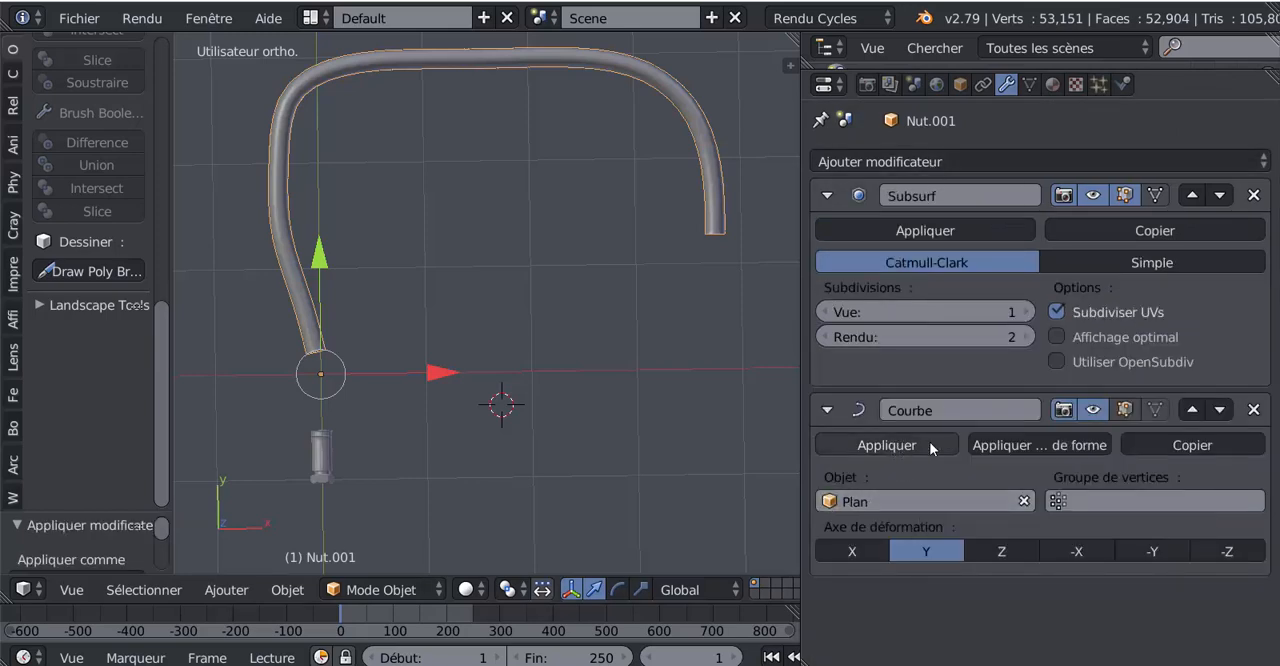
left_click(885, 445)
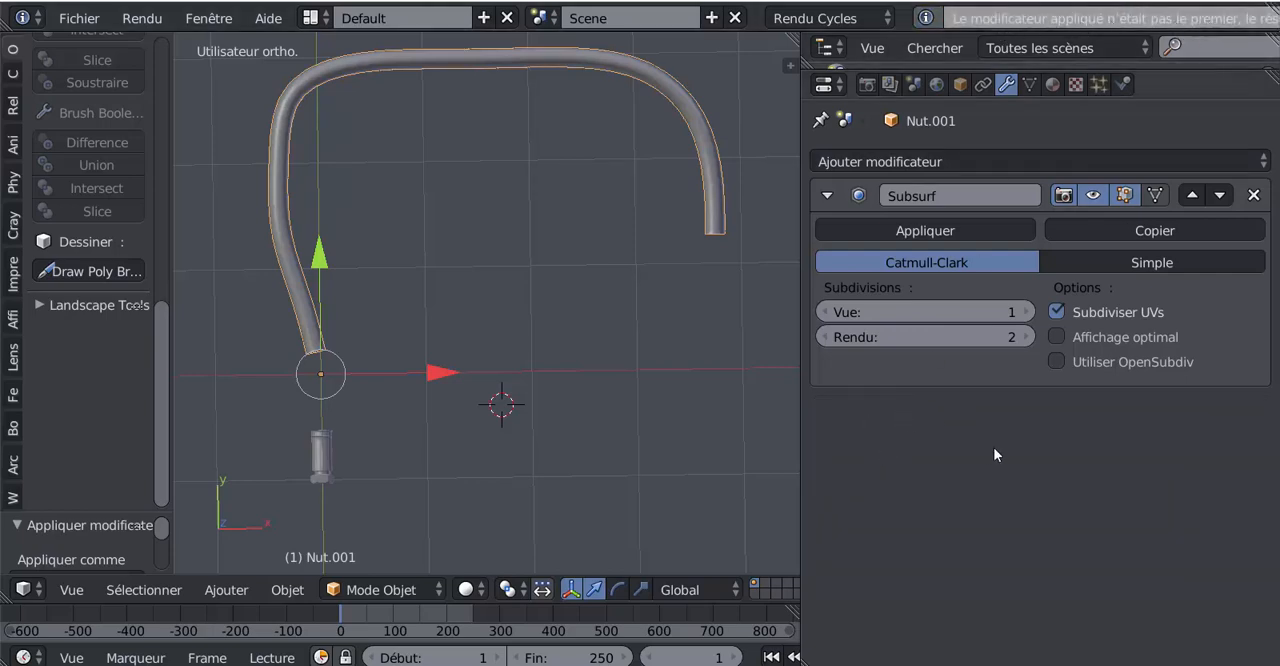
Step: Undo applying the hose's Curve modifier, move it above the Subsurf modifier, and apply it again
key("ctrl+z")
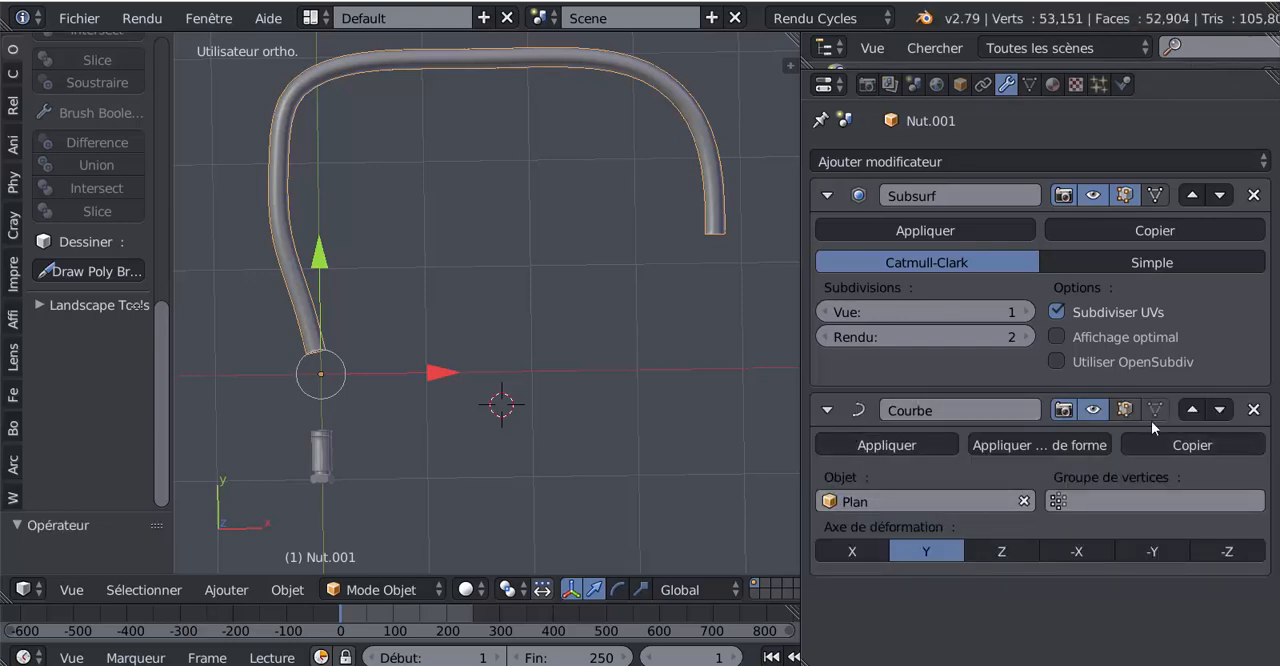
left_click(1190, 410)
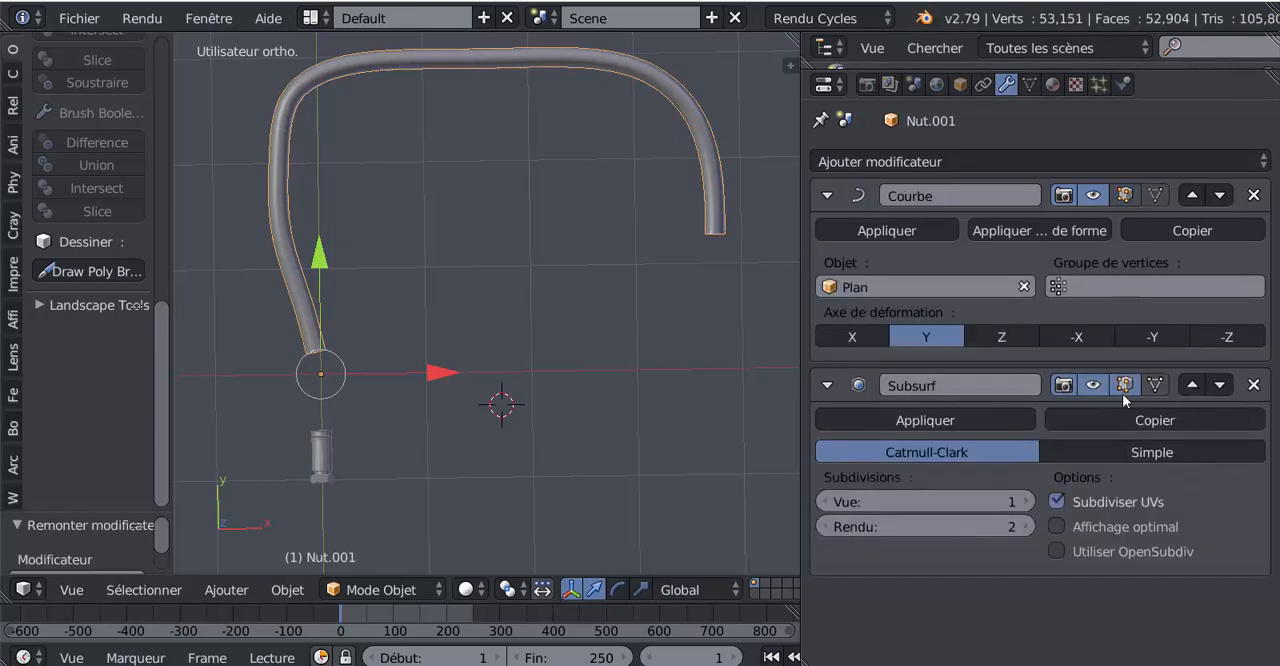
left_click(886, 230)
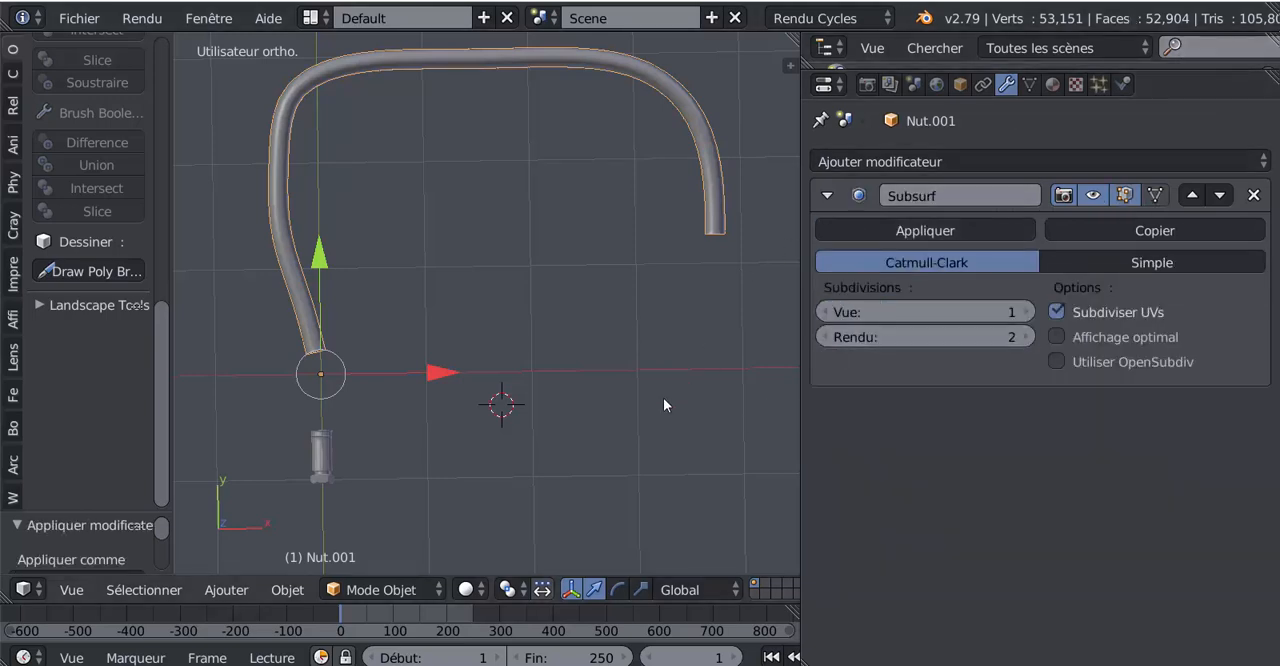
Step: Open the hose mesh in Edit Mode, widen the 3D view, and examine the selected spiral edges up close near the hose's end
key("Tab")
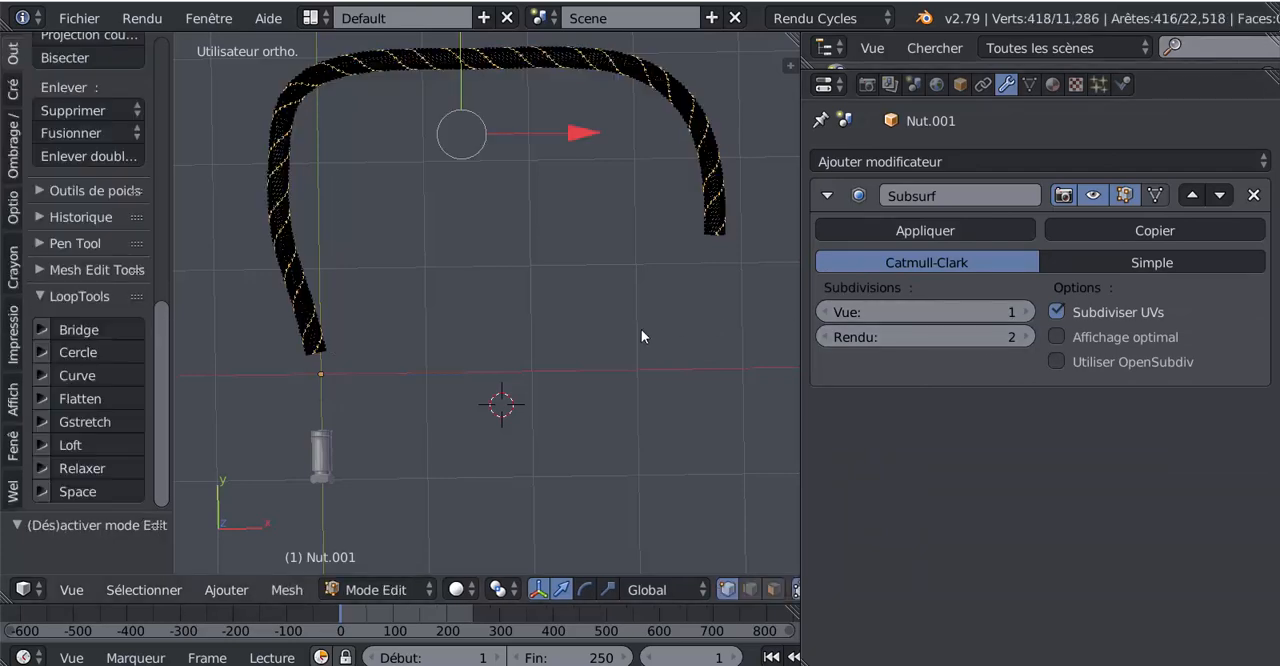
middle_click_drag(560, 337, 595, 341)
middle_click_drag(520, 332, 711, 337, "shift")
scroll(577, 291, "up", 4)
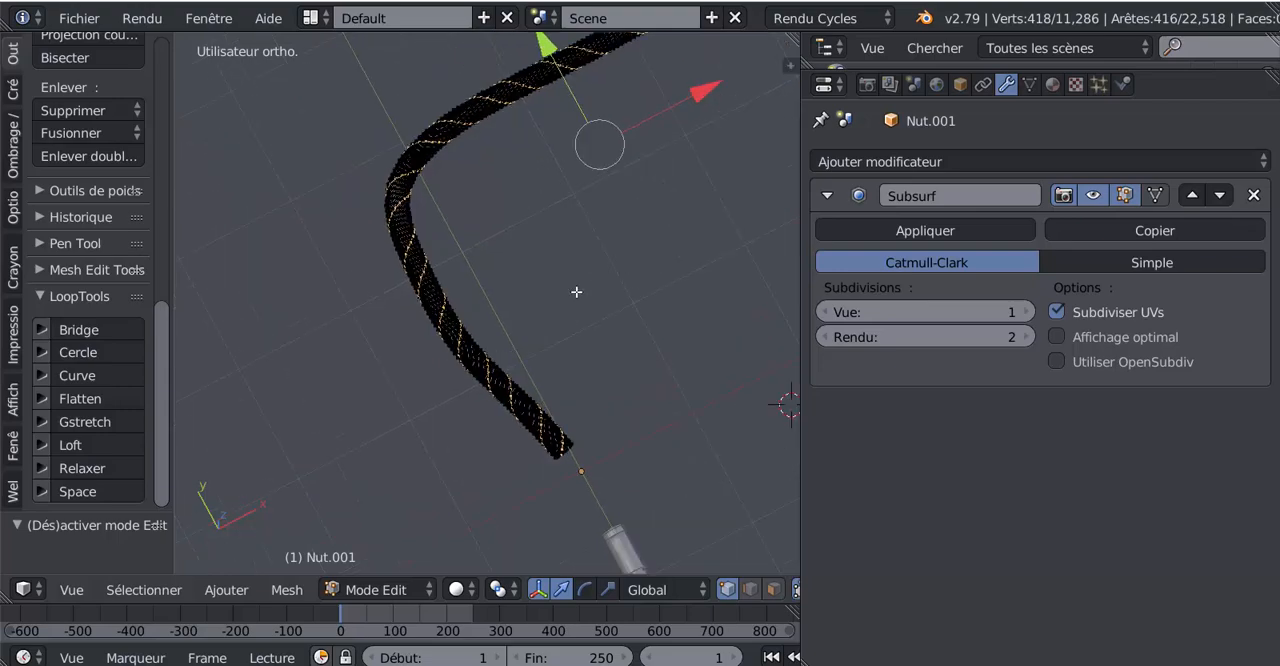
middle_click_drag(583, 297, 626, 249)
scroll(584, 325, "up", 3)
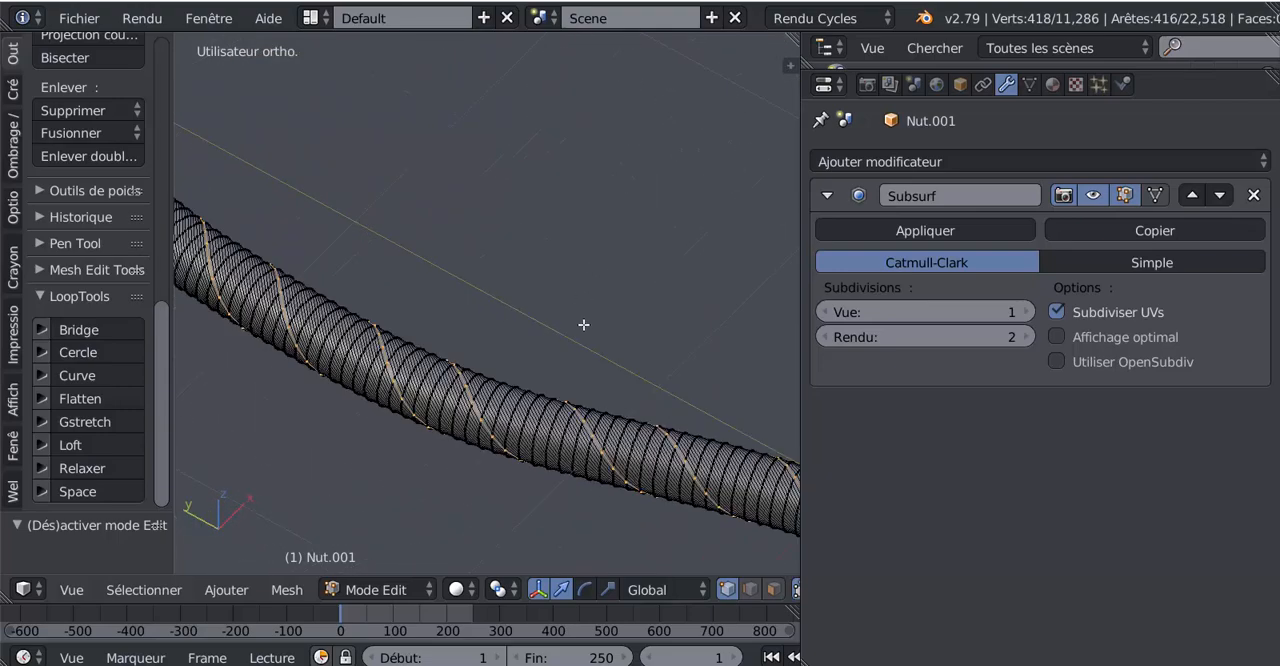
middle_click_drag(583, 325, 451, 313)
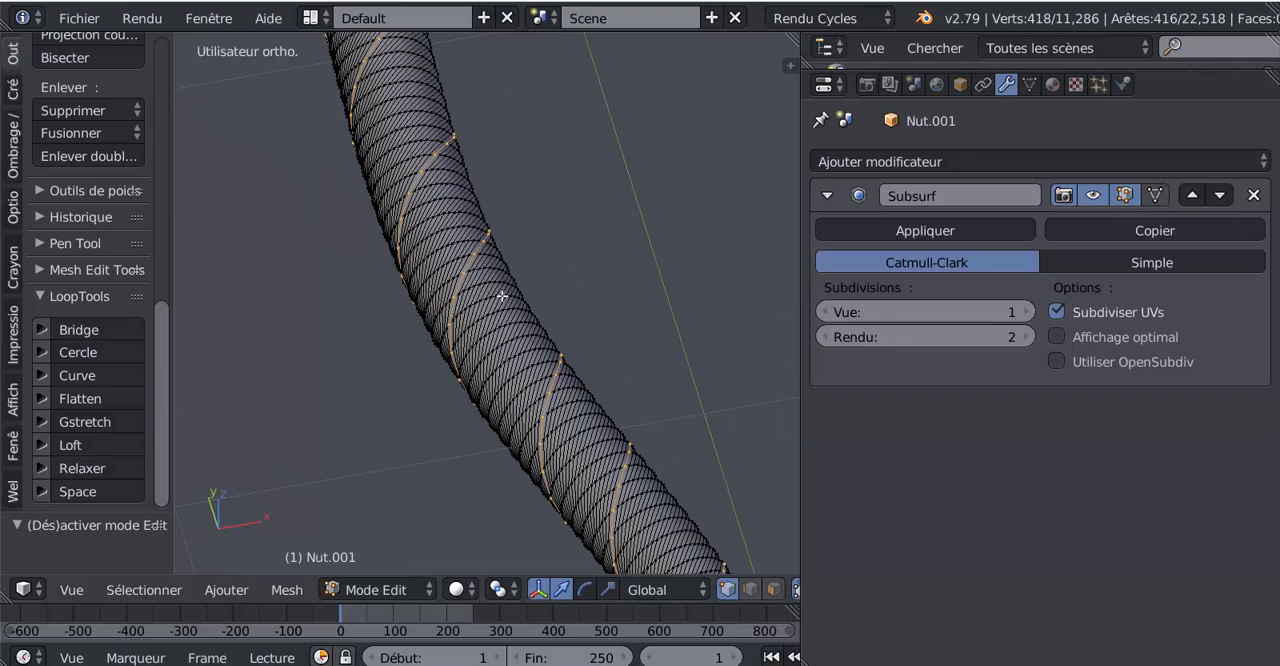
middle_click_drag(557, 291, 700, 417)
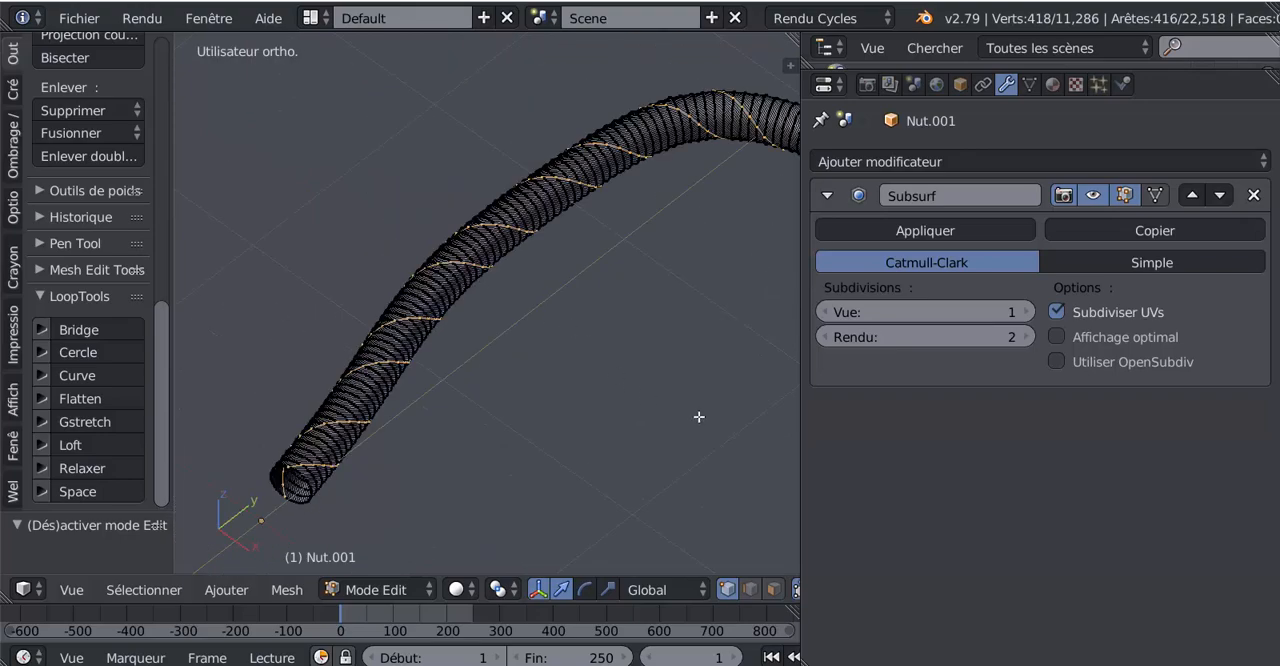
left_click_drag(797, 429, 877, 423)
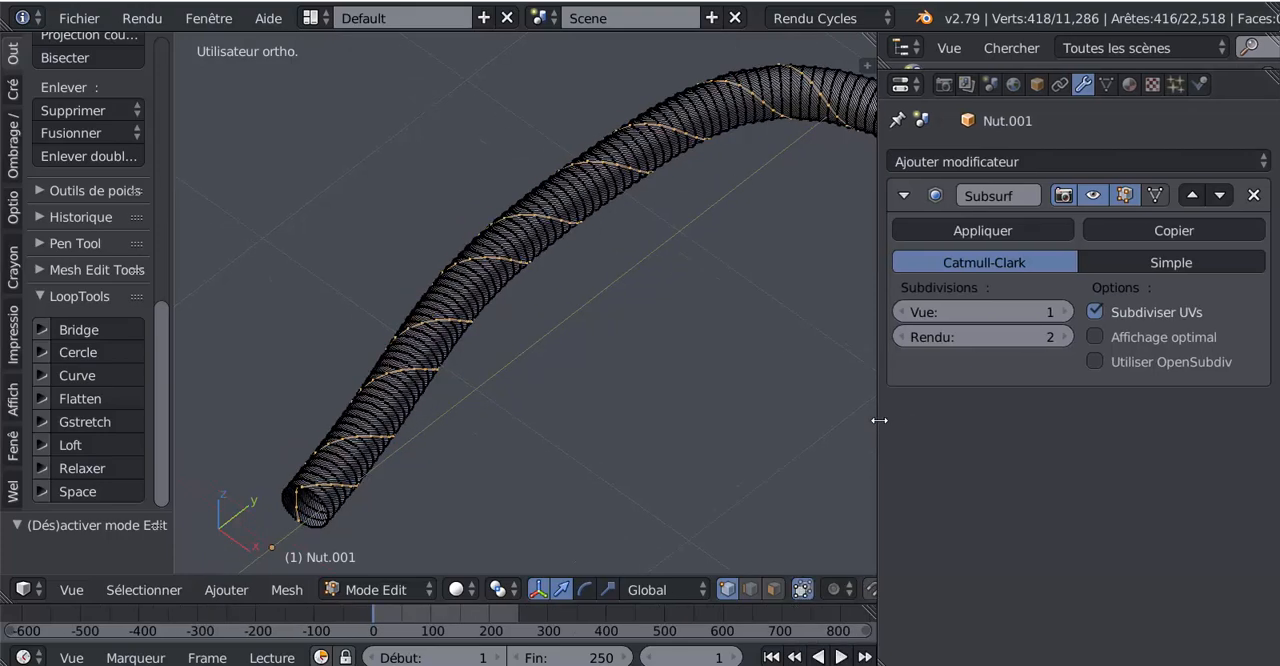
middle_click_drag(850, 410, 503, 347)
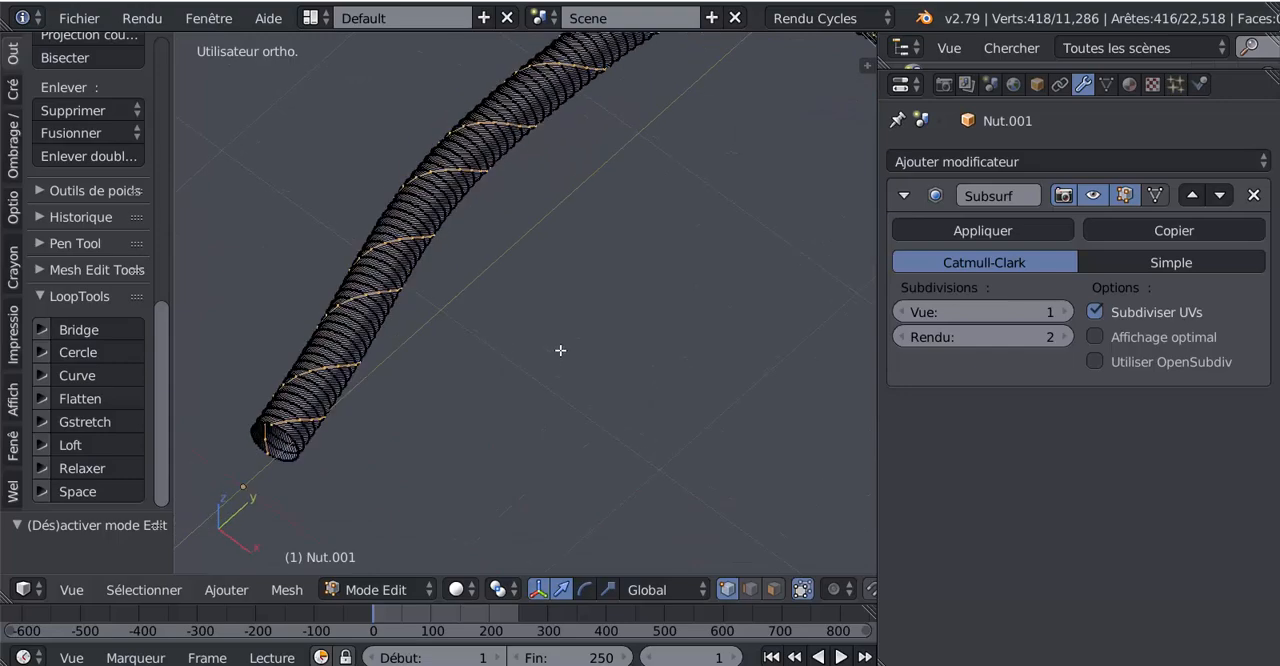
scroll(562, 352, "up", 2)
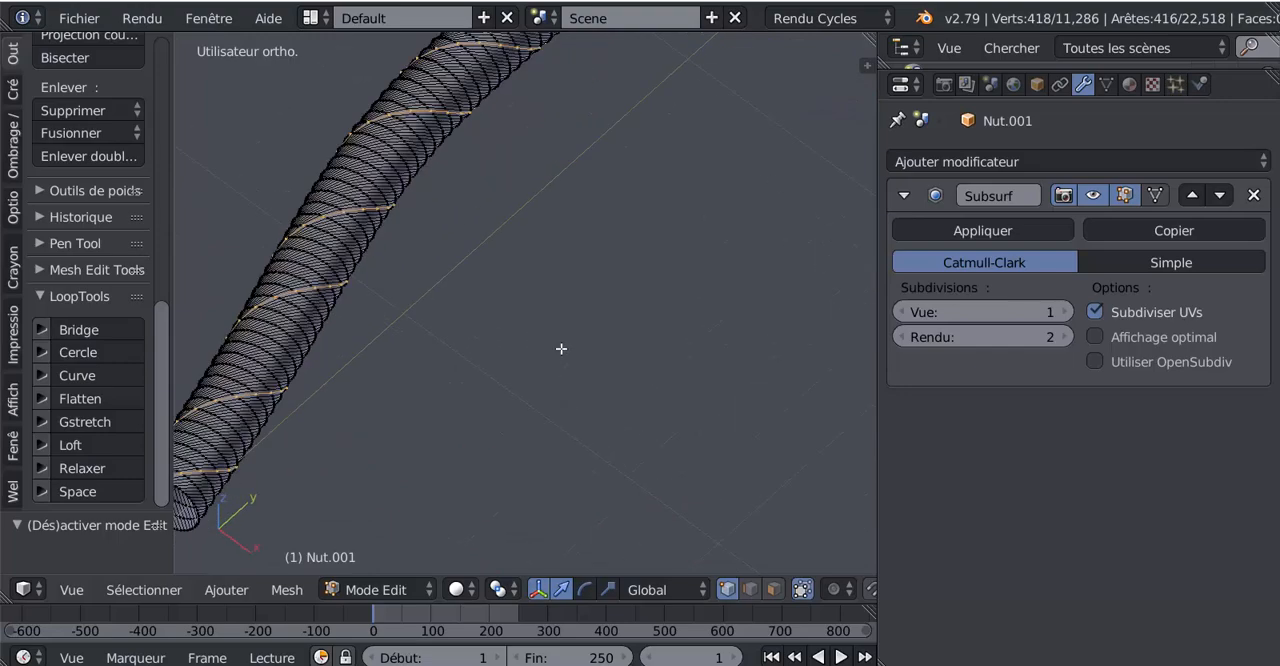
middle_click_drag(464, 361, 652, 315, "shift")
scroll(627, 315, "up", 3)
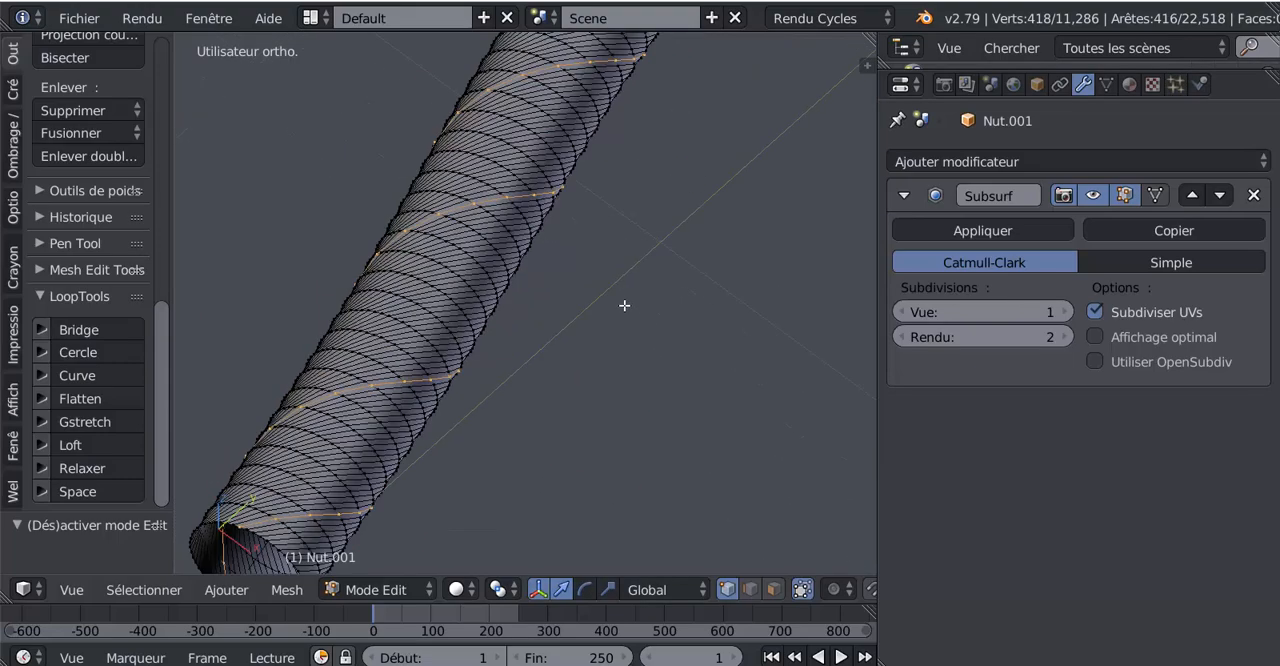
Step: Try a narrow single-segment bevel on the hose's selected spiral edges and undo it
key("ctrl+b")
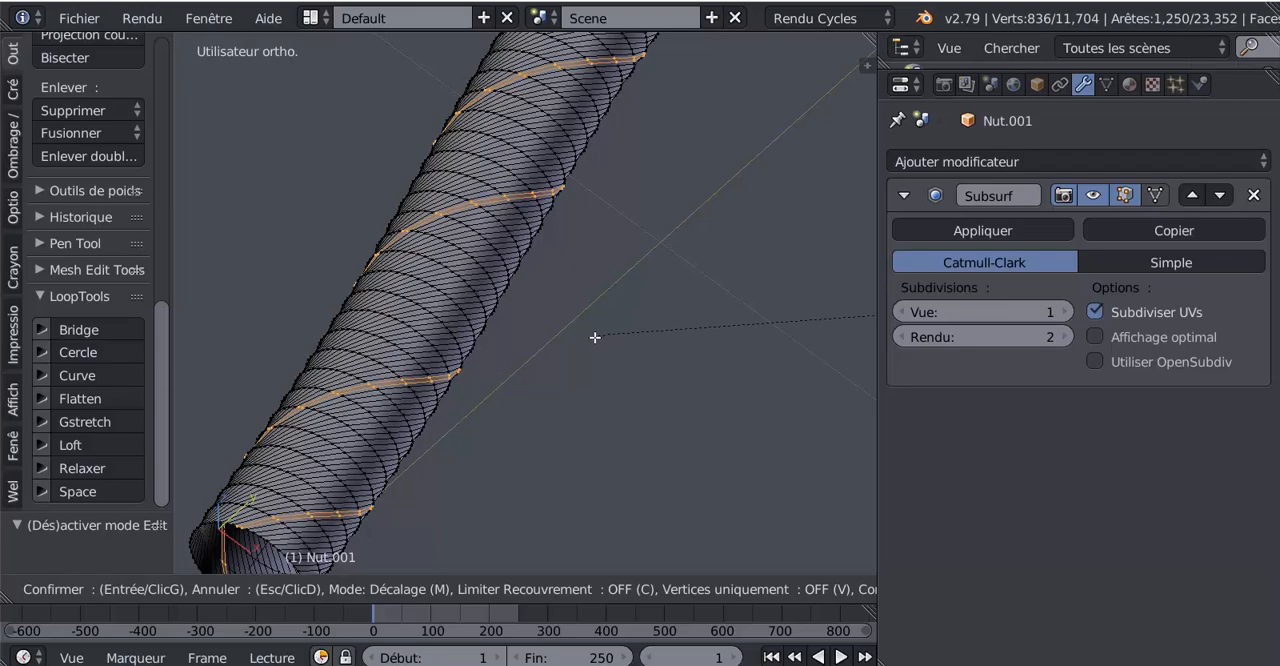
left_click(595, 337)
scroll(496, 330, "up", 3)
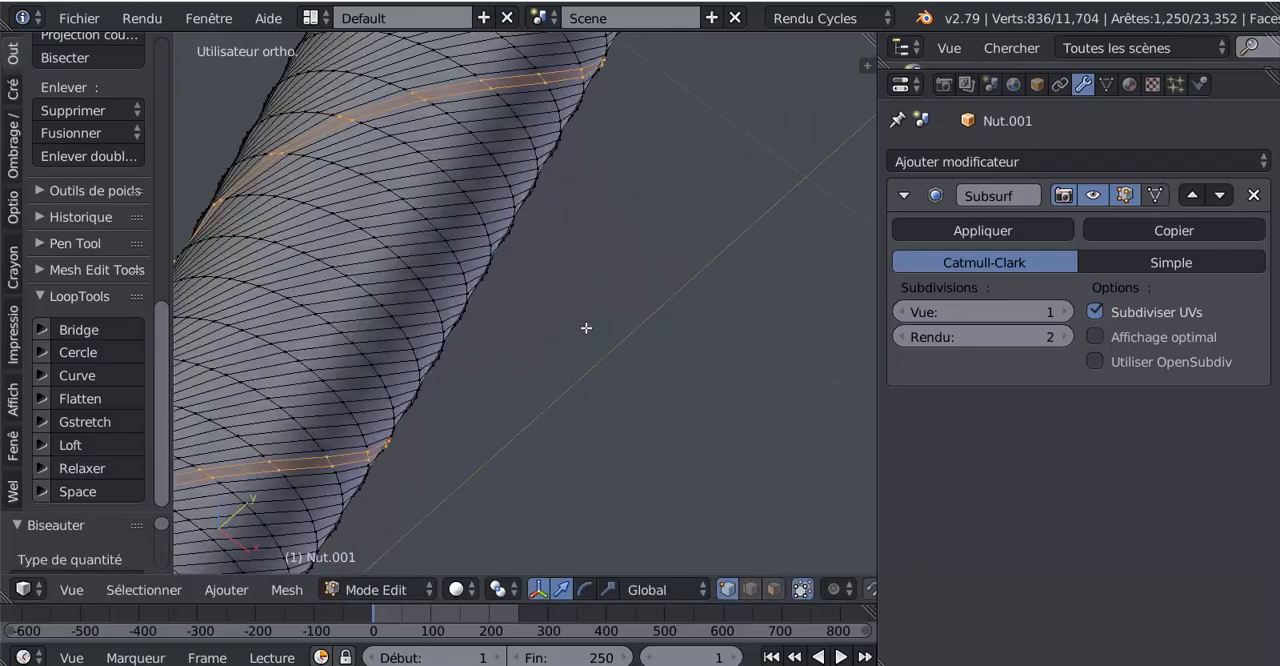
middle_click_drag(586, 327, 640, 391, "shift")
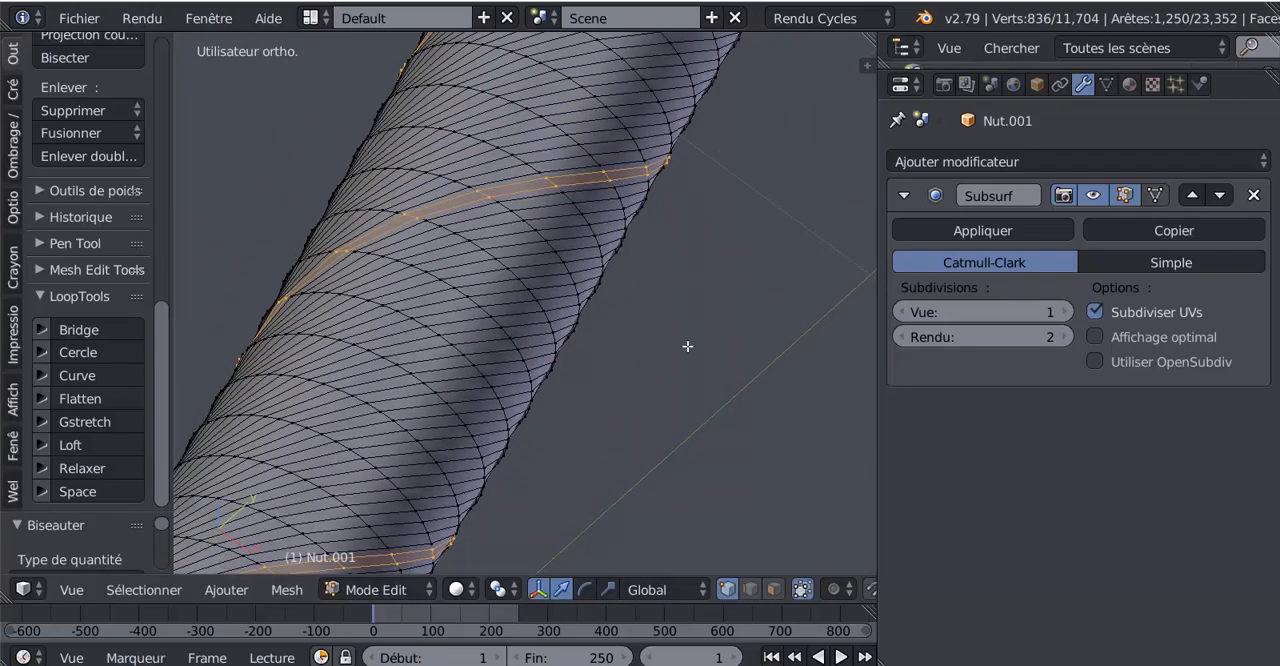
key("ctrl+z")
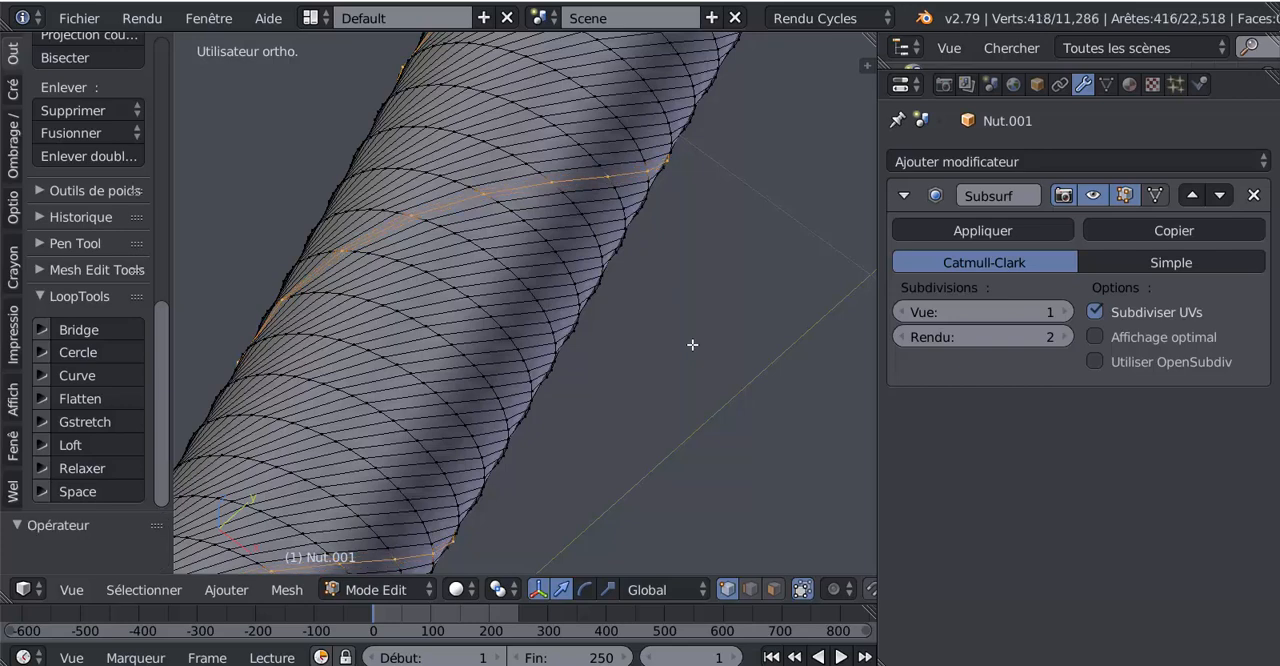
Step: Bevel the selected spiral edges narrowly with two segments, and reduce the selection to the bevel's centre line
key("ctrl+b")
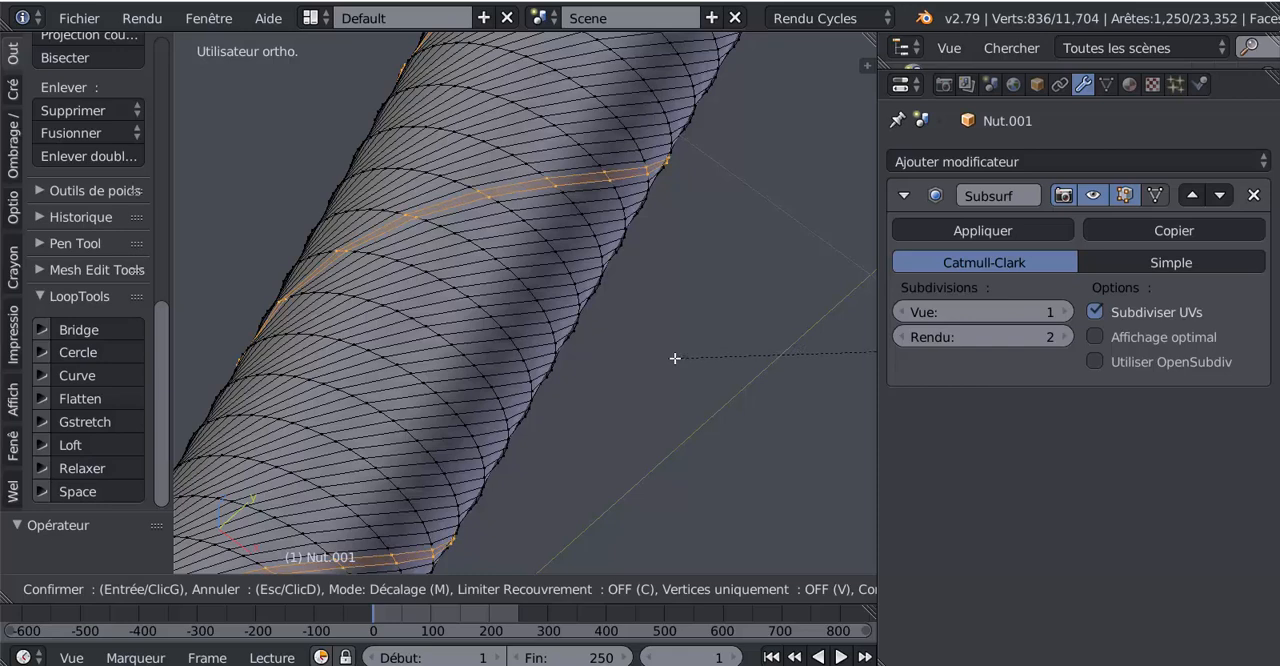
scroll(675, 358, "up", 1)
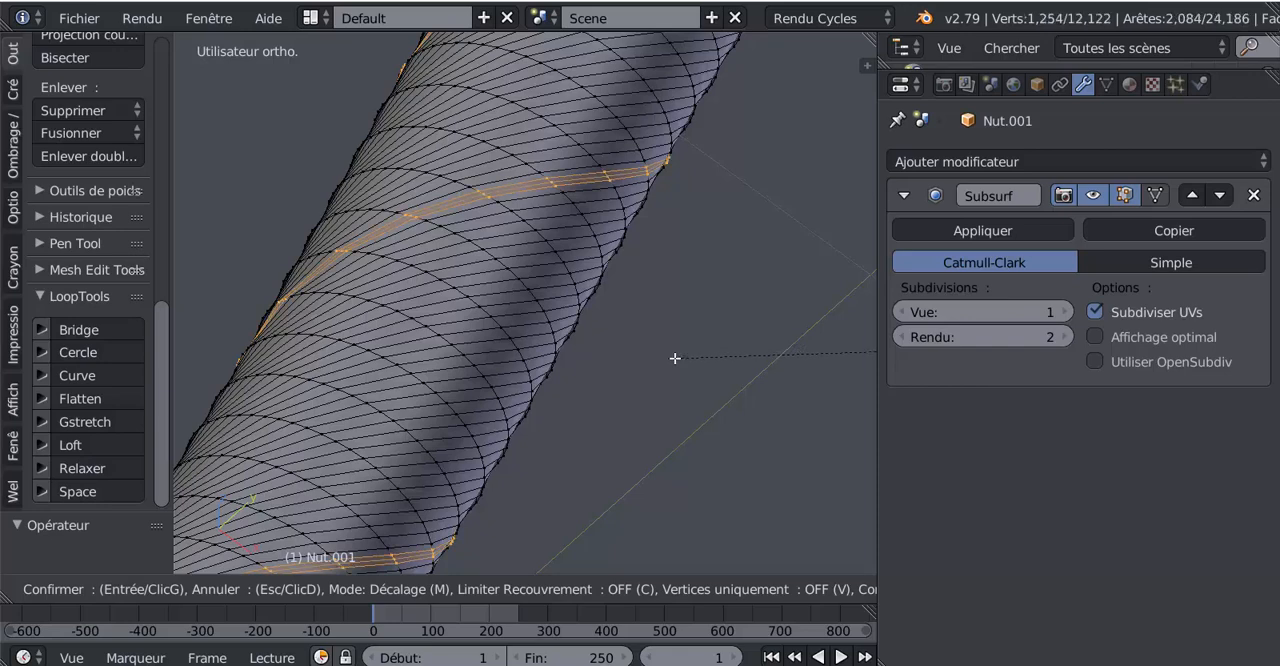
left_click(675, 358)
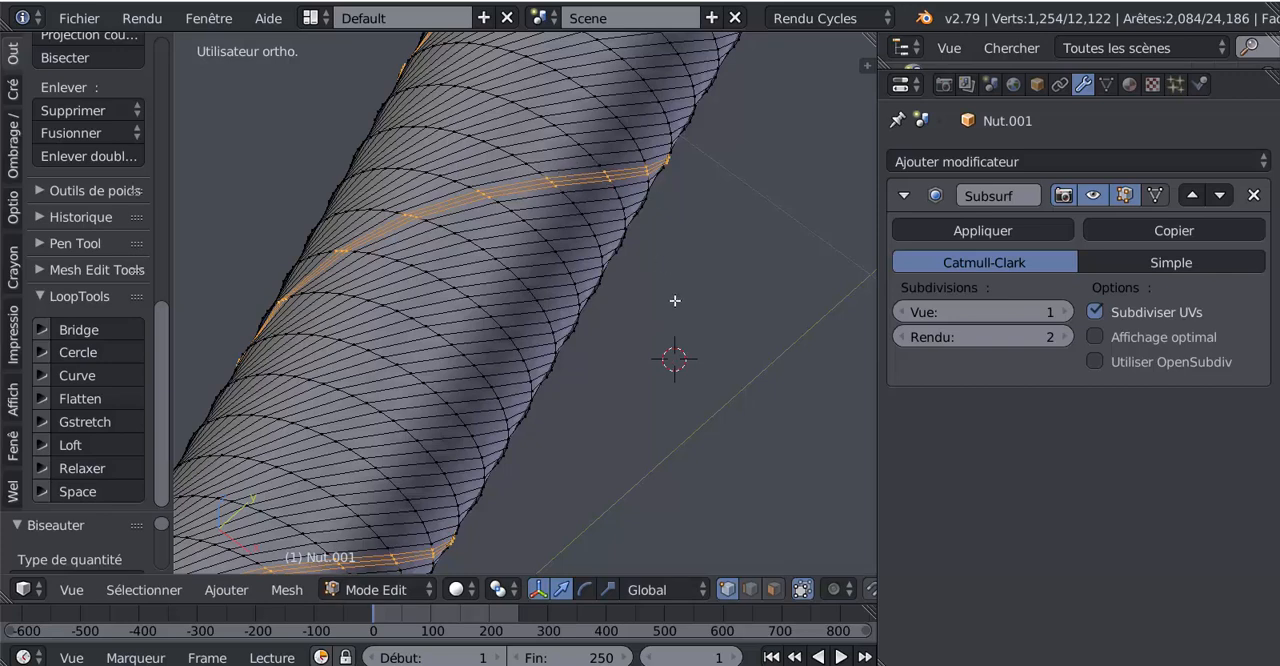
key("ctrl+KP_Subtract")
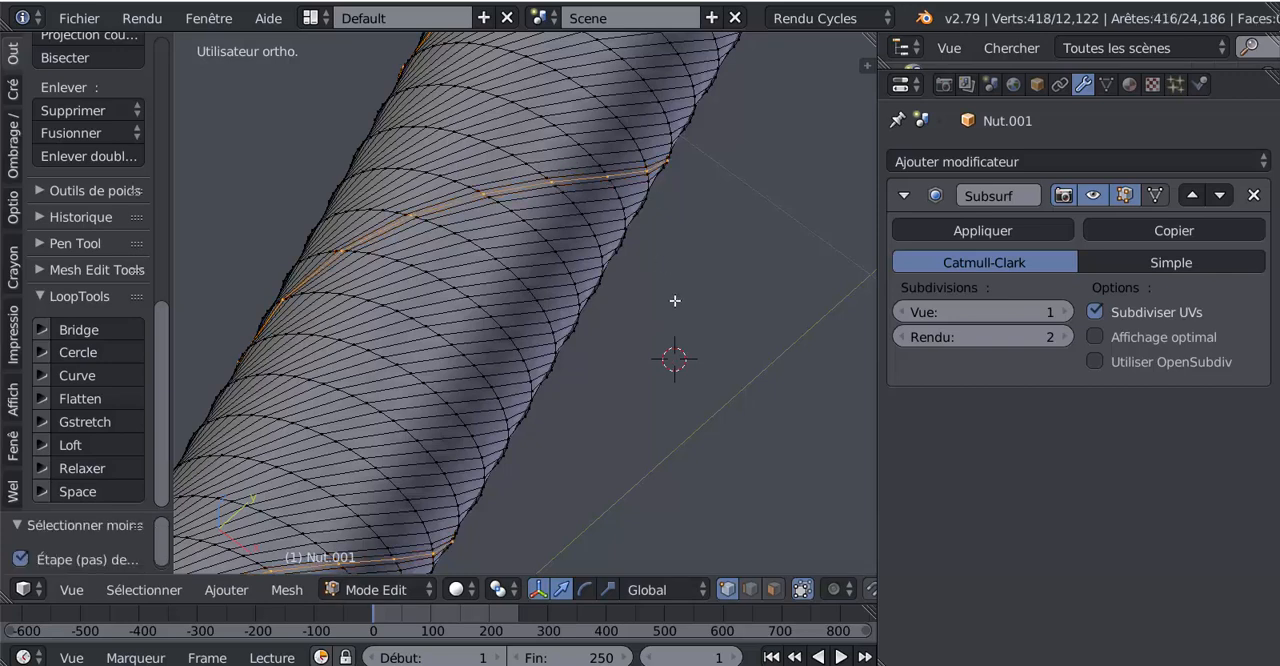
Step: Scale the selected centre line of the spiral to about 0.996 and inspect the ridge in Object Mode
scroll(675, 300, "down", 5)
middle_click_drag(704, 310, 737, 366)
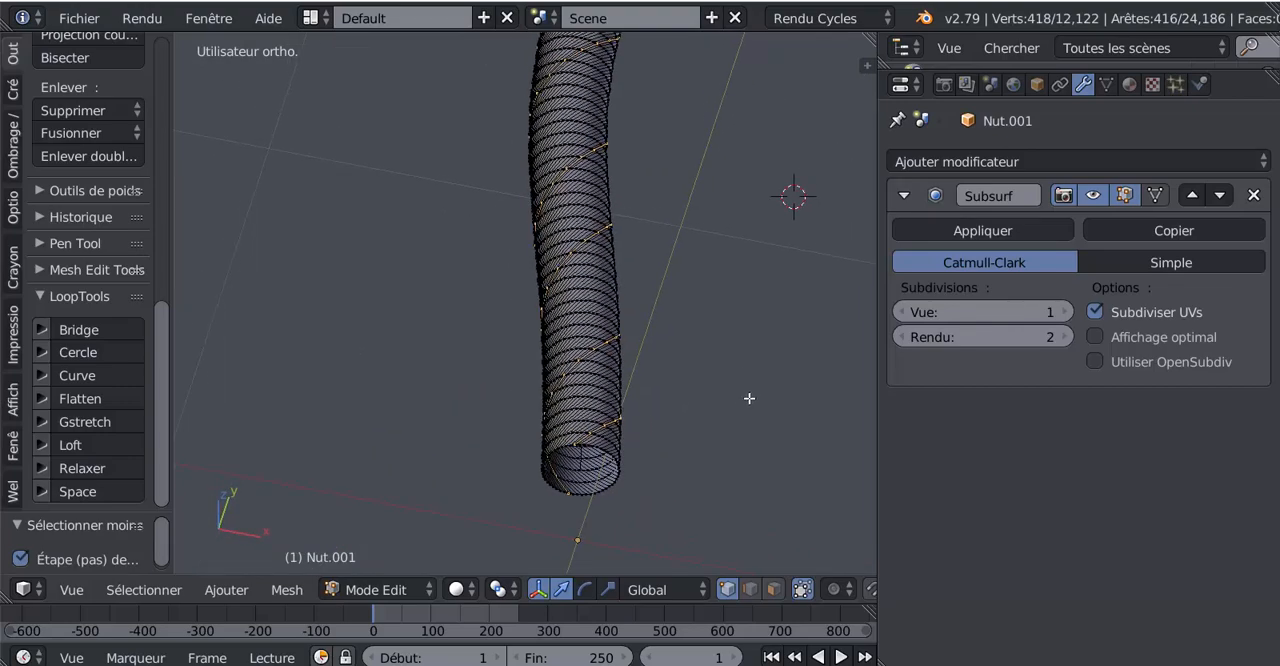
key("s")
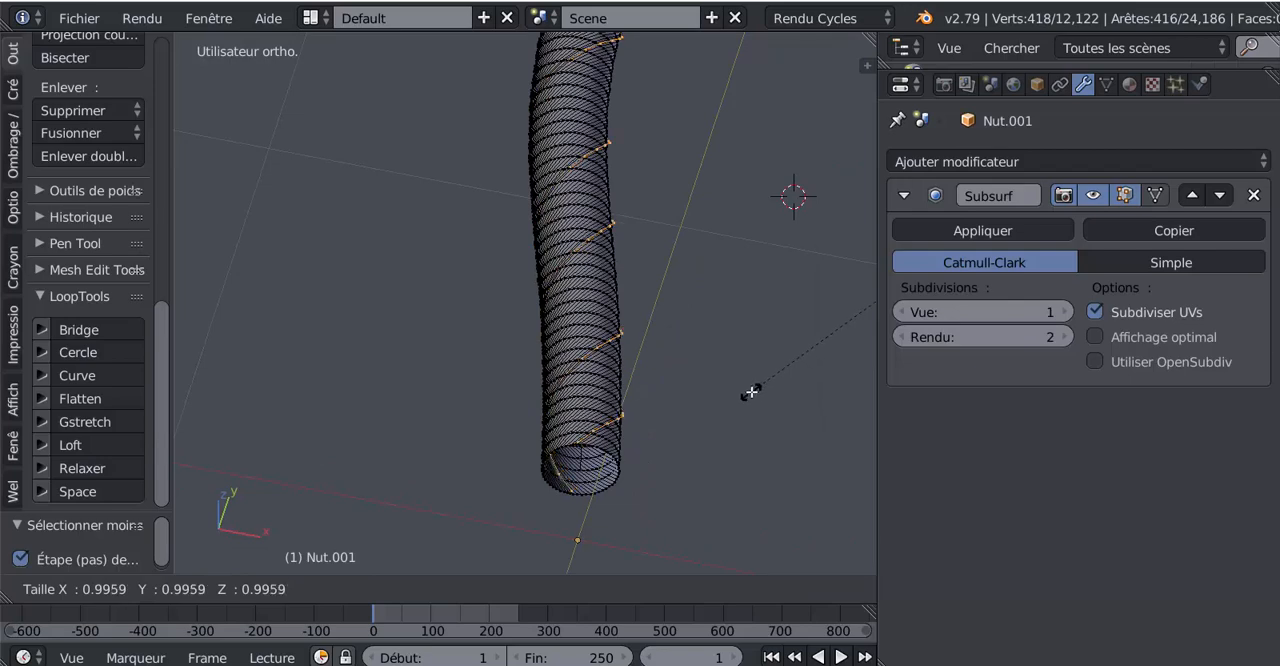
left_click(750, 392)
key("Tab")
middle_click_drag(745, 388, 669, 358)
scroll(644, 456, "up", 2)
Step: Bevel the offset spiral centre line narrowly with a single segment
key("Tab")
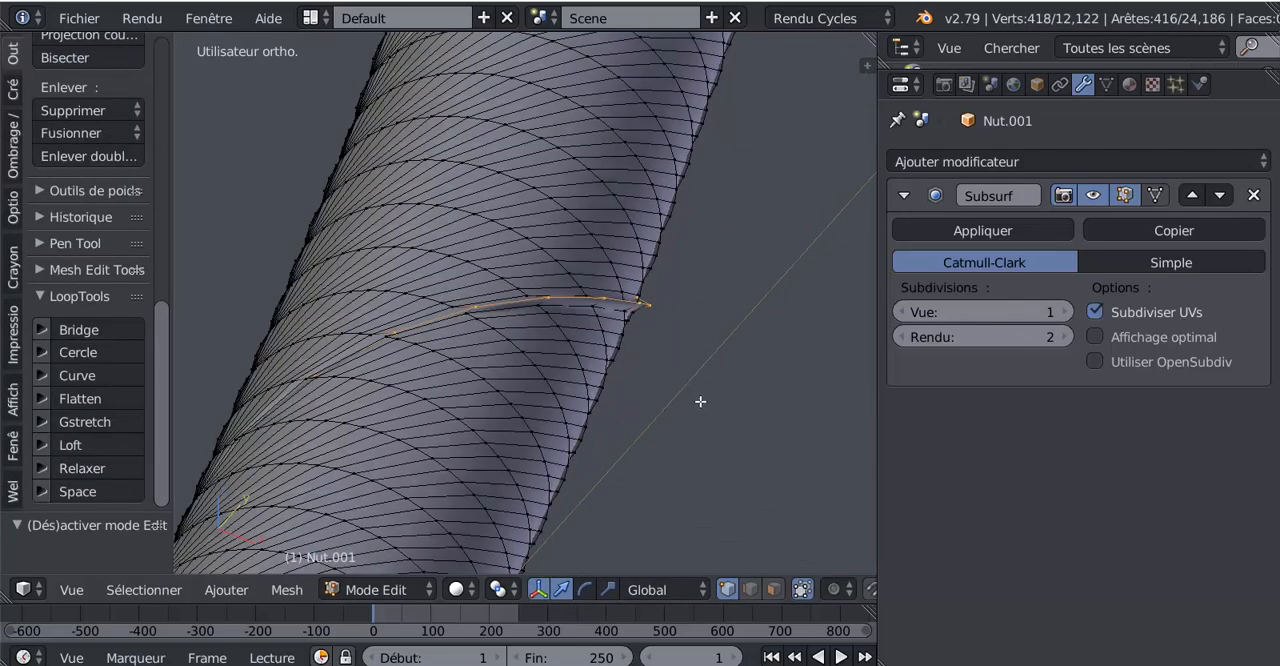
key("ctrl+b")
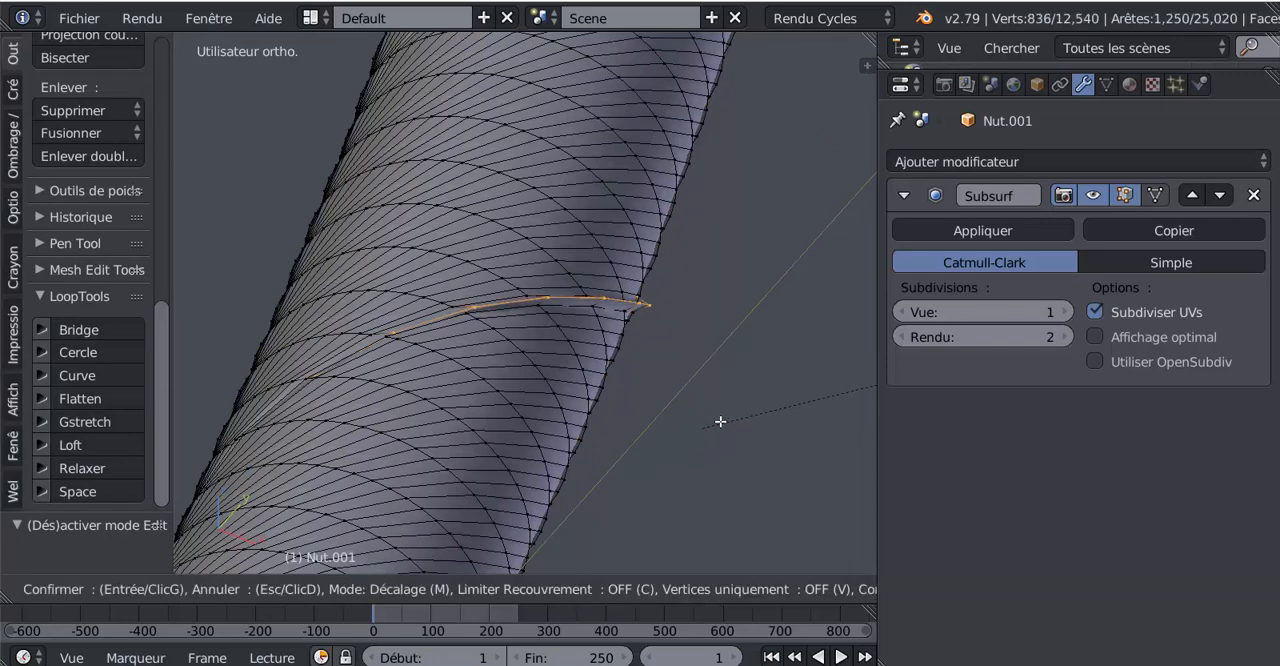
scroll(668, 440, "up", 1)
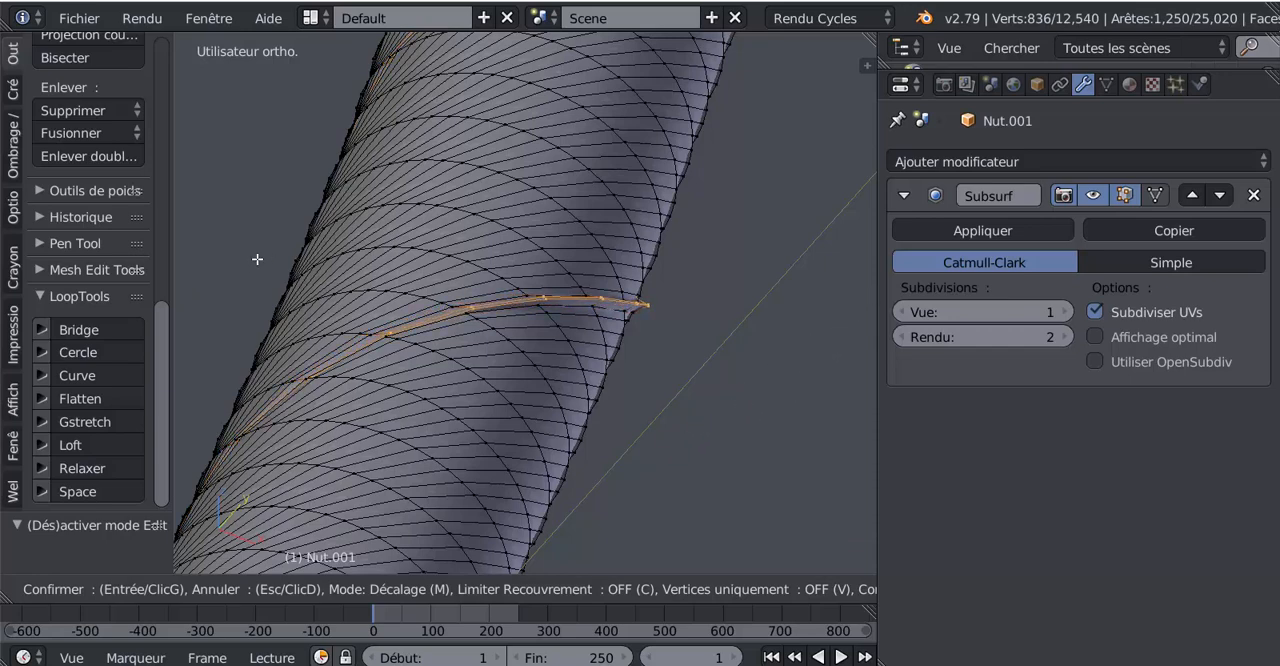
left_click(189, 294)
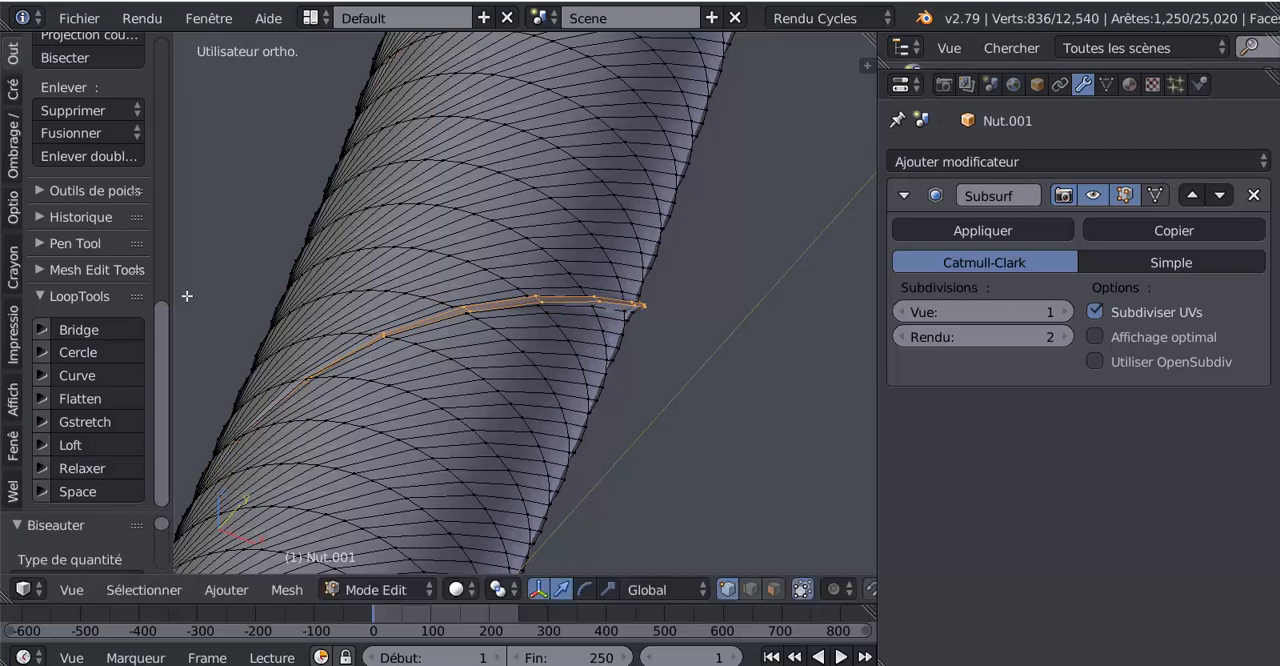
Step: Examine the ridged hose in Object Mode and look from above at the end nearest the metal fitting
key("Tab")
scroll(186, 296, "down", 6)
middle_click_drag(198, 329, 509, 341)
middle_click_drag(716, 354, 520, 401)
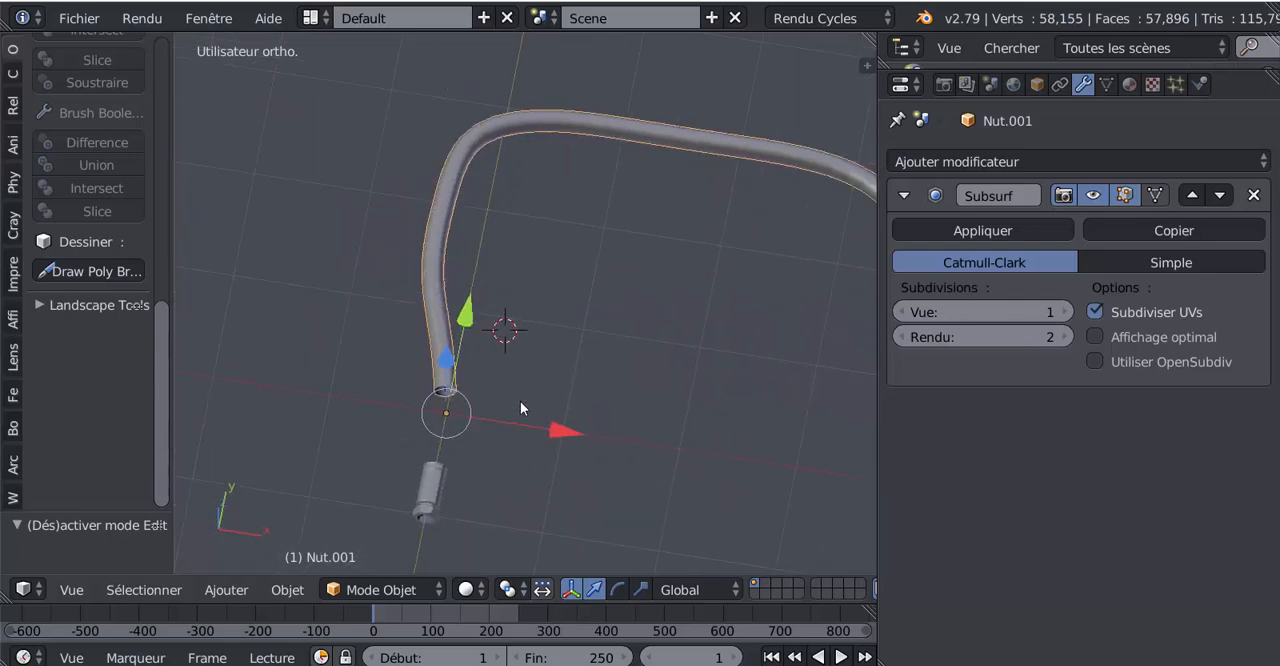
key("KP_1")
key("KP_7")
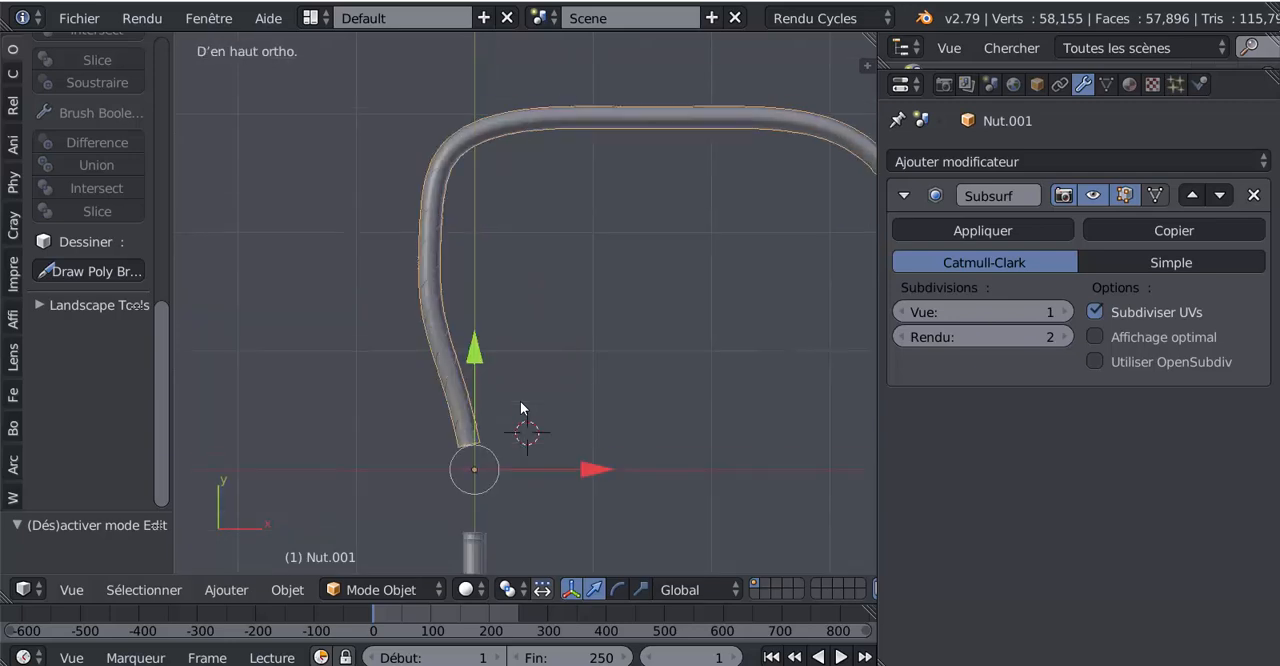
middle_click_drag(567, 321, 517, 201, "shift")
scroll(428, 312, "up", 1)
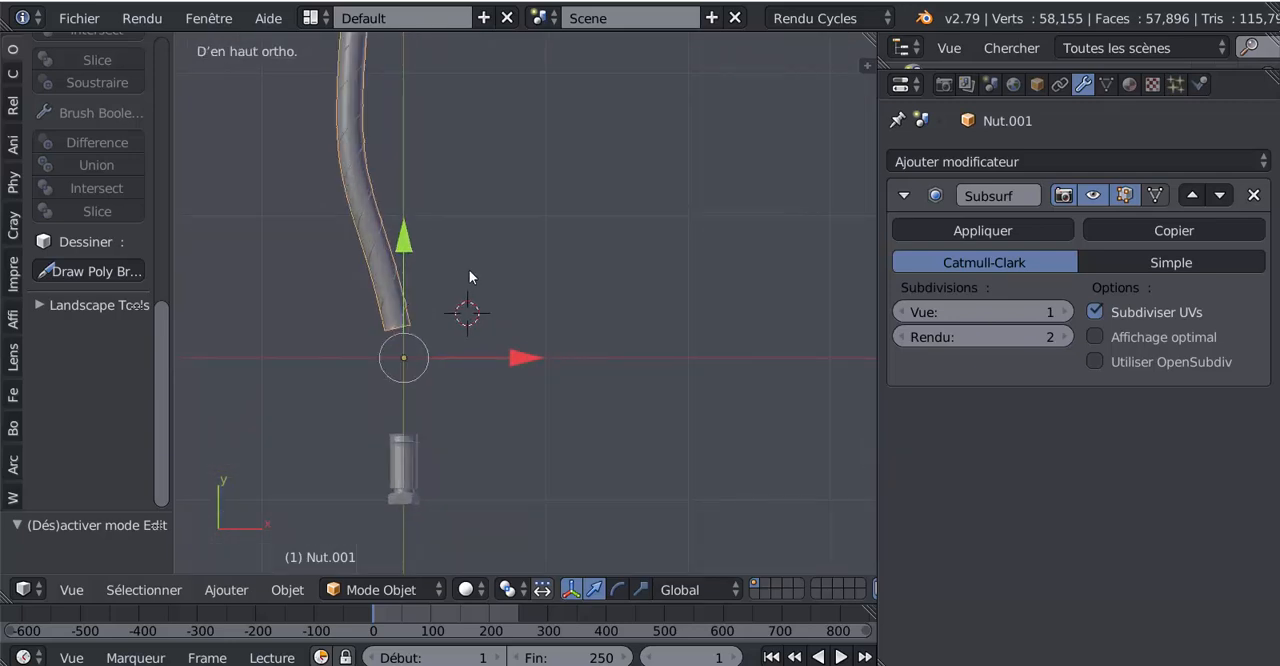
middle_click_drag(469, 270, 528, 270, "shift")
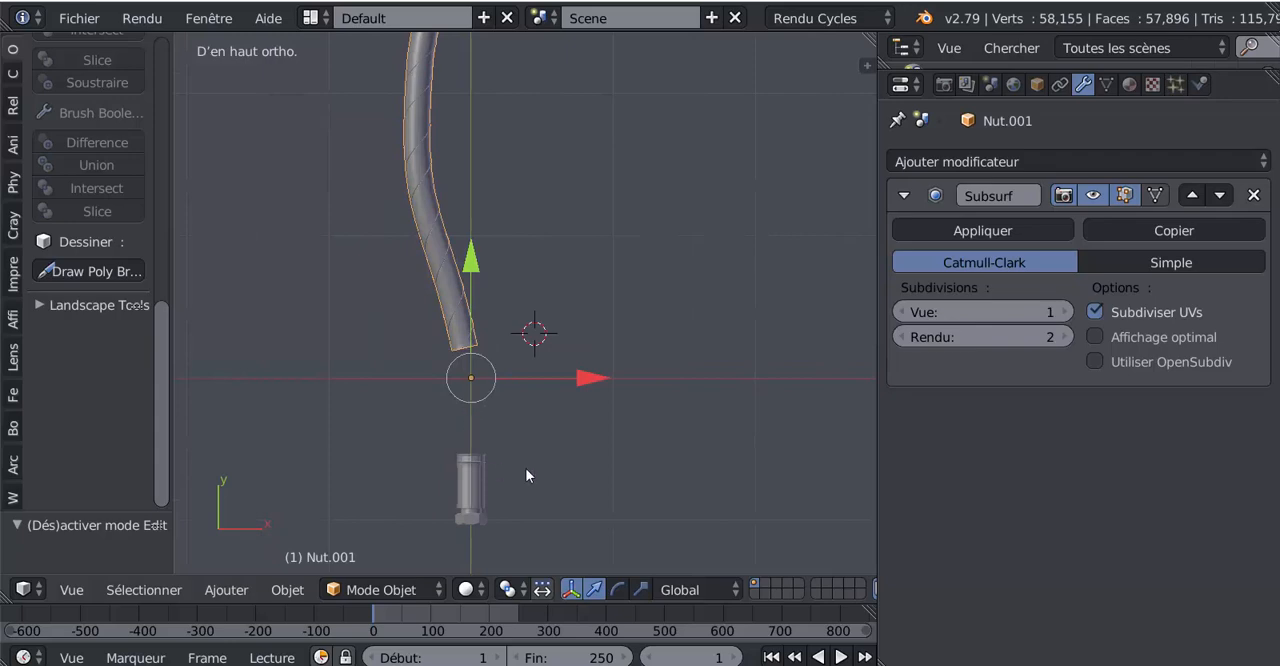
Step: Move the metal fitting along the Y axis to just below the open end of the hose
scroll(521, 471, "up", 2)
left_click(447, 542)
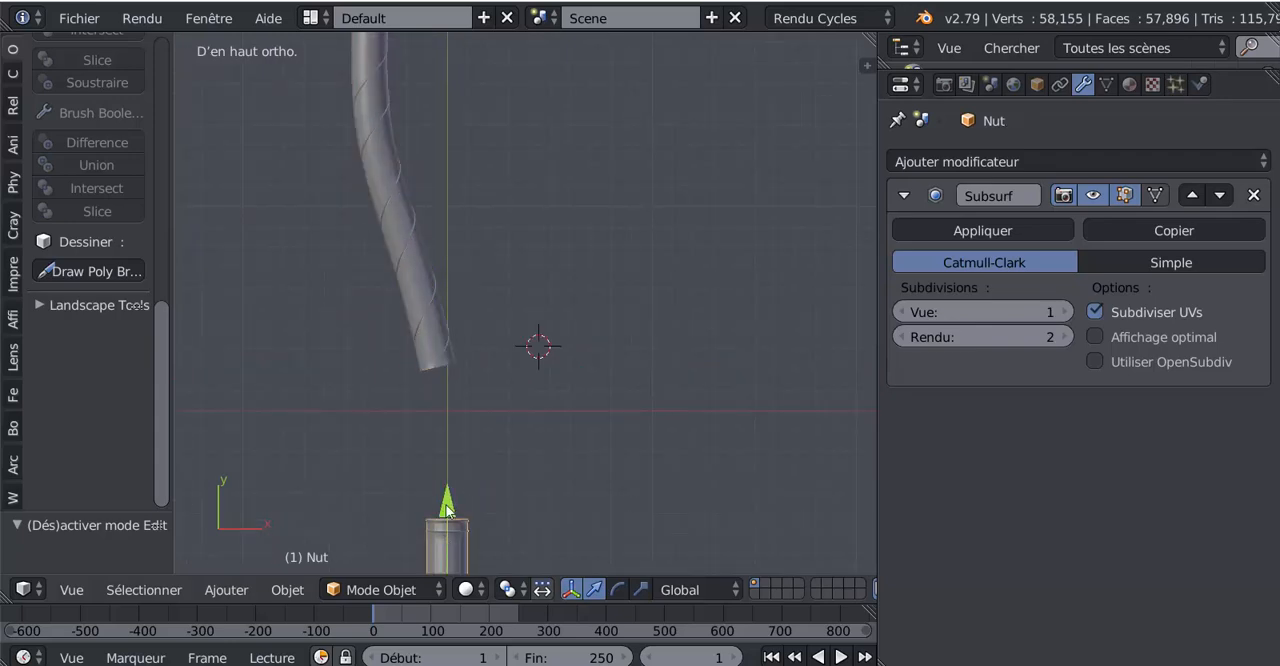
left_click_drag(436, 509, 458, 372)
scroll(461, 389, "up", 3)
scroll(552, 290, "up", 3)
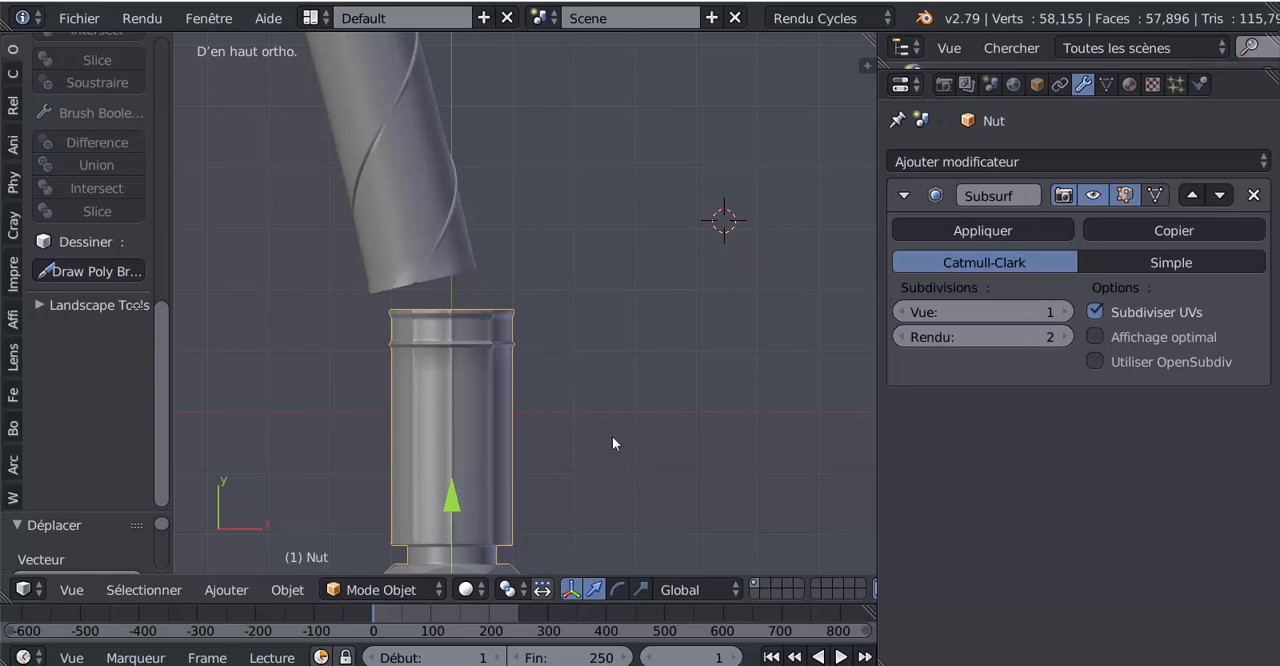
Step: Rotate the metal fitting about 12 degrees counter-clockwise in top view to match the tilt of the hose end
key("r")
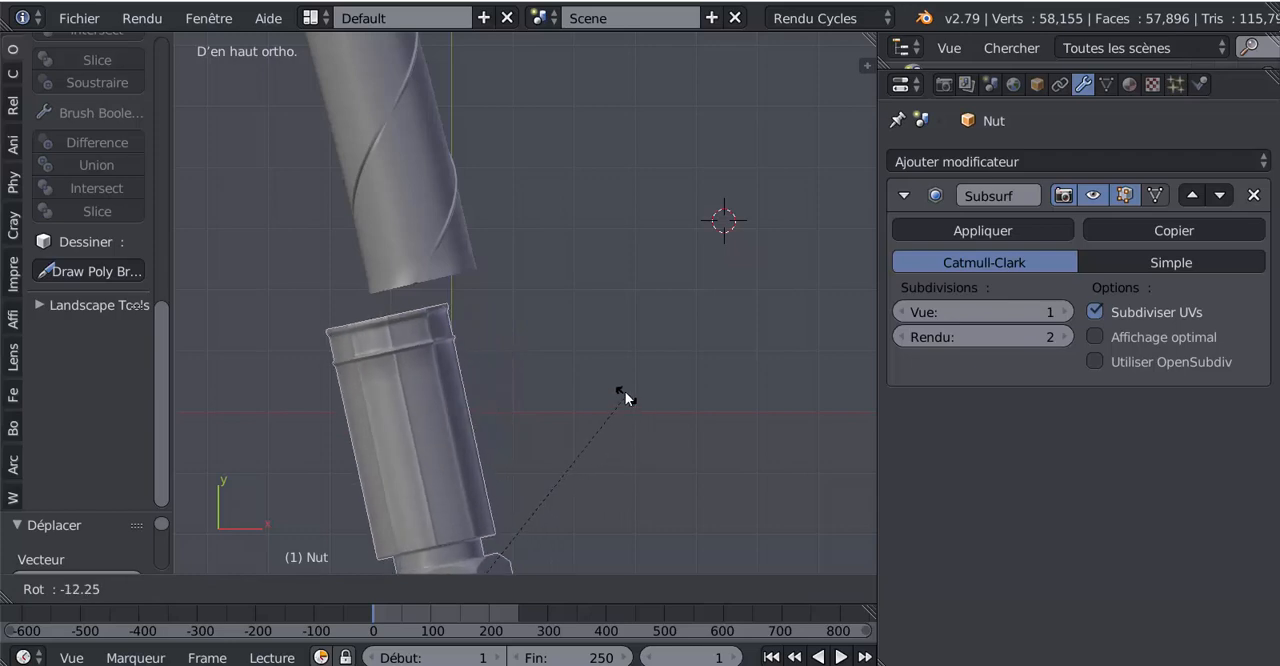
left_click(624, 387)
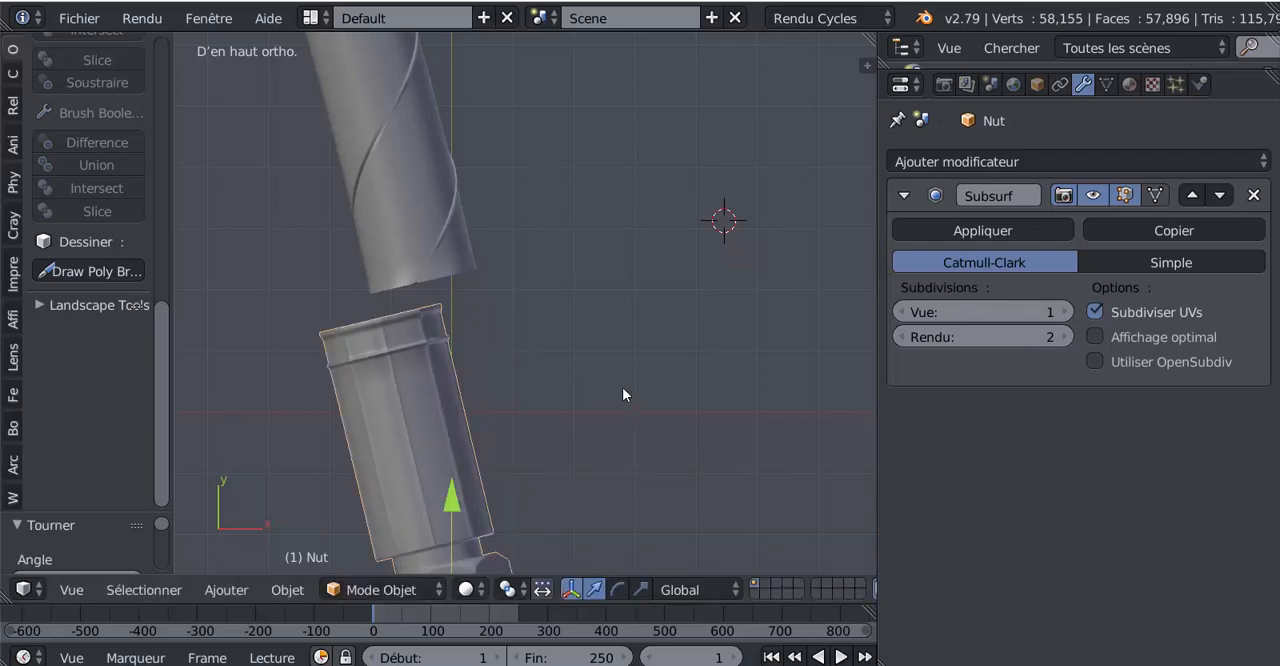
scroll(690, 398, "down", 3)
middle_click_drag(531, 417, 545, 343, "shift")
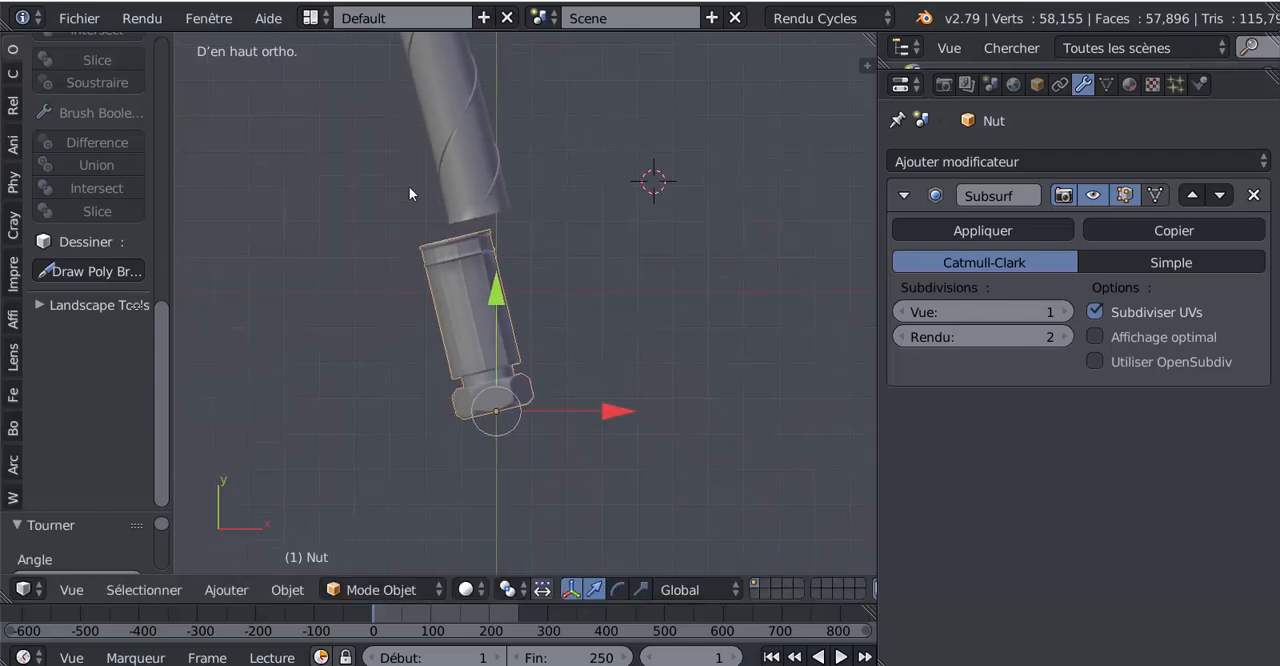
Step: Set the transform orientation to Normal (Normale) and slide the metal fitting along its own axes over the hose end, centred on it
left_click(689, 590)
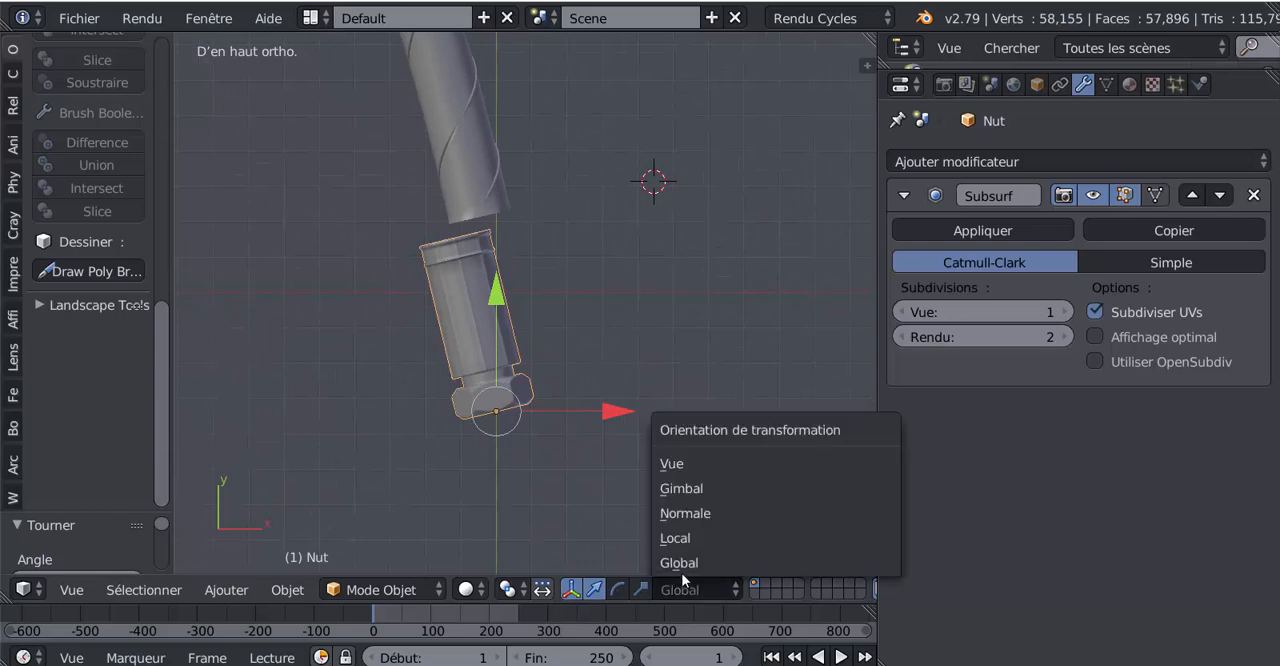
left_click(682, 513)
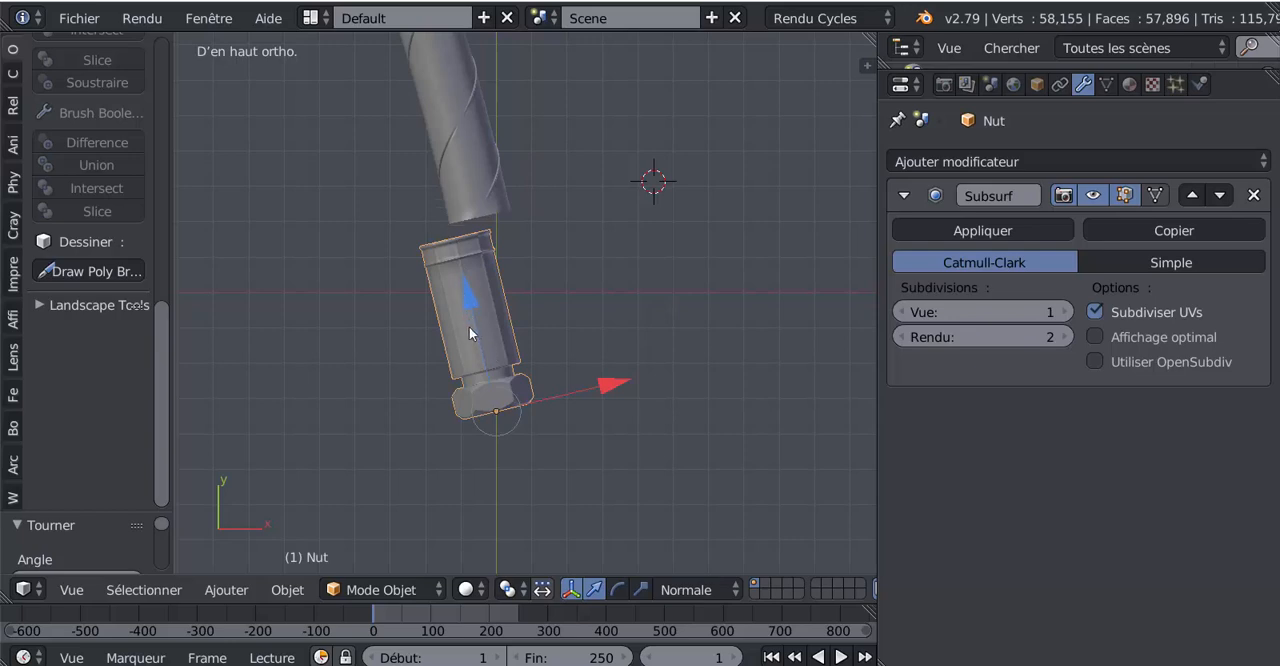
scroll(455, 313, "up", 2)
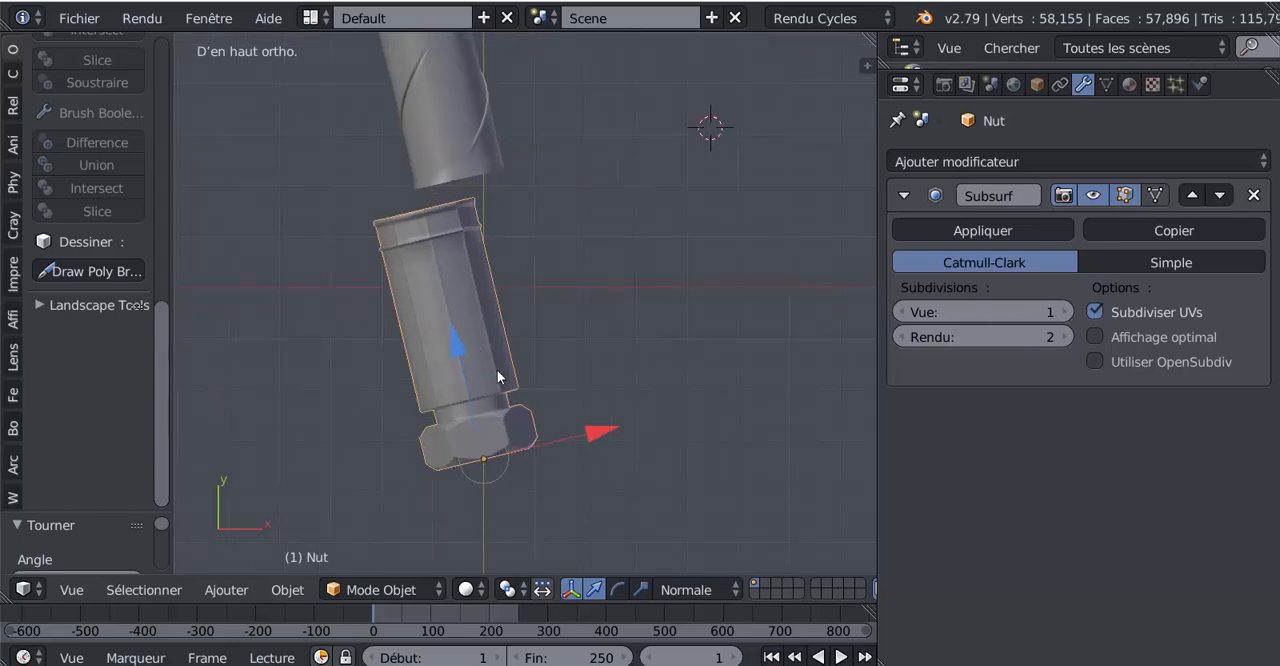
left_click_drag(594, 436, 631, 423)
left_click_drag(498, 340, 498, 309)
middle_click_drag(498, 309, 643, 325)
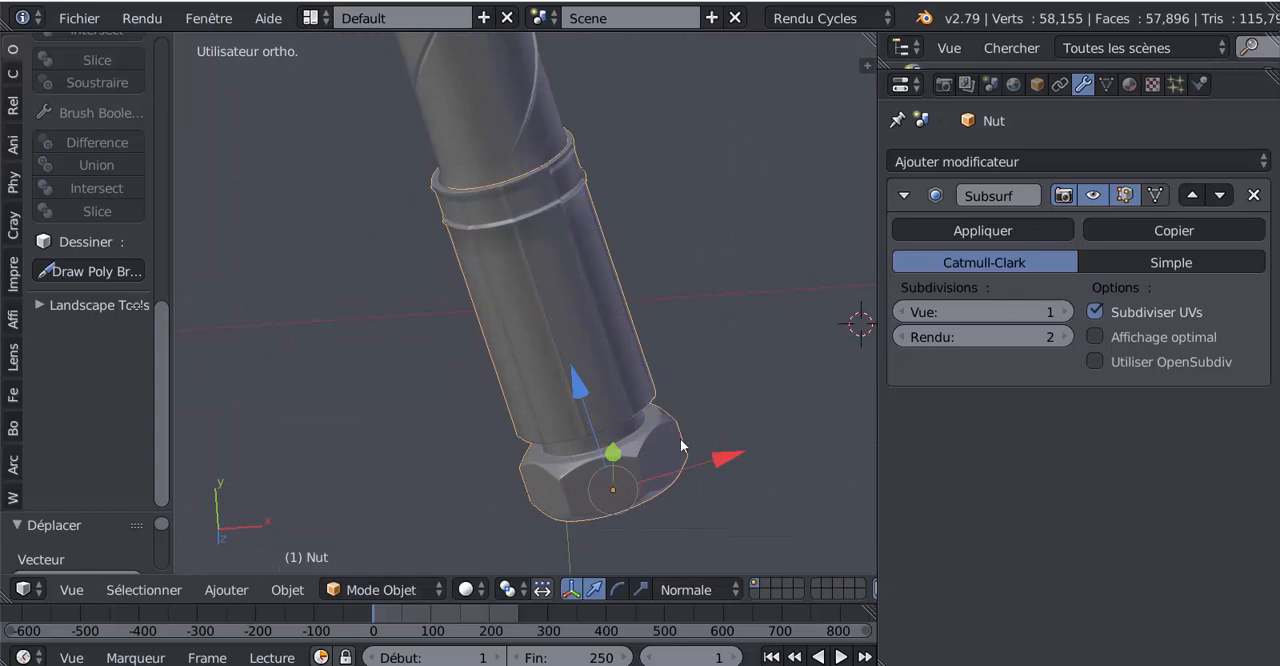
left_click_drag(725, 455, 726, 455)
middle_click_drag(726, 455, 511, 364)
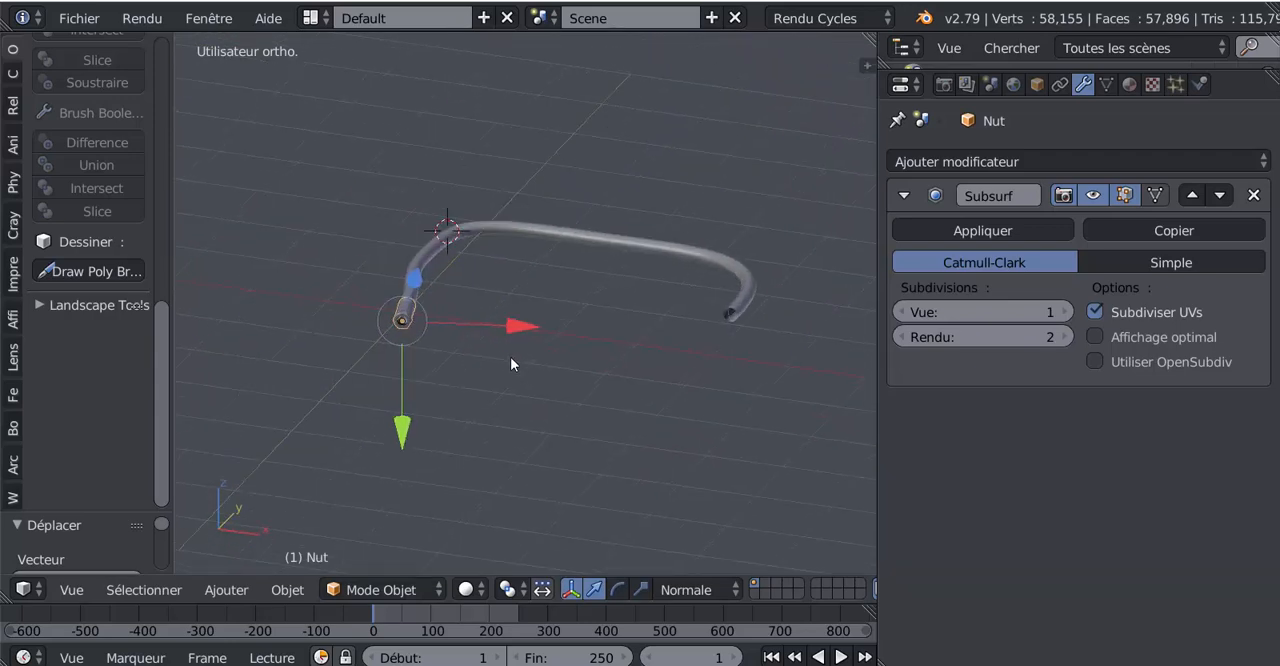
Step: Duplicate the metal fitting and move the copy to just below the other open end of the hose in top view
key("KP_7")
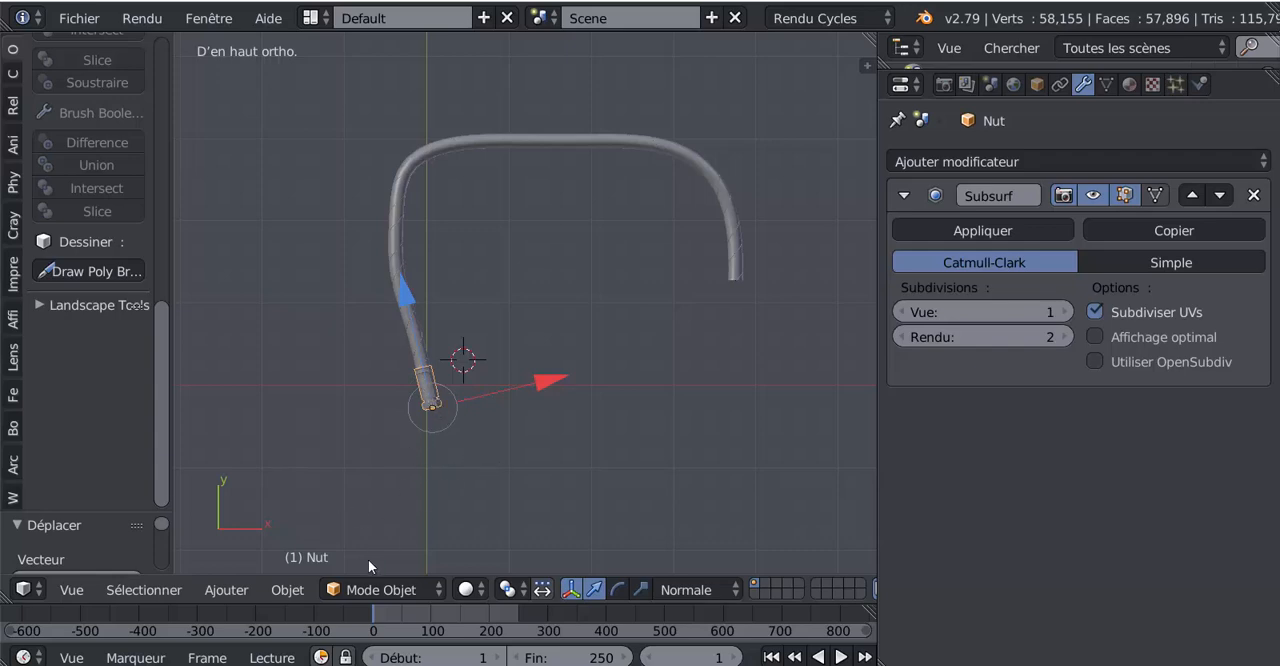
scroll(425, 457, "up", 1)
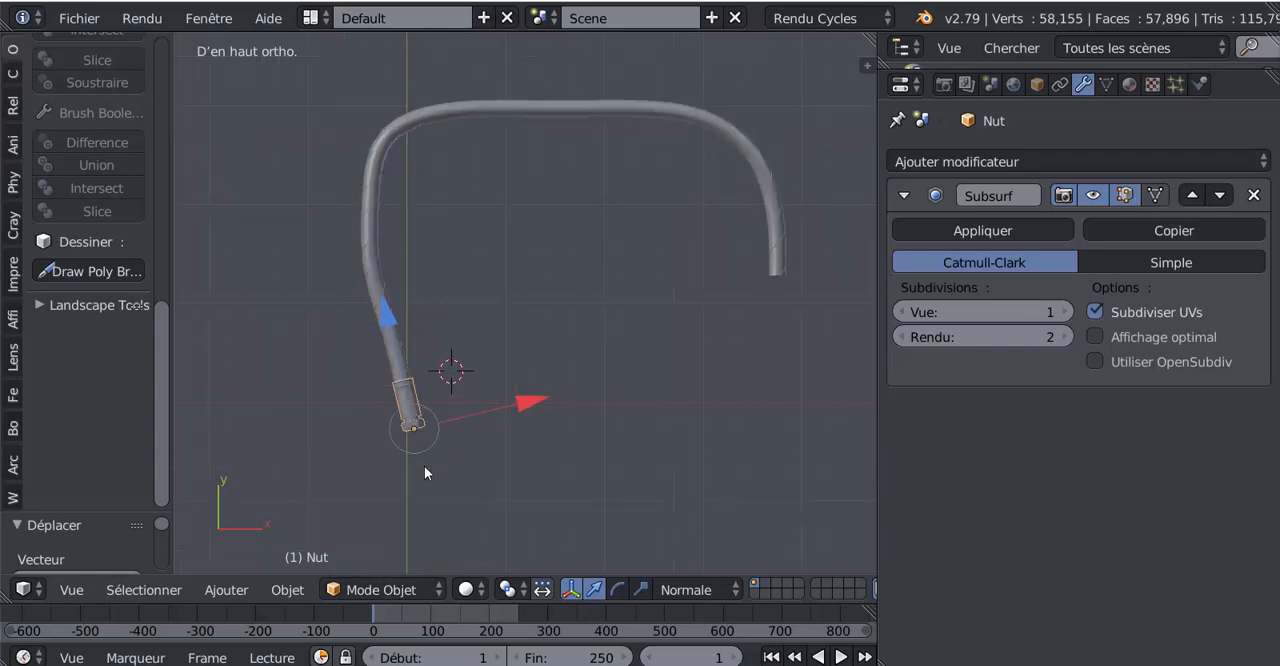
key("shift+d")
right_click(503, 496)
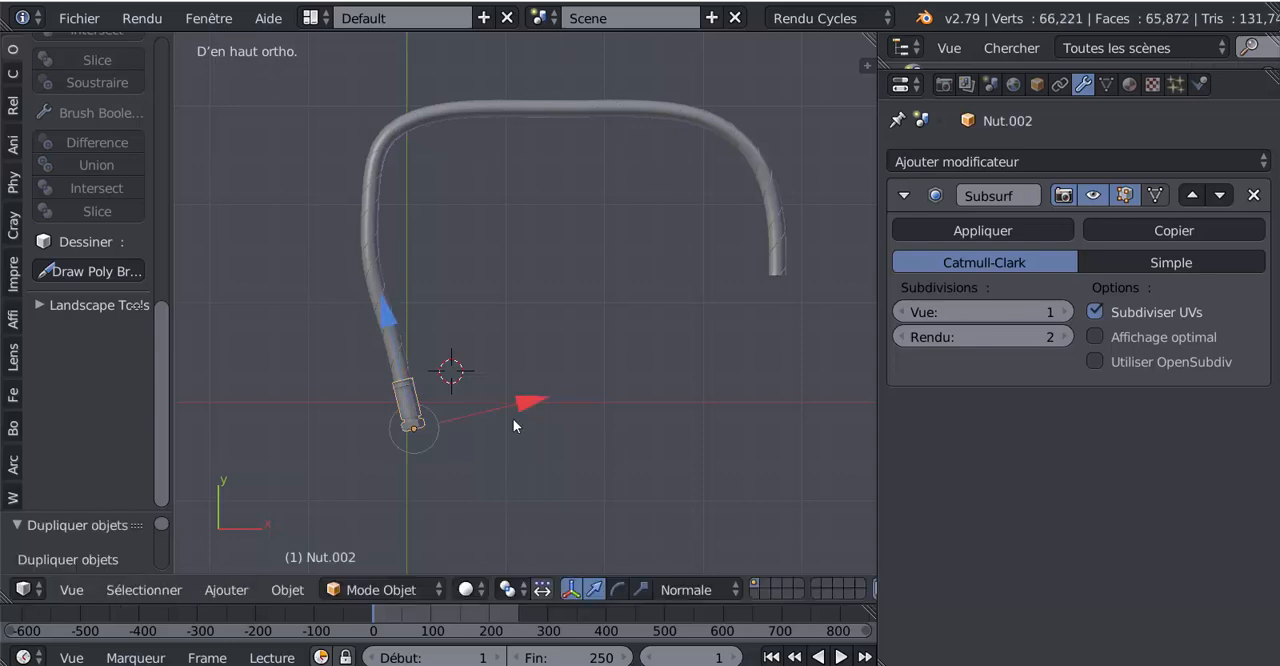
left_click_drag(528, 398, 345, 362)
middle_click_drag(597, 391, 397, 384, "shift")
scroll(412, 361, "up", 4)
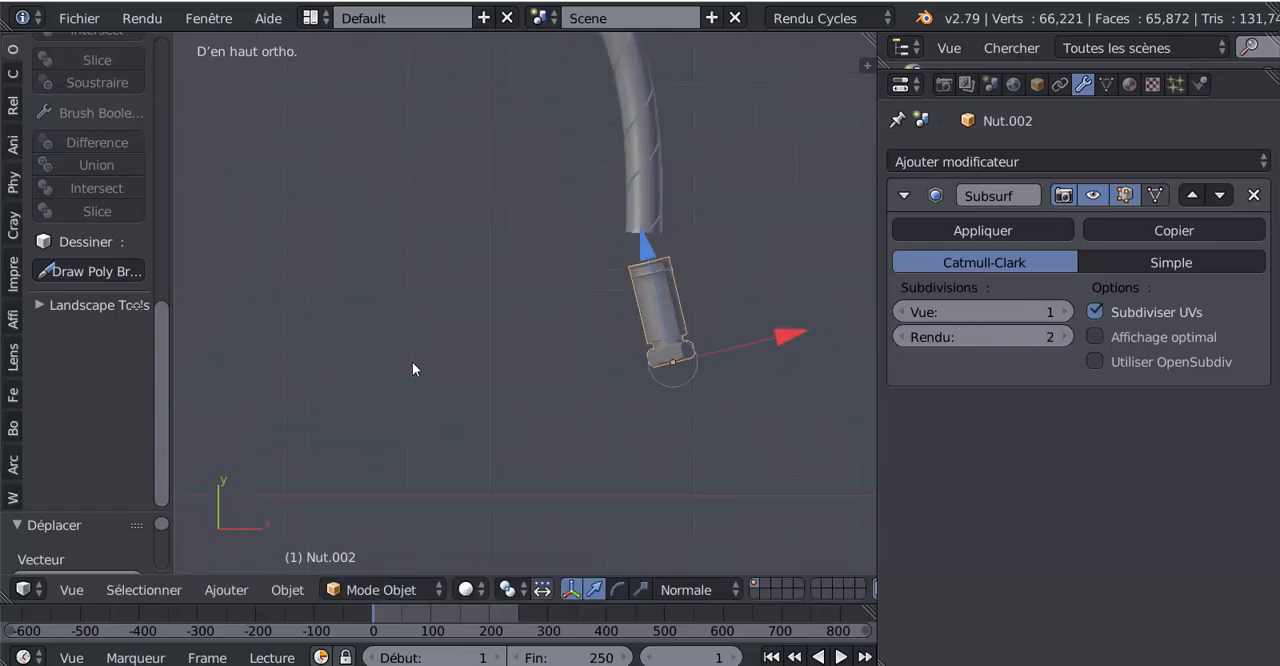
middle_click_drag(650, 370, 607, 372, "shift")
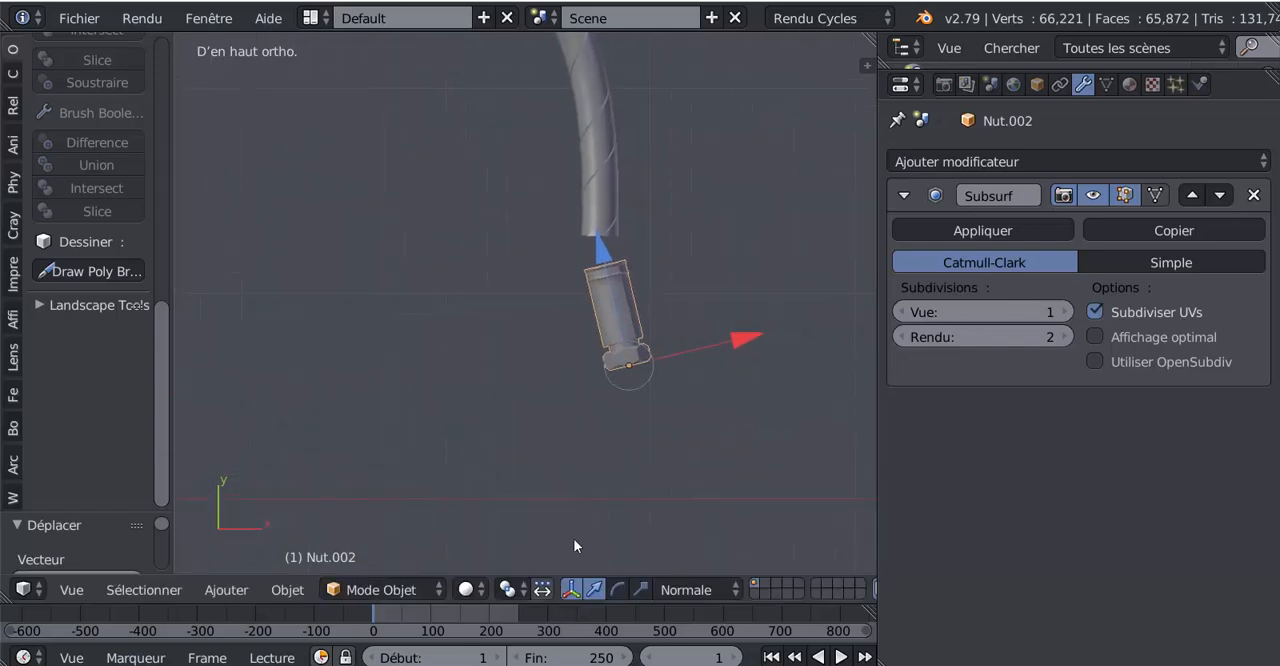
Step: Switch the transform orientation to Global and rotate the copied fitting about 14 degrees clockwise in top view to stand parallel to Y
left_click(685, 589)
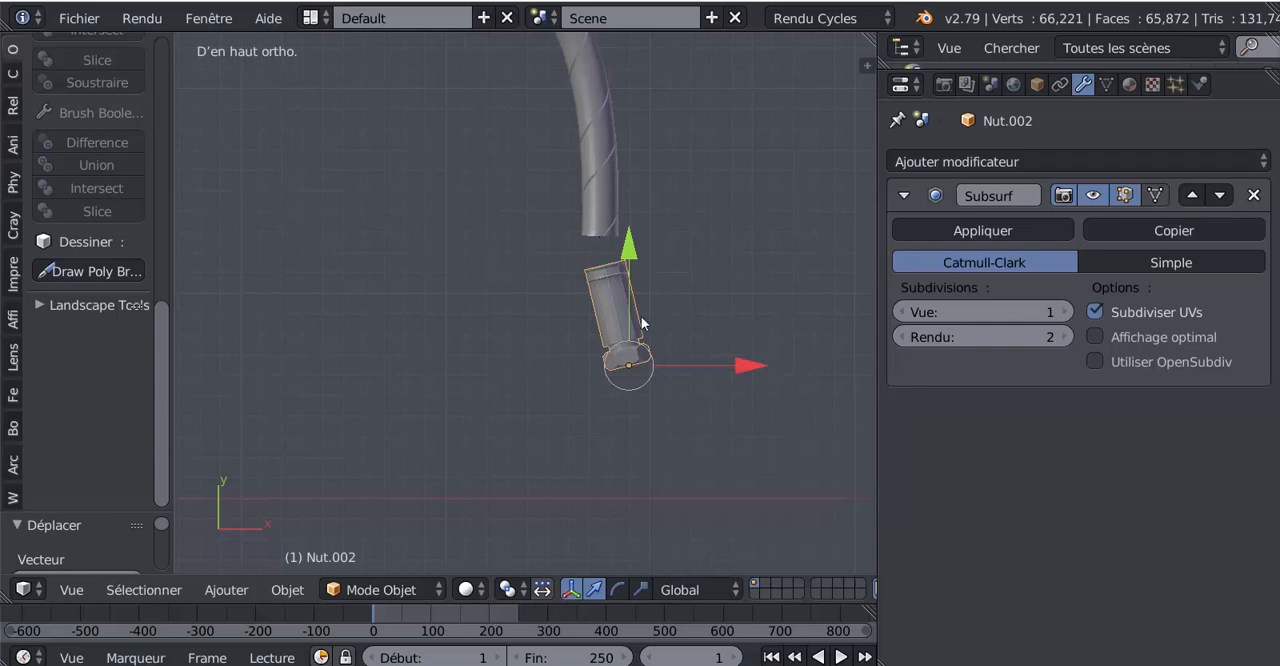
scroll(637, 286, "up", 2)
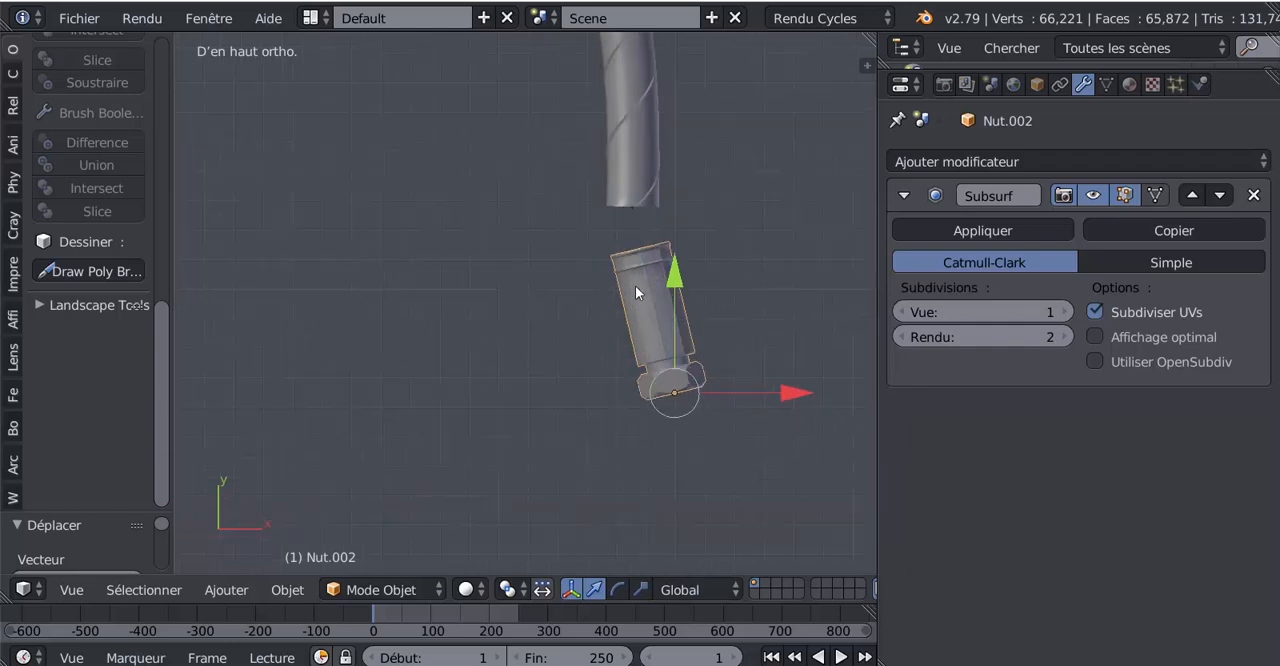
middle_click_drag(586, 286, 545, 277, "shift")
scroll(660, 225, "down", 8)
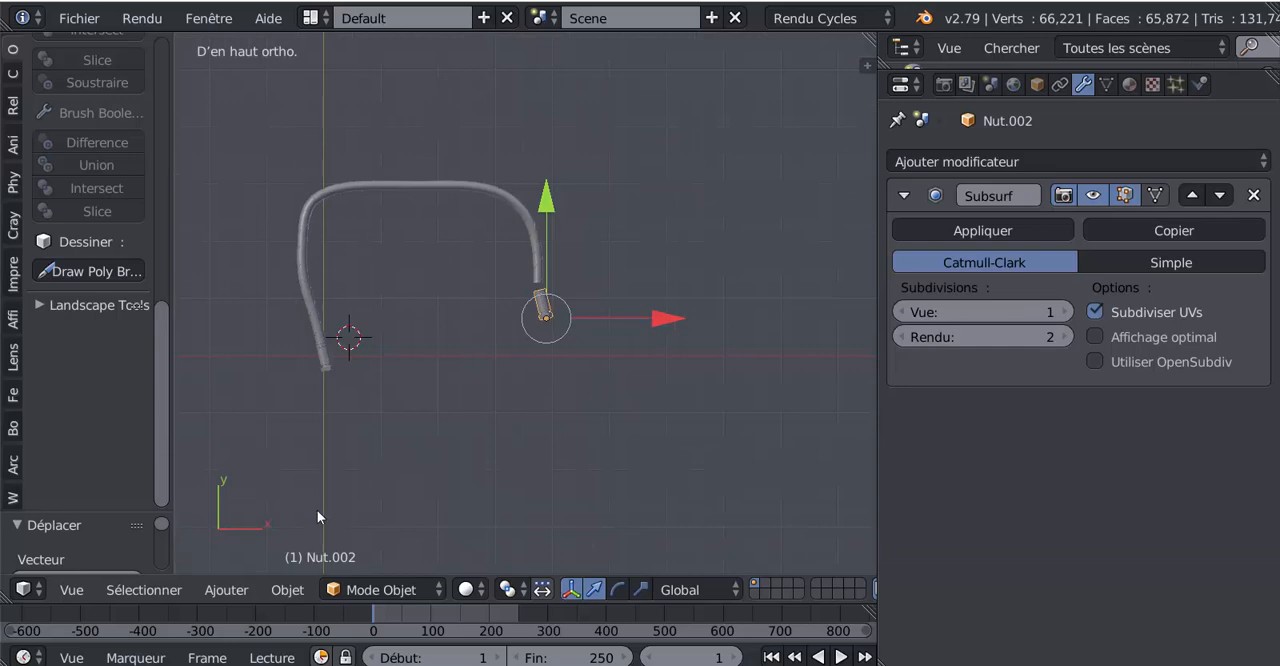
scroll(551, 406, "up", 6)
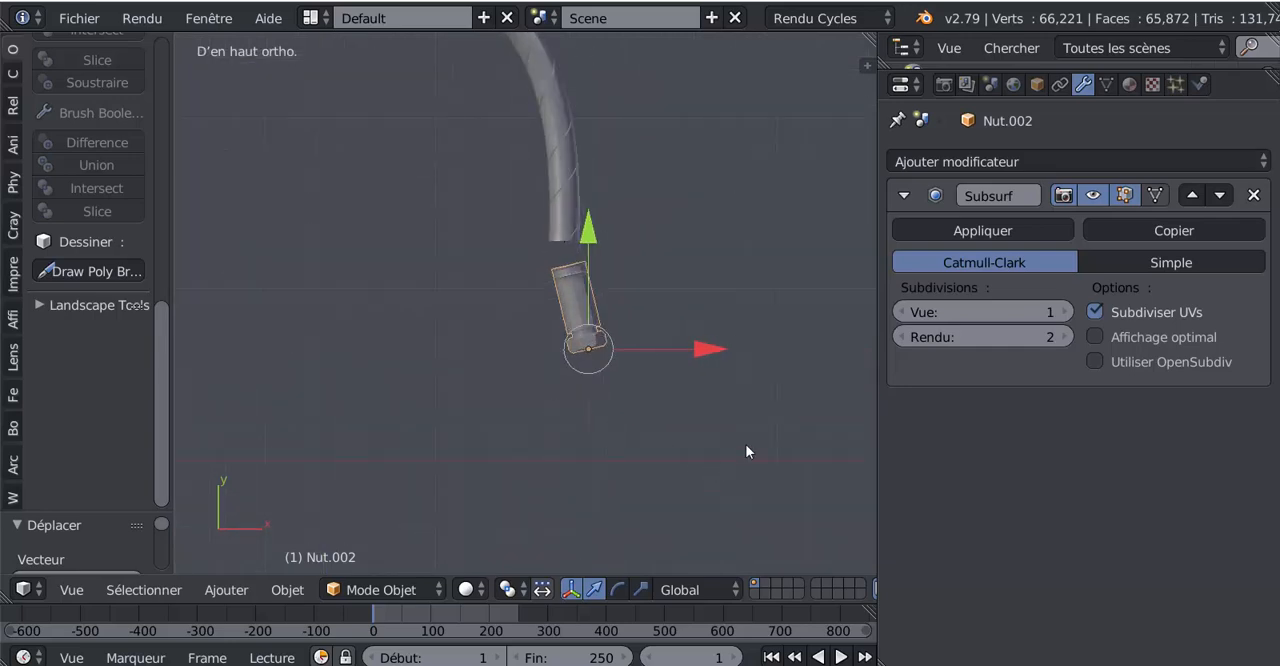
key("r")
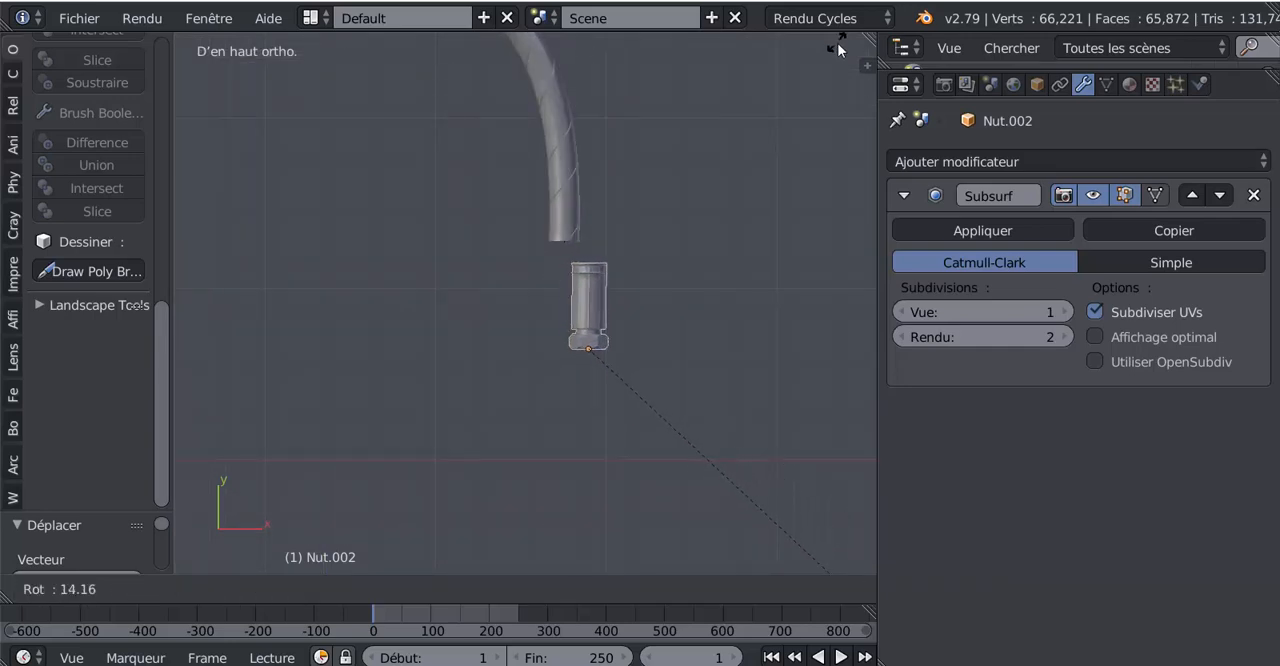
left_click(728, 198)
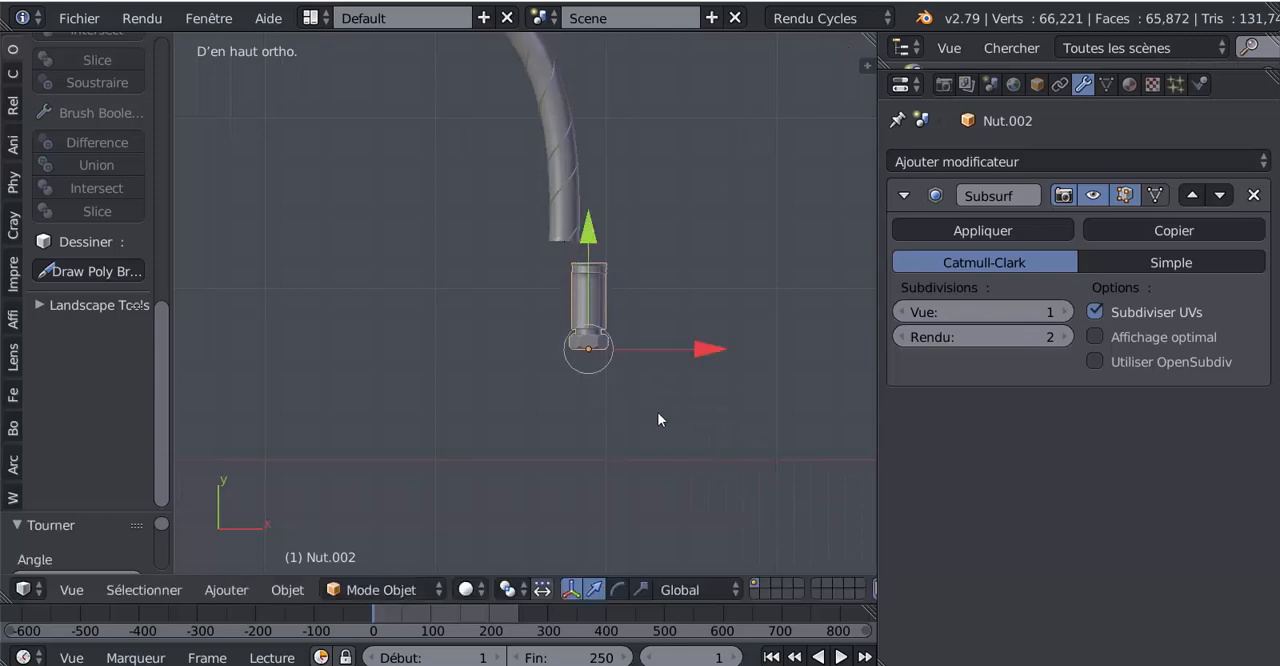
Step: Centre the copied fitting on the hose along X and slide it up along Y over the hose end
scroll(658, 413, "up", 2)
left_click_drag(732, 368, 697, 362)
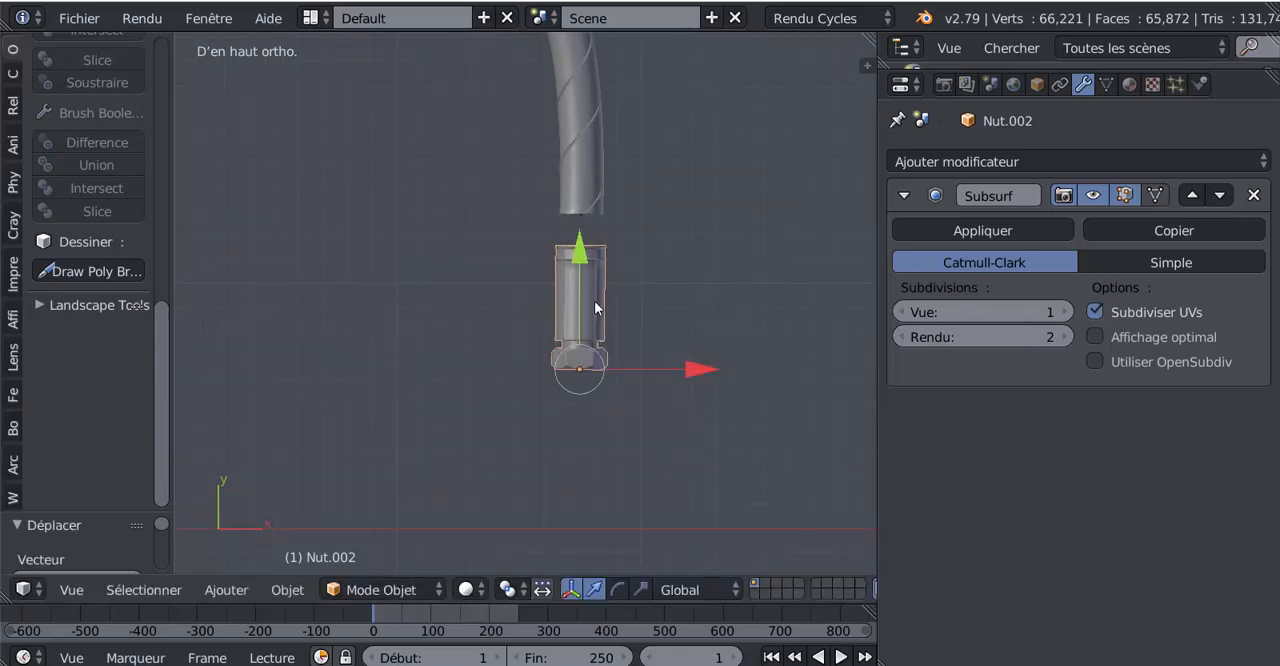
left_click_drag(578, 250, 582, 226)
scroll(682, 175, "up", 3)
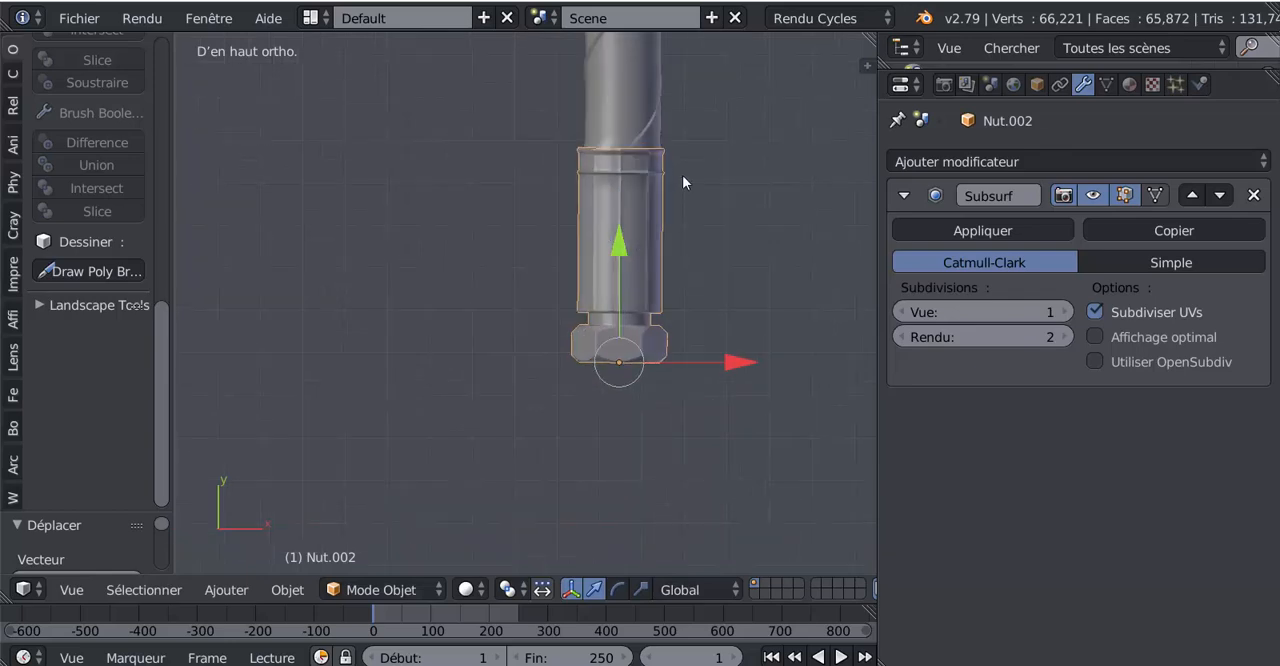
middle_click_drag(683, 177, 642, 268, "shift")
scroll(641, 268, "up", 3)
middle_click_drag(703, 407, 693, 314, "shift")
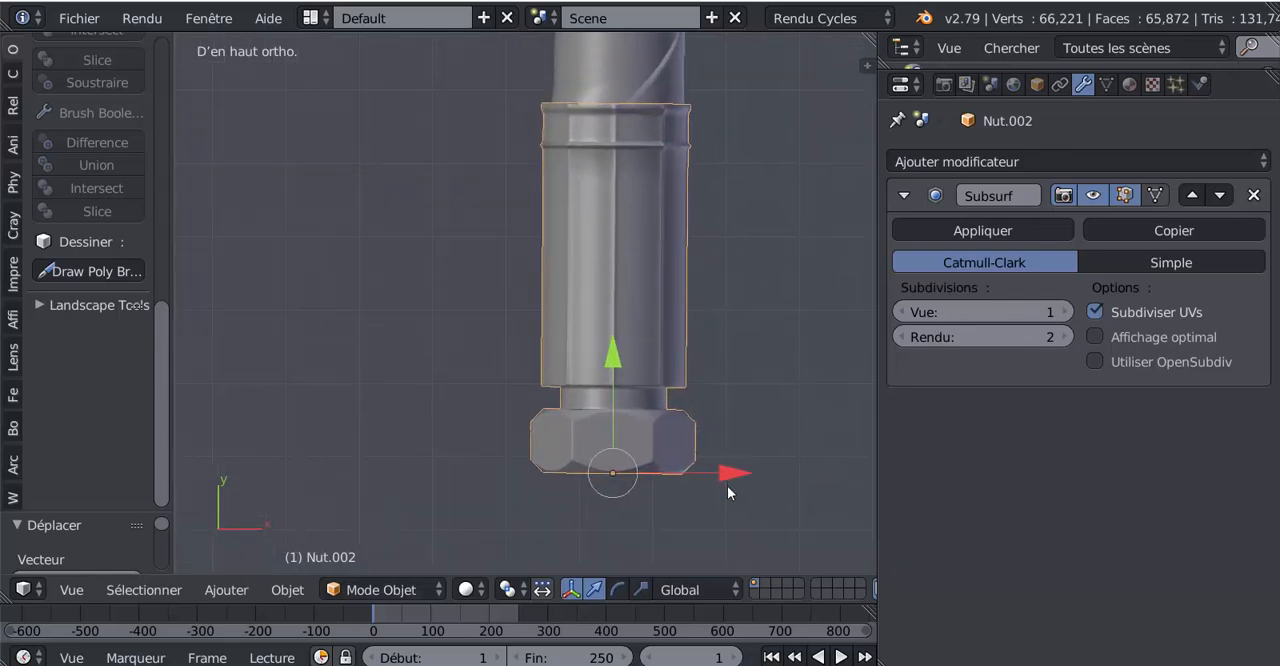
left_click_drag(728, 480, 730, 481)
Step: Examine the copied fitting from above and at an angle, along with the whole hose and both of its ends
middle_click_drag(754, 397, 677, 347)
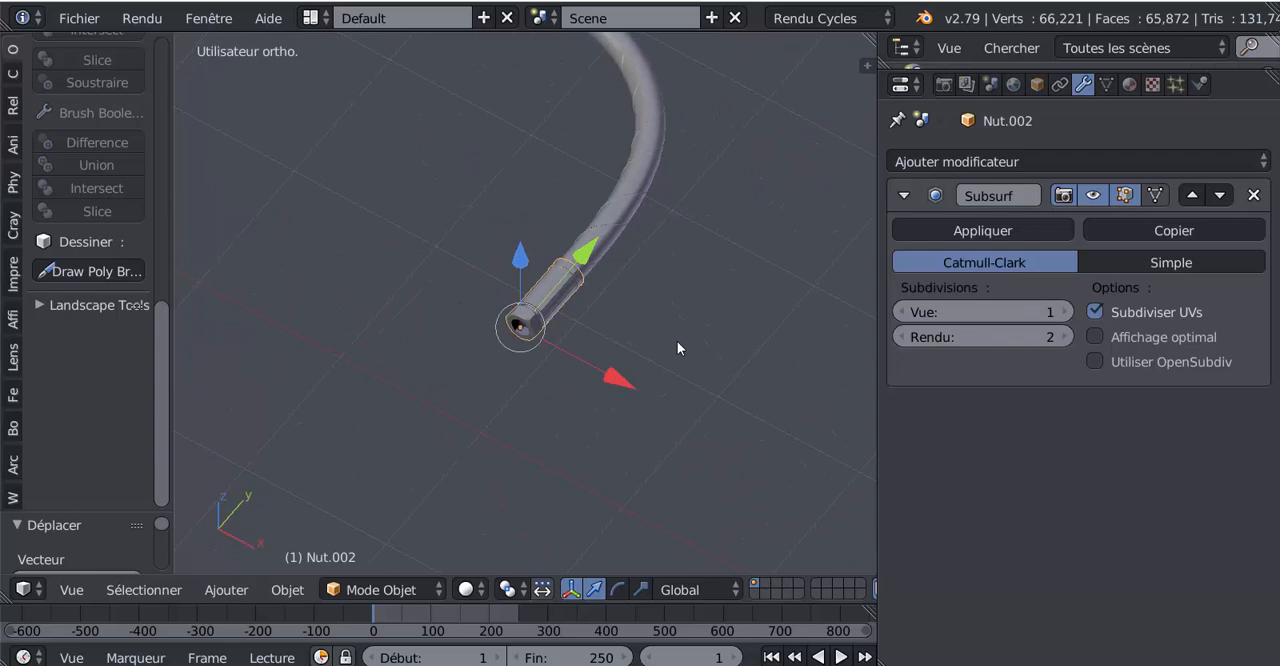
key("KP_7")
scroll(677, 341, "up", 5)
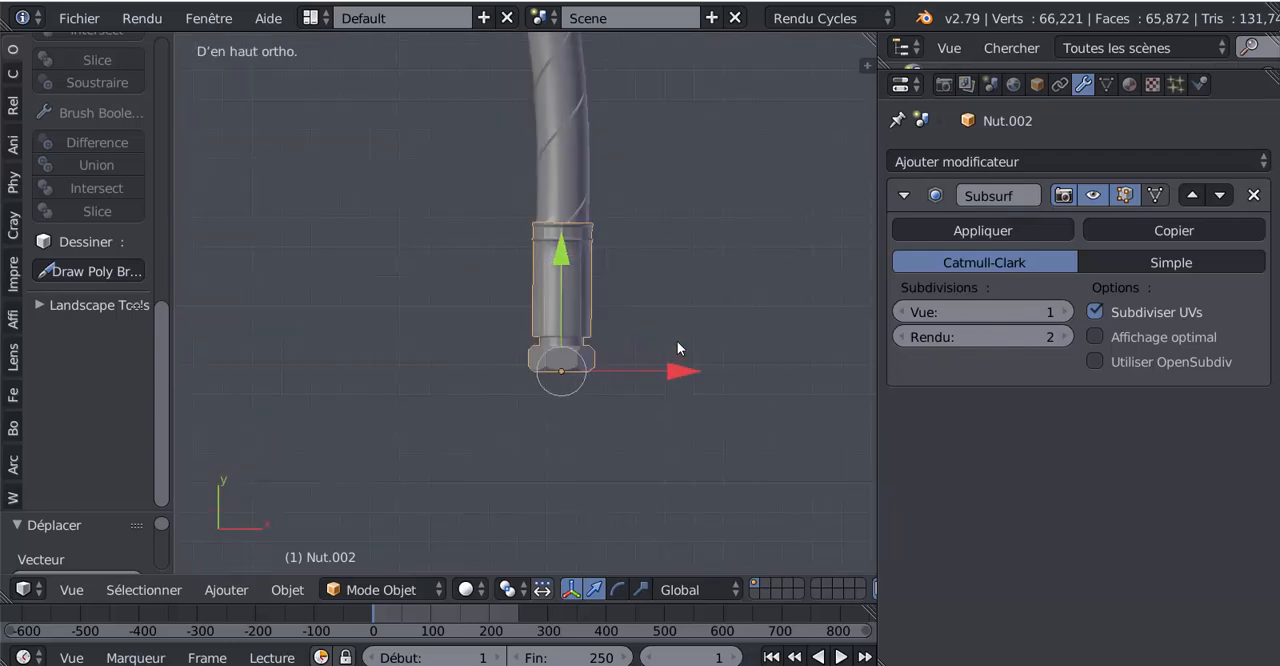
key("Tab")
key("Tab")
scroll(677, 345, "down", 4)
middle_click_drag(677, 345, 587, 271)
middle_click_drag(468, 310, 729, 437)
scroll(538, 270, "up", 4)
key("Tab")
key("Tab")
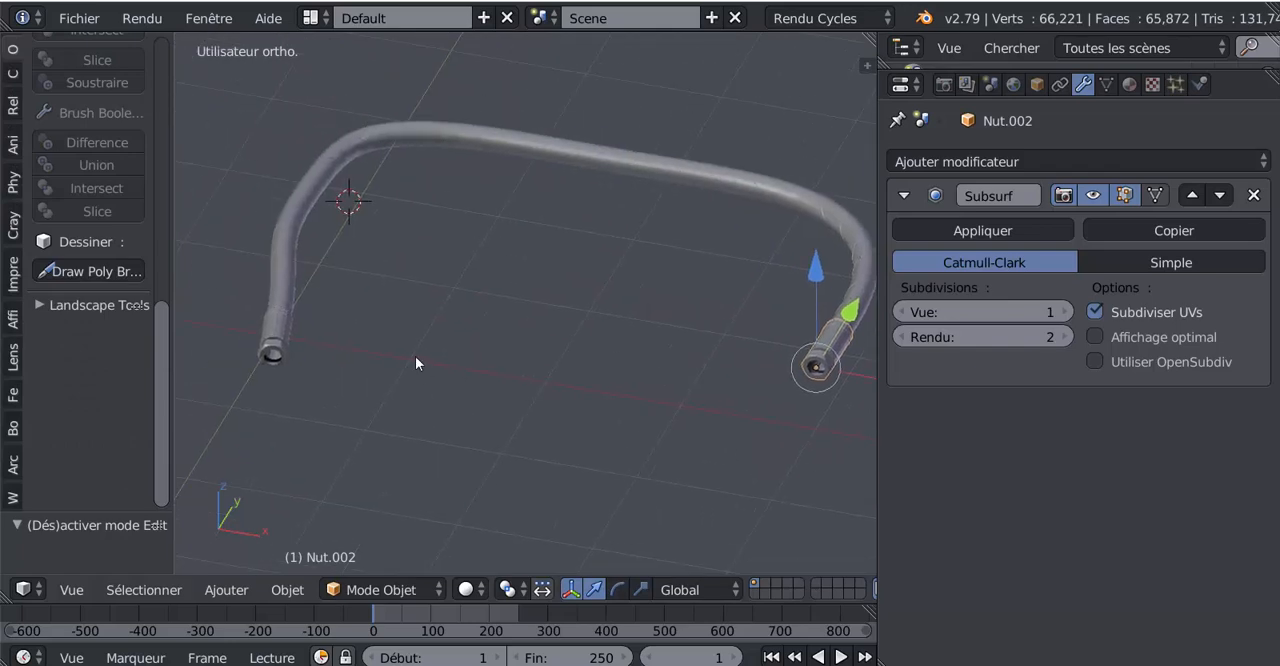
middle_click_drag(415, 356, 484, 384)
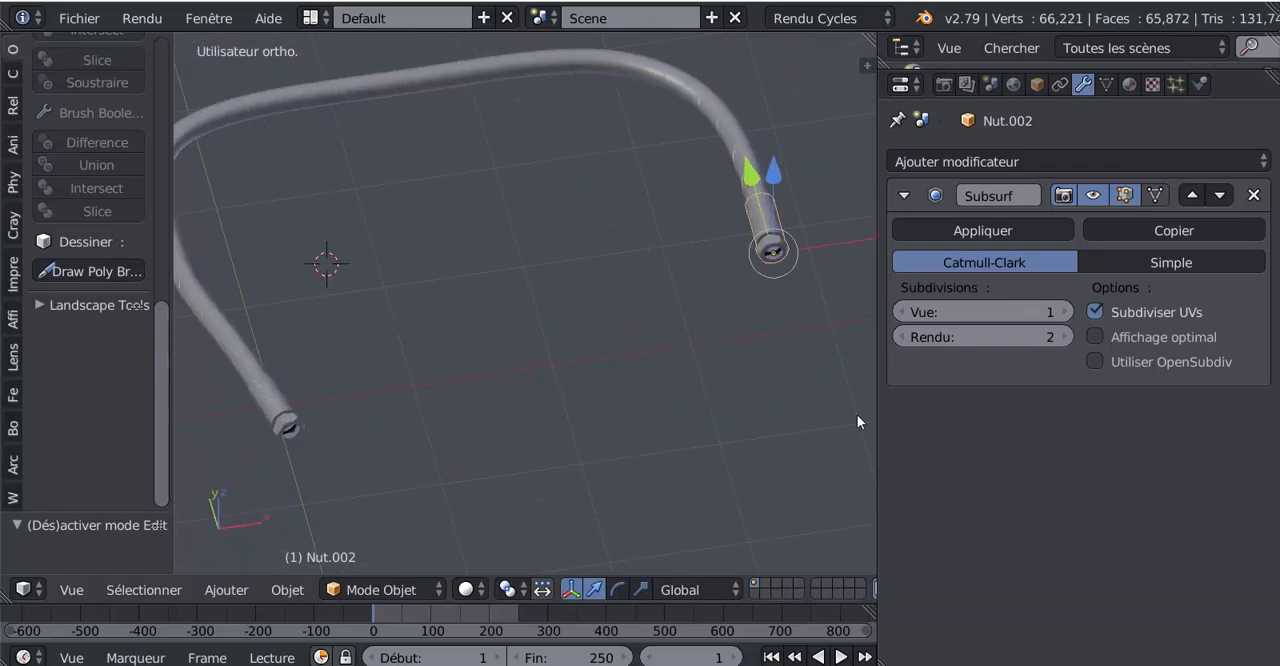
Step: Widen the 3D viewport and inspect the two fittings at the hose ends from several angles
left_click_drag(877, 422, 980, 413)
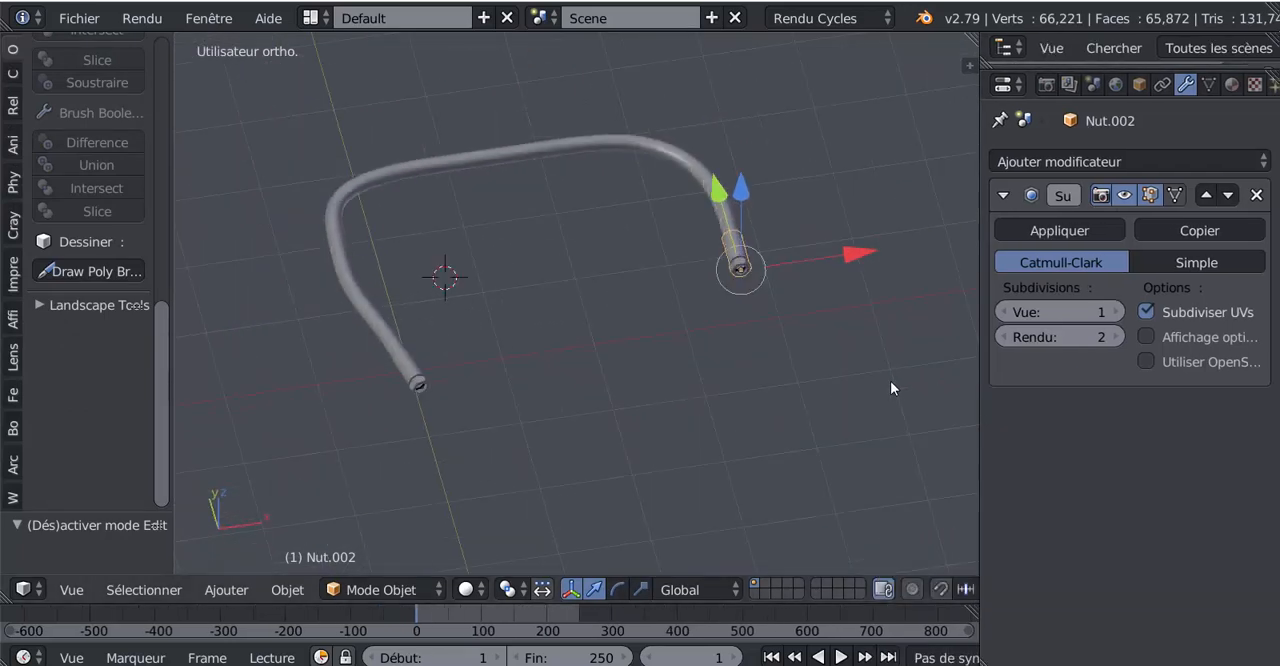
middle_click_drag(890, 388, 757, 354)
scroll(757, 350, "up", 5)
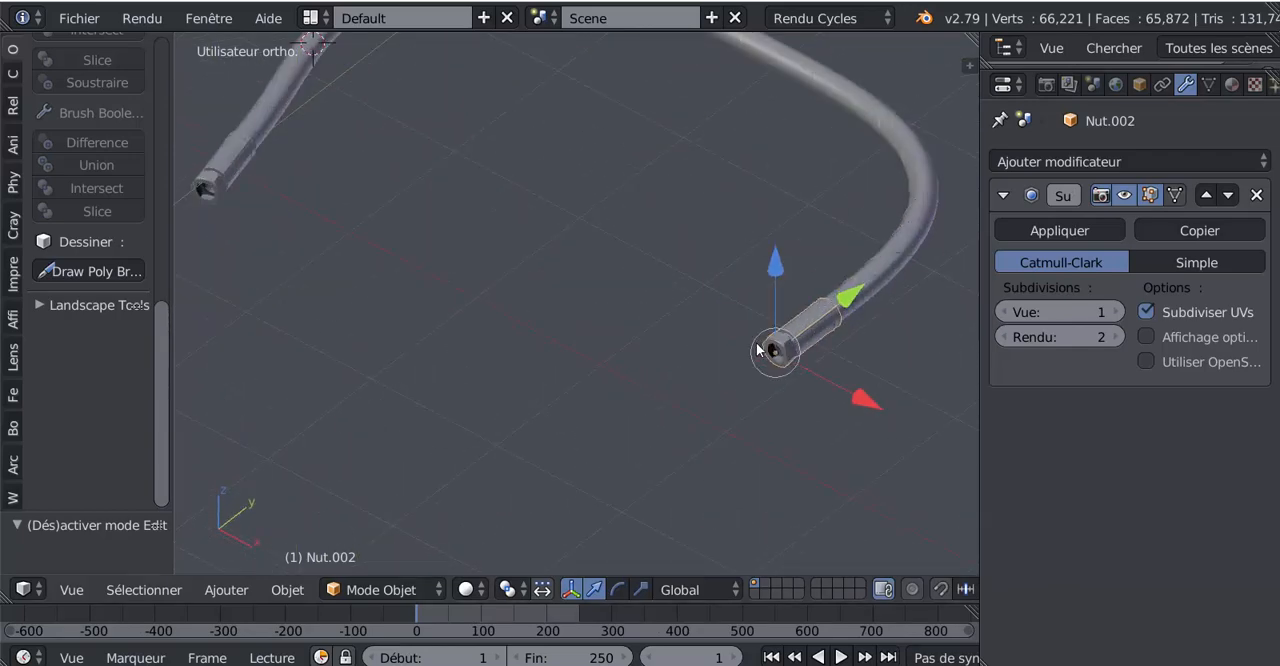
middle_click_drag(568, 325, 596, 403, "shift")
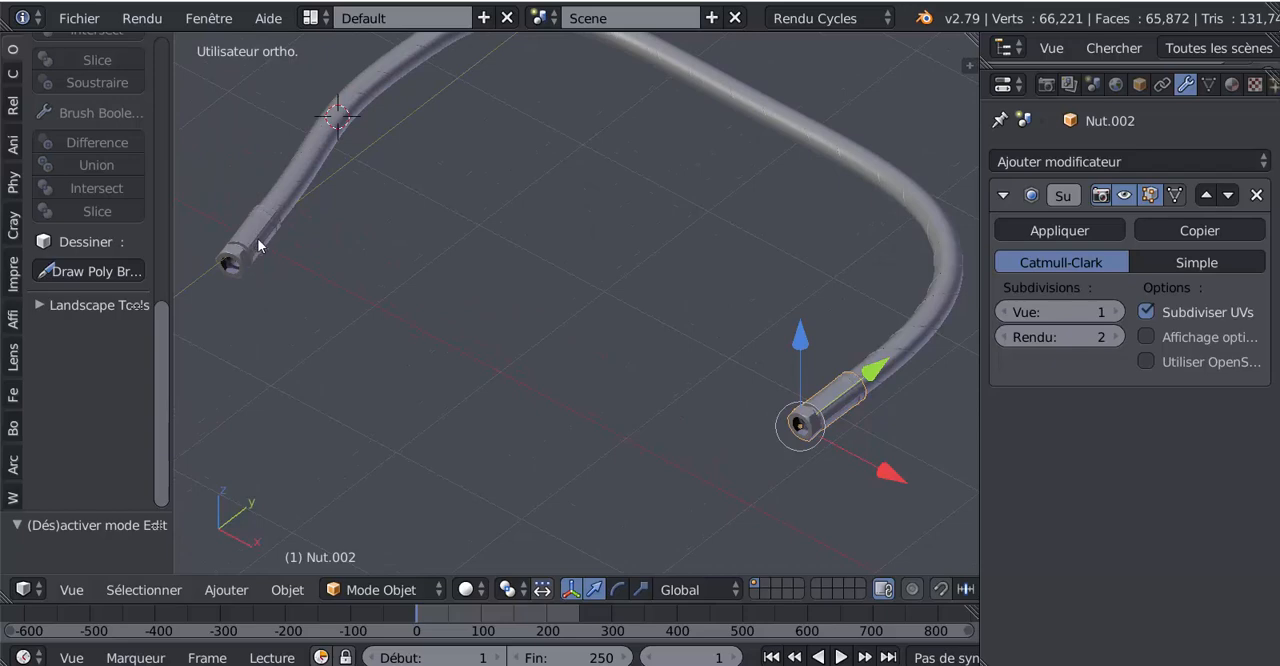
key("Tab")
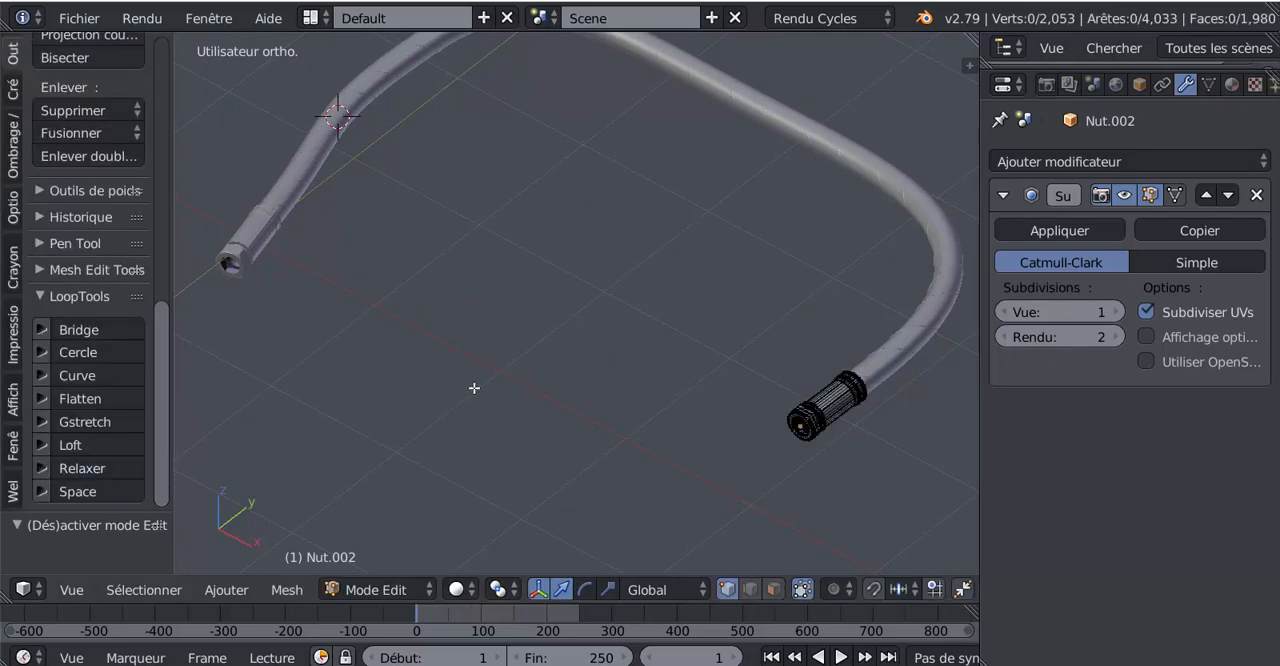
key("Tab")
middle_click_drag(557, 402, 612, 444)
middle_click_drag(629, 388, 641, 382, "shift")
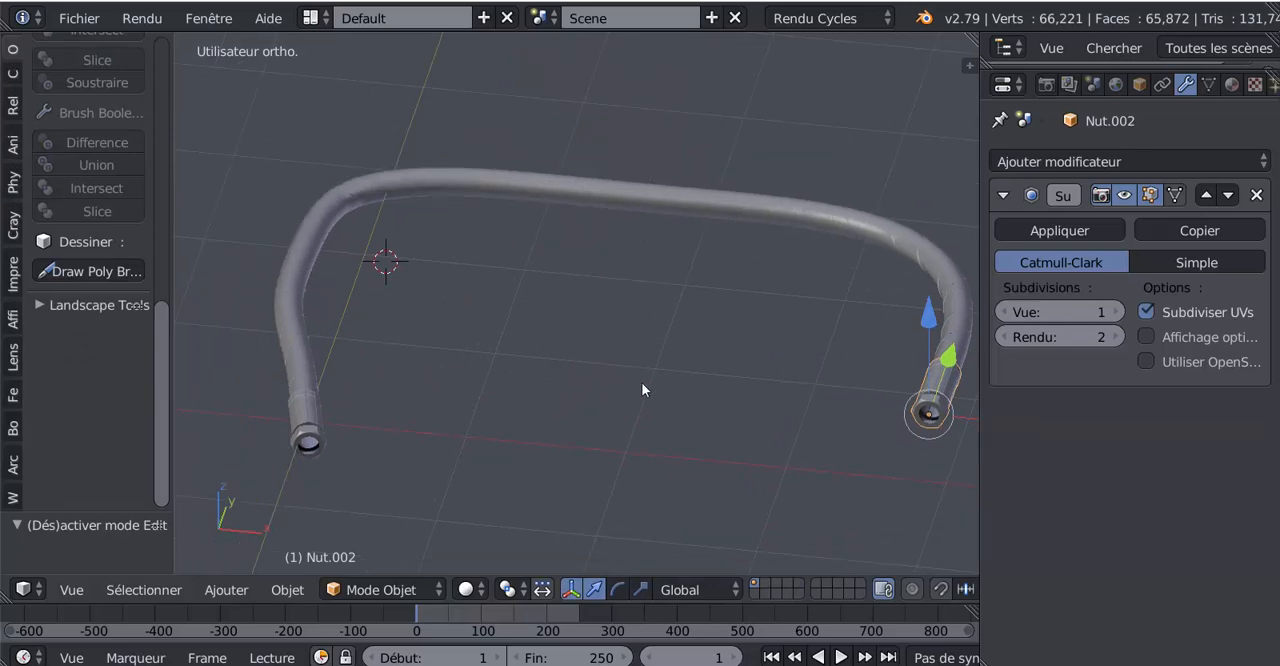
Step: Preview the hose in Rendered (Rendu) shading and turn off Camera (Caméra) ray visibility for the Lumière du jour world
left_click(466, 589)
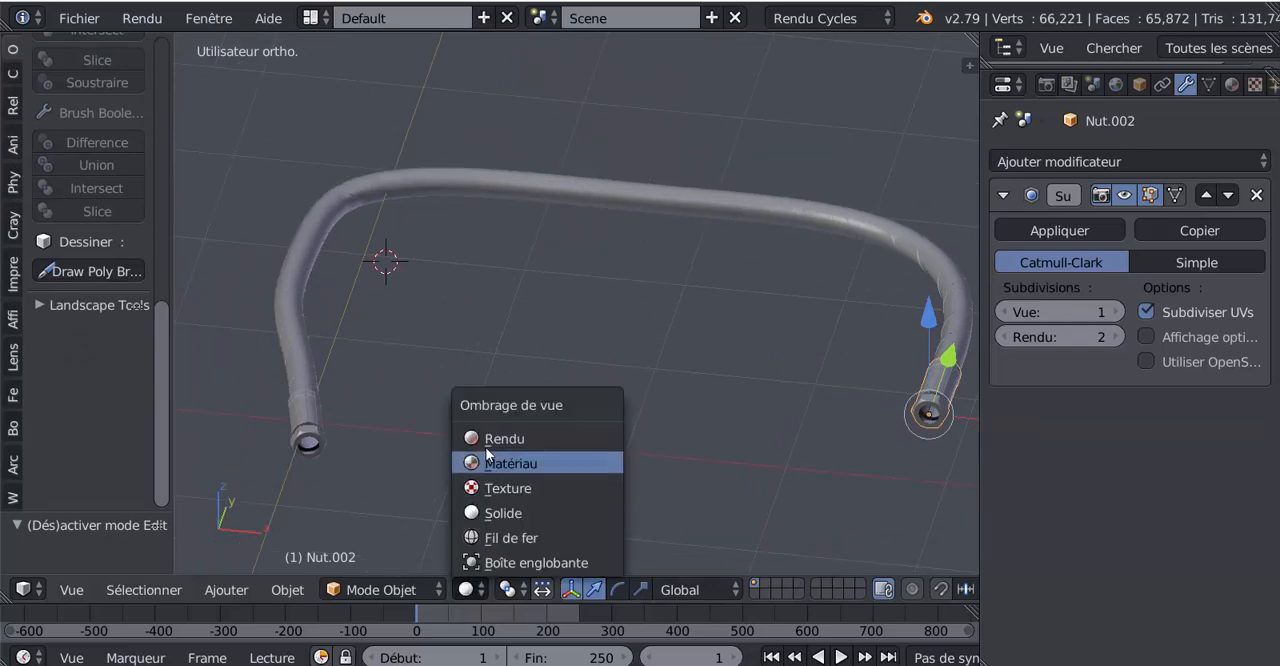
left_click(505, 437)
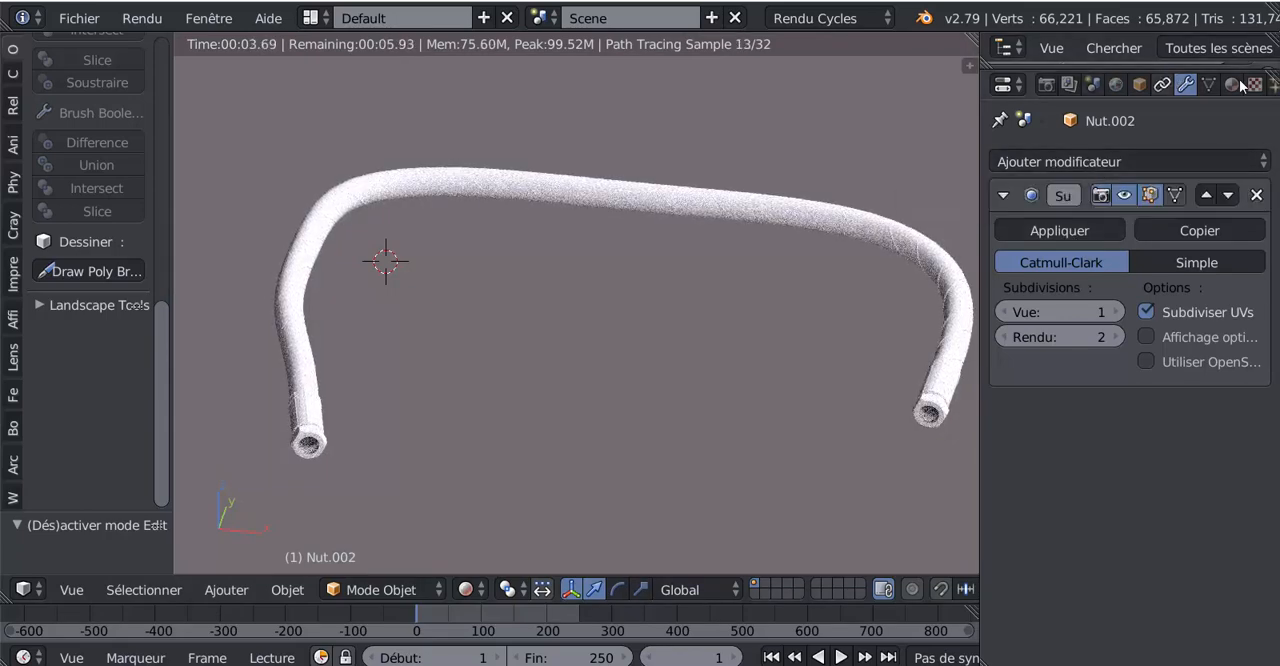
left_click(1115, 86)
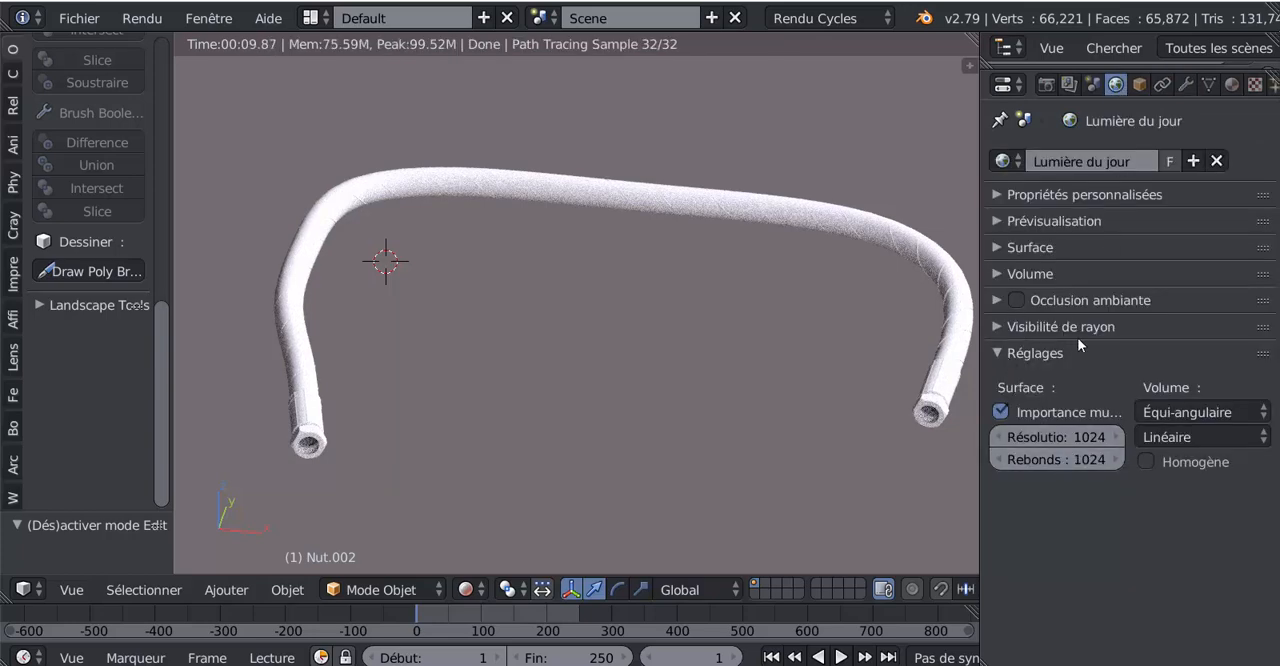
left_click(1000, 326)
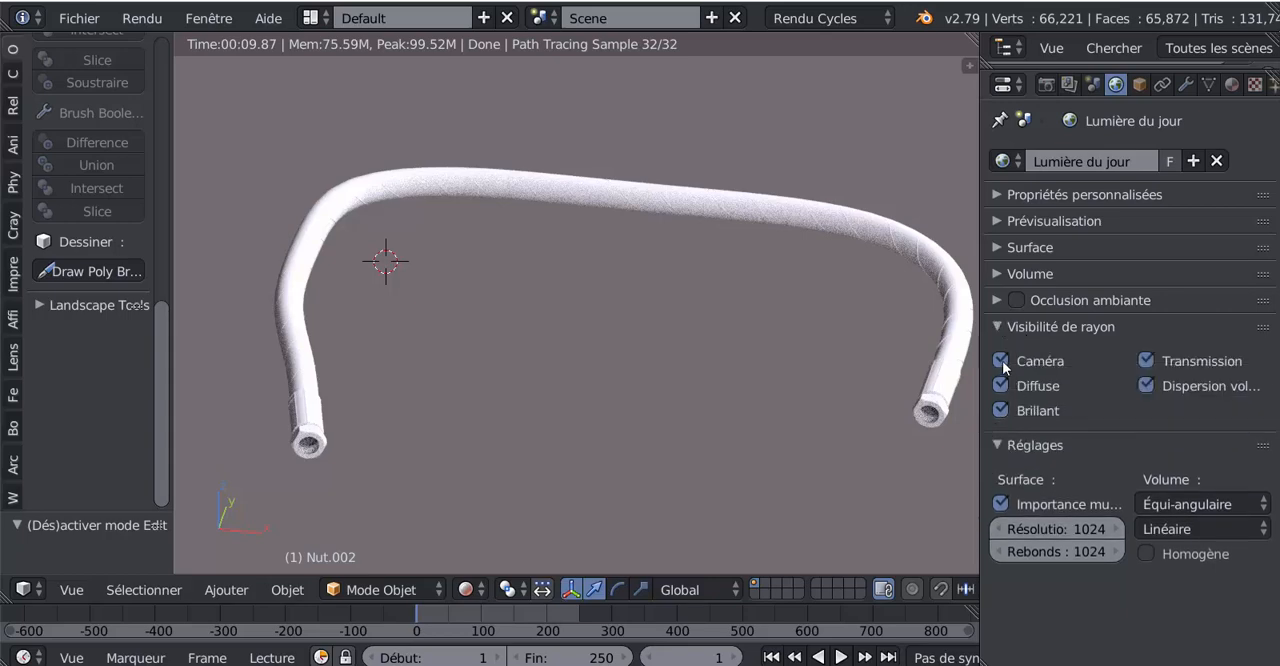
left_click(1002, 362)
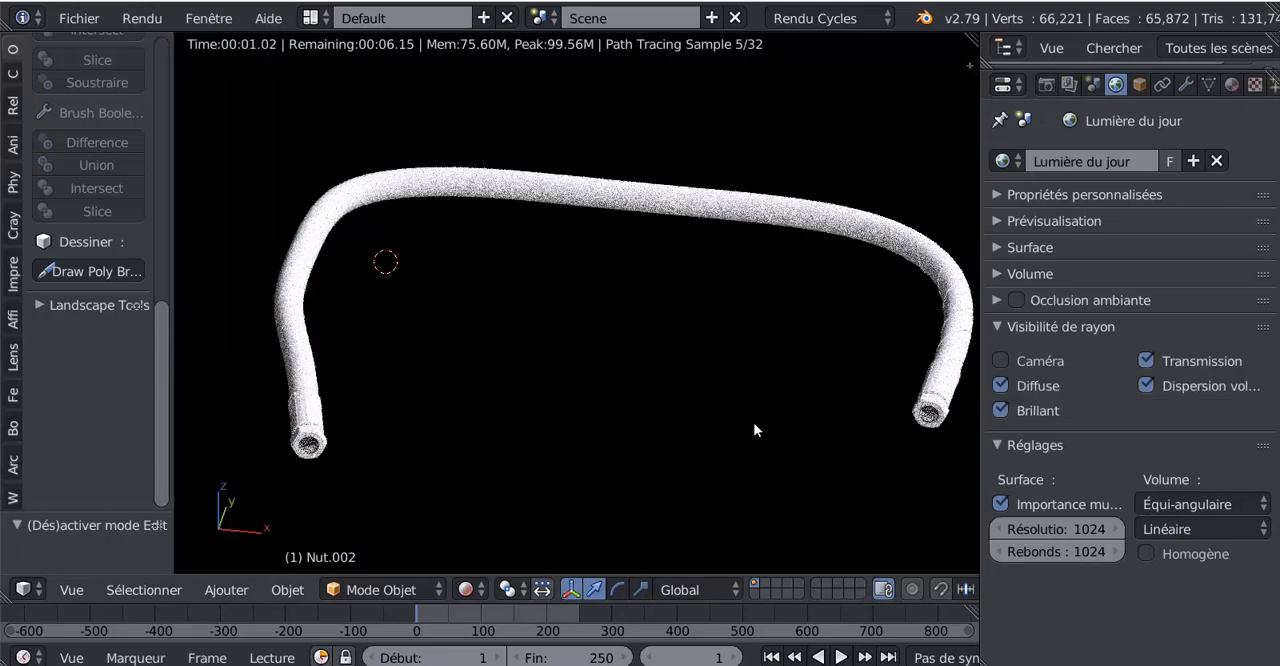
middle_click_drag(840, 469, 705, 426)
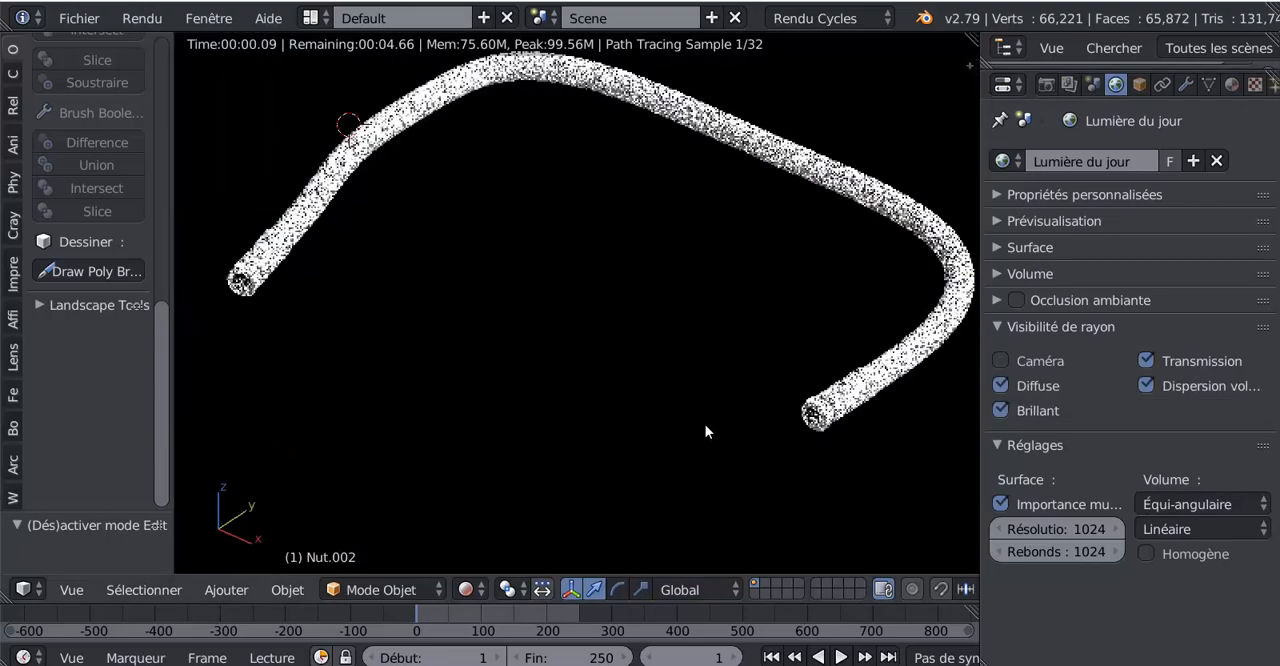
scroll(690, 425, "up", 5)
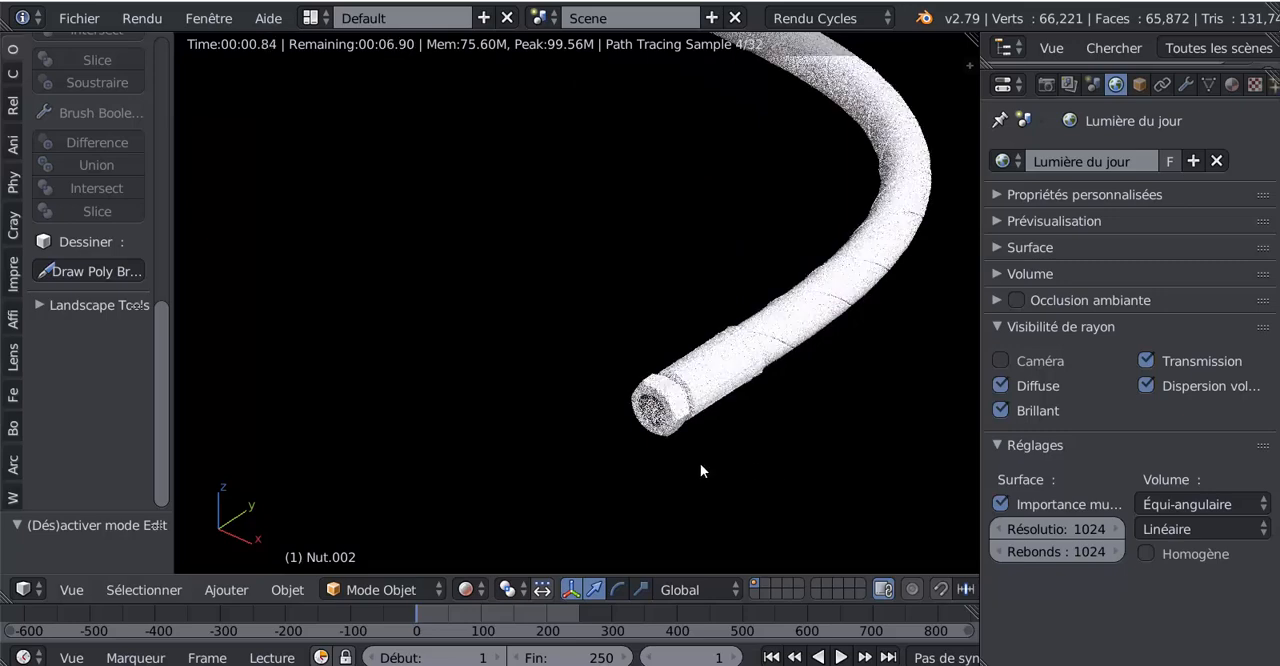
Step: Widen the 3D viewport and return it from Rendered to Solid shading with the whole hose in view
scroll(680, 506, "down", 5)
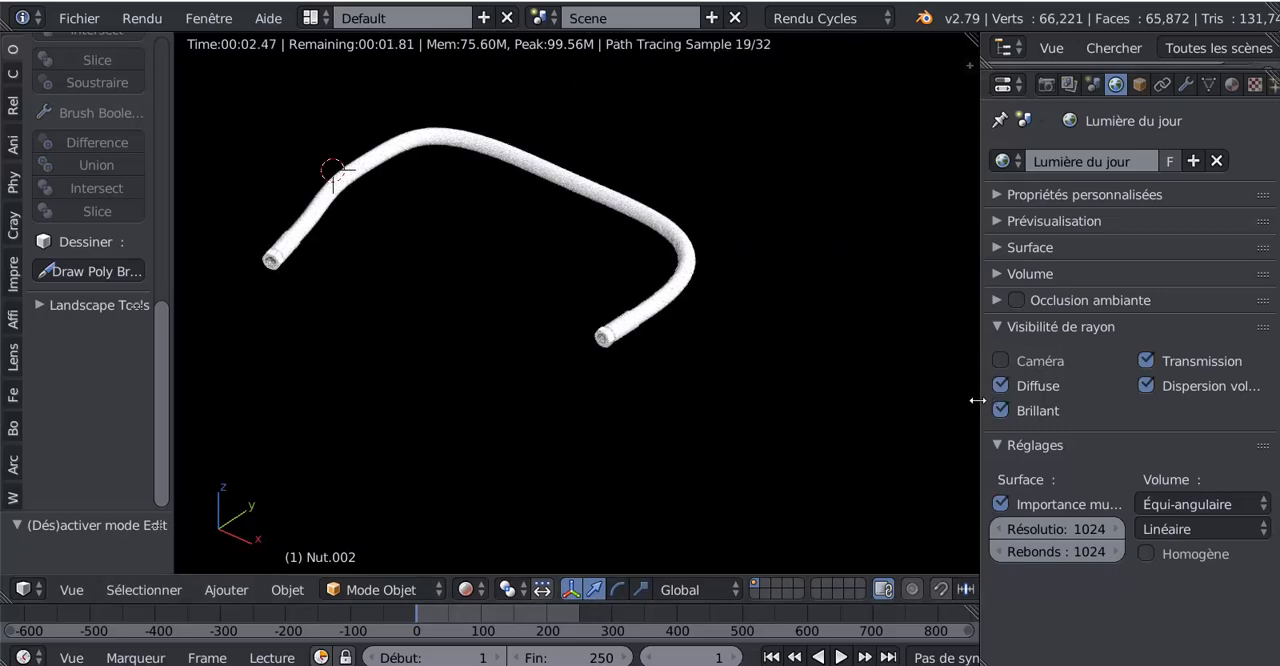
left_click_drag(977, 400, 1109, 381)
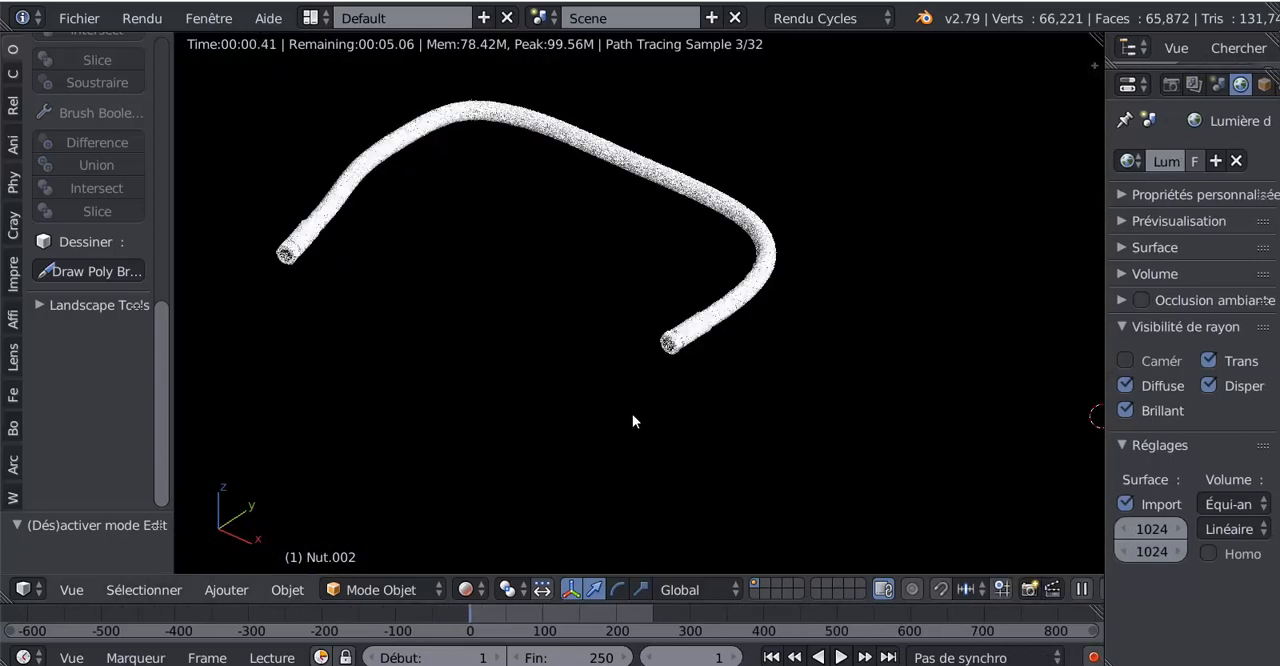
left_click(466, 589)
left_click(495, 512)
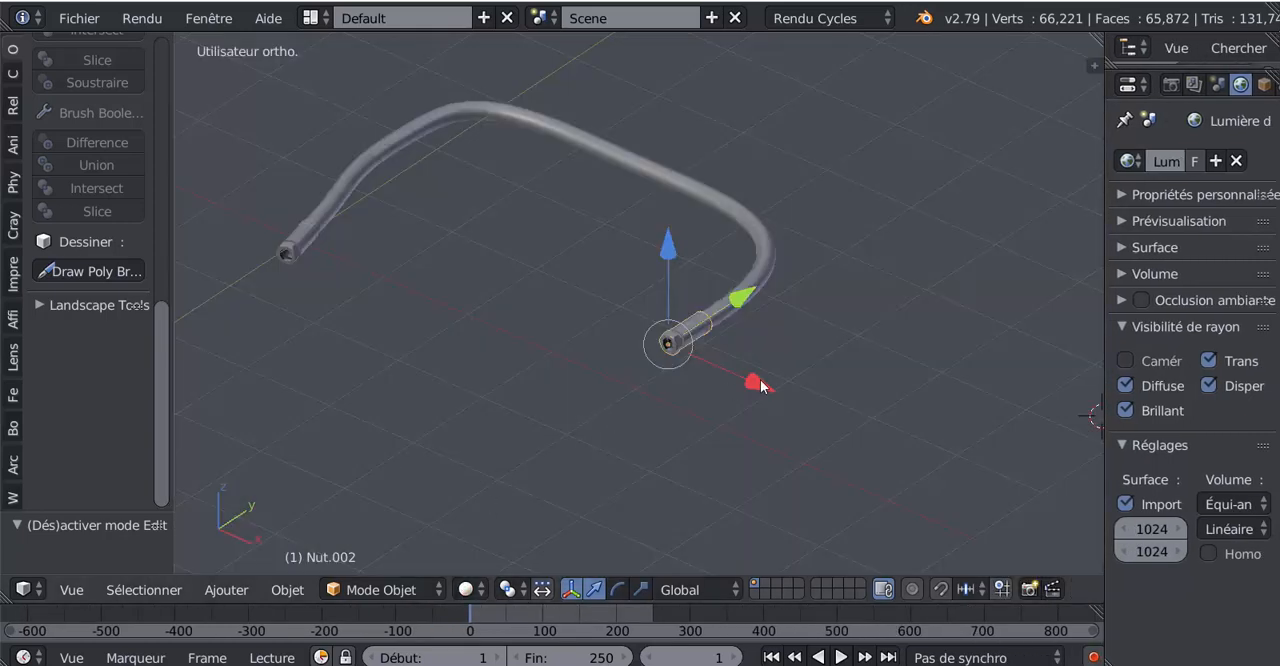
Step: Select the fittings at the two hose ends in turn to check which parts are separate objects
middle_click_drag(624, 420, 807, 489)
right_click(430, 324, "shift")
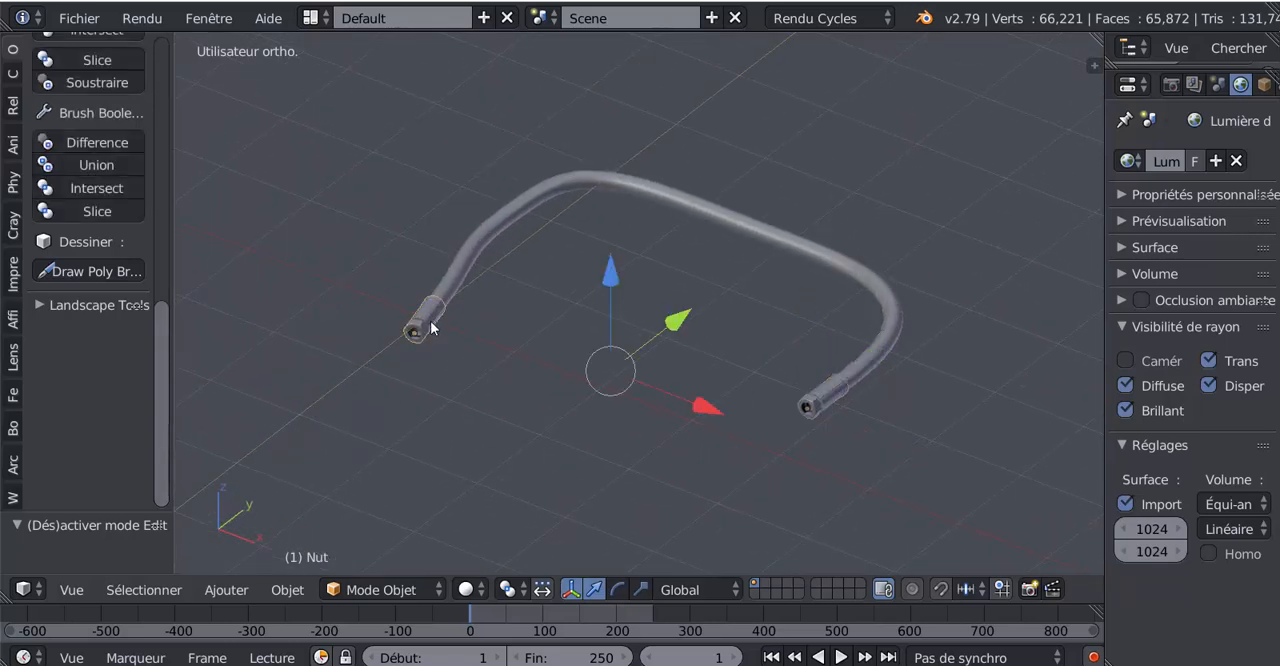
scroll(778, 405, "up", 2)
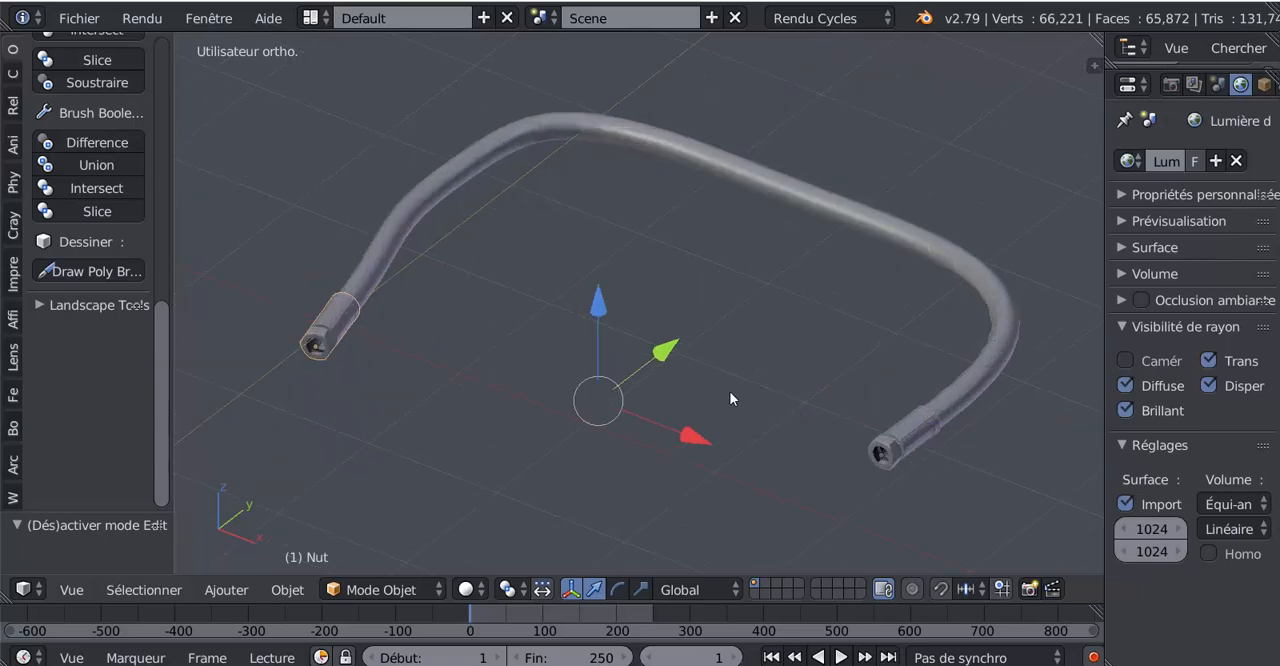
right_click(348, 317)
right_click(332, 332)
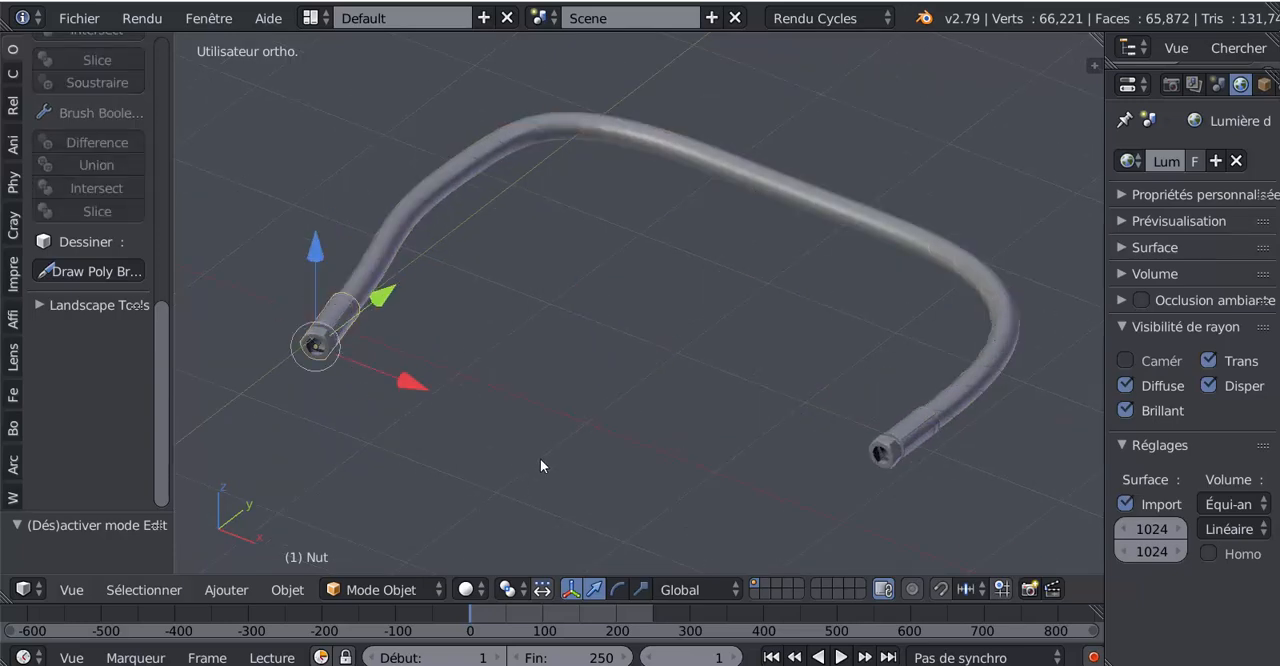
right_click(875, 448, "shift")
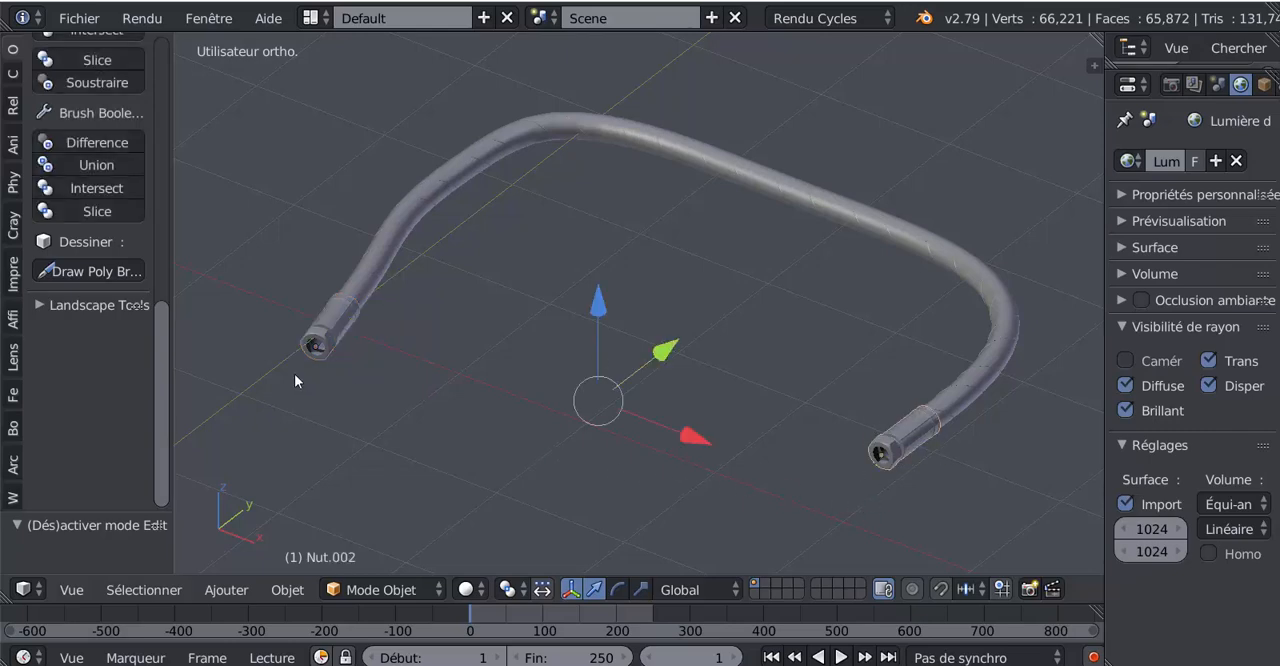
Step: Examine the nut and collar of the Nut fitting up close, as well as the fitting at the opposite hose end
middle_click_drag(566, 382, 671, 327, "shift")
scroll(434, 270, "up", 3)
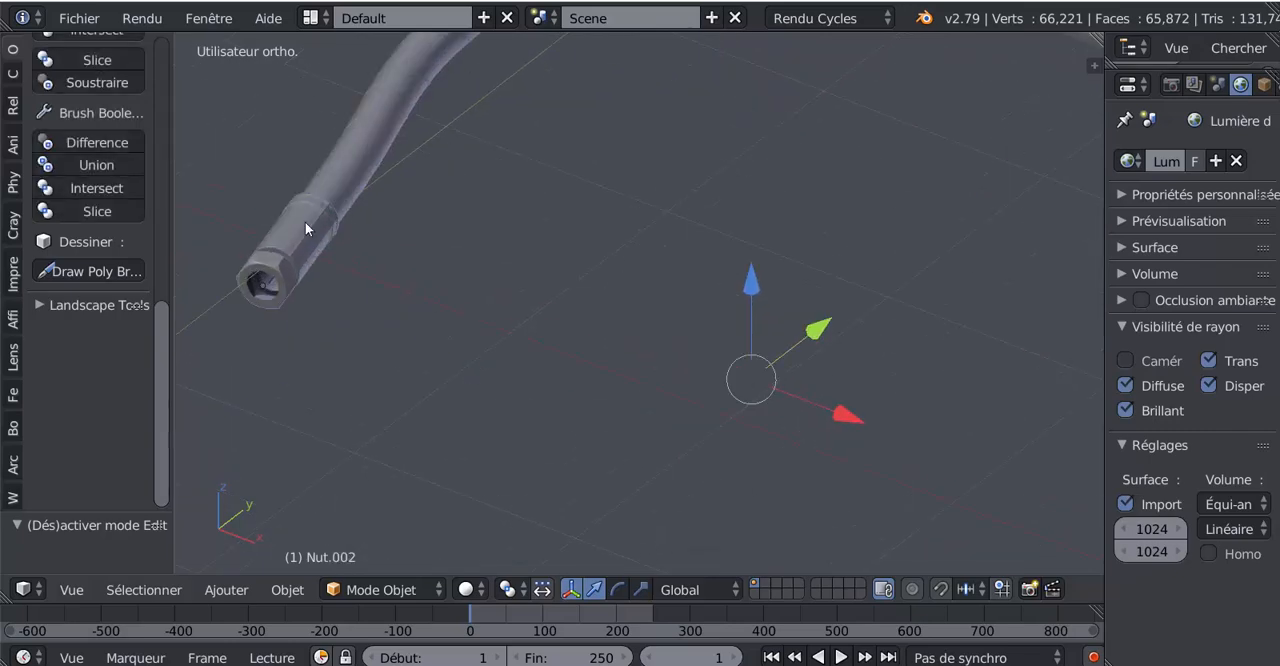
middle_click_drag(305, 195, 614, 229, "shift")
scroll(499, 258, "up", 4)
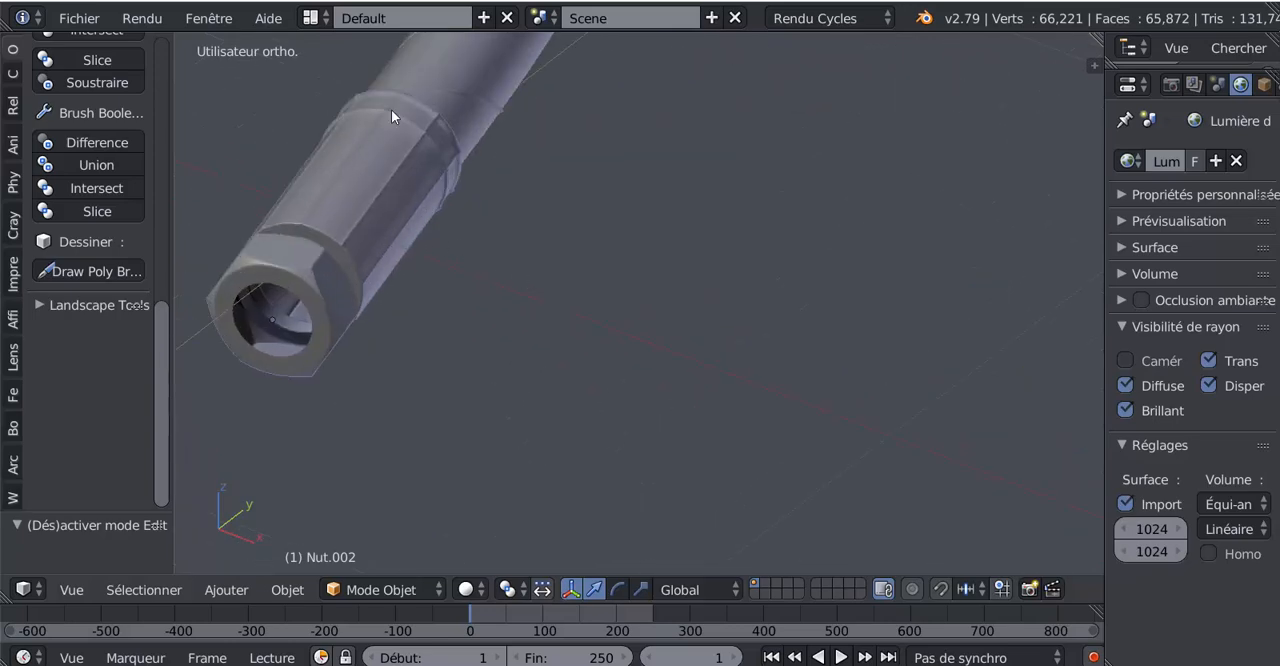
scroll(620, 404, "down", 5)
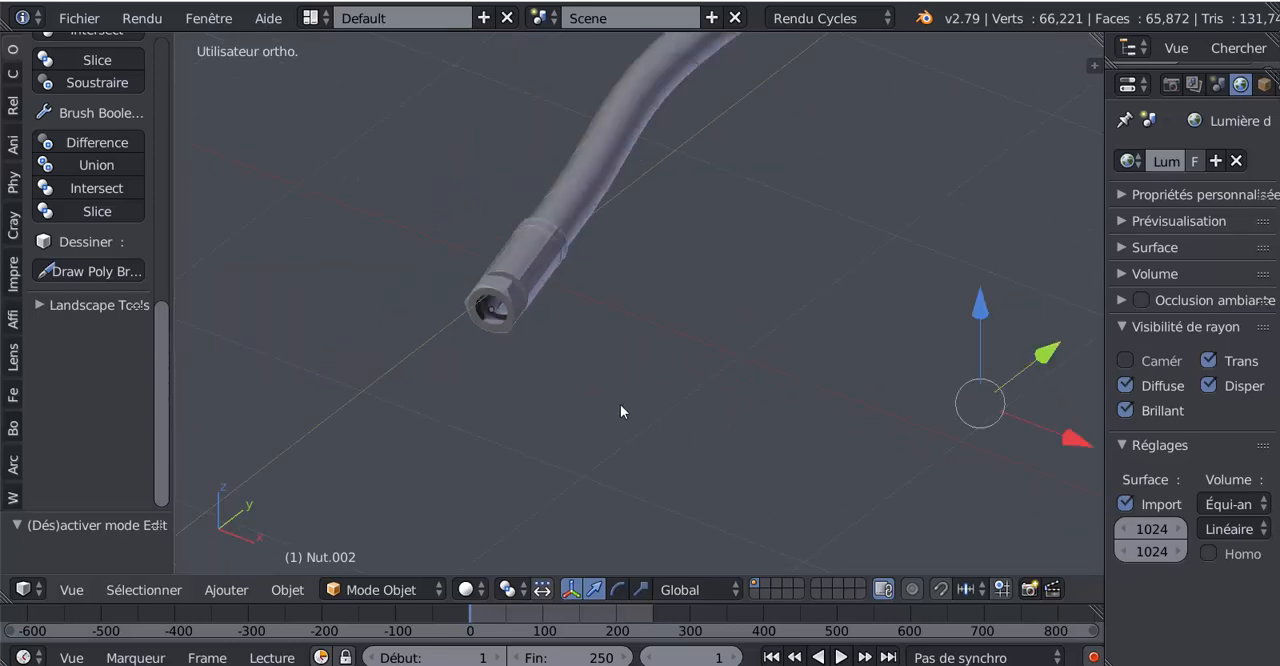
scroll(726, 461, "down", 3)
middle_click_drag(726, 461, 419, 411, "shift")
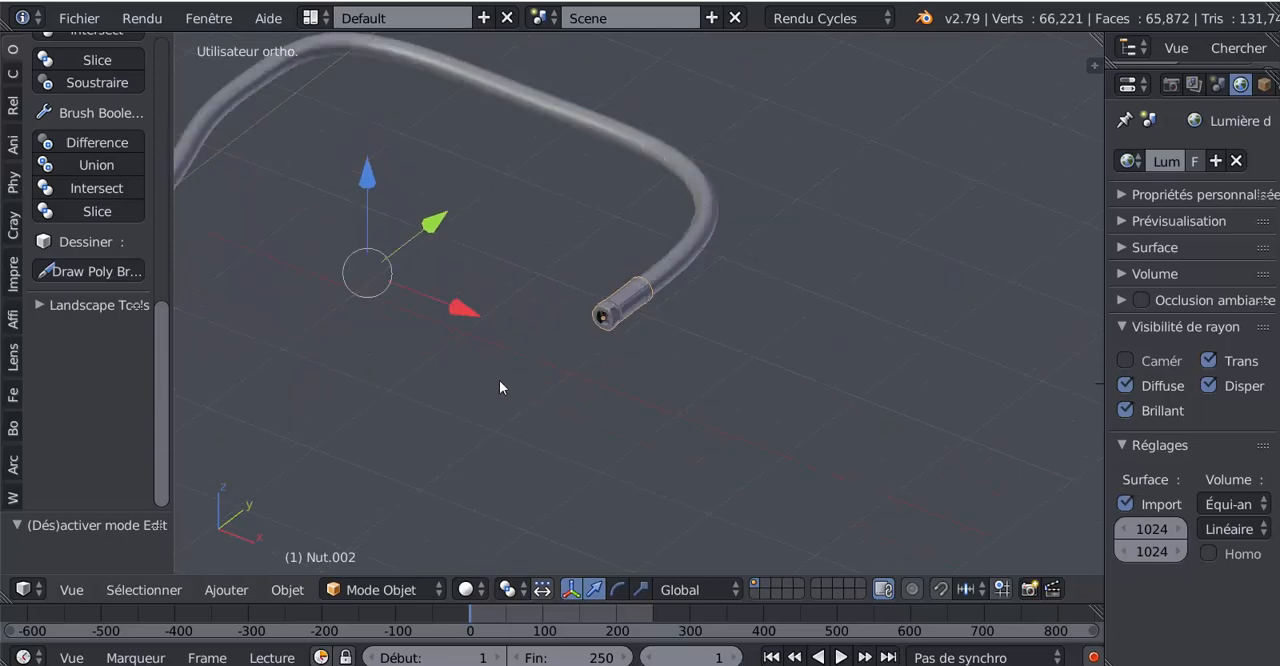
middle_click_drag(500, 380, 637, 461, "shift")
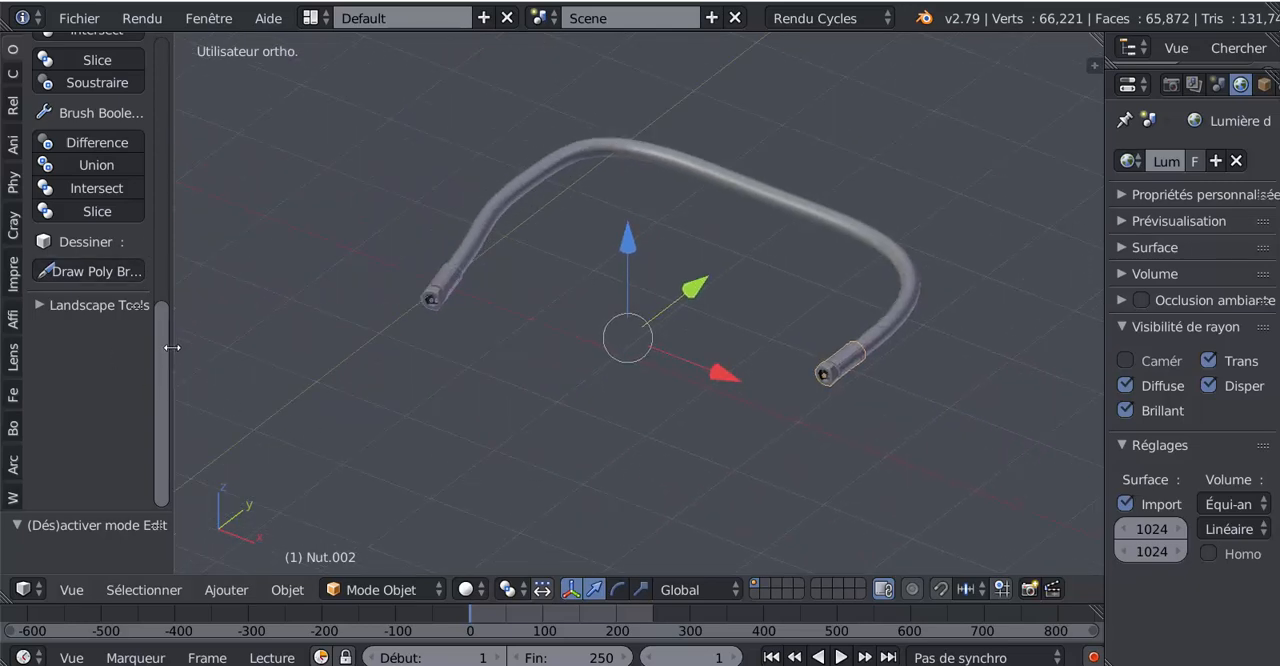
Step: Widen the tool shelf and join the two end fittings into one object, with Nut.002 as the active object
scroll(171, 190, "up", 8)
left_click_drag(172, 189, 292, 191)
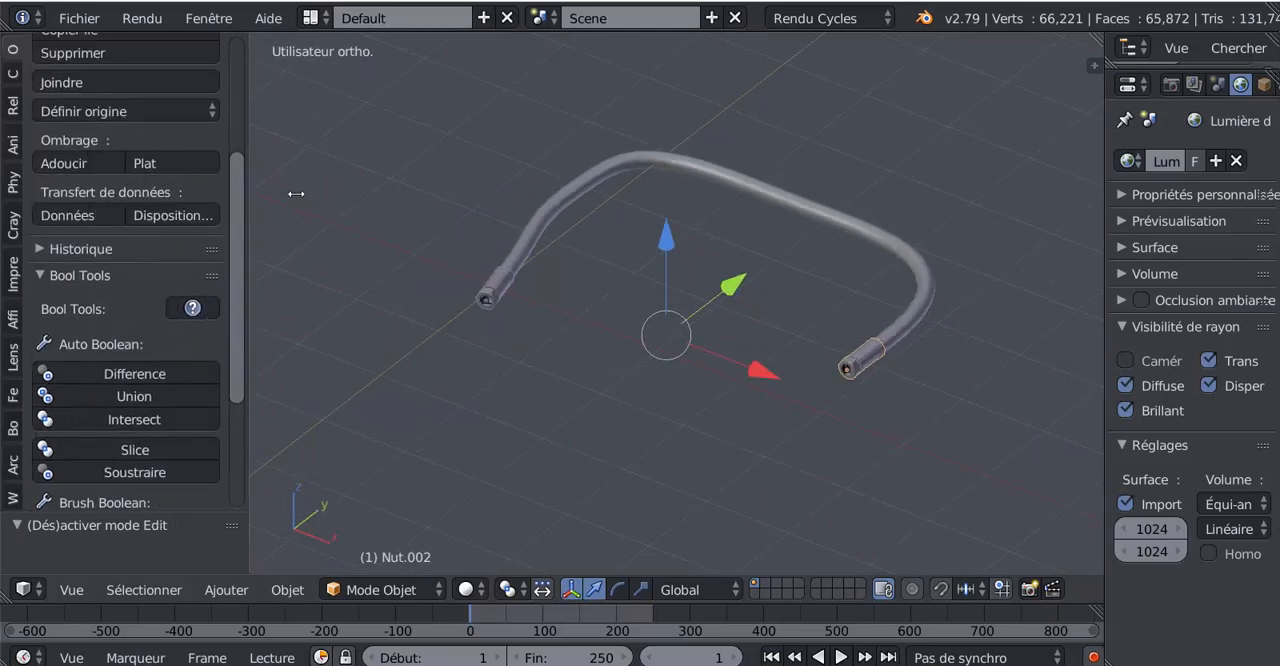
left_click(65, 84)
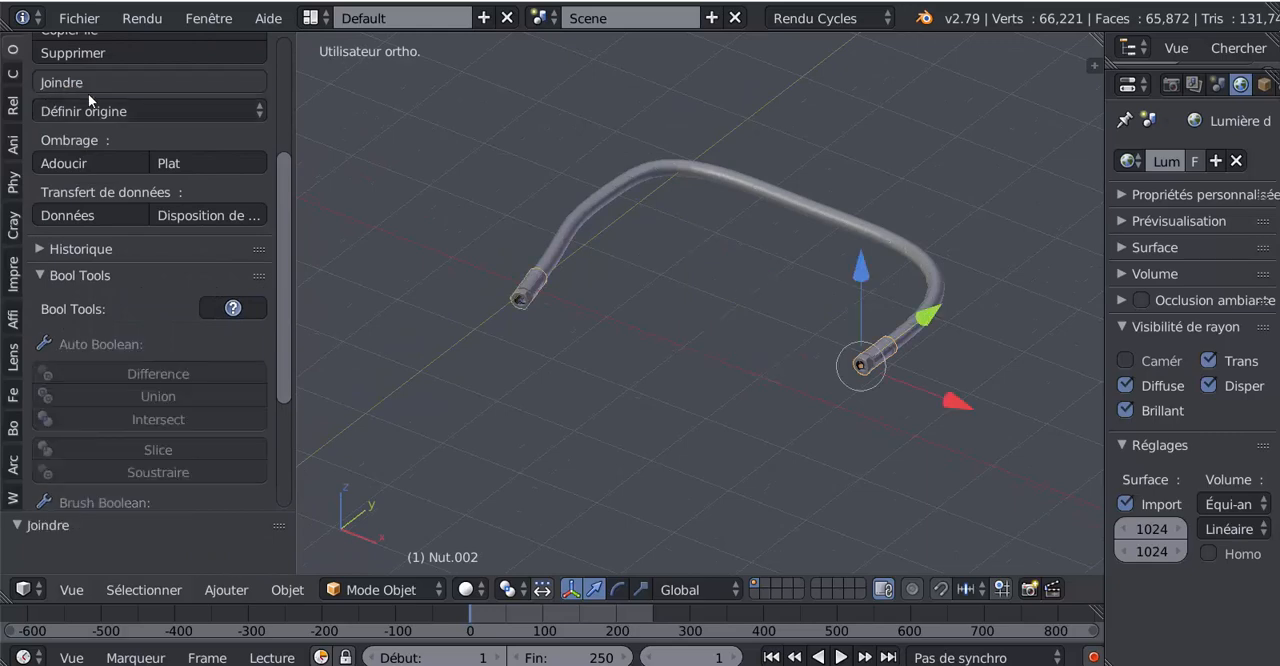
Step: Join the fittings with the hose body into one object, with the hose Nut.001 as the active object
middle_click_drag(781, 332, 781, 368)
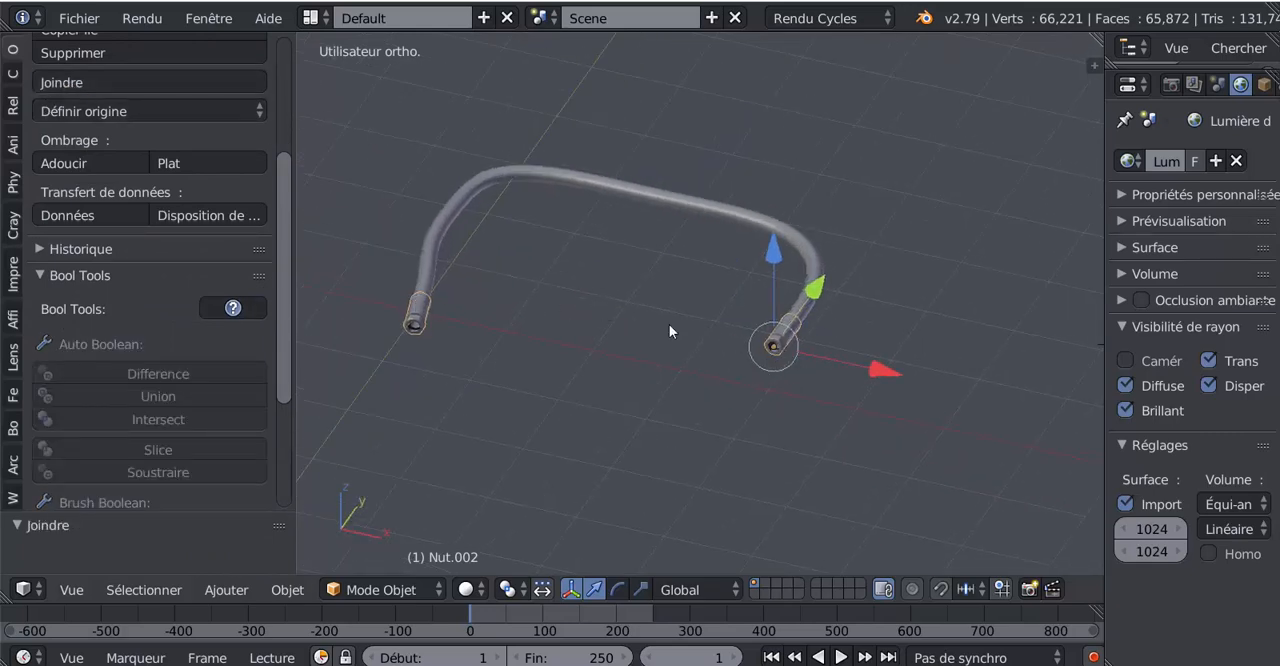
middle_click_drag(669, 324, 727, 369)
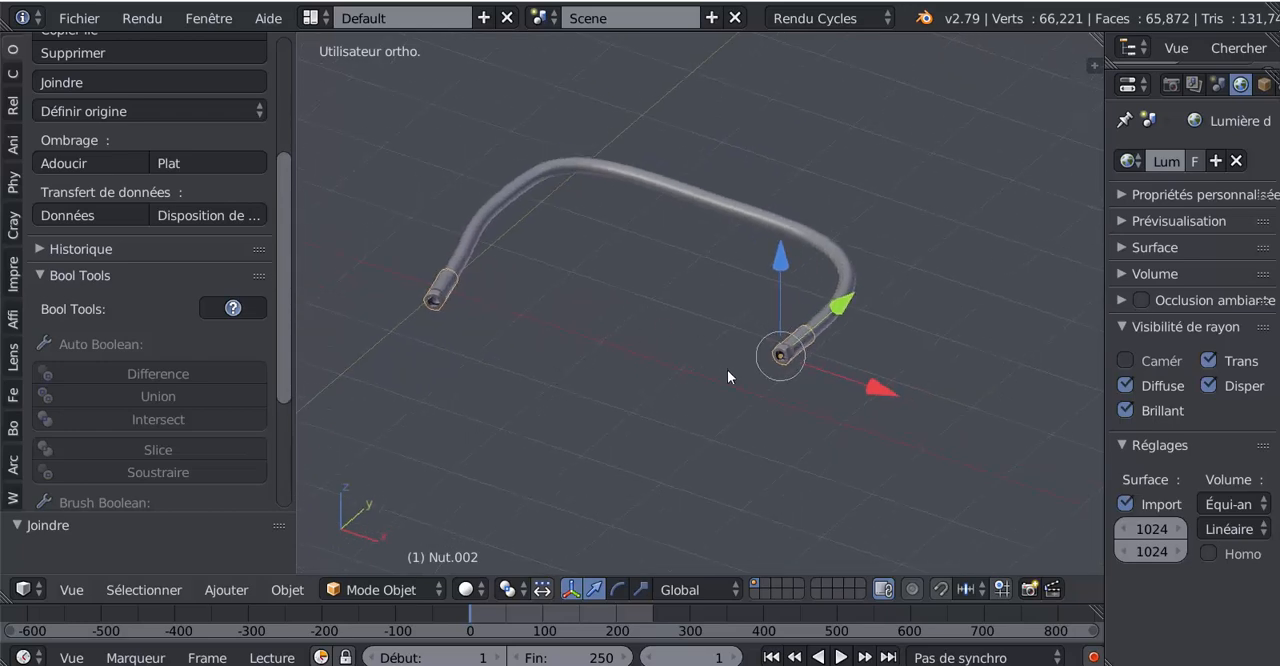
right_click(699, 193, "shift")
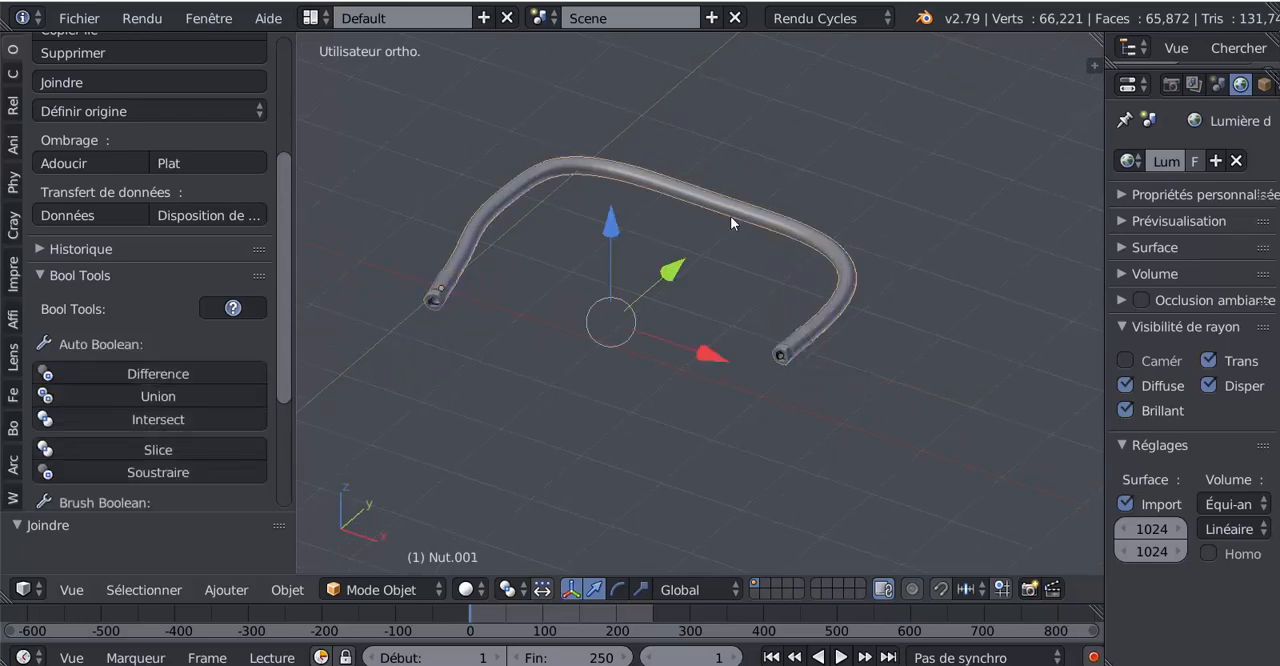
middle_click_drag(554, 451, 474, 431)
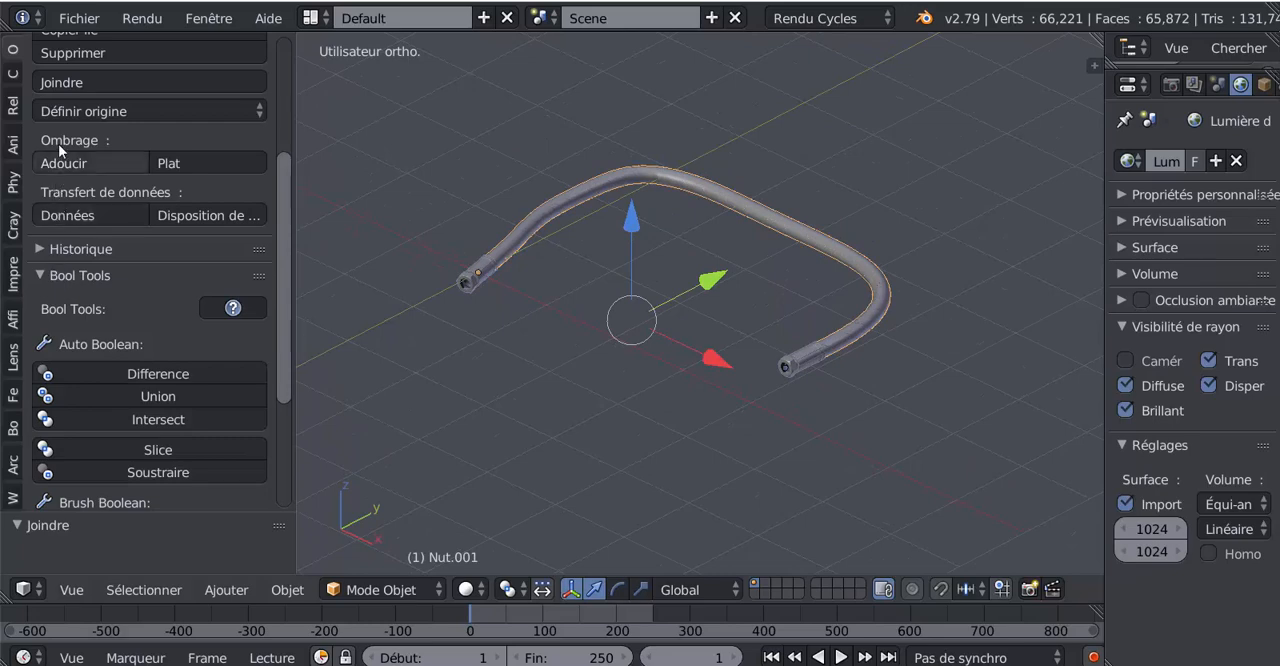
left_click(52, 83)
Step: Test moving the Plan path curve and the joined hose separately, cancelling each move
middle_click_drag(469, 318, 543, 377)
right_click_drag(839, 309, 925, 175)
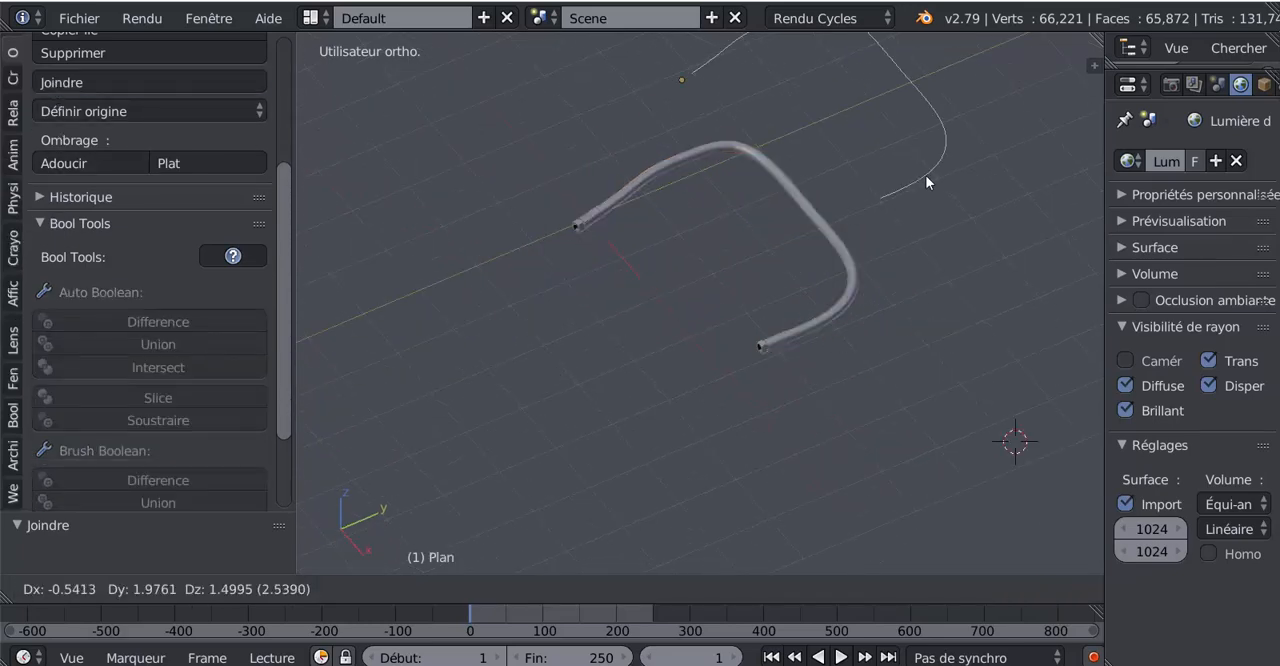
right_click(925, 175)
right_click_drag(859, 283, 892, 243)
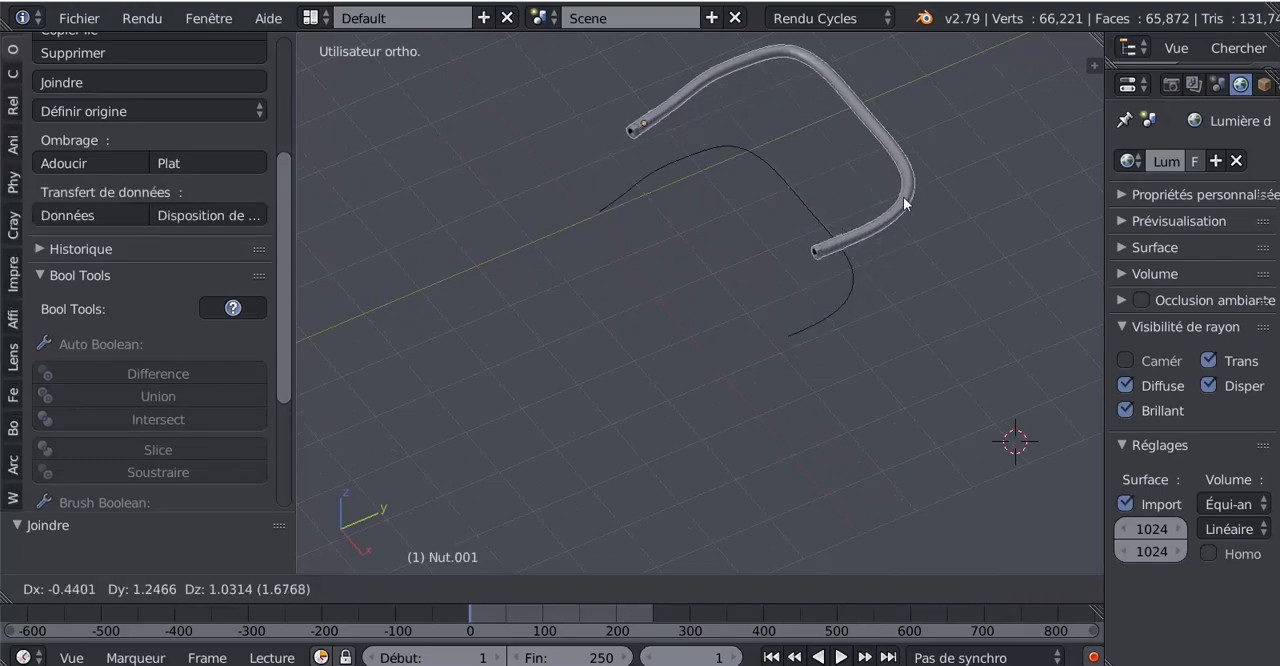
right_click(903, 196)
scroll(789, 291, "up", 3)
middle_click_drag(790, 292, 865, 277)
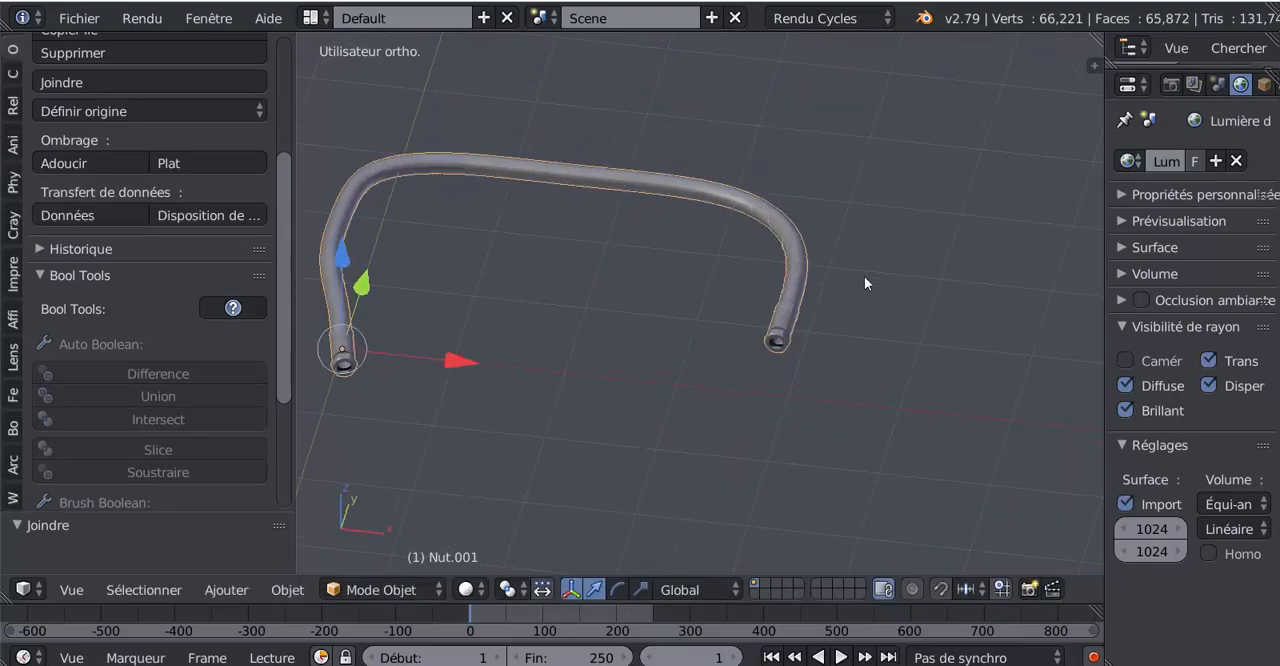
right_click_drag(785, 305, 833, 198)
right_click(833, 198)
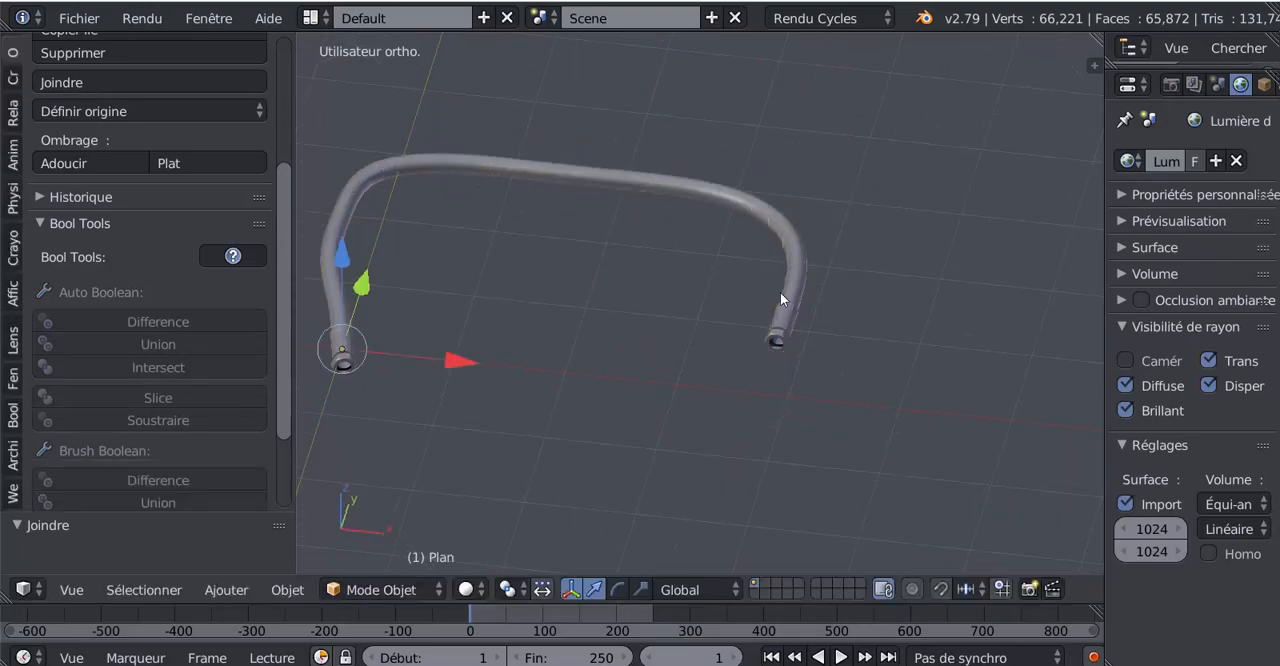
right_click_drag(780, 292, 829, 199)
right_click(830, 196)
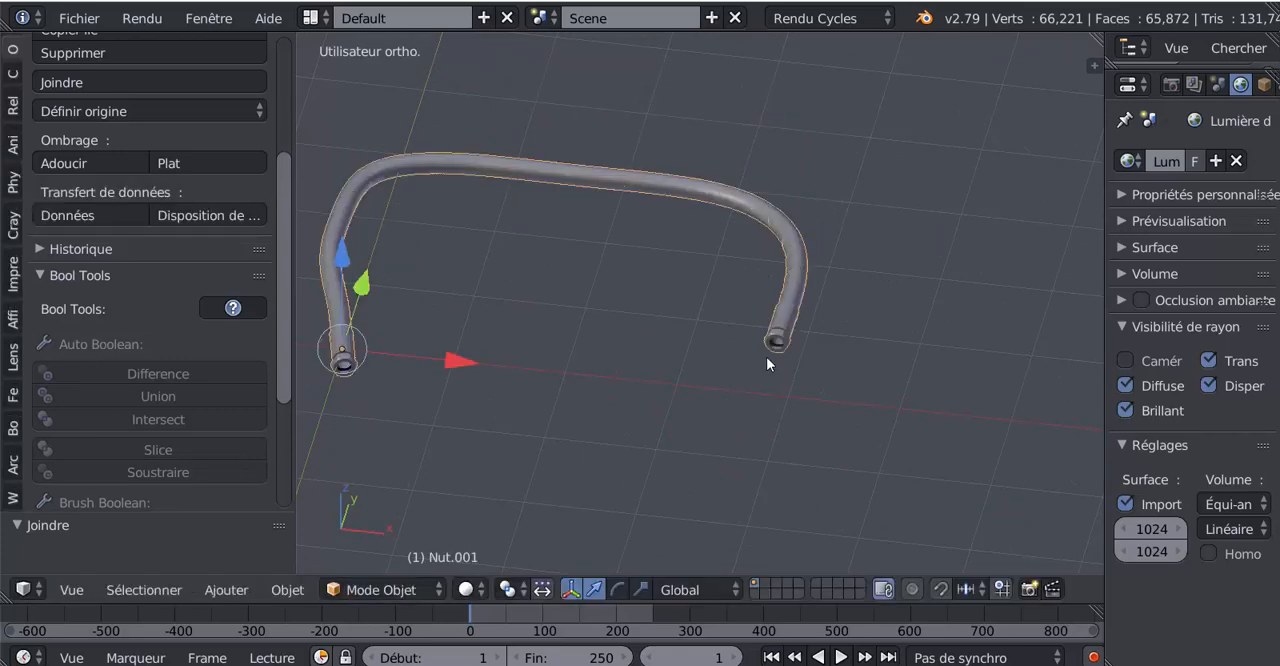
Step: Enter Edit Mode on Nut.001 and extend the spiral edge selection to all linked geometry of the hose body, excluding the fittings
middle_click_drag(767, 358, 825, 328)
scroll(752, 366, "up", 2)
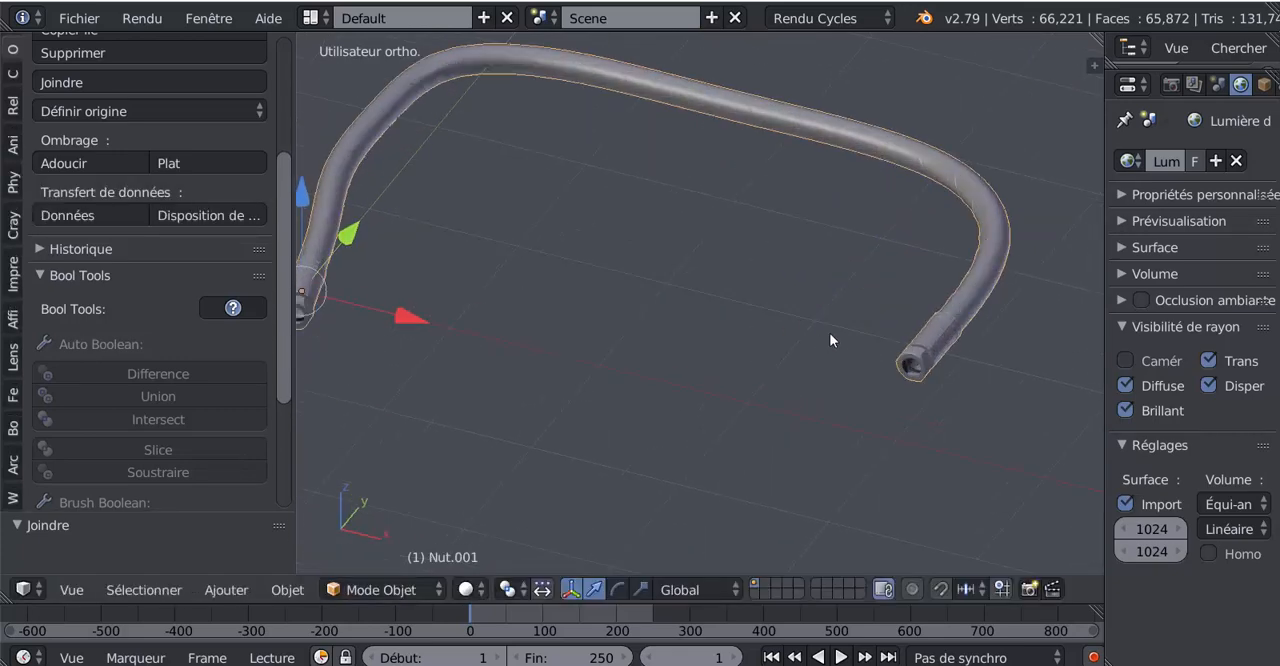
middle_click_drag(729, 384, 912, 414, "shift")
middle_click_drag(477, 367, 586, 352)
key("Tab")
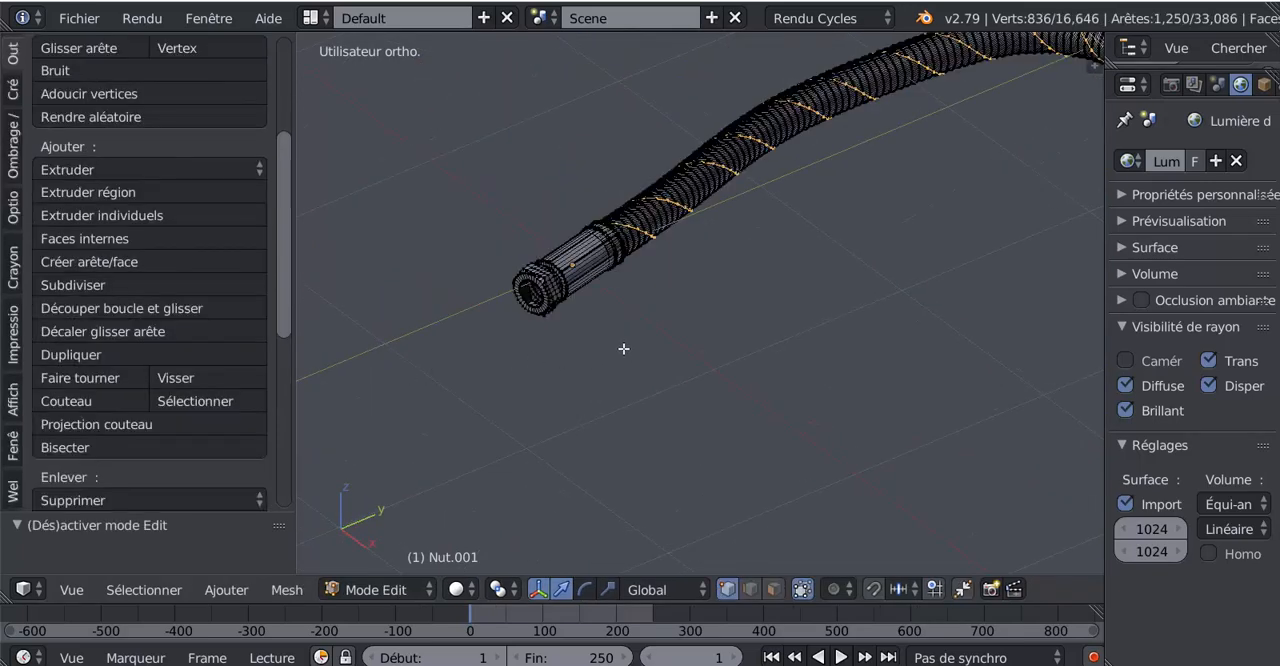
scroll(625, 345, "up", 1)
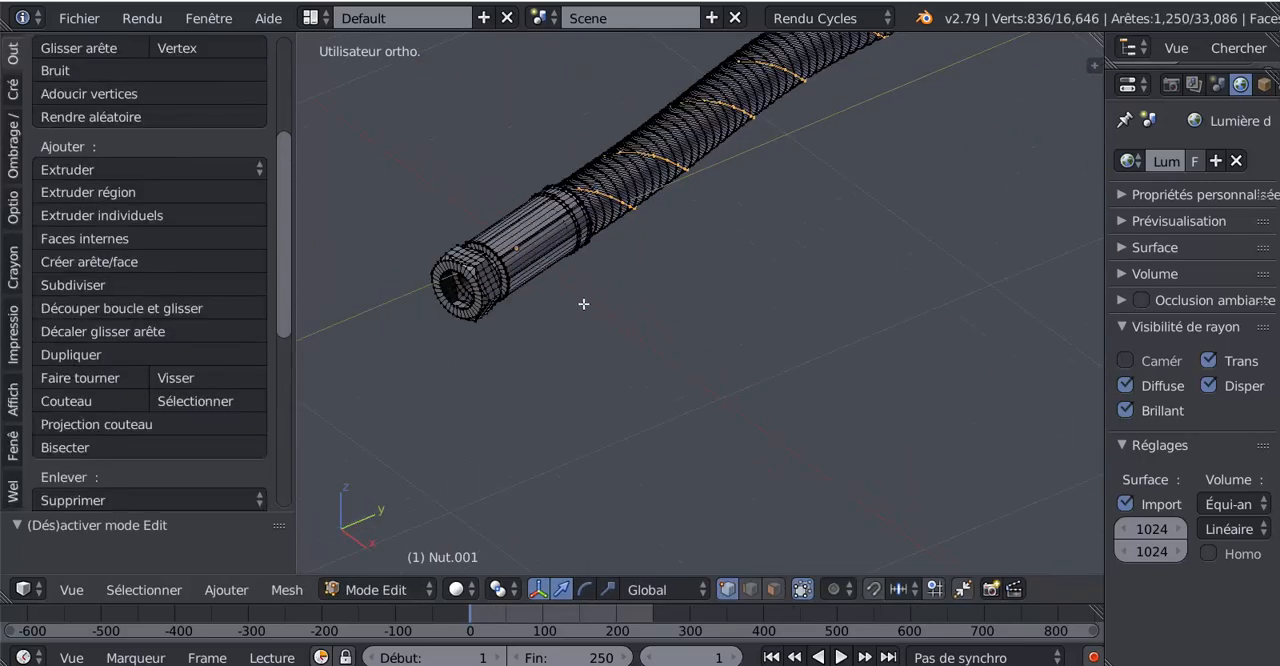
scroll(732, 380, "down", 5)
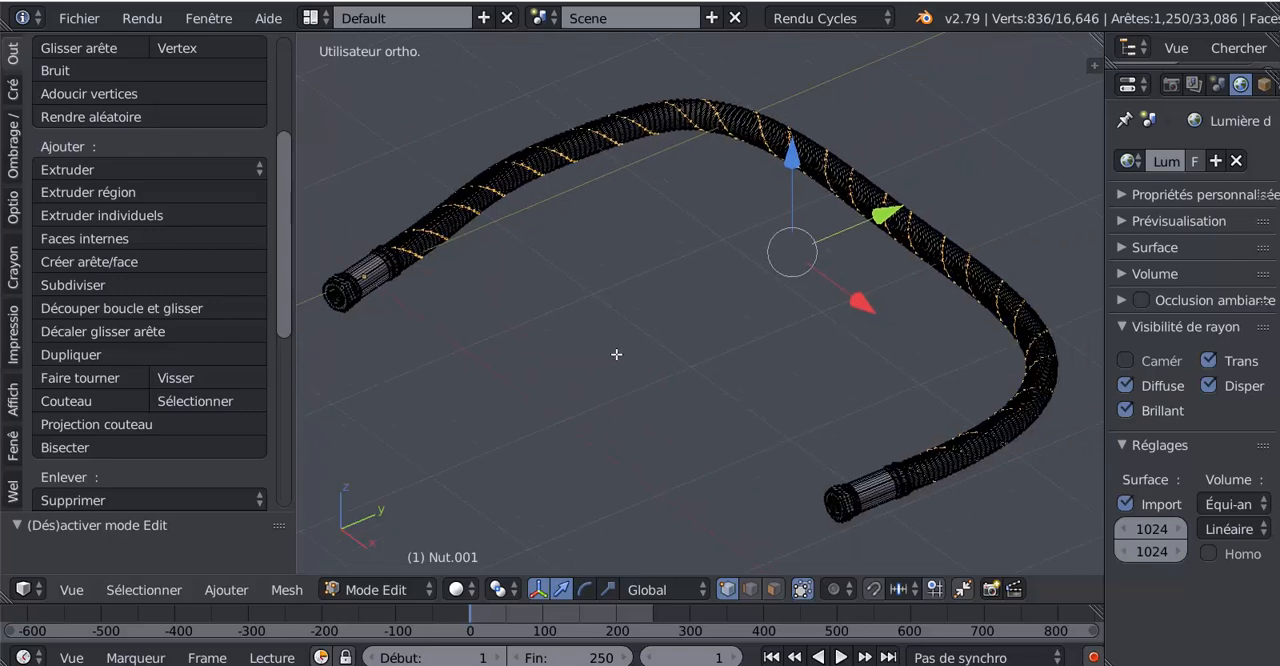
key("ctrl+l")
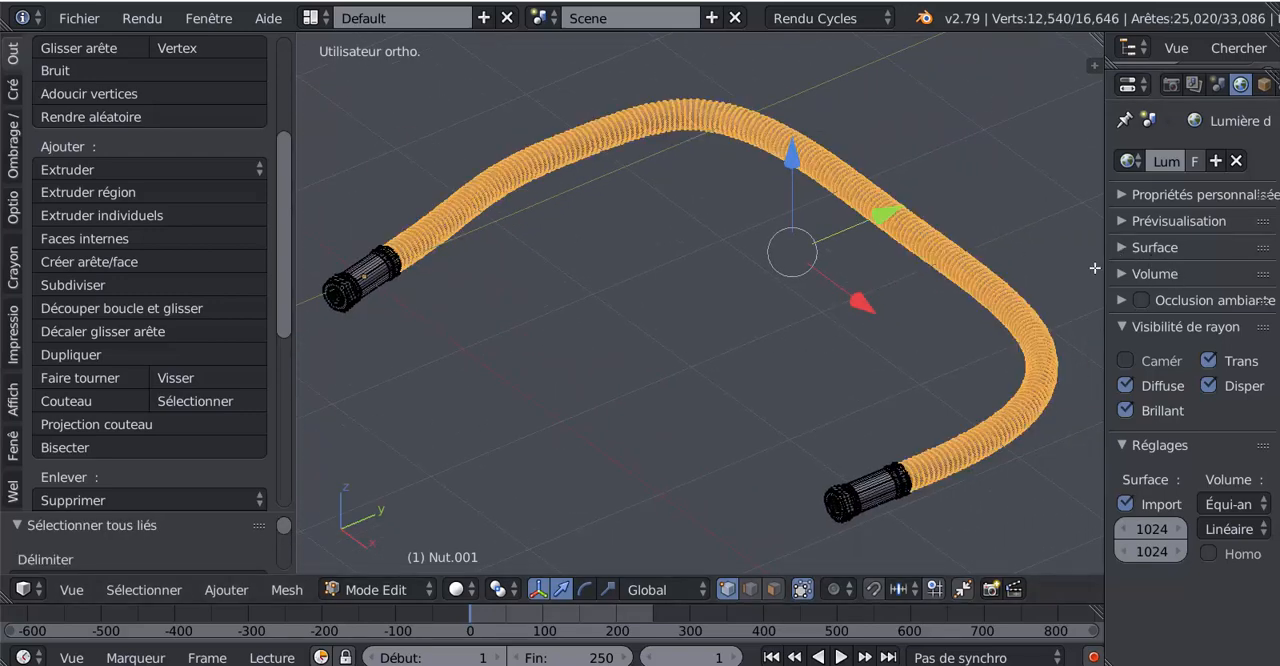
Step: Widen the properties editor, add a new material to Nut.001 and set its surface shader to BSDF guidé
left_click_drag(1106, 255, 922, 257)
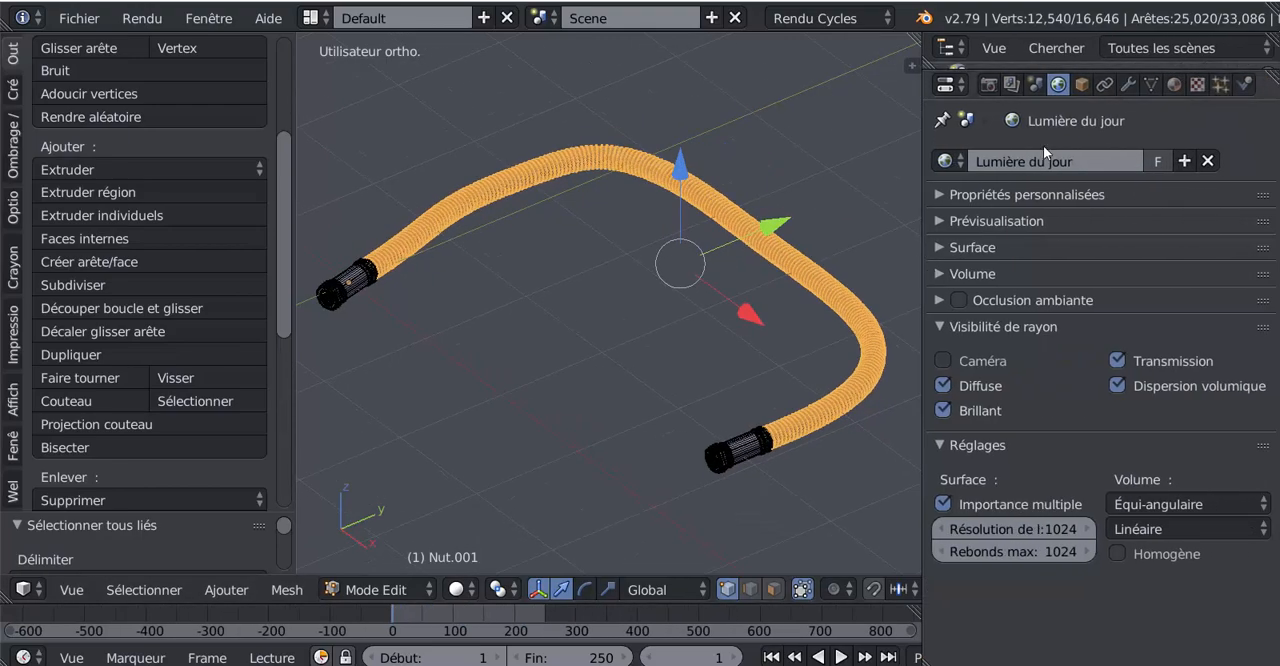
left_click(1175, 86)
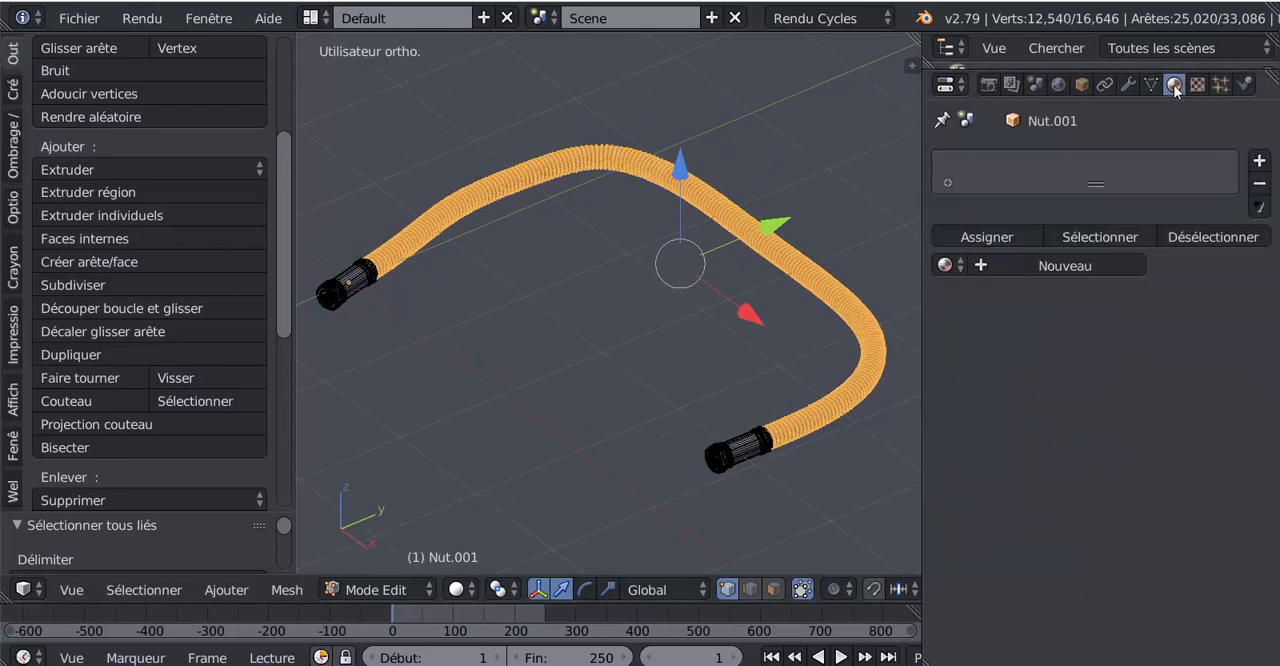
left_click(1109, 265)
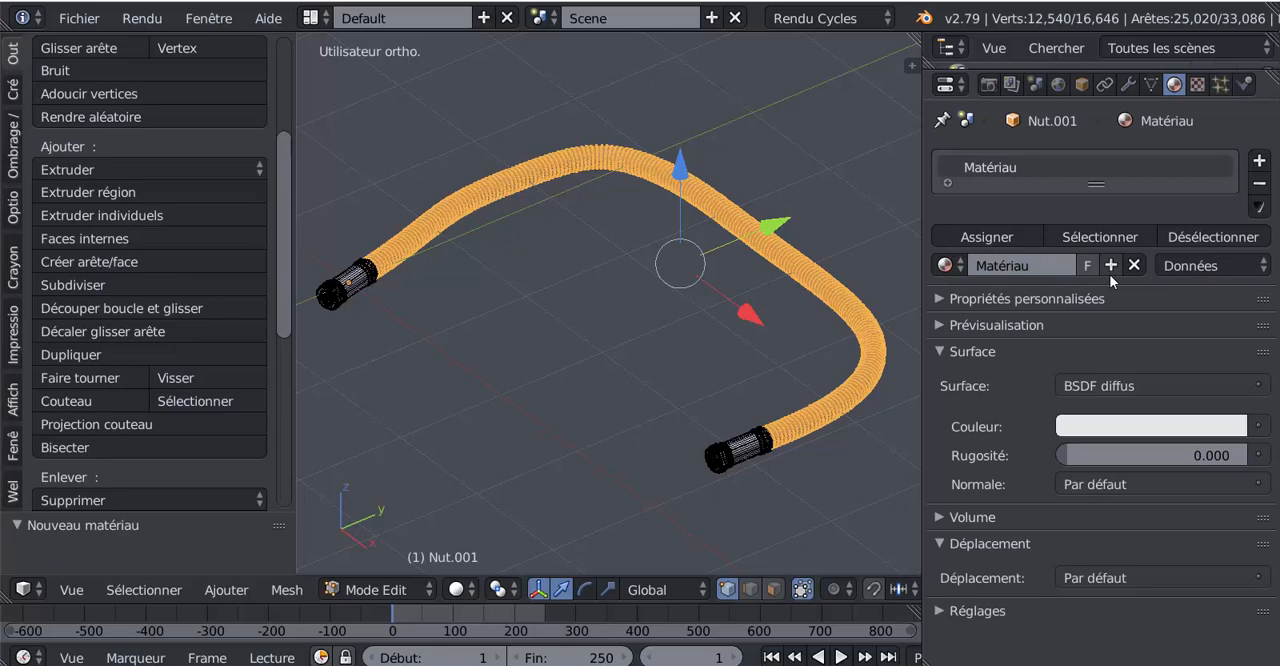
left_click(1129, 385)
left_click(1127, 389)
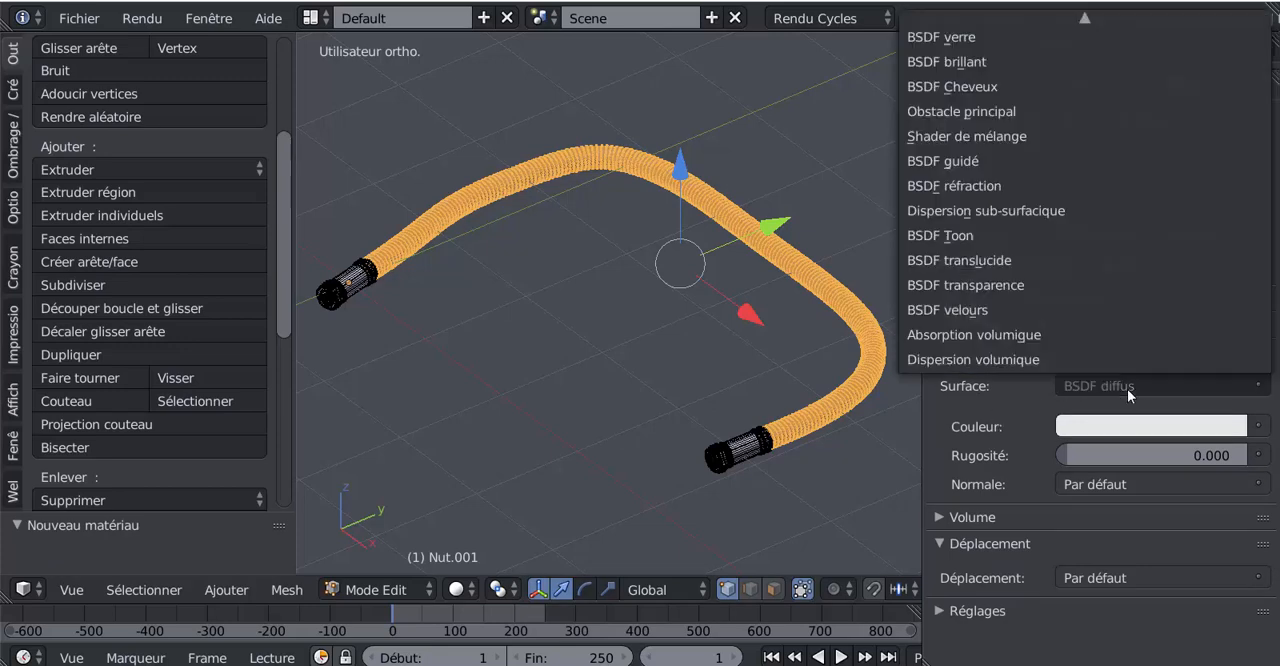
left_click(978, 165)
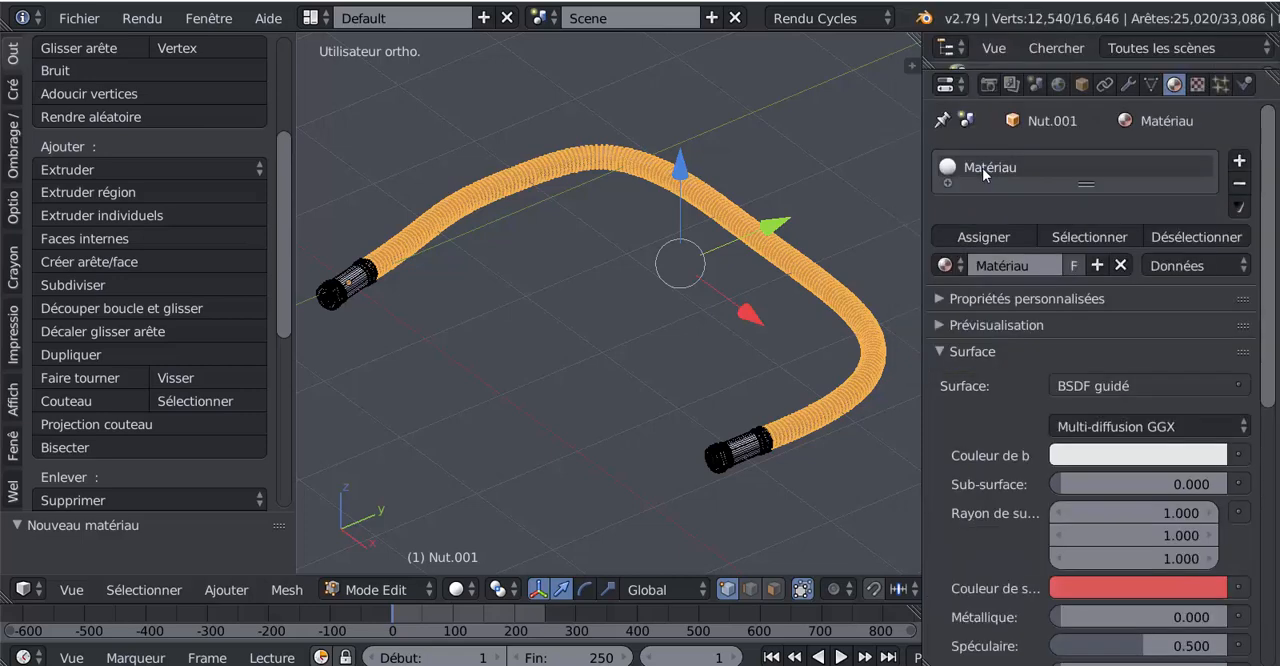
Step: Darken the hose material's base colour to near black, about 0.009 for each RGB channel
left_click(1154, 458)
left_click(1209, 276)
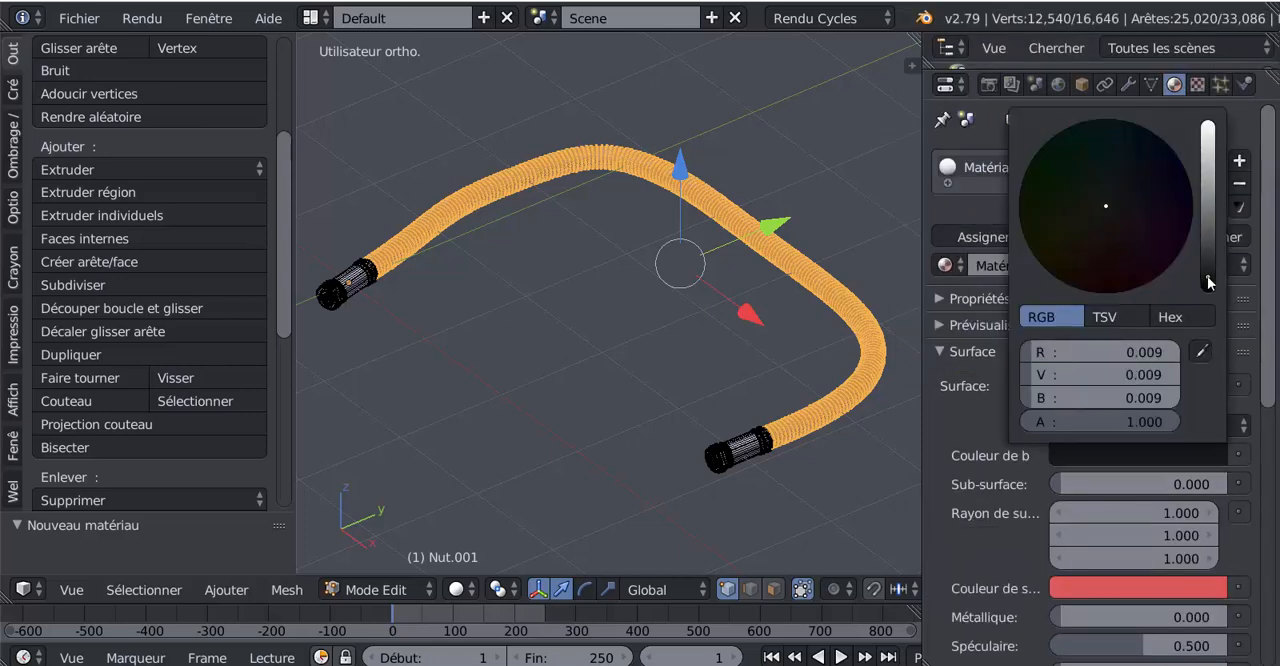
left_click(1164, 456)
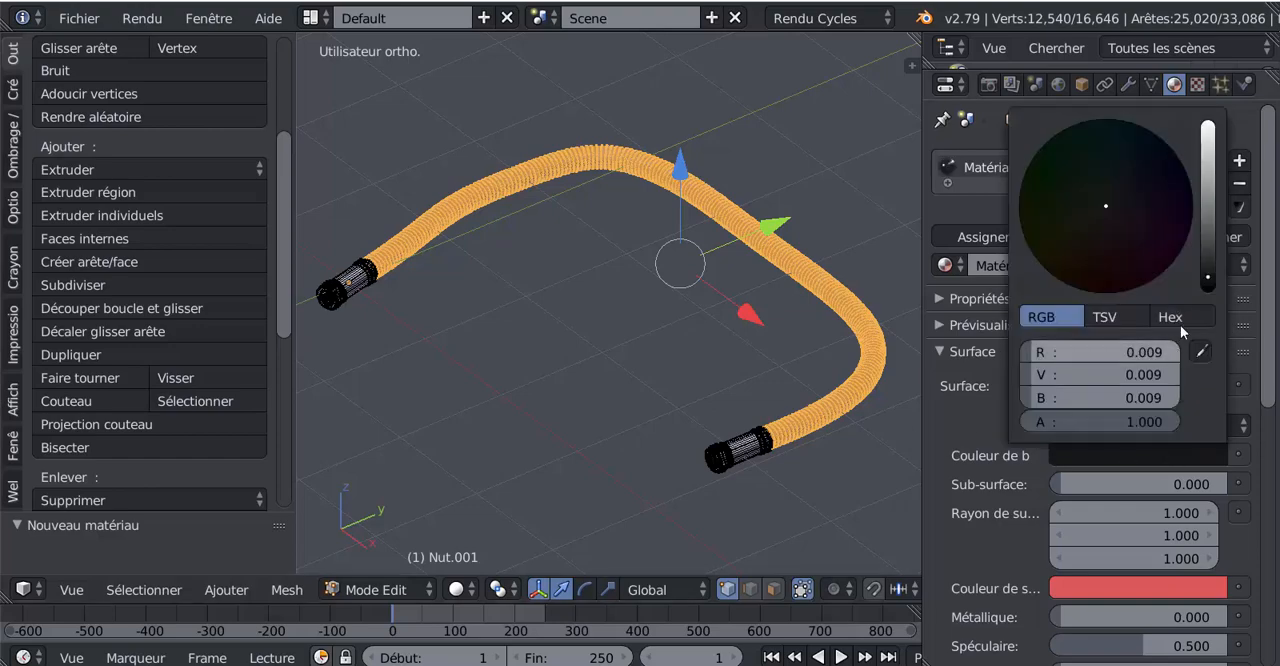
Step: Preview the hose in rendered shading and lower the hose material's specular value to 0.037
left_click(459, 589)
left_click(481, 438)
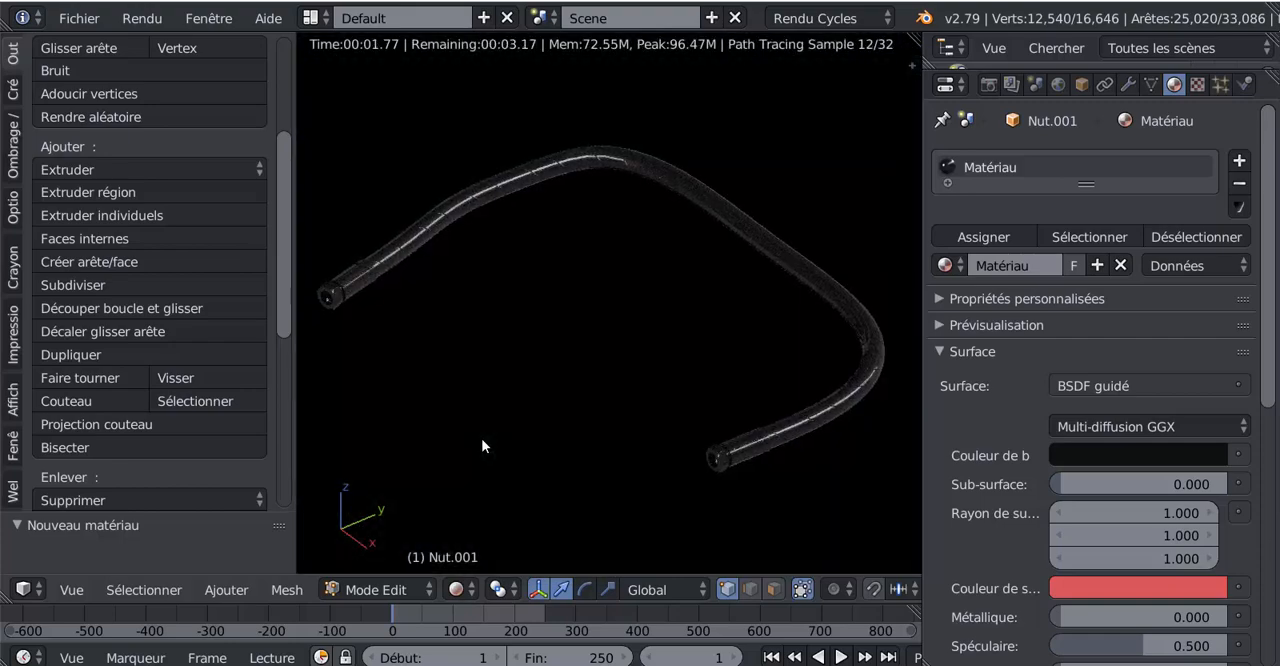
middle_click_drag(473, 364, 540, 334, "shift")
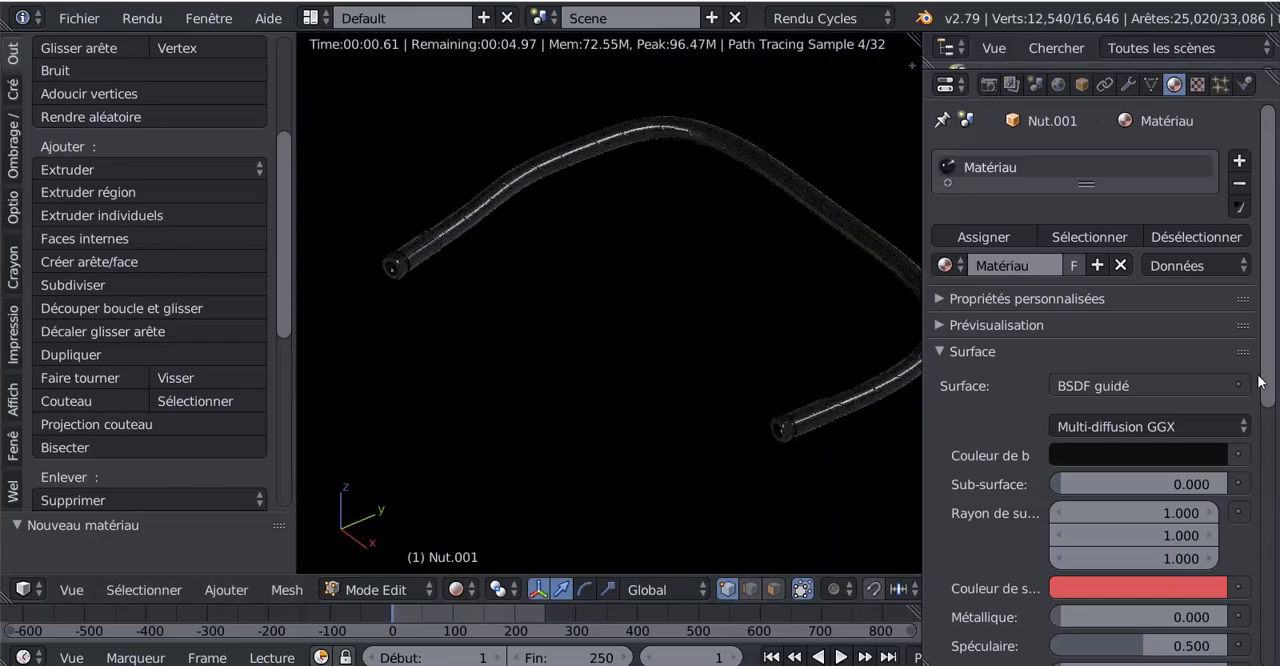
left_click_drag(1272, 400, 1272, 438)
middle_click_drag(603, 440, 606, 186)
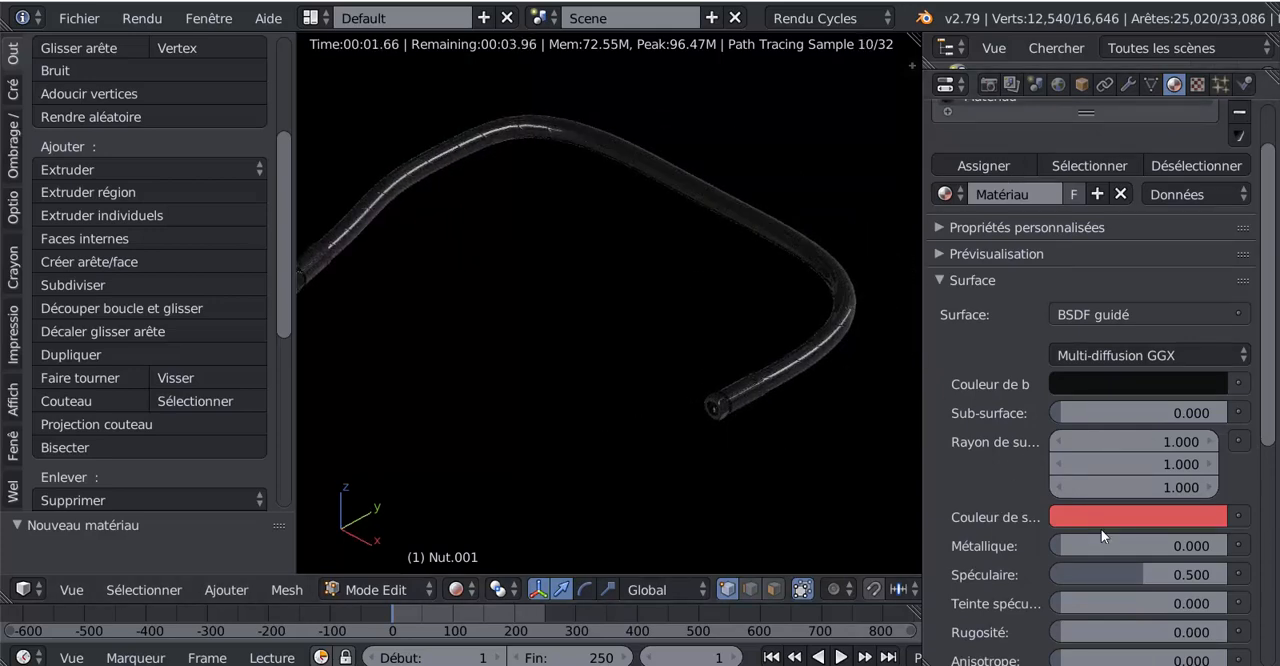
scroll(1101, 529, "down", 3)
left_click_drag(1141, 451, 1052, 451)
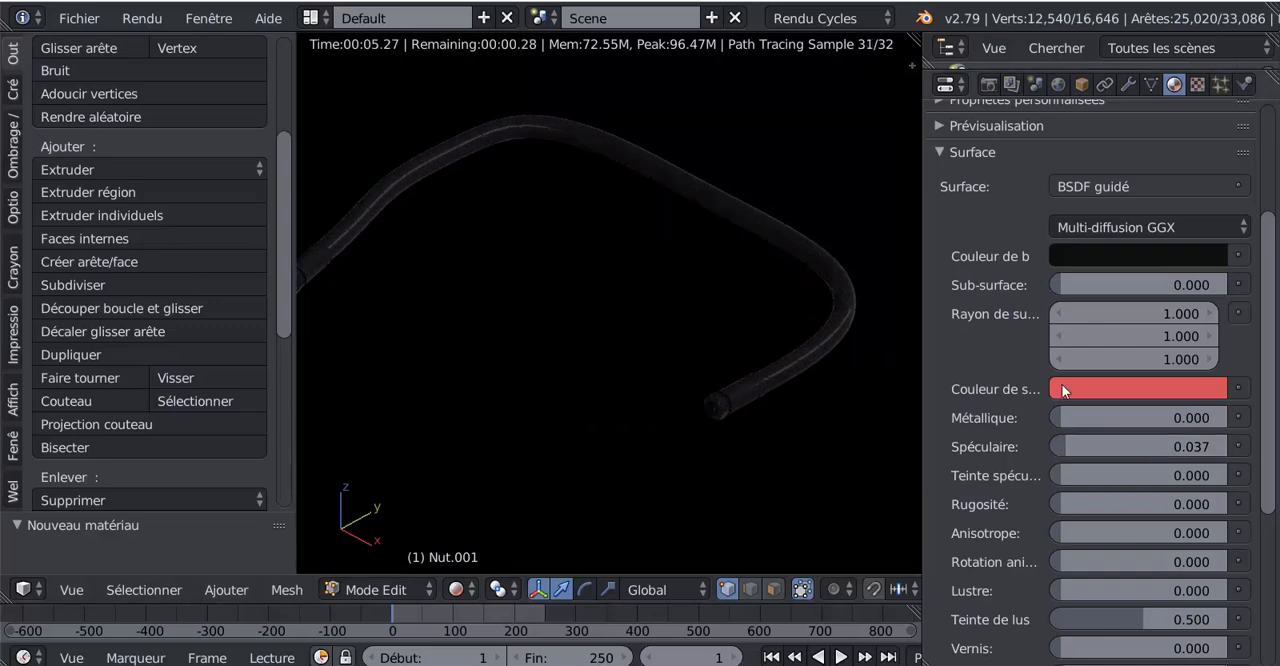
Step: Fine-tune the hose material's base colour to about 0.006 for each RGB channel
left_click(1092, 258)
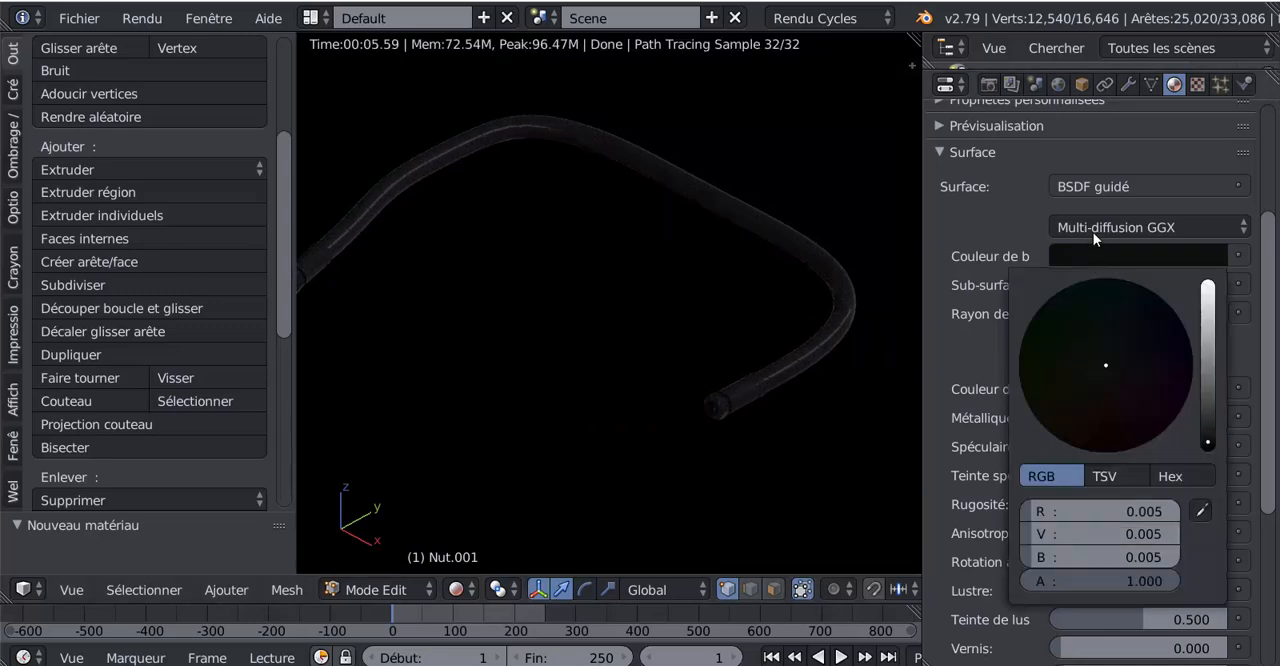
left_click(1210, 424)
left_click_drag(1207, 436, 1208, 438)
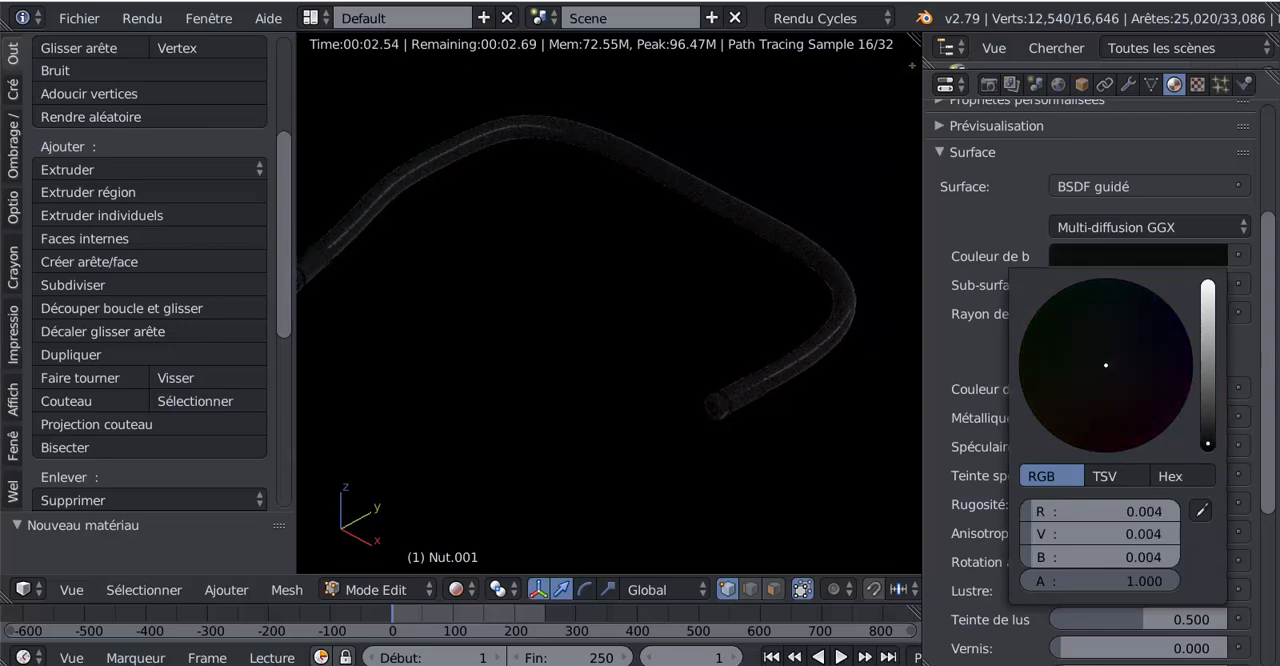
left_click_drag(1208, 443, 1208, 440)
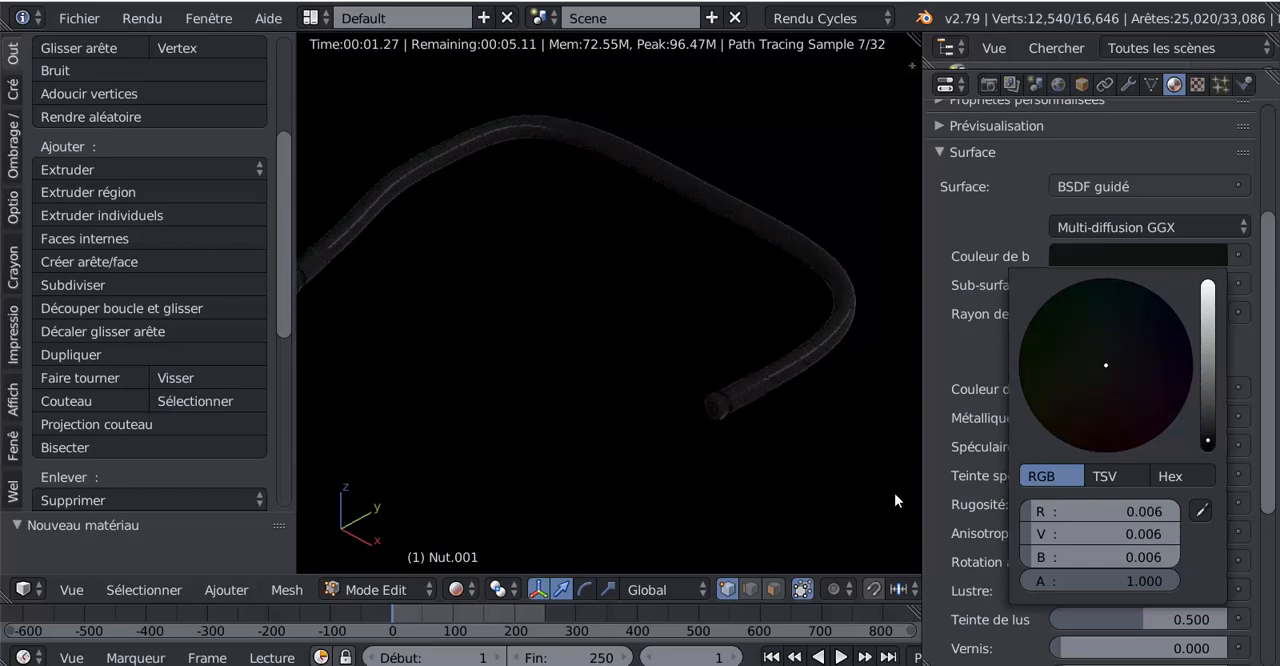
Step: Set the hose material's roughness to 0.105 and both its sheen tint and clearcoat roughness to 0
scroll(993, 477, "down", 2)
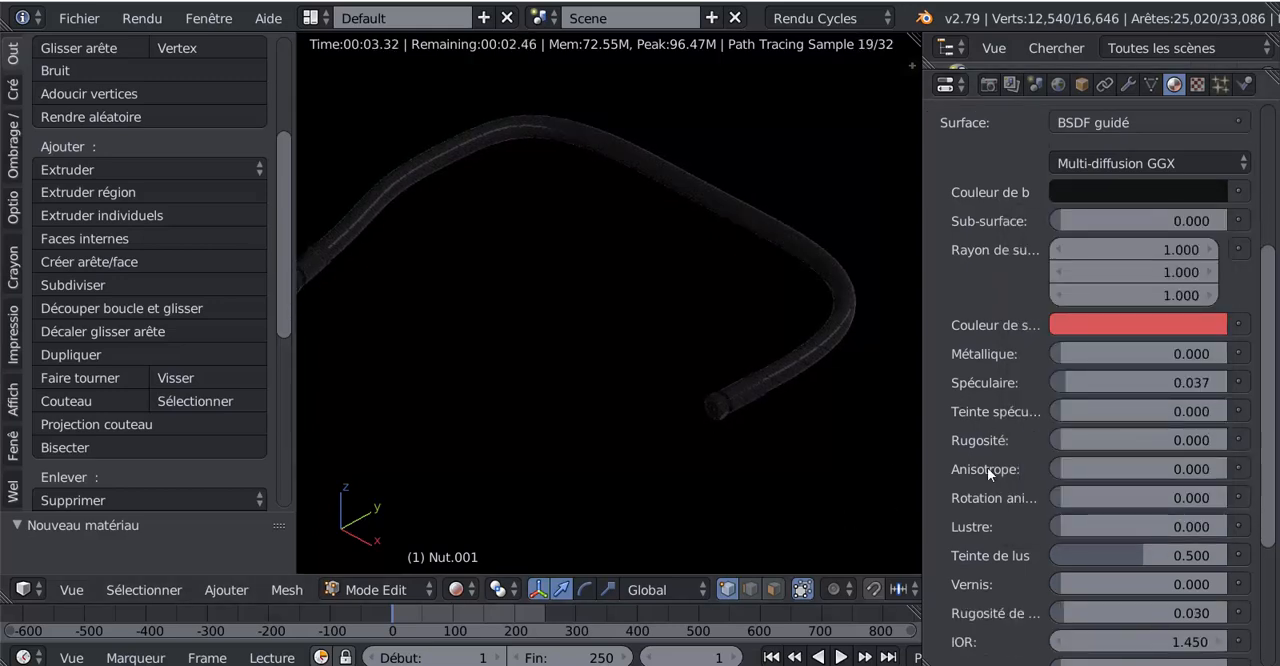
left_click_drag(1051, 440, 1072, 440)
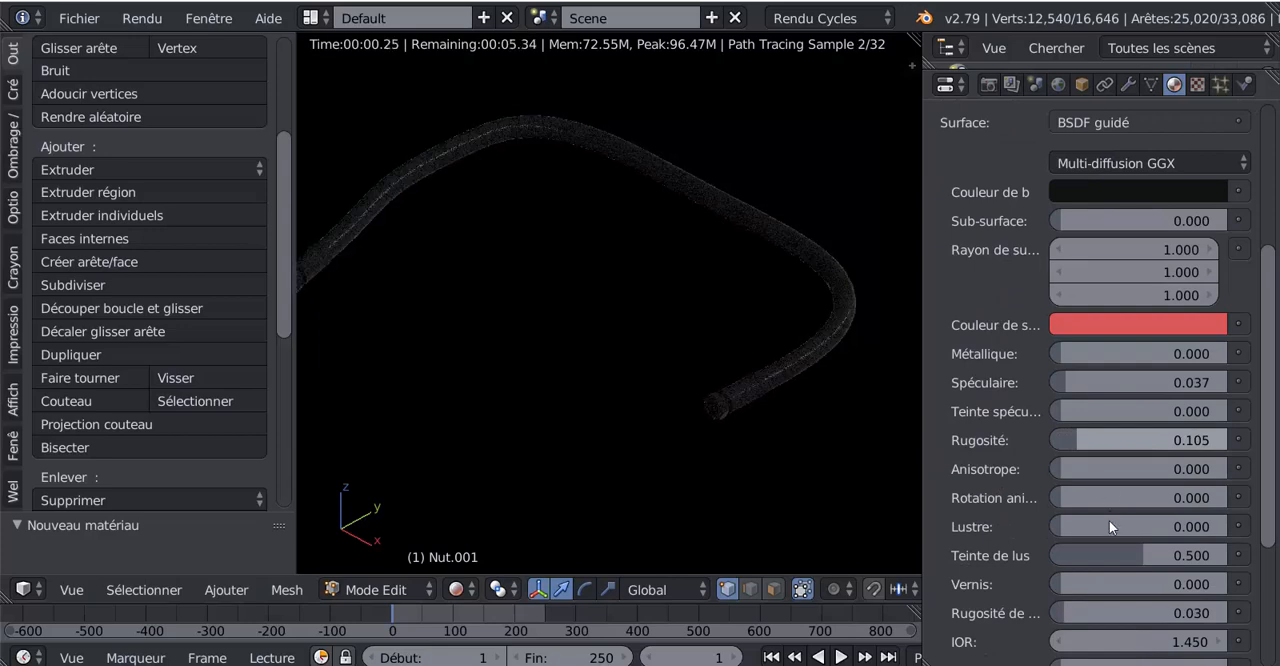
left_click_drag(1130, 552, 1050, 552)
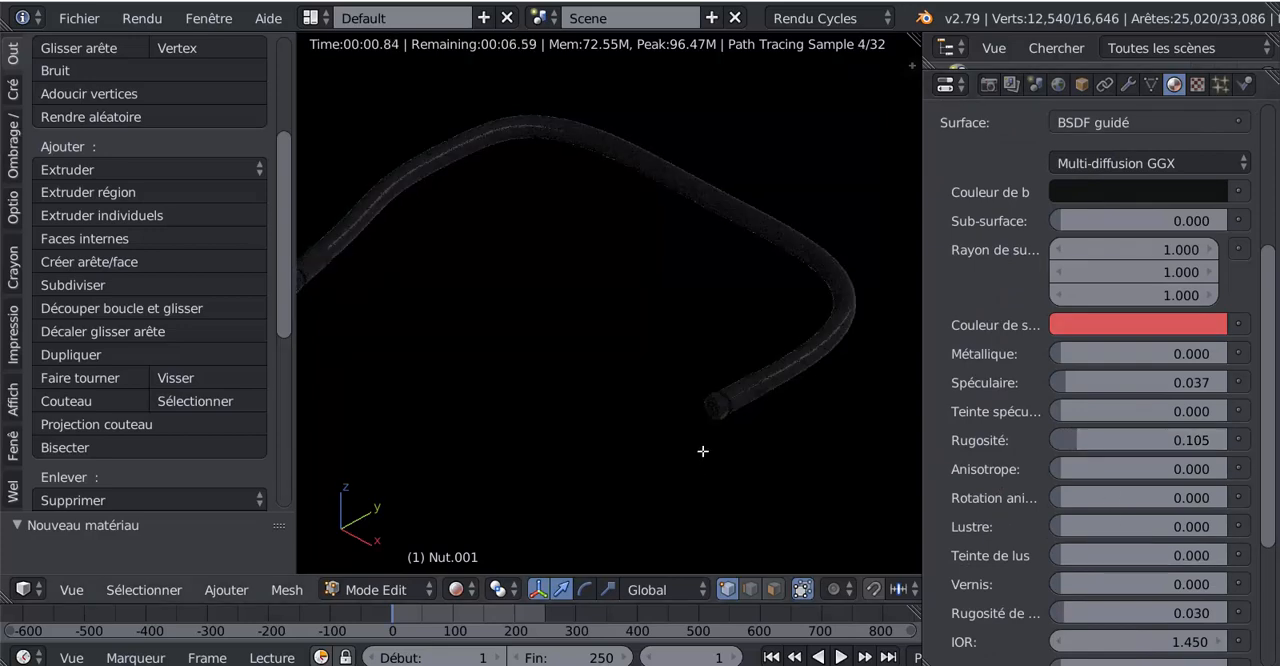
scroll(703, 451, "up", 2)
scroll(1105, 598, "down", 3)
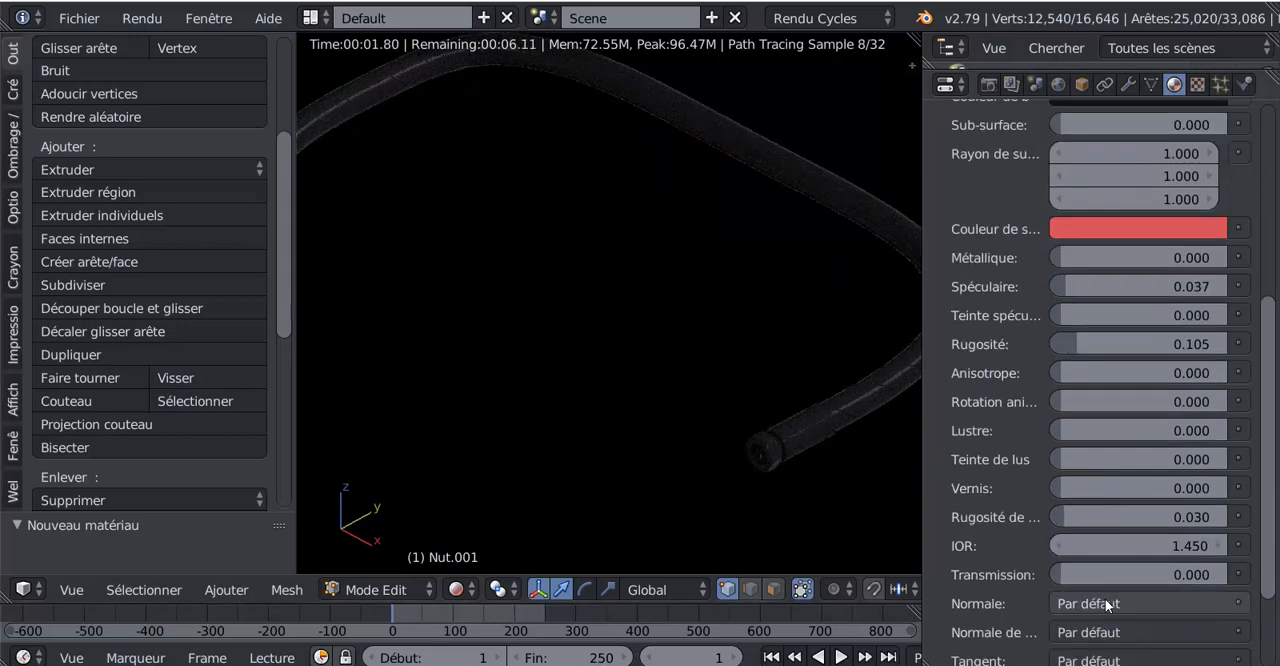
left_click_drag(1105, 516, 1009, 509)
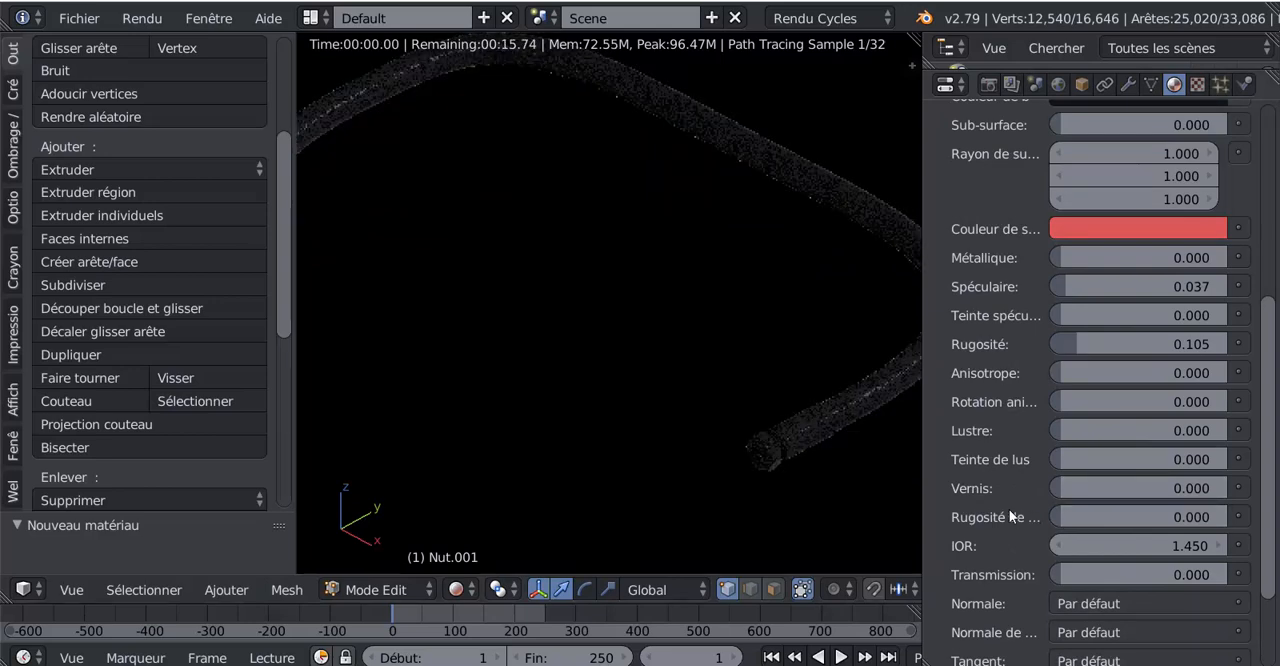
middle_click_drag(771, 360, 684, 387, "shift")
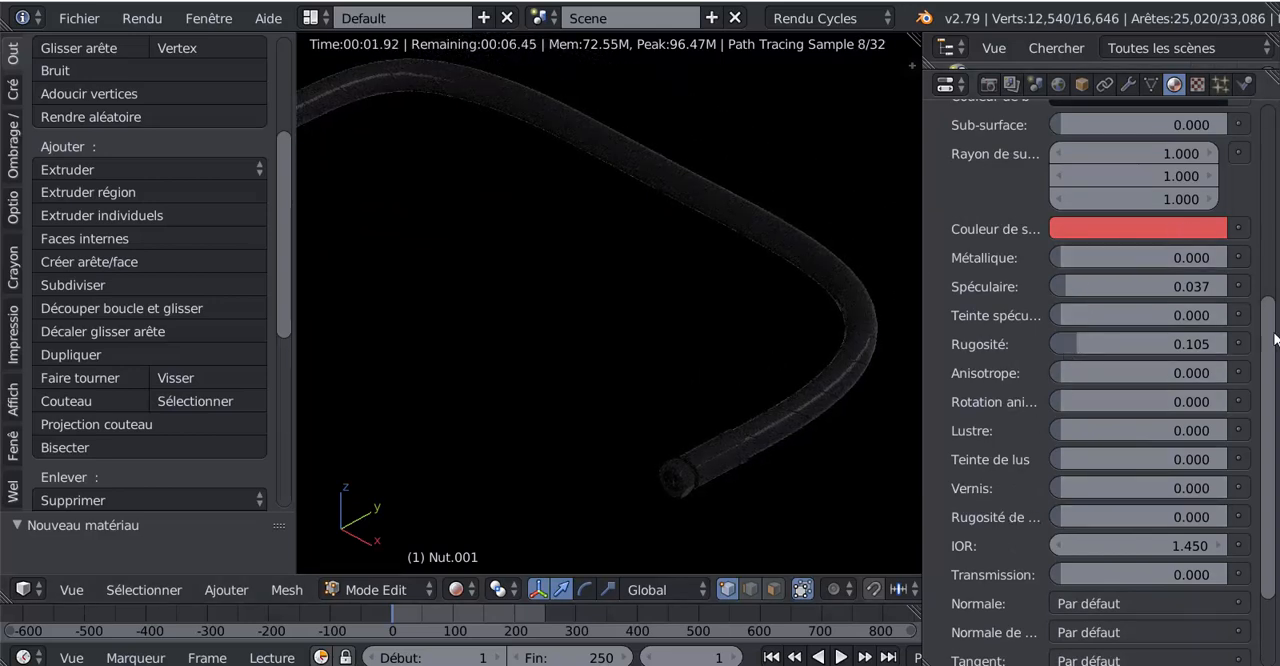
Step: Set the hose material's base colour to pure black and reduce its specular value to 0.004
scroll(1268, 360, "up", 5)
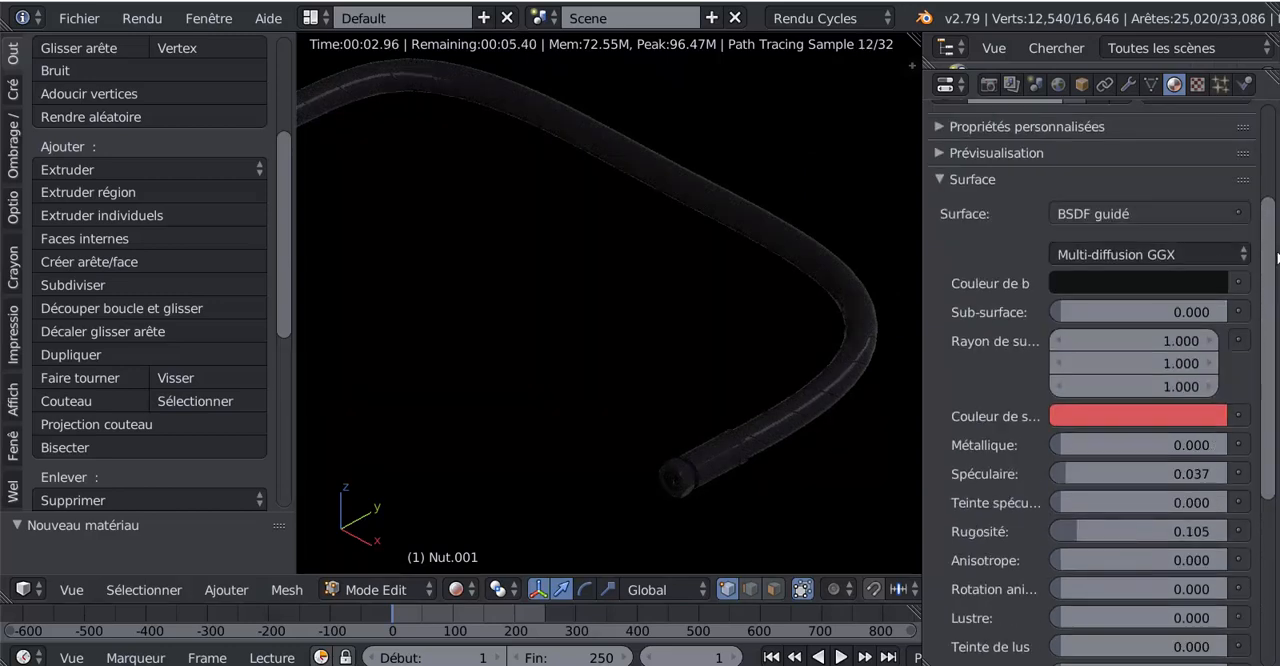
left_click(1185, 267)
left_click(1206, 454)
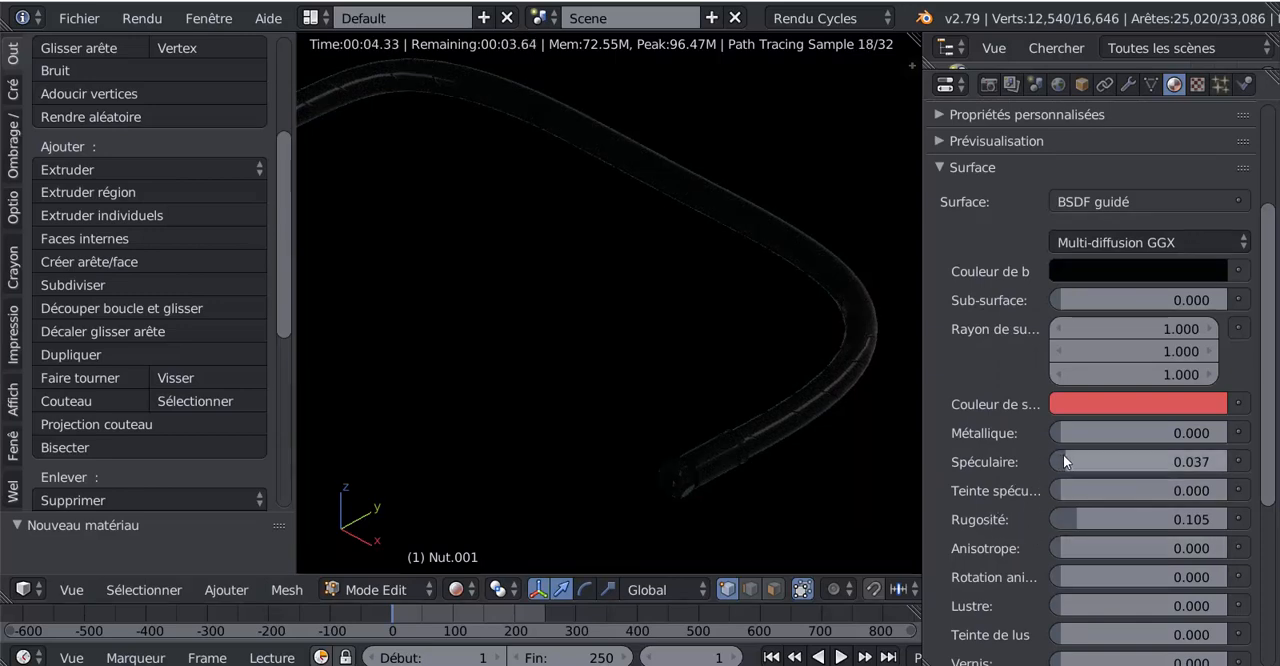
left_click_drag(1137, 462, 1122, 462)
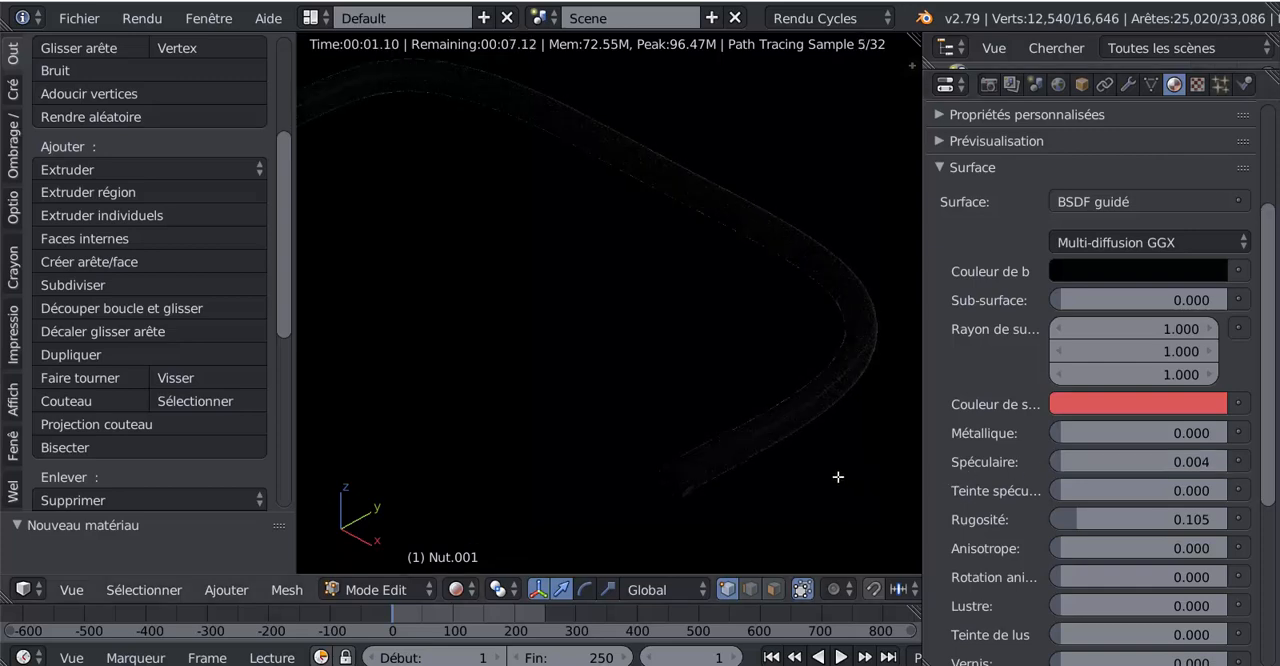
mouse_move(790, 446)
middle_mouse_down()
mouse_move(777, 460)
mouse_move(806, 437)
mouse_move(769, 443)
middle_mouse_up()
scroll(811, 460, "up", 1)
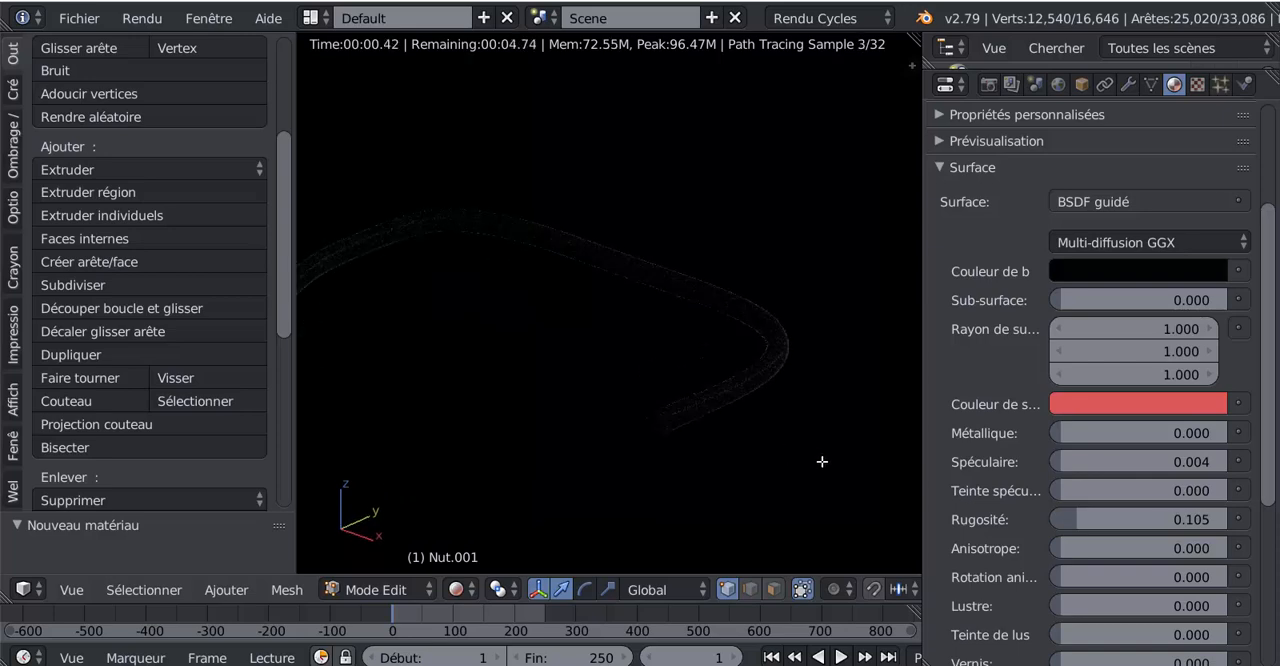
Step: Show the Lumière du jour world settings and split the 3D view to display the world's nodes in a node editor
scroll(970, 487, "up", 1)
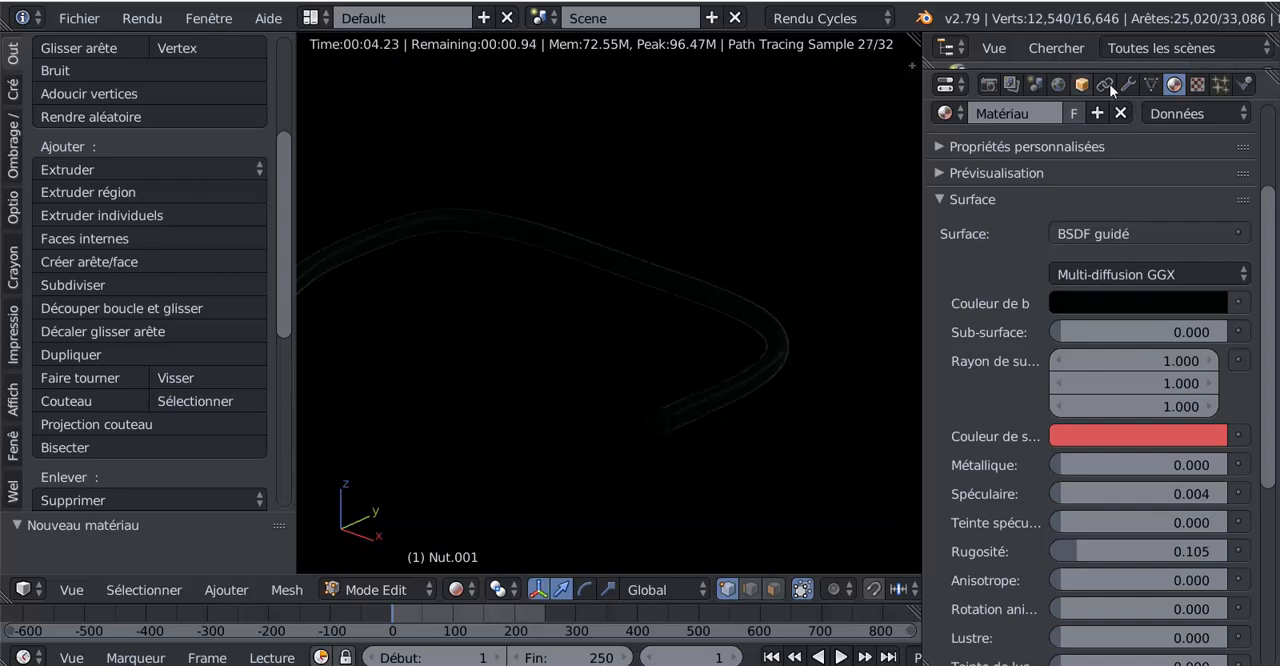
left_click(1057, 85)
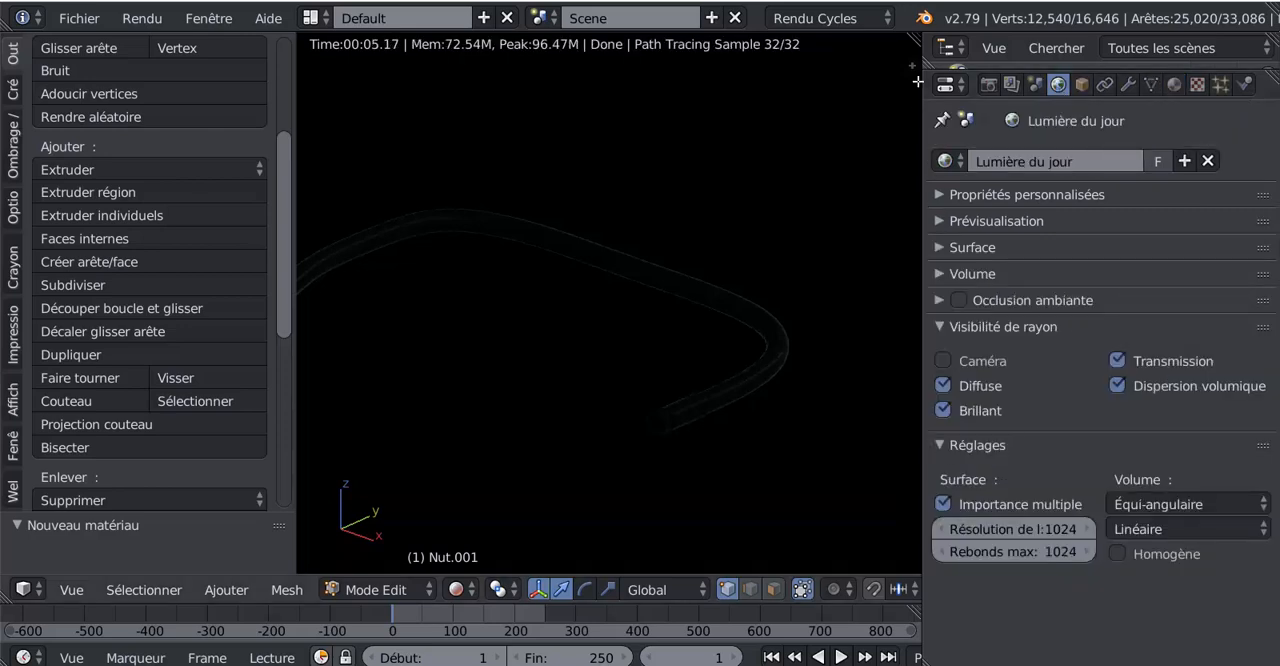
left_click_drag(911, 66, 642, 66)
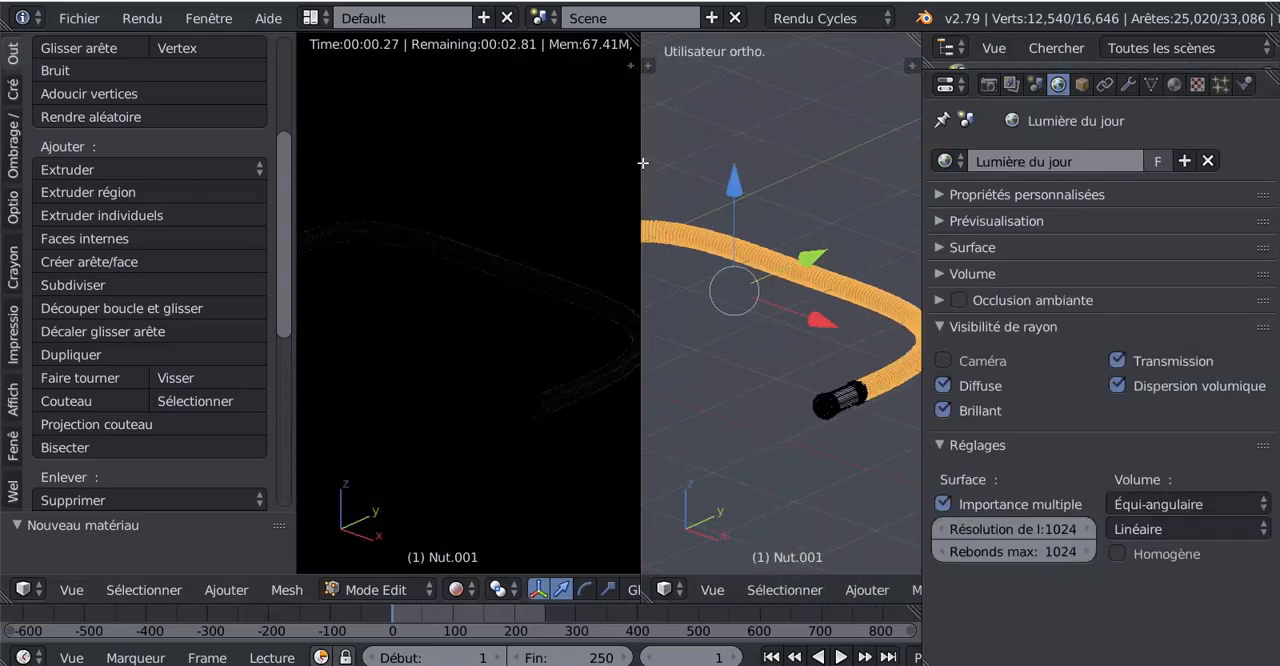
left_click(665, 590)
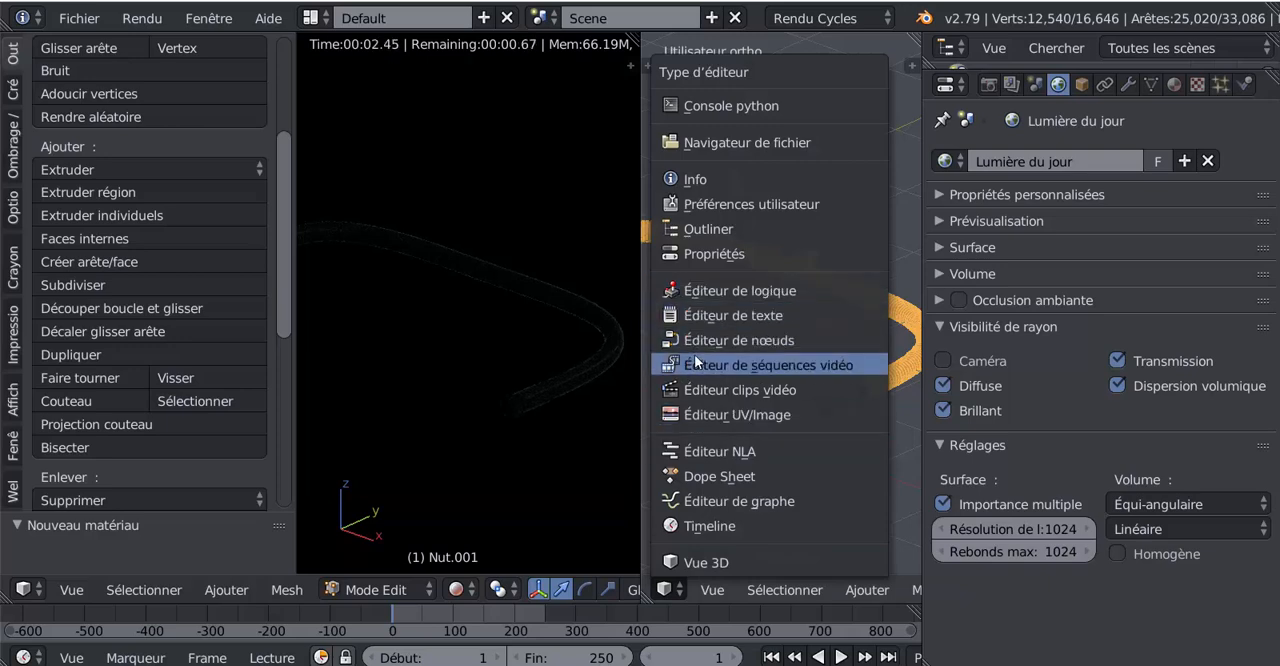
left_click(708, 560)
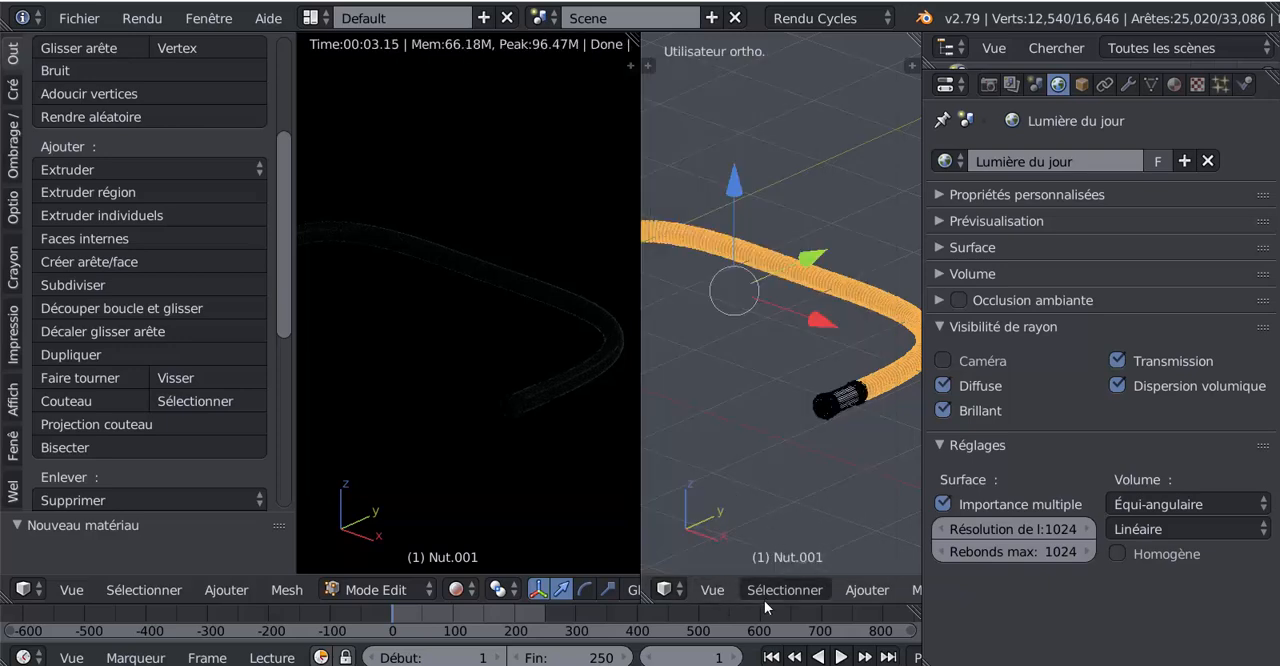
left_click(662, 593)
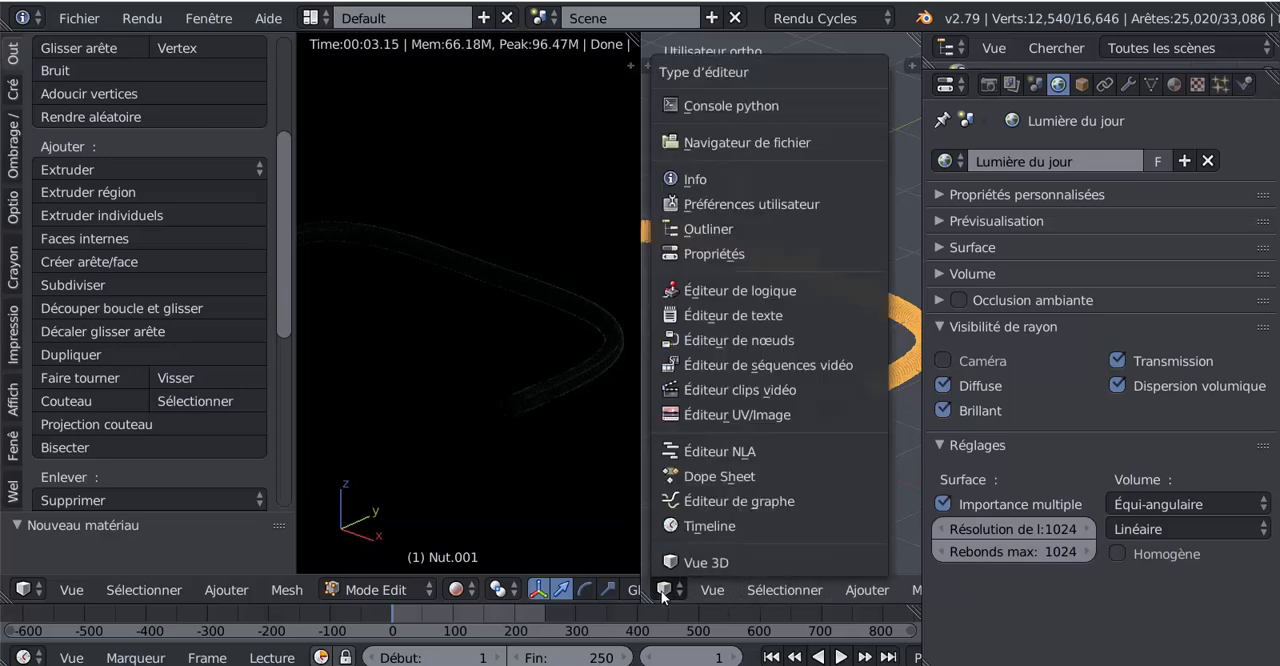
left_click(700, 340)
scroll(782, 474, "down", 3)
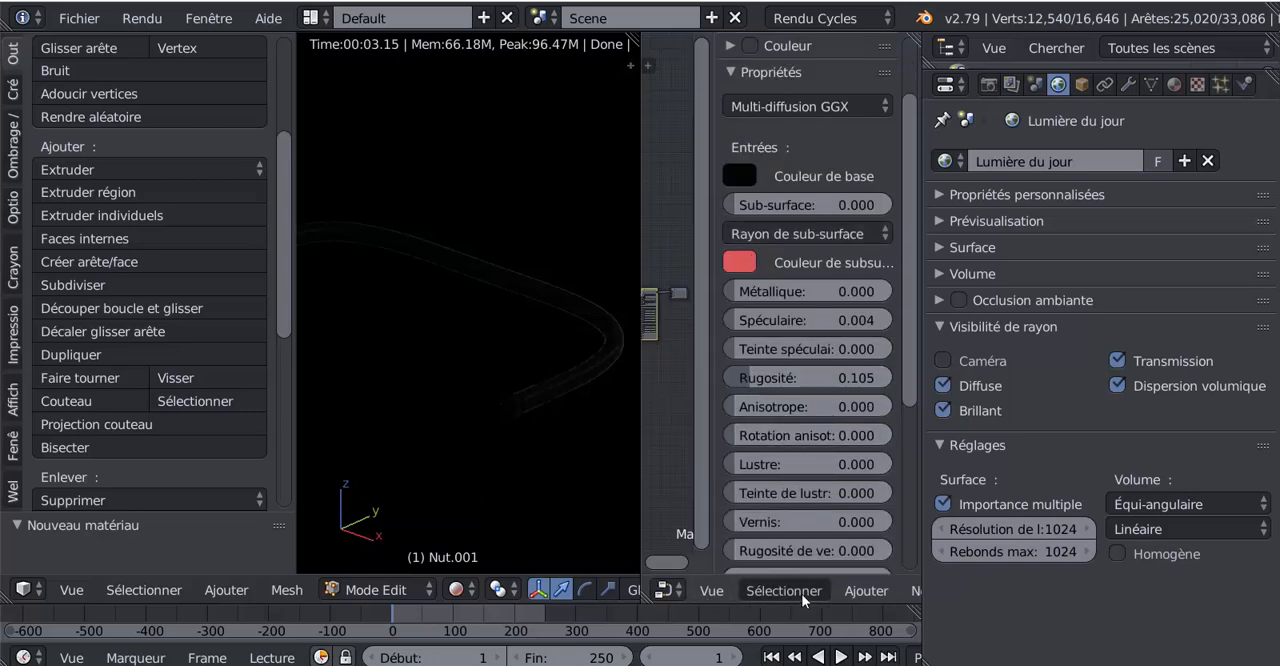
scroll(801, 593, "down", 5)
left_click(866, 590)
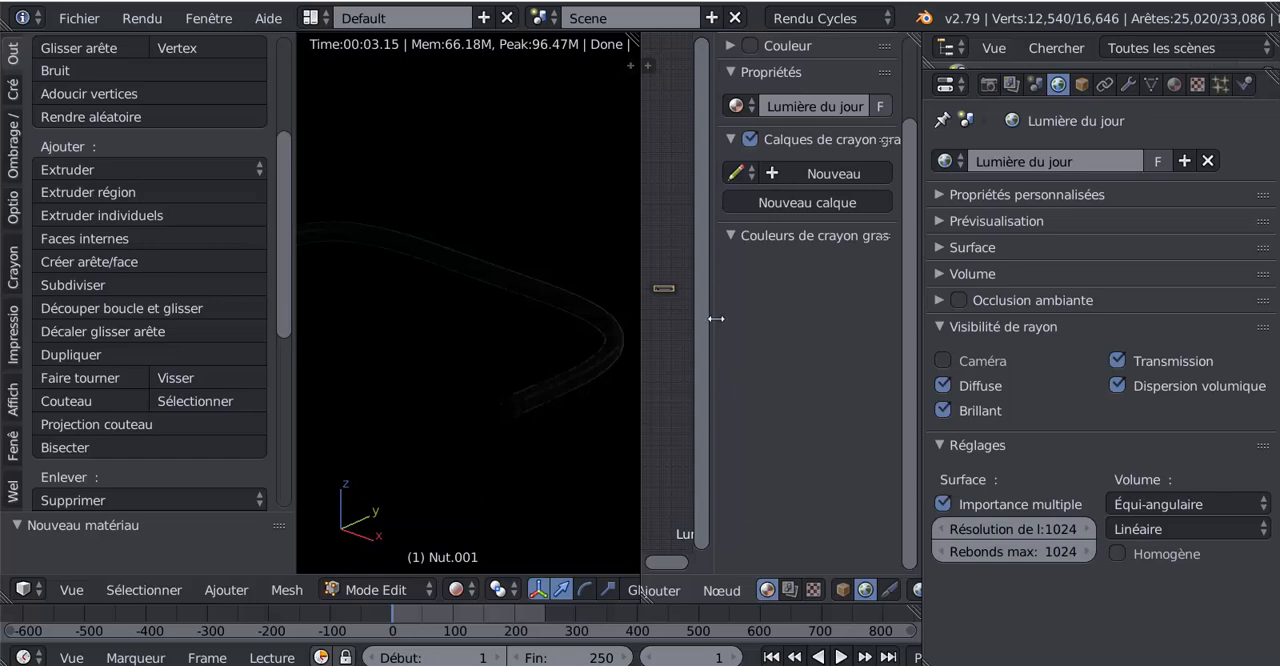
Step: Open the Lumière du jour node group, set the Arrière-plan strength to 4.300 and shrink the node editor
key("n")
key("Tab")
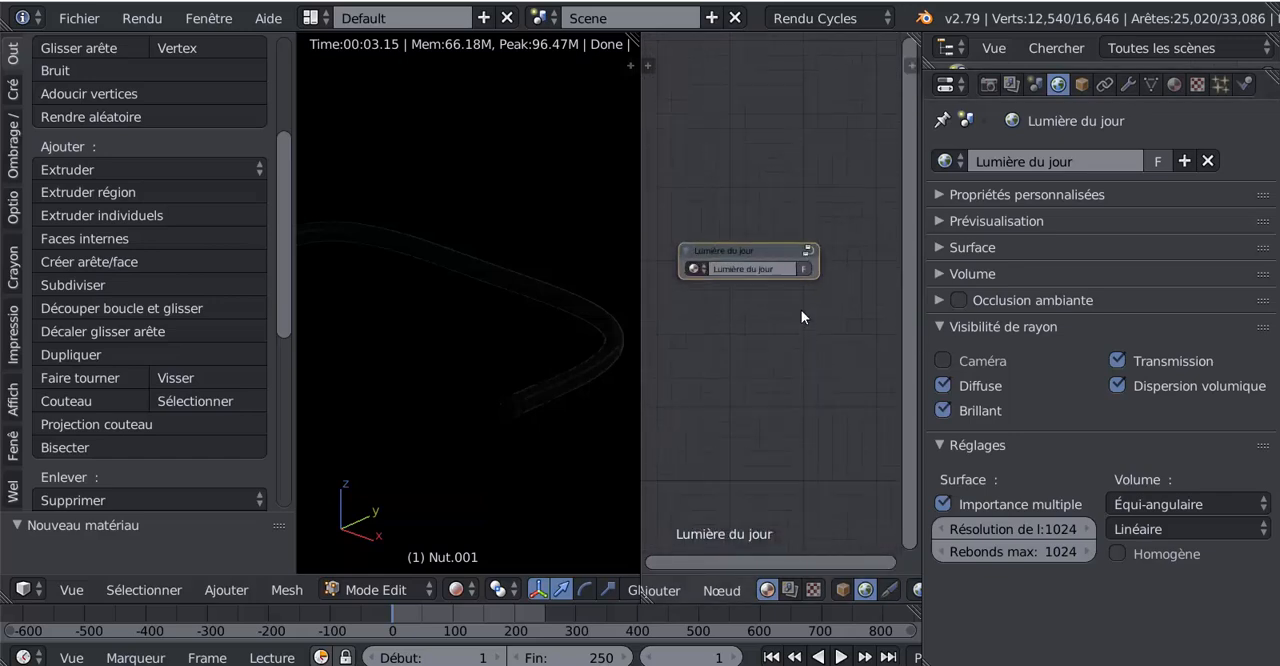
scroll(799, 363, "down", 2)
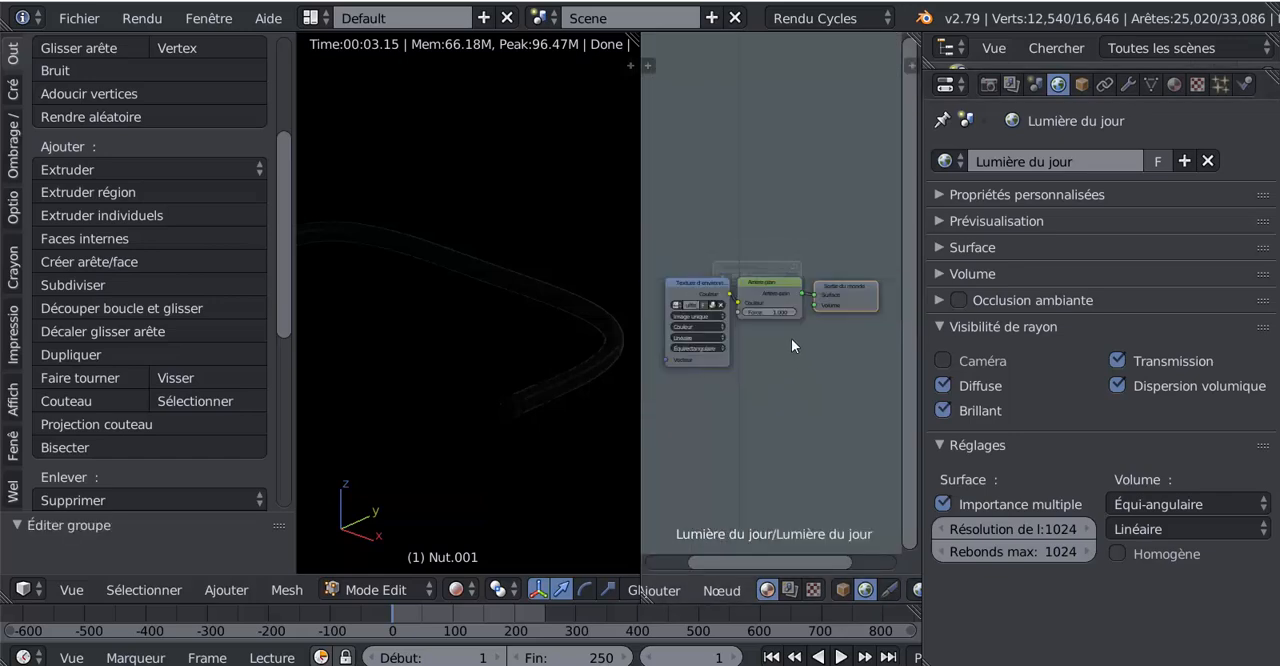
left_click_drag(770, 312, 822, 312)
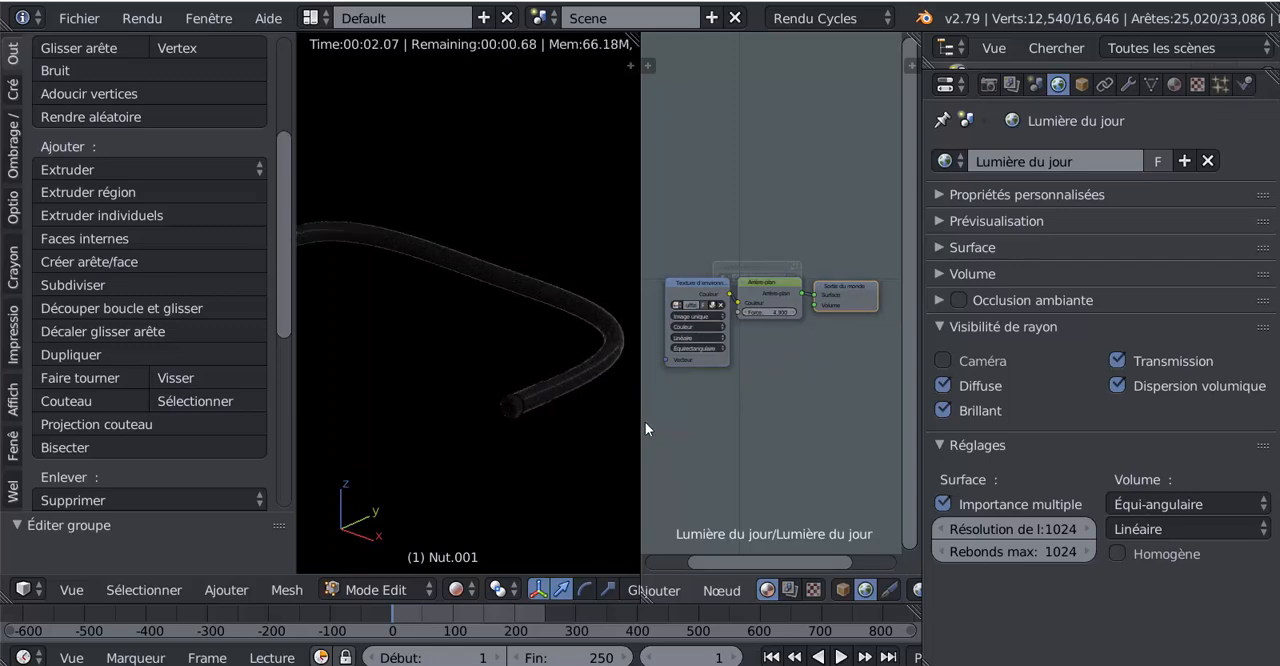
scroll(644, 421, "up", 1)
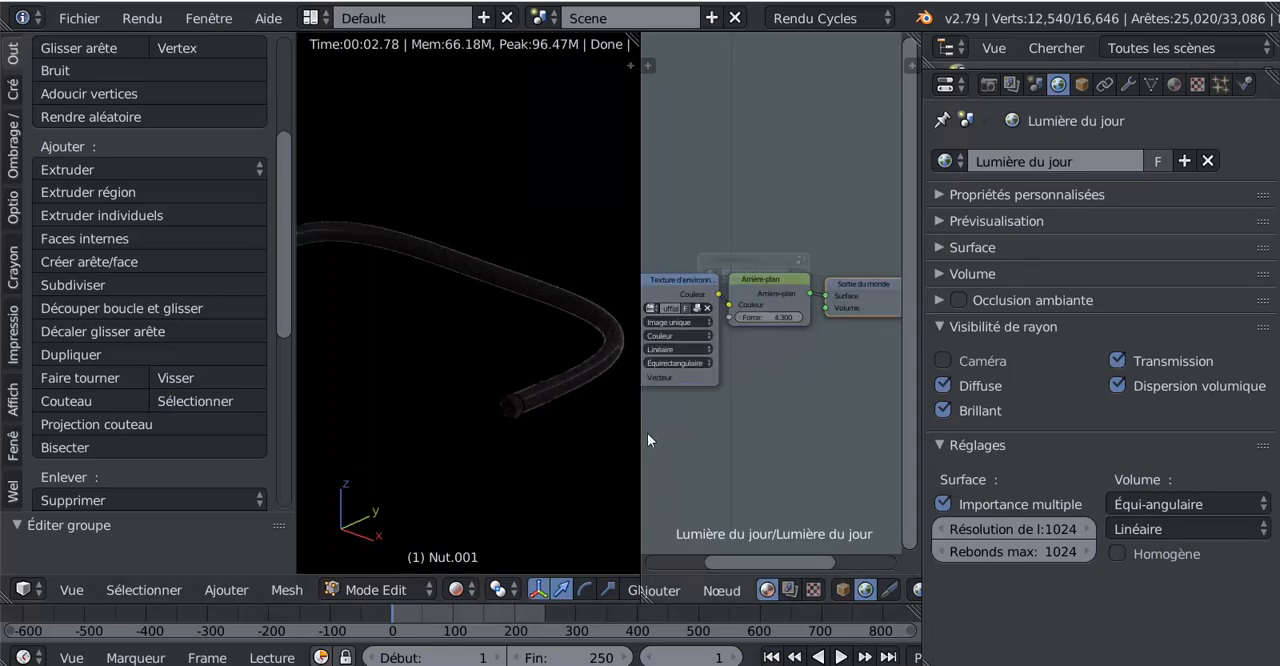
left_click_drag(639, 440, 822, 440)
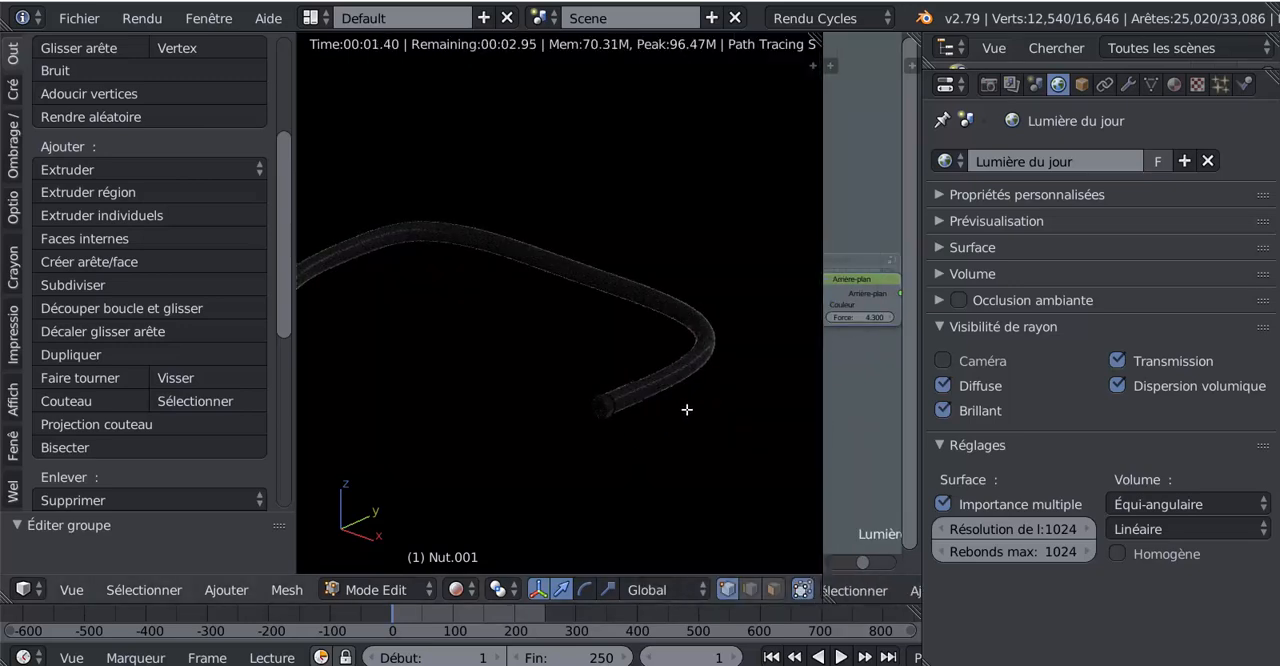
middle_click_drag(686, 409, 722, 388)
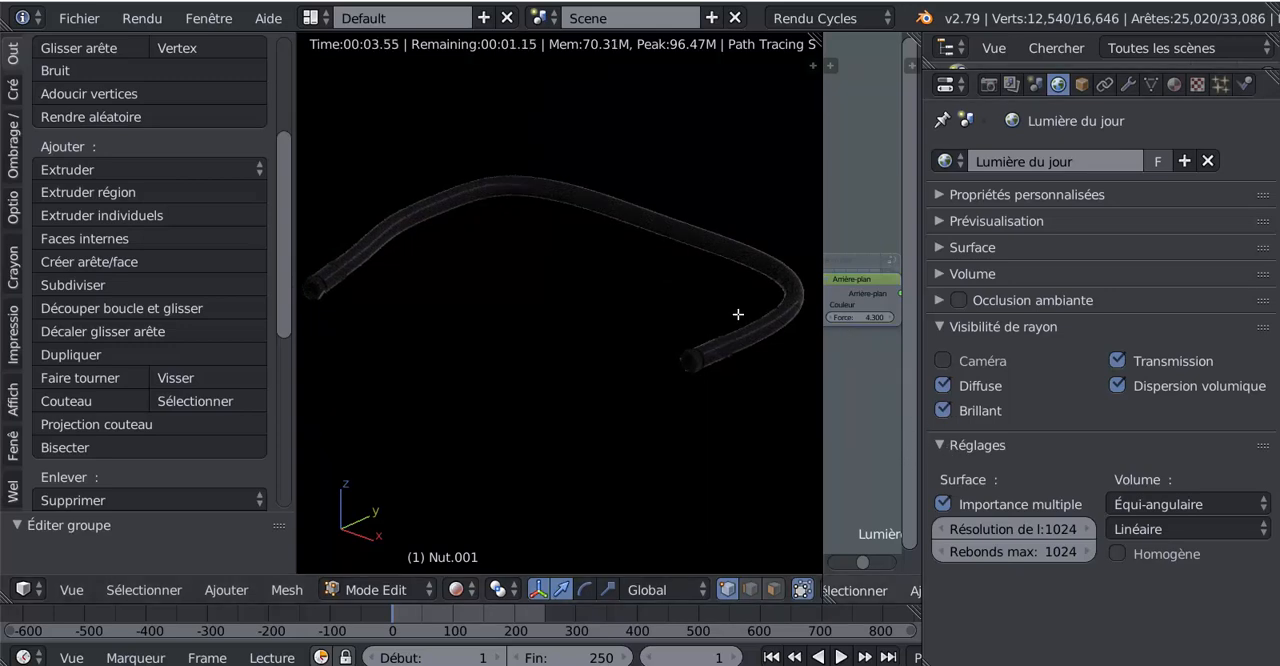
Step: Switch the 3D view to solid shading and invert the mesh selection so that both end fittings are selected
left_click(1174, 84)
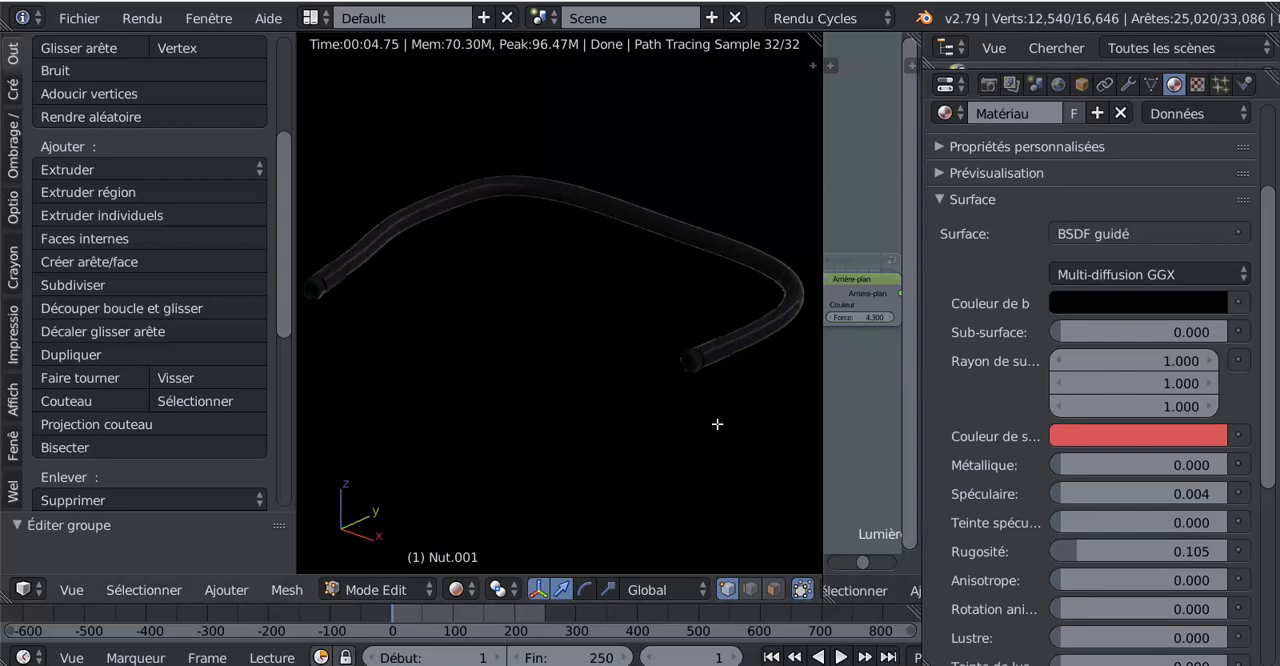
left_click(460, 589)
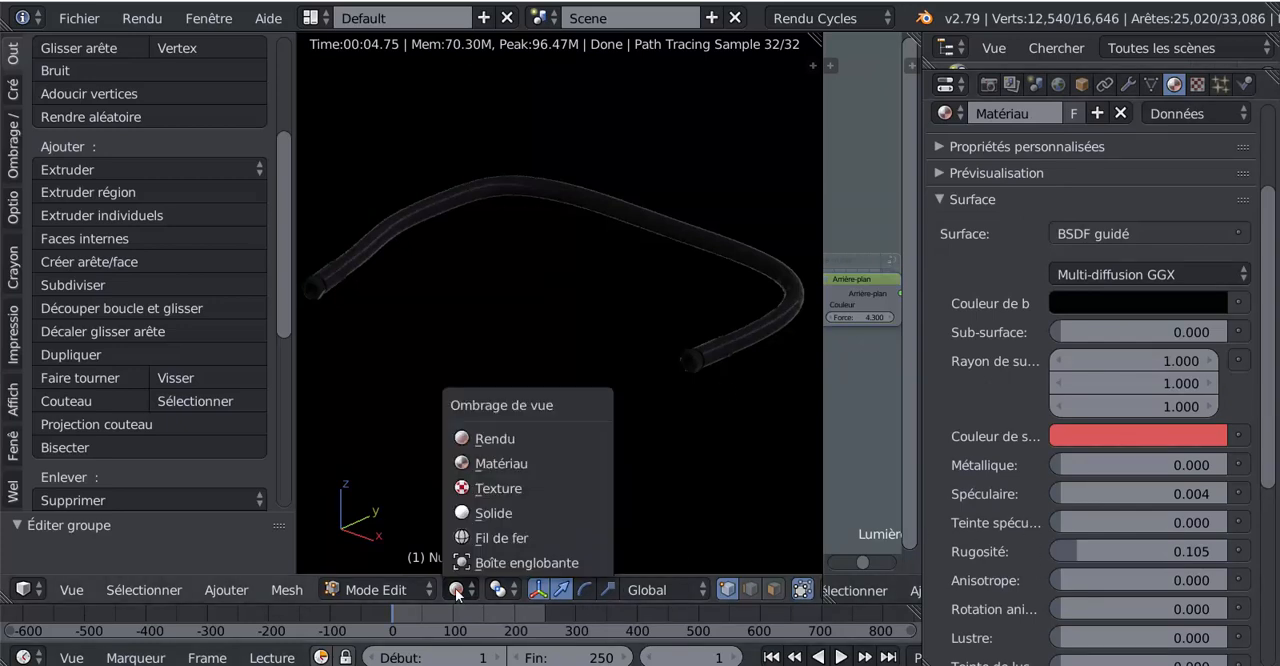
left_click(510, 510)
scroll(664, 476, "up", 3)
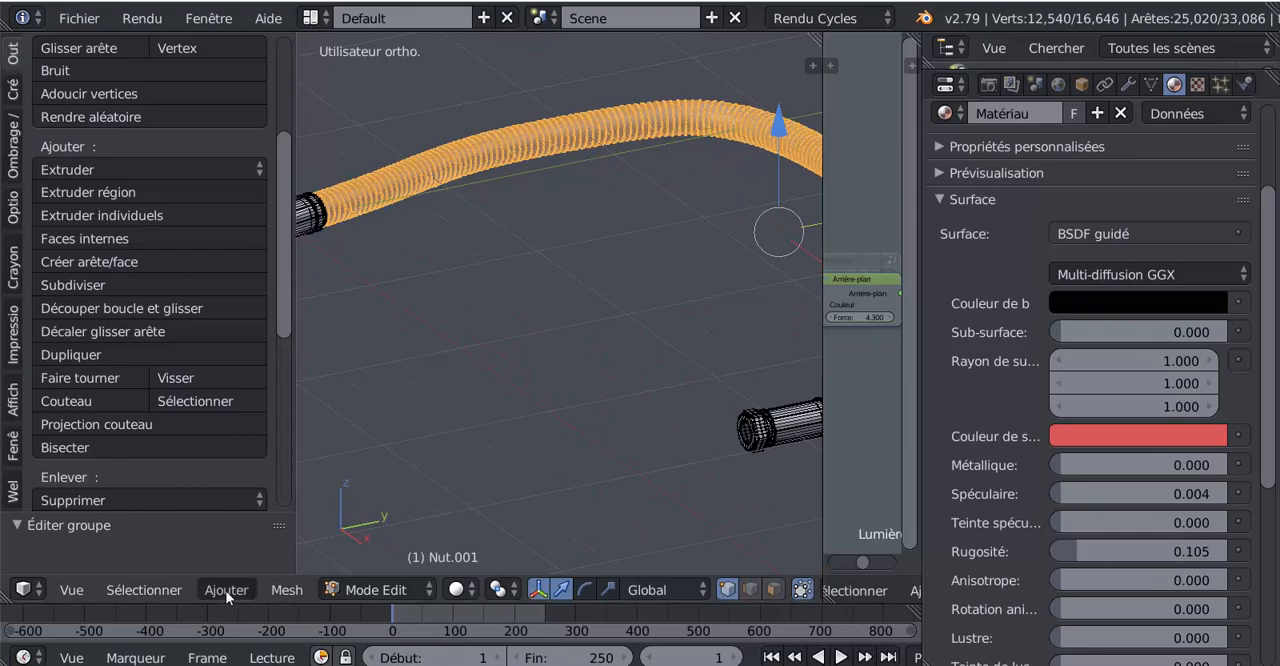
left_click(150, 589)
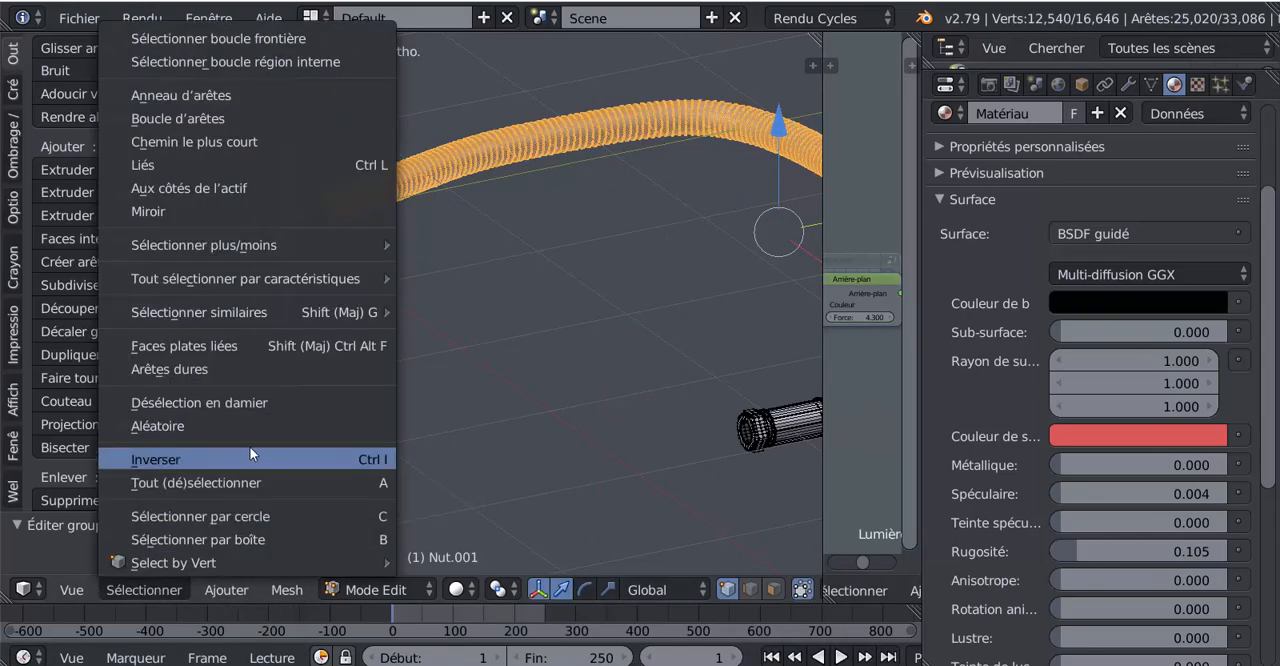
left_click(150, 460)
scroll(560, 430, "down", 2)
scroll(1221, 140, "up", 2)
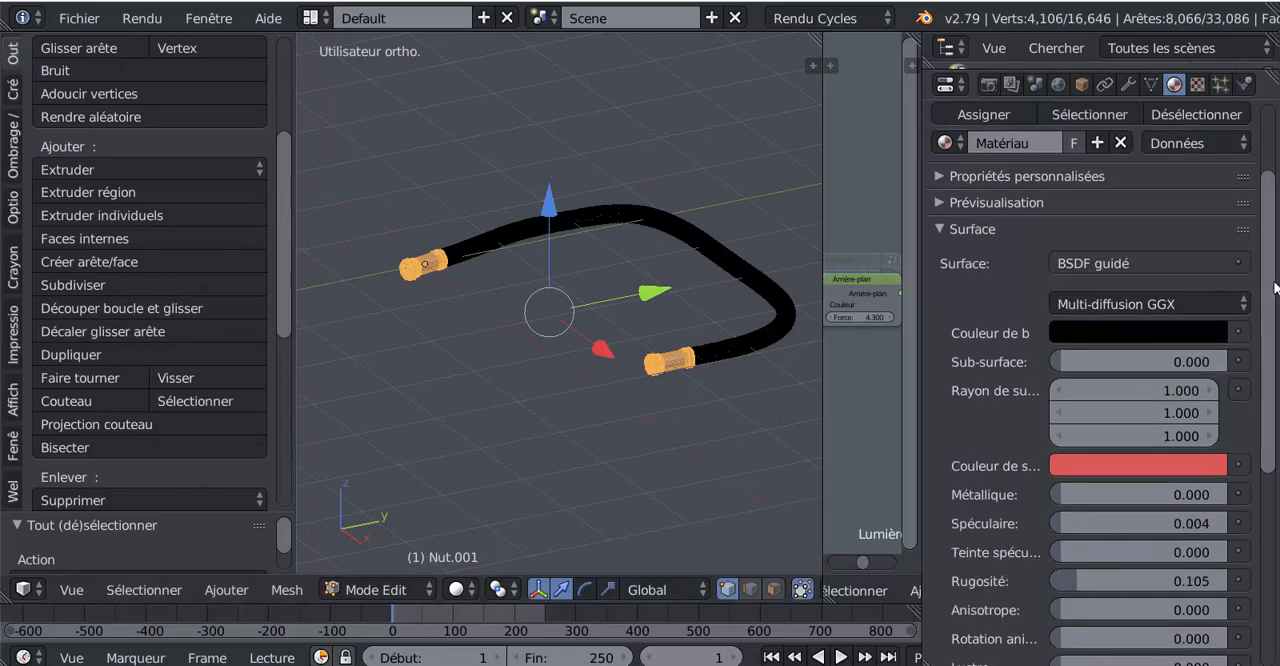
Step: Add a second material slot to the hose object and create a new material using the BSDF guidé surface shader
scroll(1246, 168, "up", 2)
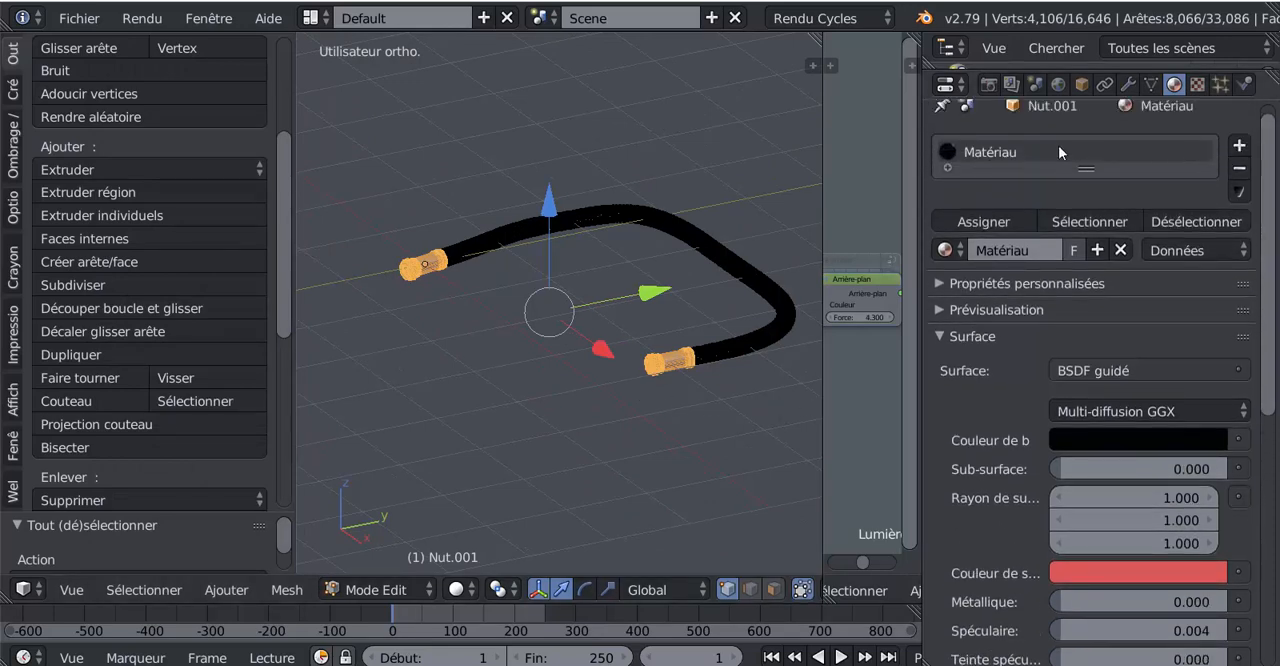
left_click(1240, 146)
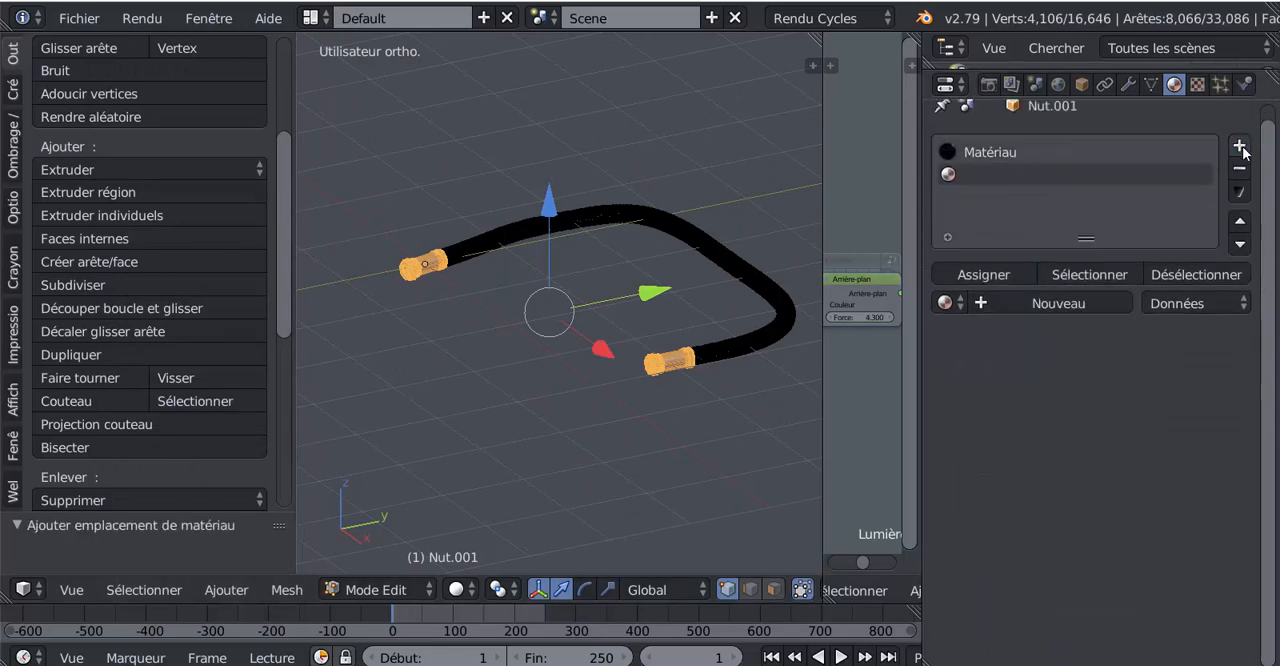
left_click(1075, 302)
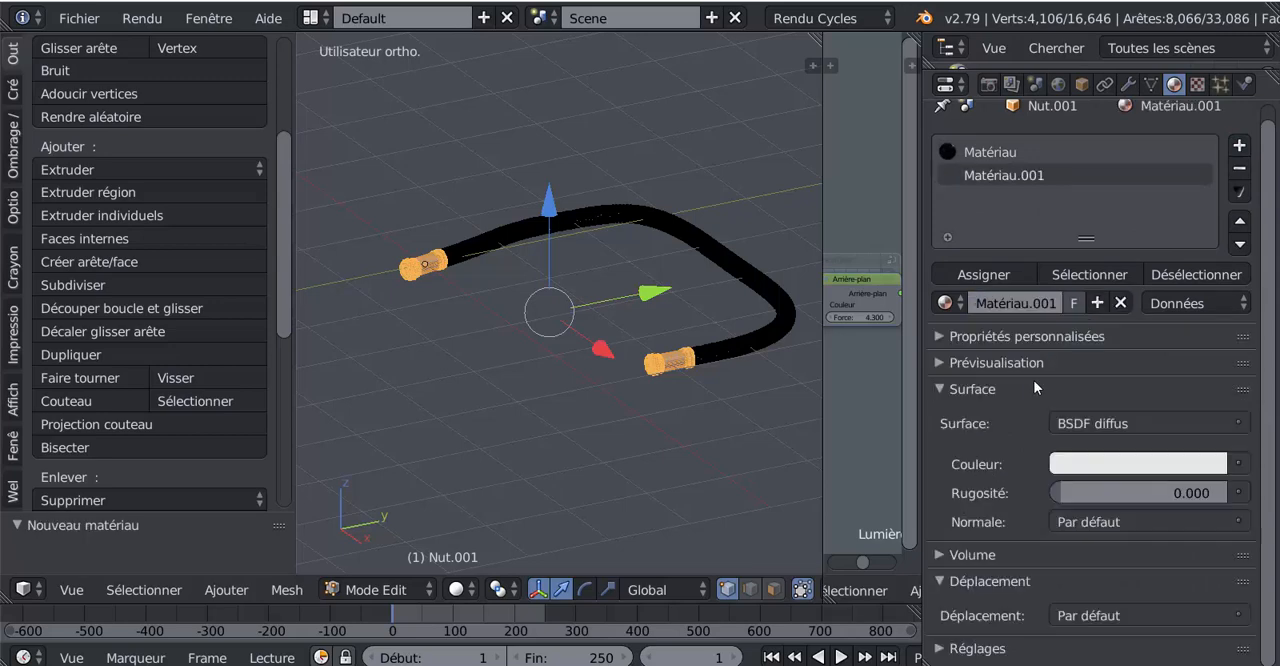
left_click(1132, 421)
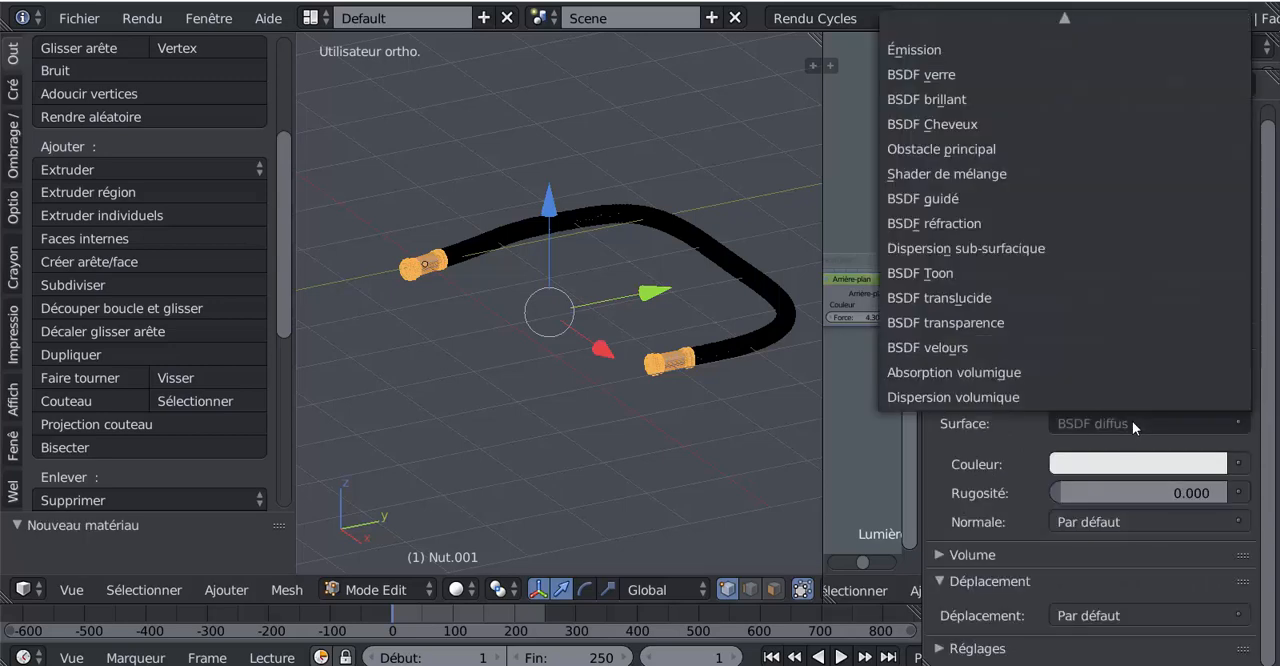
left_click(958, 199)
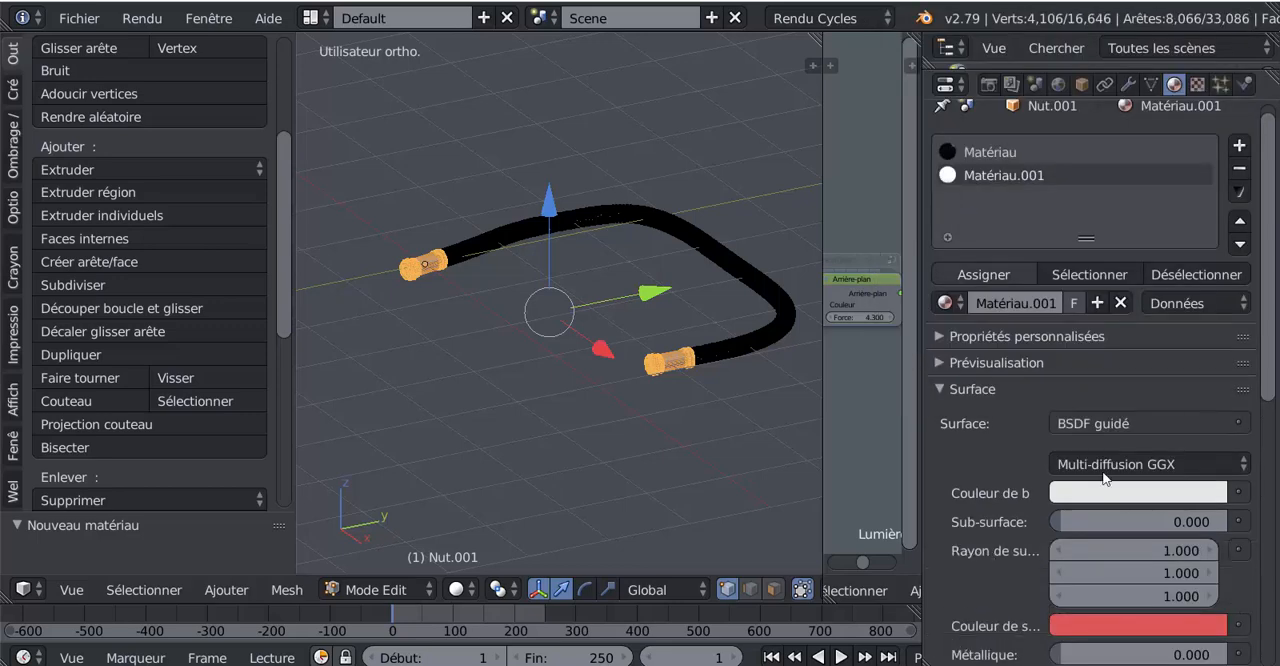
Step: Switch the 3D view to rendered shading and assign Matériau.001 to the selected end fittings
scroll(1138, 447, "down", 3)
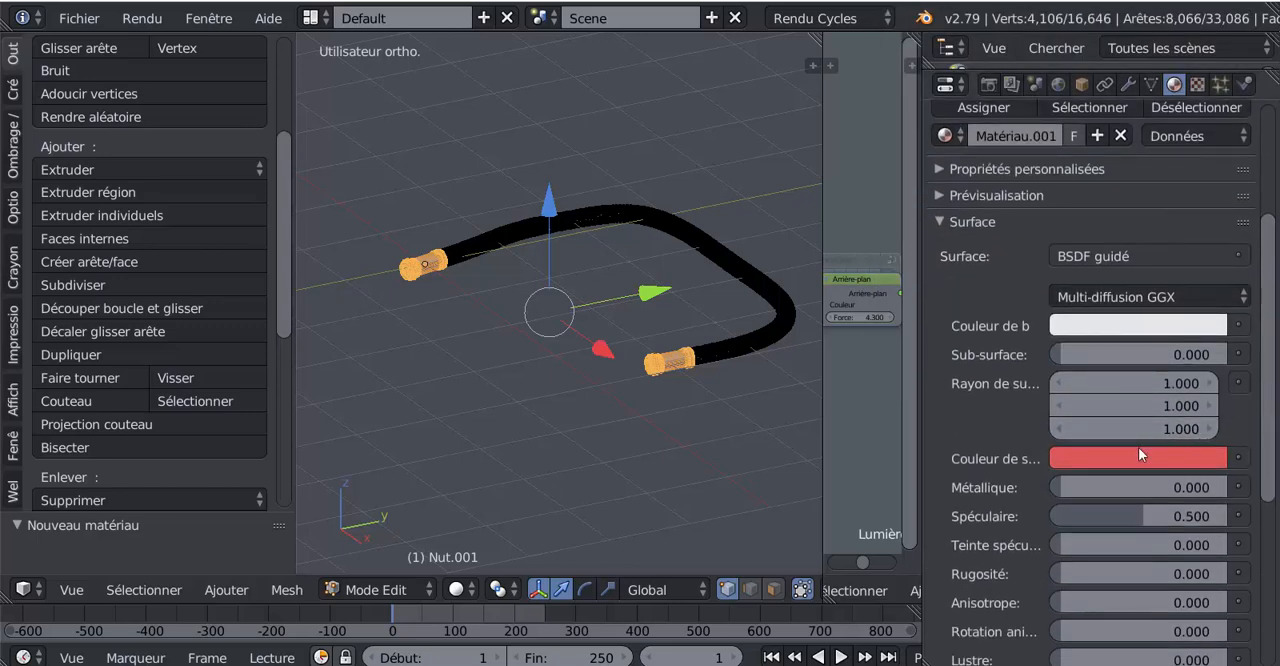
scroll(1138, 447, "down", 3)
left_click(455, 590)
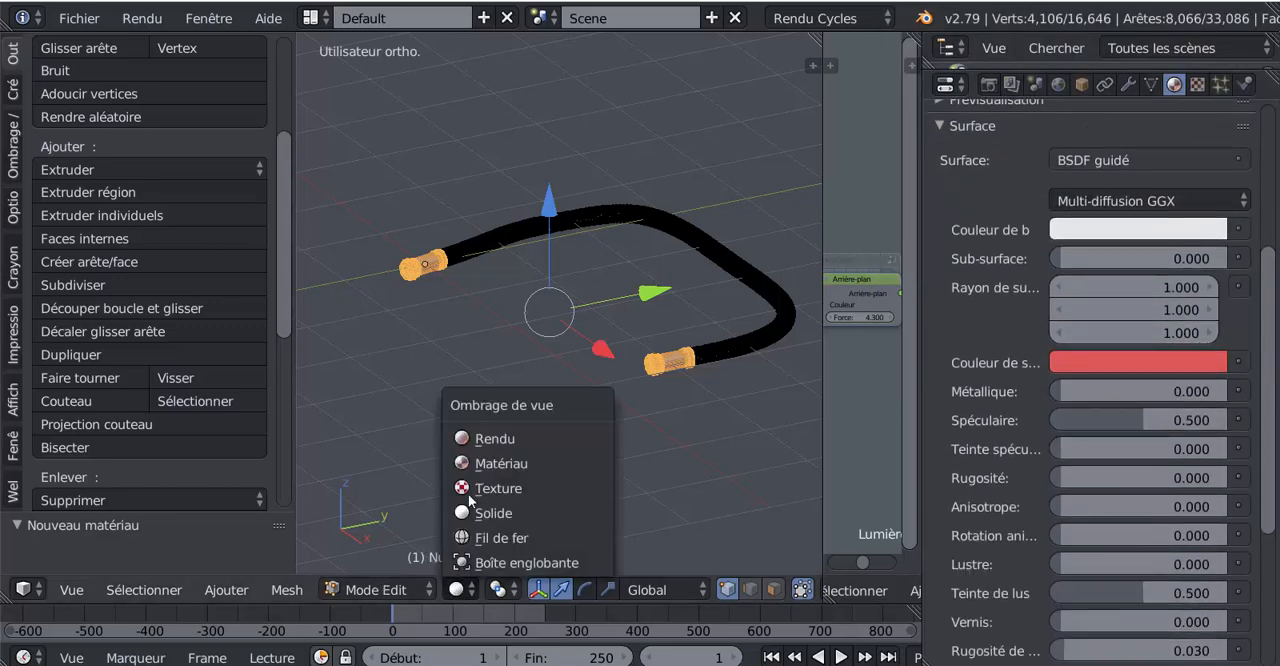
left_click(481, 438)
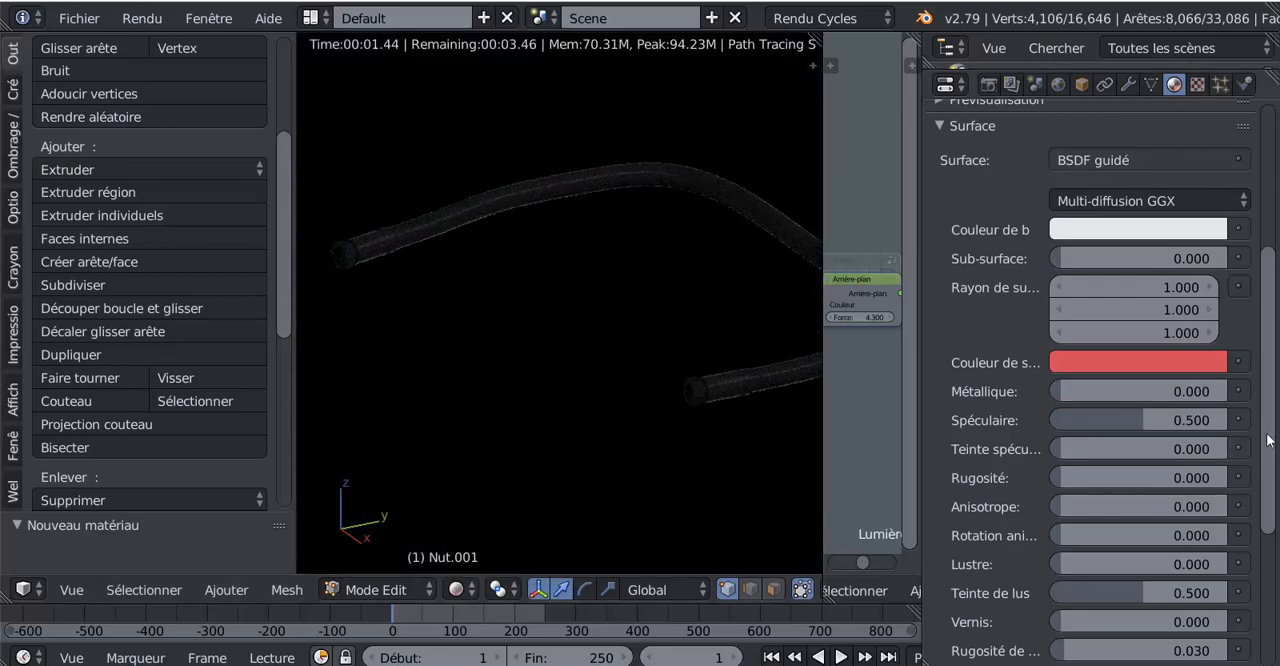
scroll(1272, 411, "up", 4)
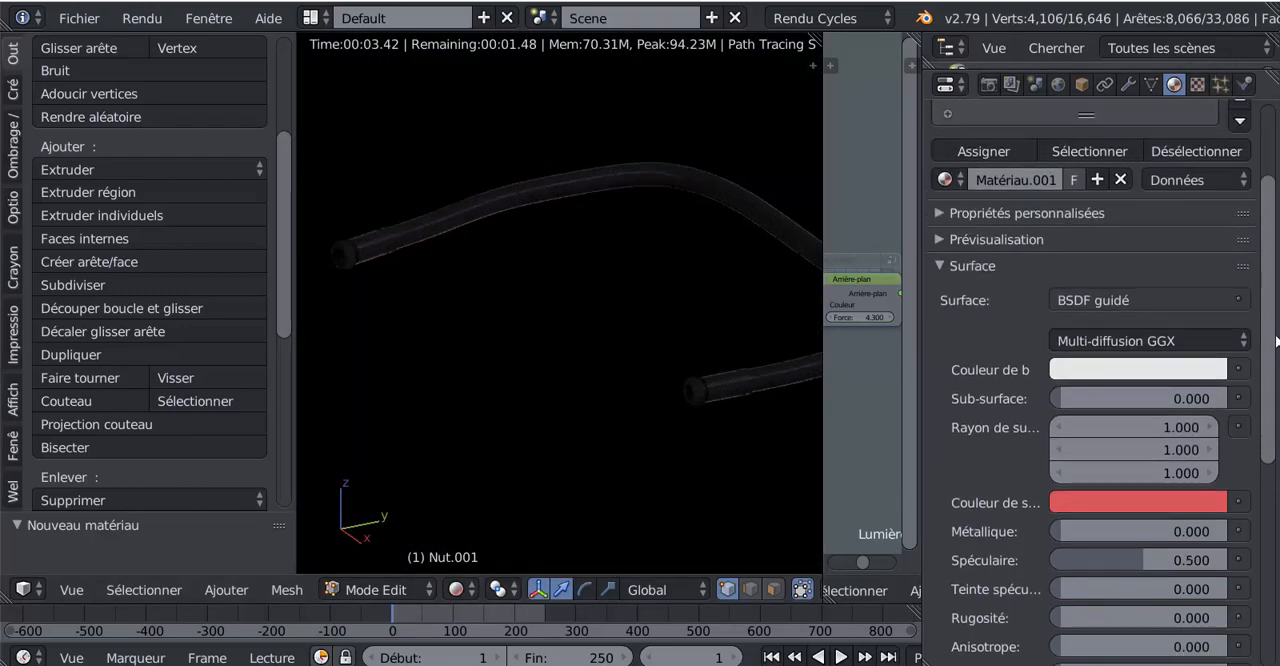
left_click(969, 154)
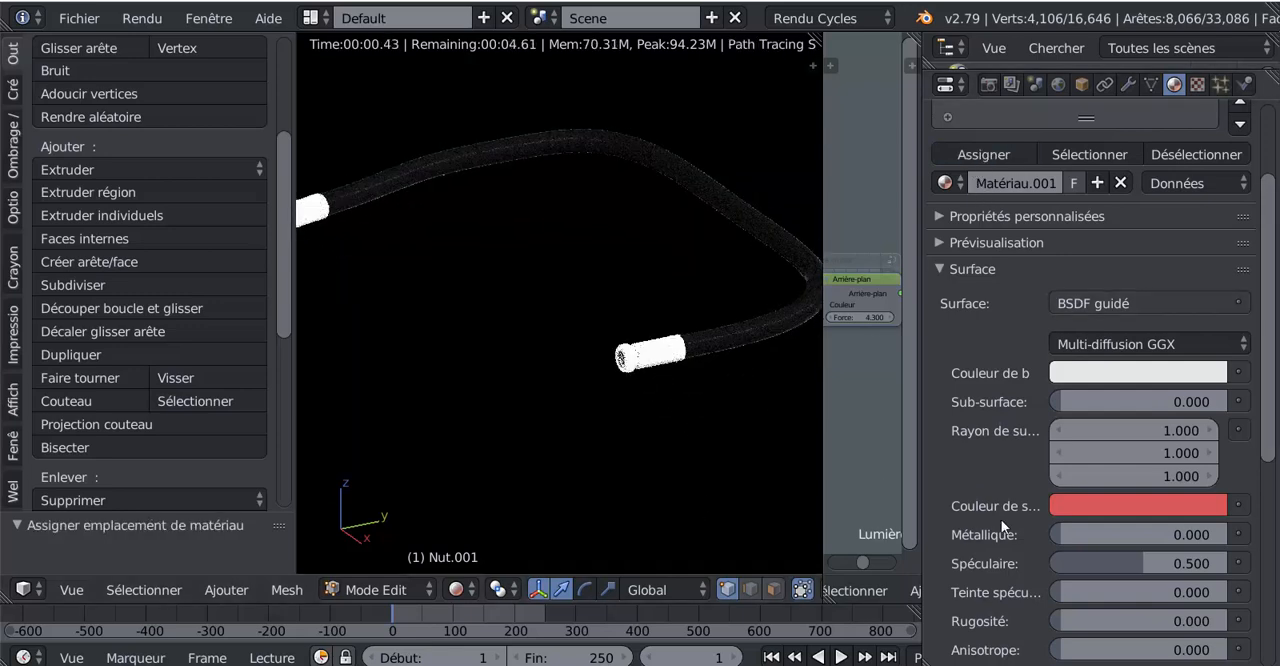
Step: Set the fittings material's specular value to 0.013 and its metallic value to 0.912
scroll(1005, 525, "up", 5)
scroll(1015, 530, "down", 6)
left_click_drag(1067, 472, 1063, 499)
scroll(714, 446, "up", 4)
scroll(563, 369, "up", 5)
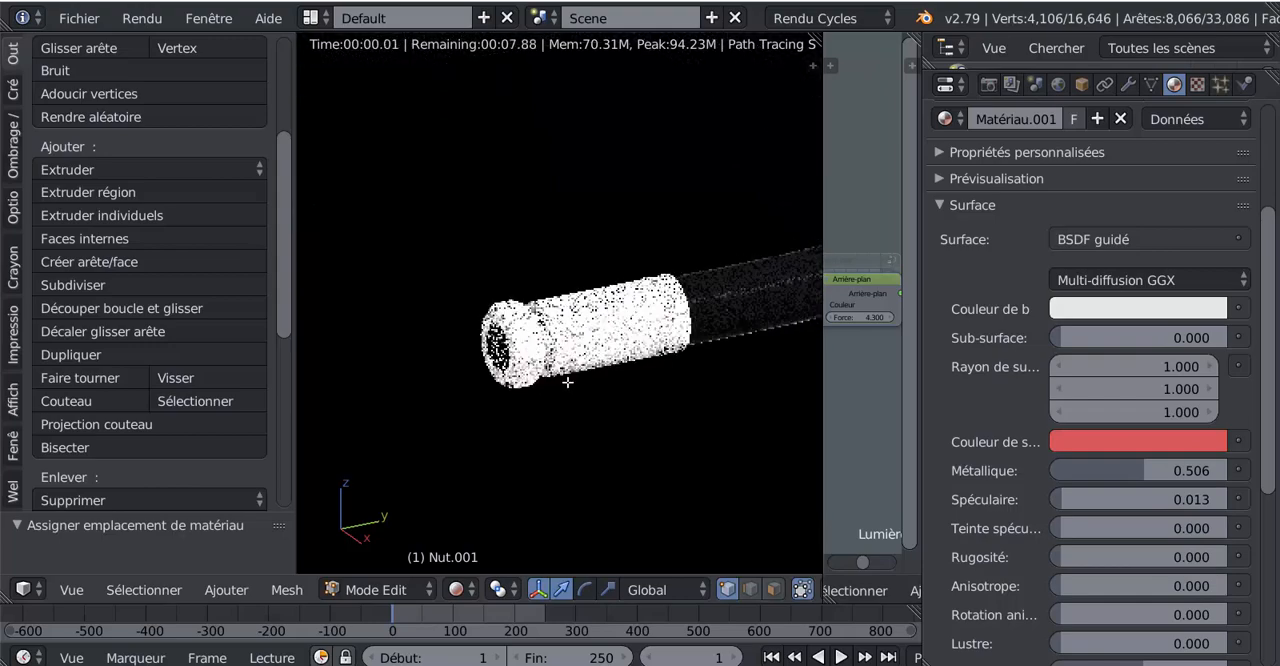
left_click_drag(1140, 470, 1210, 470)
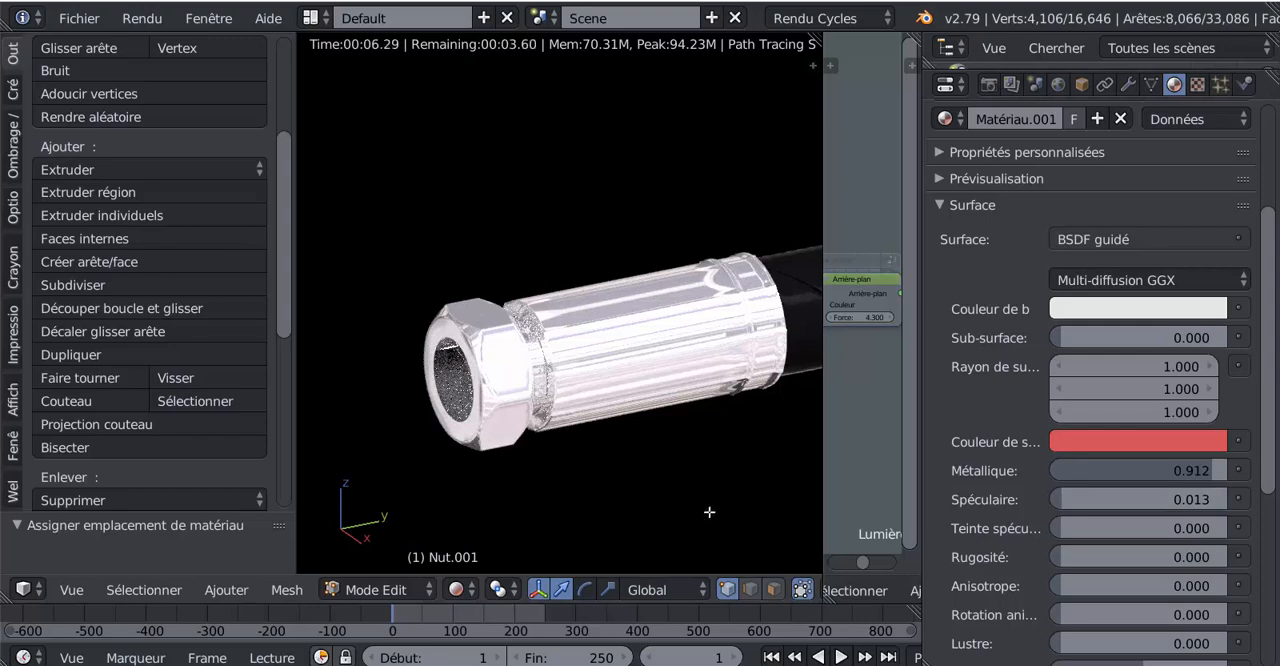
Step: Reduce the fittings material's sheen tint to 0
middle_click_drag(646, 482, 656, 482)
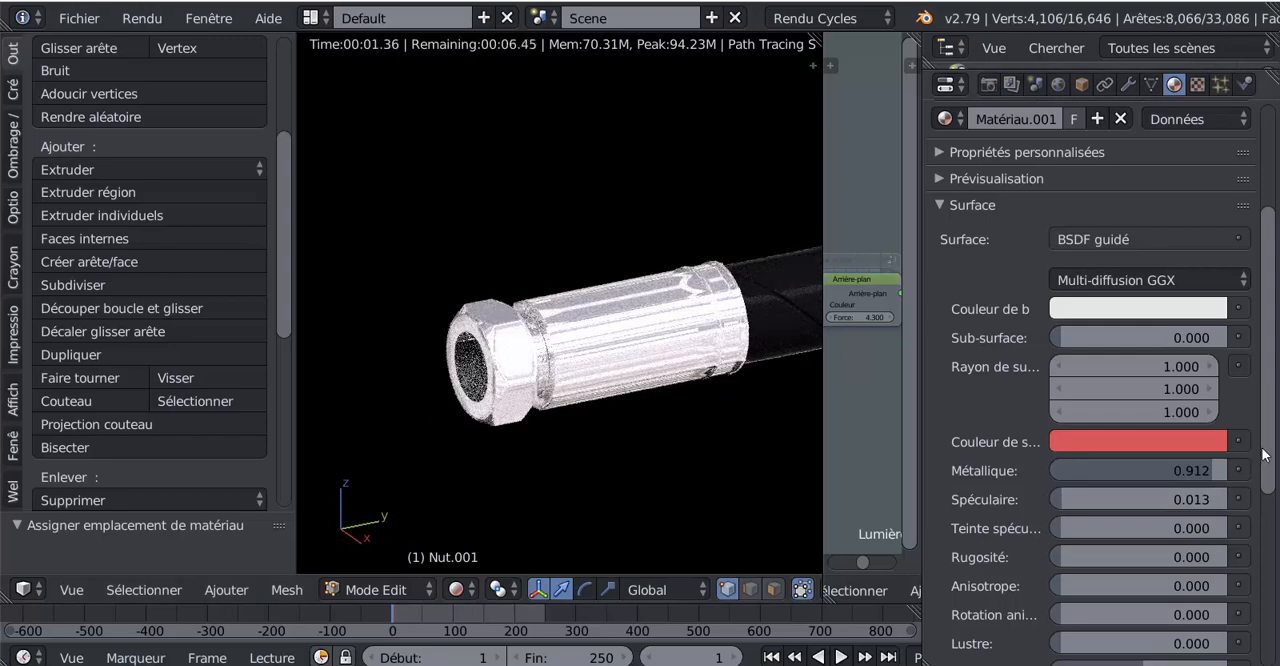
left_click_drag(1273, 484, 1273, 524)
left_click_drag(1122, 593, 1034, 593)
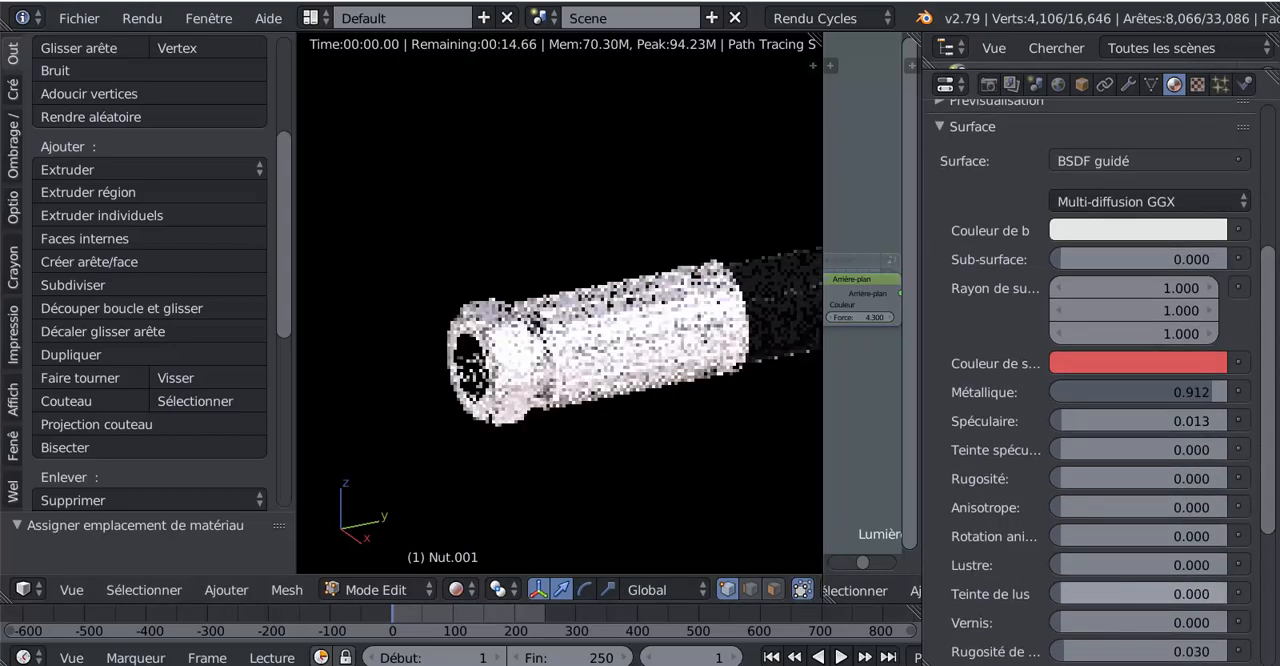
Step: Set the fittings material's roughness to 0.053 and its metallic value to 0.983
scroll(1056, 551, "up", 1)
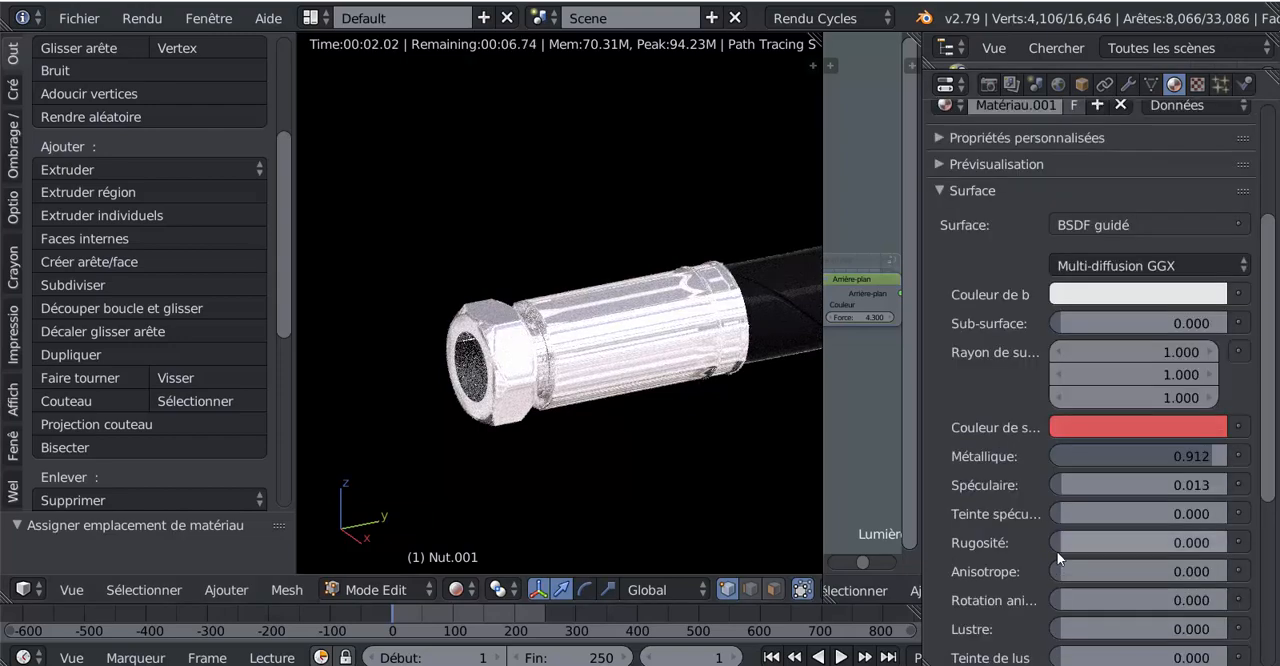
scroll(1057, 551, "down", 1)
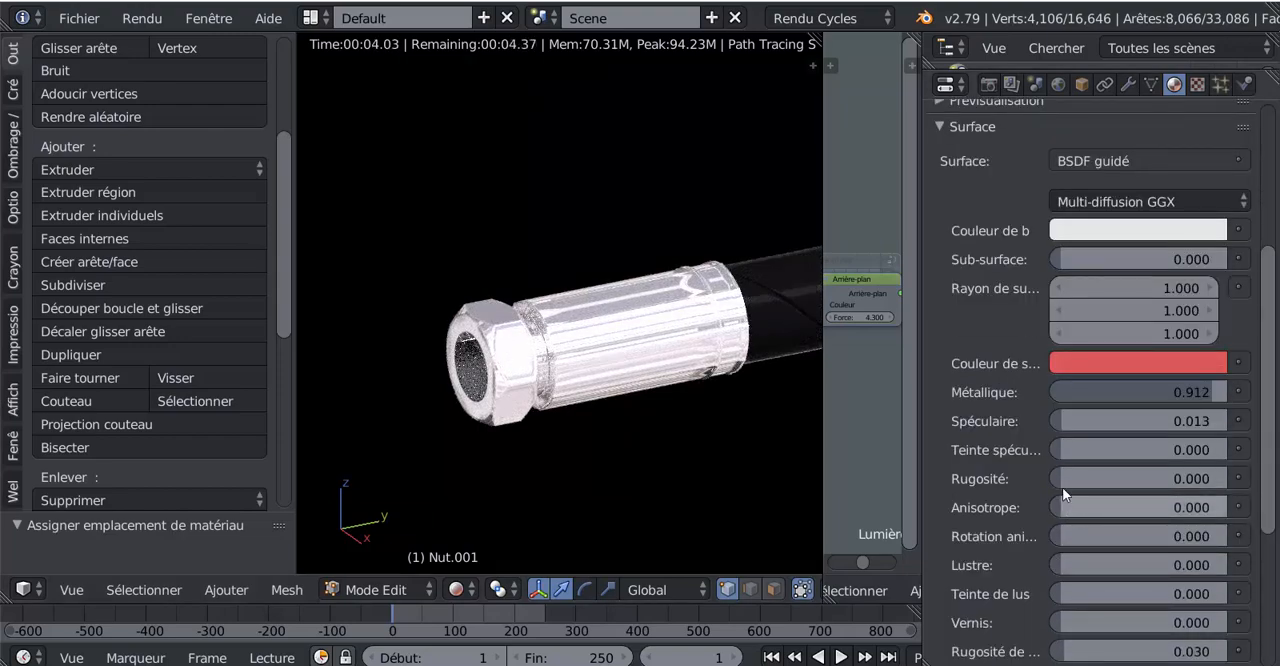
left_click_drag(1060, 481, 1067, 481)
left_click_drag(1213, 391, 1224, 391)
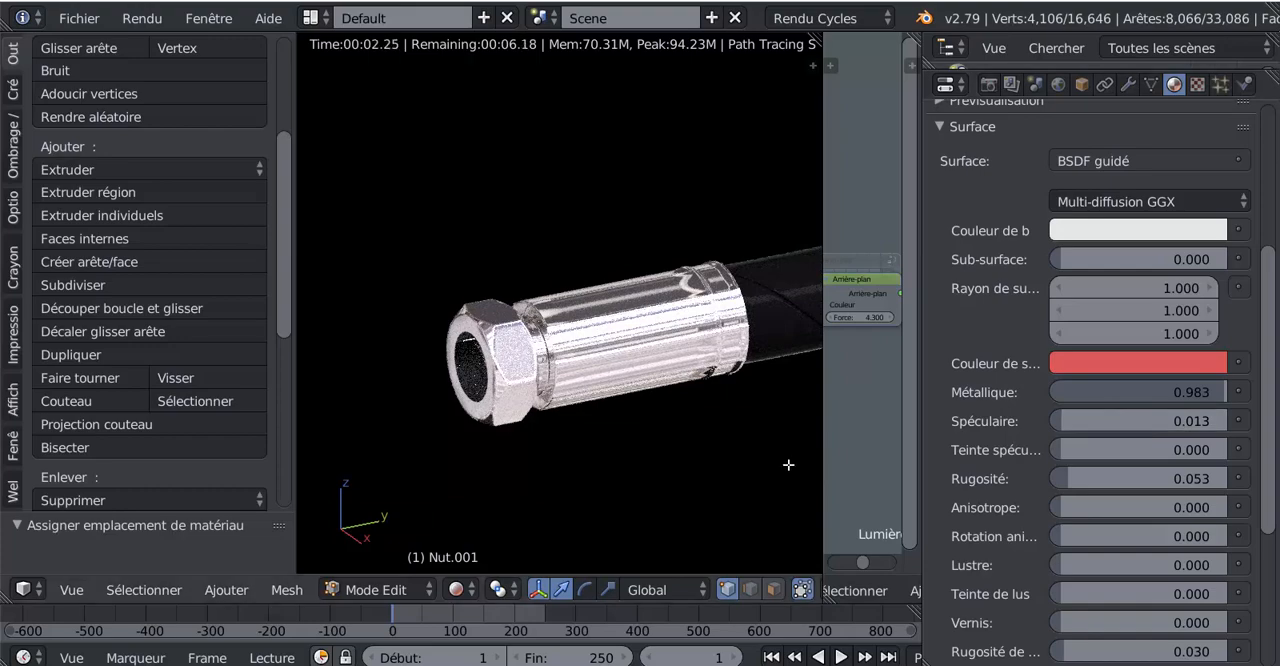
Step: Widen the 3D view over the node editor so that it shows more of the whole rendered hose
scroll(711, 467, "down", 4)
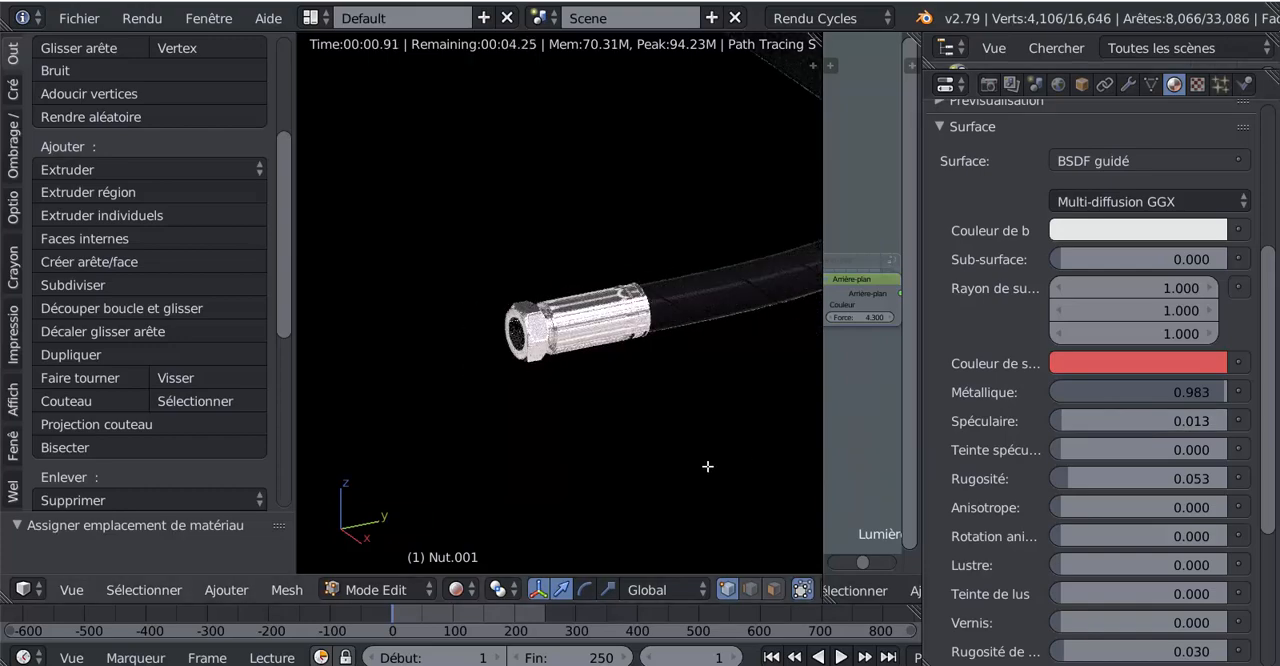
scroll(707, 466, "down", 3)
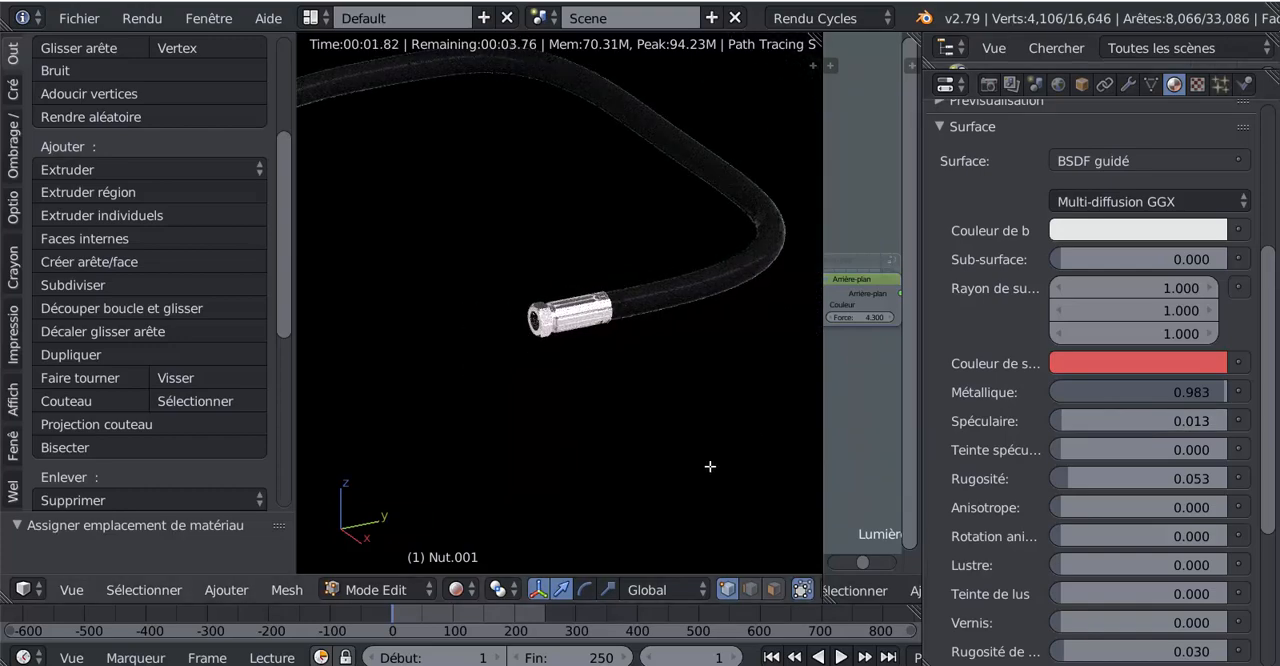
scroll(706, 475, "down", 3)
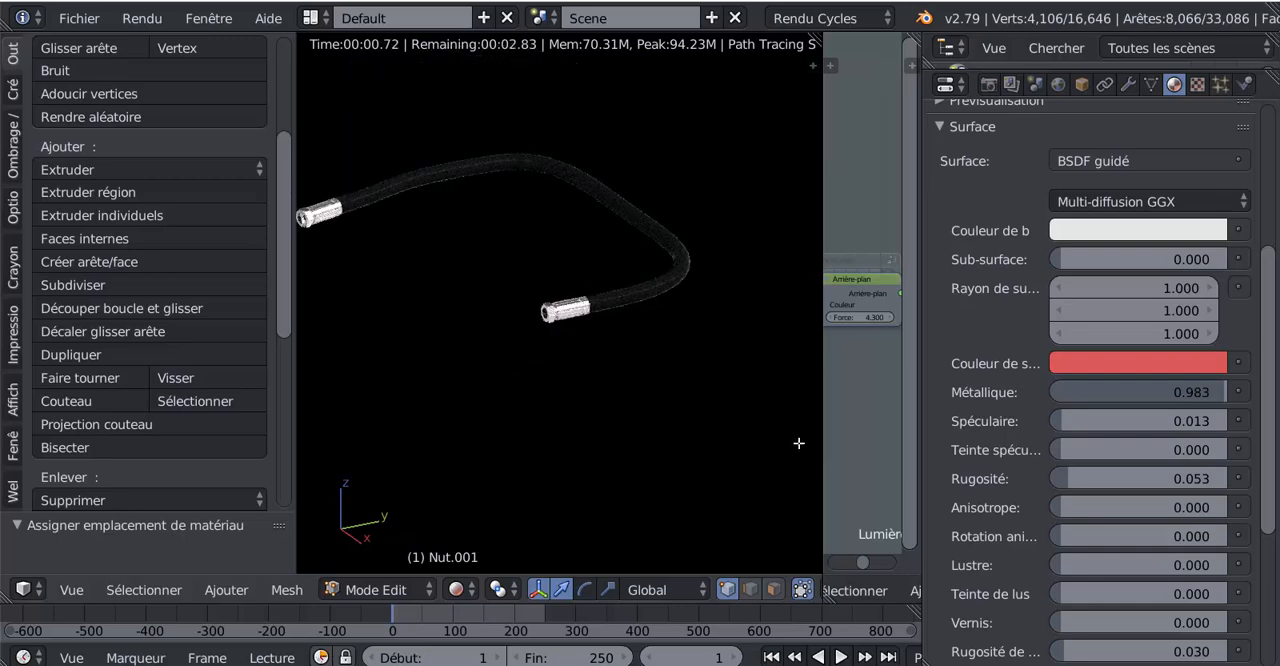
left_click_drag(822, 434, 1069, 225)
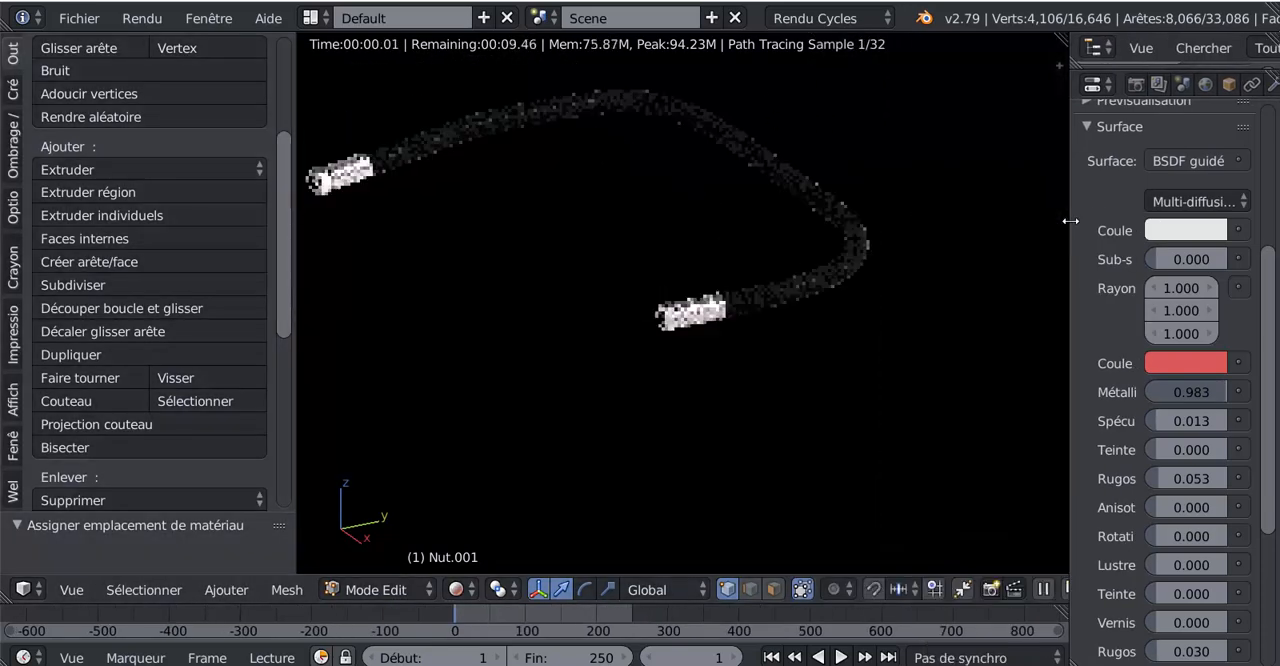
Step: Examine the rendered hose and its metal fittings, ending in the top view
middle_click_drag(783, 340, 851, 403)
scroll(856, 403, "up", 5)
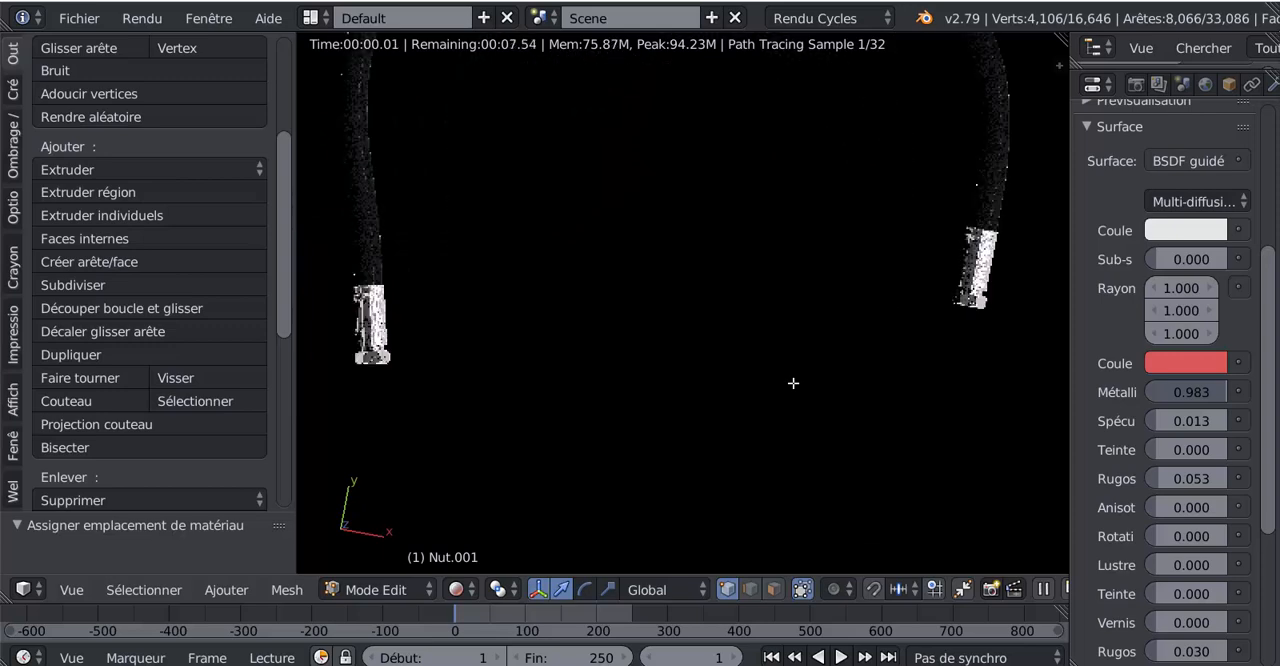
scroll(791, 380, "down", 3)
middle_click_drag(808, 462, 813, 467, "shift")
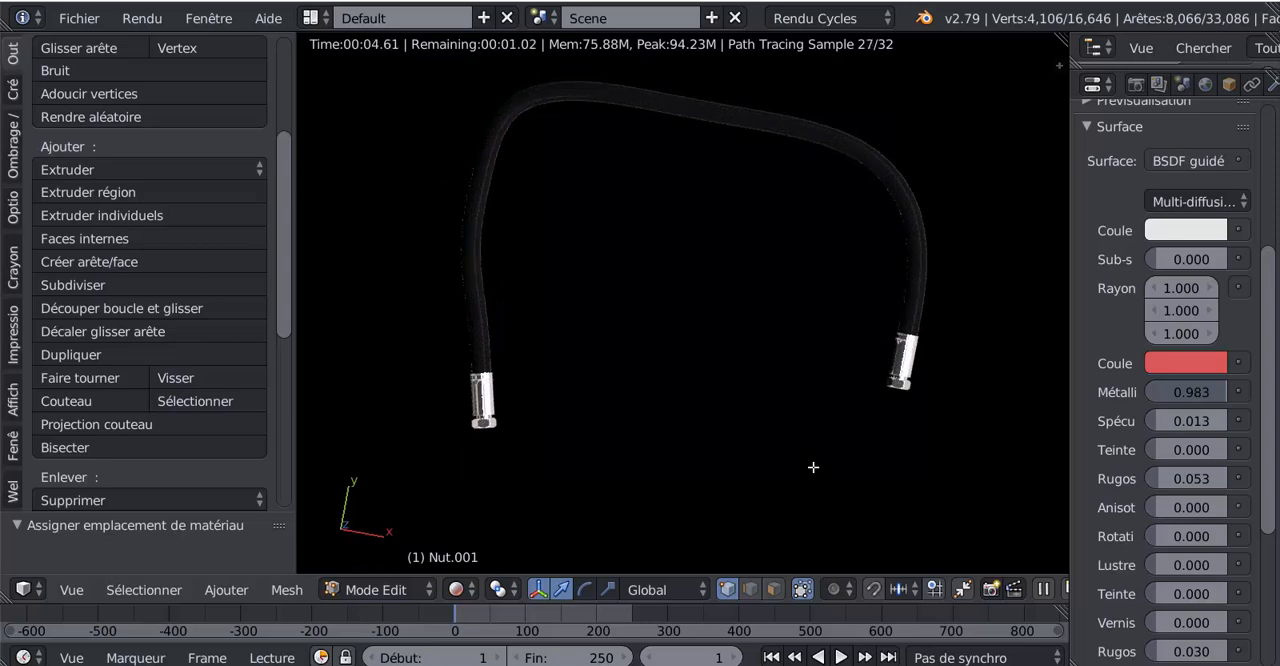
key("KP_7")
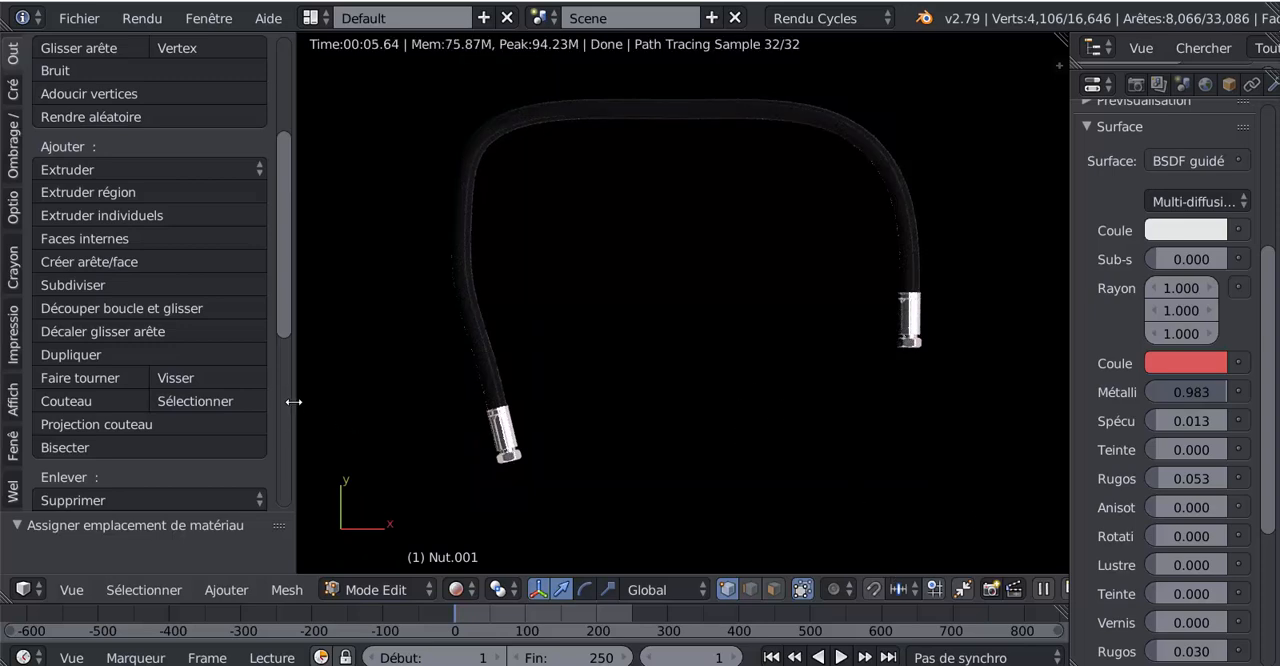
Step: Narrow the tool shelf and the properties editor to enlarge the rendered view, and place the 3D cursor in the empty space below the hose
left_click_drag(285, 401, 189, 401)
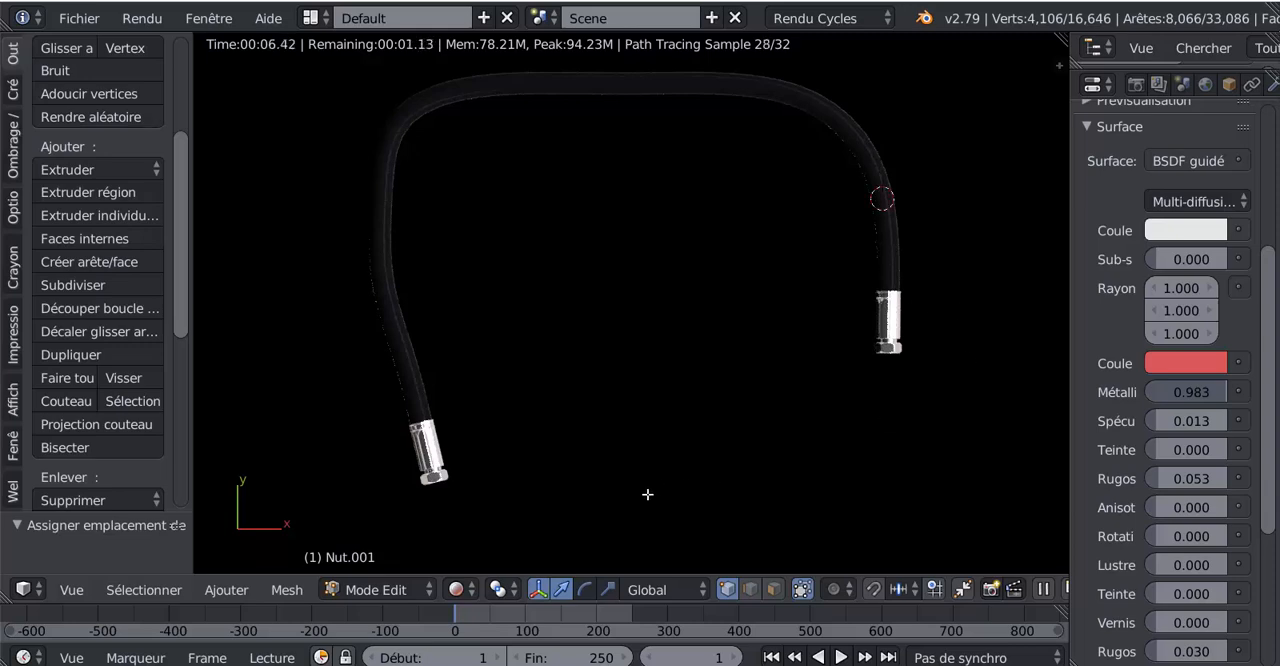
left_click(685, 509)
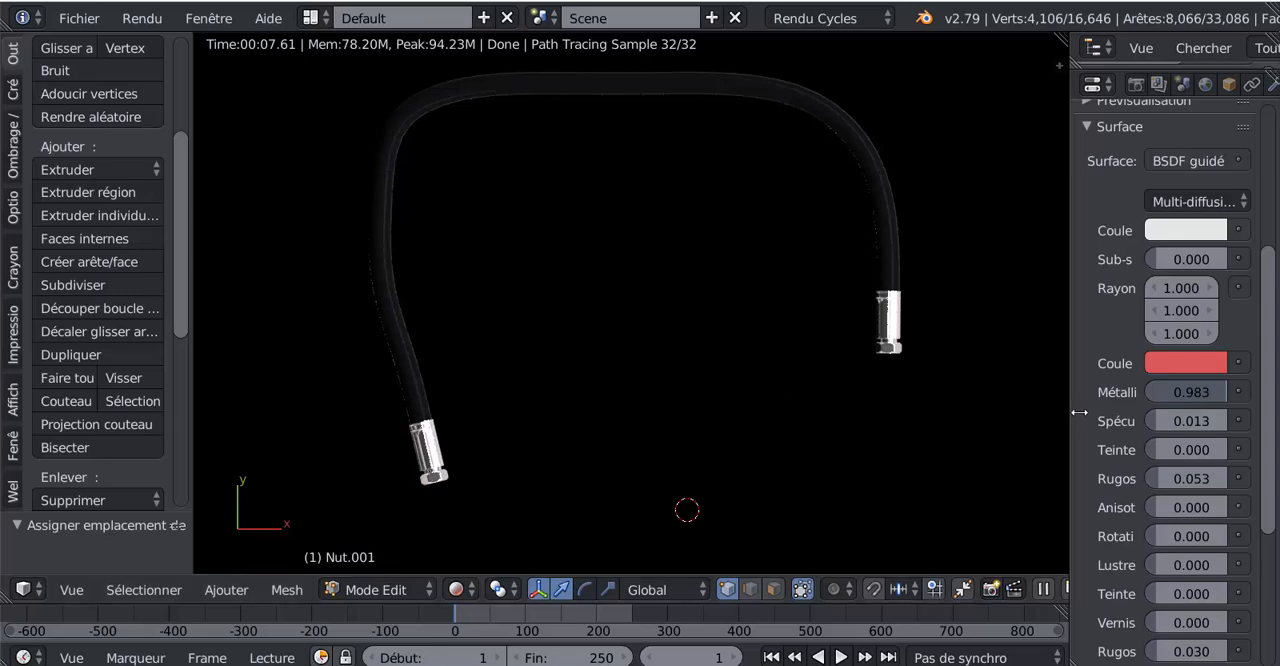
left_click_drag(1079, 412, 1106, 414)
middle_click_drag(937, 457, 860, 331)
middle_click_drag(766, 403, 715, 411)
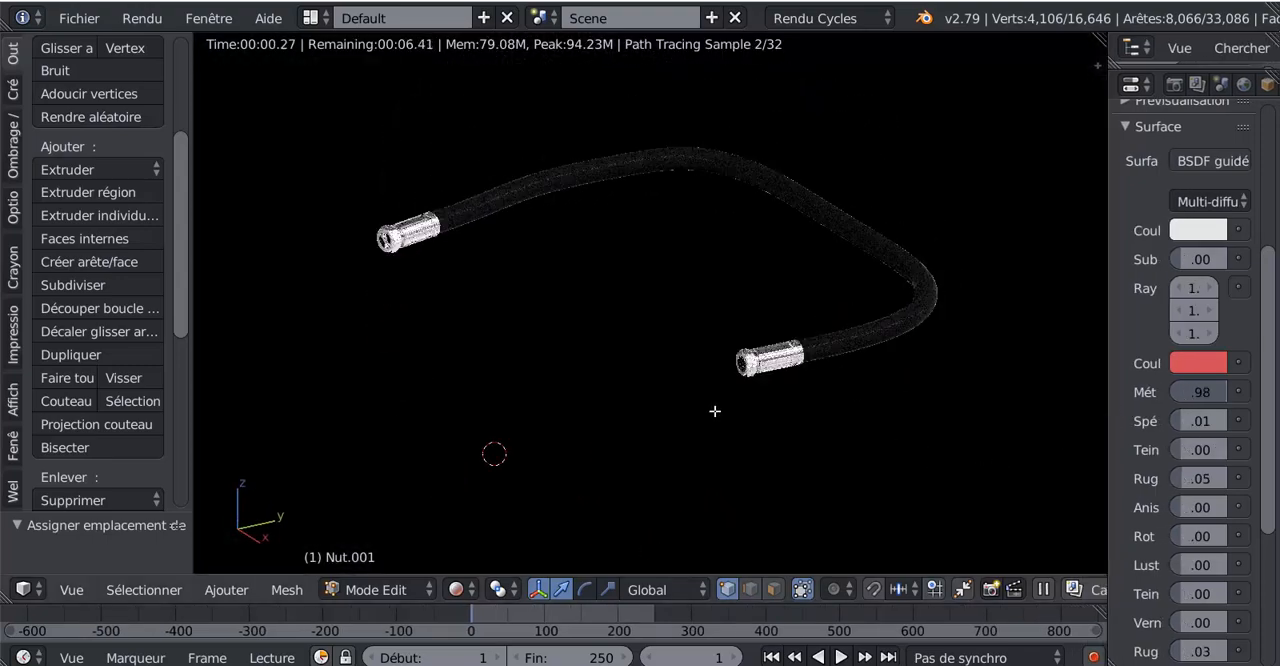
scroll(729, 446, "up", 2)
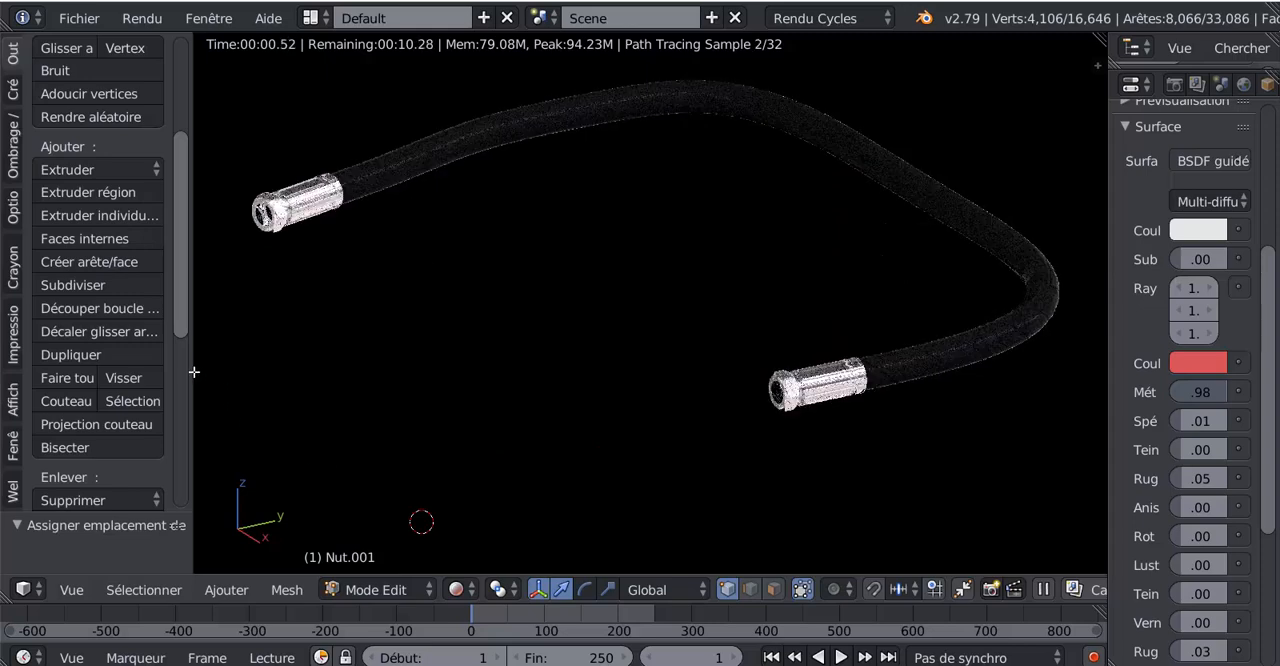
left_click_drag(192, 372, 120, 372)
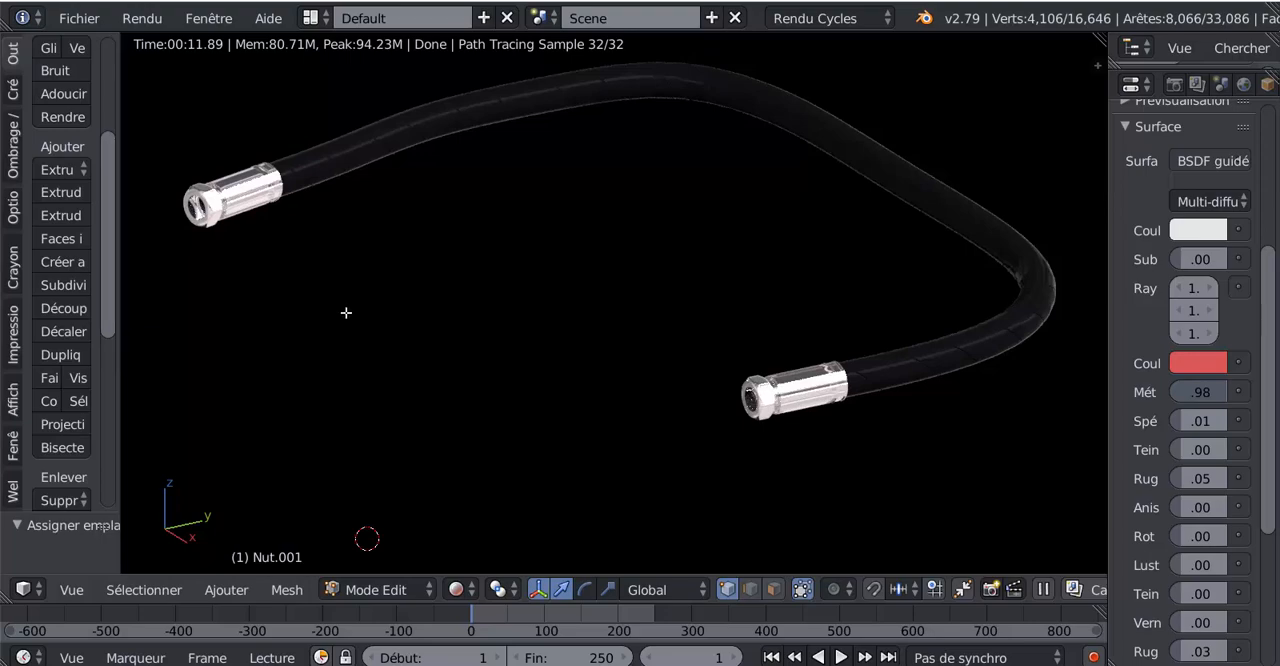
middle_click_drag(432, 318, 660, 386)
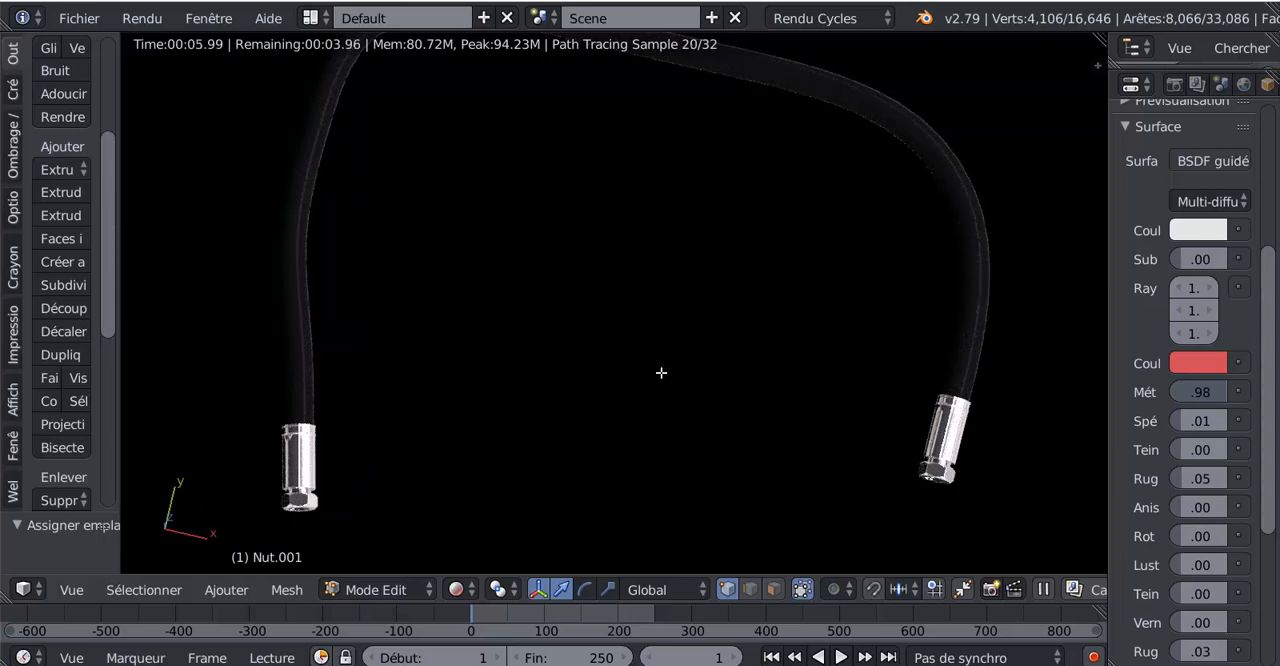
Step: Examine the whole rendered hose from above and from a lower angle that shows the open ends of the fittings
scroll(689, 331, "down", 1)
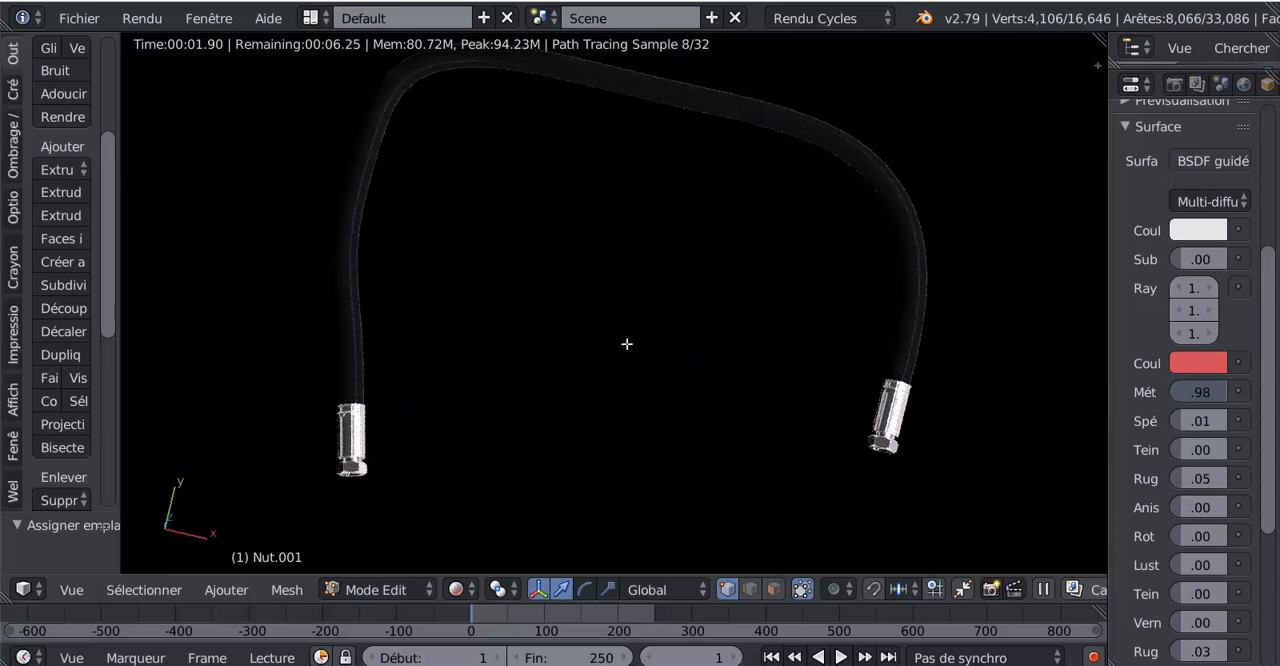
middle_click_drag(640, 331, 636, 353)
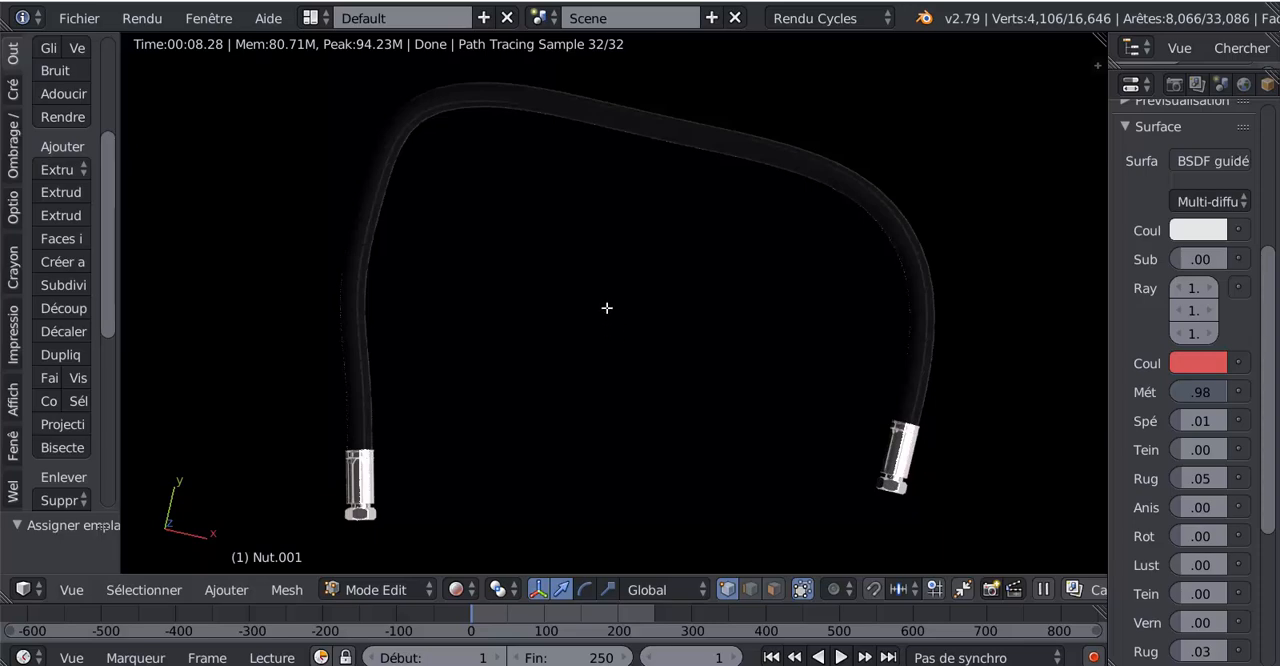
middle_click_drag(606, 306, 611, 240)
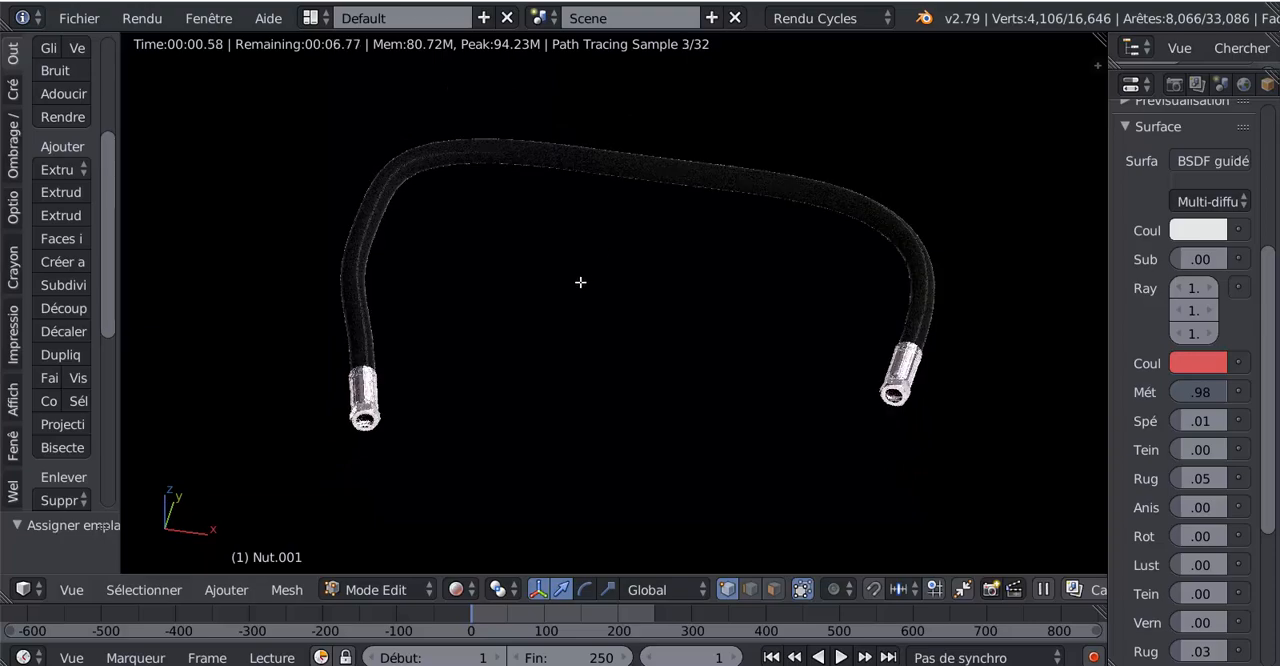
scroll(536, 310, "up", 2)
middle_click_drag(543, 309, 613, 306, "shift")
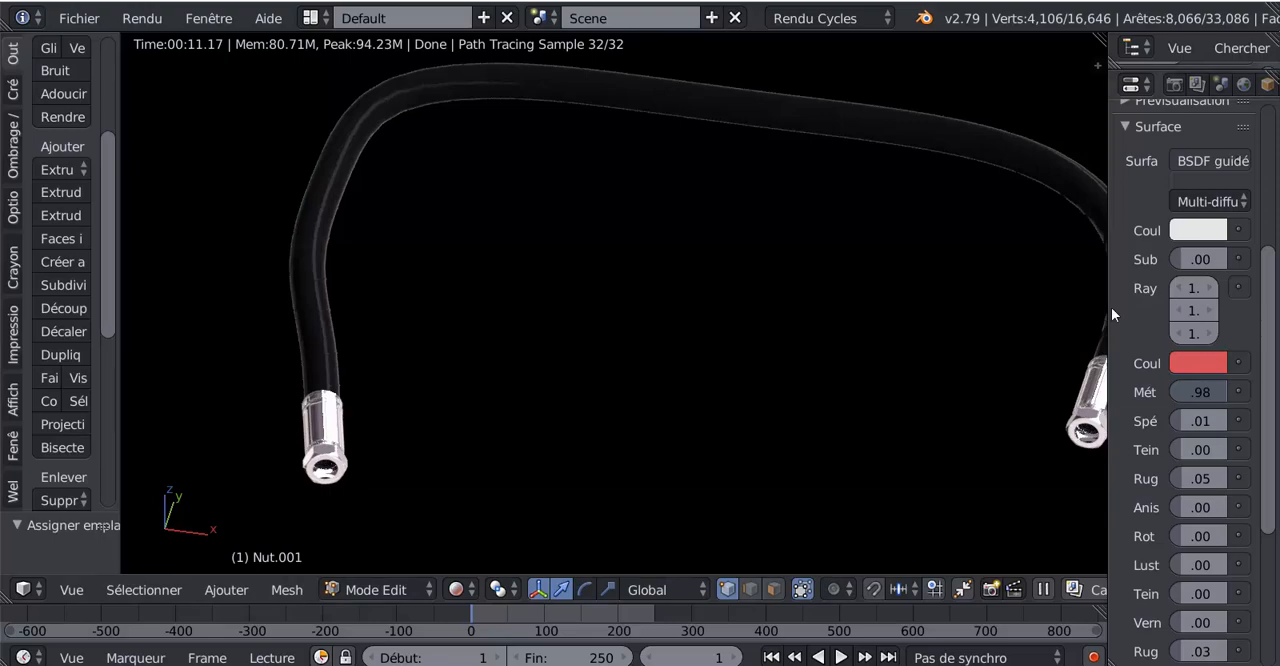
Step: Widen the properties editor, reframe the hose and set the fittings material's roughness to 0.635
left_click_drag(1108, 318, 967, 318)
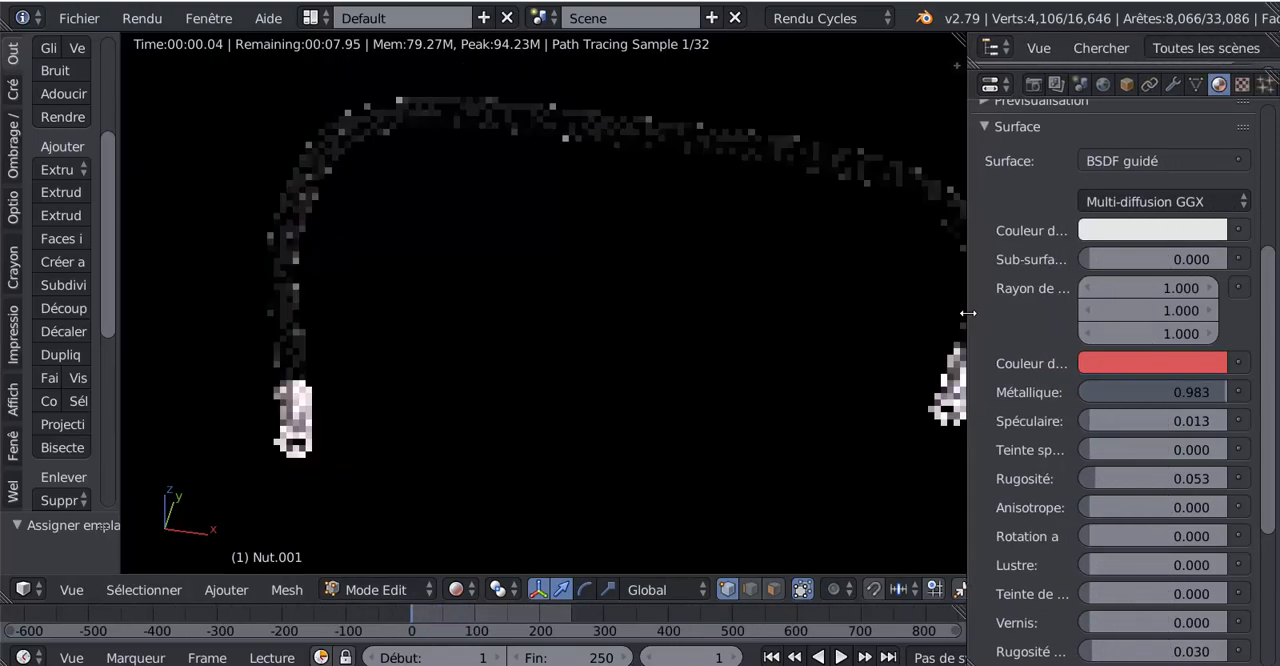
middle_click_drag(651, 406, 580, 412, "shift")
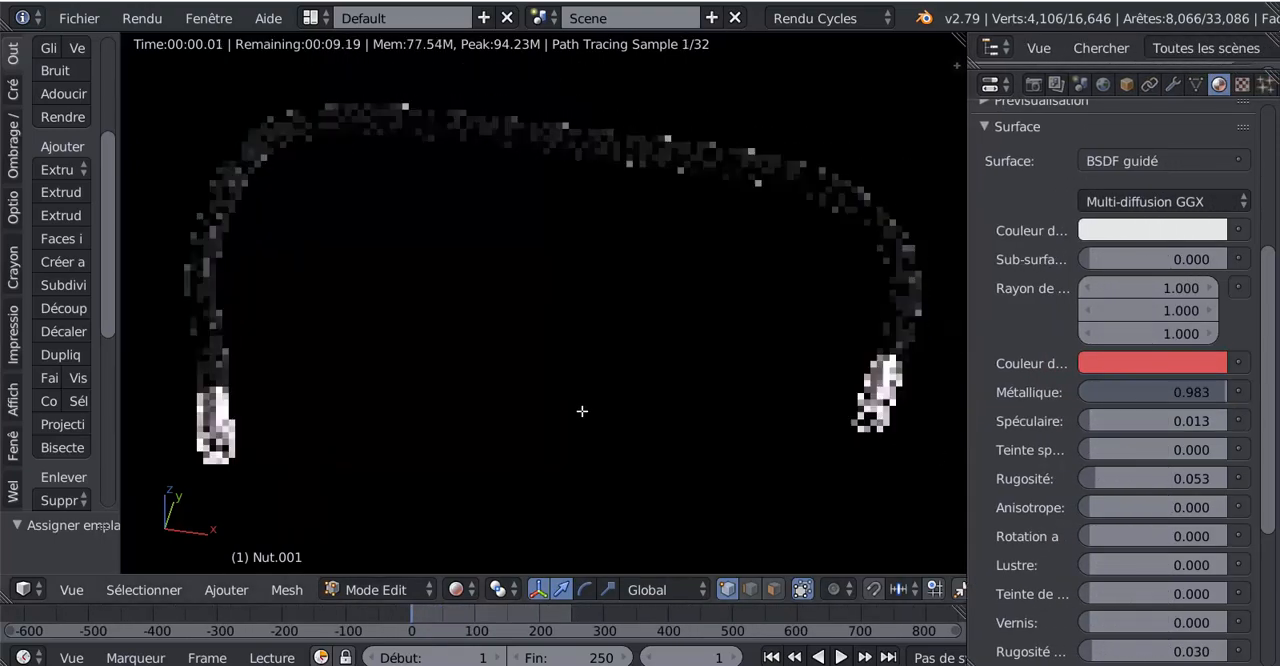
scroll(1274, 405, "down", 1)
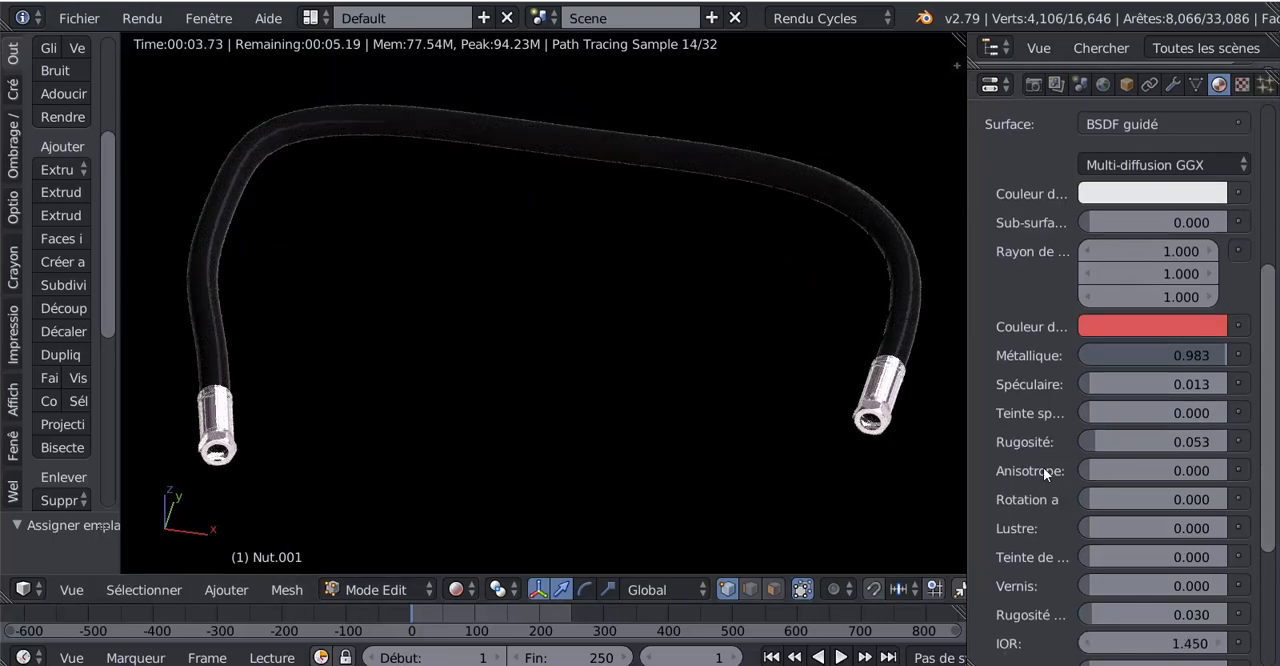
left_click_drag(1079, 441, 1173, 441)
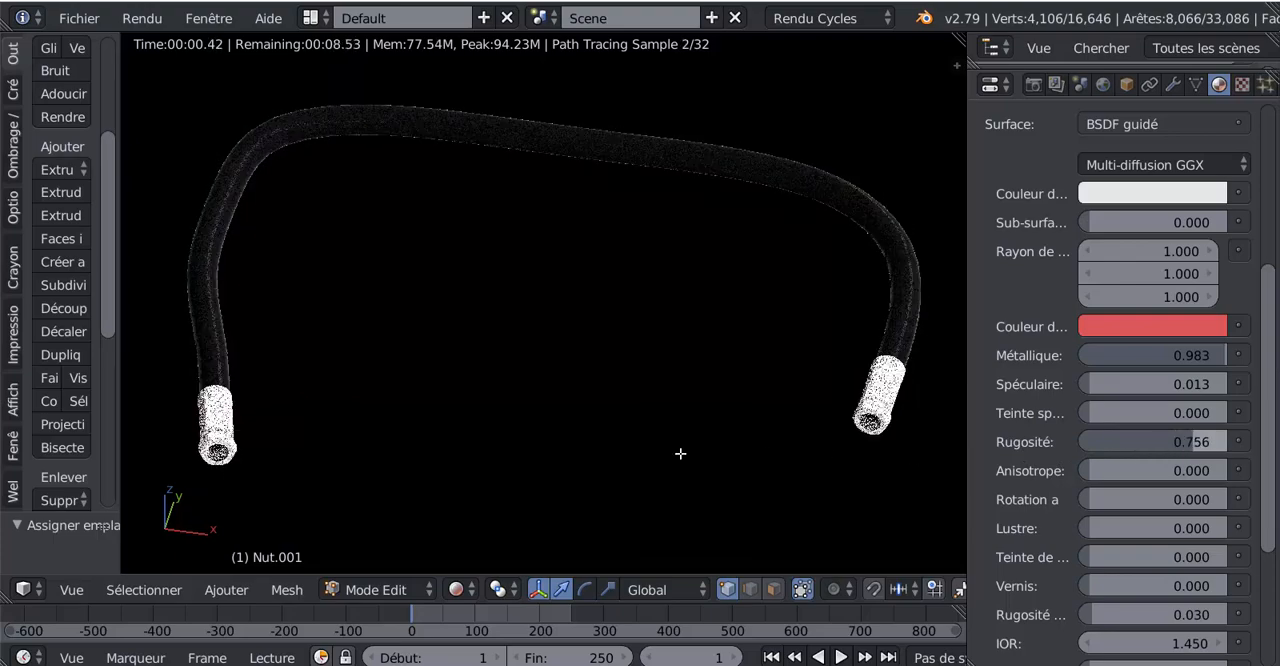
middle_click_drag(700, 426, 657, 394)
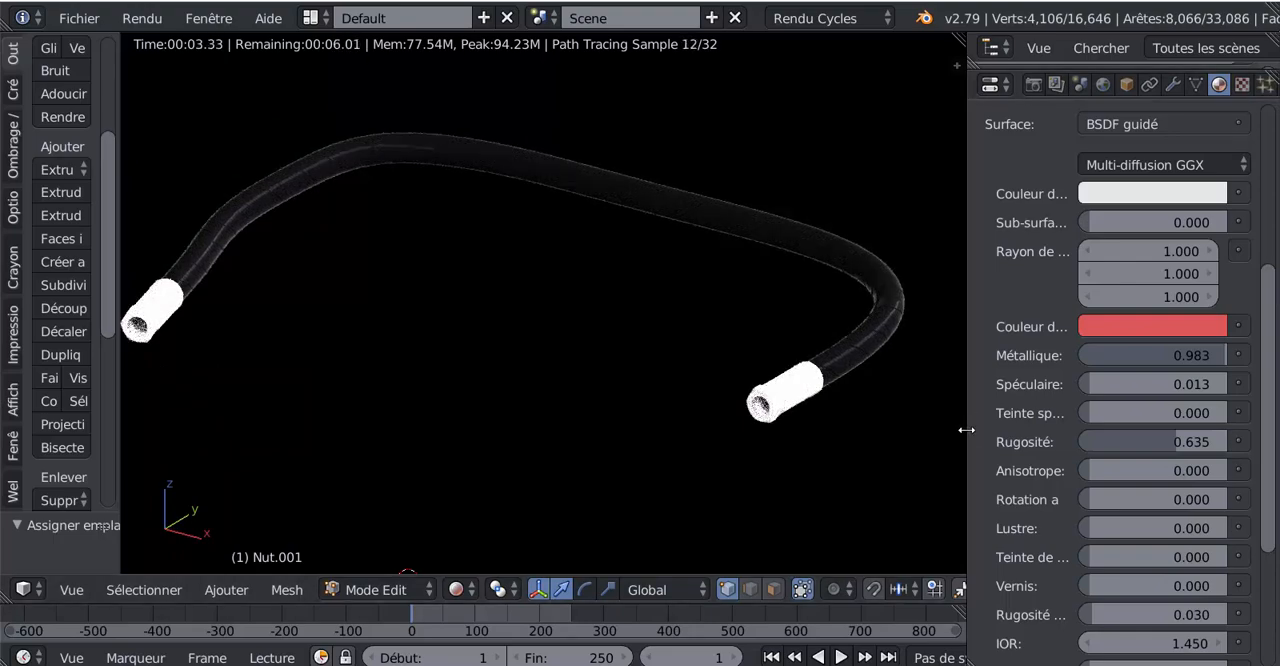
Step: Narrow the properties editor to enlarge the rendered view and inspect the rougher fittings up close
left_click_drag(967, 429, 1083, 441)
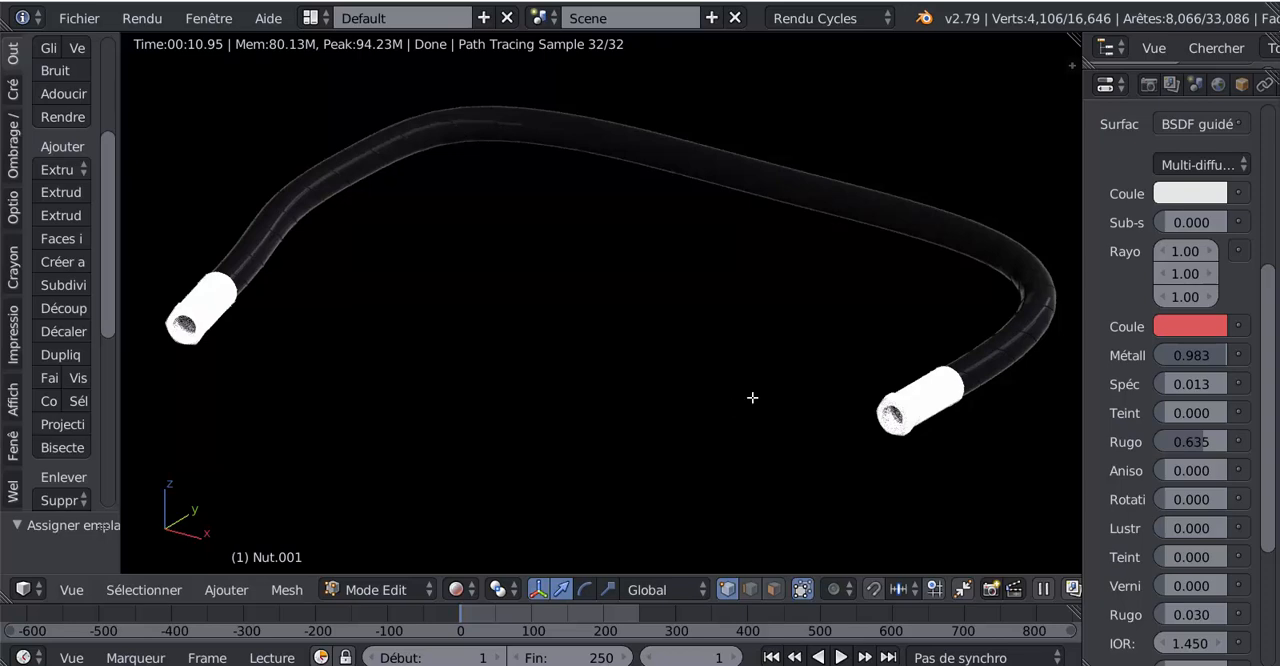
scroll(767, 440, "up", 3)
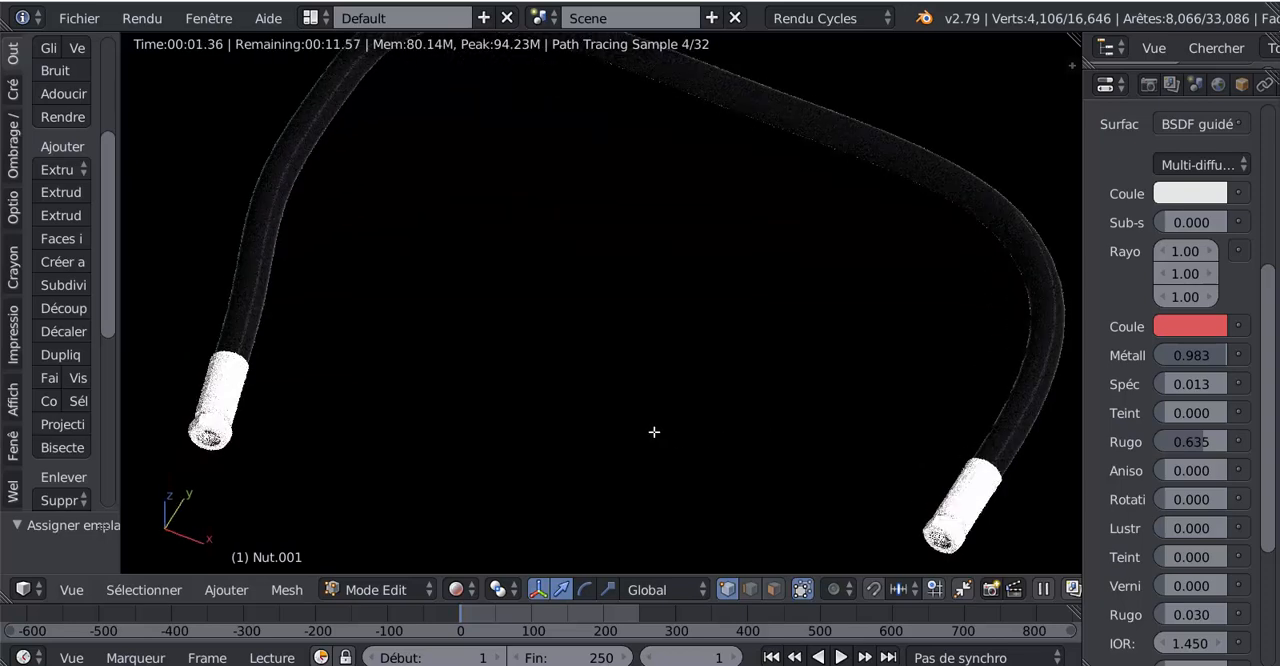